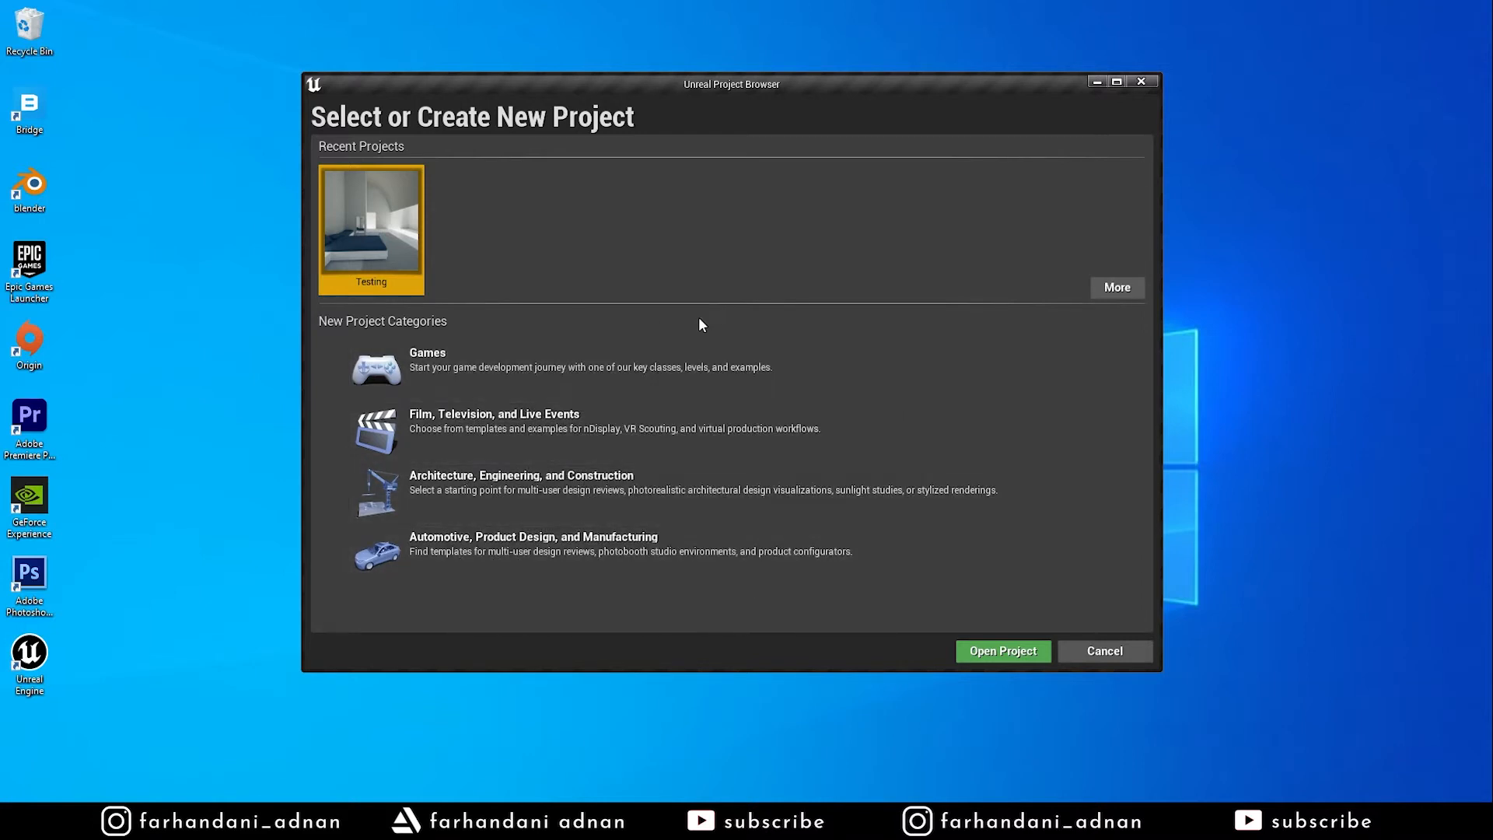
# Start a new project in the Architecture, Engineering, and Construction category using the Blank template
pyautogui.click(483, 494)
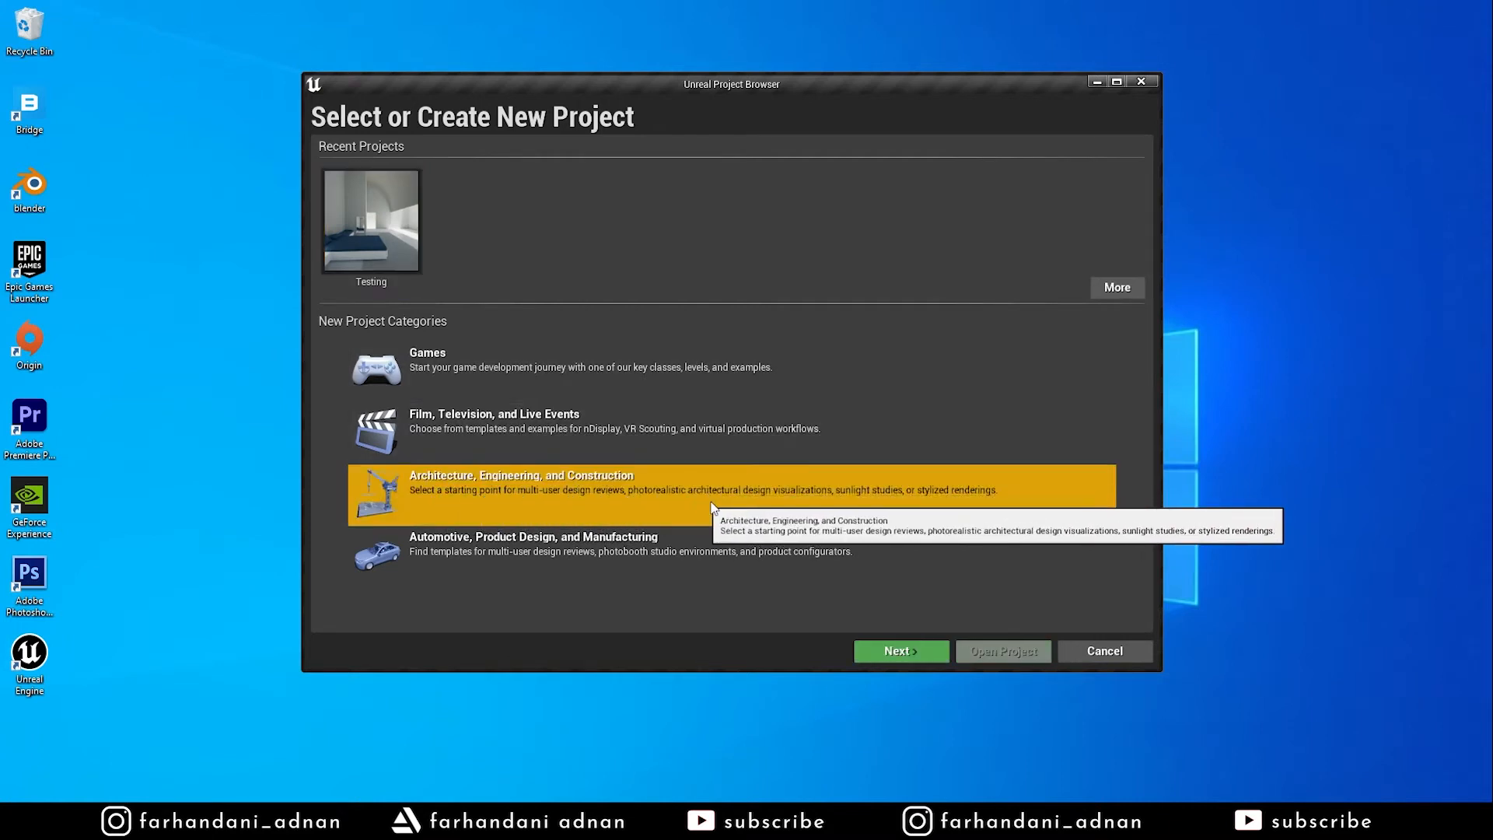
pyautogui.click(892, 653)
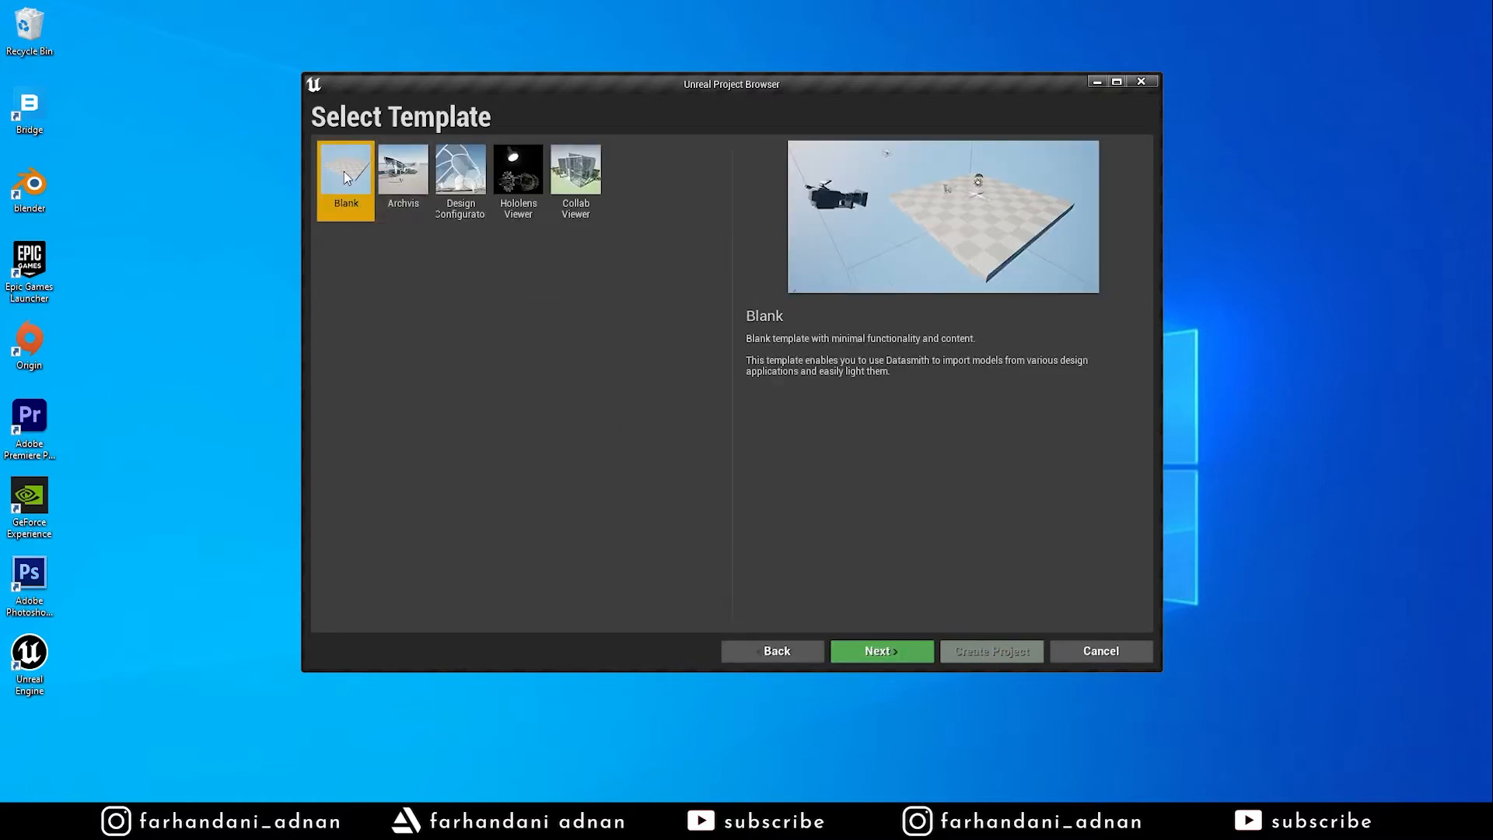
pyautogui.click(895, 657)
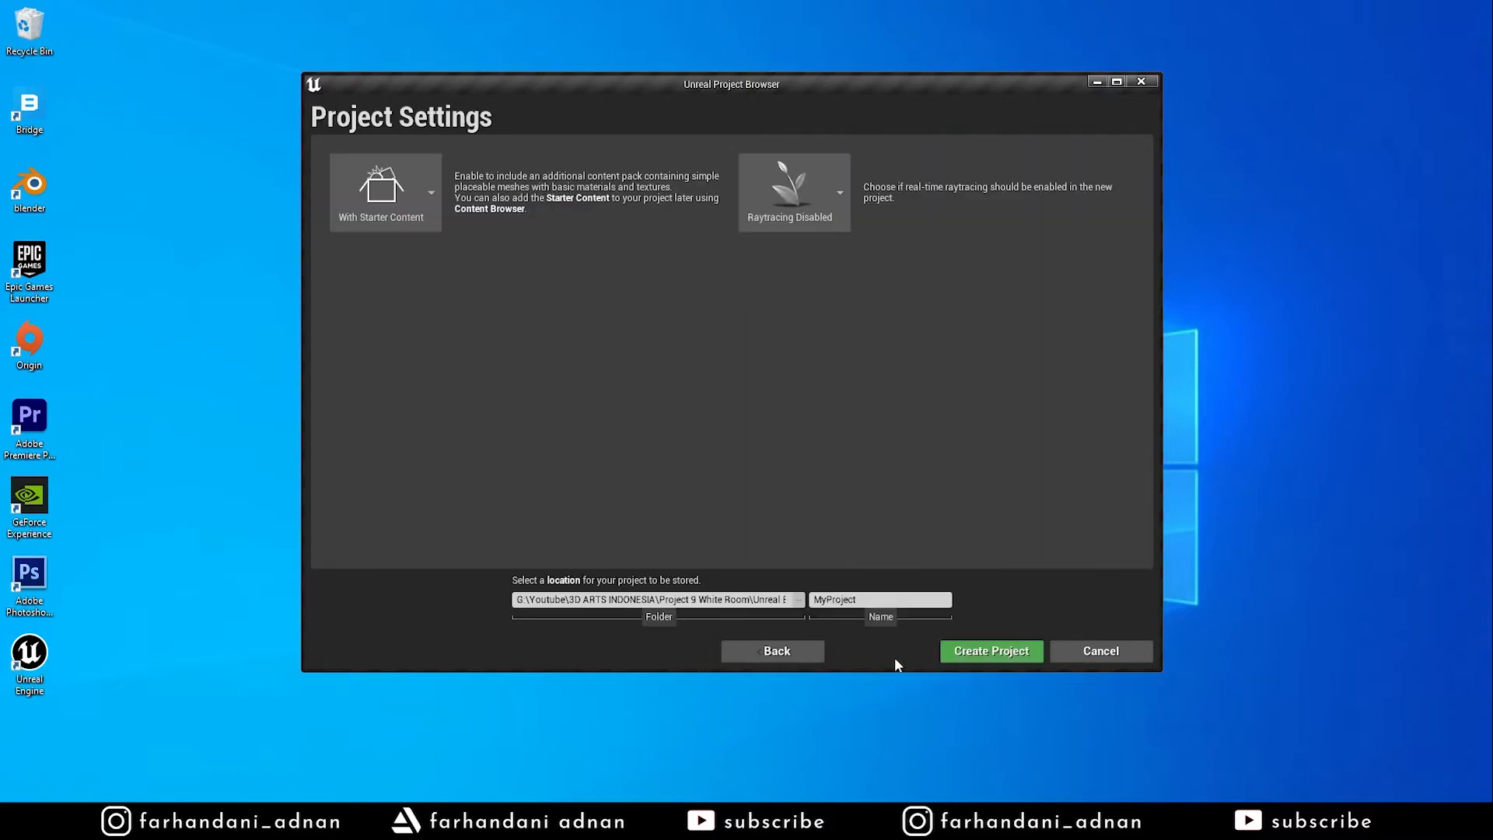
# Name the new project House_White
pyautogui.click(848, 604)
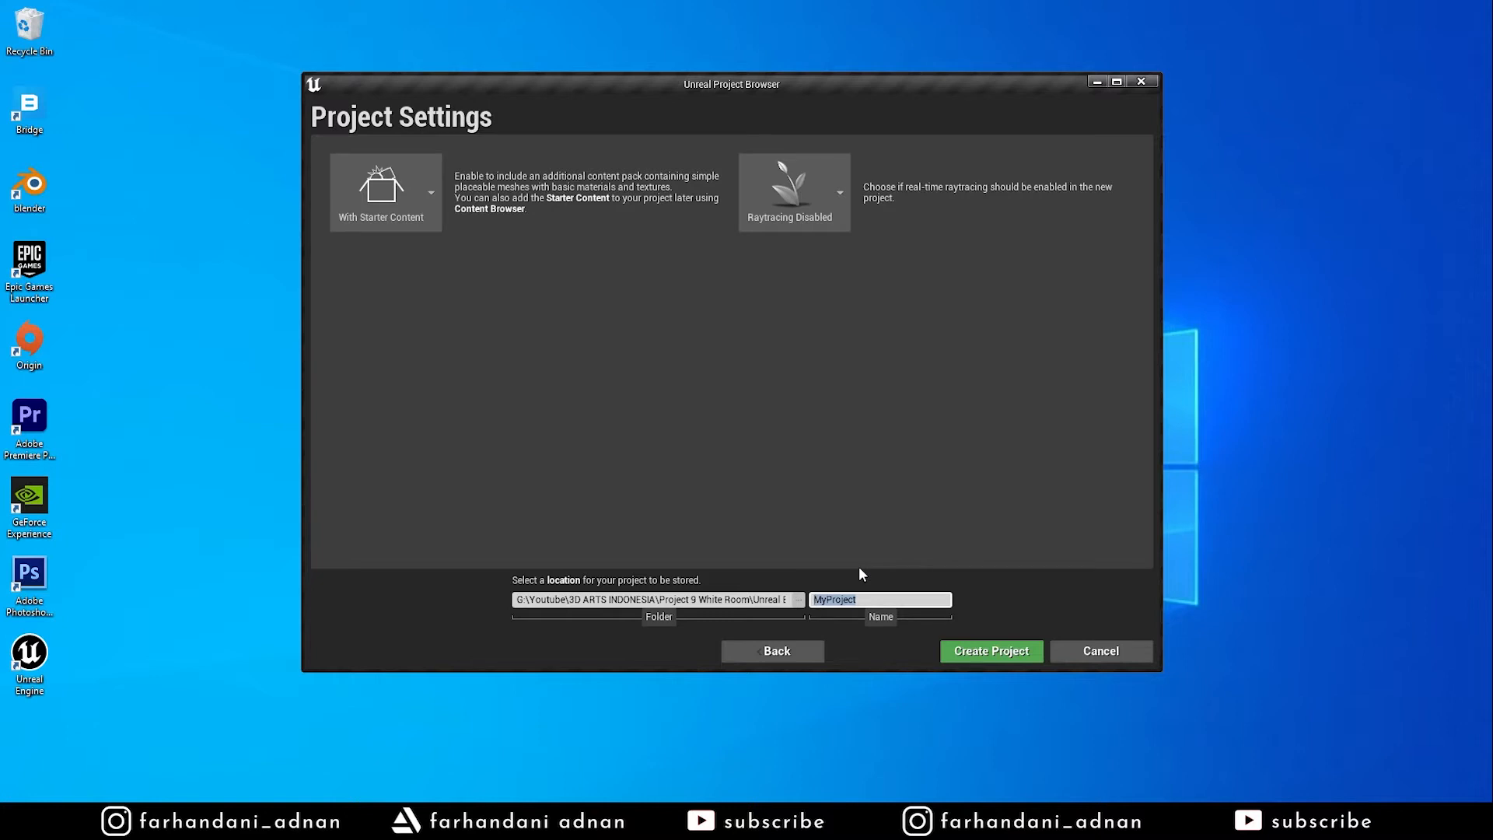
pyautogui.write('Test')
pyautogui.press('BackSpace')
pyautogui.press('BackSpace')
pyautogui.press('BackSpace')
pyautogui.press('BackSpace')
pyautogui.write('House_W')
pyautogui.press('BackSpace')
pyautogui.press('BackSpace')
pyautogui.press('BackSpace')
pyautogui.click(858, 377)
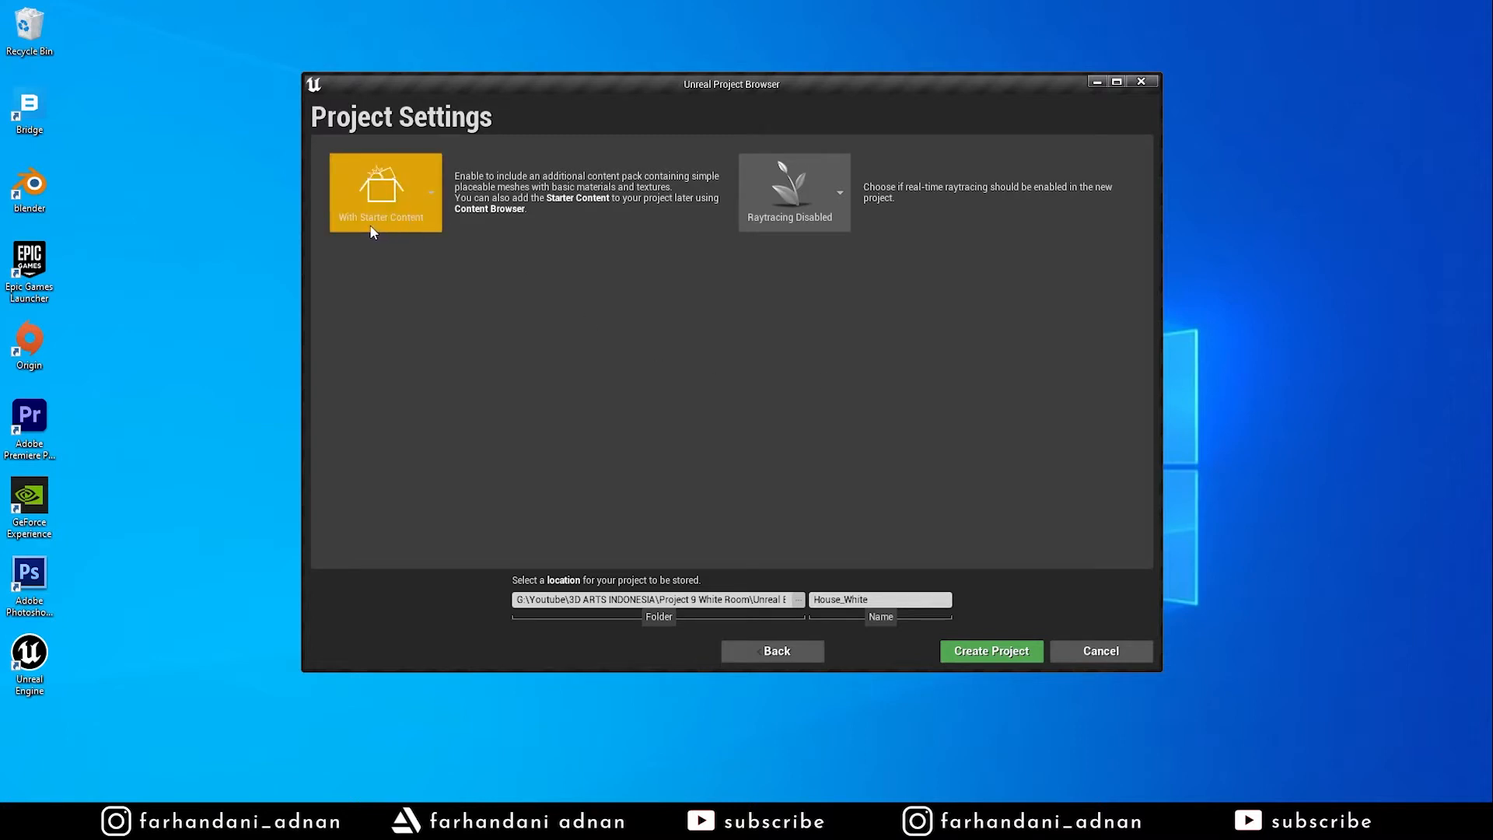
# Set the new project to No Starter Content
pyautogui.click(389, 212)
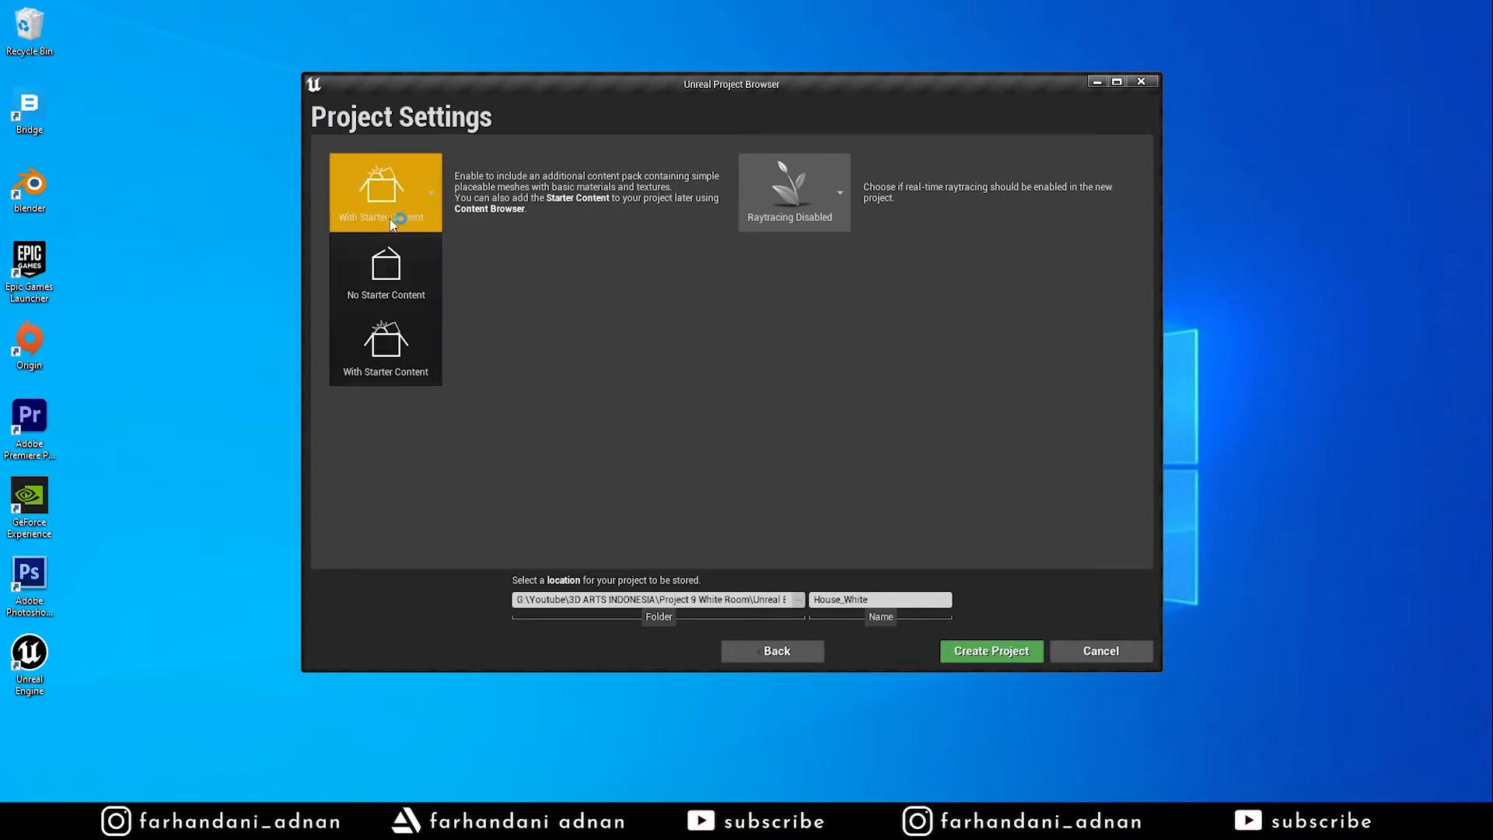
pyautogui.click(381, 351)
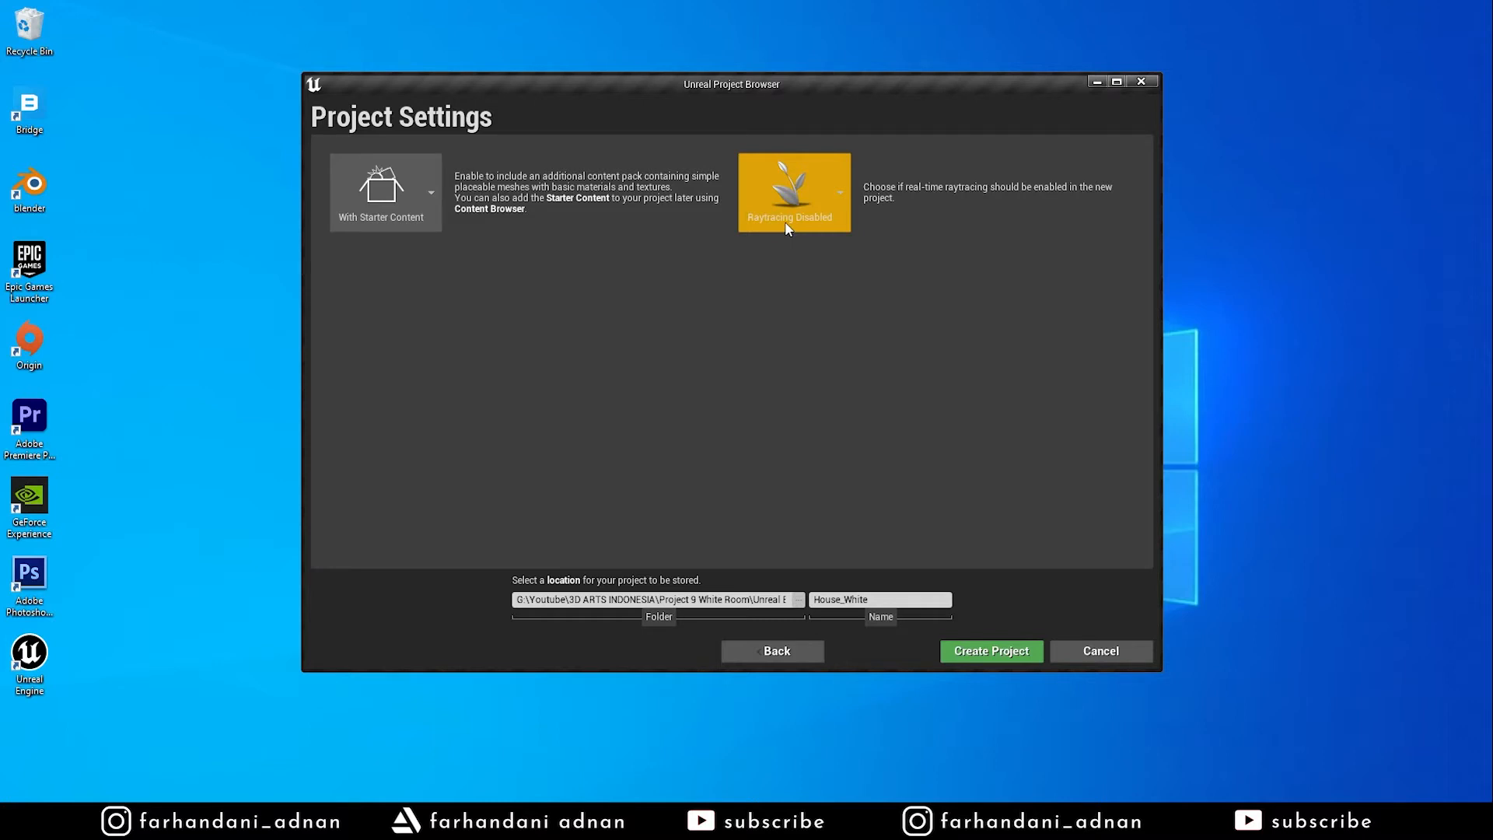
pyautogui.click(389, 203)
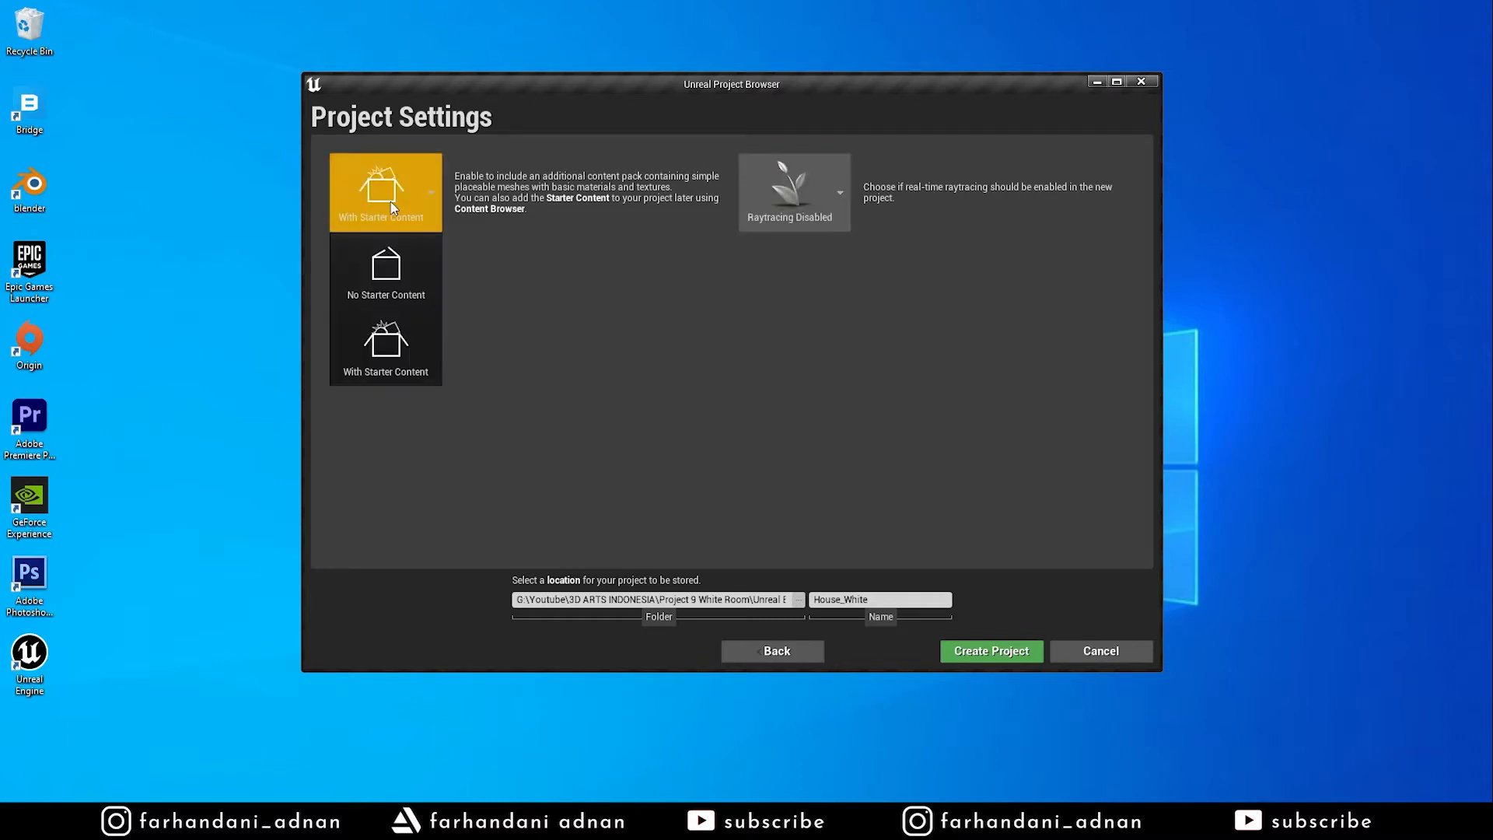
pyautogui.click(394, 278)
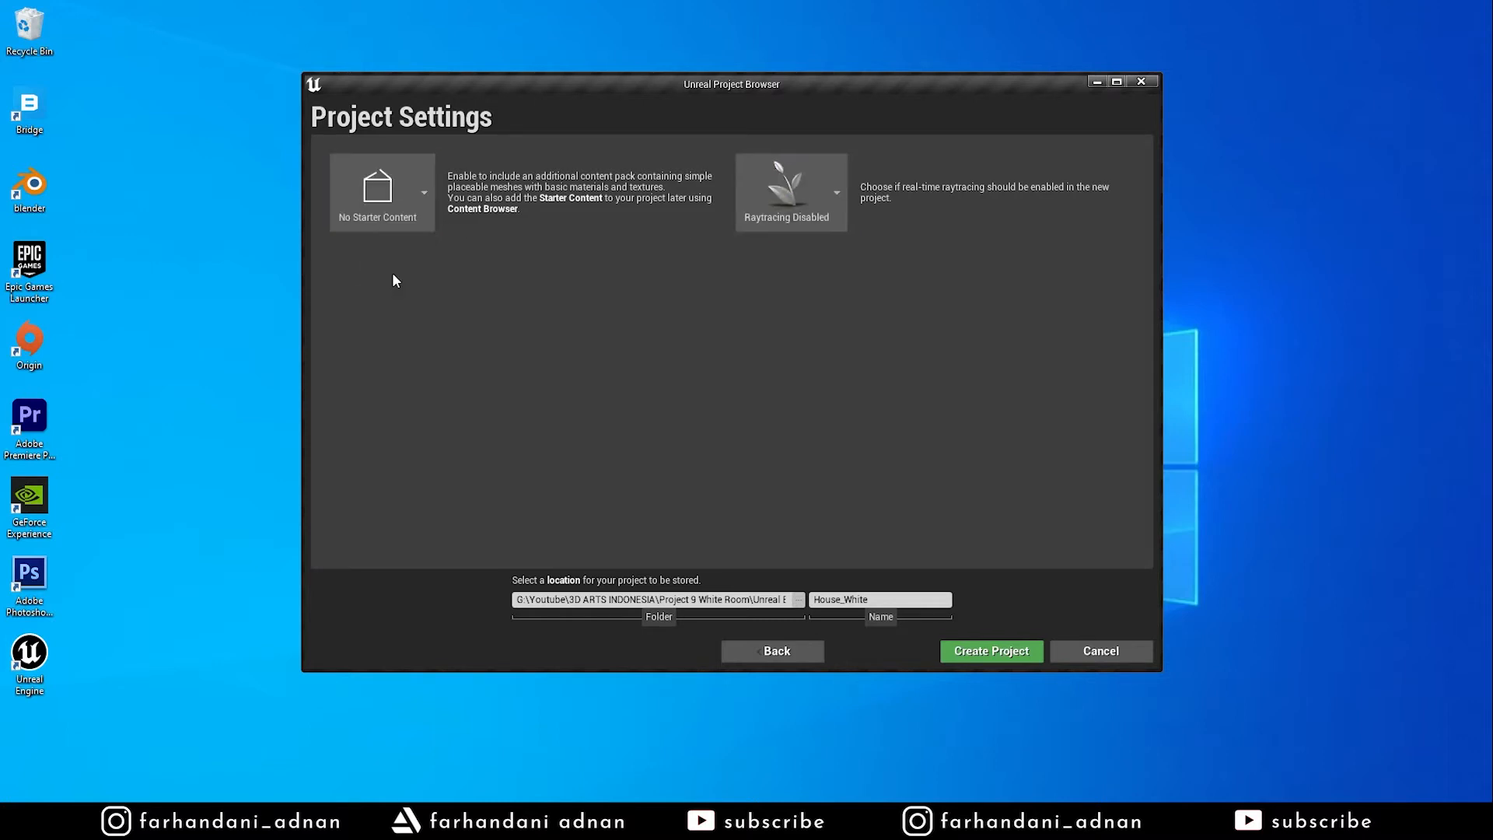
pyautogui.click(424, 216)
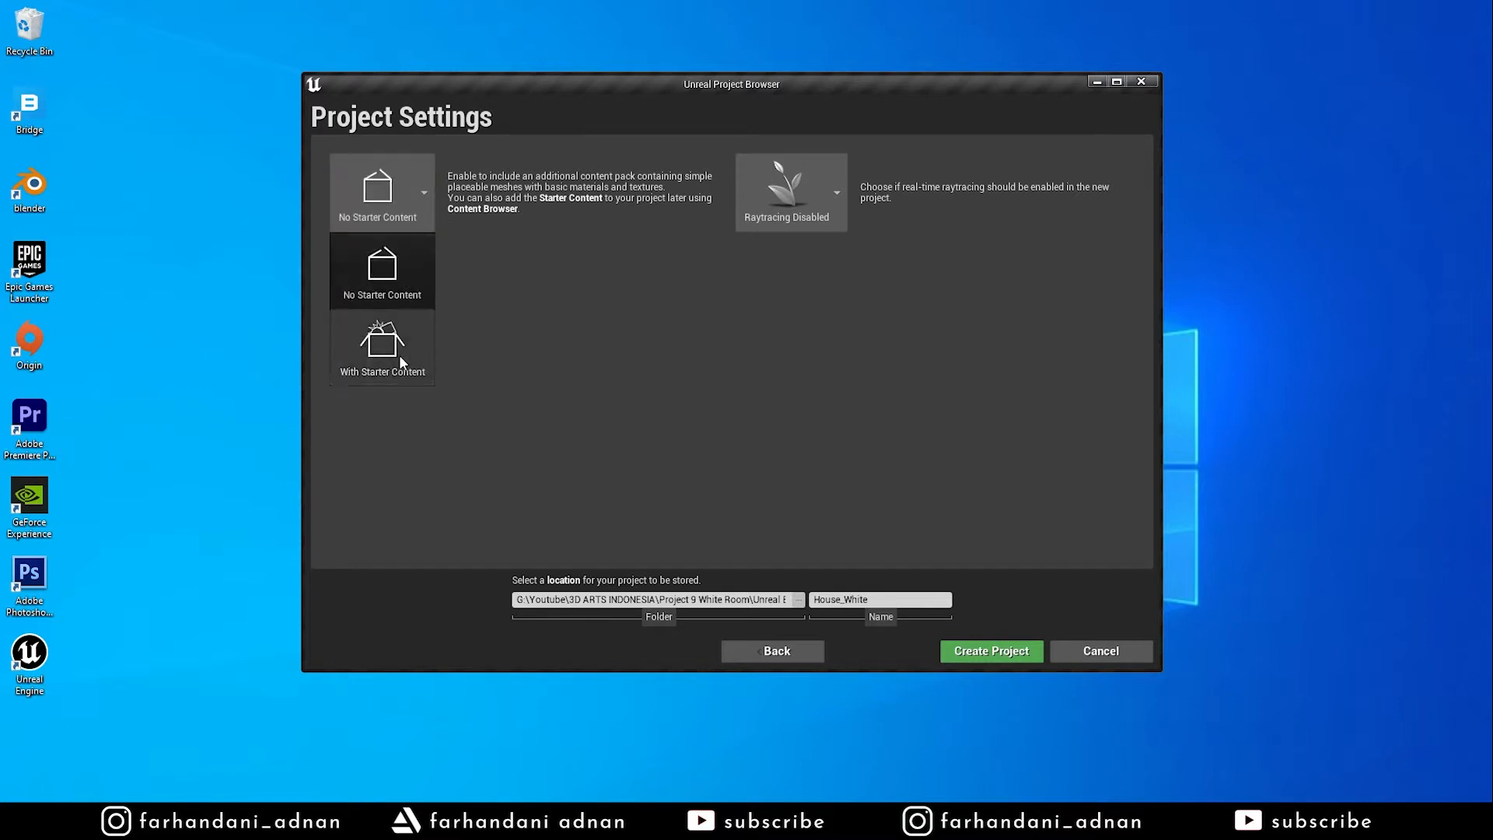
pyautogui.click(557, 297)
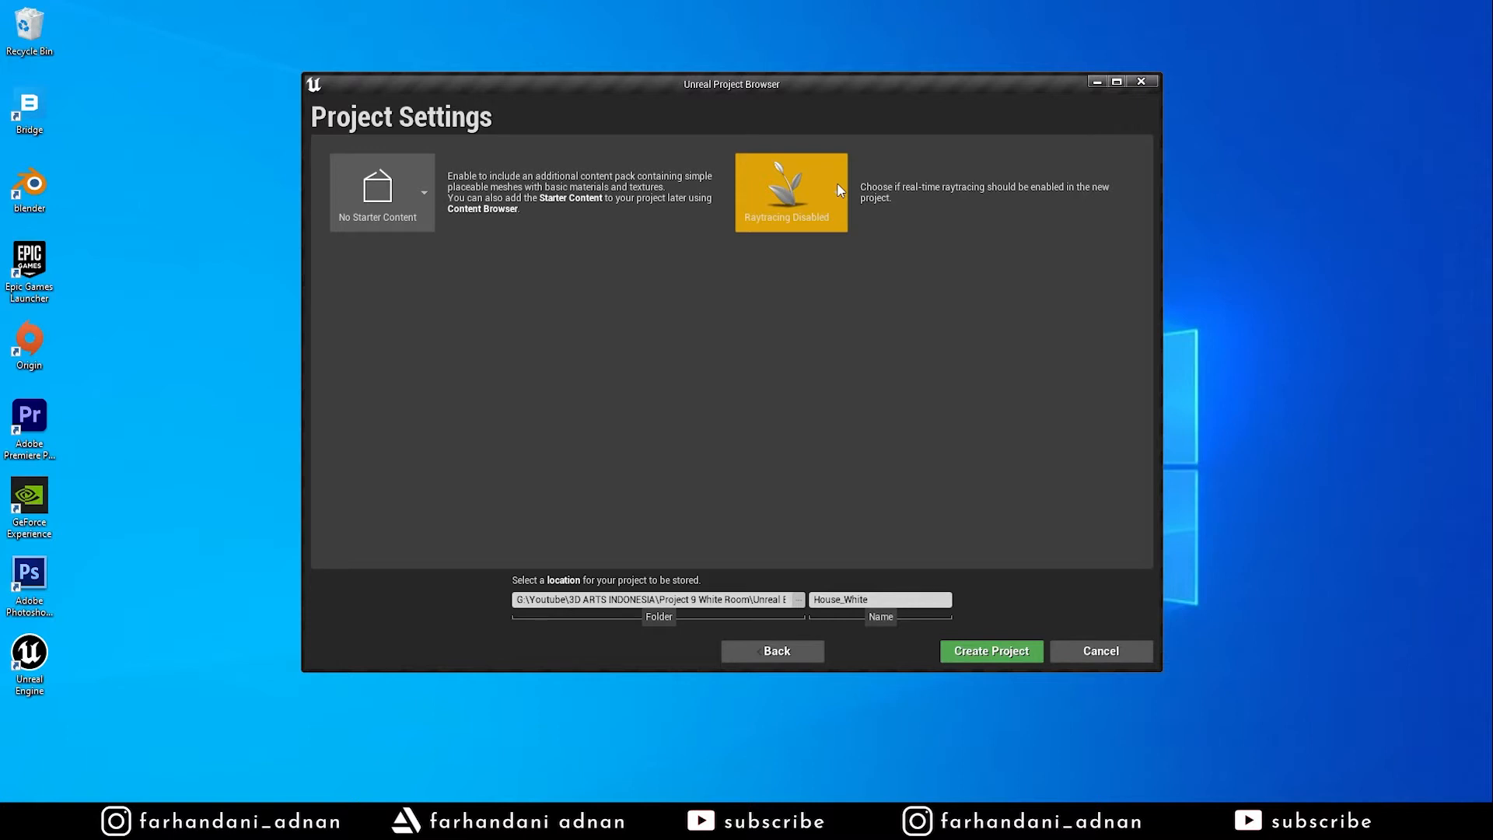
# Set the project to Raytracing Enabled and create it
pyautogui.click(827, 225)
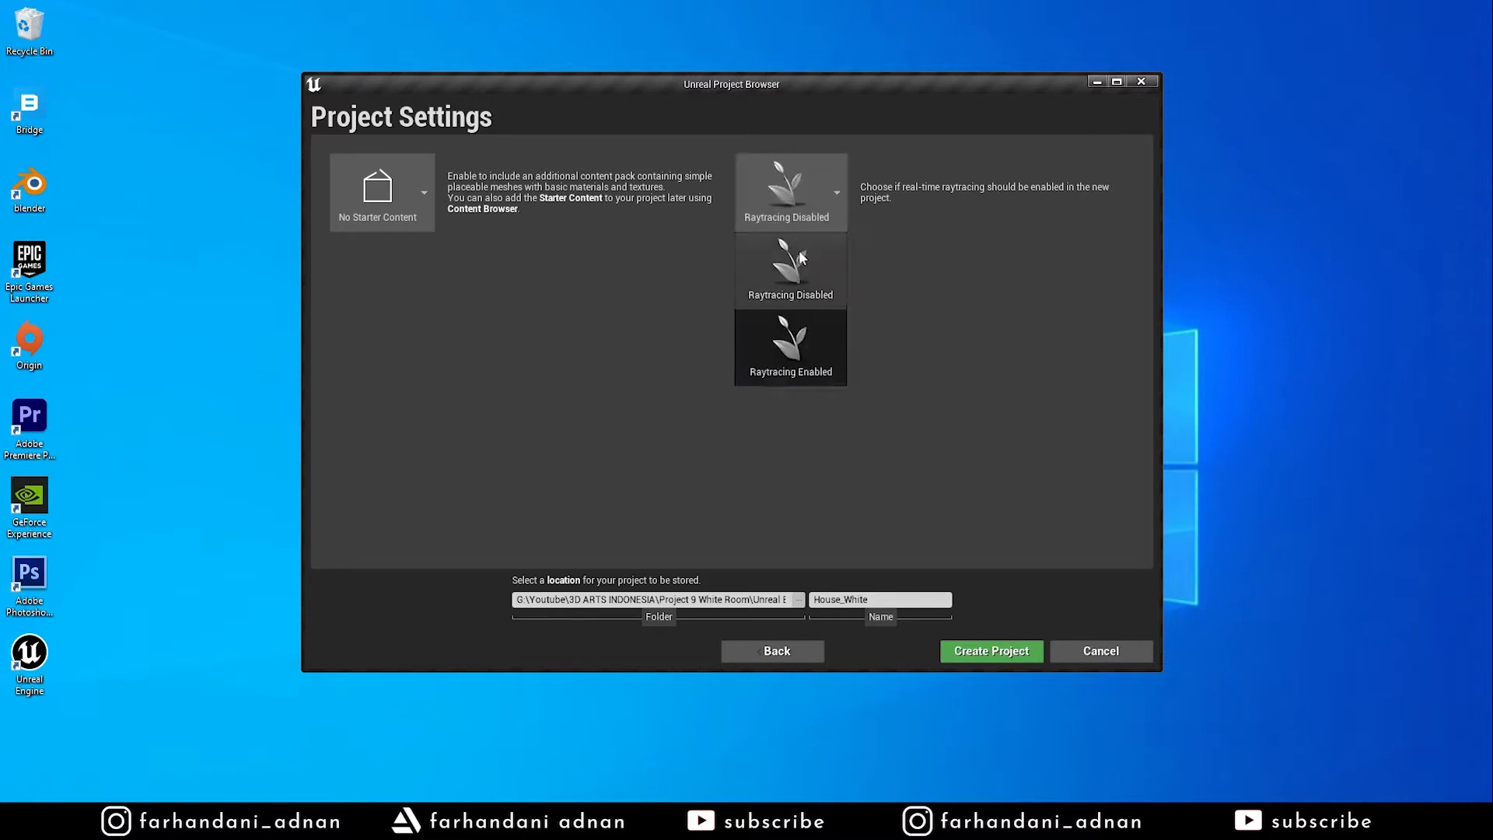
pyautogui.click(804, 378)
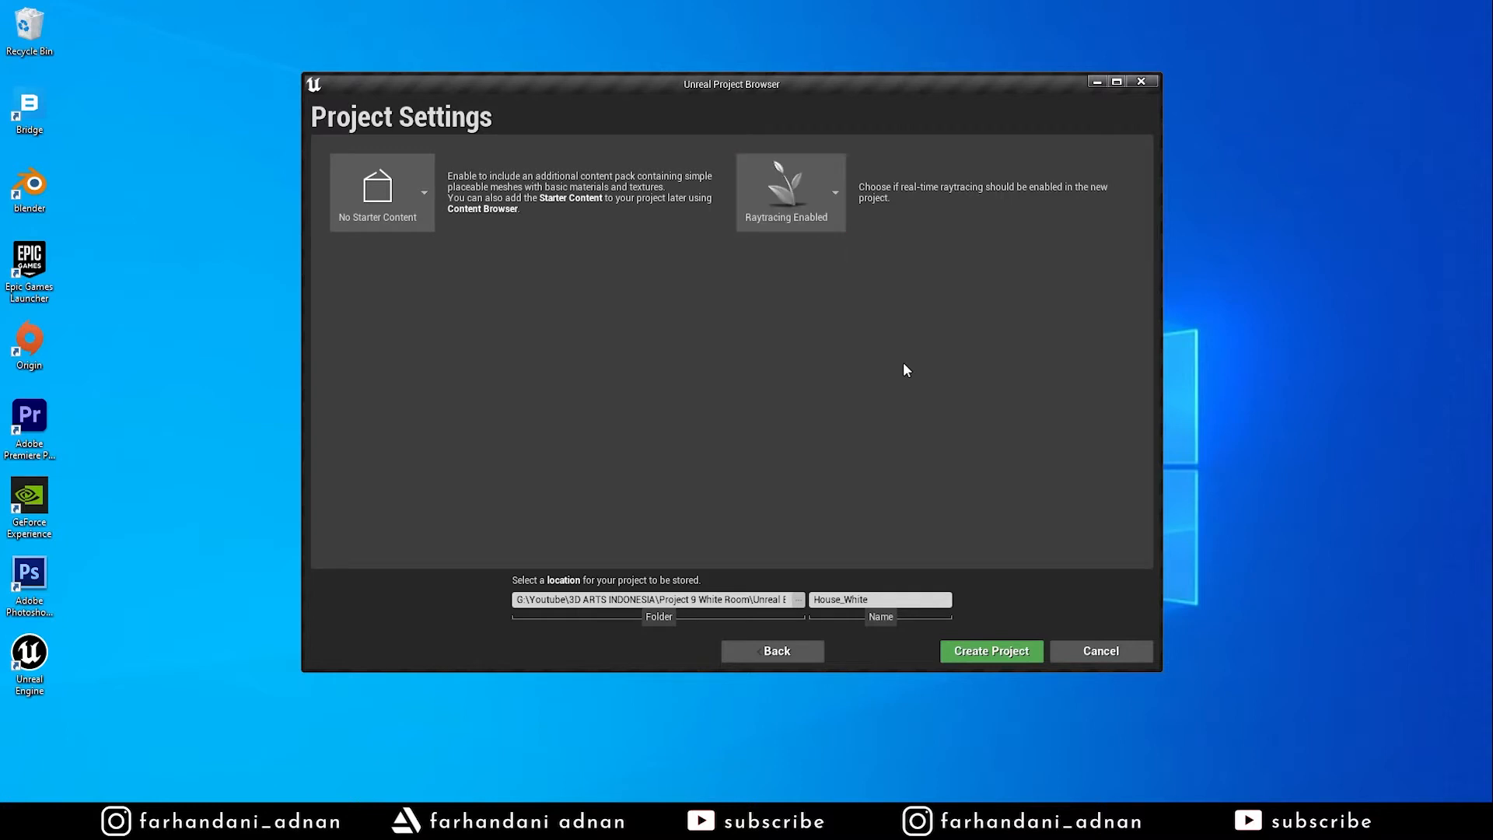
pyautogui.click(989, 650)
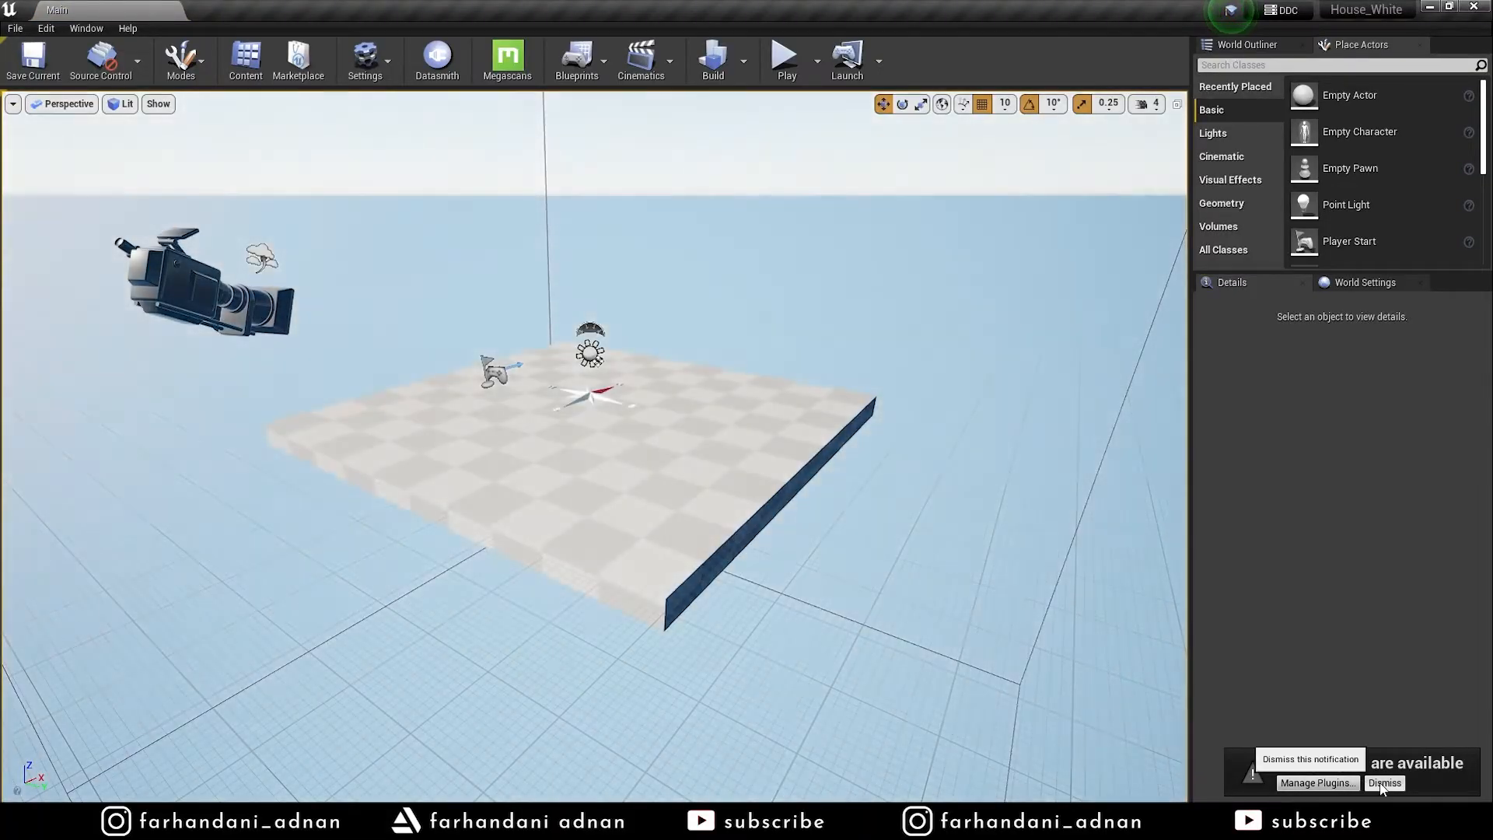
# Dismiss the new plugins notification and widen the viewport by narrowing the World Outliner and Details area
pyautogui.click(1382, 784)
pyautogui.click(437, 826)
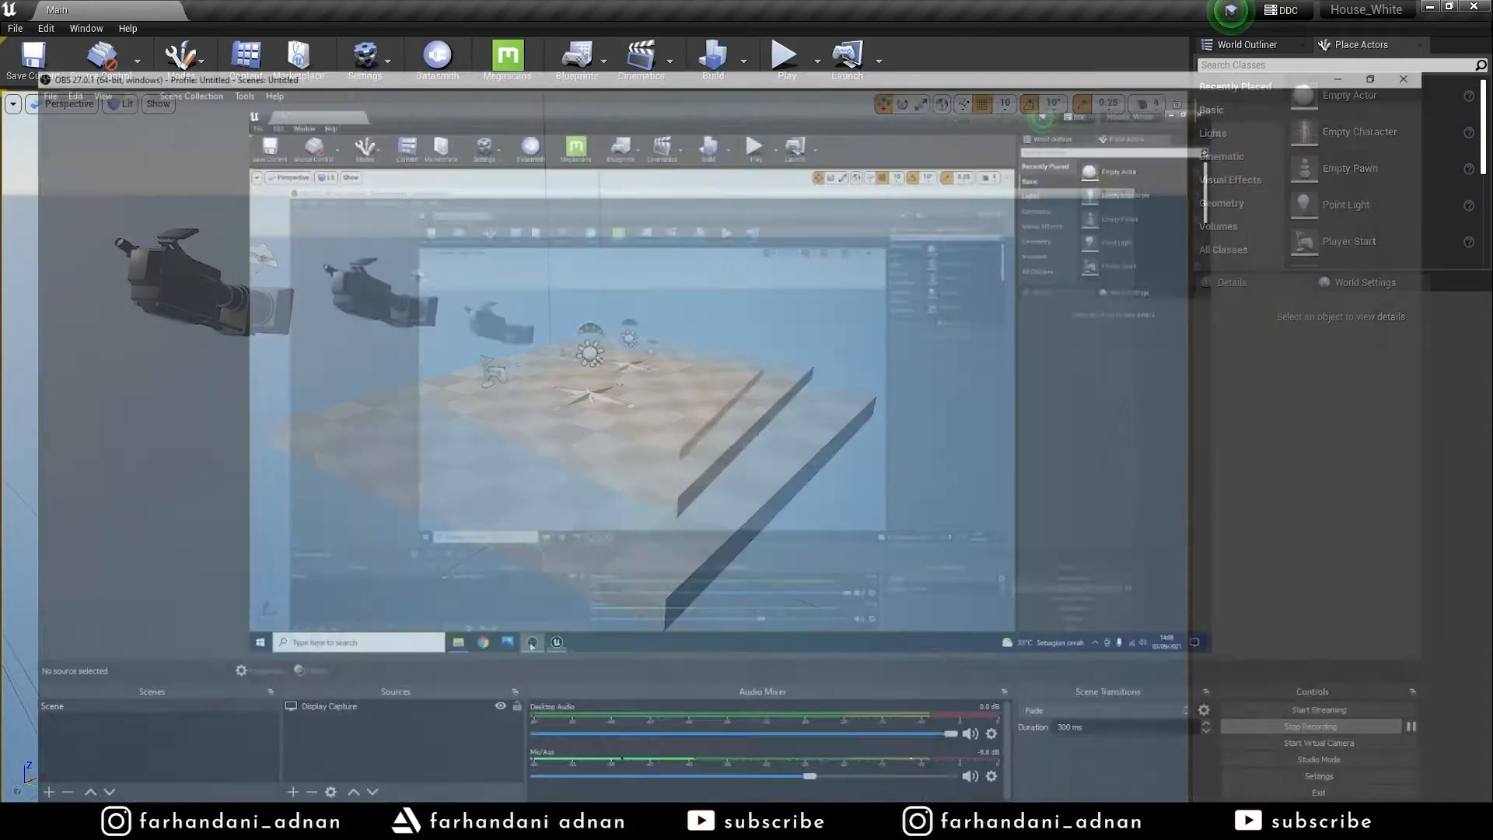
pyautogui.click(437, 827)
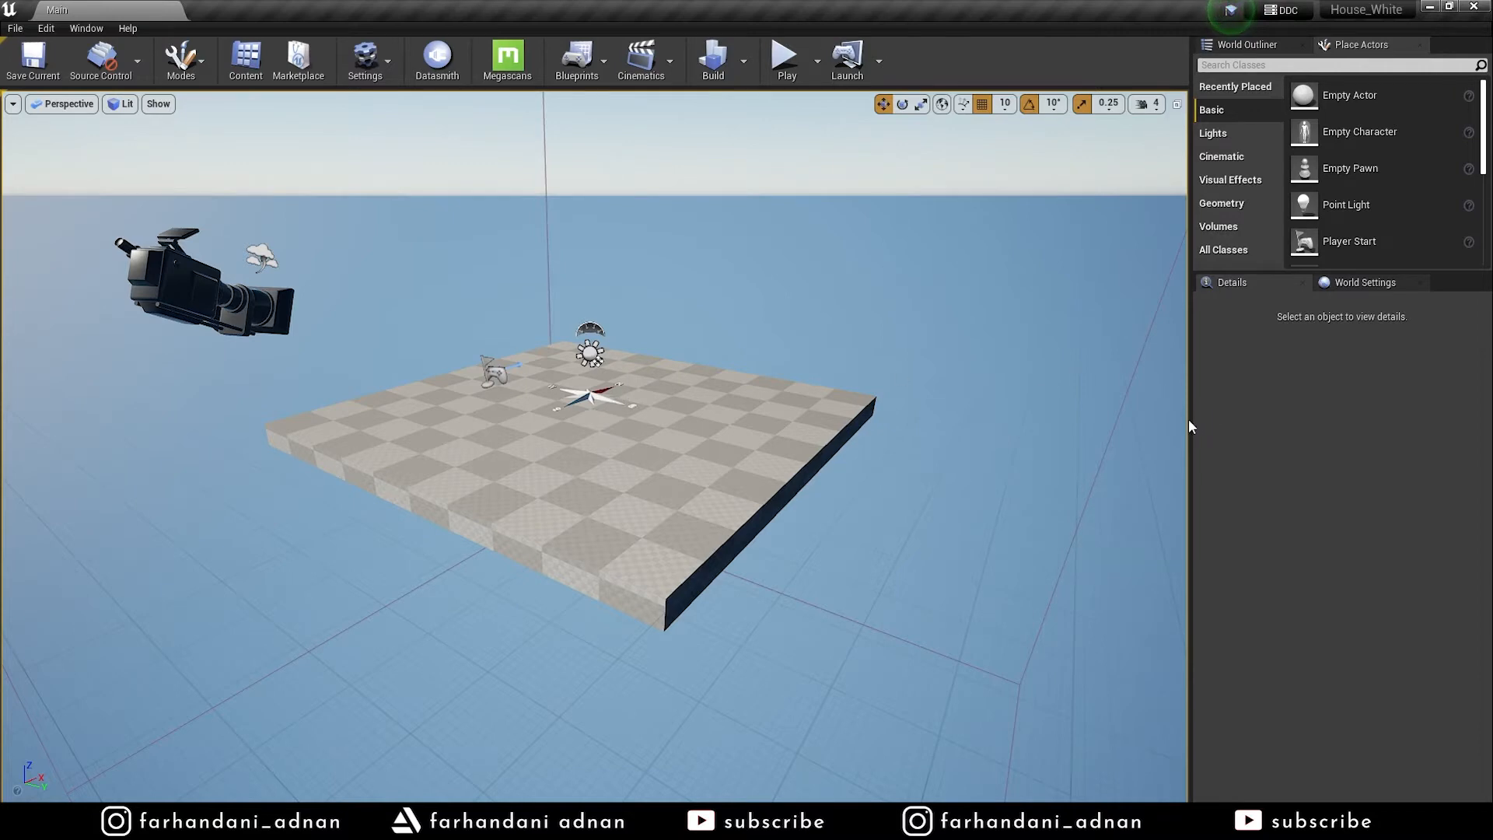
pyautogui.moveTo(1188, 421); pyautogui.dragTo(1280, 425)
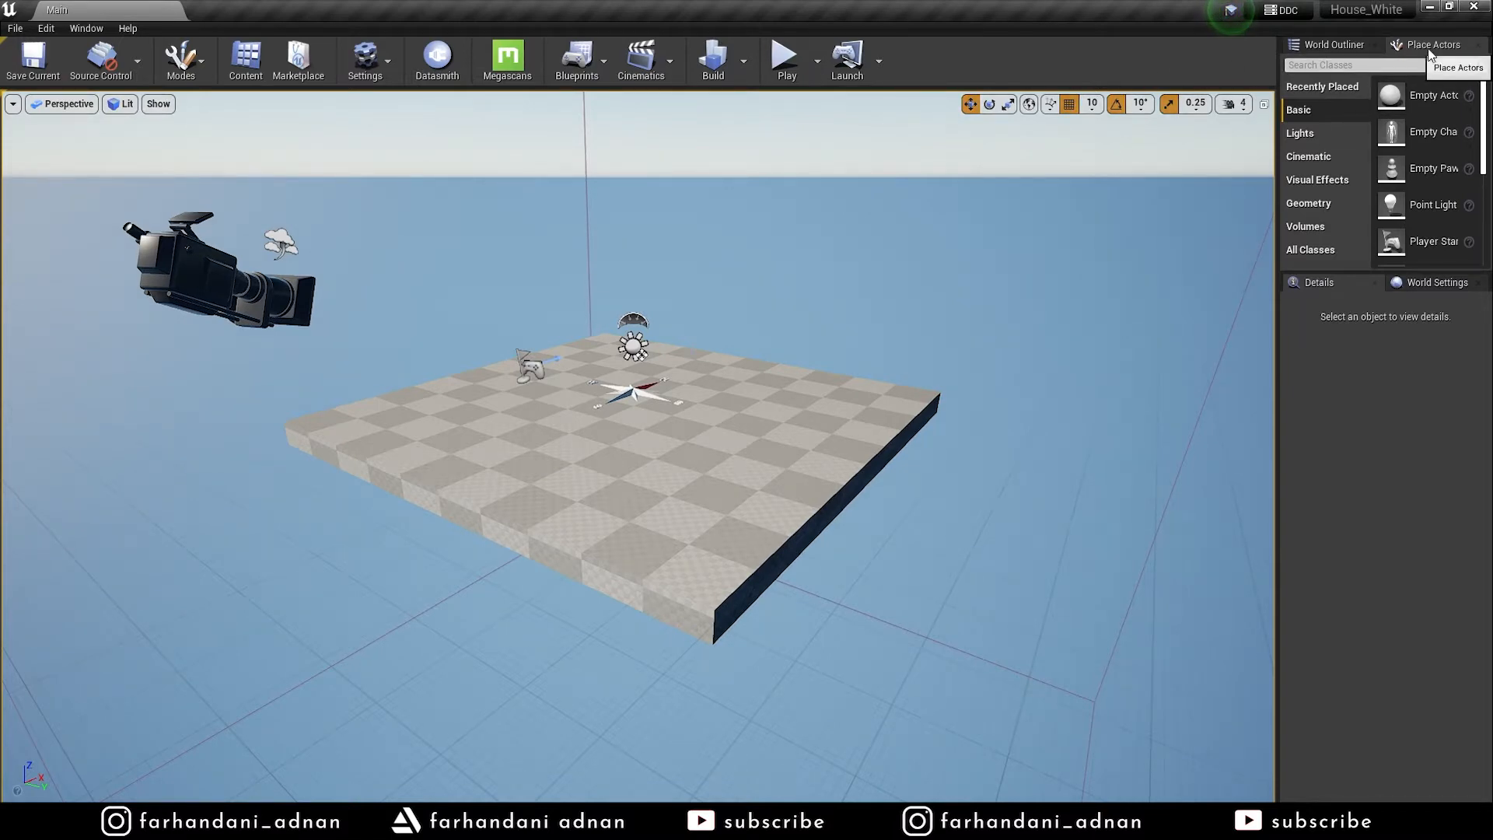
# Dock Place Actors on the opposite side of the viewport from the World Outliner and narrow it
pyautogui.moveTo(1425, 50); pyautogui.dragTo(12, 125)
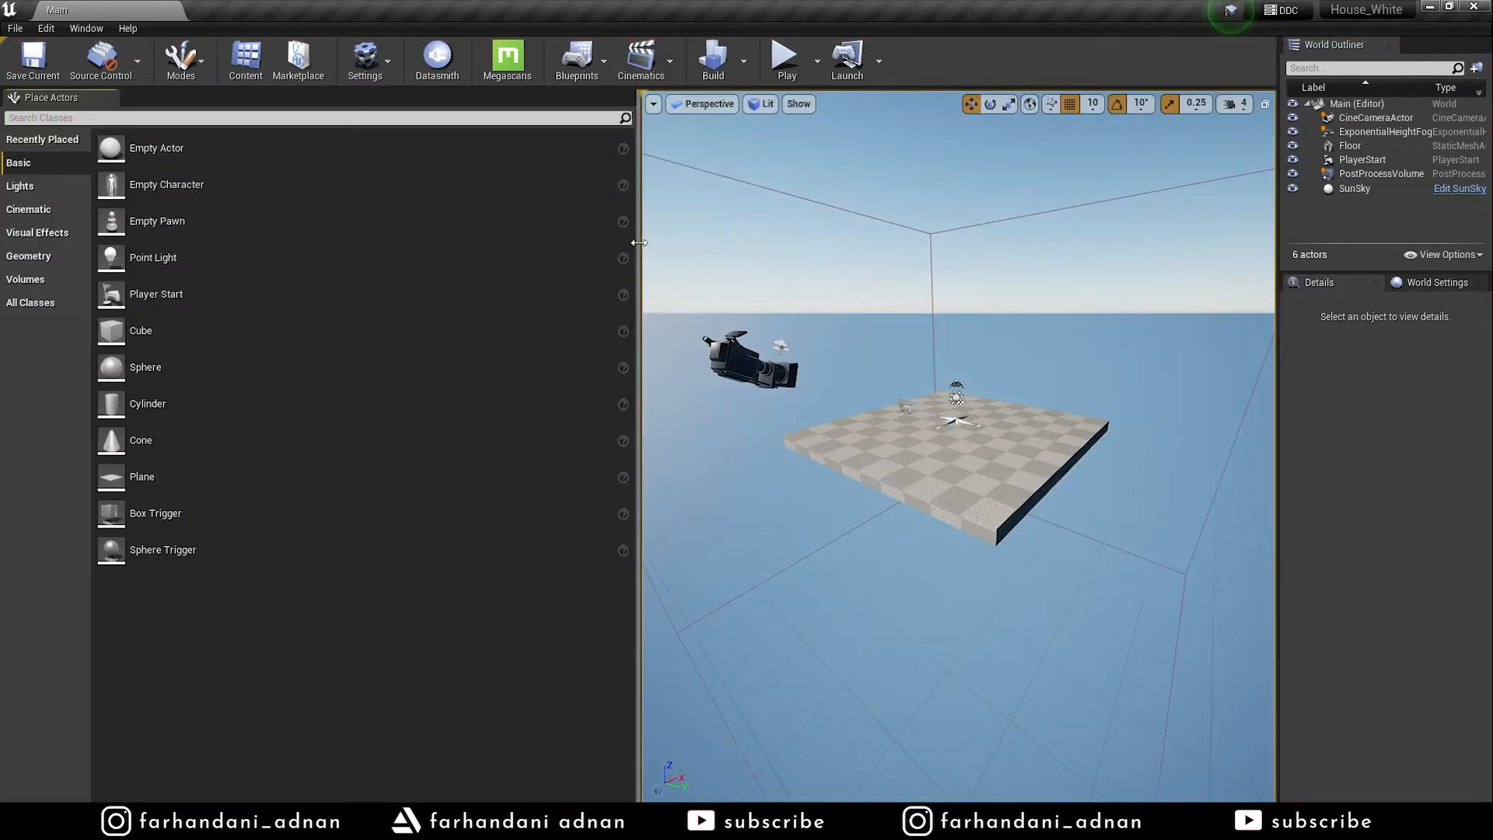
pyautogui.moveTo(637, 243); pyautogui.dragTo(260, 243)
# Dock the Content Browser below the viewport, reduce its height, and make Place Actors narrower
pyautogui.click(245, 58)
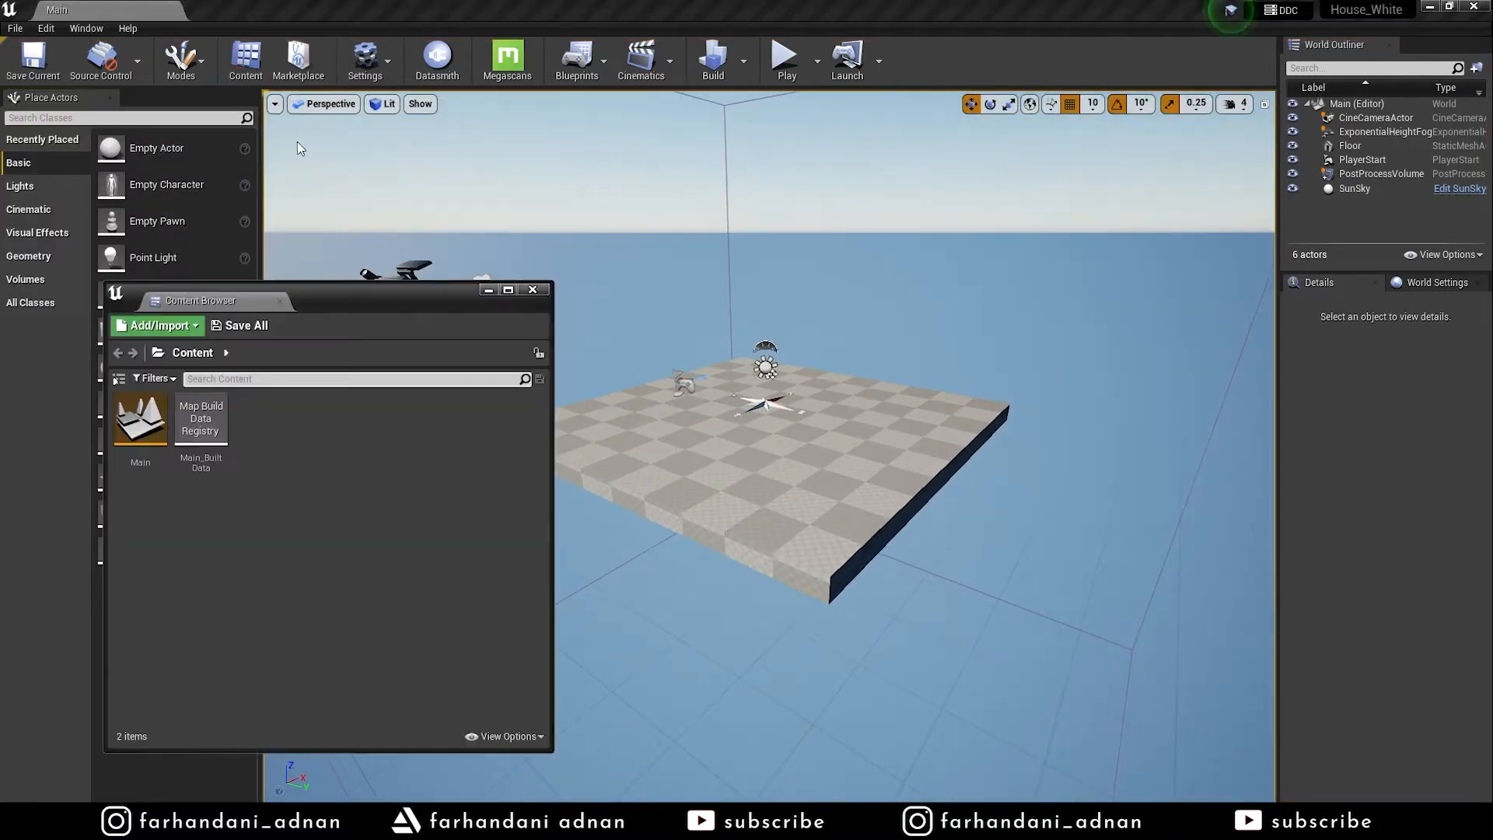
pyautogui.moveTo(216, 299); pyautogui.dragTo(407, 718)
pyautogui.moveTo(519, 450); pyautogui.dragTo(519, 649)
pyautogui.moveTo(265, 563); pyautogui.dragTo(231, 564)
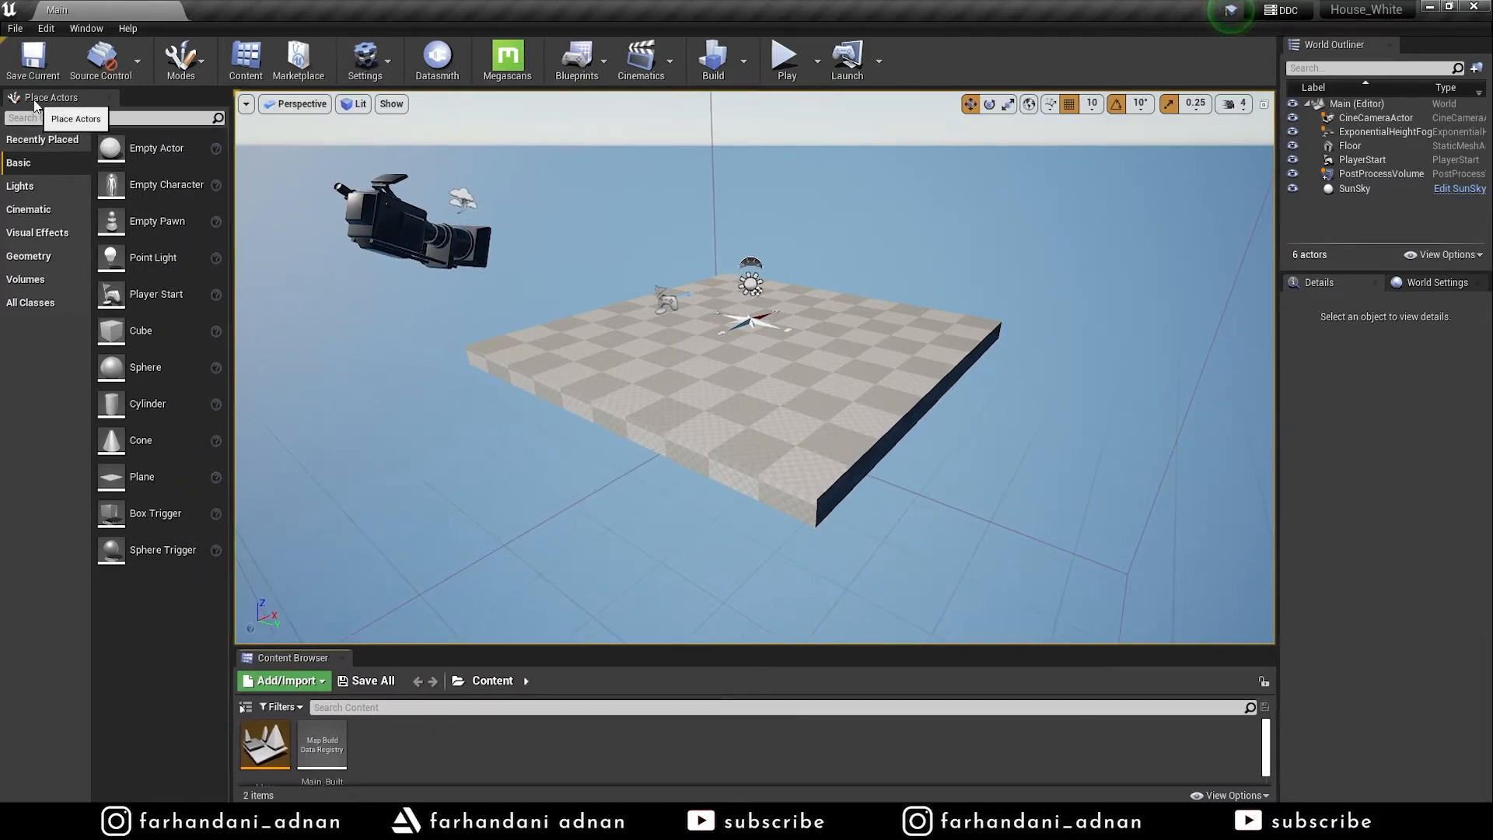
# Dock Place Actors back beside the World Outliner and close the Content Browser
pyautogui.moveTo(35, 104); pyautogui.dragTo(1380, 60)
pyautogui.click(1330, 48)
pyautogui.click(1431, 45)
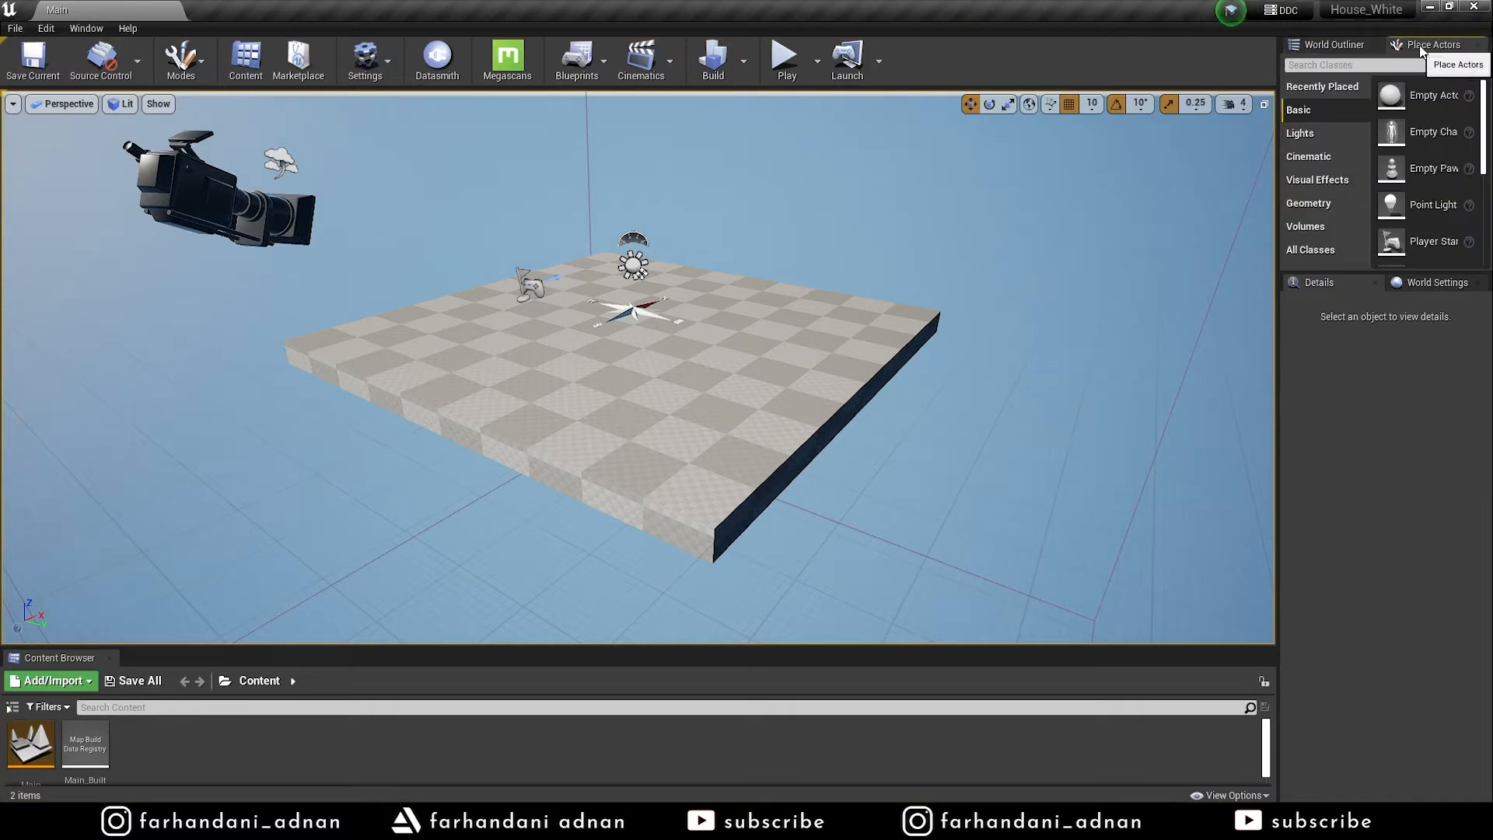
pyautogui.click(109, 659)
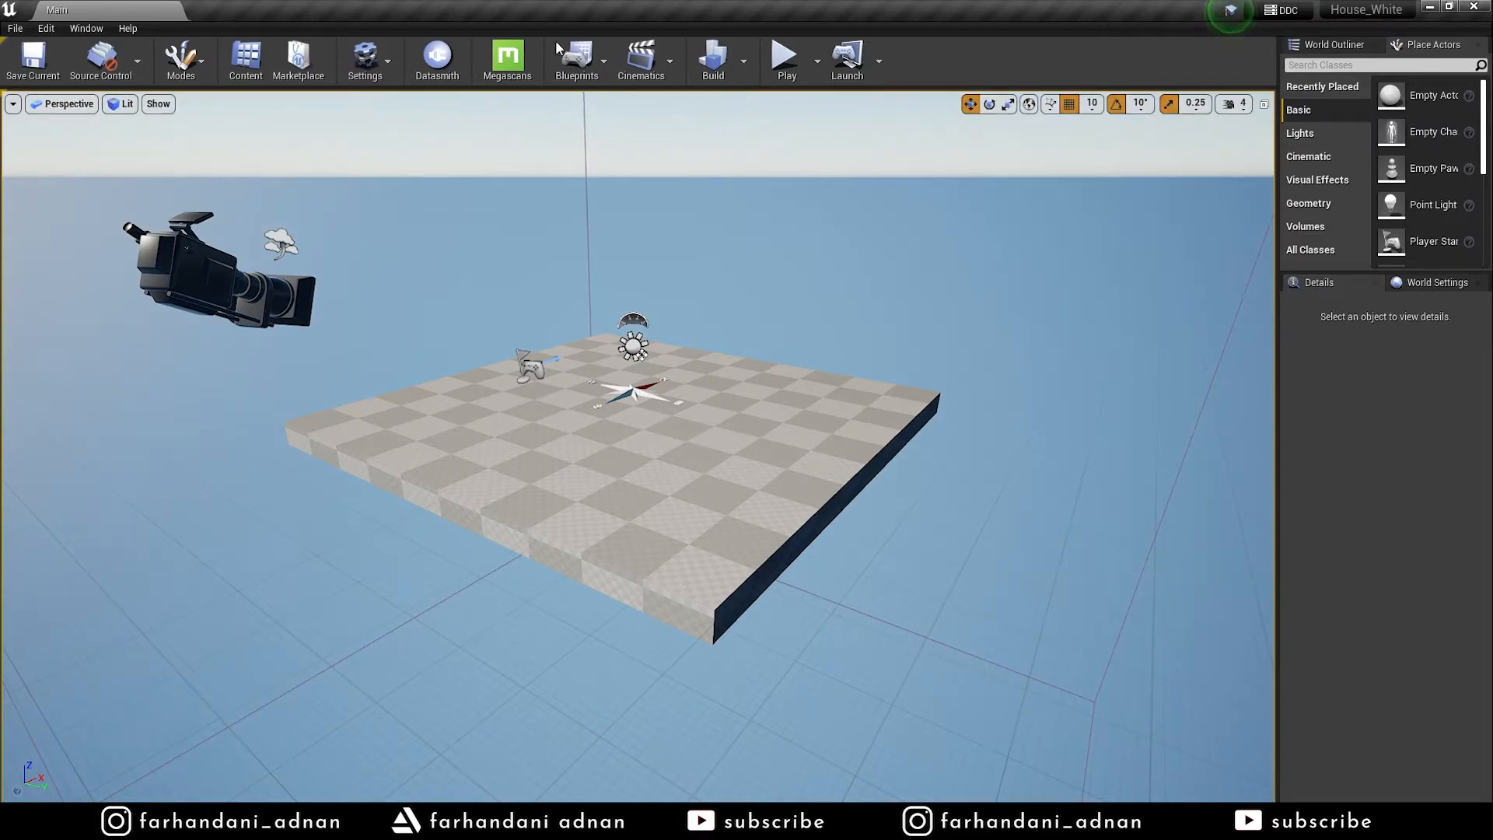
# Fly the camera around the scene to view the checkered floor straight from its front edge
pyautogui.press('a')
pyautogui.moveTo(664, 311)
pyautogui.mouseDown(button='right')
pyautogui.moveTo(778, 310)
pyautogui.moveTo(793, 296)
pyautogui.moveTo(666, 305)
pyautogui.mouseUp(button='right')
pyautogui.press('w')
pyautogui.press('d')
pyautogui.press('s')
pyautogui.press('w')
pyautogui.press('s')
pyautogui.press('d')
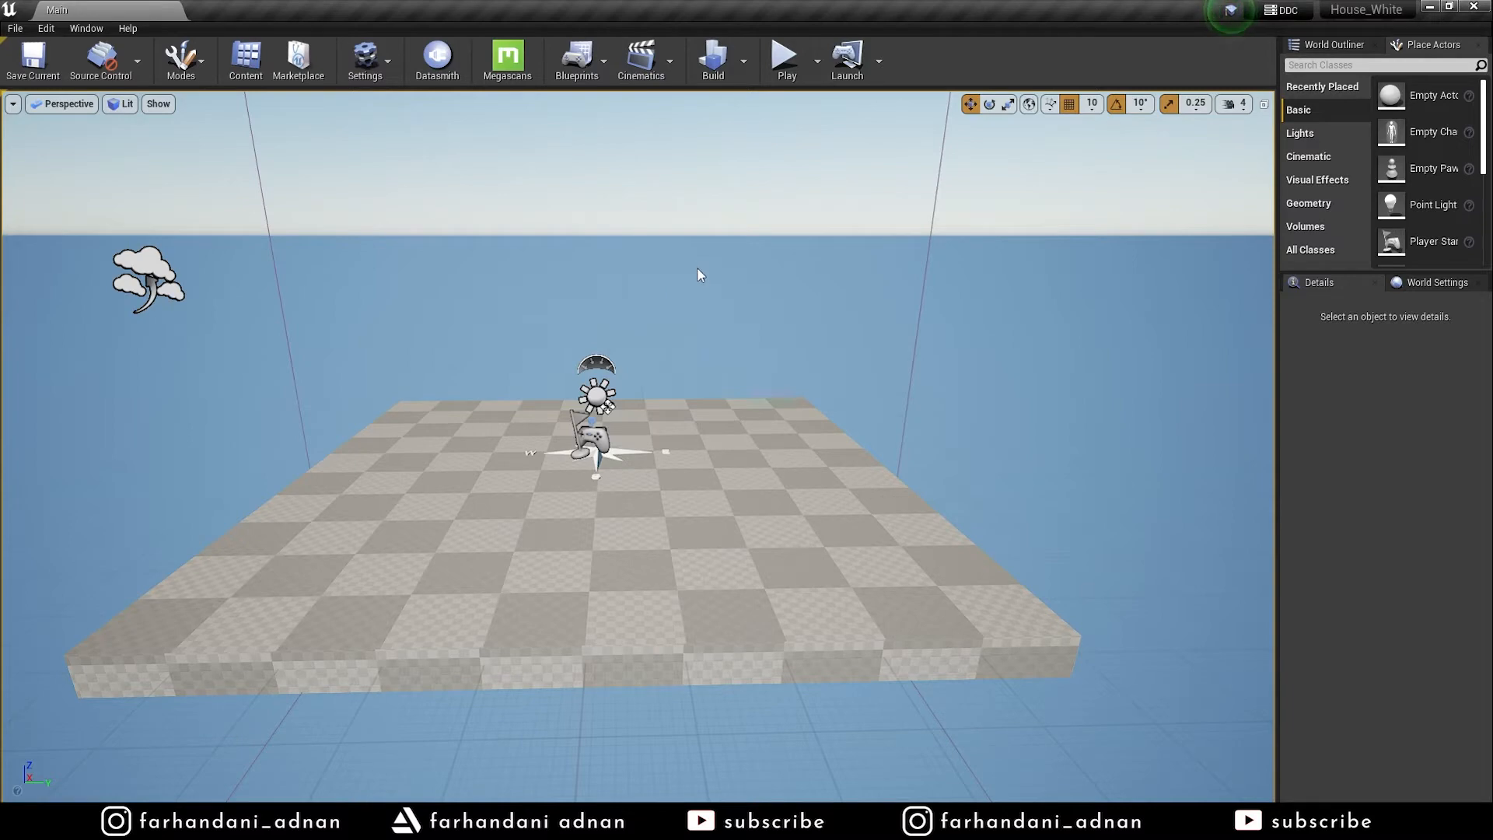
# Find the GPU Lightmass plugin by searching for "gpu", enable it, and restart the editor
pyautogui.click(369, 75)
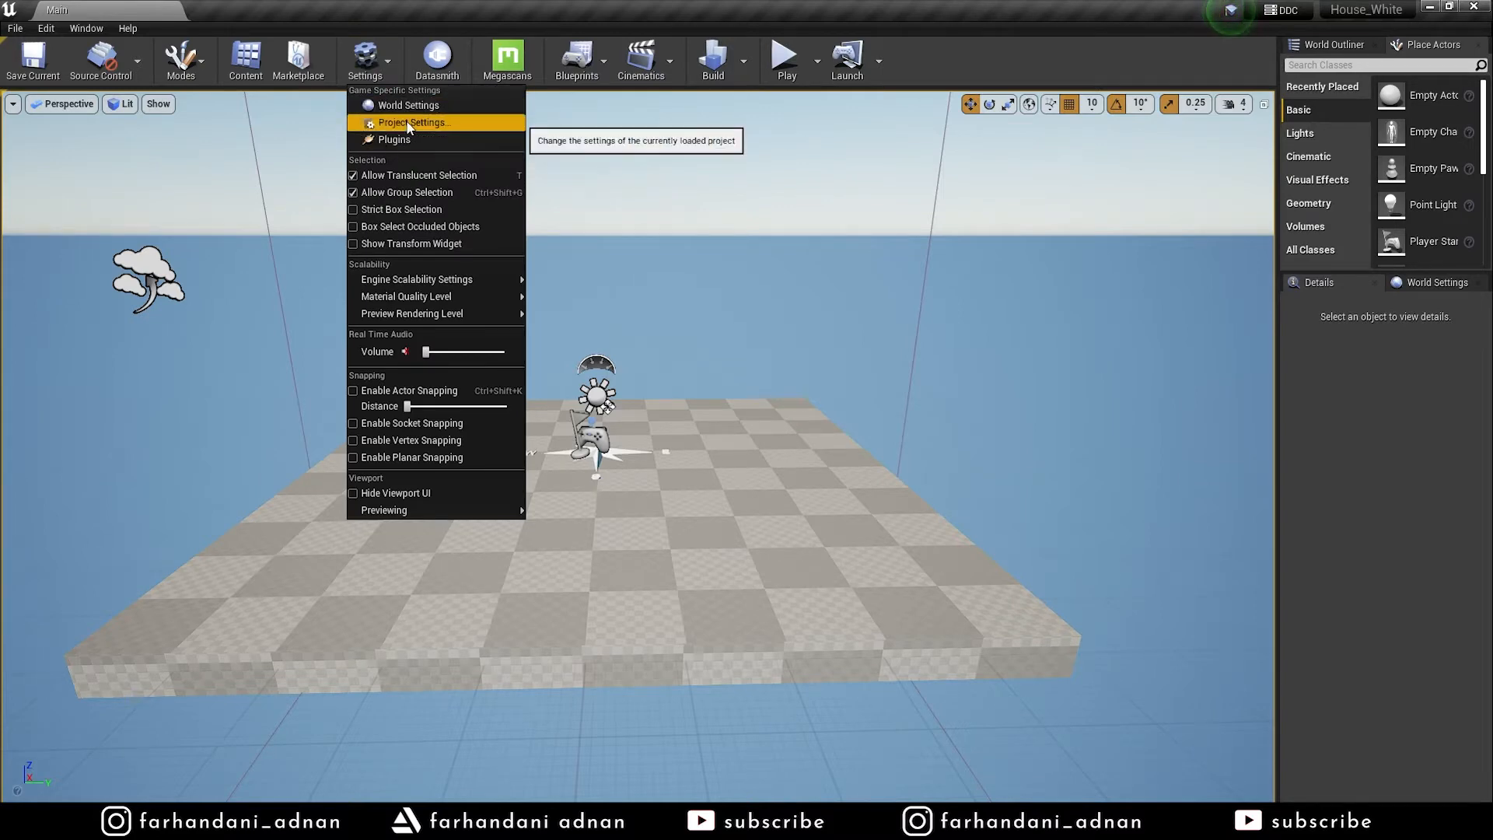
pyautogui.click(401, 141)
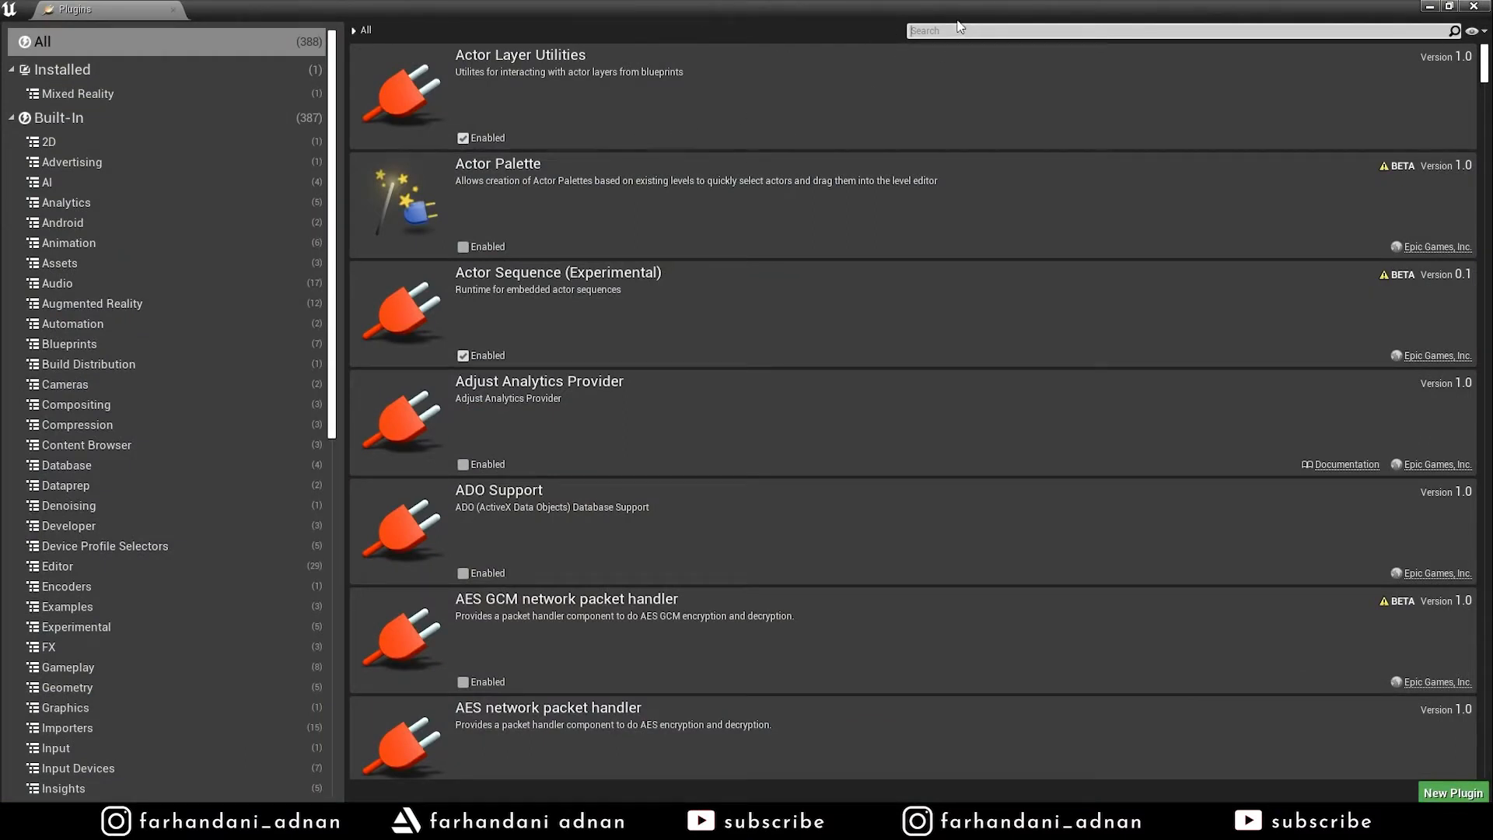
pyautogui.write('gpu')
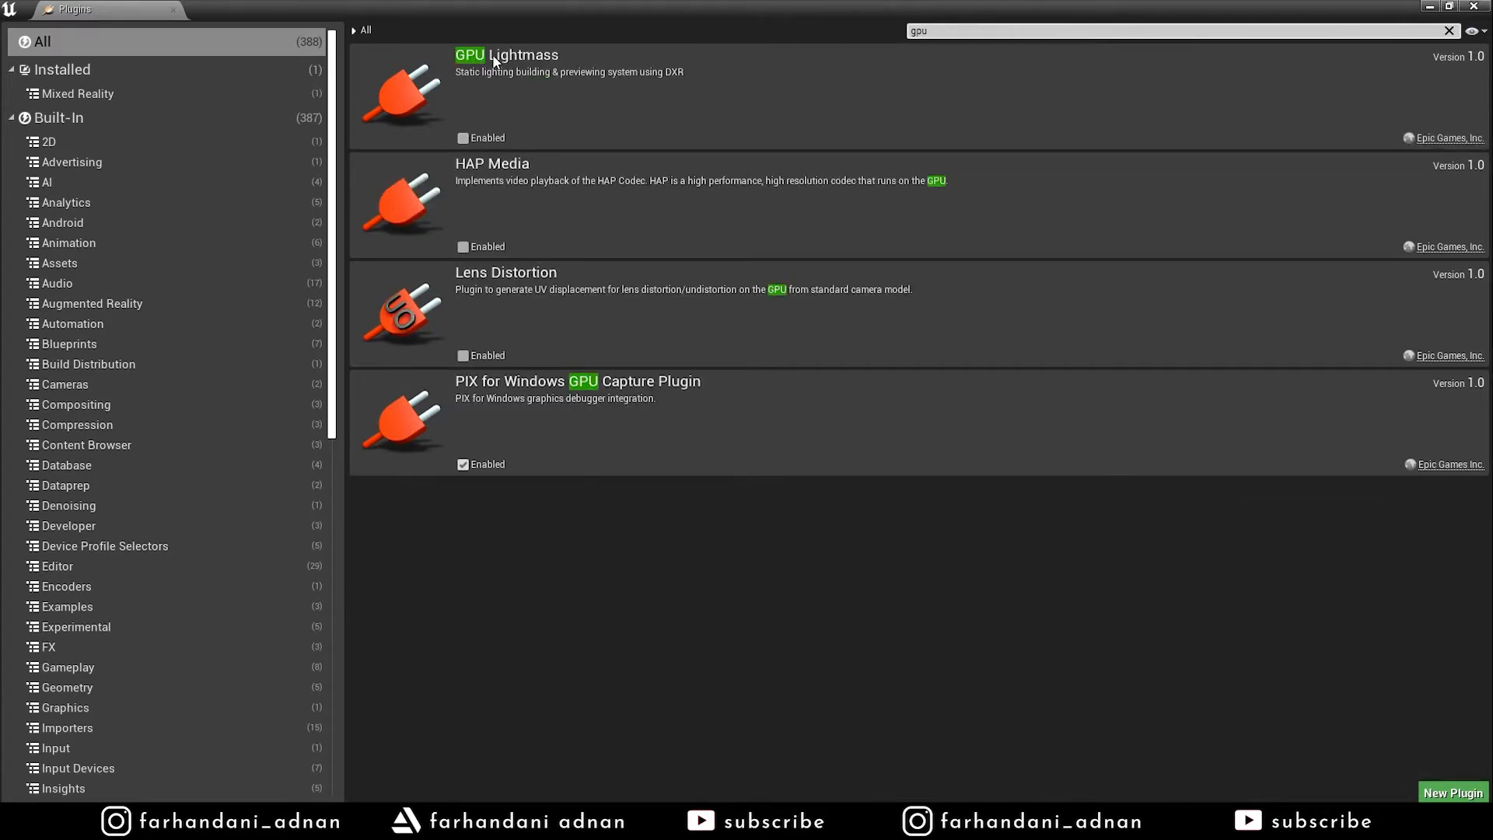
pyautogui.click(464, 137)
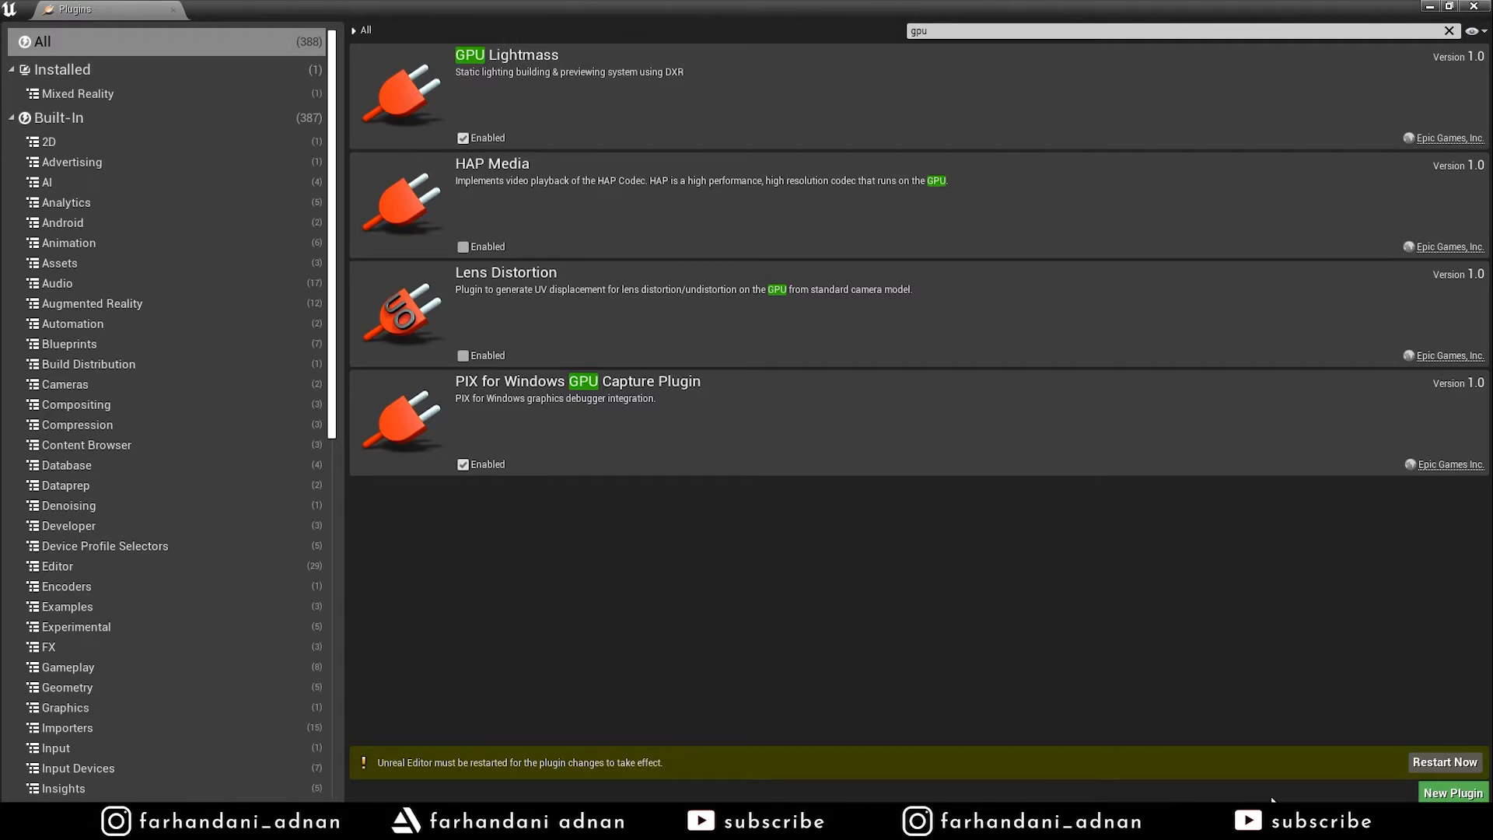
pyautogui.click(1434, 762)
pyautogui.click(1474, 8)
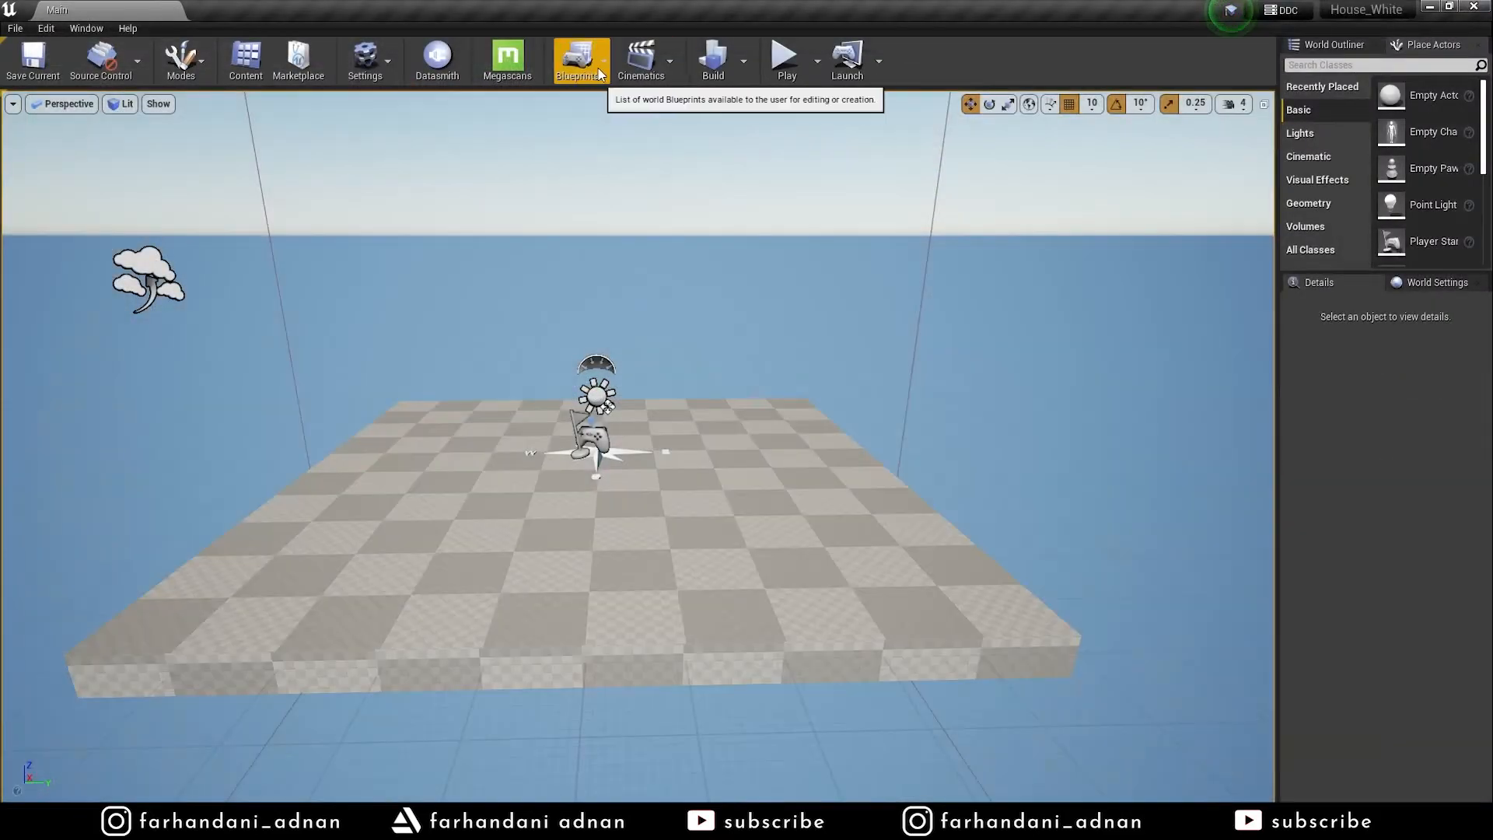
# Open the Windows platform page of the project settings to check the Default RHI
pyautogui.click(376, 63)
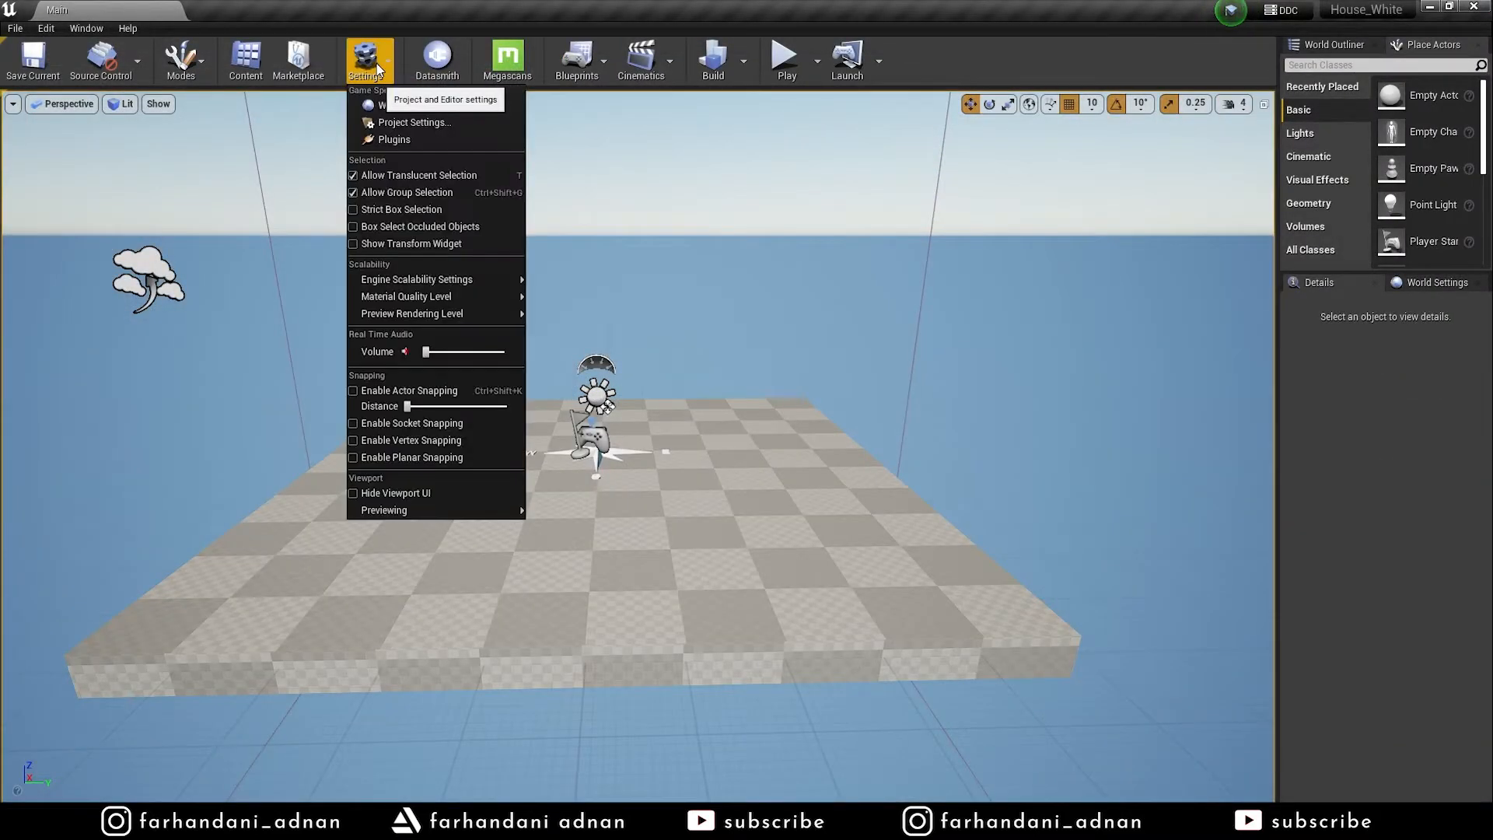
pyautogui.click(399, 127)
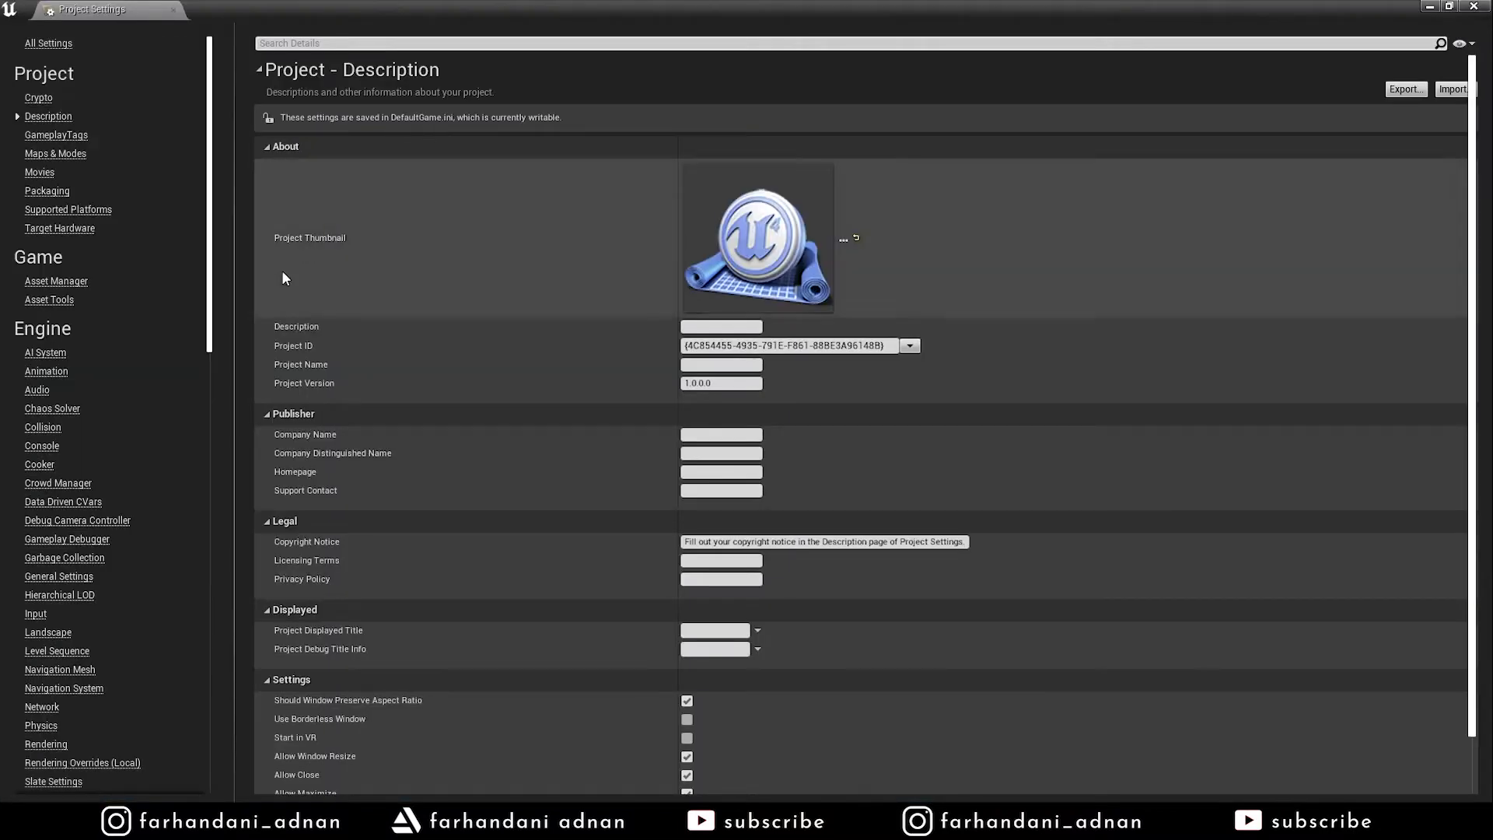
pyautogui.scroll(-10, 128, 342)
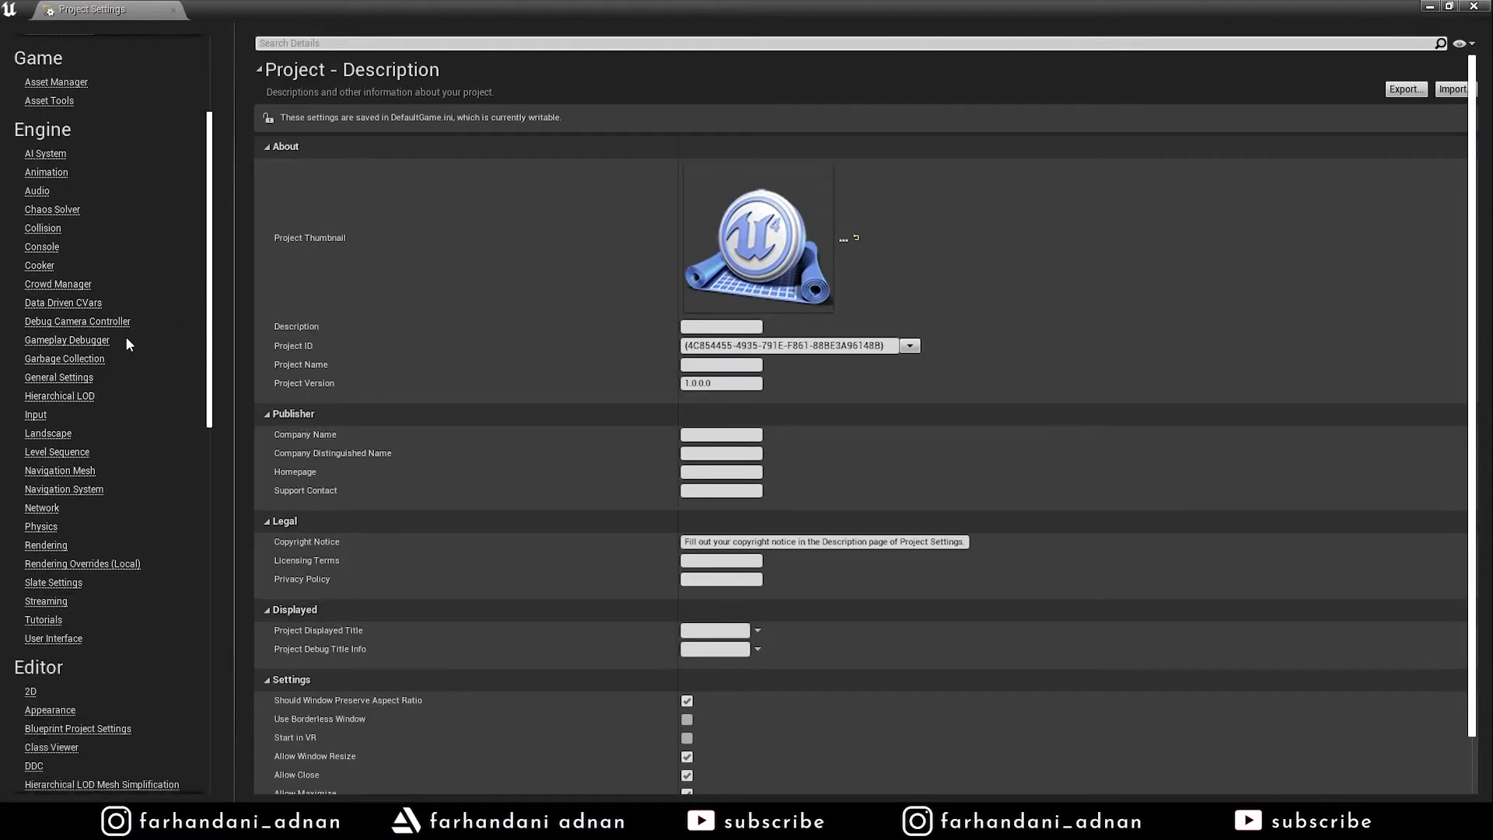
pyautogui.scroll(-15, 127, 337)
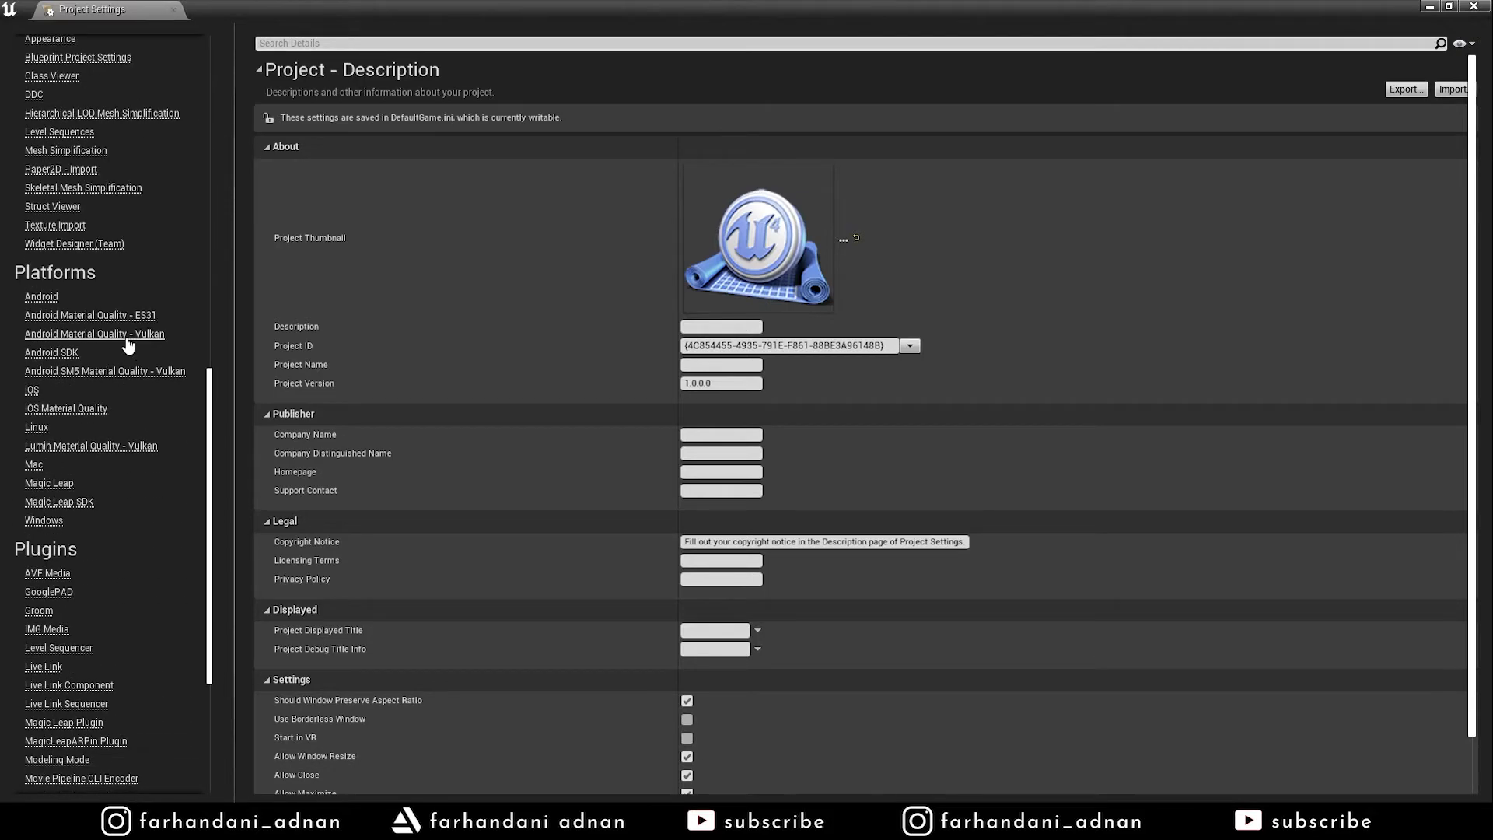
pyautogui.scroll(-4, 73, 337)
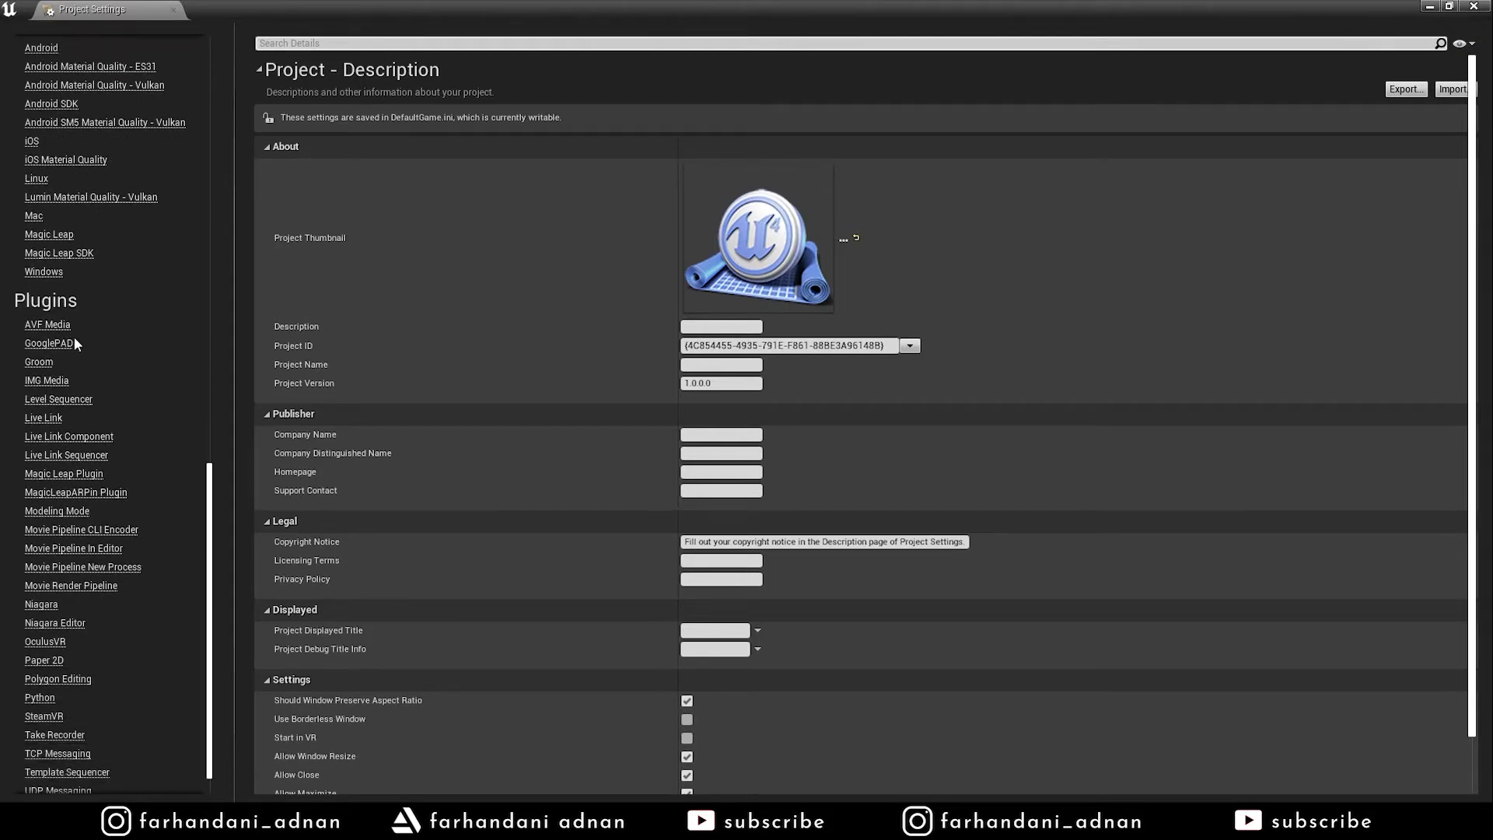
pyautogui.scroll(2, 73, 338)
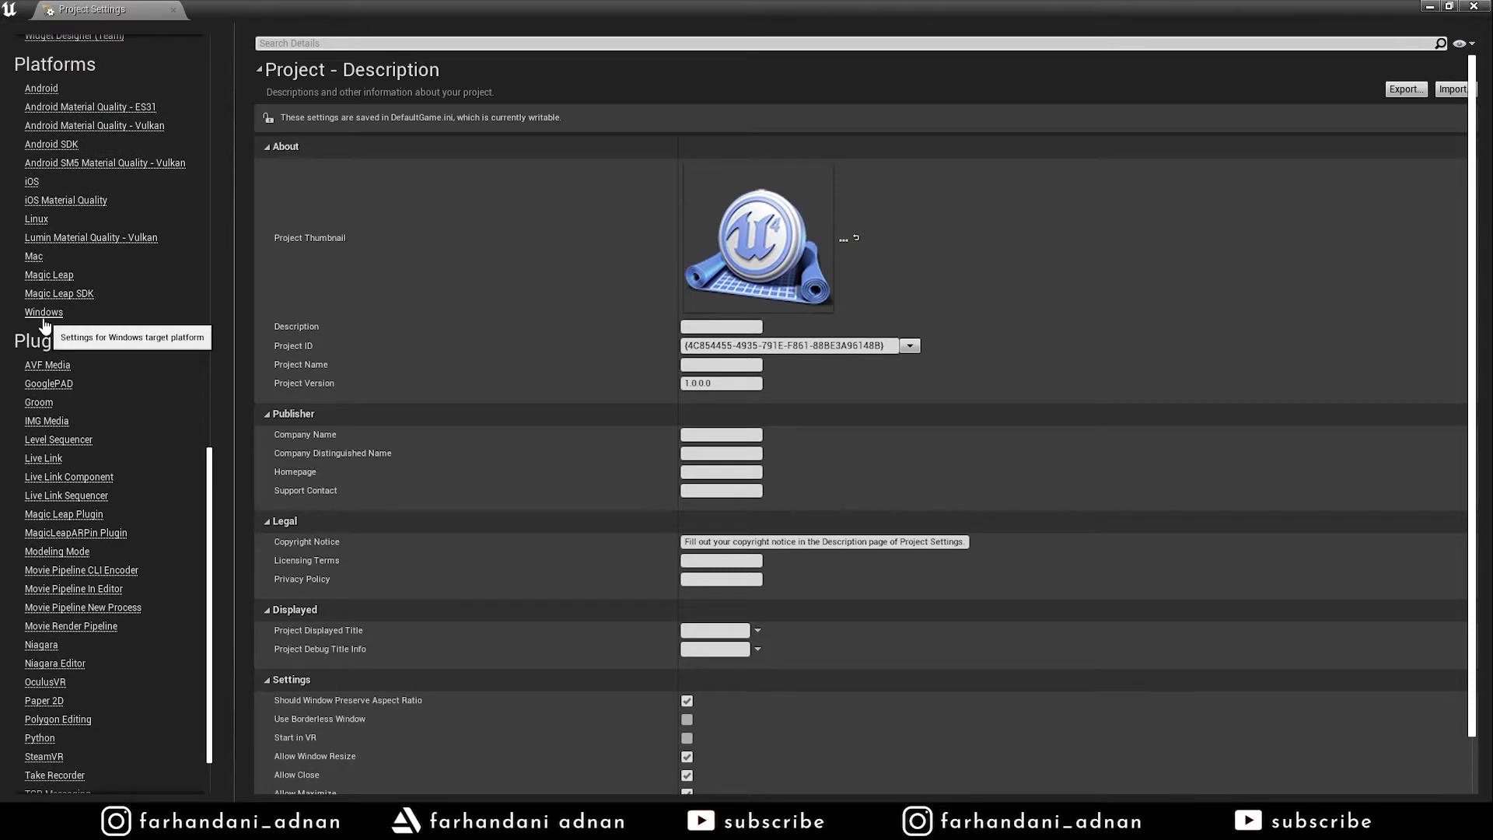
pyautogui.click(44, 315)
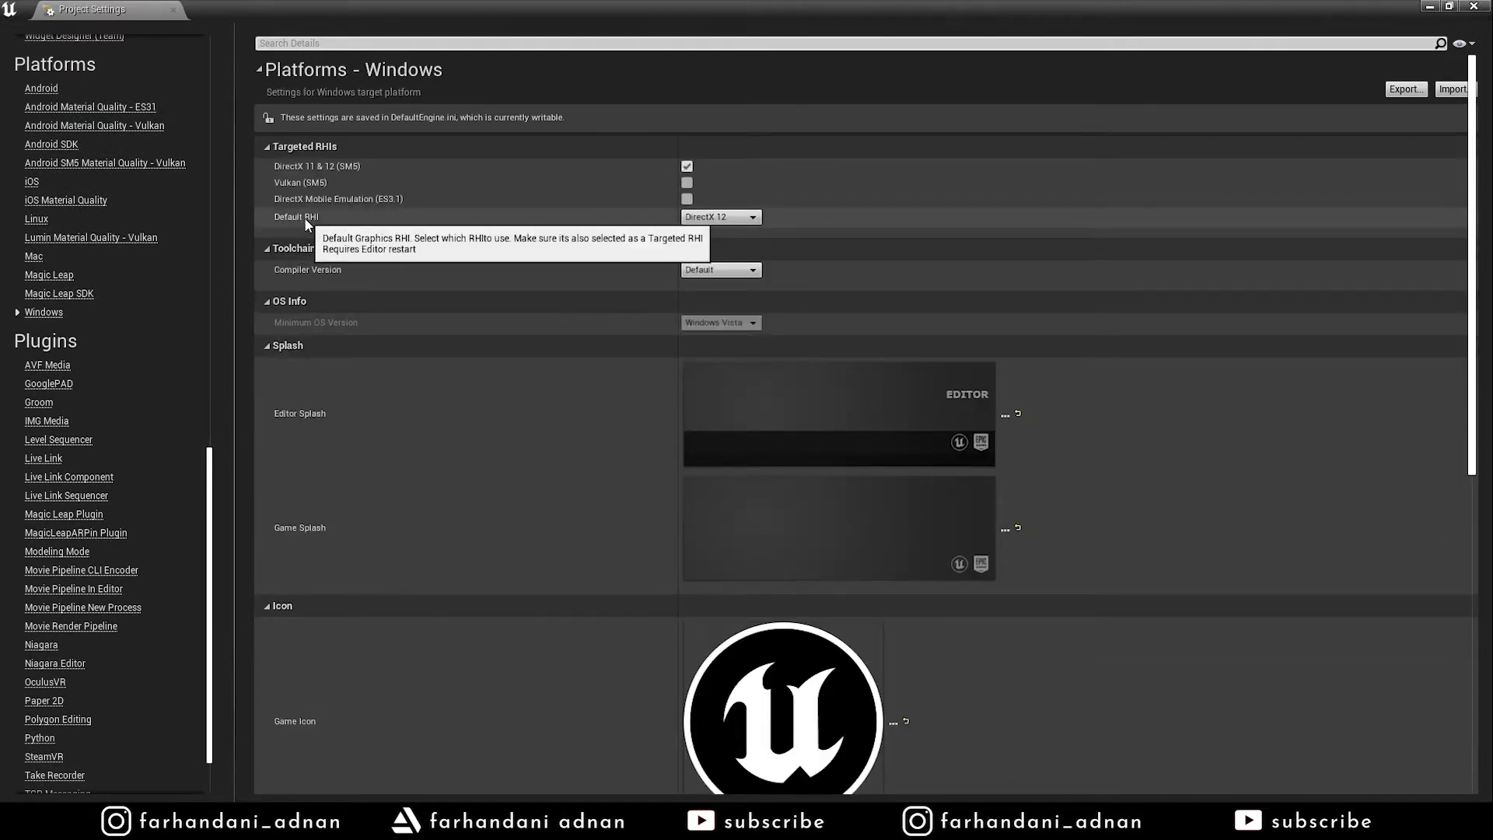
# Set the Windows Default RHI to DirectX 12 and open the engine's Rendering settings
pyautogui.click(722, 218)
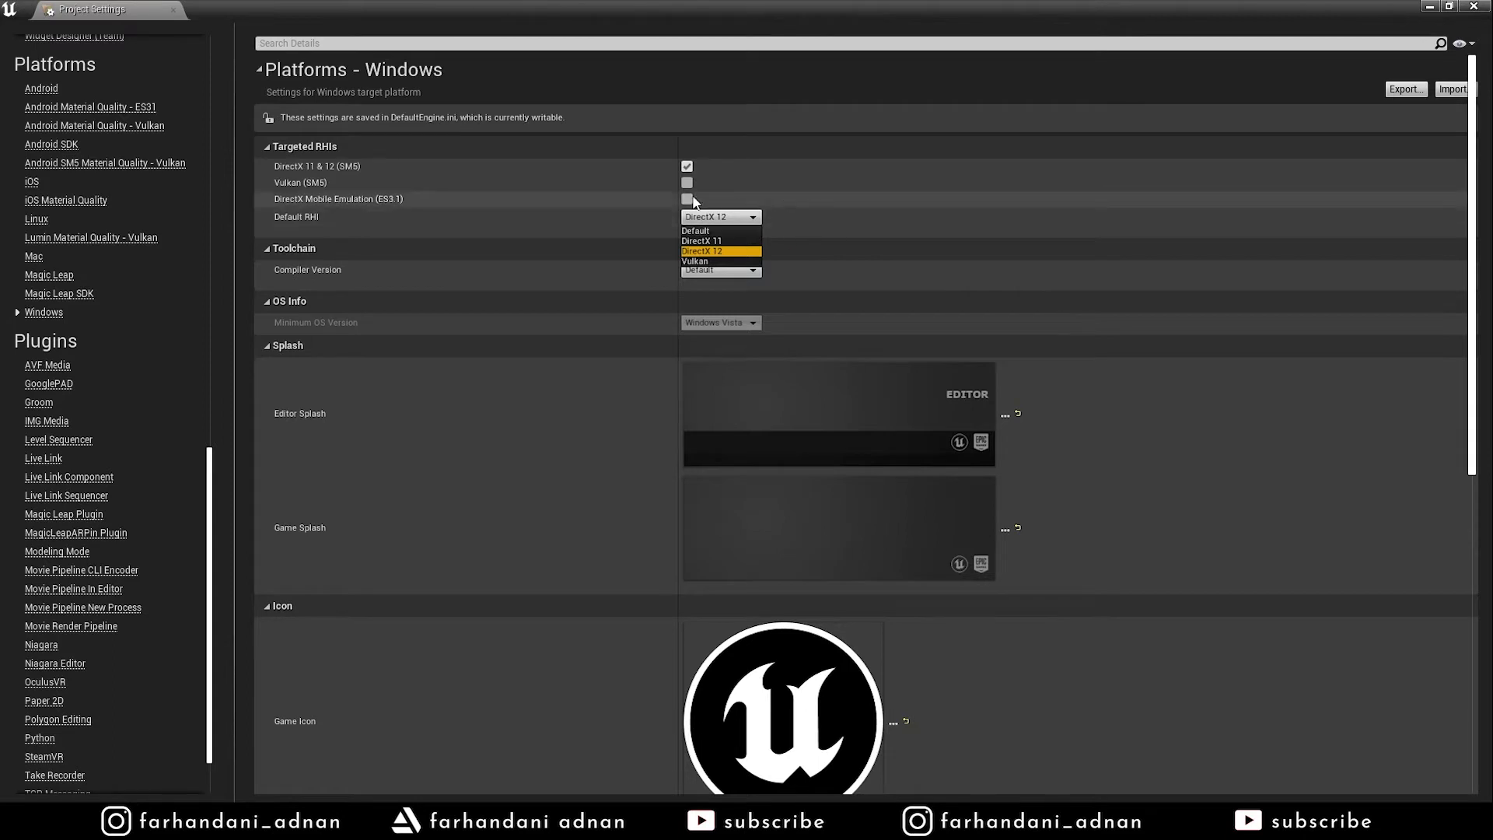
pyautogui.click(700, 251)
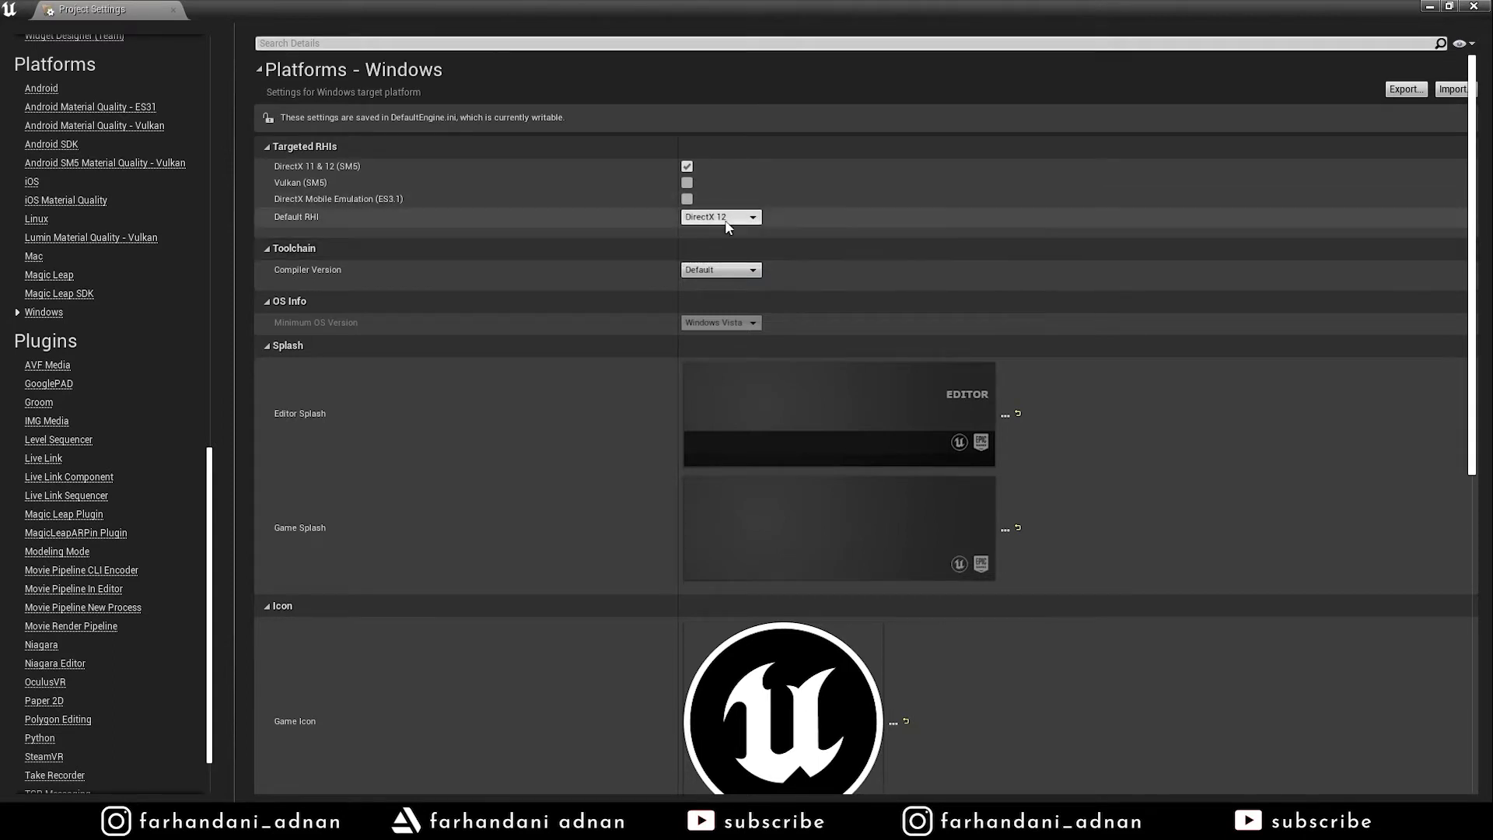
pyautogui.scroll(5, 122, 476)
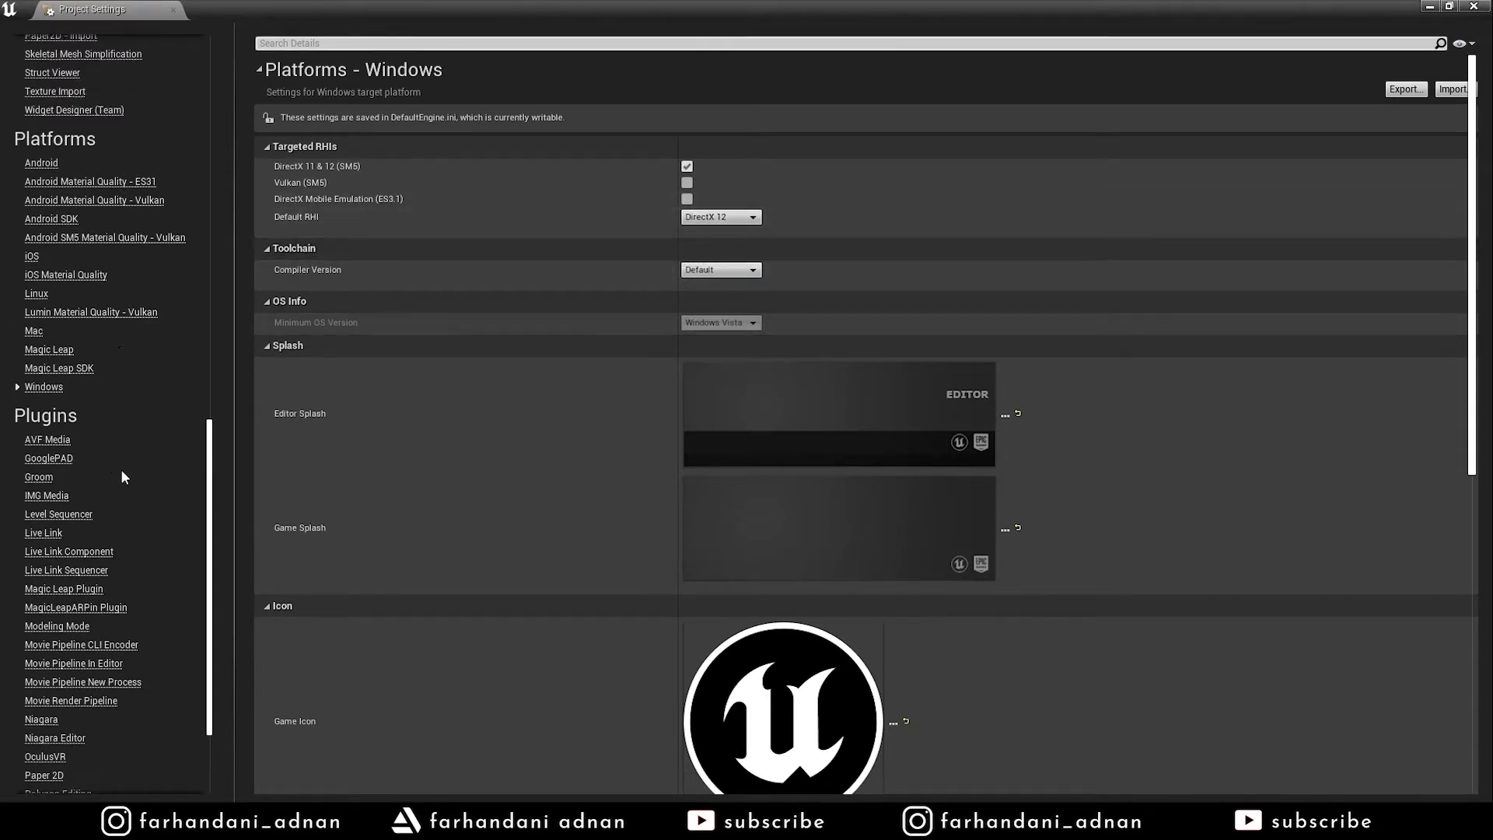
pyautogui.scroll(-4, 122, 478)
pyautogui.scroll(3, 122, 476)
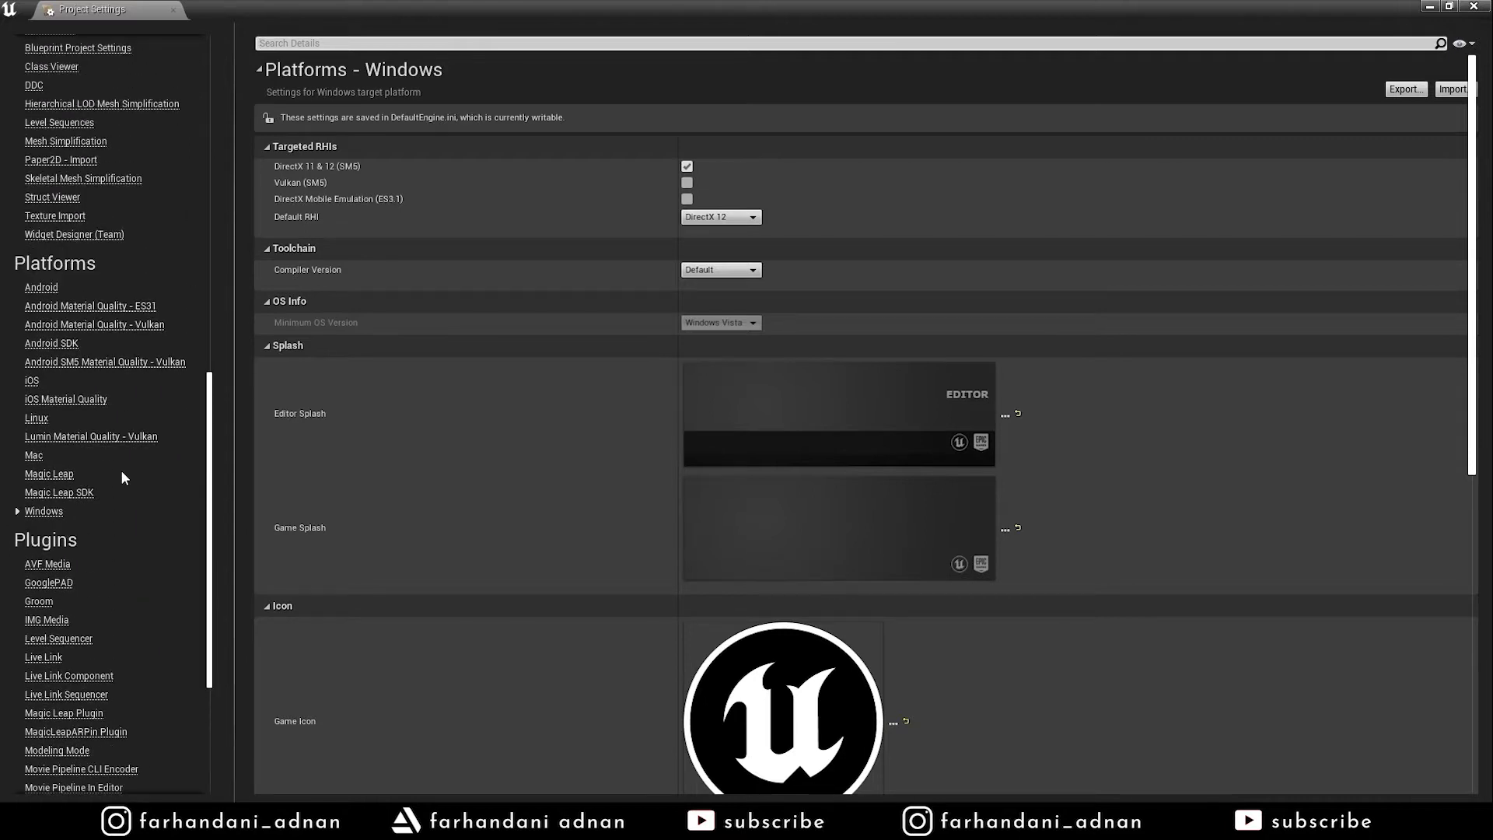
pyautogui.scroll(3, 71, 468)
pyautogui.scroll(5, 73, 410)
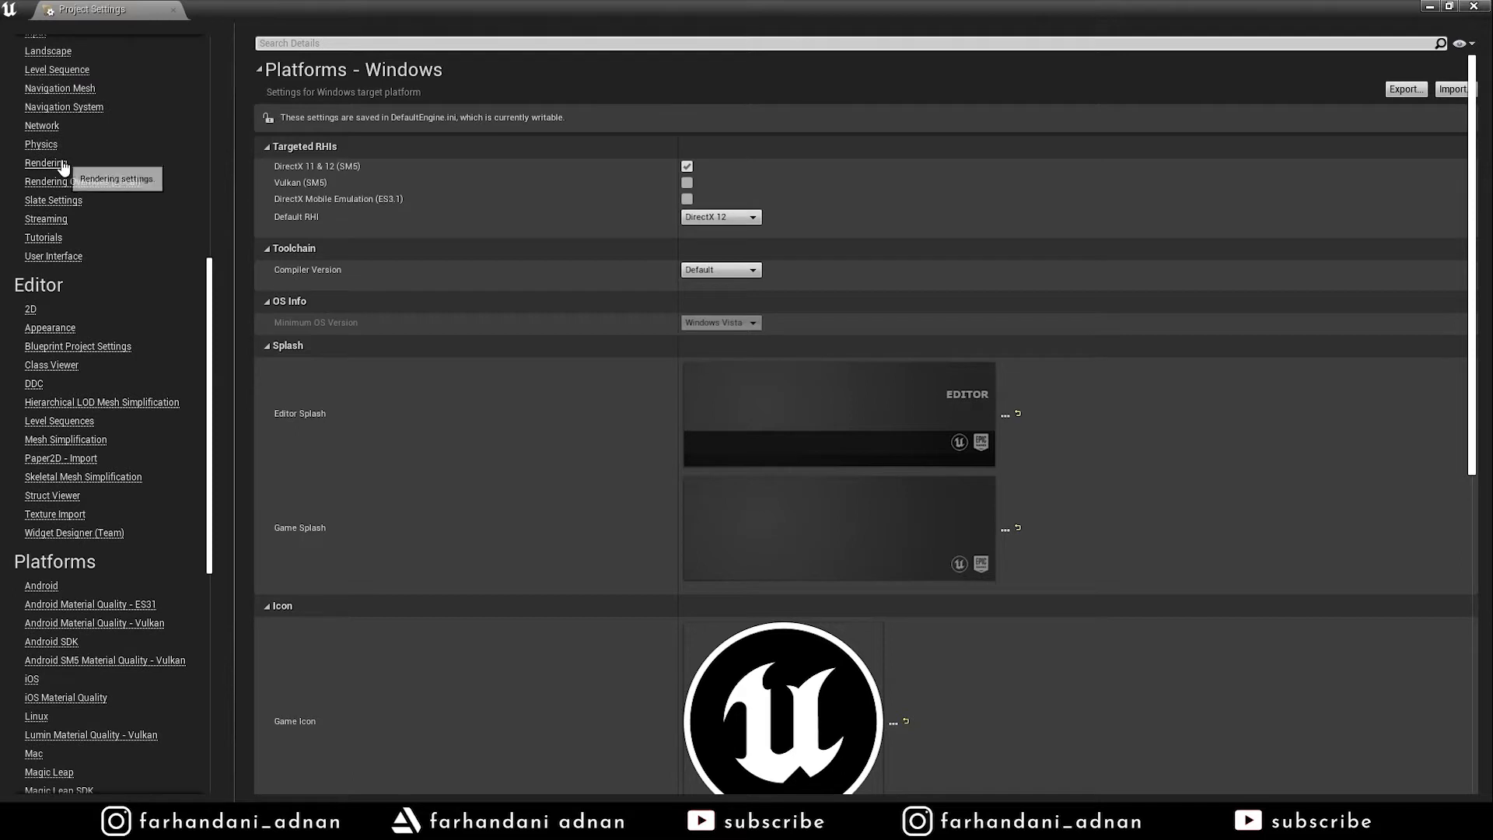
pyautogui.scroll(8, 62, 178)
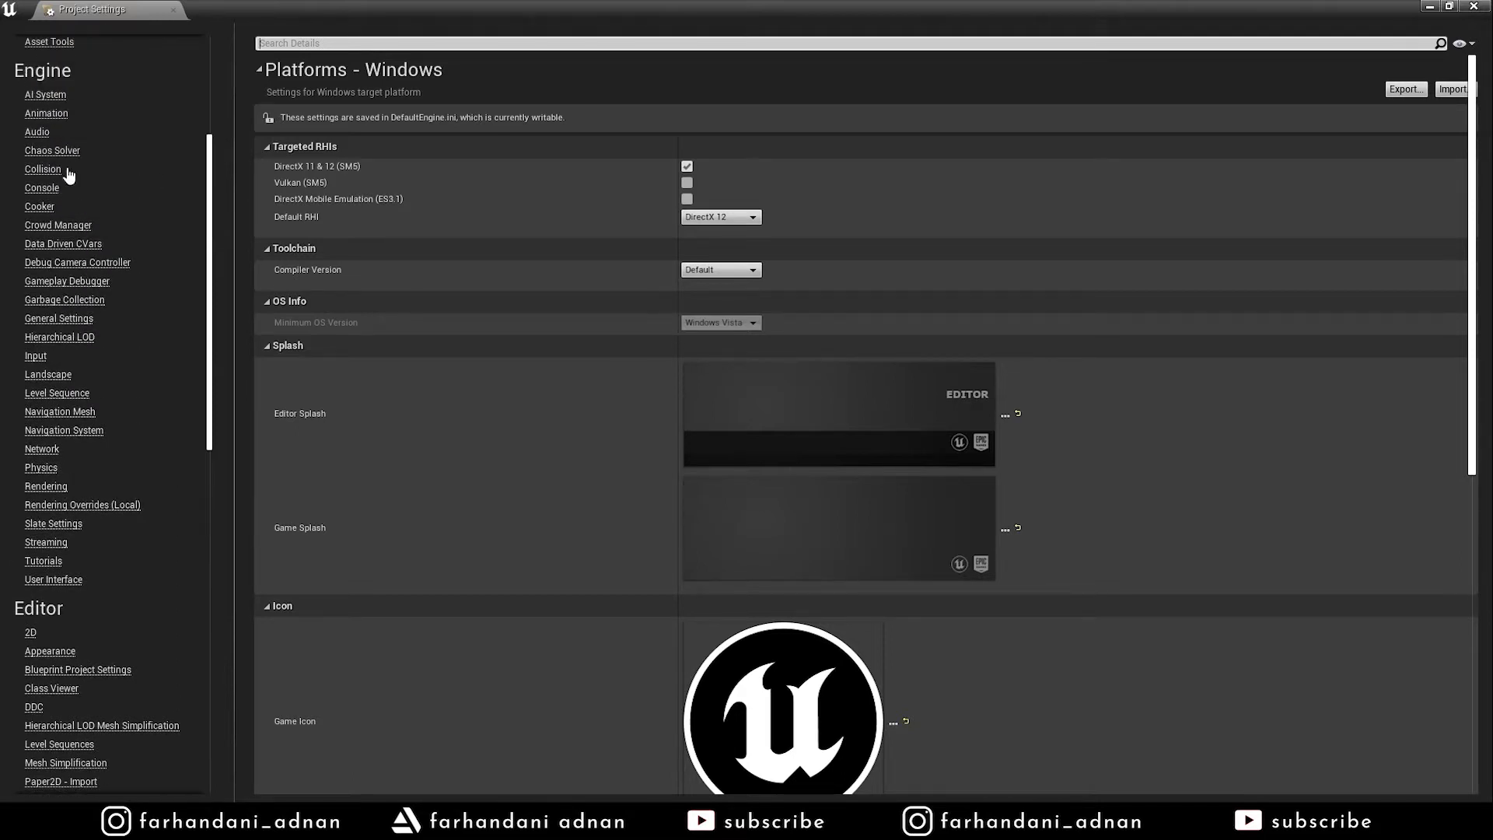
pyautogui.click(48, 487)
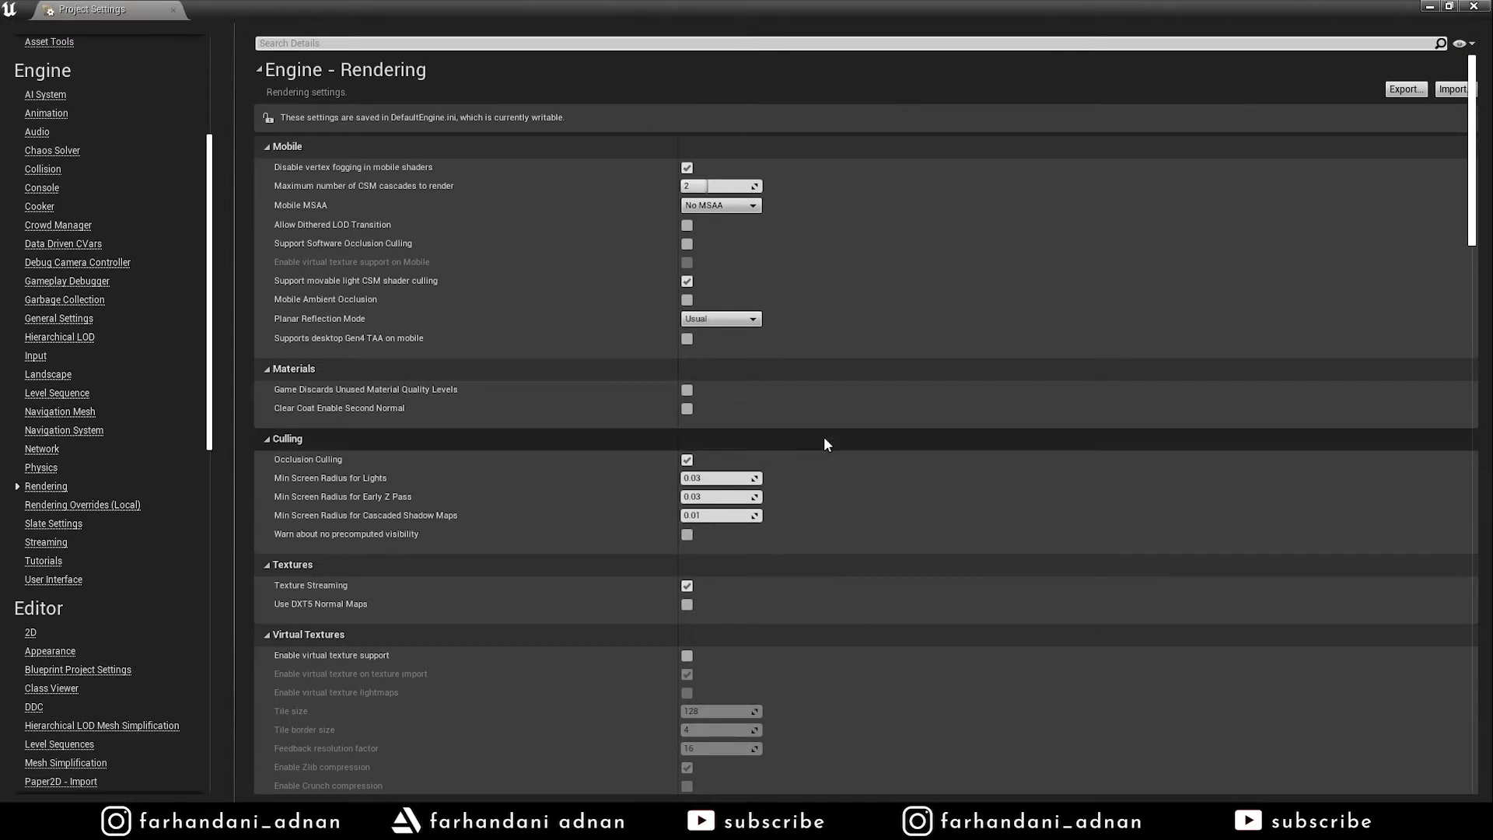
# Enable virtual texture support in the Virtual Textures section
pyautogui.scroll(-5, 824, 444)
pyautogui.scroll(-2, 824, 444)
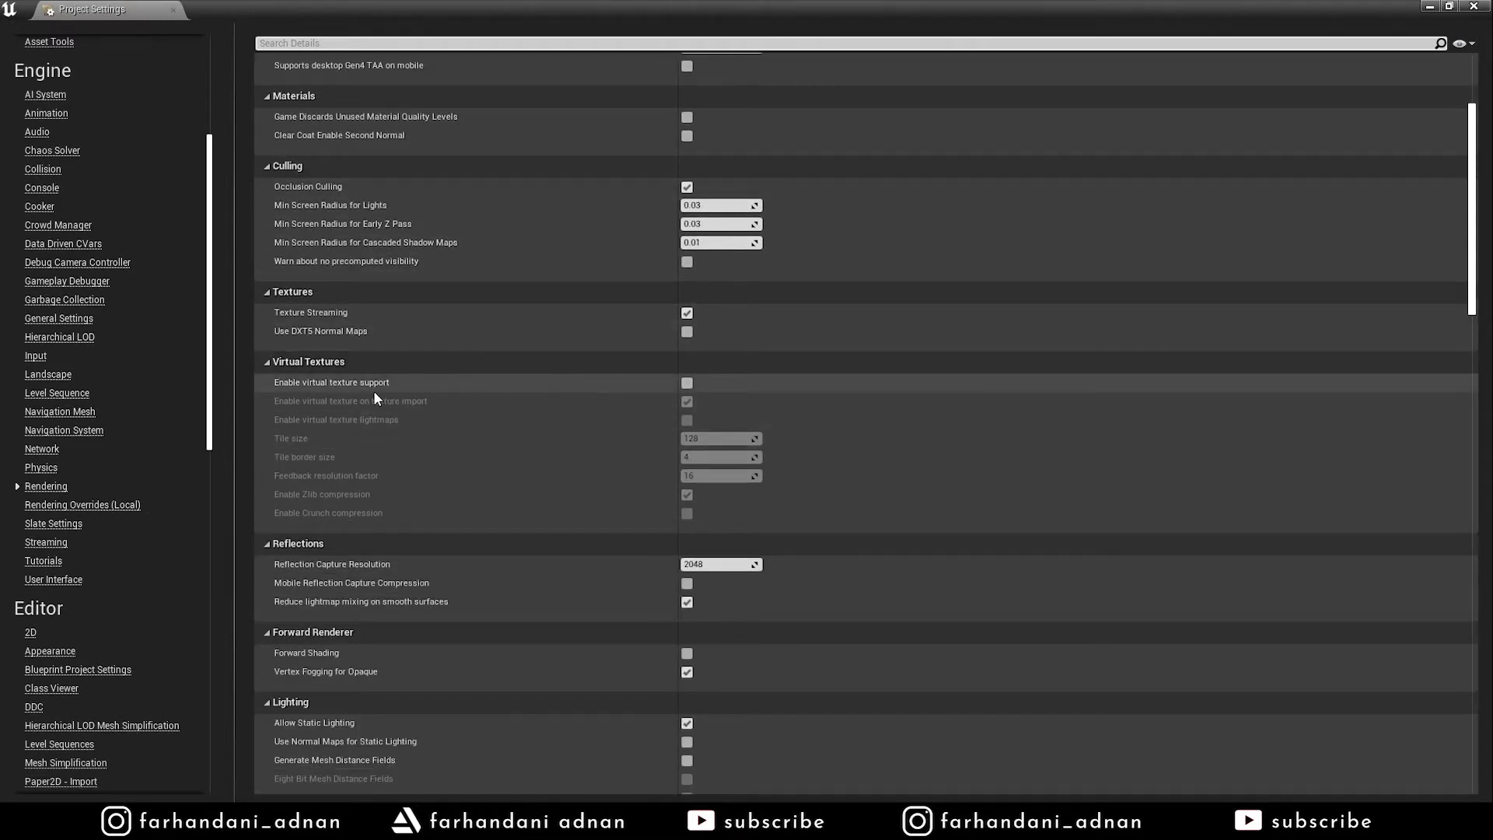
pyautogui.moveTo(342, 386)
pyautogui.click(687, 385)
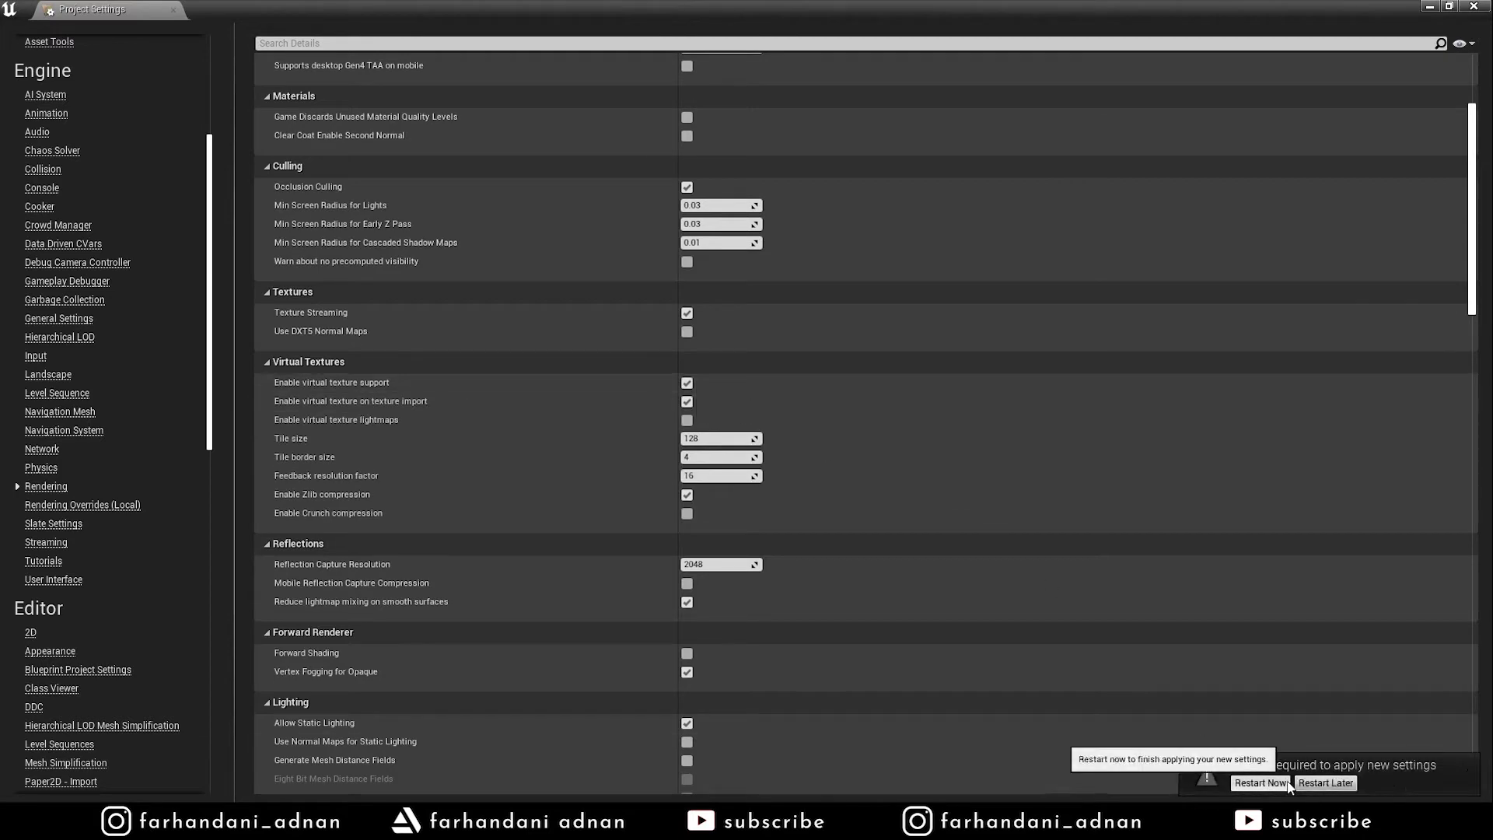
# Check the Ray Tracing option further down in the Rendering settings
pyautogui.scroll(-3, 837, 476)
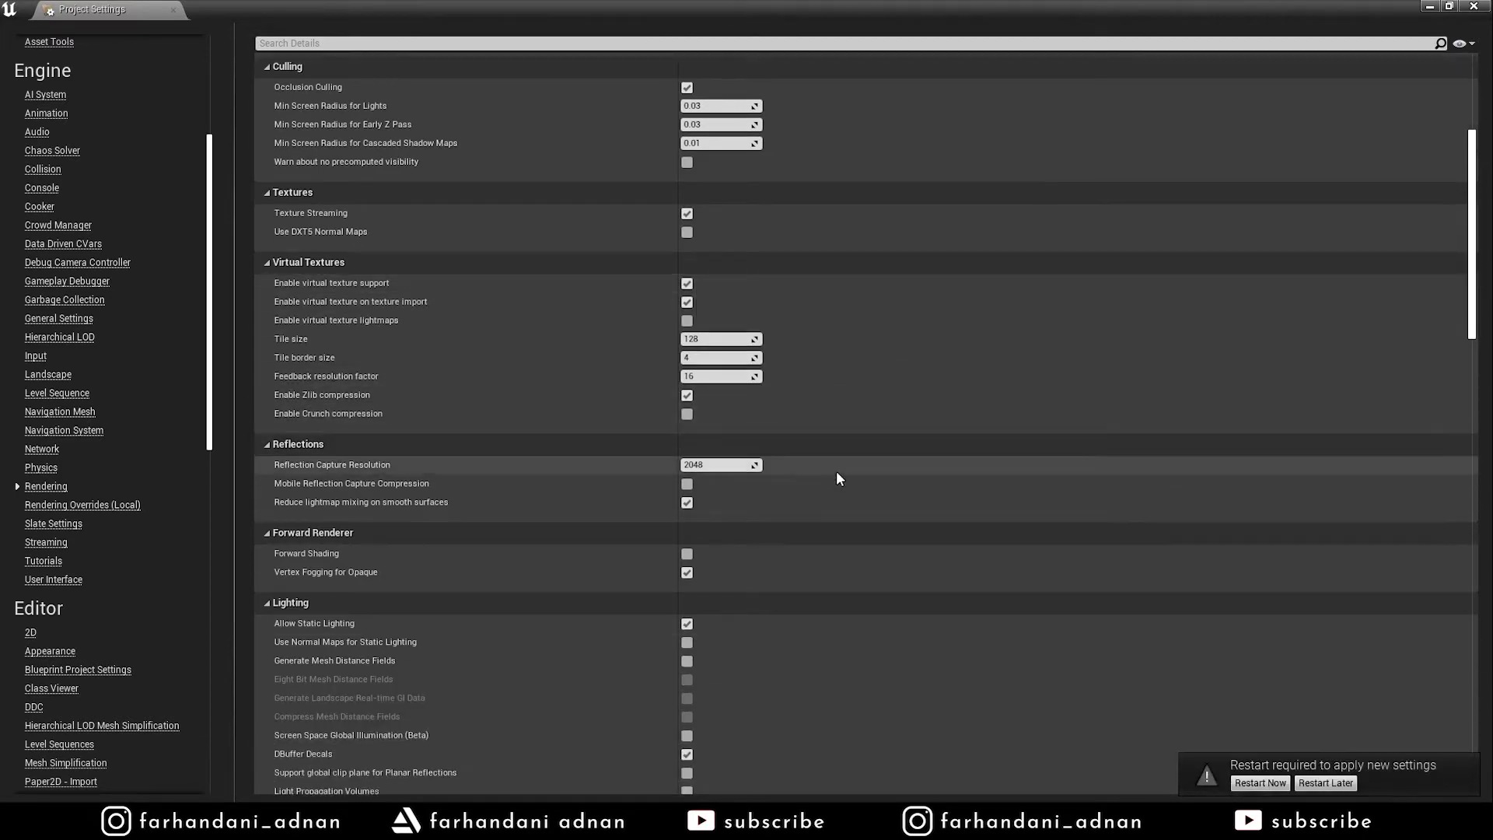
pyautogui.scroll(-2, 741, 481)
pyautogui.scroll(-6, 741, 482)
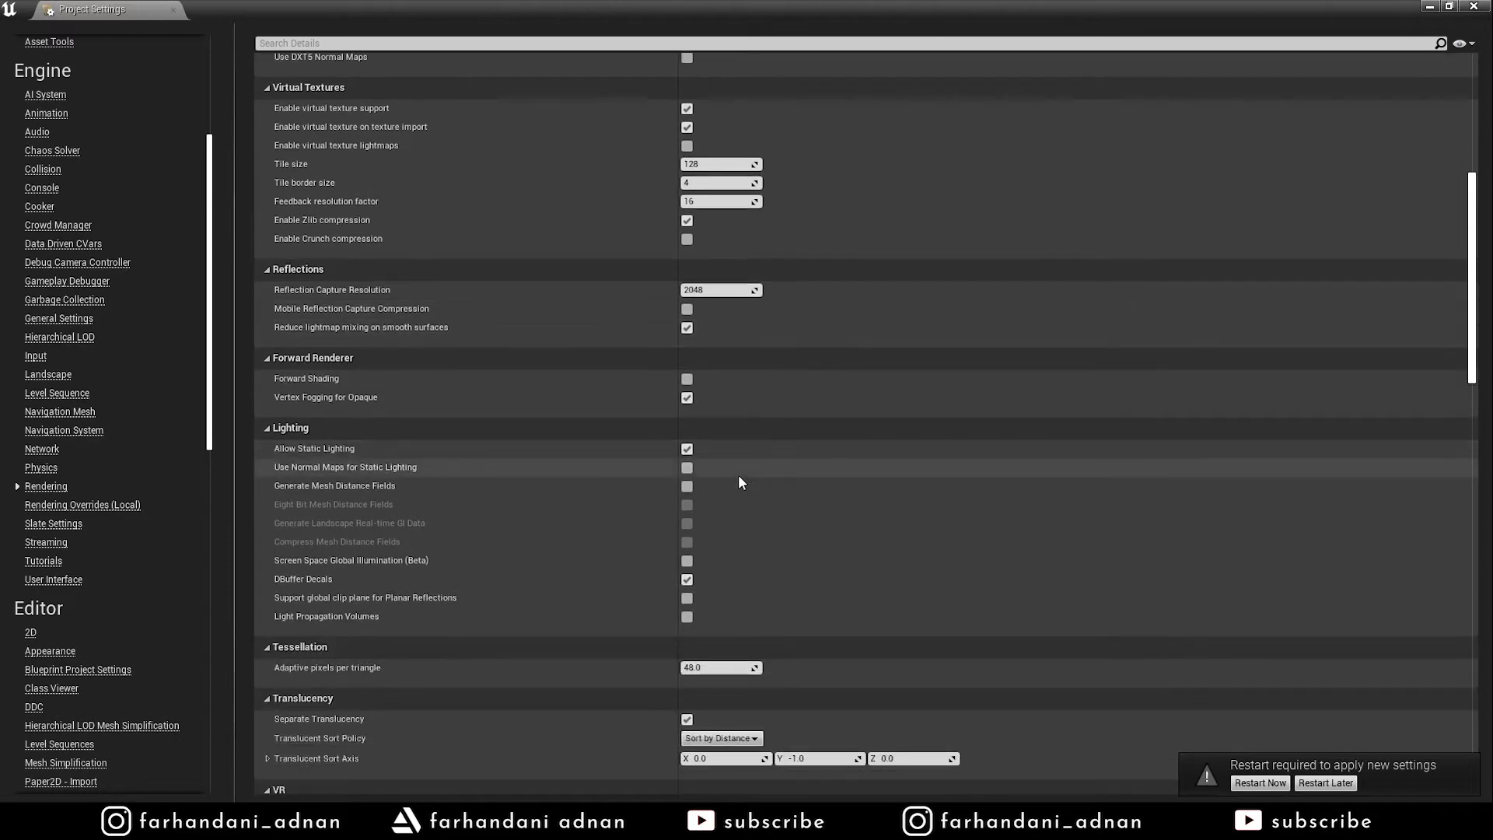
pyautogui.scroll(-10, 739, 474)
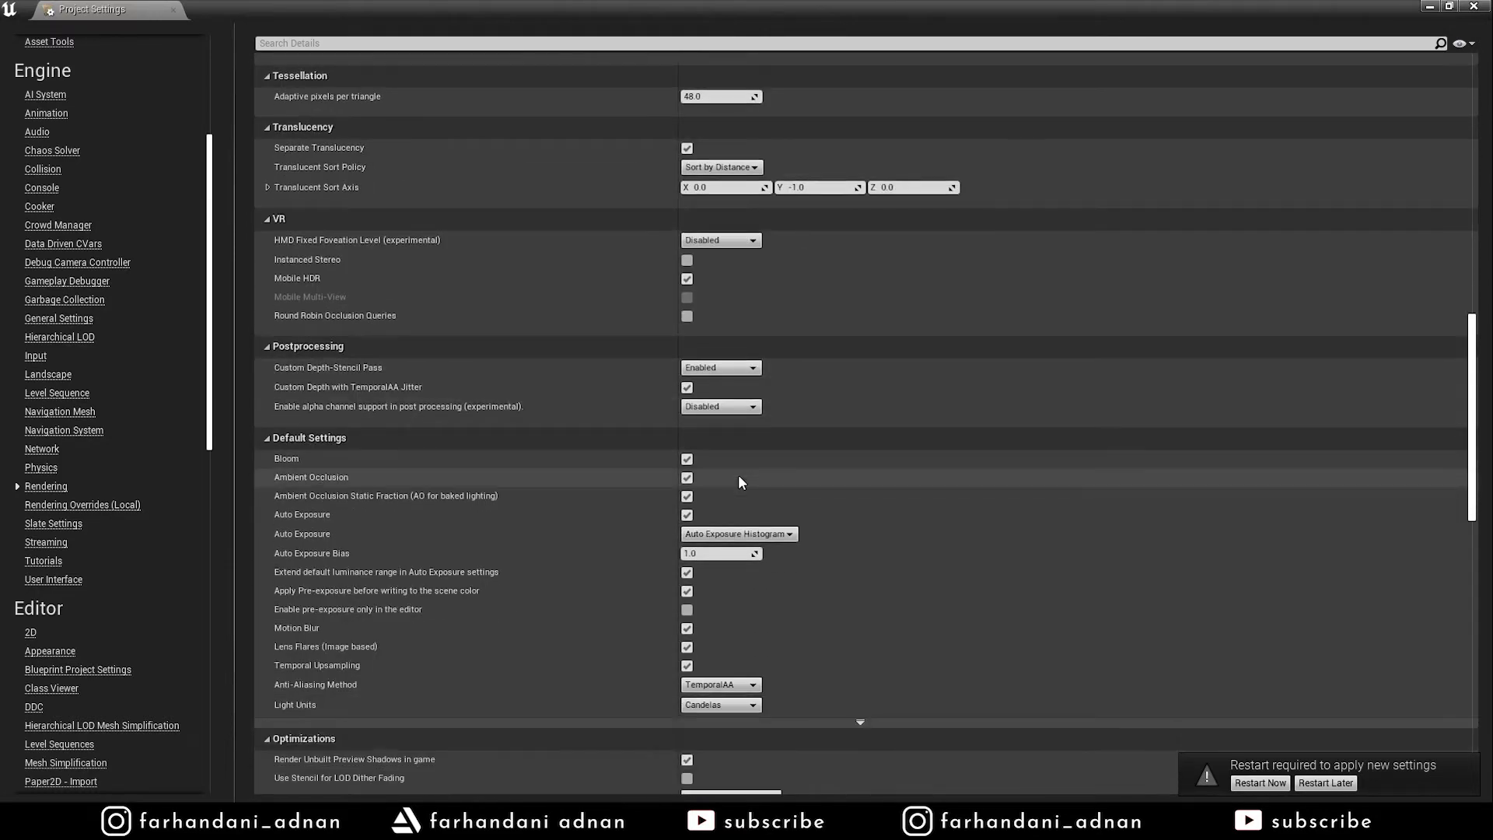
pyautogui.scroll(-5, 739, 474)
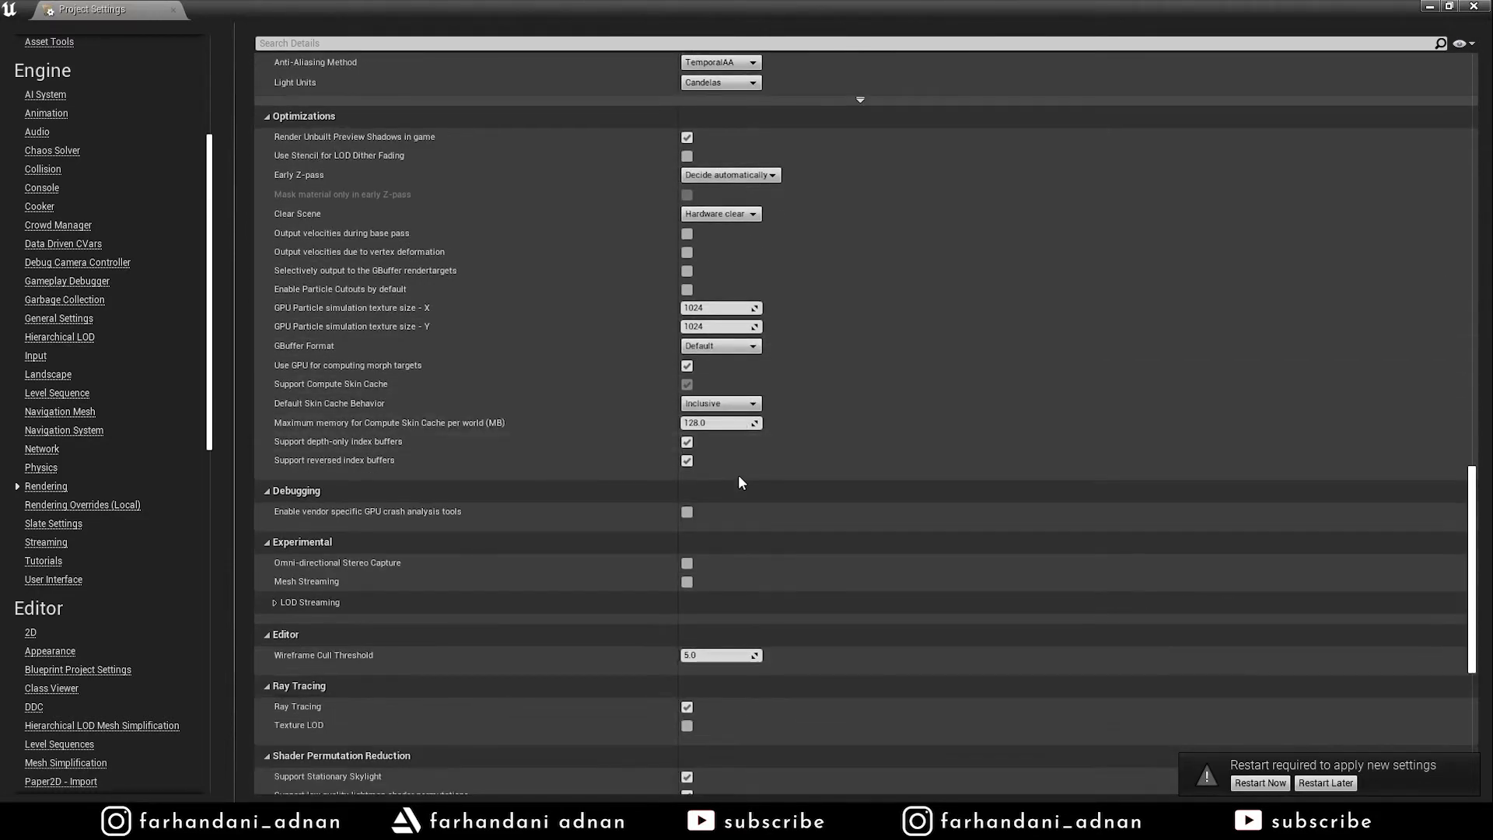
pyautogui.scroll(-1, 739, 482)
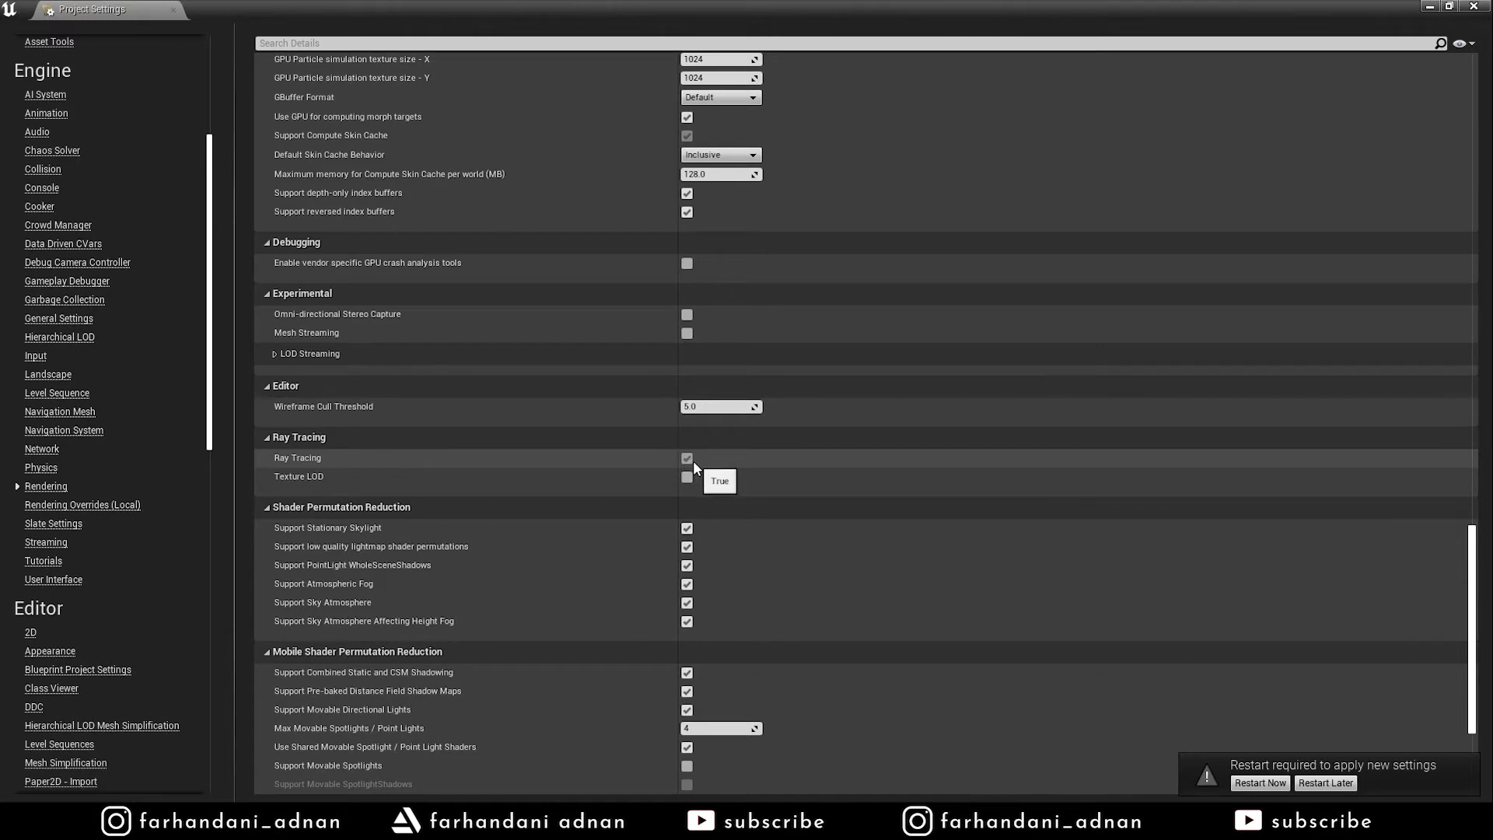
pyautogui.scroll(1, 849, 455)
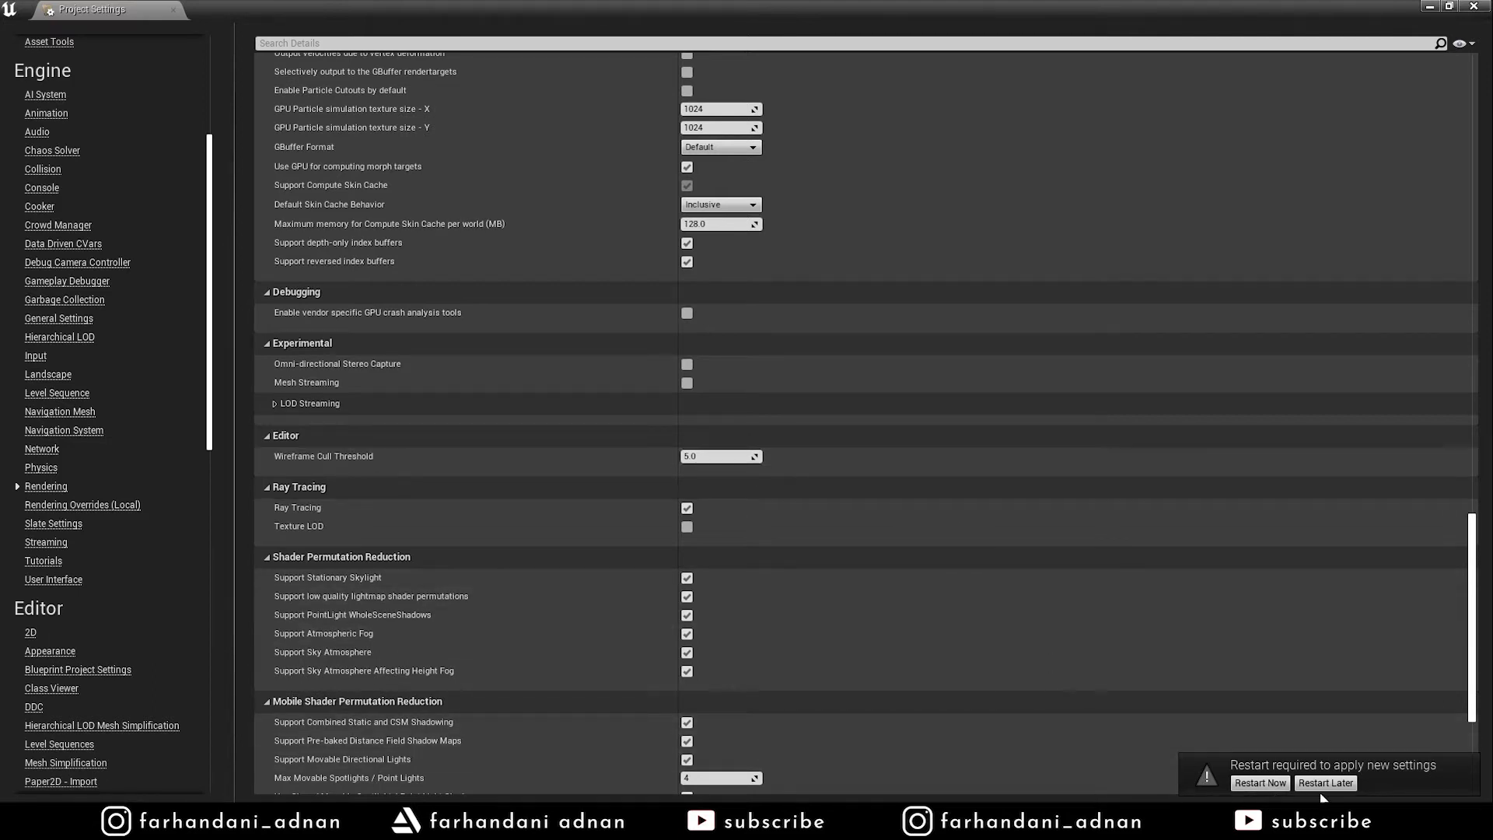
# Restart the editor to apply the new settings and close the reopened Project Settings window
pyautogui.click(1256, 784)
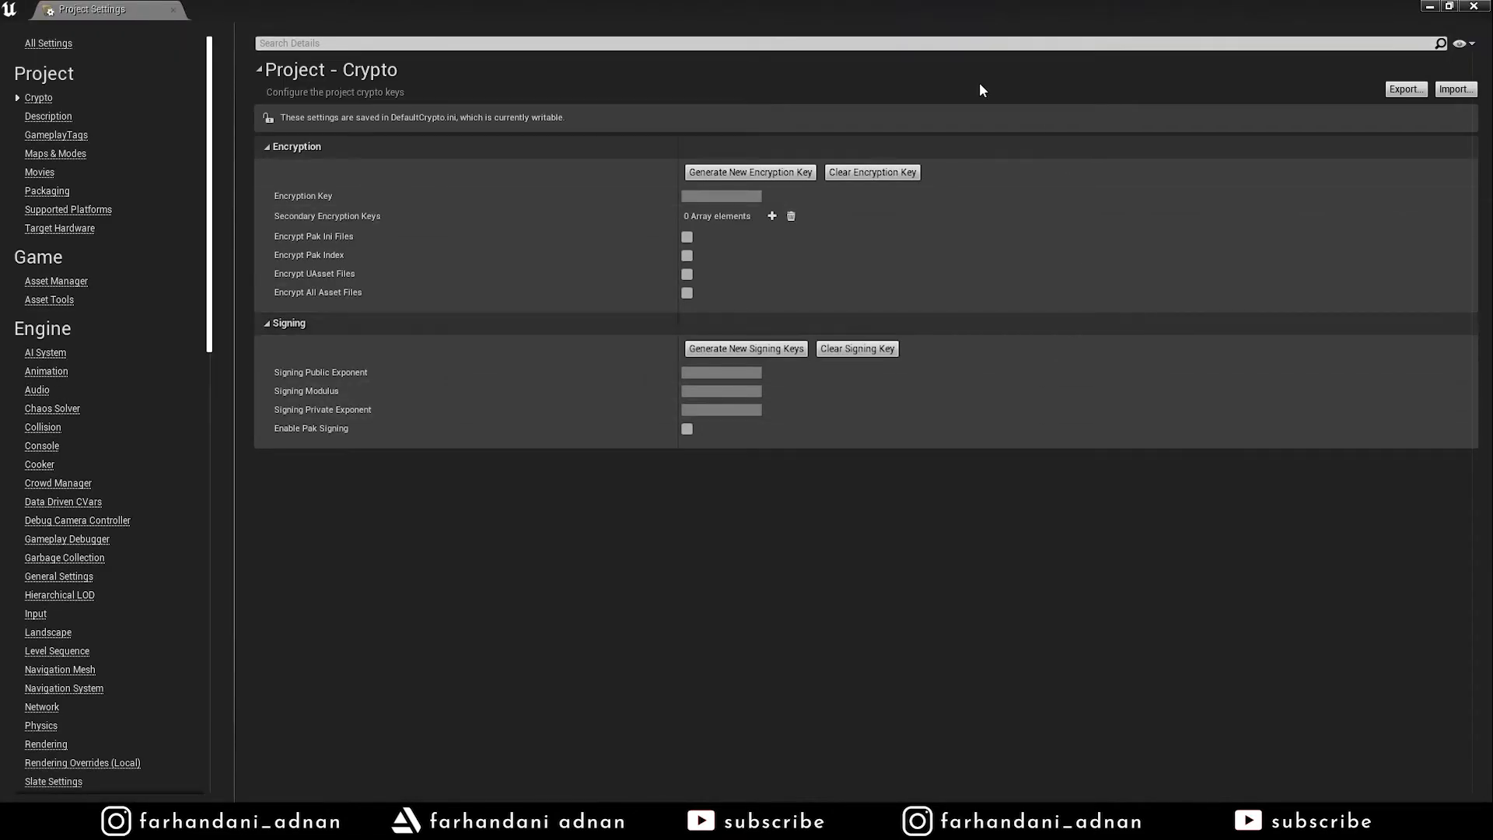
pyautogui.click(1474, 6)
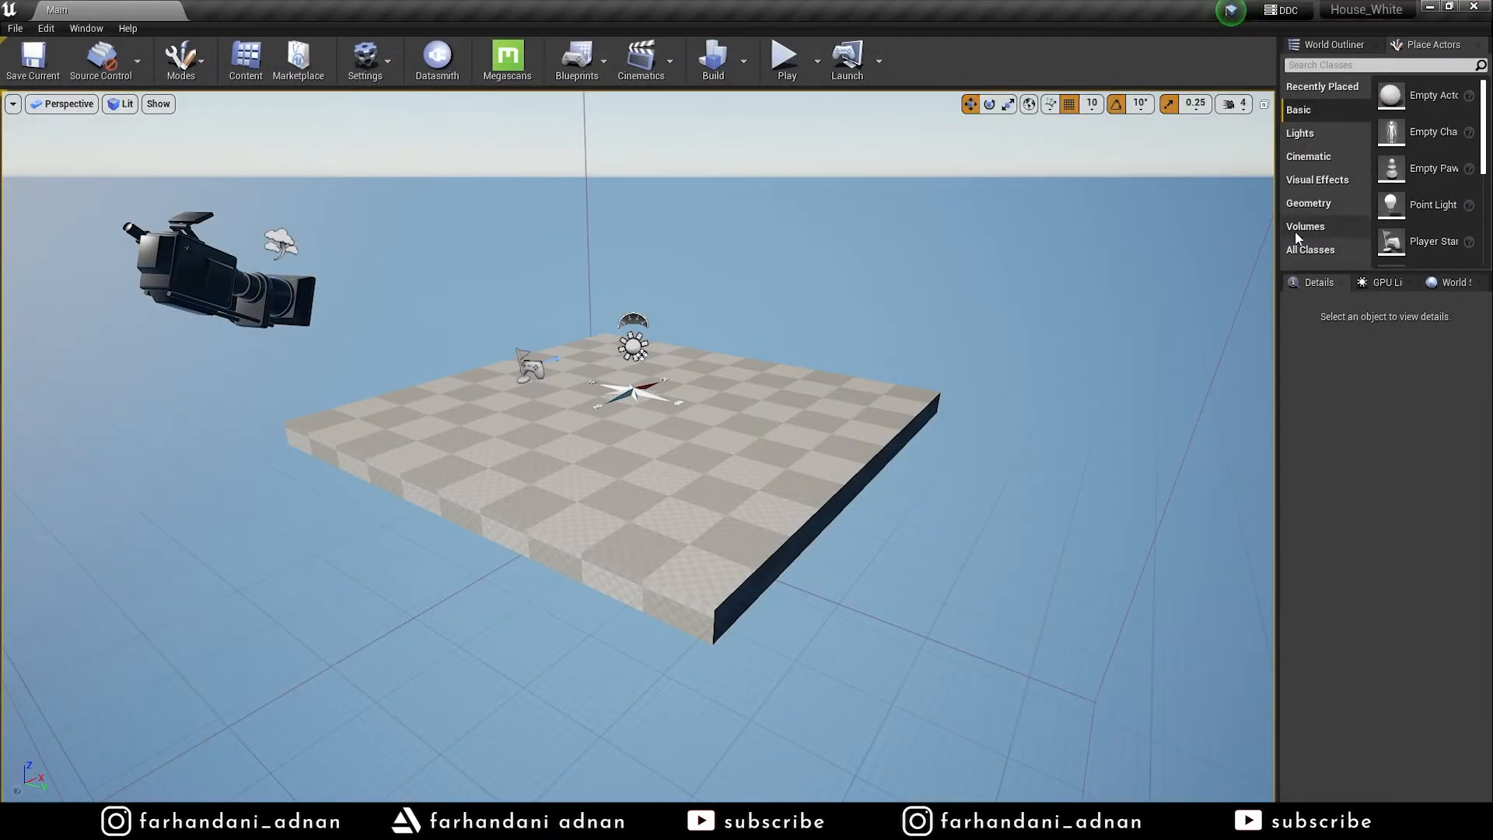
# Widen the side panels beside the viewport and bring up the GPU Lightmass settings
pyautogui.moveTo(1277, 292); pyautogui.dragTo(1190, 283)
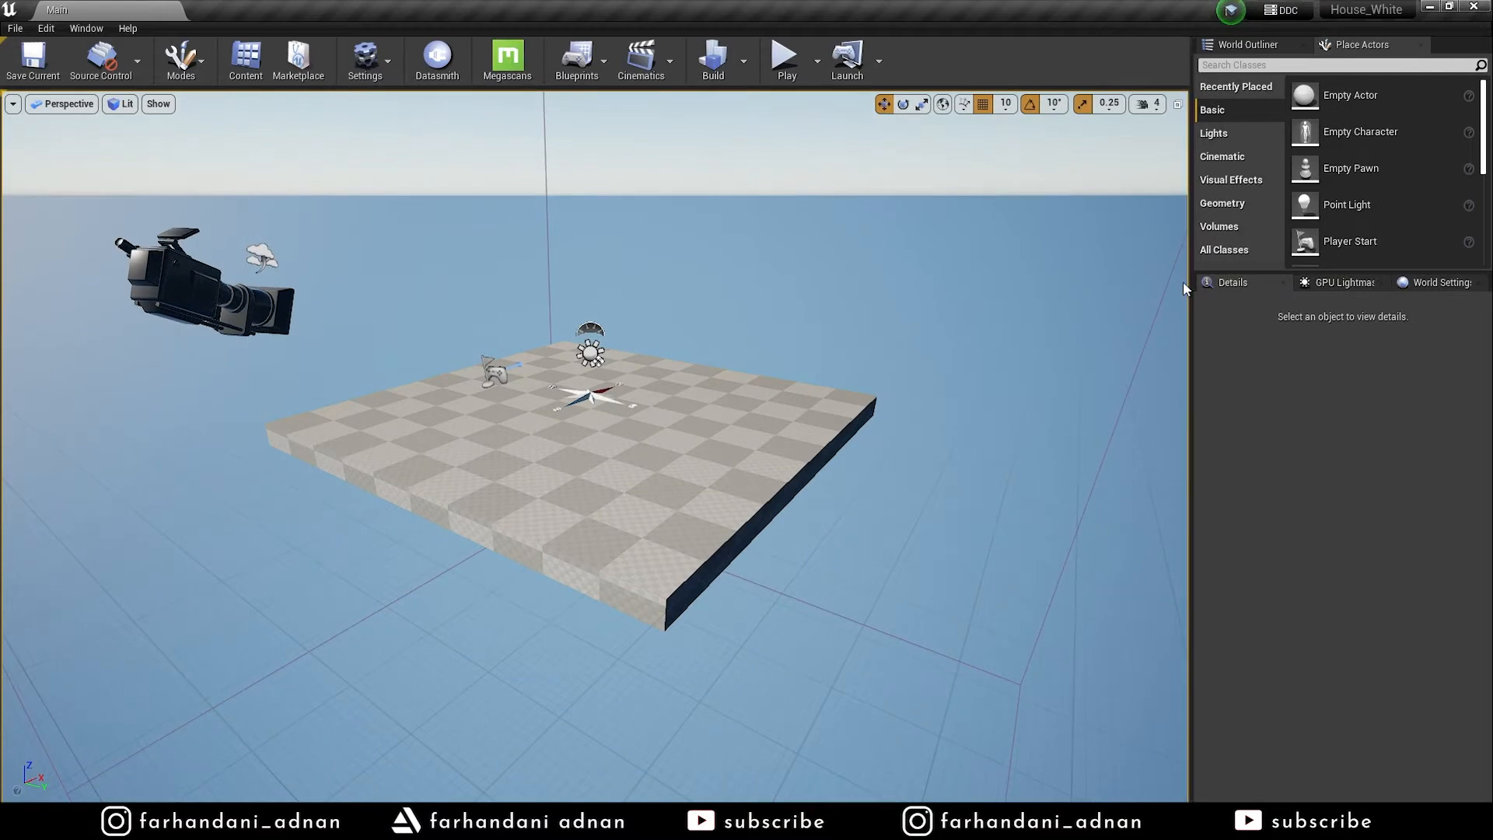
pyautogui.click(744, 75)
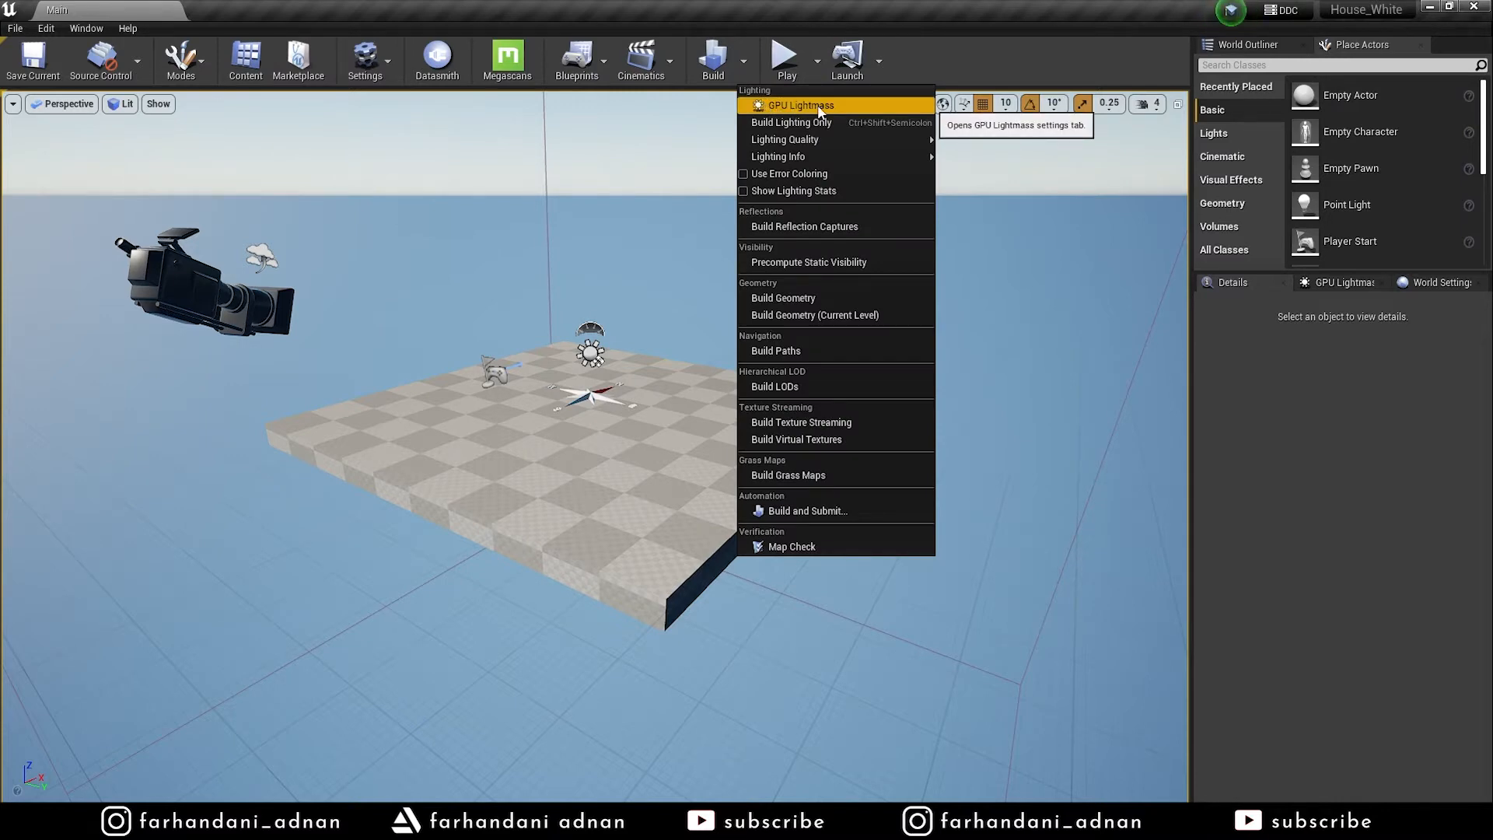
pyautogui.click(782, 105)
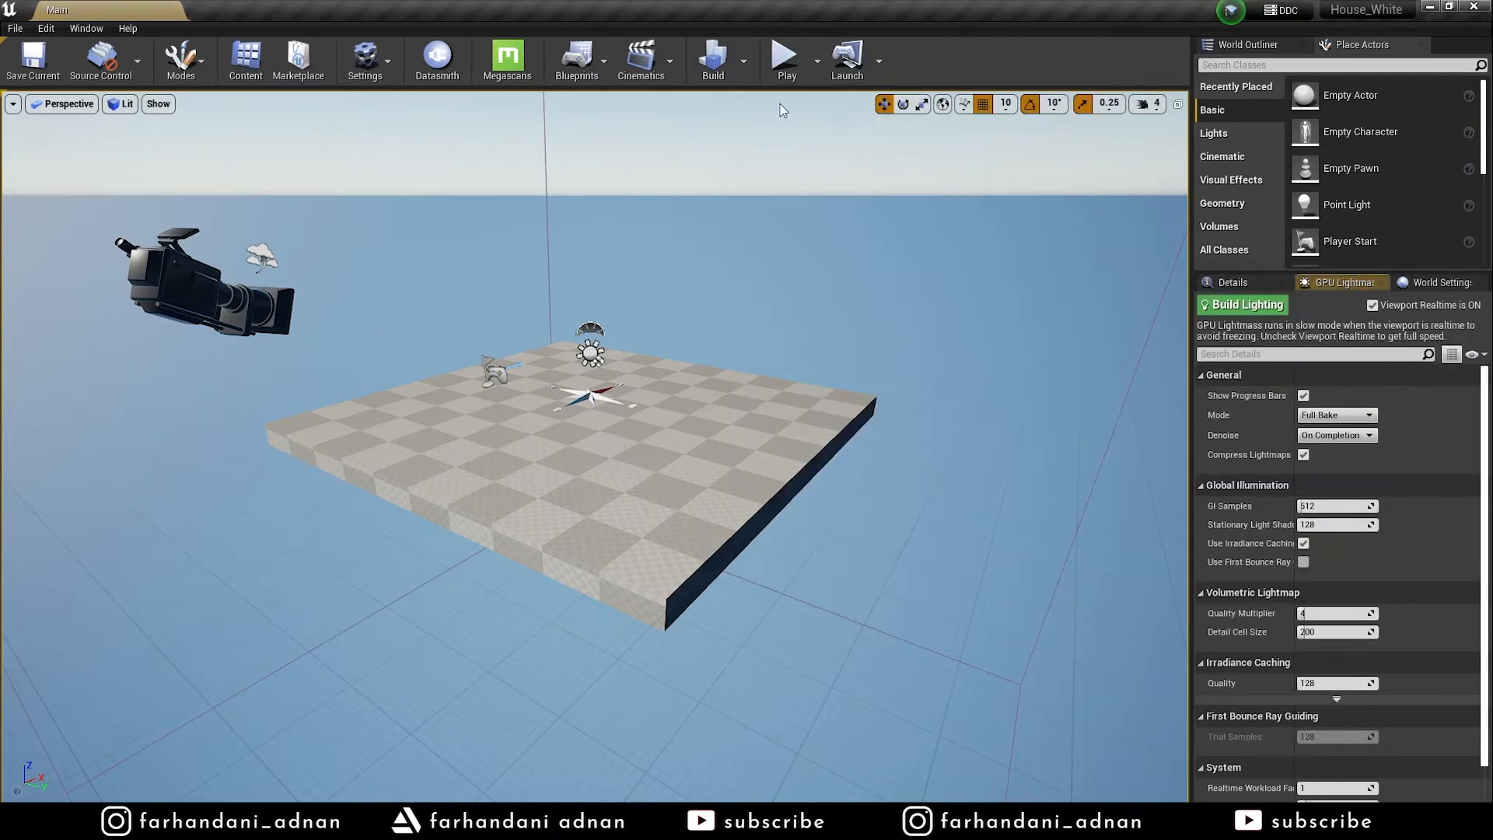
# Undock the GPU Lightmass panel, dock it back beside Details, and close the World Settings panel
pyautogui.moveTo(1344, 284); pyautogui.dragTo(798, 268)
pyautogui.moveTo(854, 273); pyautogui.dragTo(1362, 288)
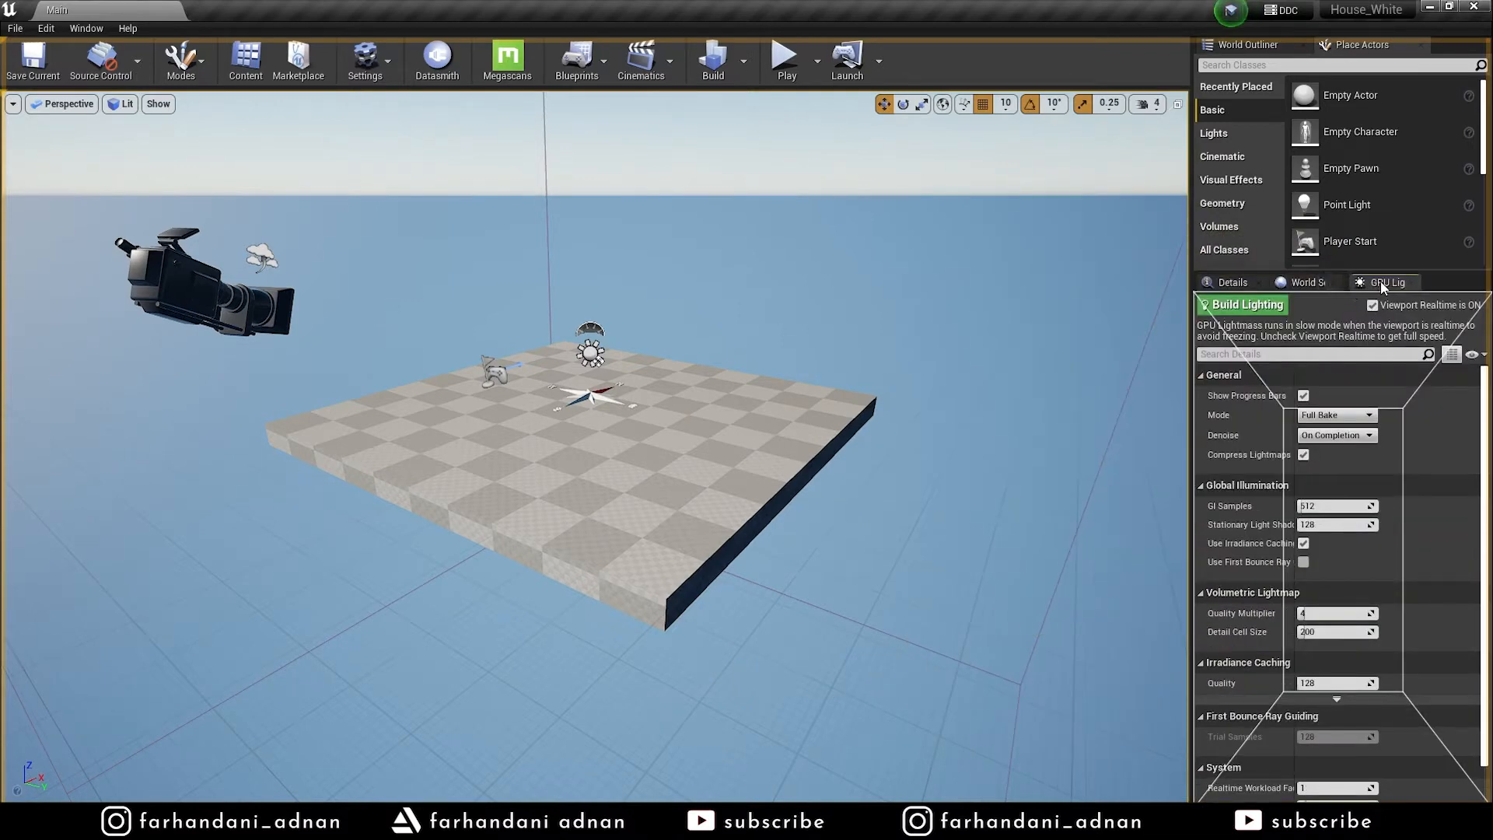
pyautogui.moveTo(1362, 288); pyautogui.dragTo(1305, 283)
pyautogui.click(1475, 283)
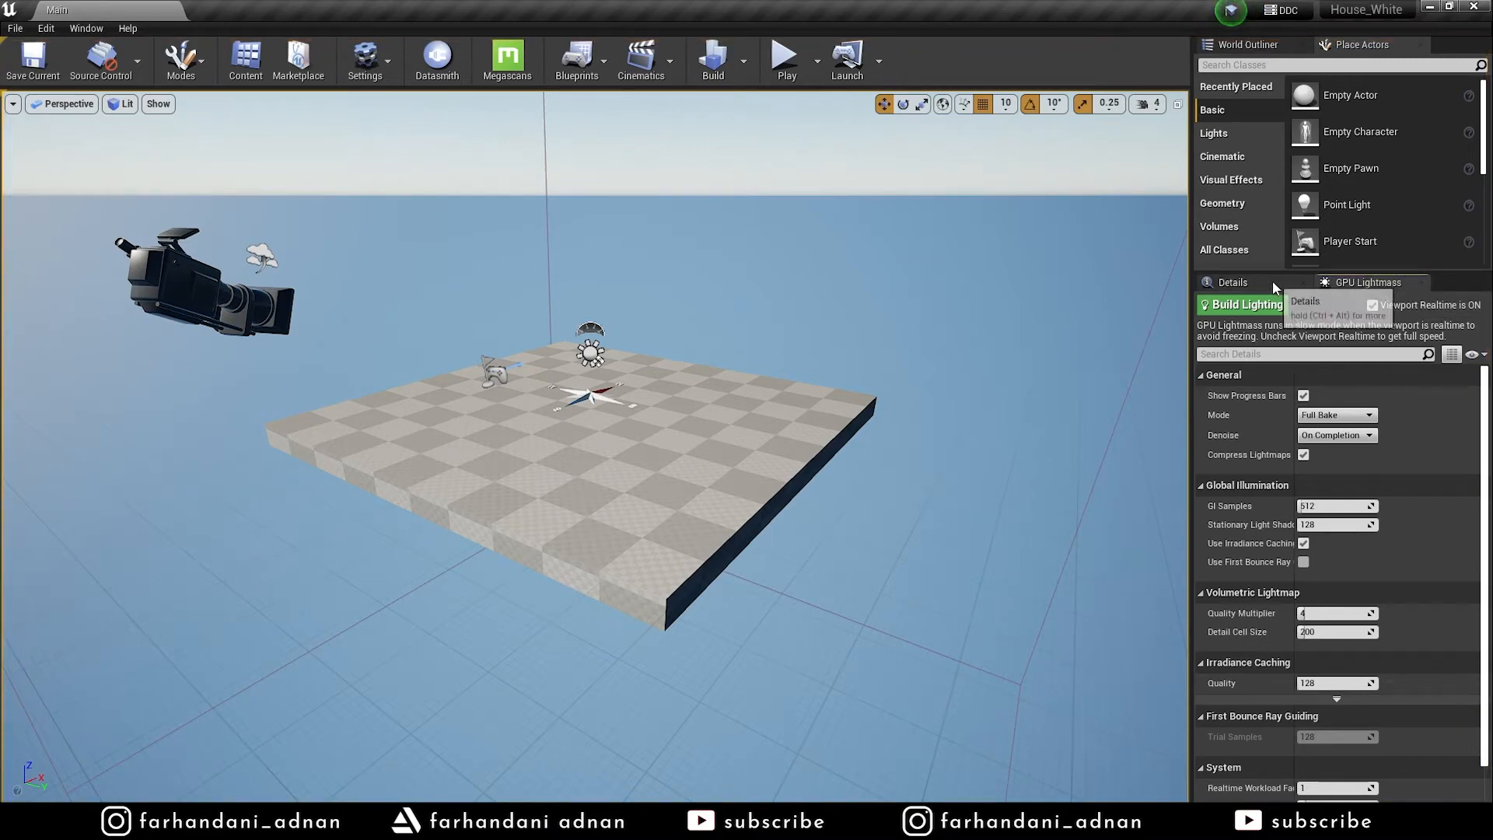
pyautogui.click(1233, 283)
pyautogui.click(1351, 288)
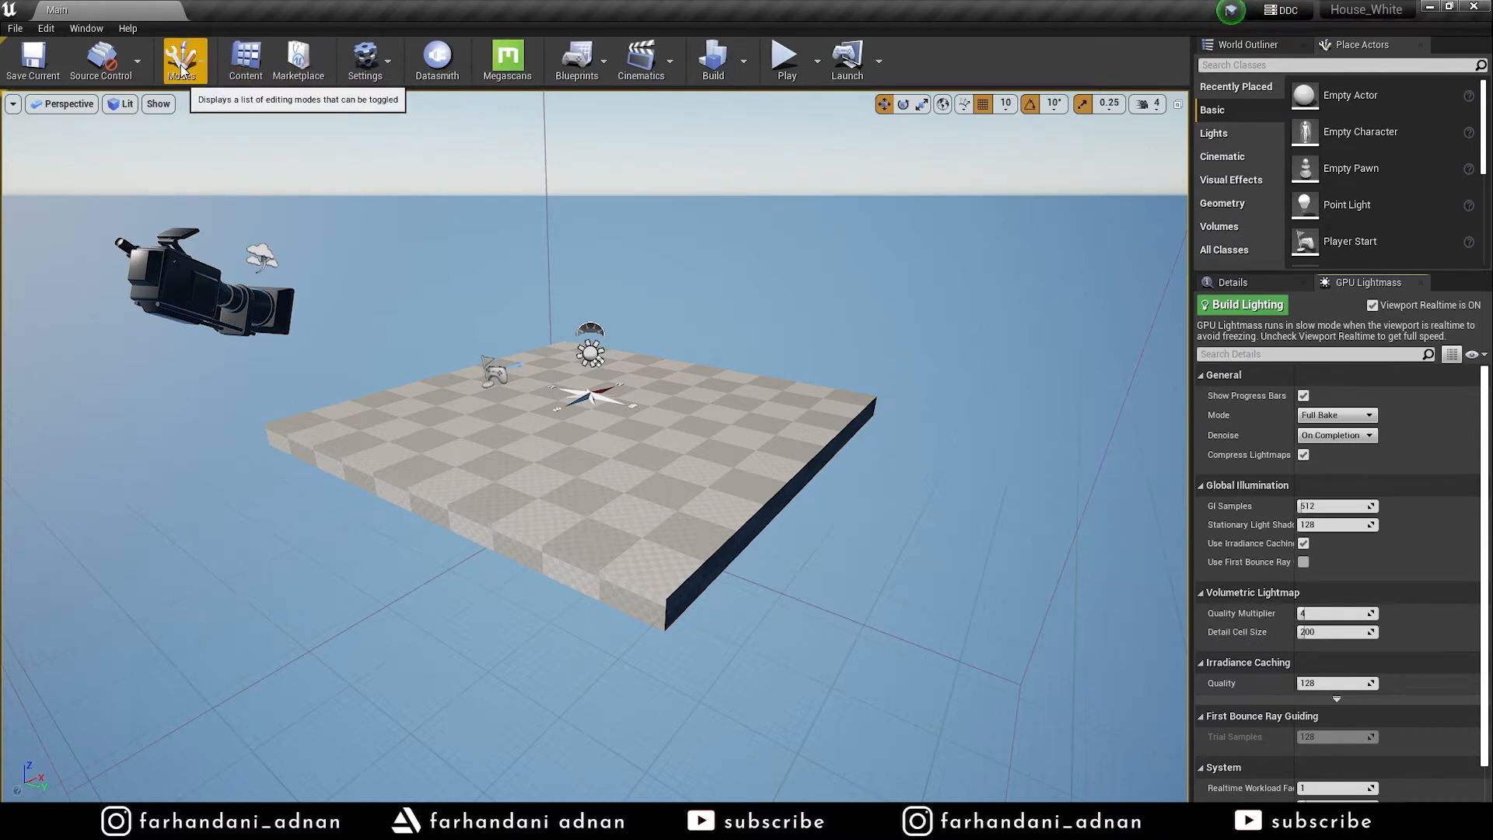
# Reopen the World Settings panel next to GPU Lightmass
pyautogui.click(362, 66)
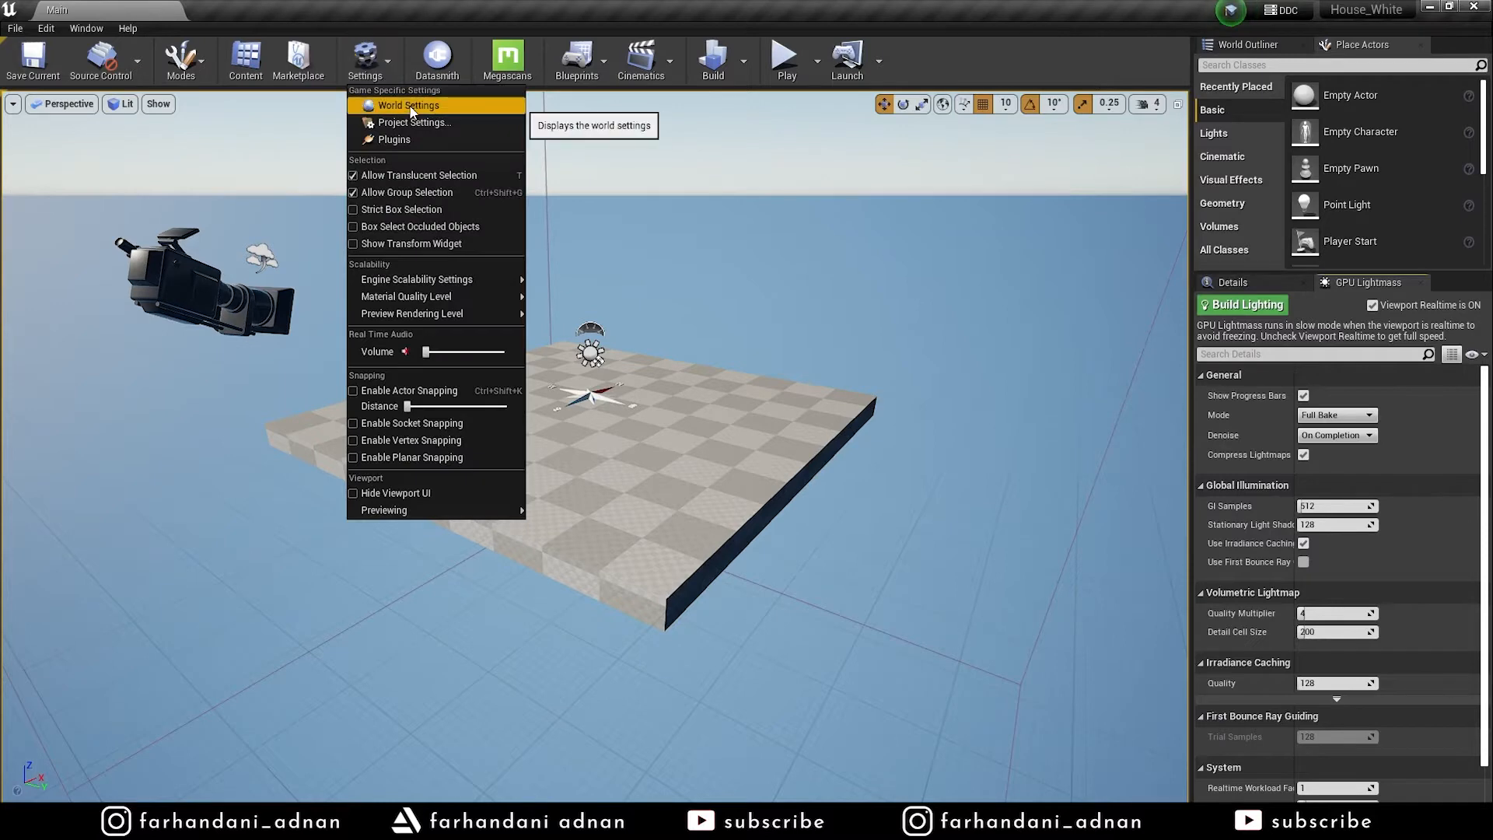
pyautogui.click(404, 111)
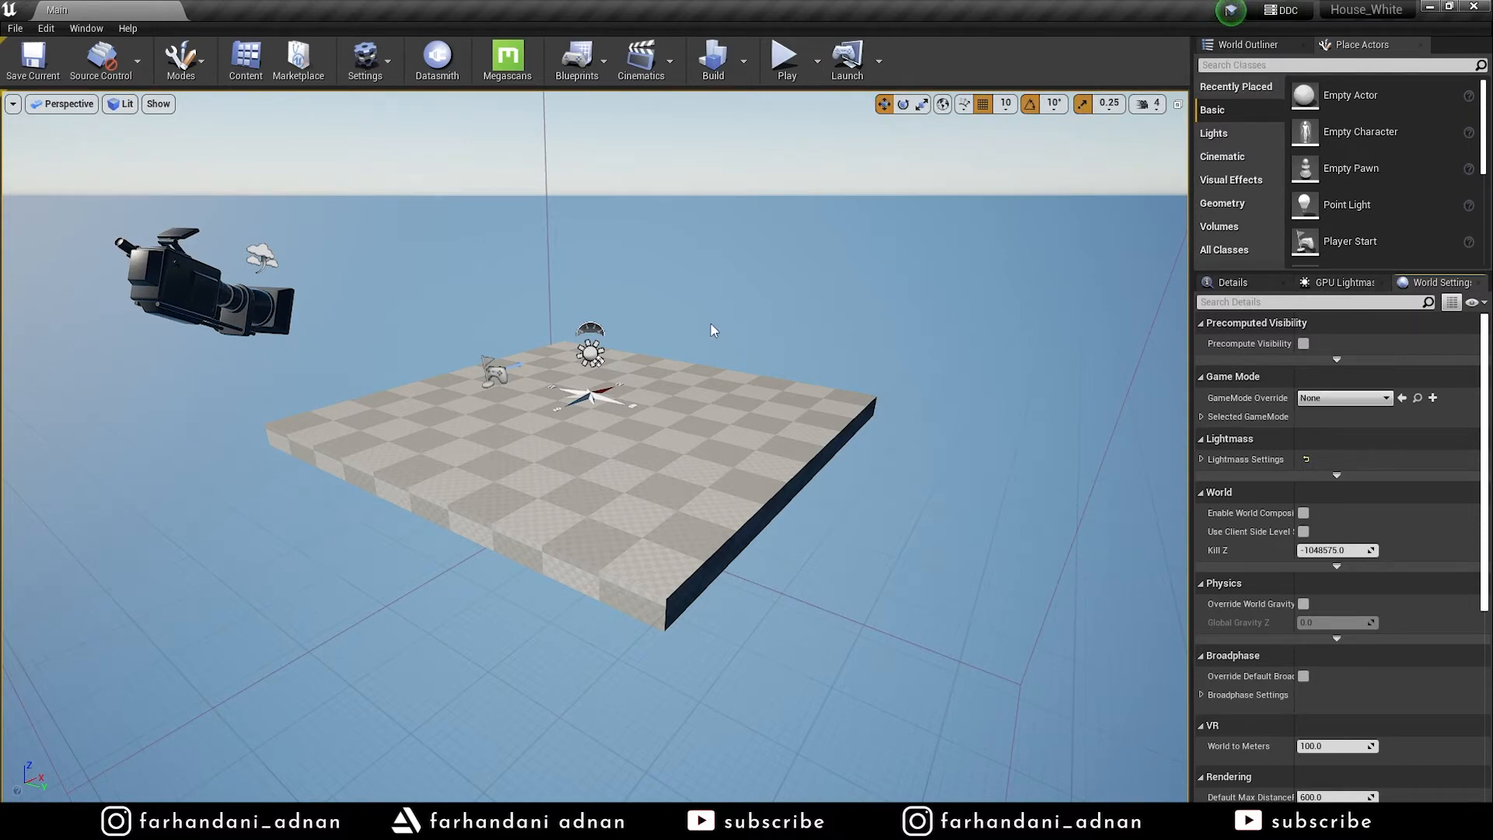
# Fly the camera around the scene until it faces the checkered floor straight on
pyautogui.press('a')
pyautogui.moveTo(714, 331); pyautogui.dragTo(847, 338, button='right')
pyautogui.press('w')
pyautogui.press('s')
pyautogui.press('e')
pyautogui.press('w')
pyautogui.press('q')
pyautogui.press('s')
pyautogui.press('w')
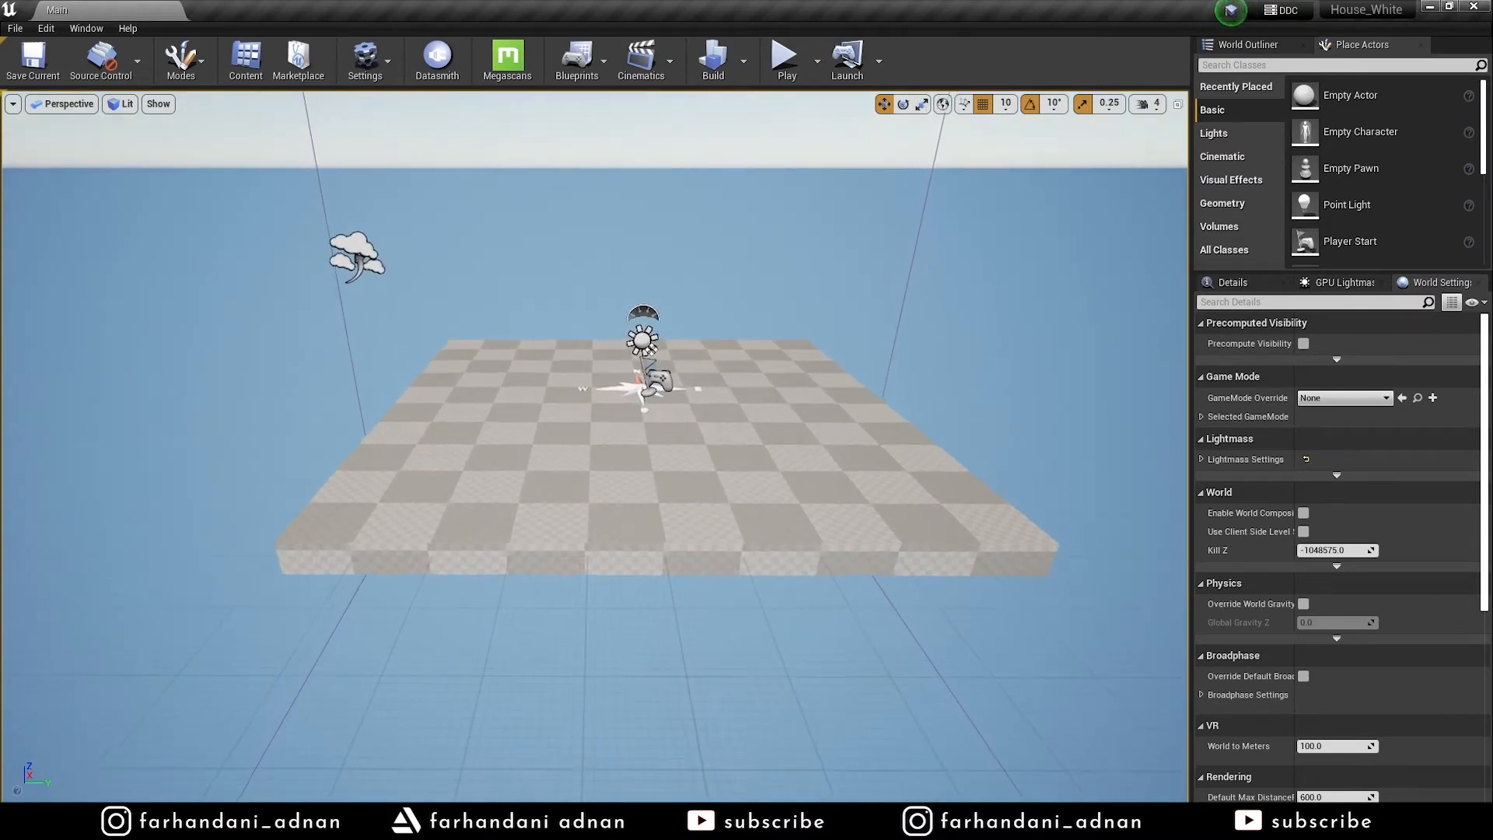
# Delete all actors of the Main level, from CineCameraActor through SunSky, in the World Outliner
pyautogui.click(1245, 50)
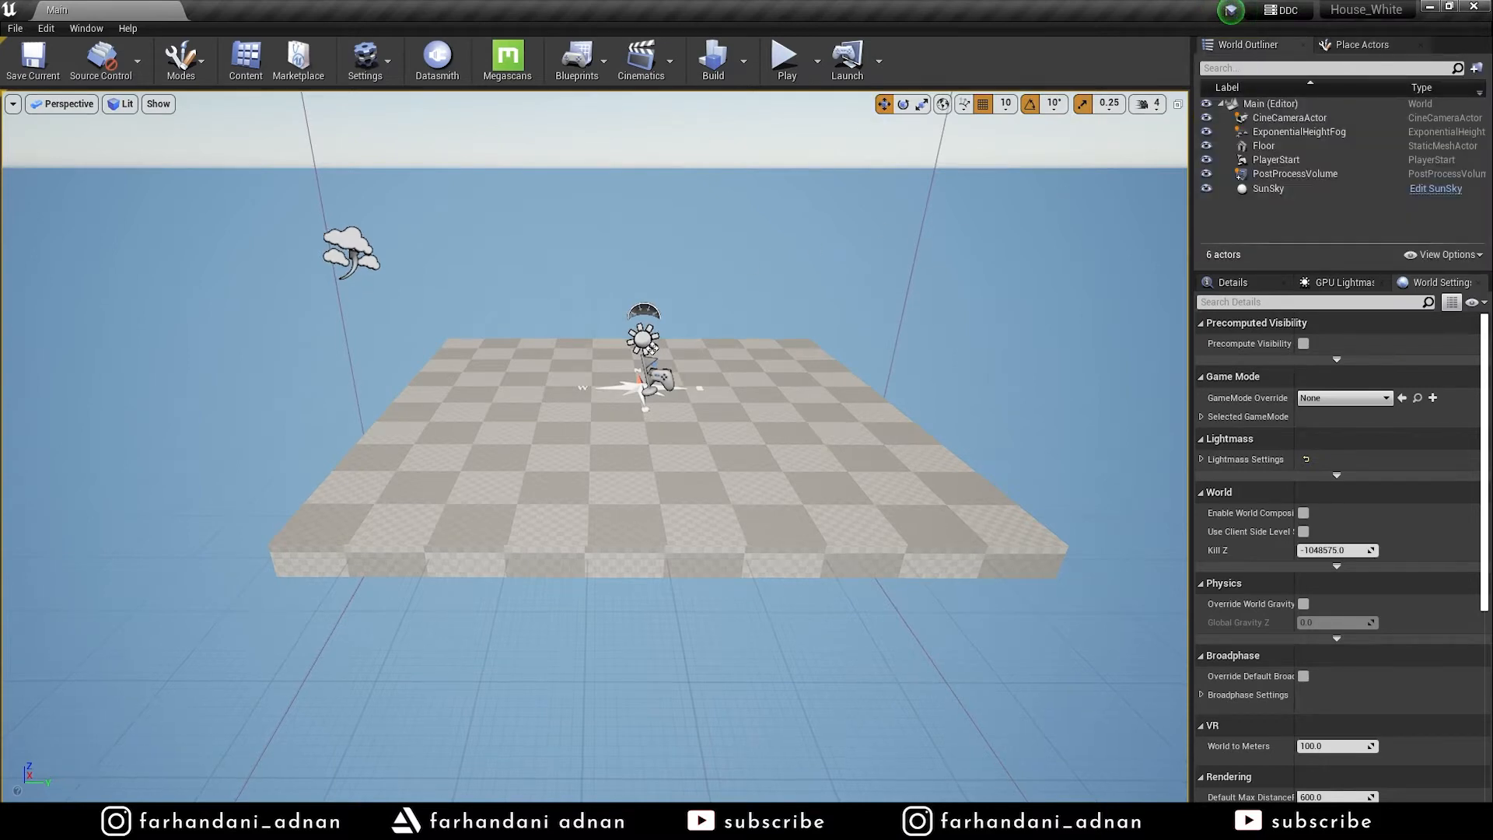
pyautogui.press('s')
pyautogui.press('w')
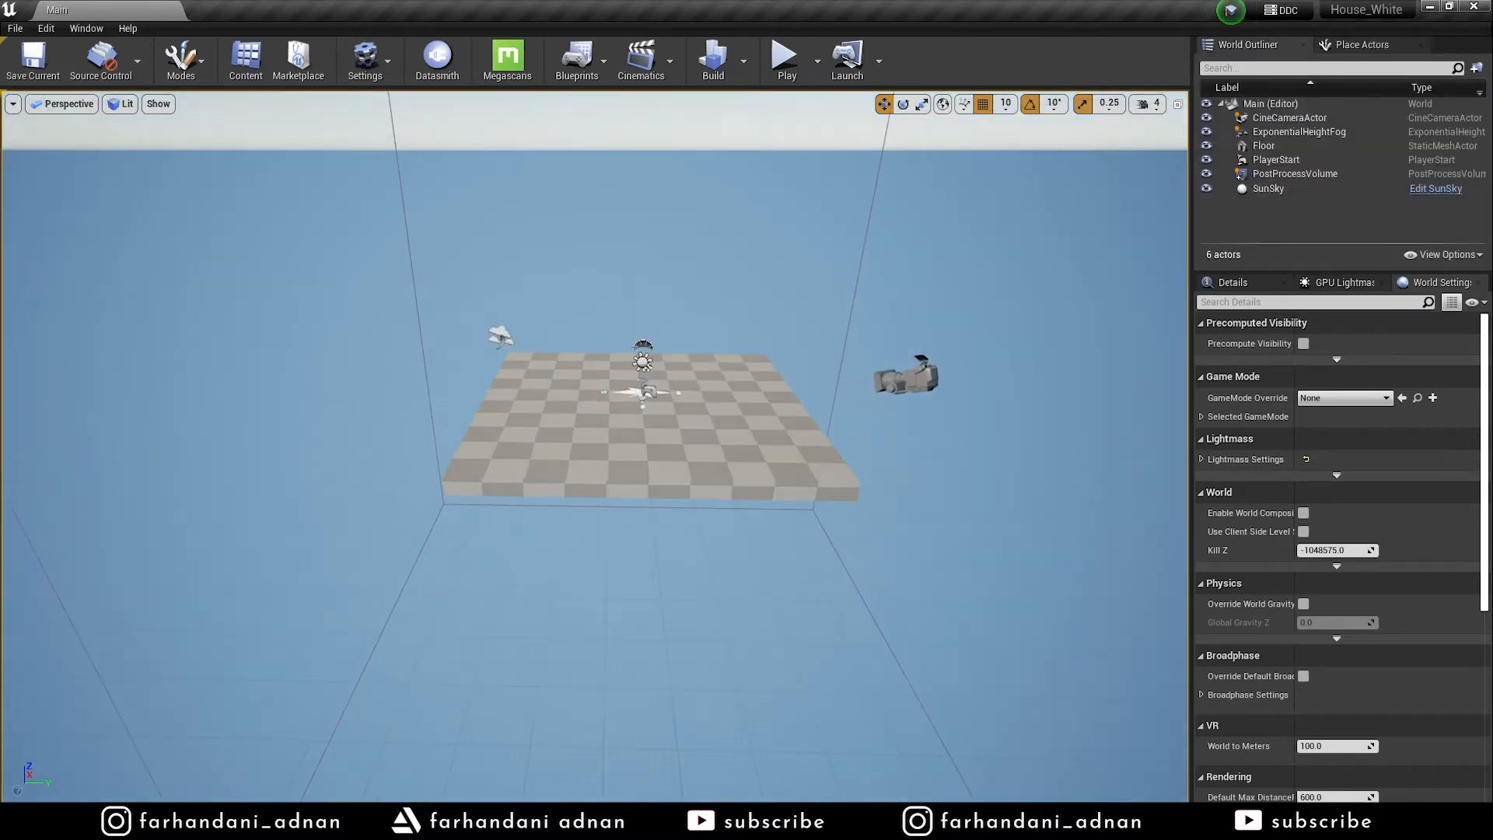
pyautogui.click(1289, 118)
pyautogui.keyDown('shift'); pyautogui.click(1279, 188); pyautogui.keyUp('shift')
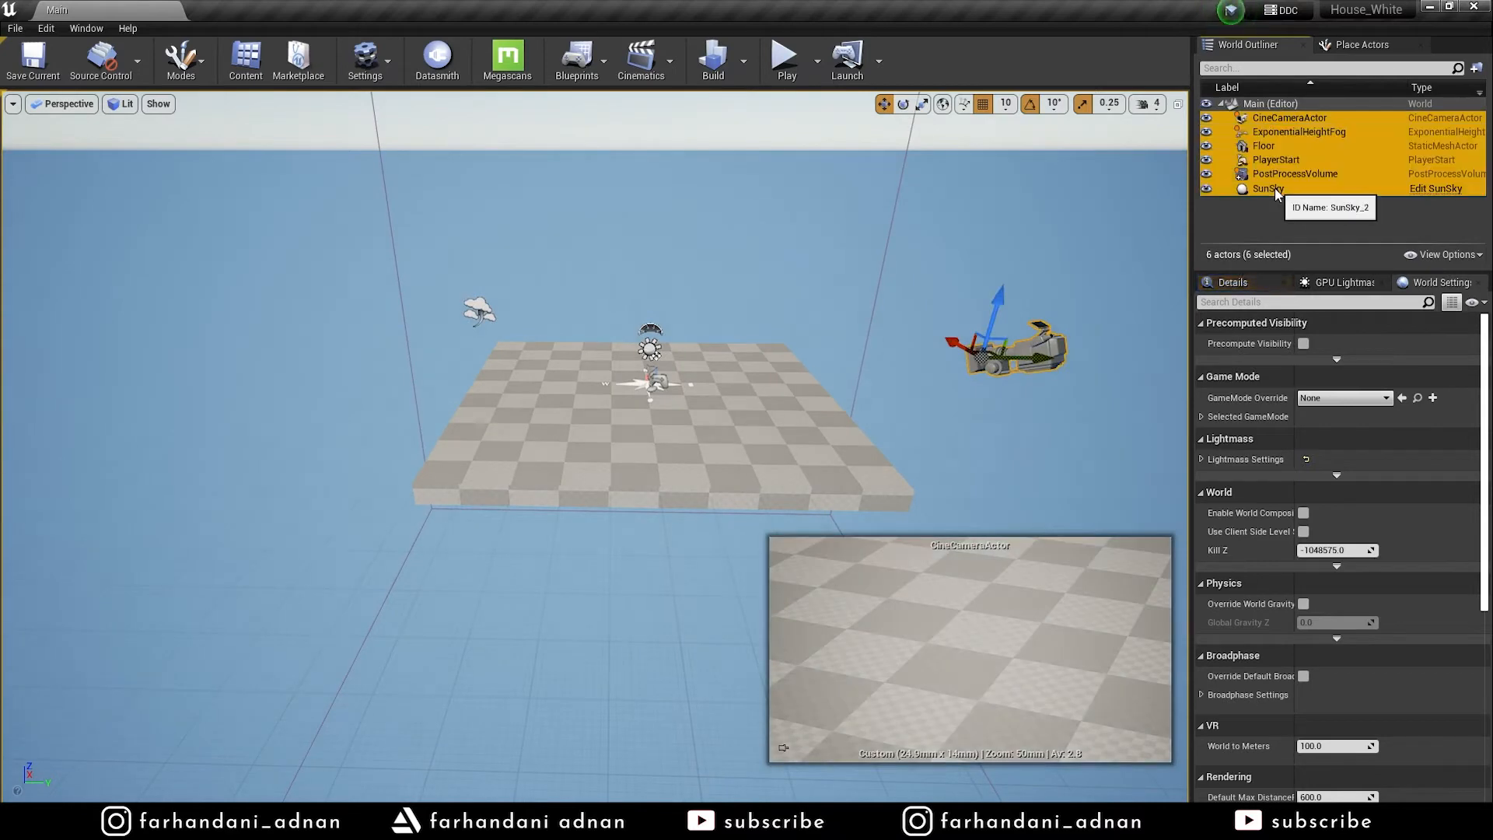
pyautogui.press('Delete')
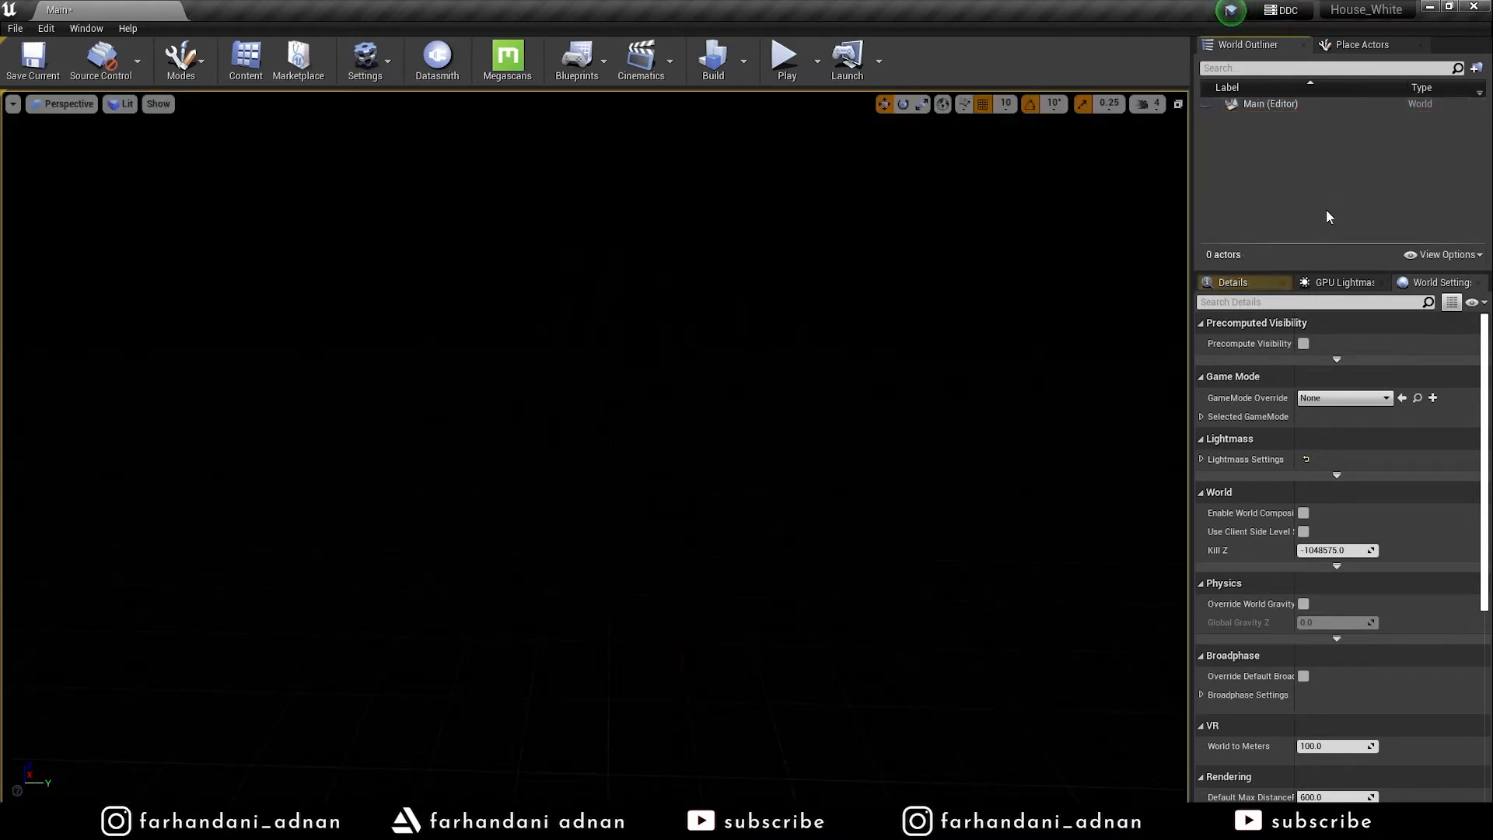
pyautogui.moveTo(784, 297); pyautogui.dragTo(778, 297, button='right')
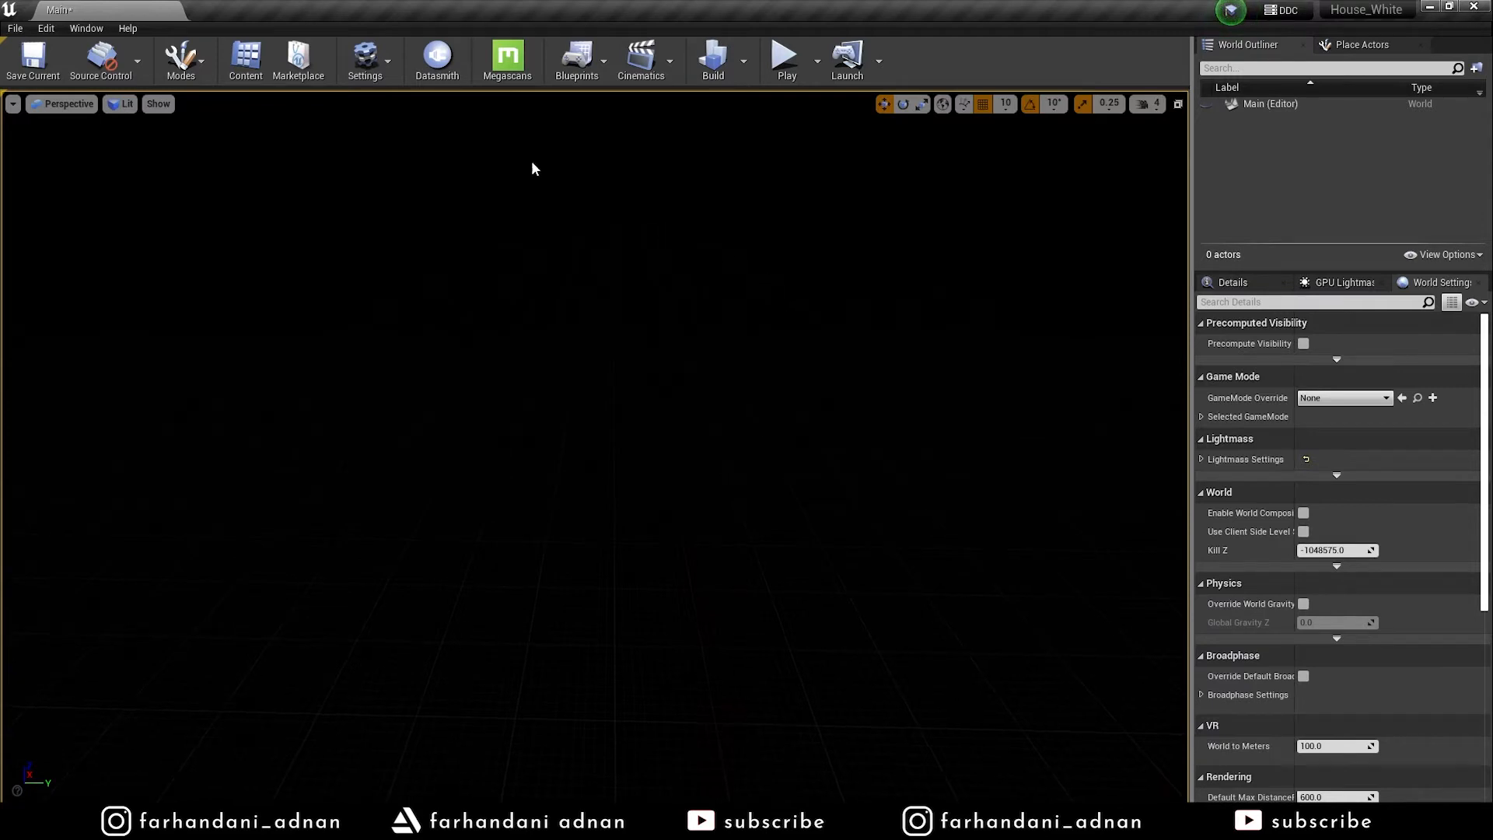
# Open the Content Browser, move its window within the viewport, and show its folder tree
pyautogui.click(251, 65)
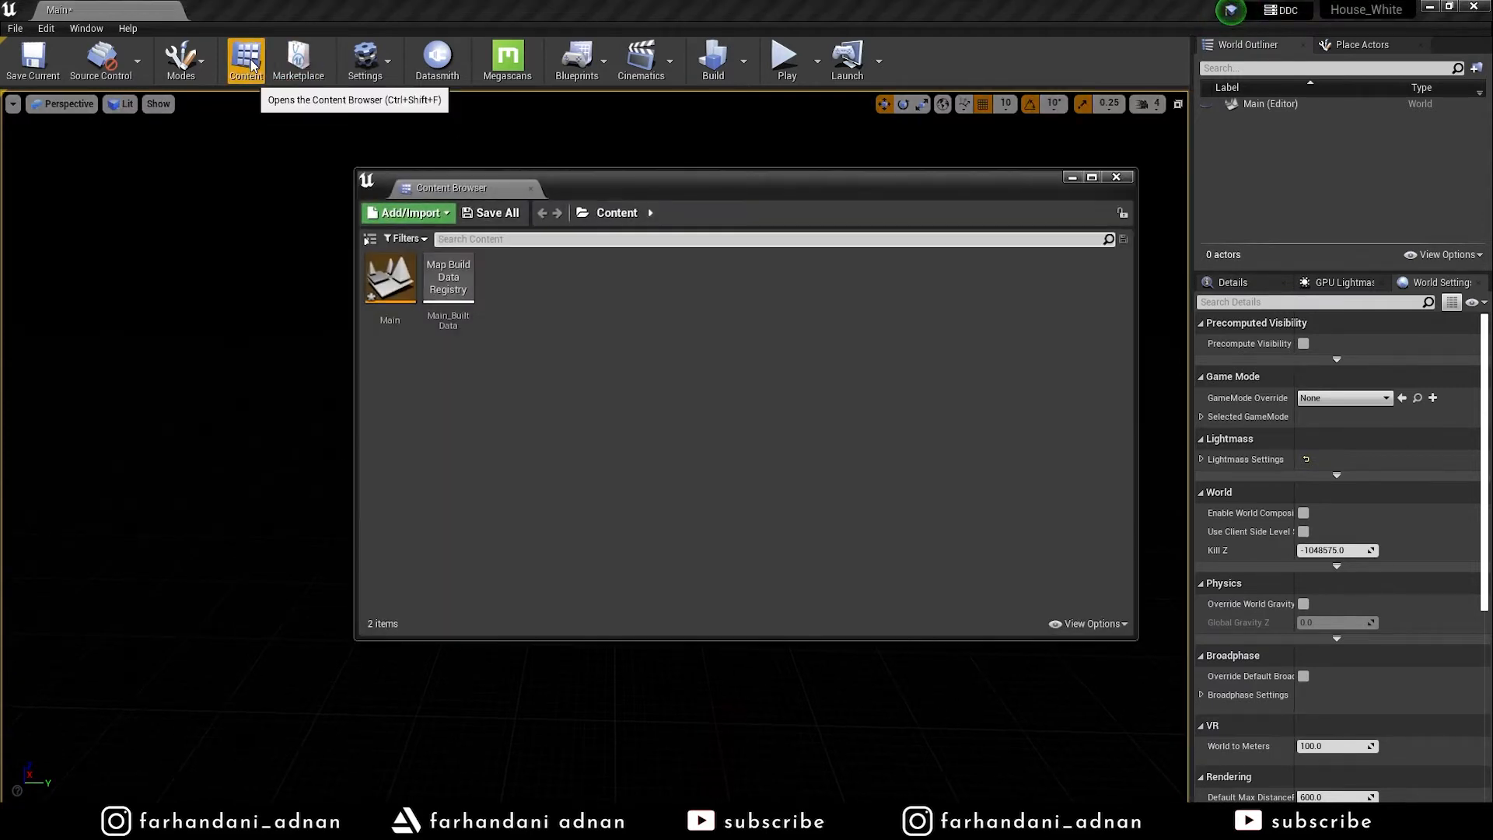
pyautogui.moveTo(576, 195); pyautogui.dragTo(445, 227)
pyautogui.click(239, 271)
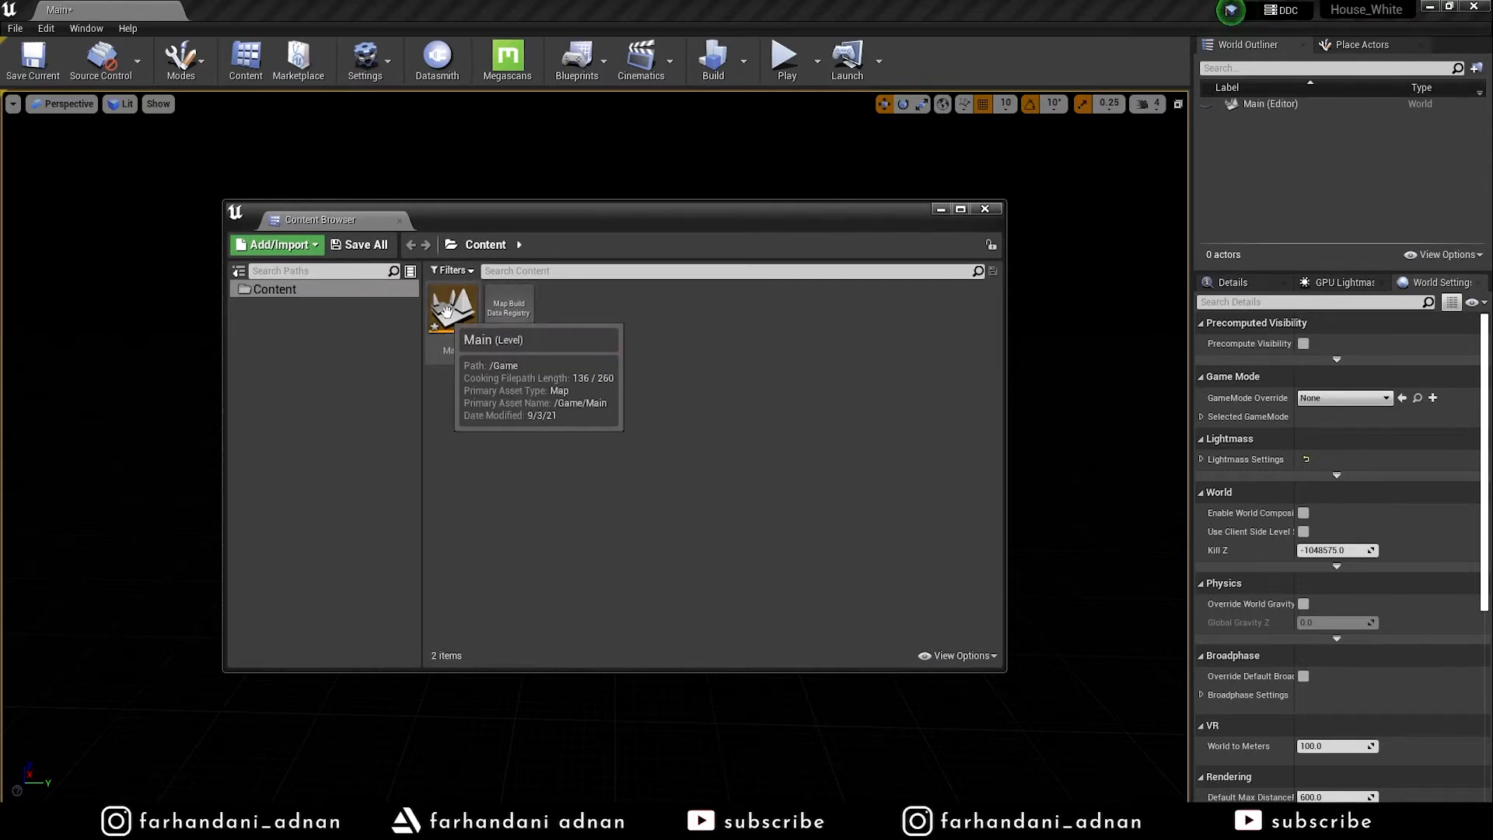
pyautogui.rightClick(602, 315)
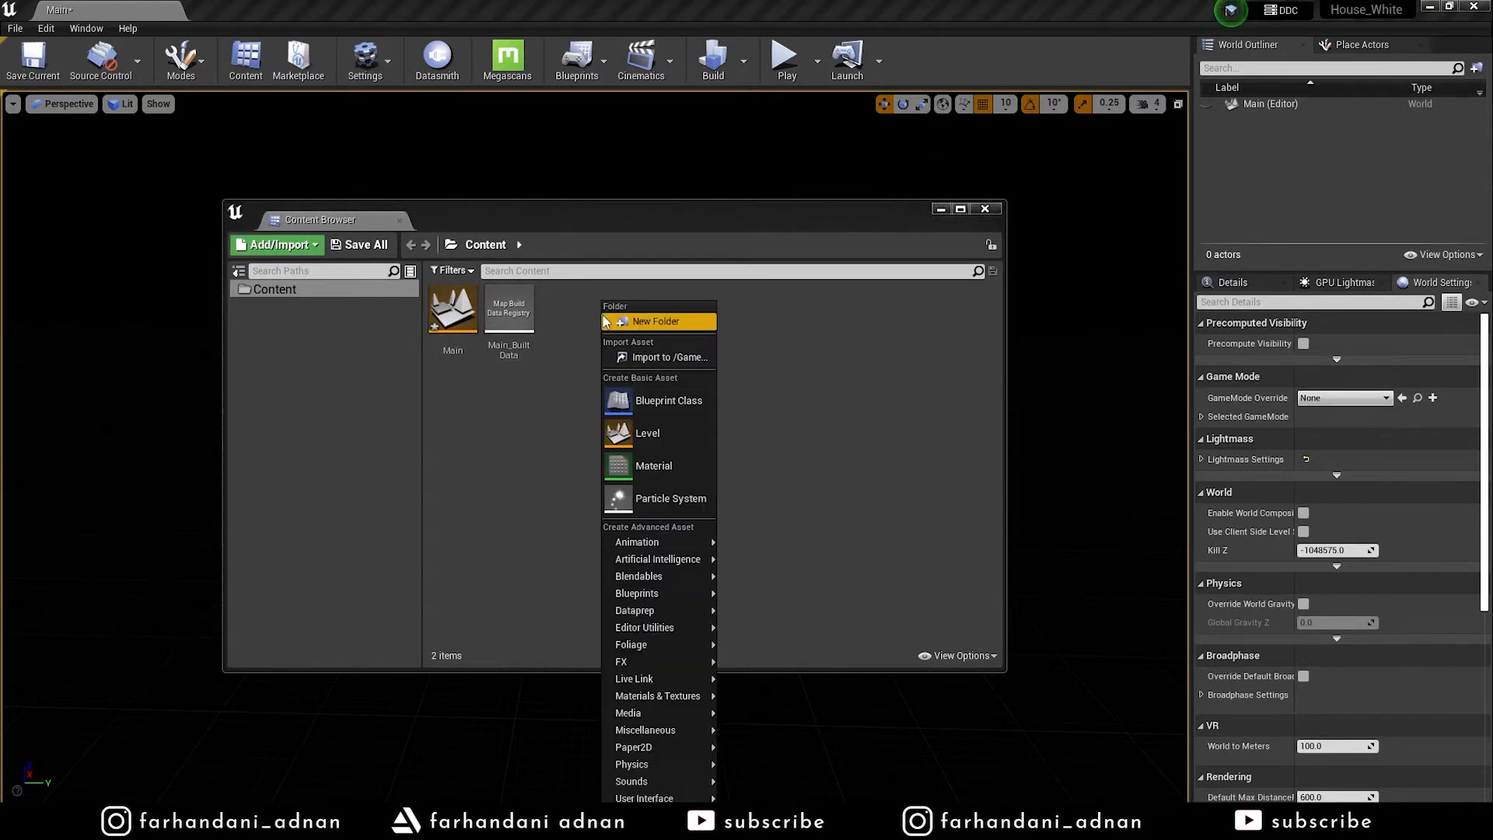
pyautogui.click(379, 378)
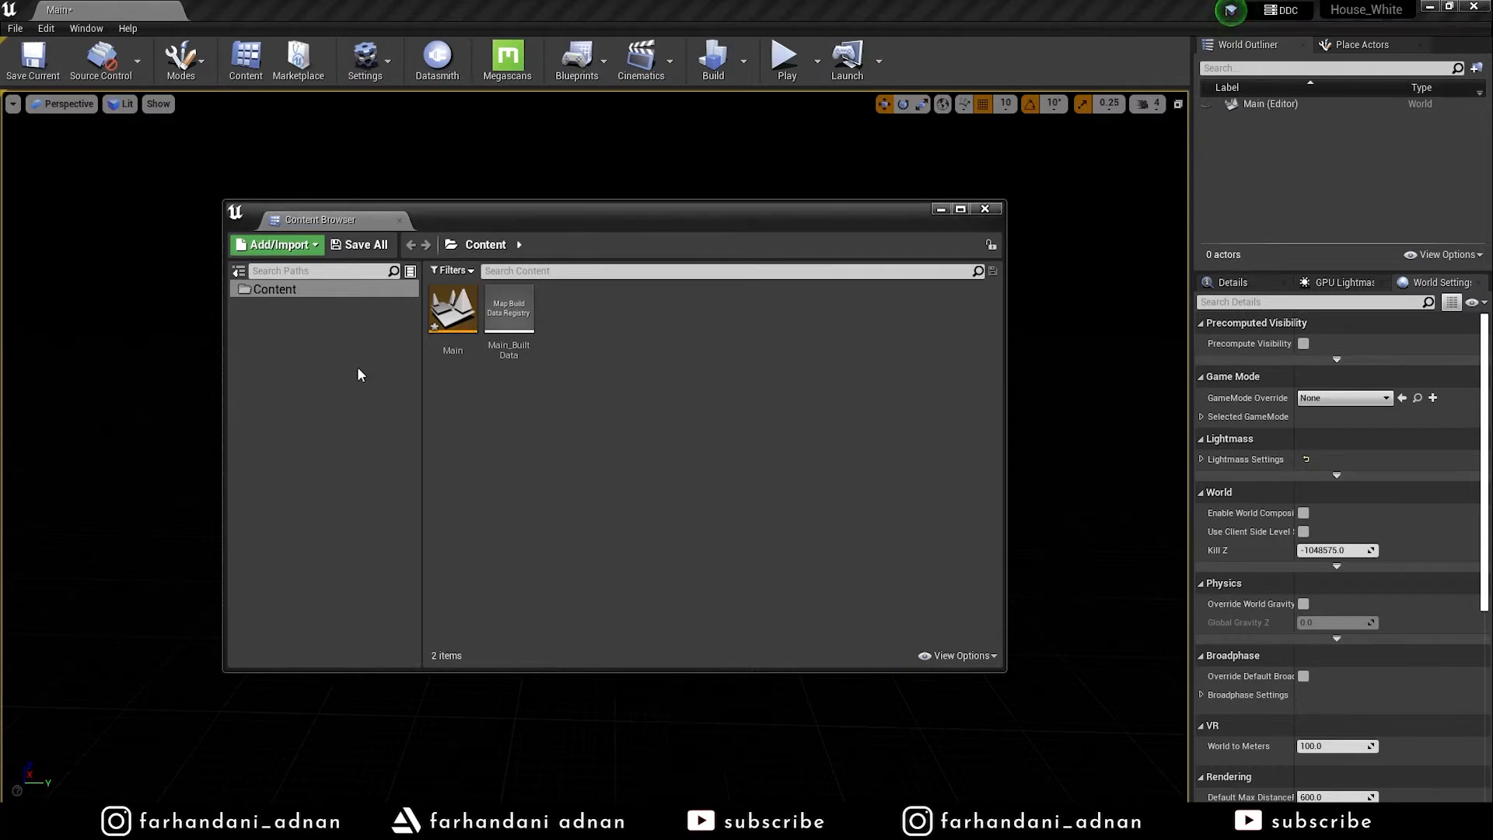
# Create a folder named Datasmith directly under Content
pyautogui.rightClick(341, 357)
pyautogui.click(378, 366)
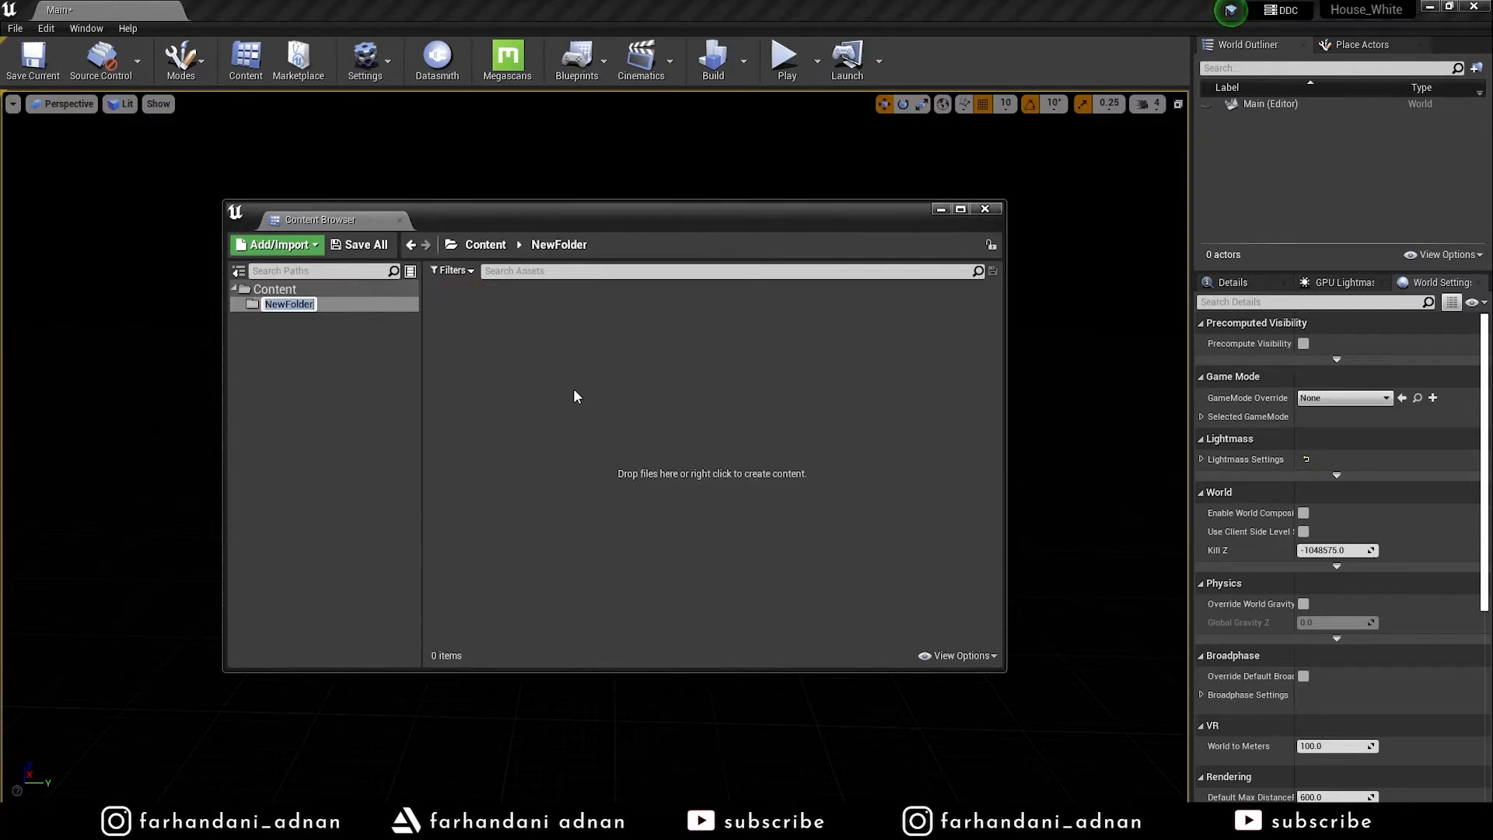
pyautogui.write('Datasmith')
pyautogui.press('Return')
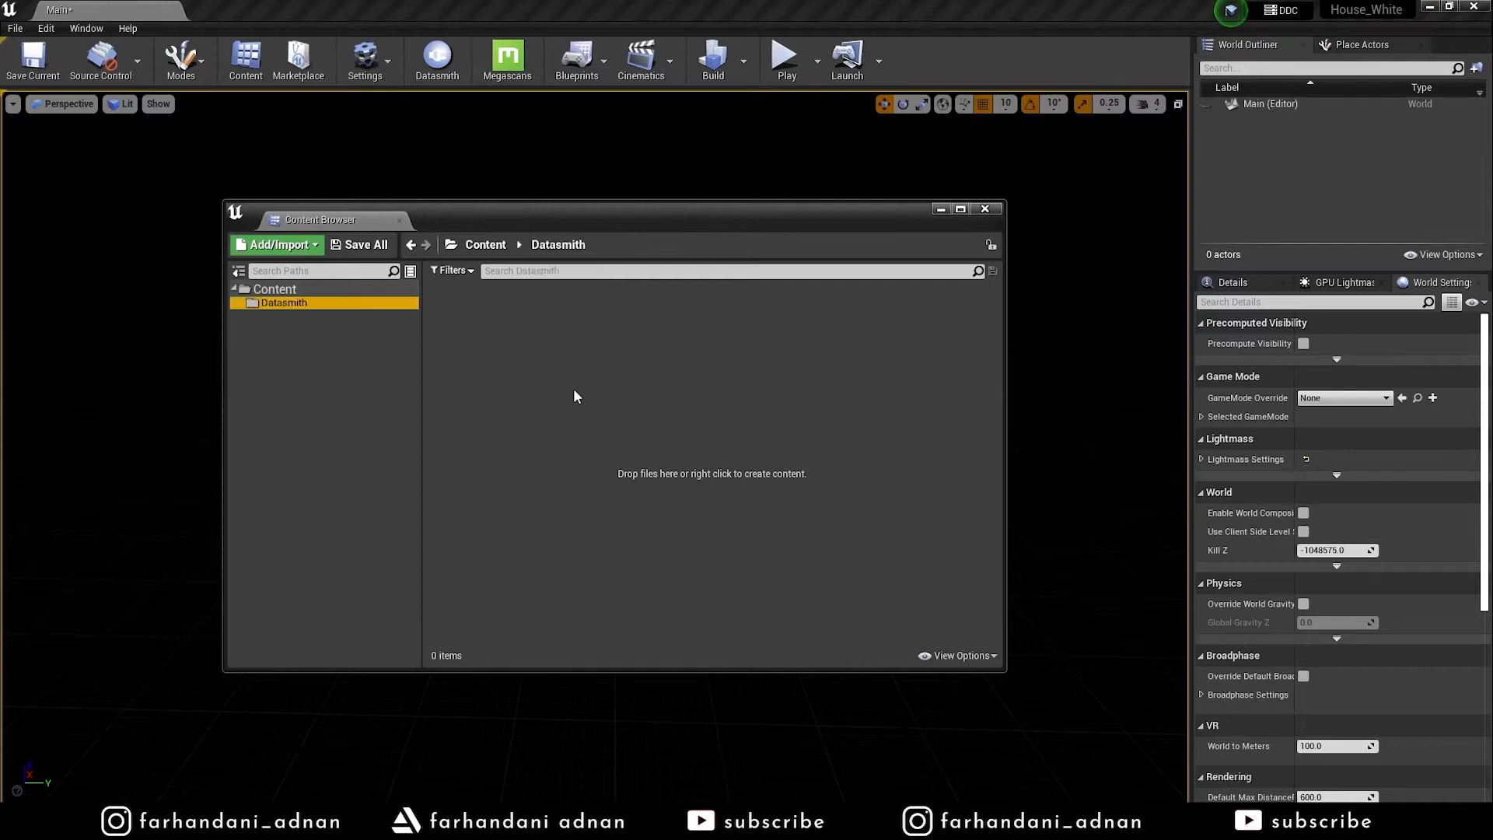
pyautogui.rightClick(307, 322)
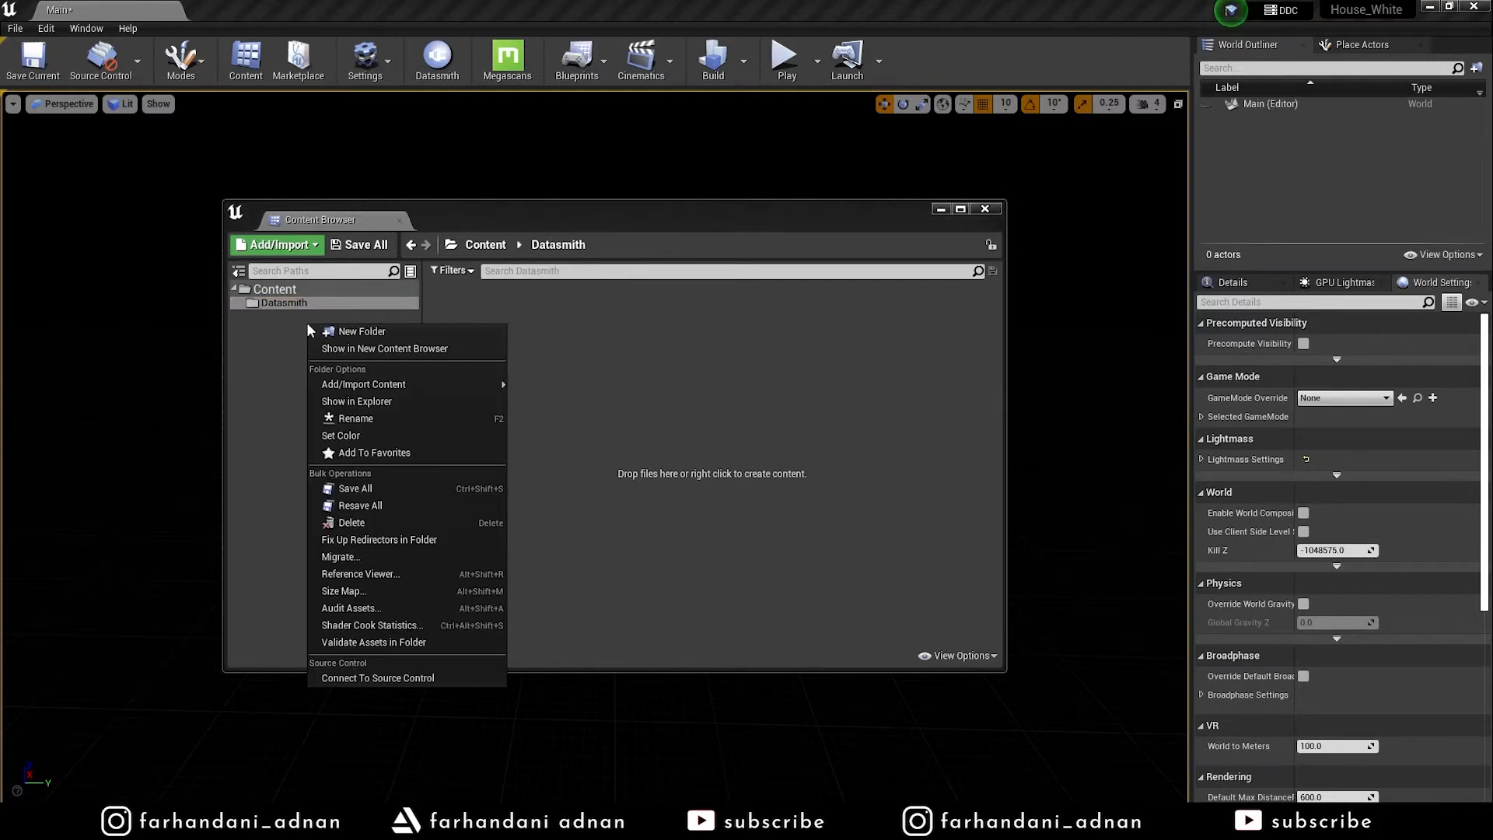
pyautogui.click(356, 333)
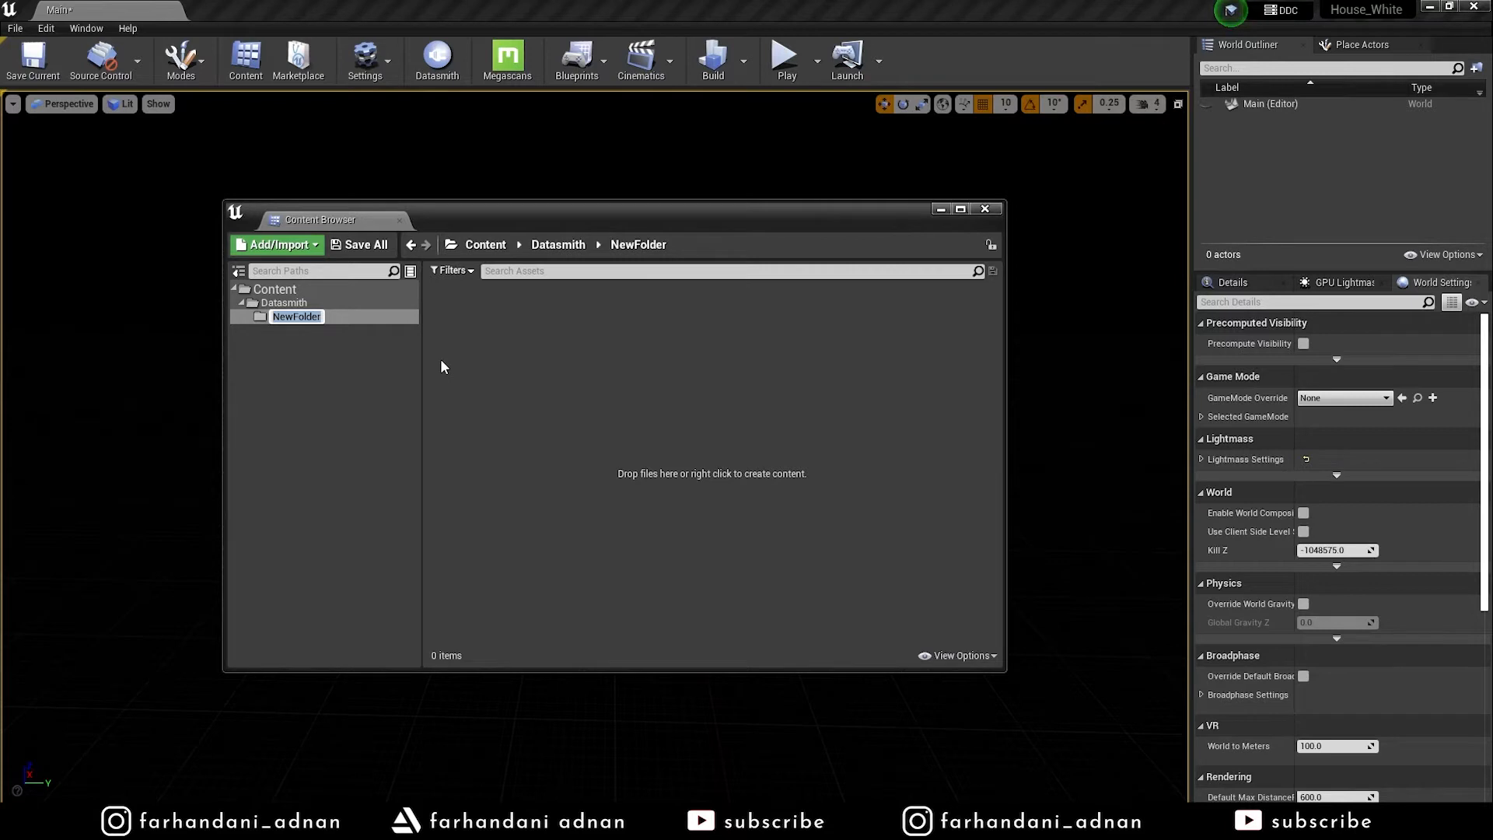
pyautogui.press('Return')
pyautogui.rightClick(302, 318)
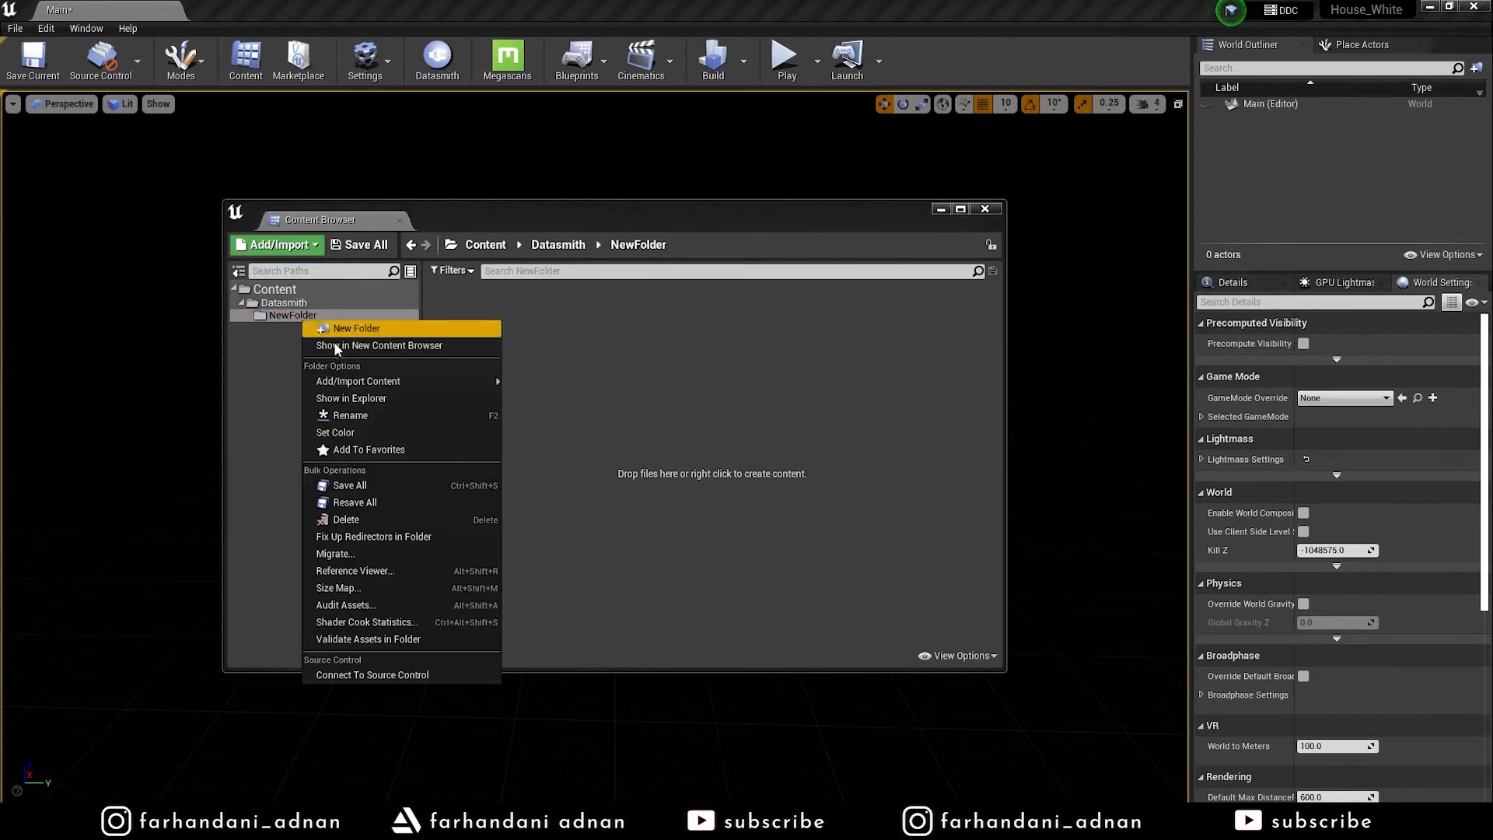
pyautogui.click(366, 519)
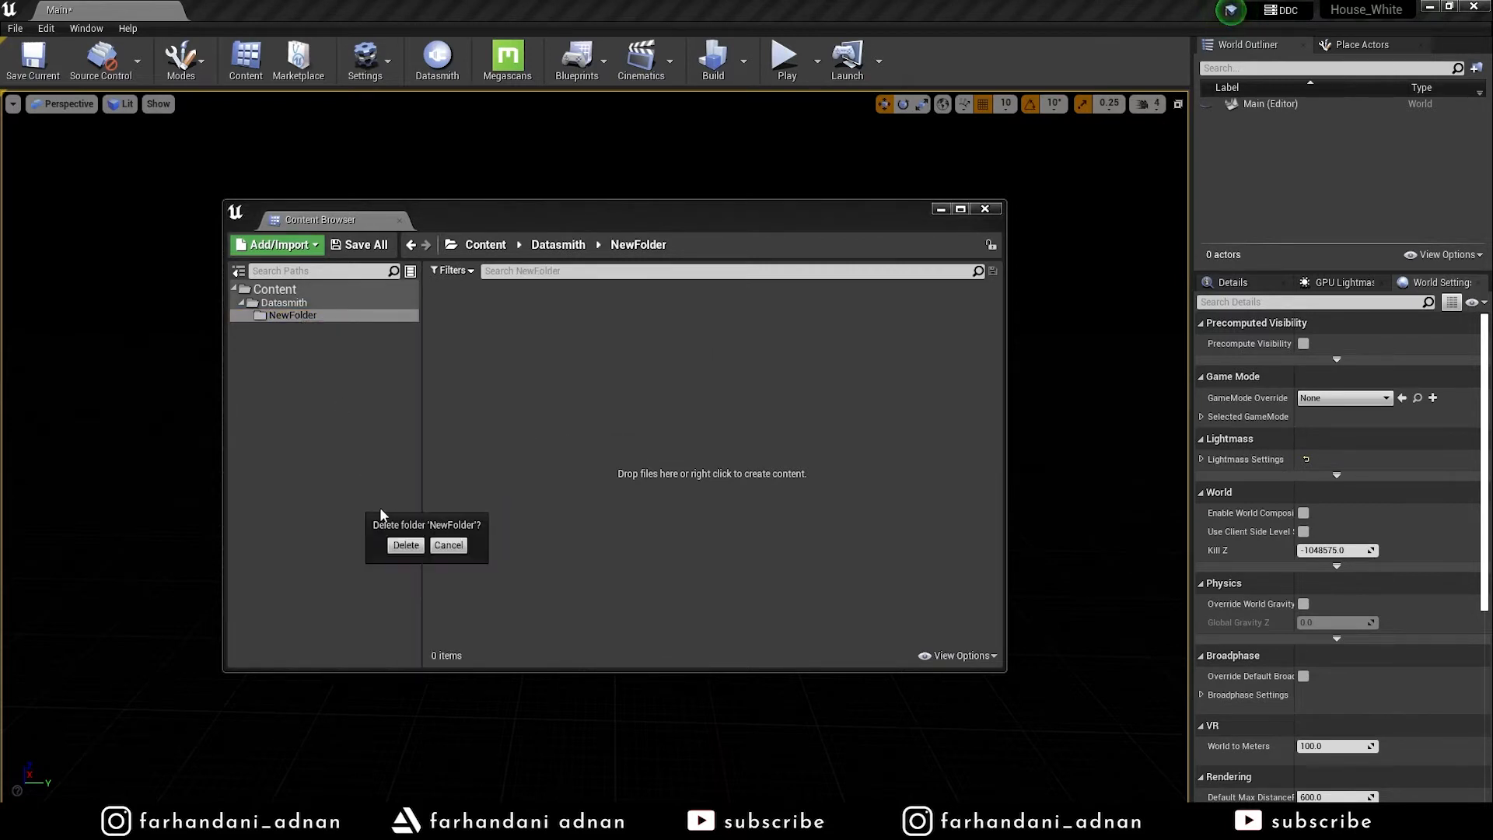
pyautogui.click(400, 544)
# Add a folder named Materials to the Content root beside Datasmith
pyautogui.rightClick(595, 374)
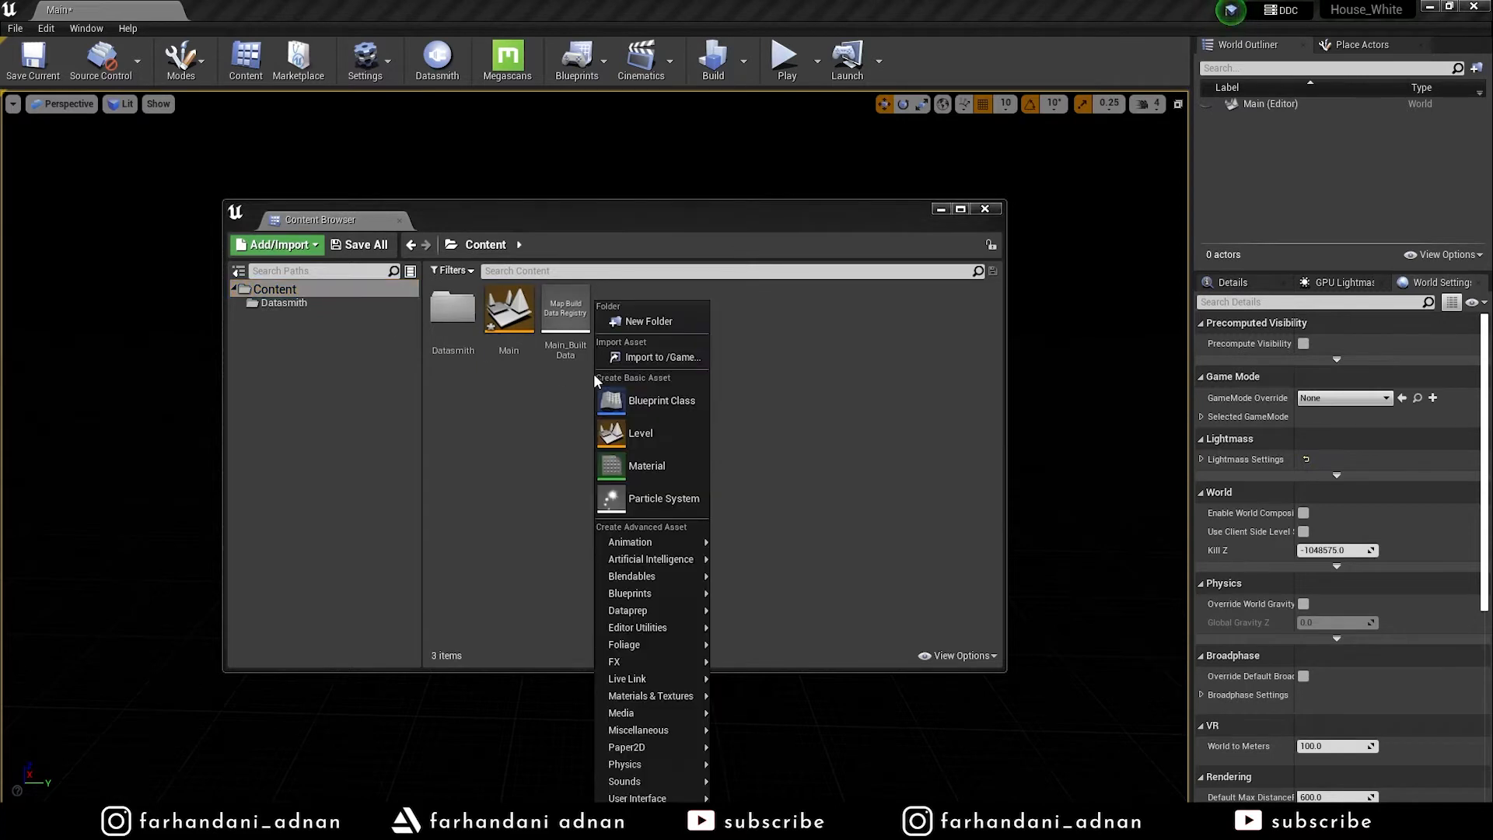
pyautogui.click(661, 320)
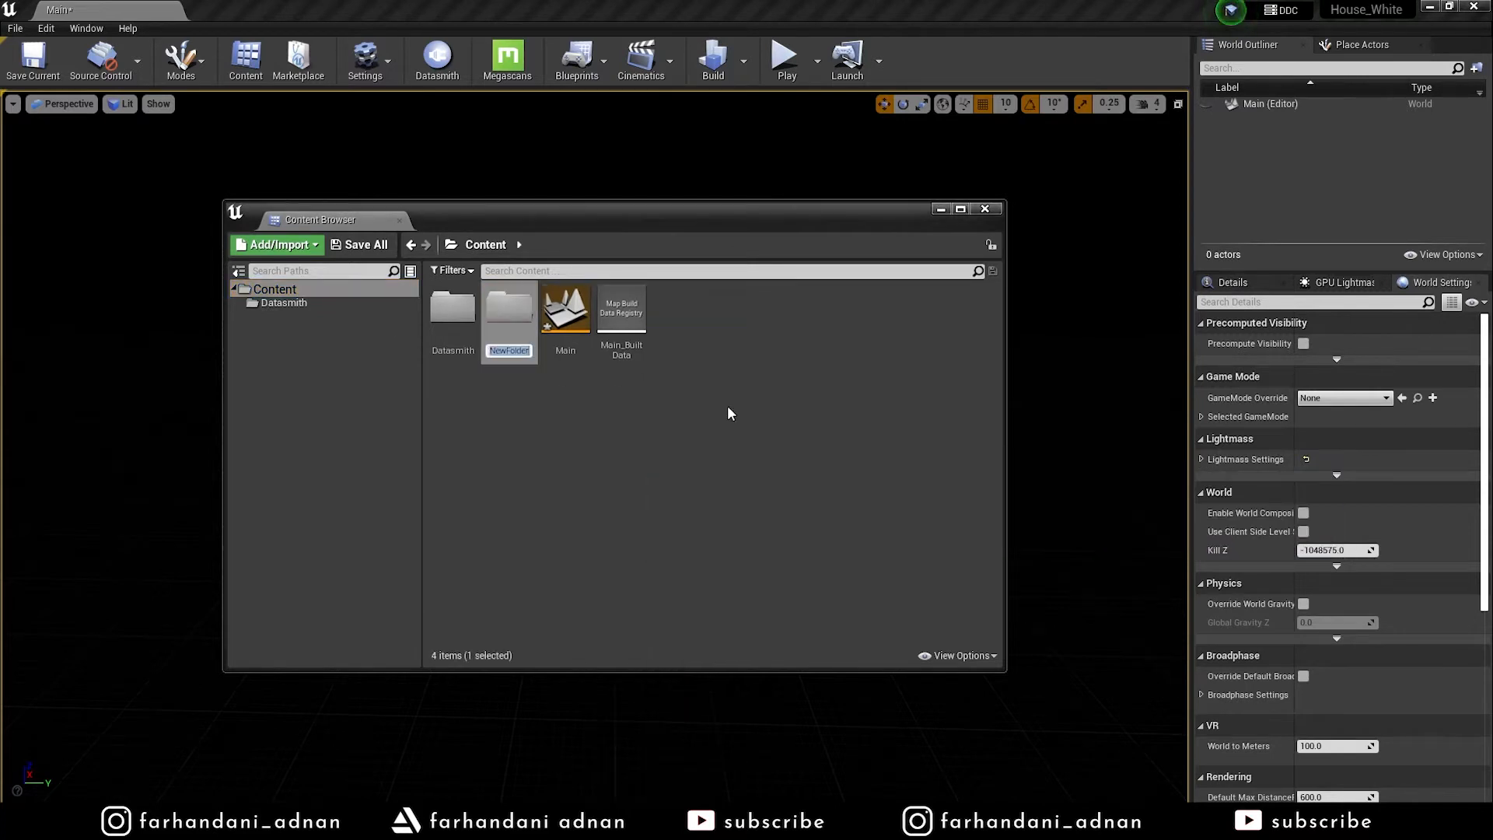
pyautogui.write('Materials')
pyautogui.press('Return')
# Add a folder named Level to the Content root
pyautogui.rightClick(730, 413)
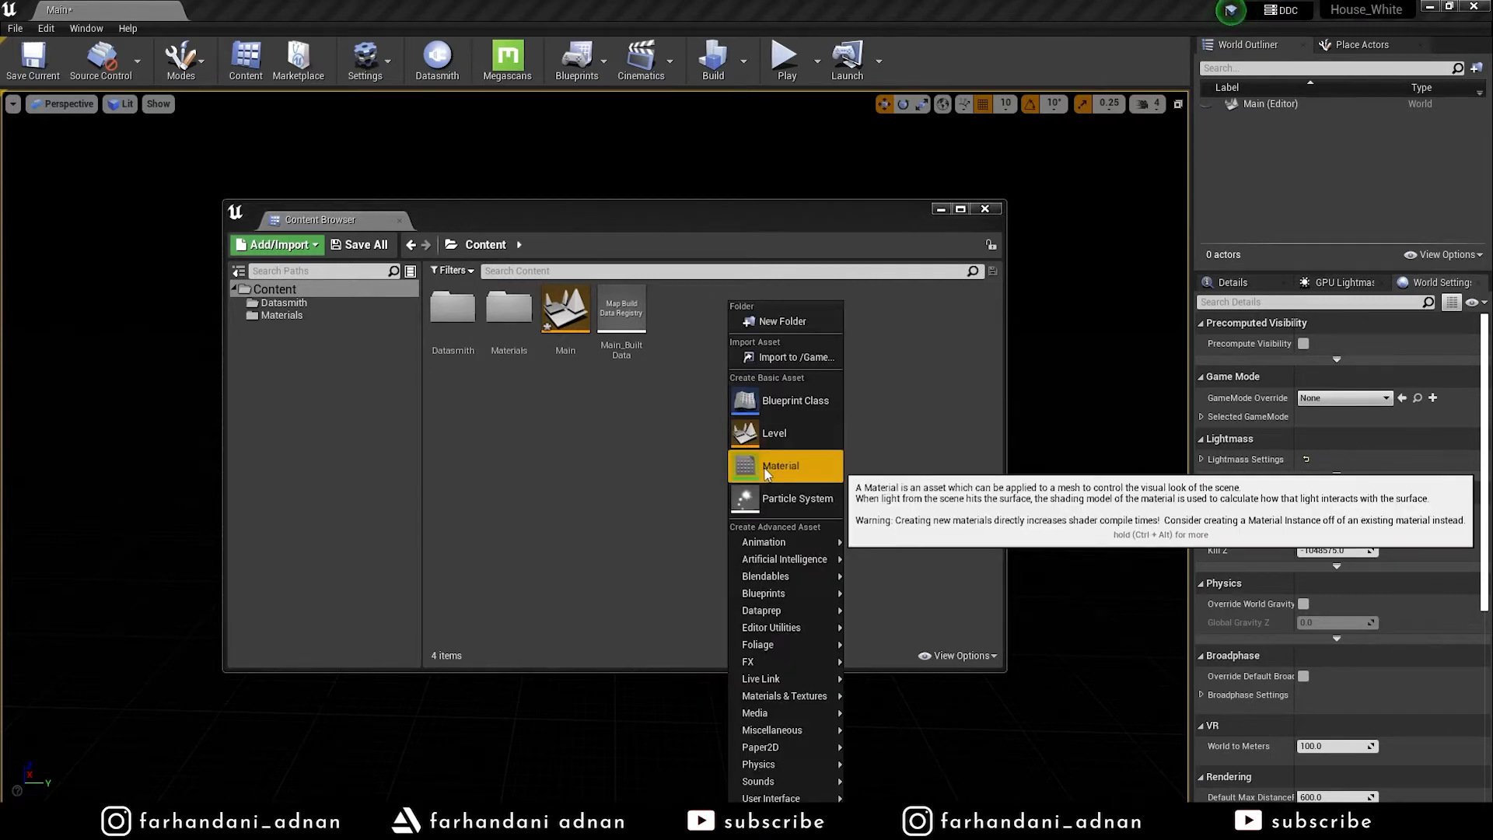
pyautogui.click(779, 322)
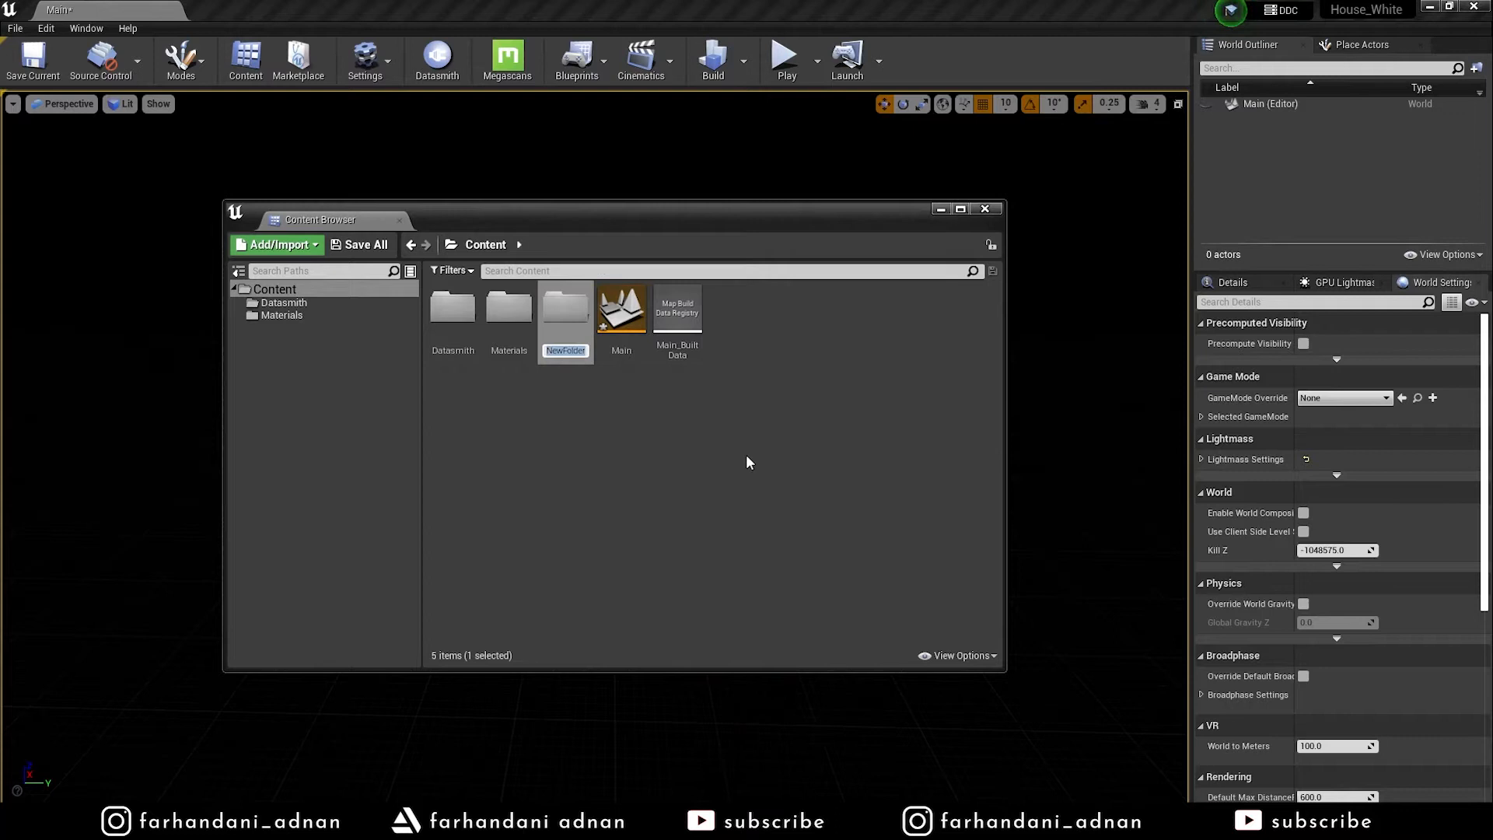
pyautogui.write('Level')
pyautogui.press('Return')
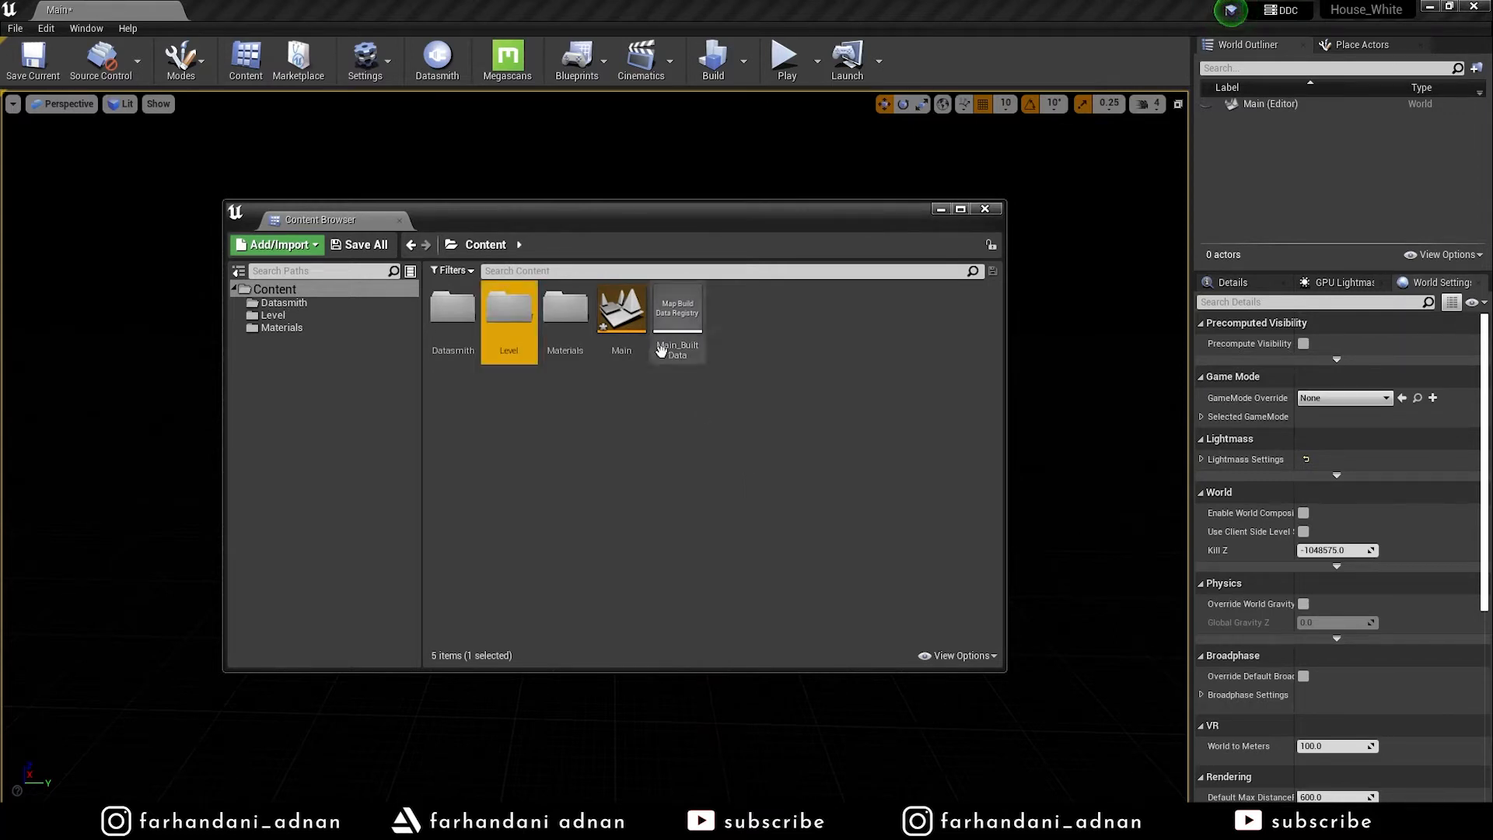
# Create a new level asset named House_white inside the Level folder
pyautogui.click(621, 310)
pyautogui.click(505, 325)
pyautogui.doubleClick(506, 325)
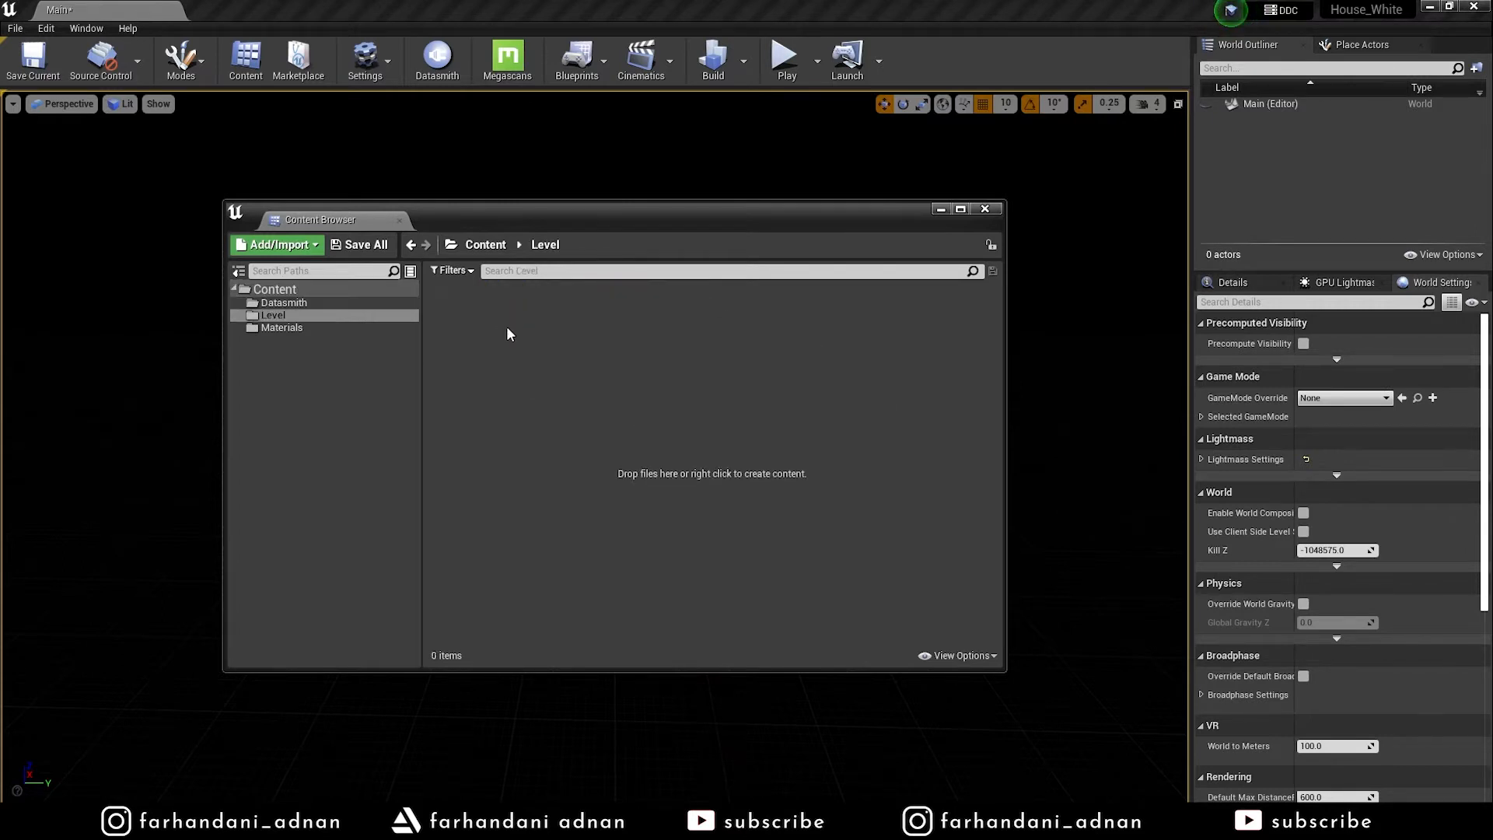
pyautogui.rightClick(526, 382)
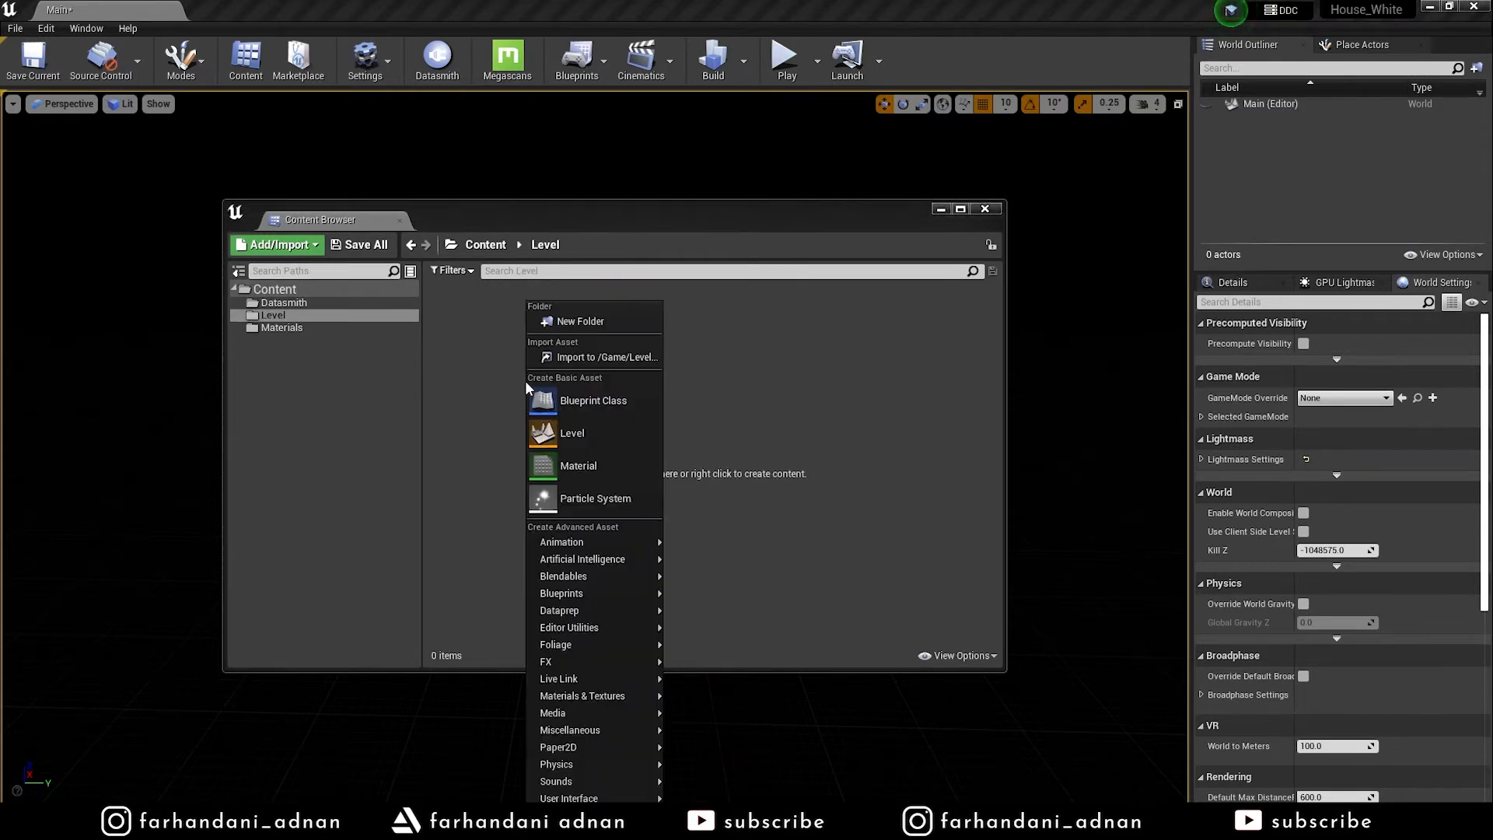
pyautogui.click(600, 442)
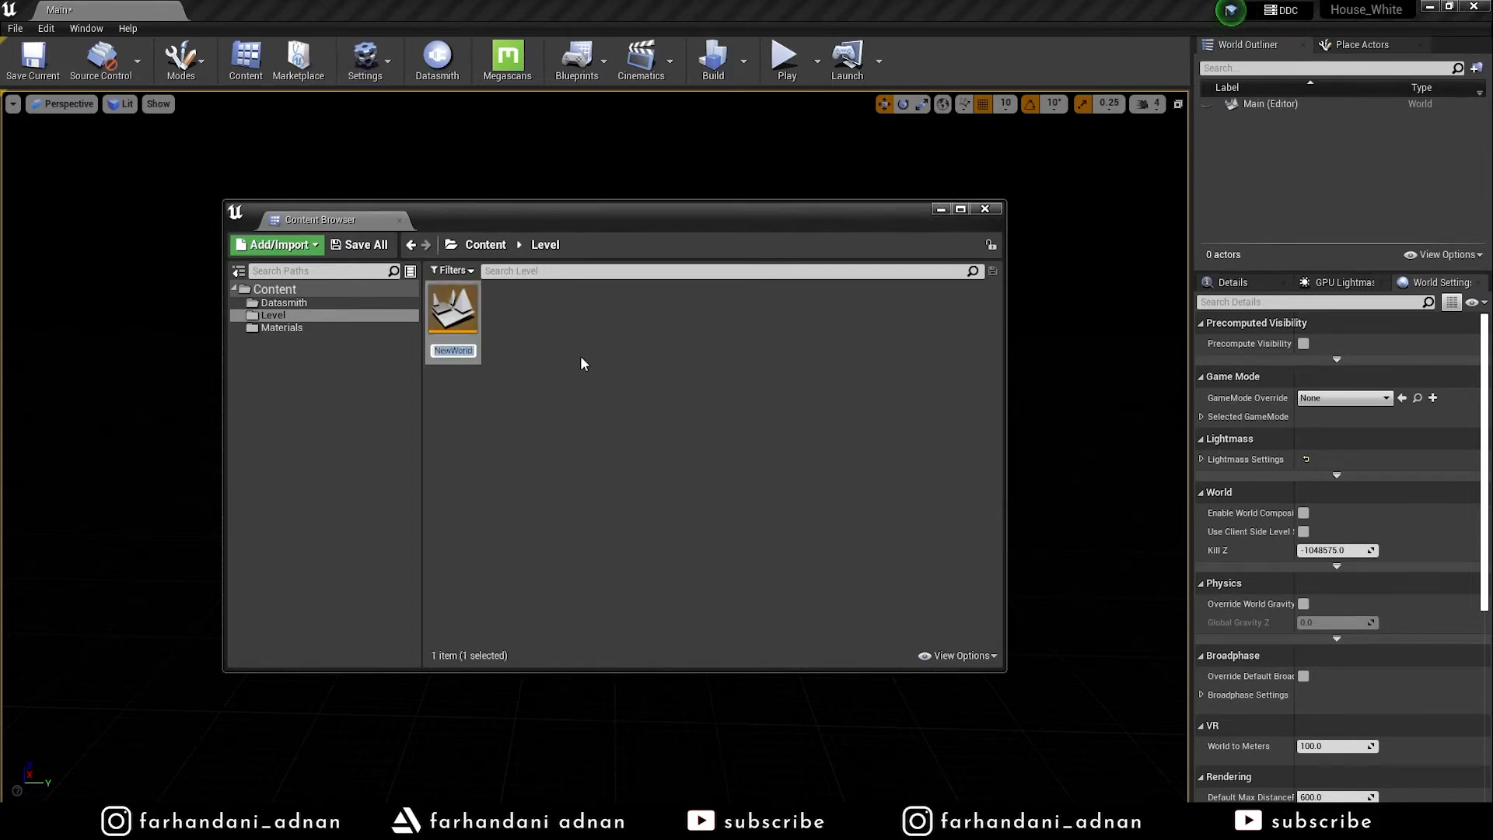
pyautogui.write('W')
pyautogui.press('BackSpace')
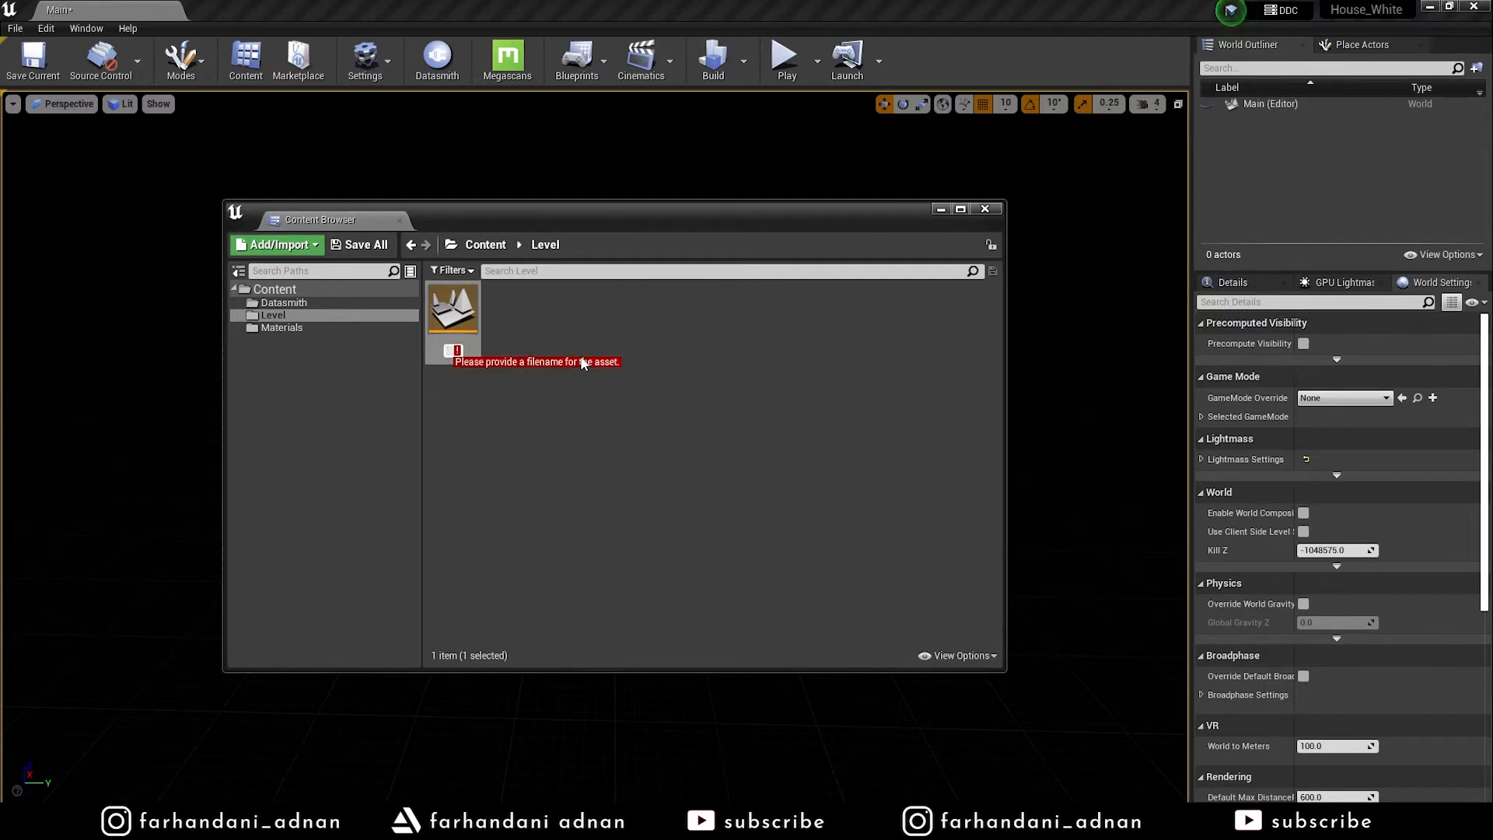
pyautogui.write('House_white')
pyautogui.press('Return')
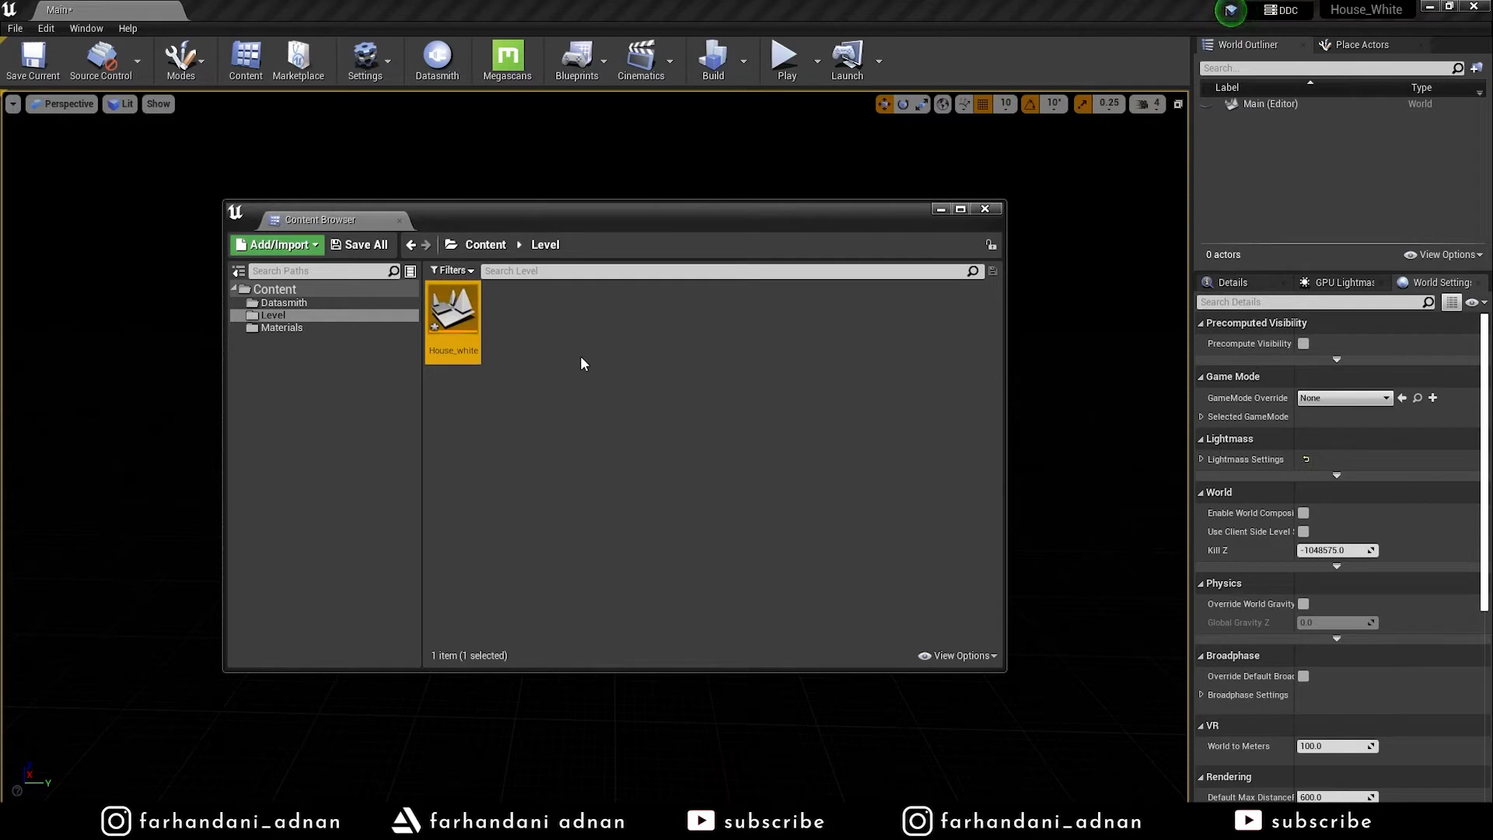
# Open the House_white level, saving both House_white and Main, and reposition the Content Browser window over the viewport
pyautogui.moveTo(680, 220); pyautogui.dragTo(1175, 347)
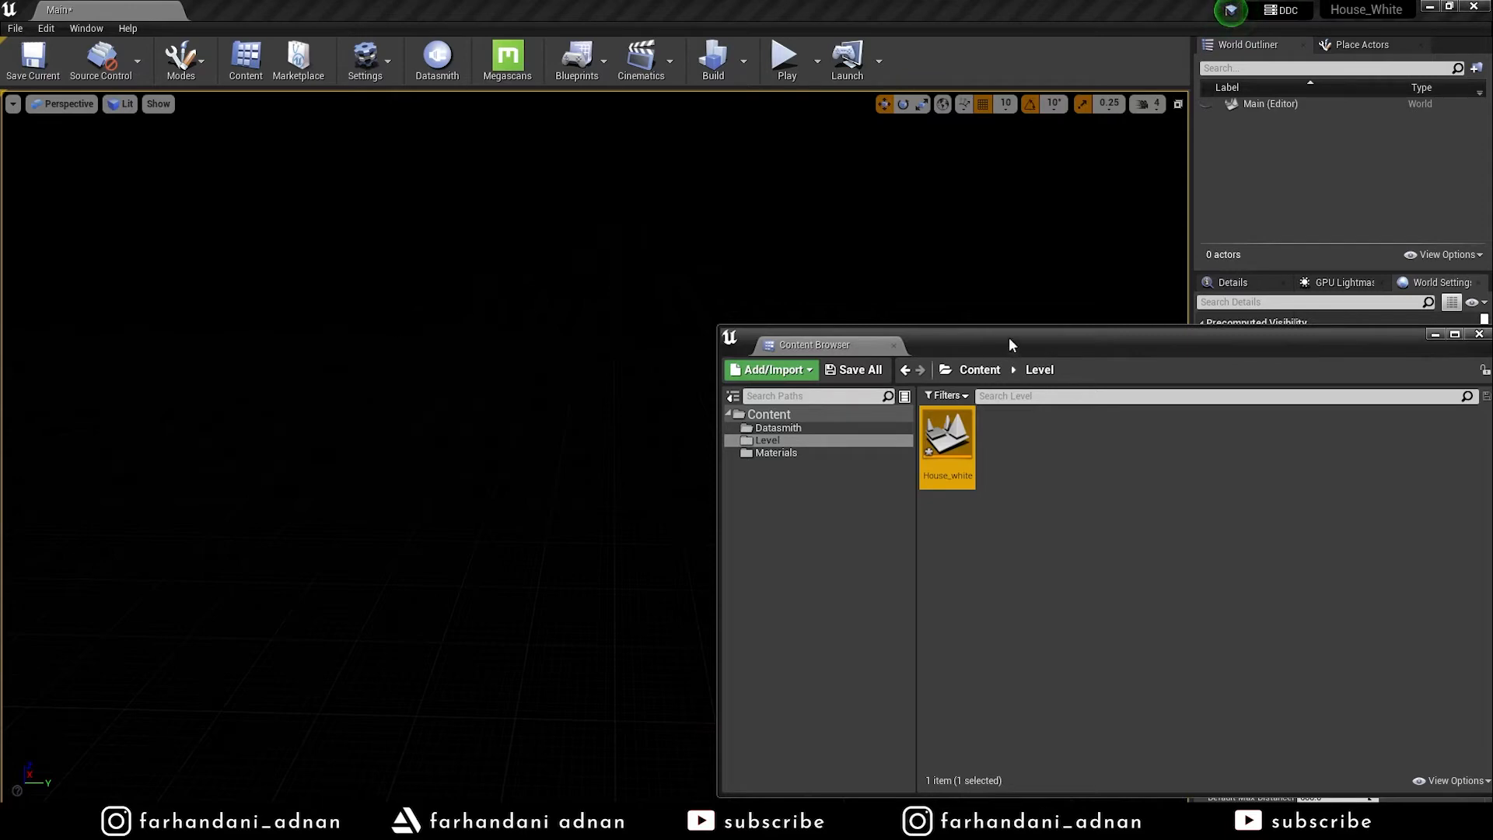
pyautogui.moveTo(1046, 336); pyautogui.dragTo(755, 218)
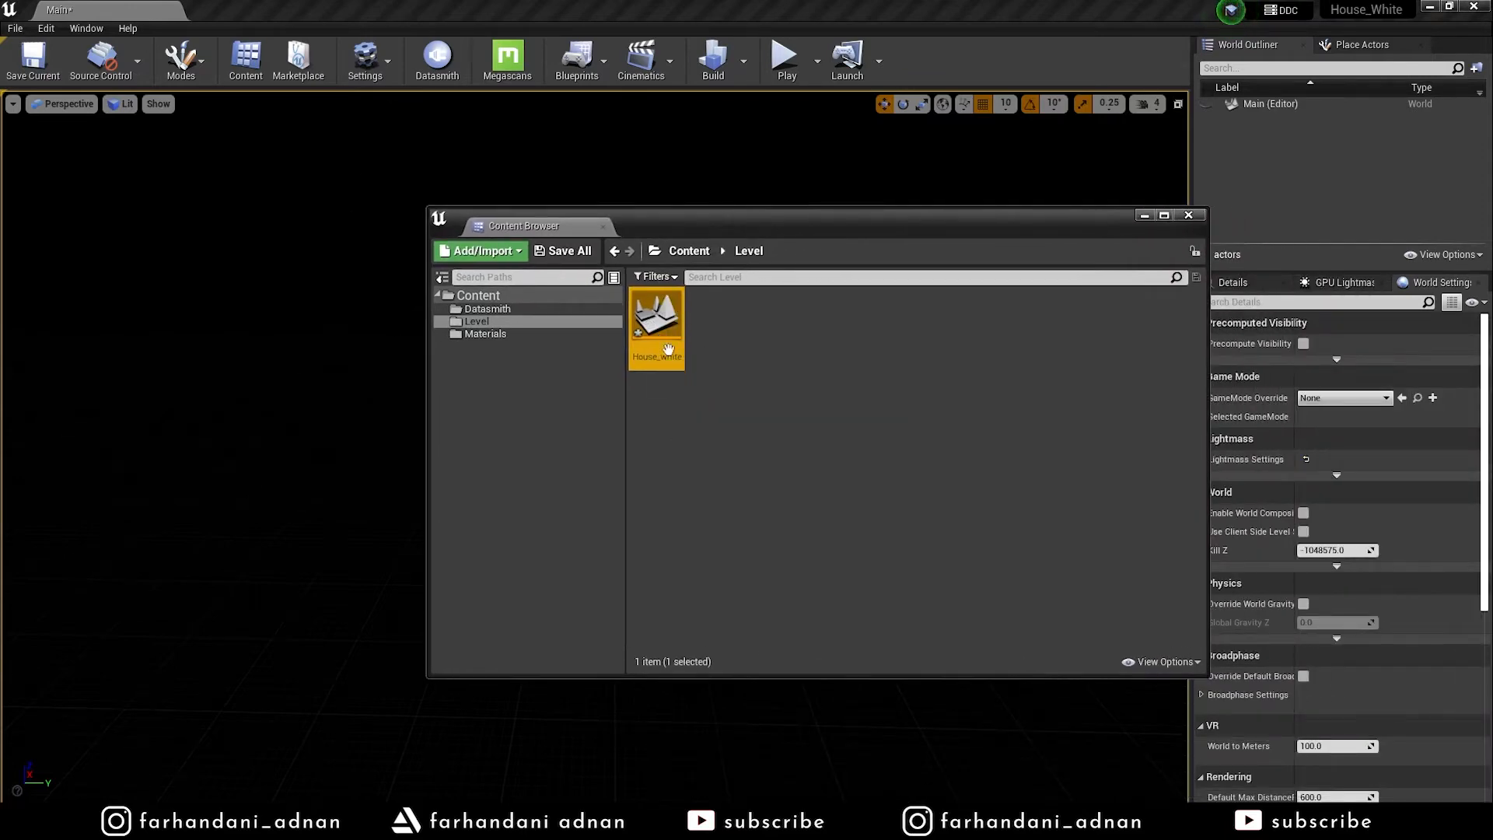
pyautogui.doubleClick(663, 319)
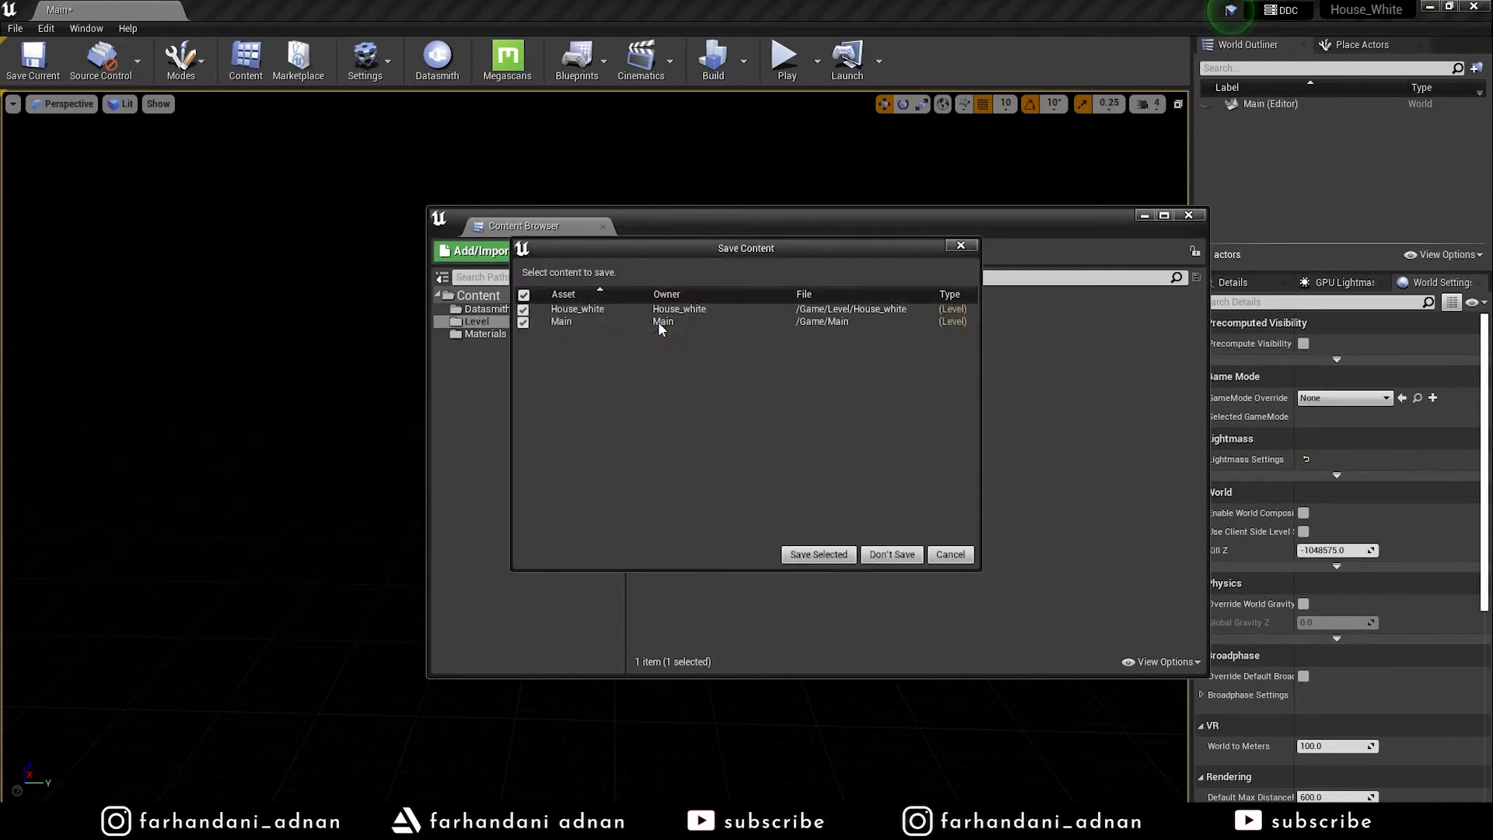
pyautogui.click(818, 554)
pyautogui.moveTo(783, 222); pyautogui.dragTo(769, 280)
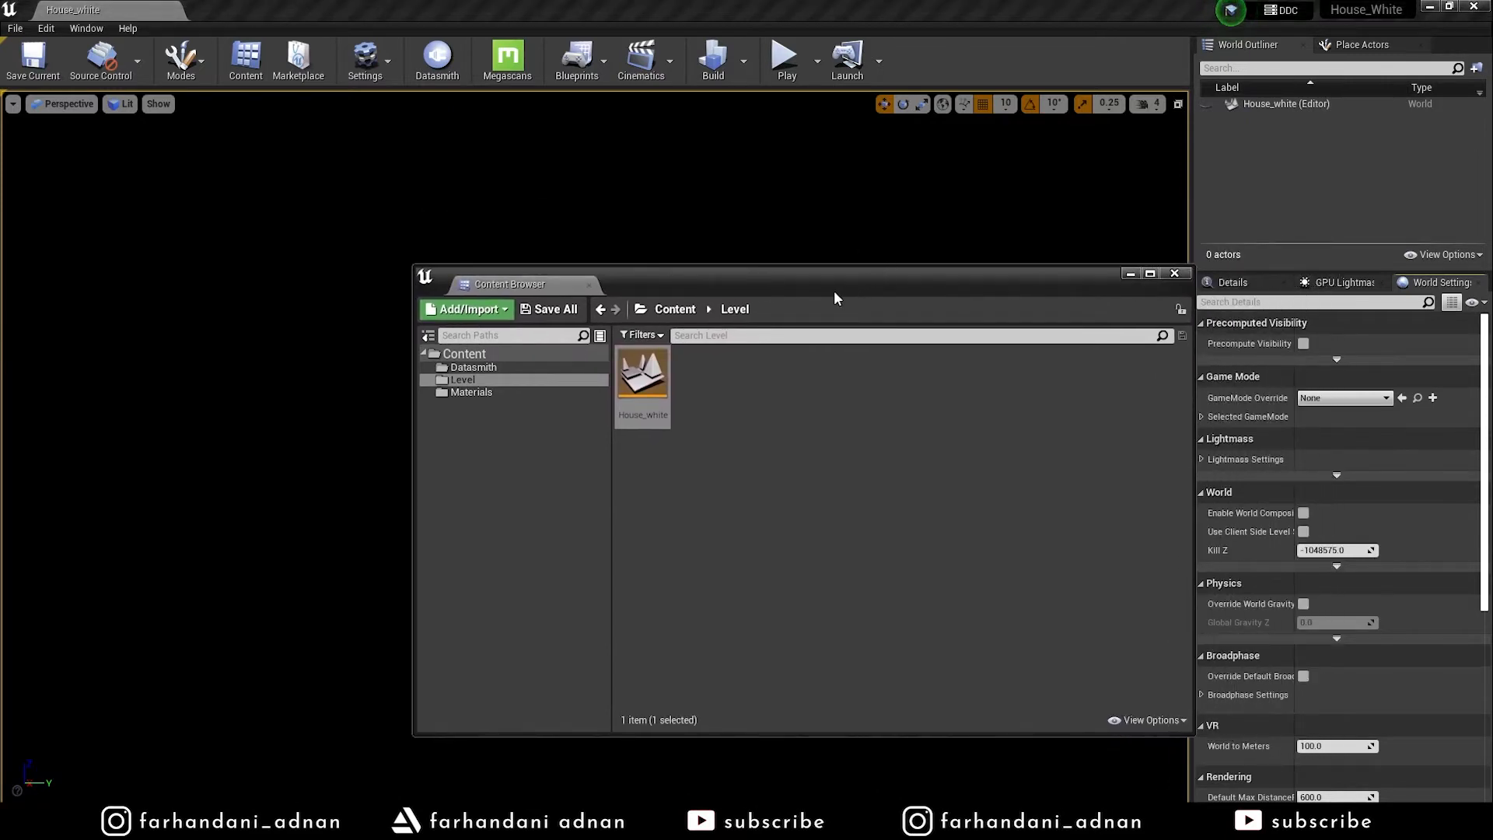
pyautogui.moveTo(1360, 17)
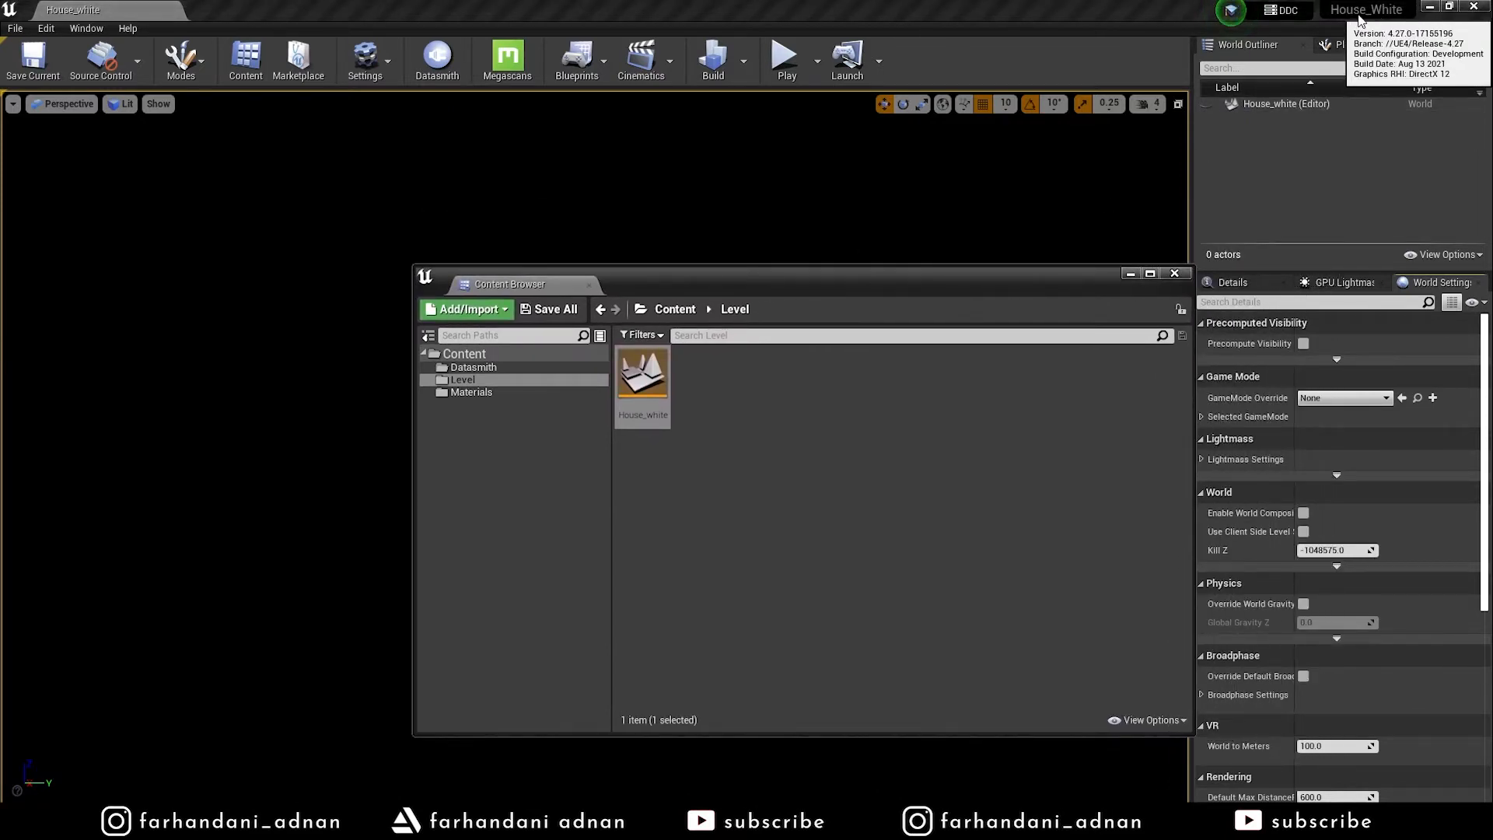
# Delete the Main level and its Main_BuiltData asset from the Content root
pyautogui.click(466, 357)
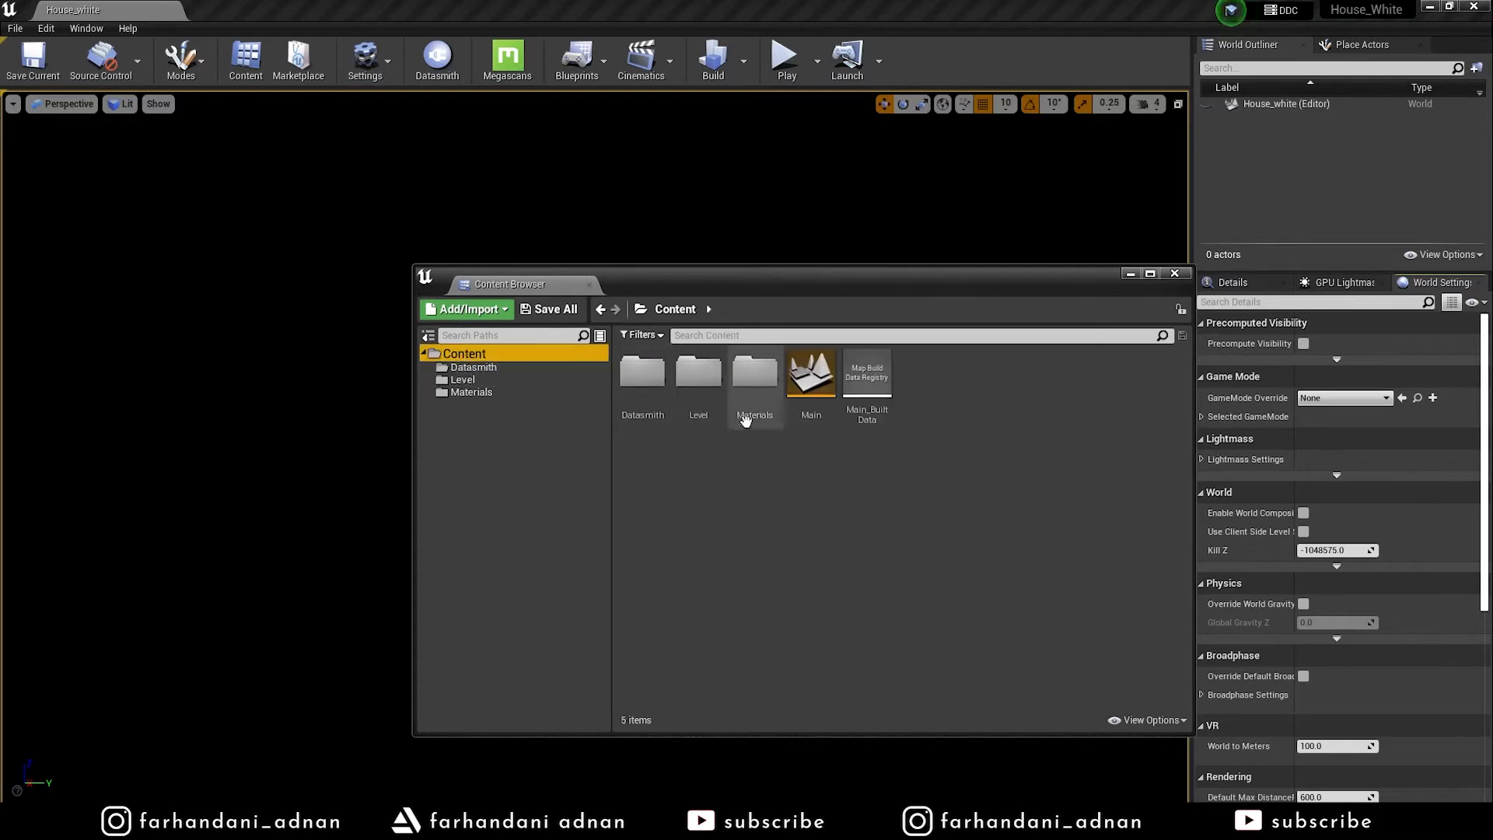
pyautogui.click(811, 373)
pyautogui.keyDown('ctrl'); pyautogui.click(867, 374); pyautogui.keyUp('ctrl')
pyautogui.rightClick(809, 381)
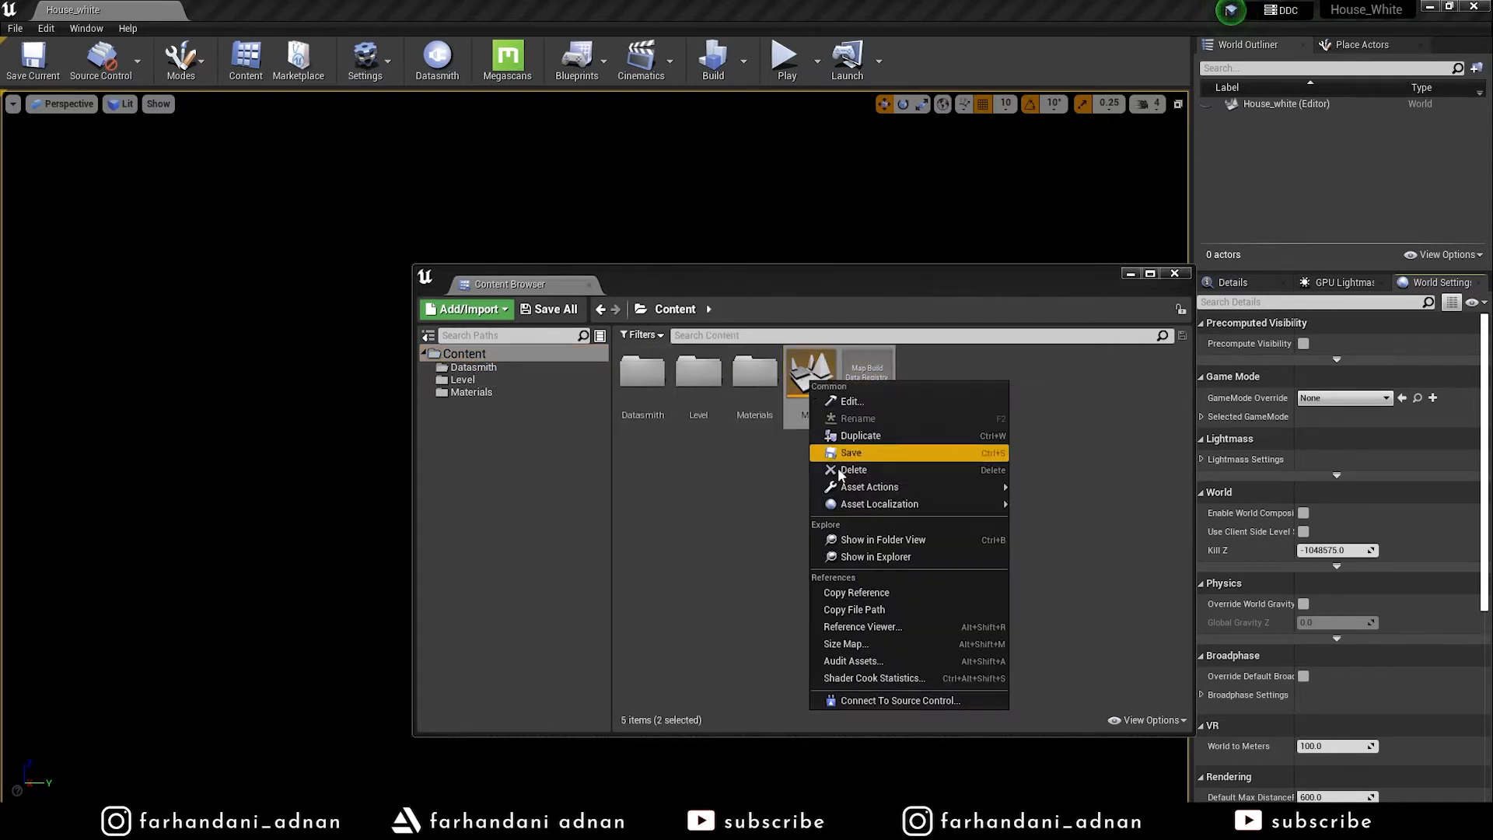
pyautogui.click(863, 468)
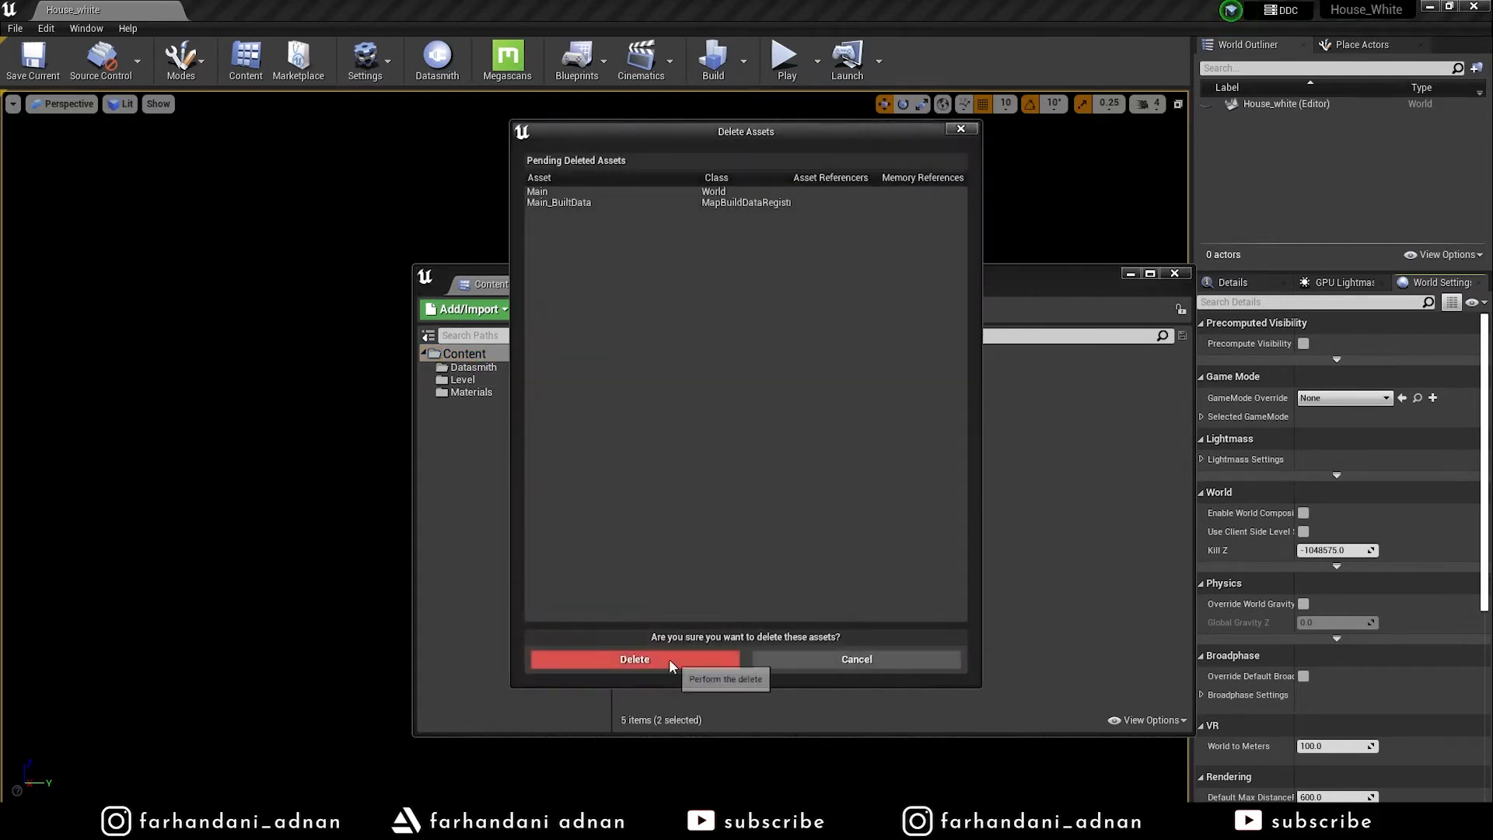
pyautogui.click(669, 659)
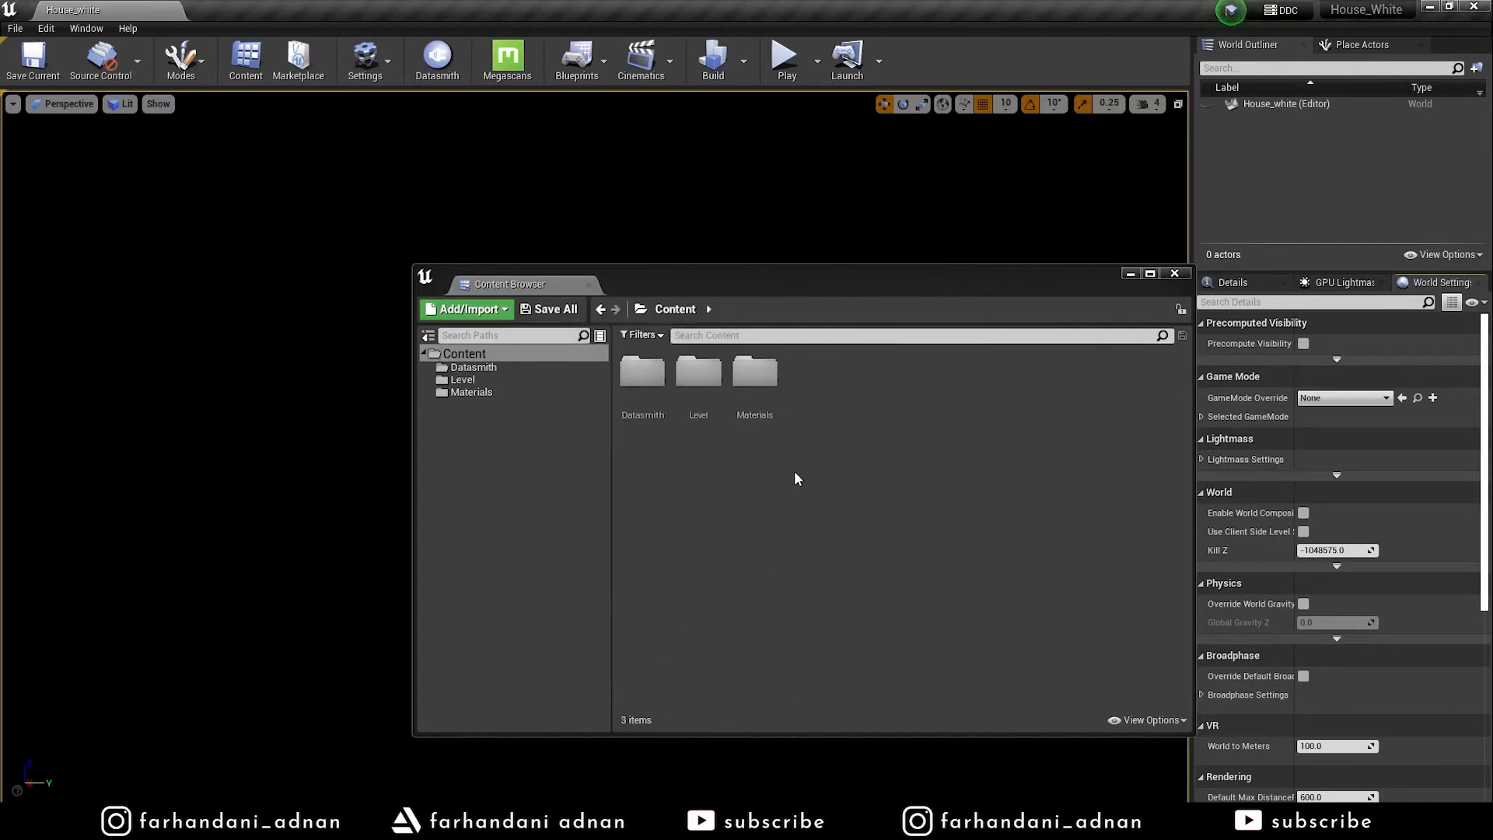
# Show the contents of the Level folder and clear the Content Browser window from the viewport
pyautogui.doubleClick(698, 373)
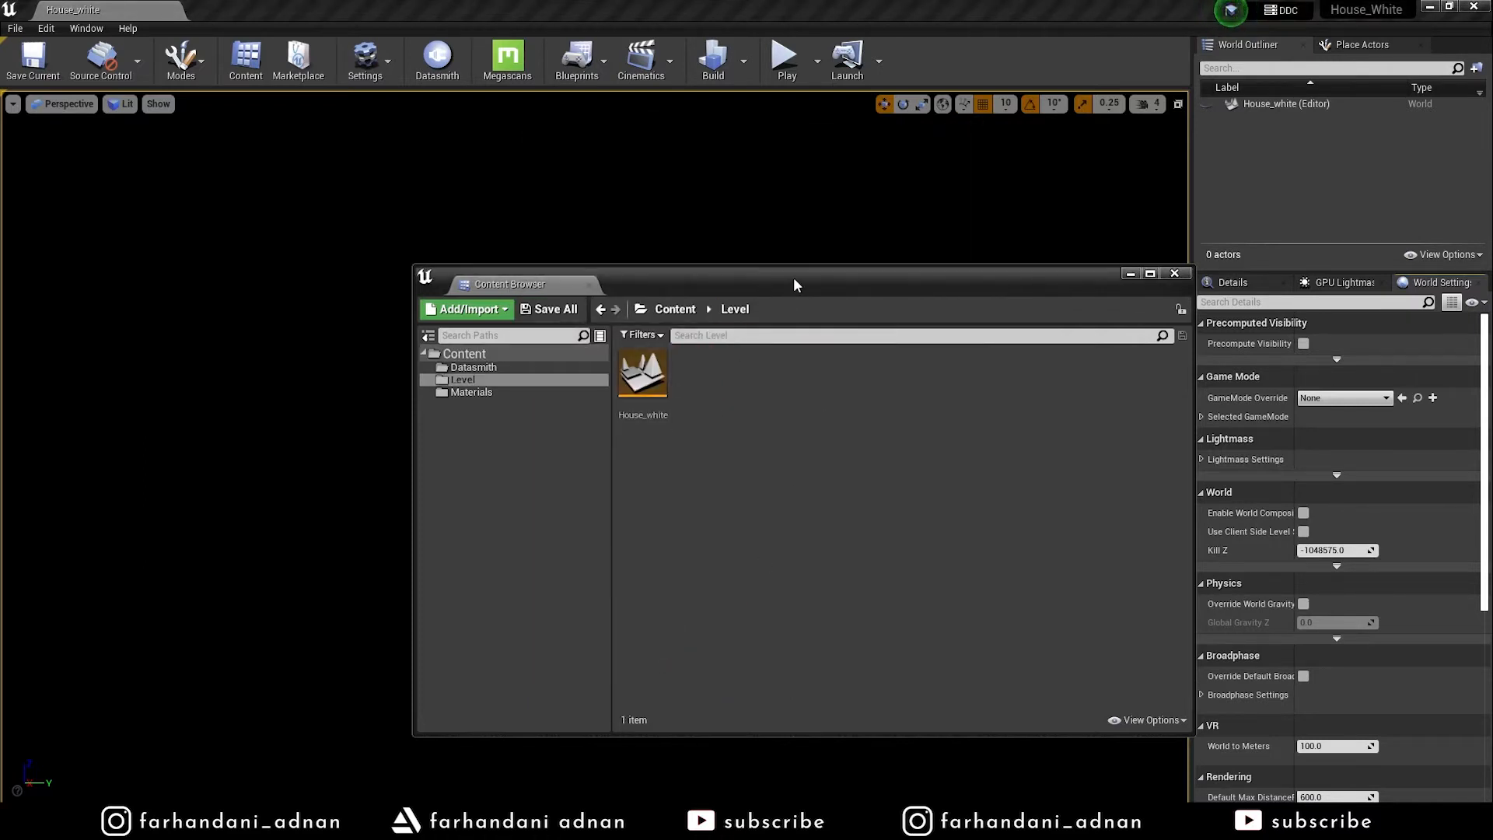
pyautogui.moveTo(795, 286); pyautogui.dragTo(730, 303)
pyautogui.click(1000, 303)
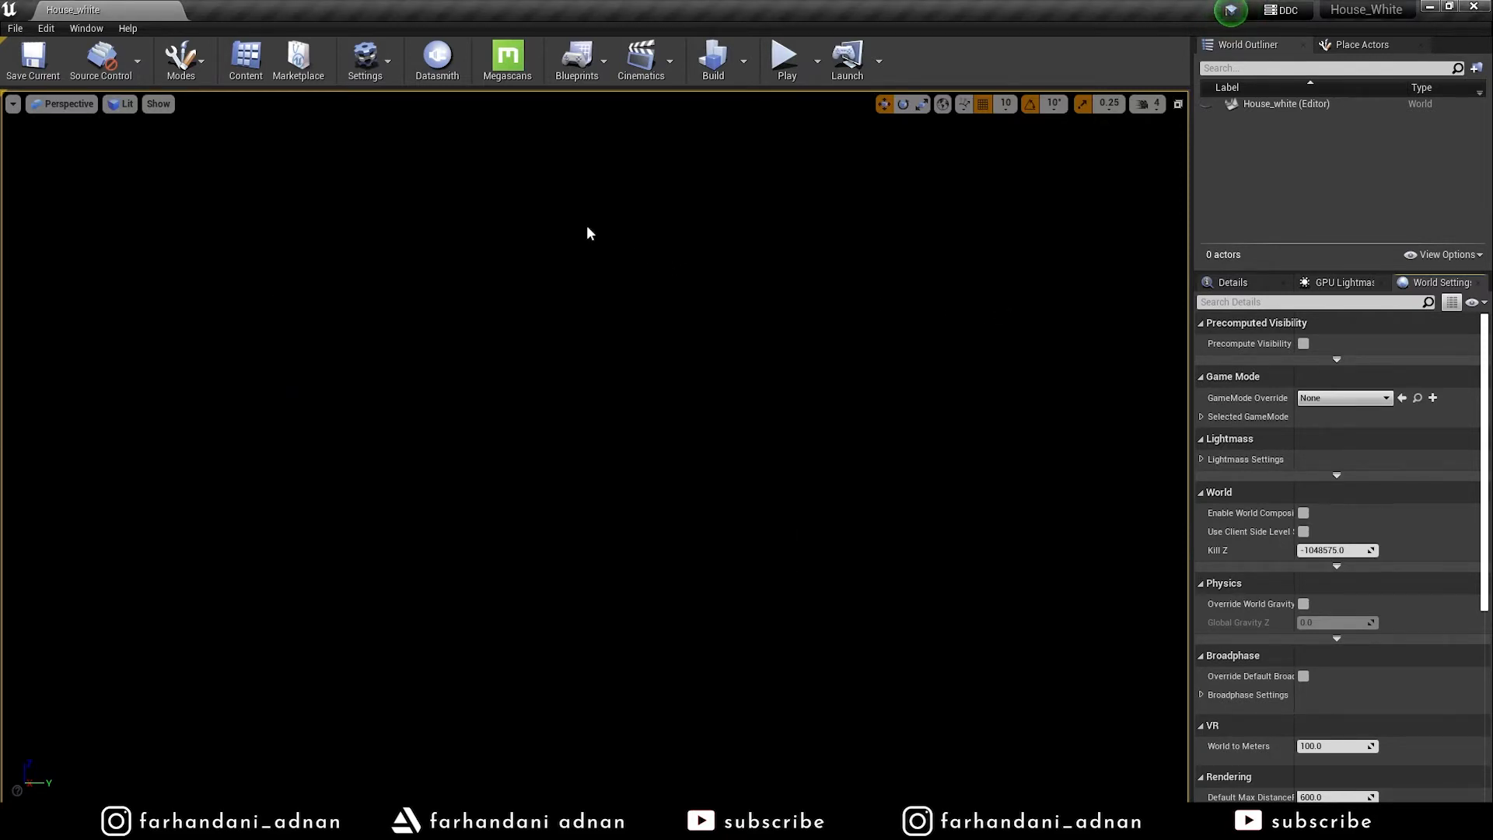
# Search the project's plugins for "datasmith" and check whether Datasmith Importer is enabled
pyautogui.click(364, 58)
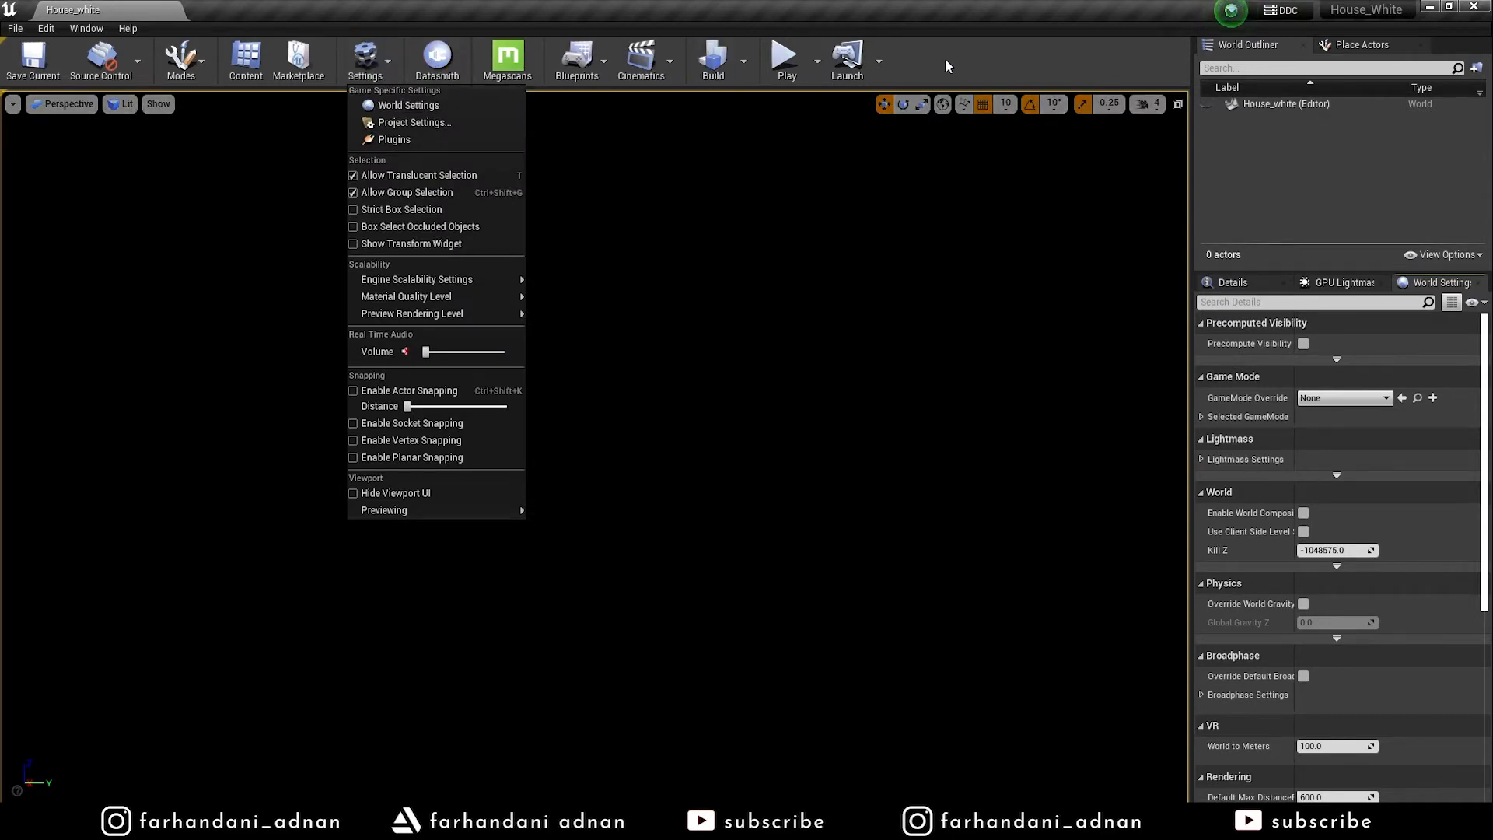
pyautogui.click(426, 66)
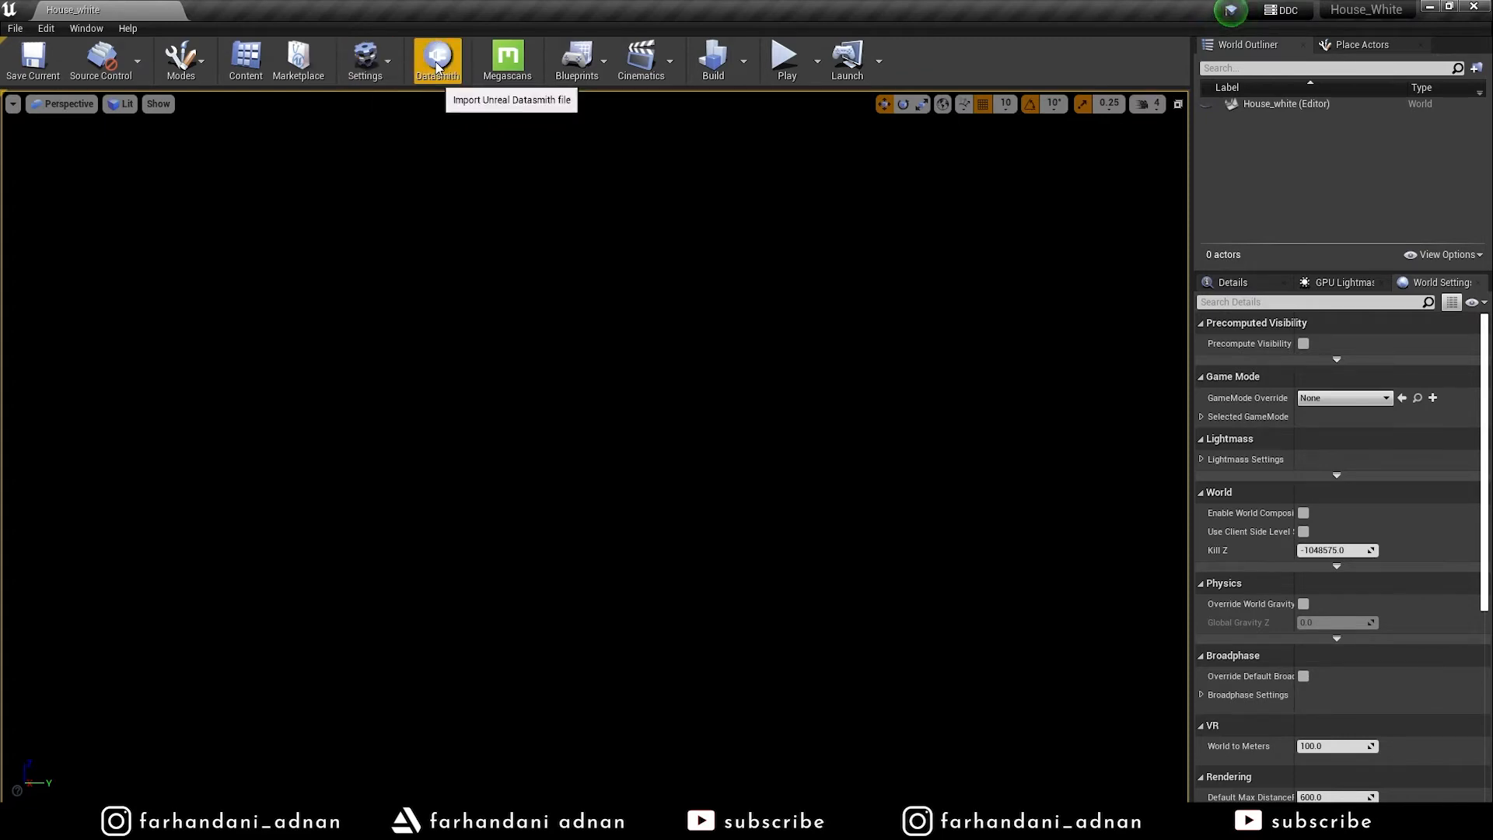
pyautogui.click(365, 59)
pyautogui.click(407, 141)
pyautogui.click(969, 30)
pyautogui.write('data')
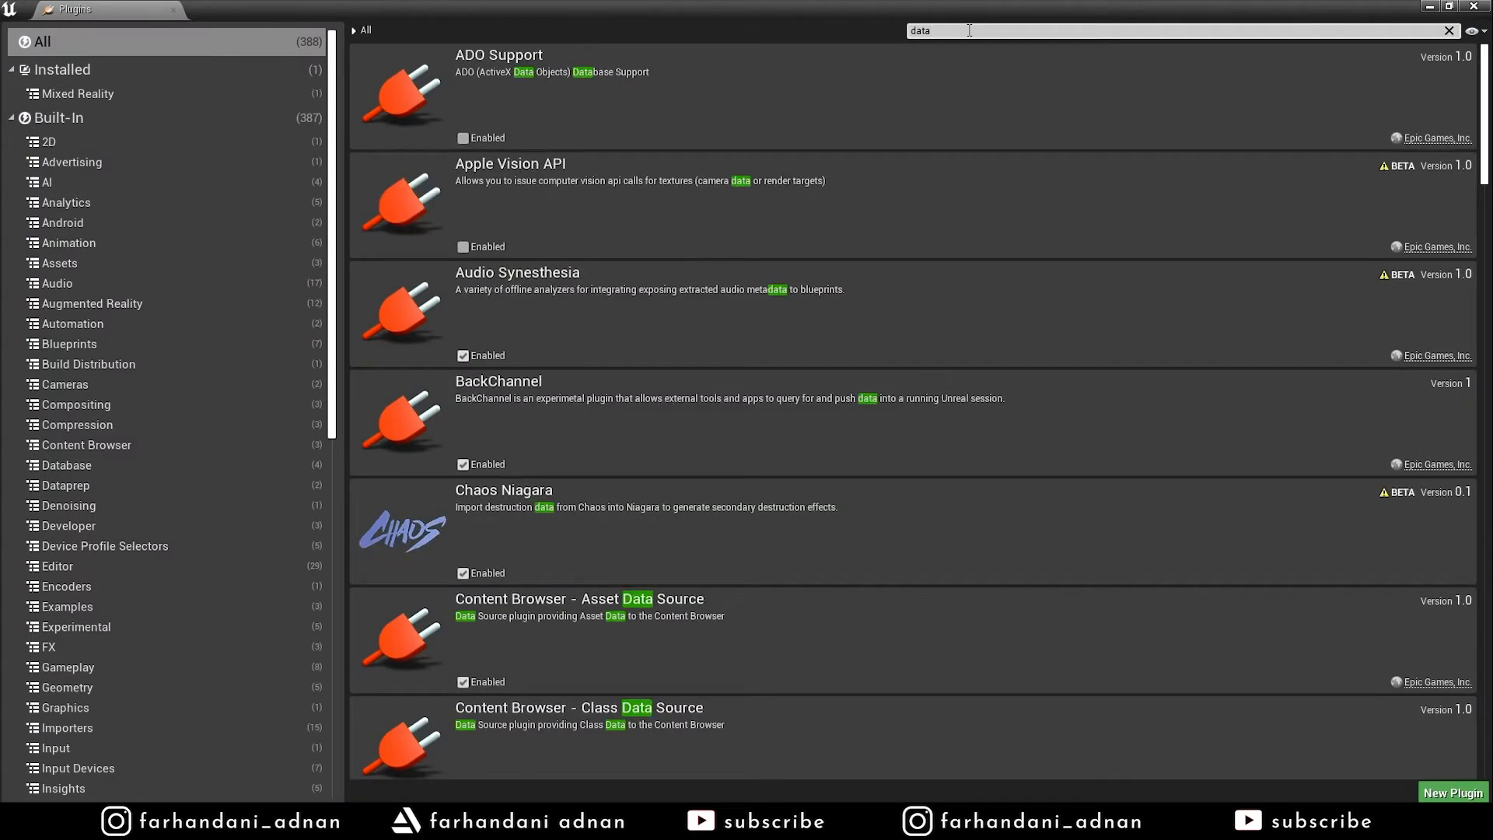
pyautogui.write('smith')
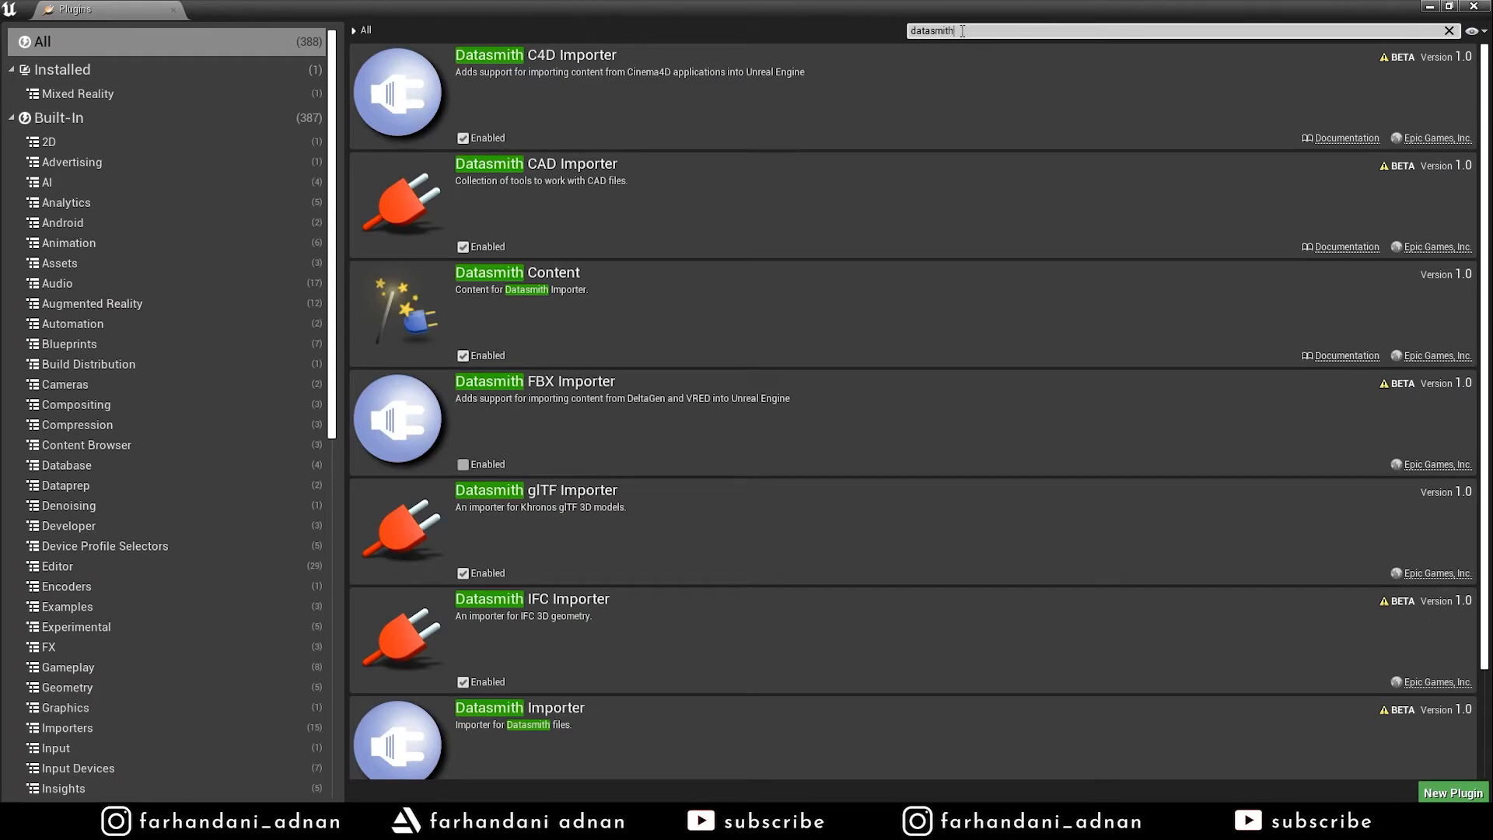
pyautogui.scroll(-2, 622, 468)
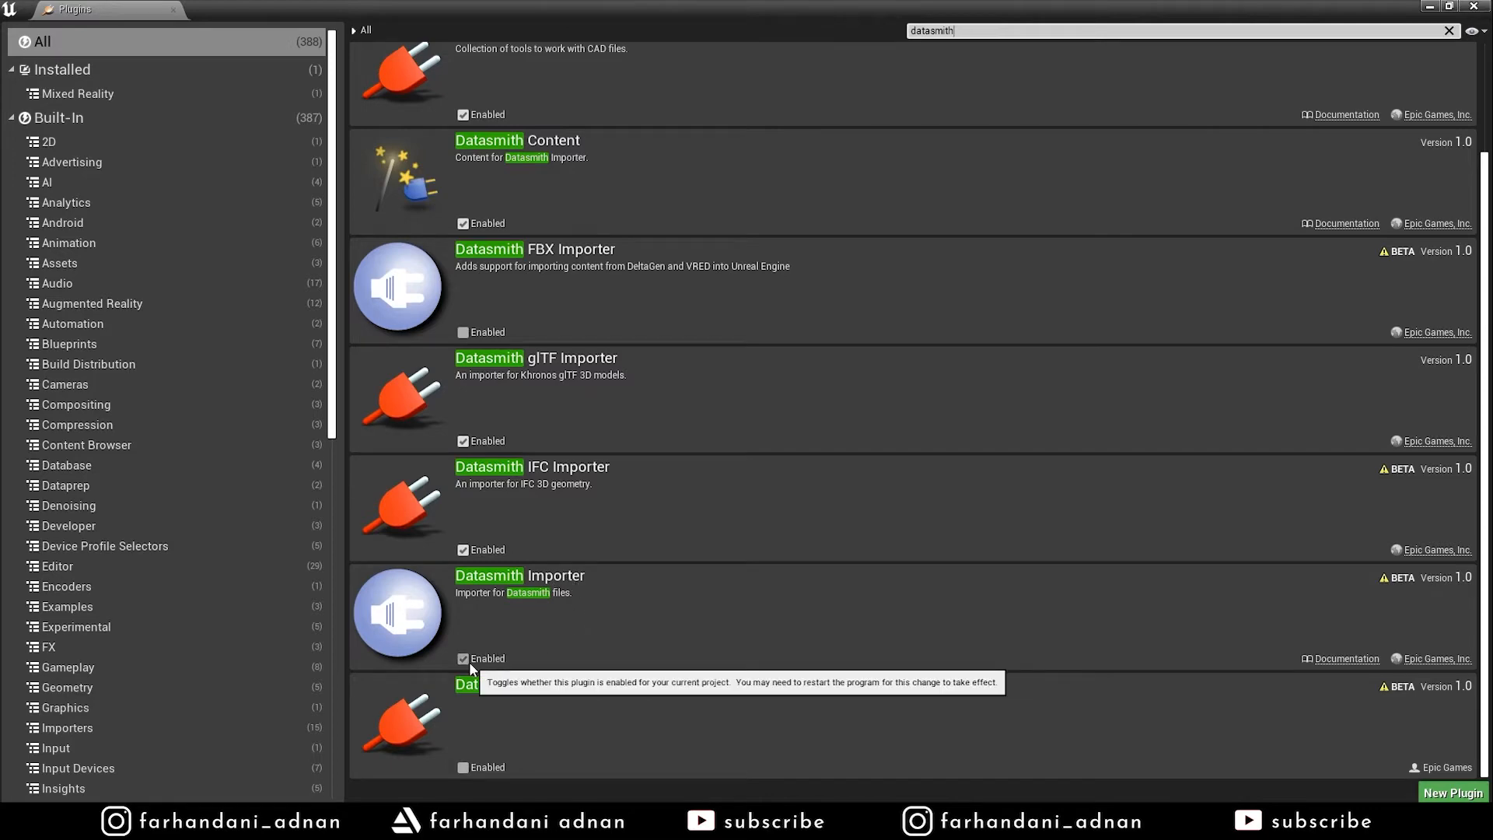
pyautogui.click(1430, 7)
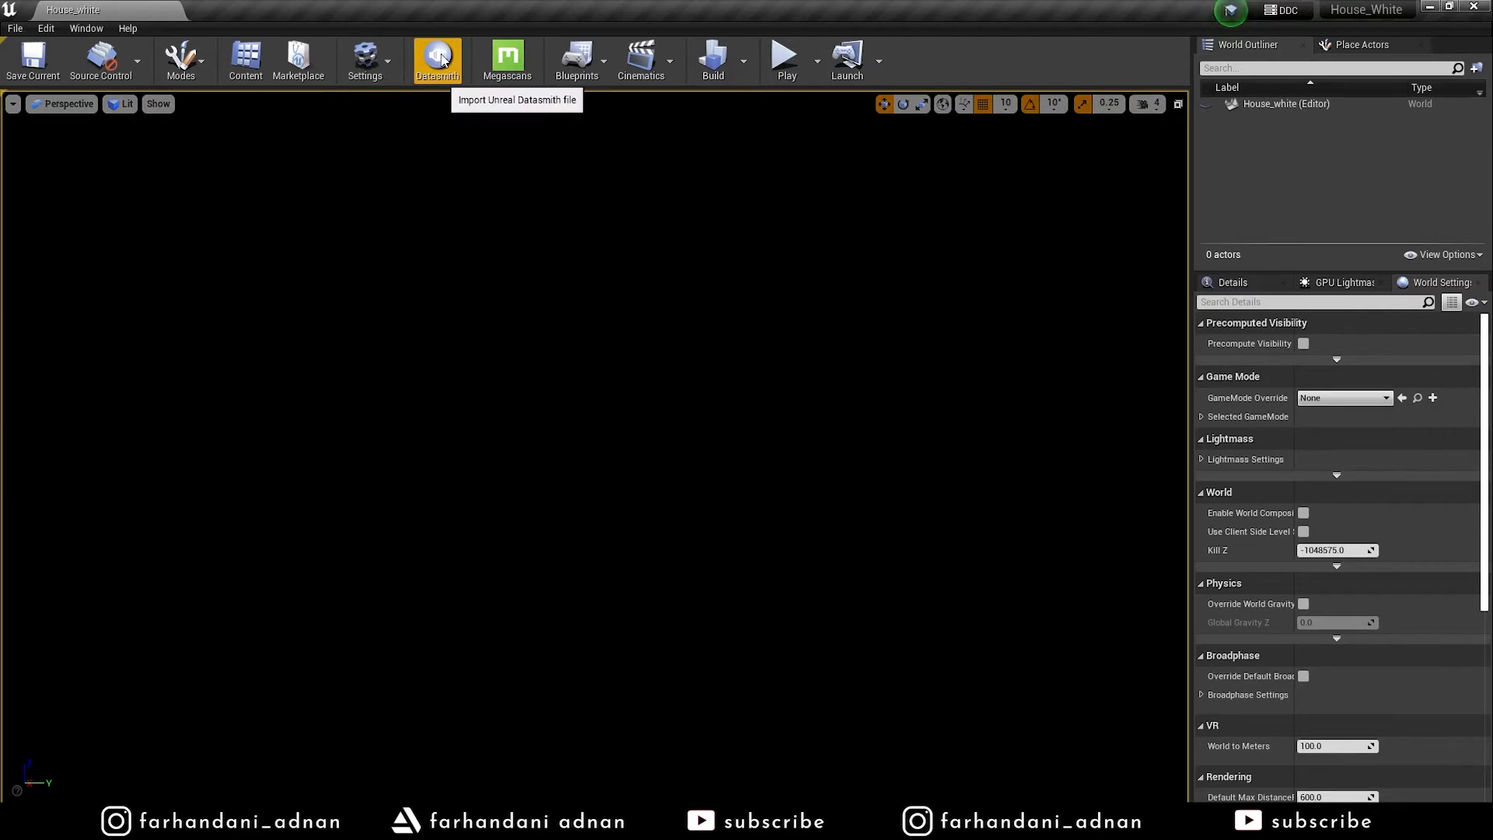
# Bring the Plugins window back up to review the Datasmith plugin list
pyautogui.click(364, 58)
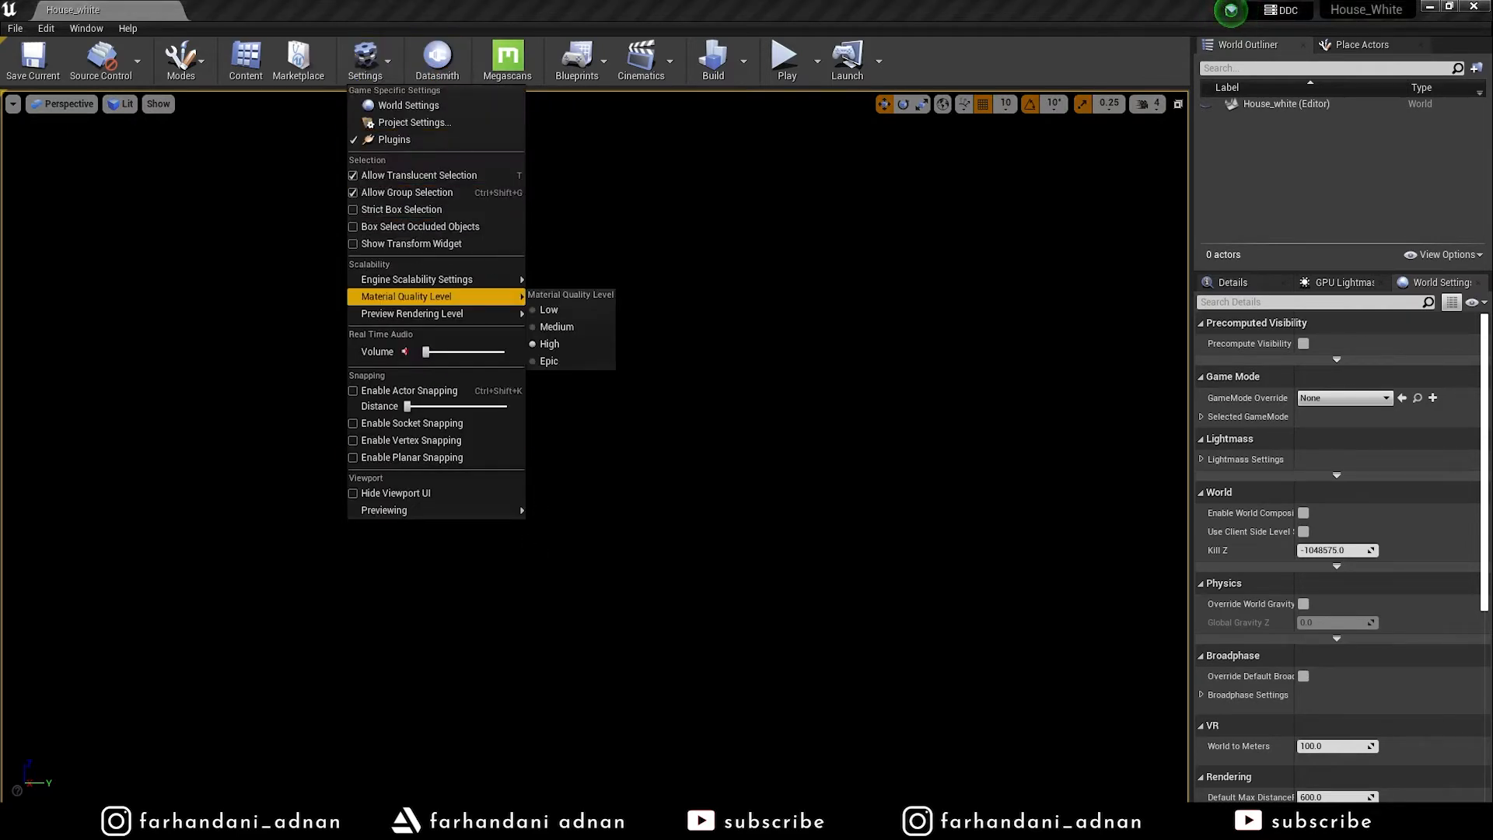
pyautogui.click(479, 823)
pyautogui.click(619, 759)
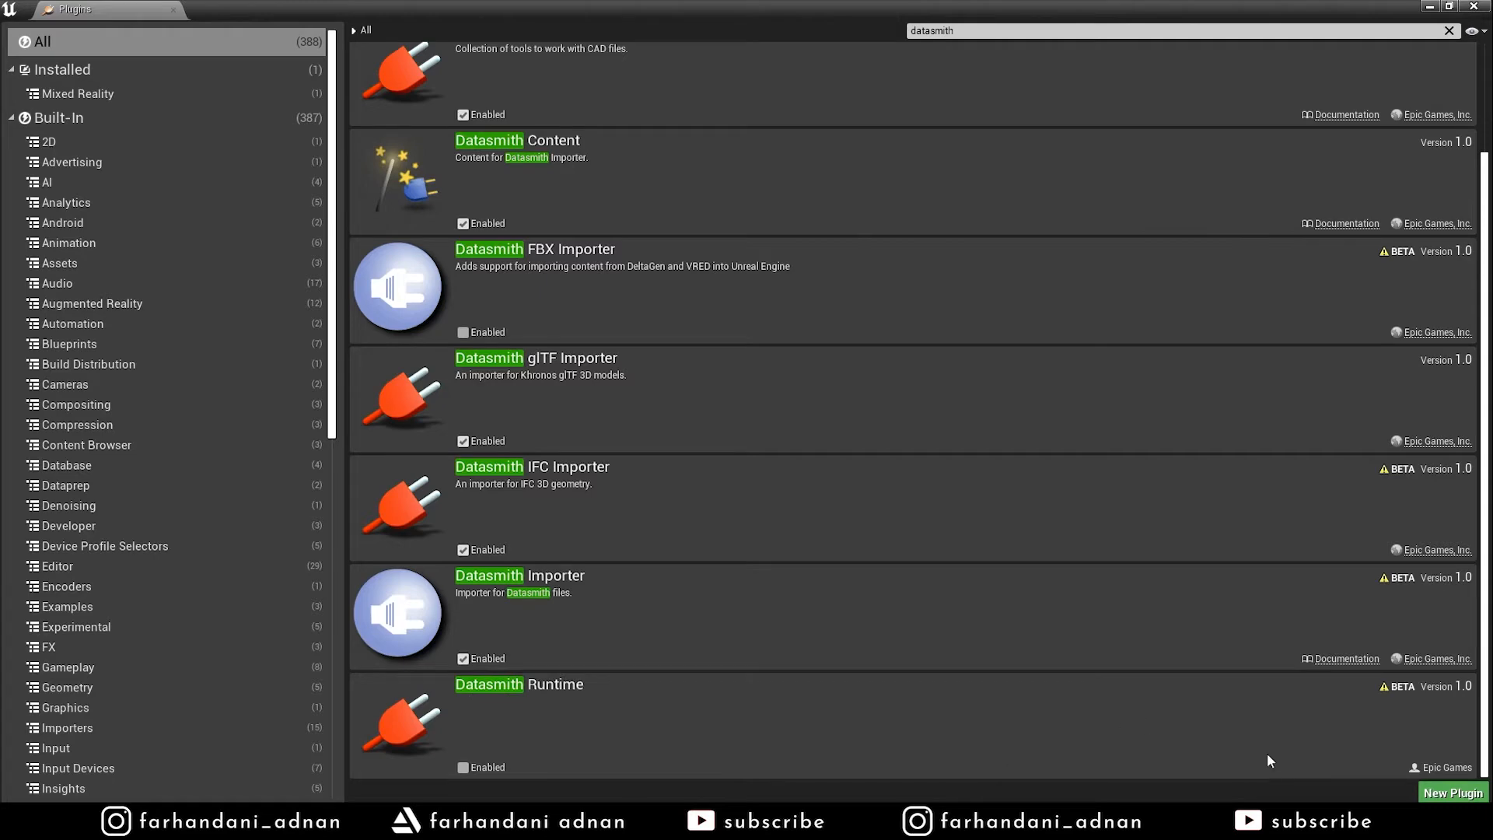
# Close the Plugins window and load Whiteroom.udatasmith from the Project 9 White Room Datasmith folder for a Datasmith import
pyautogui.click(1473, 6)
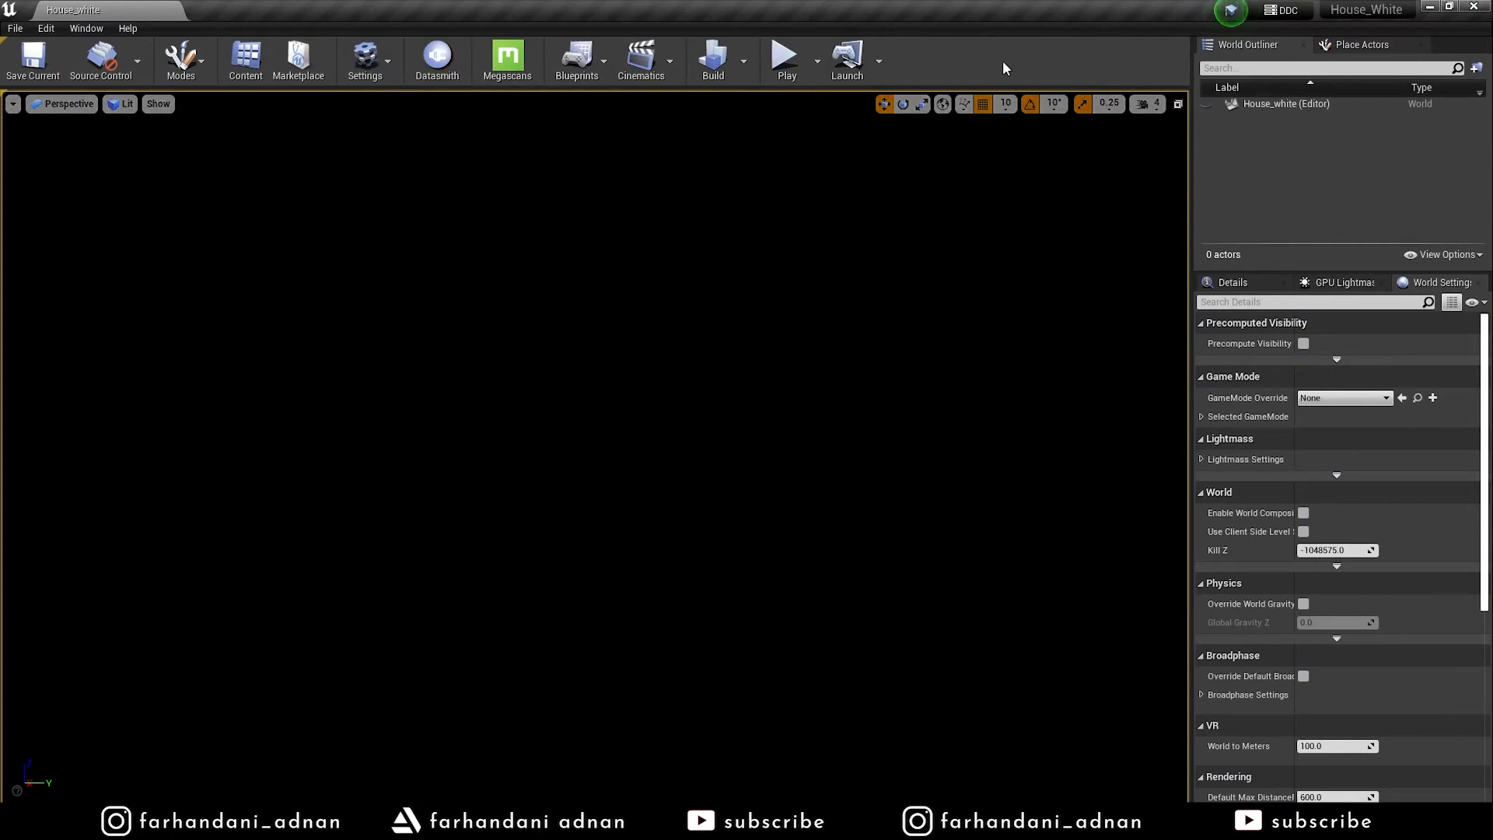
pyautogui.click(739, 271)
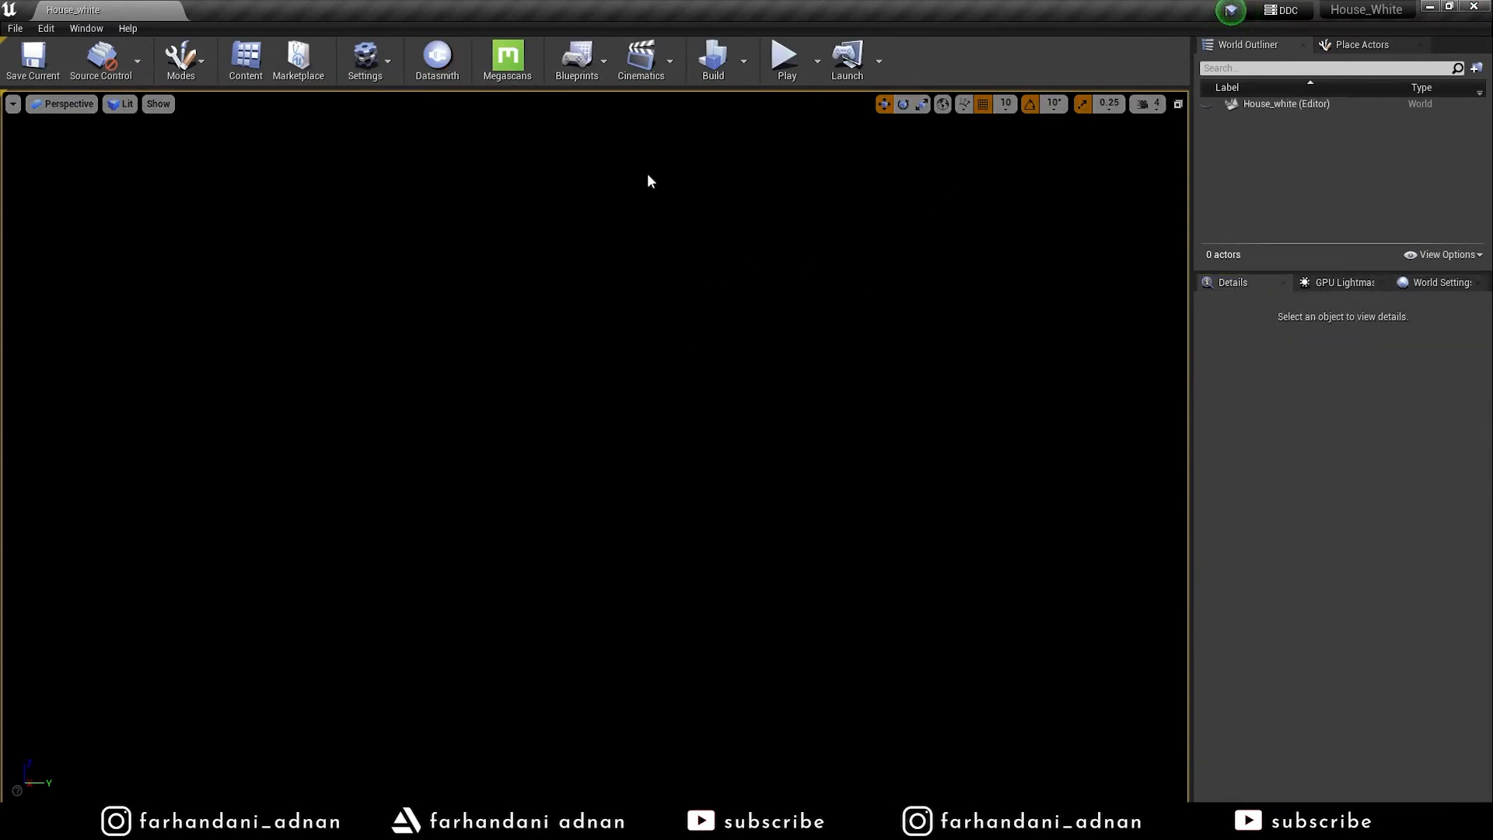
pyautogui.click(438, 58)
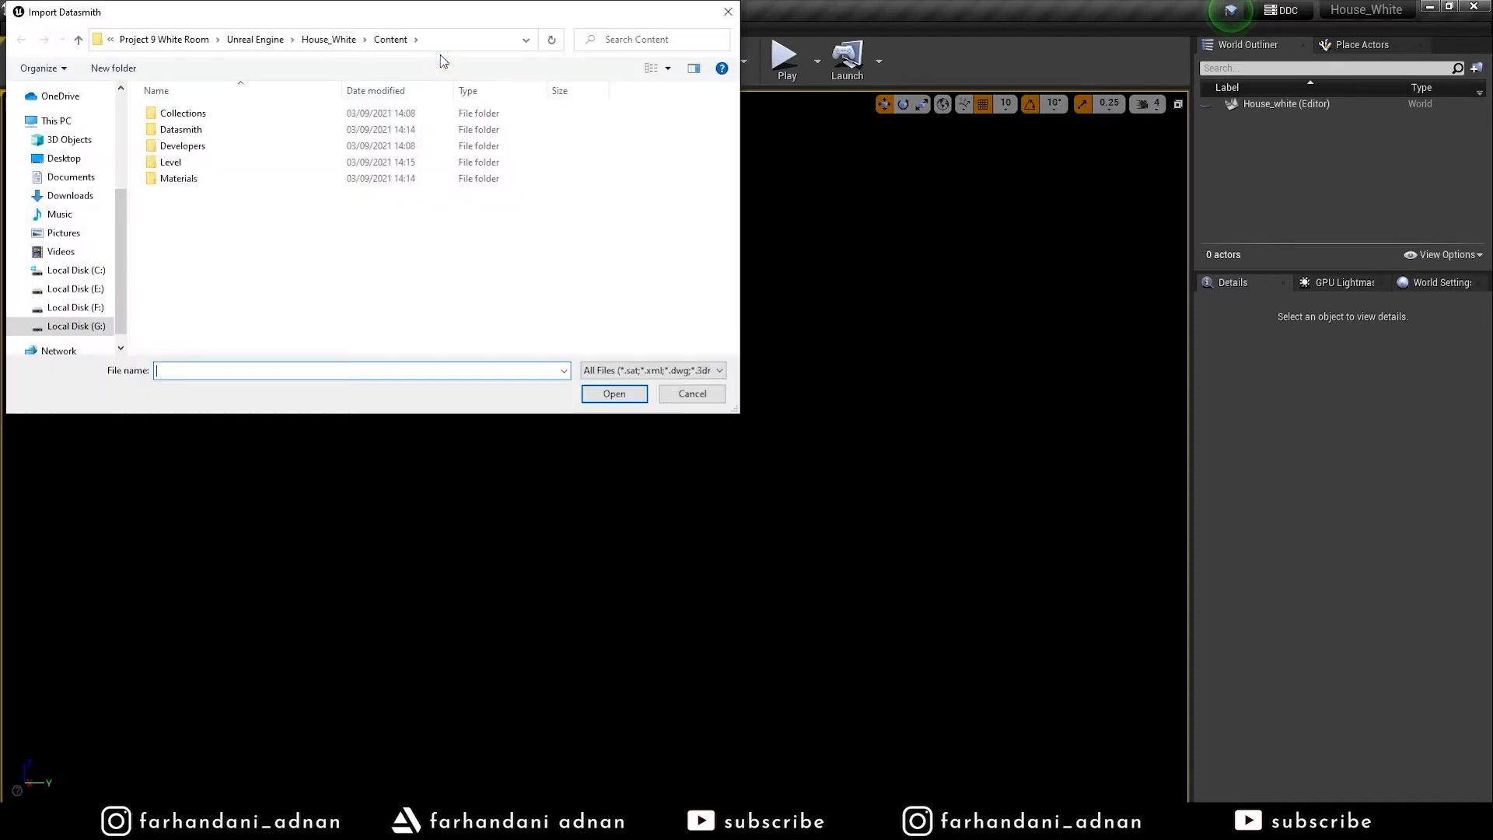
pyautogui.moveTo(399, 16); pyautogui.dragTo(676, 100)
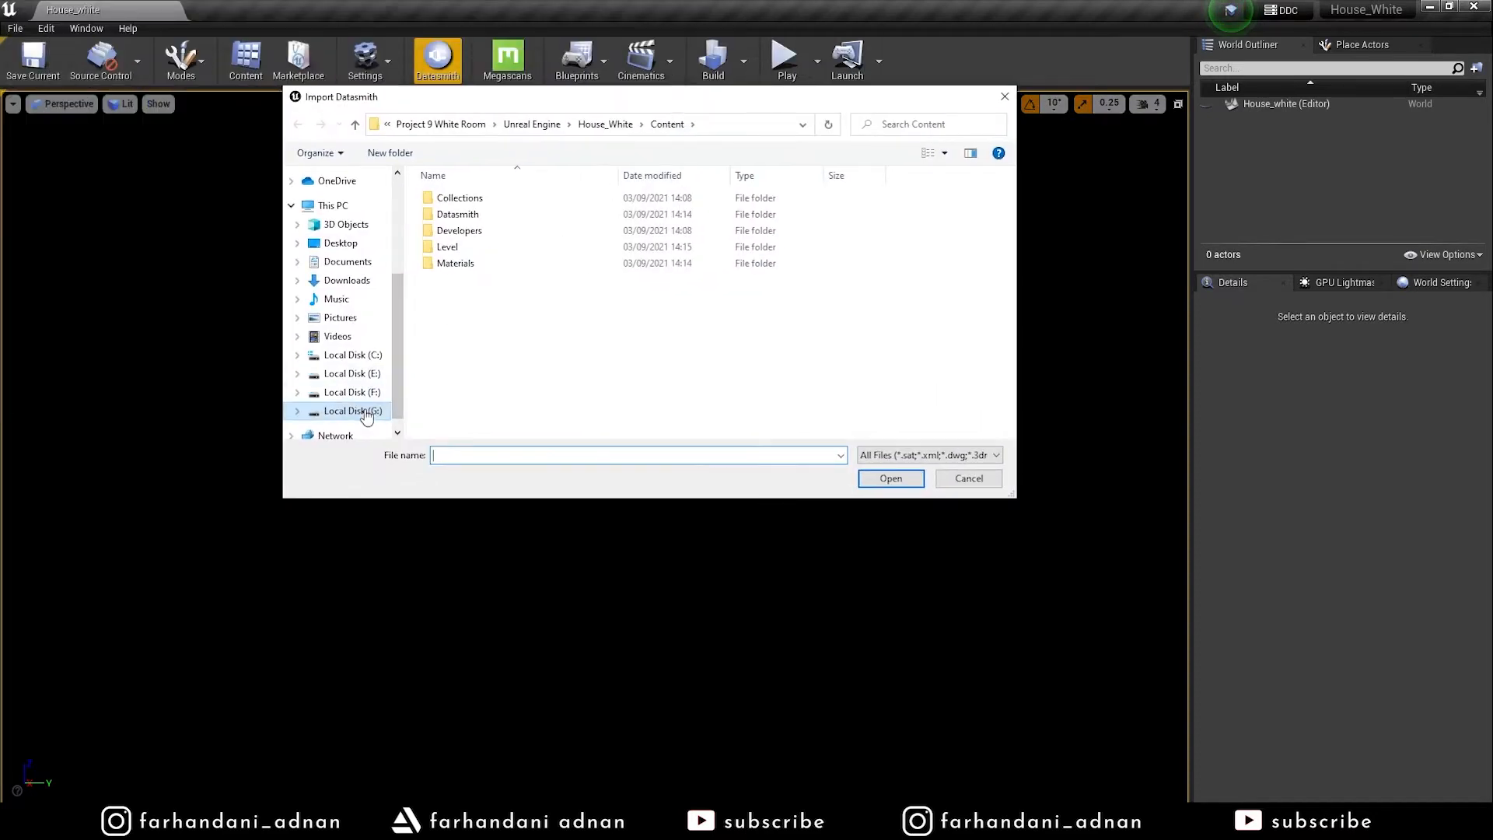
pyautogui.click(350, 411)
pyautogui.doubleClick(474, 430)
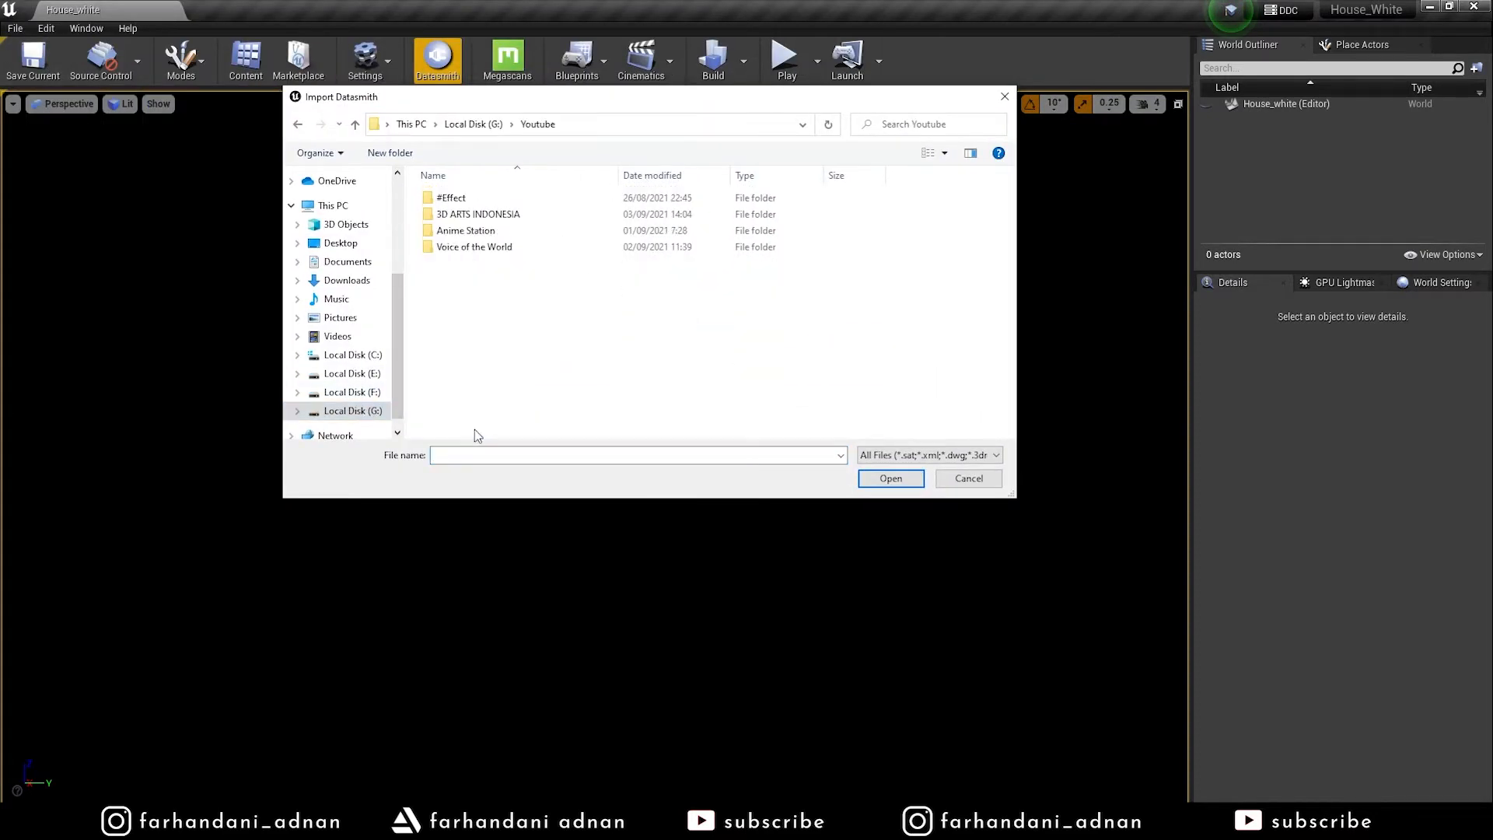
pyautogui.doubleClick(492, 216)
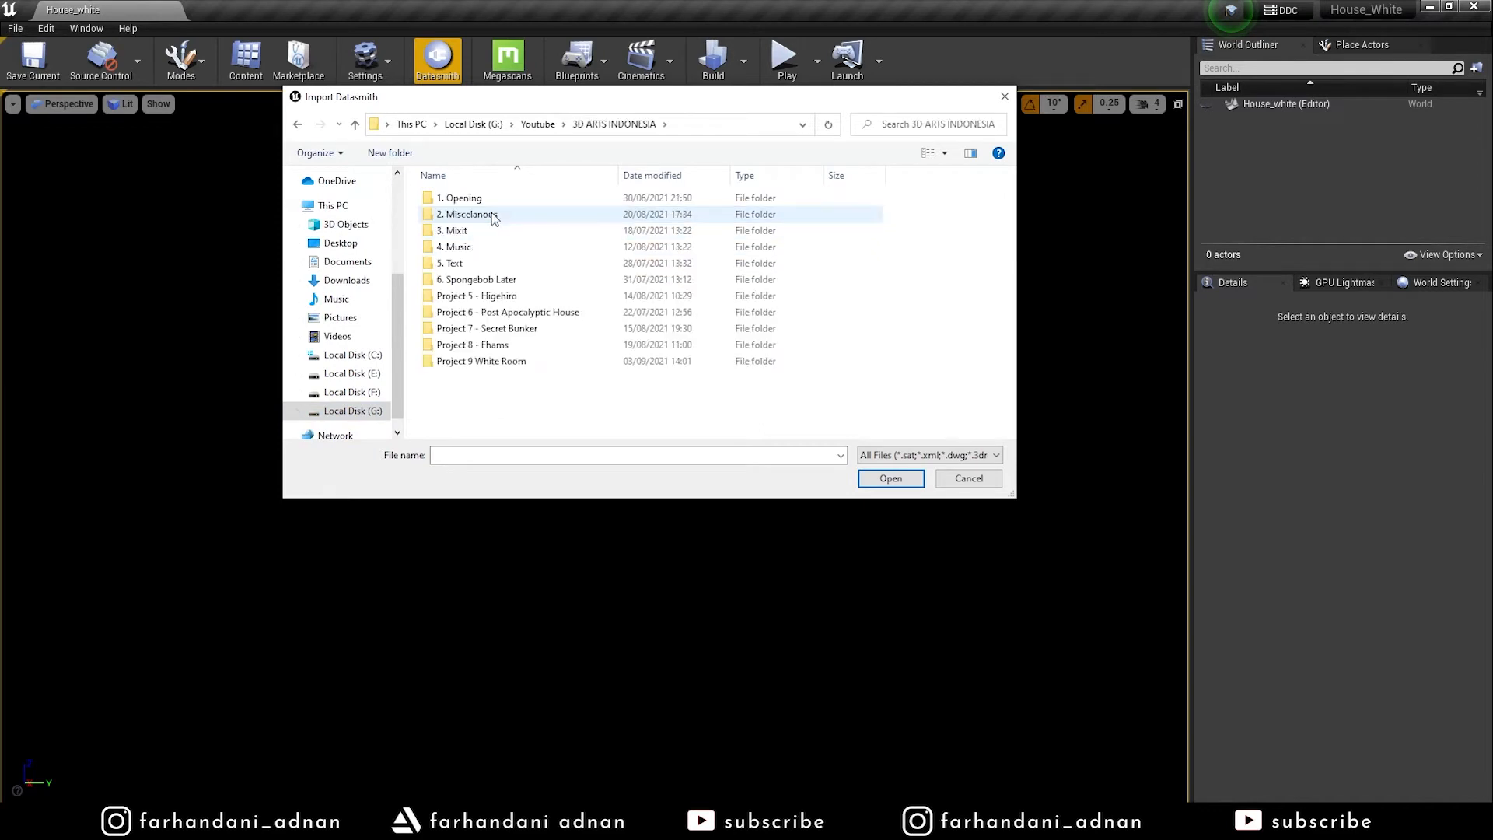
pyautogui.doubleClick(478, 359)
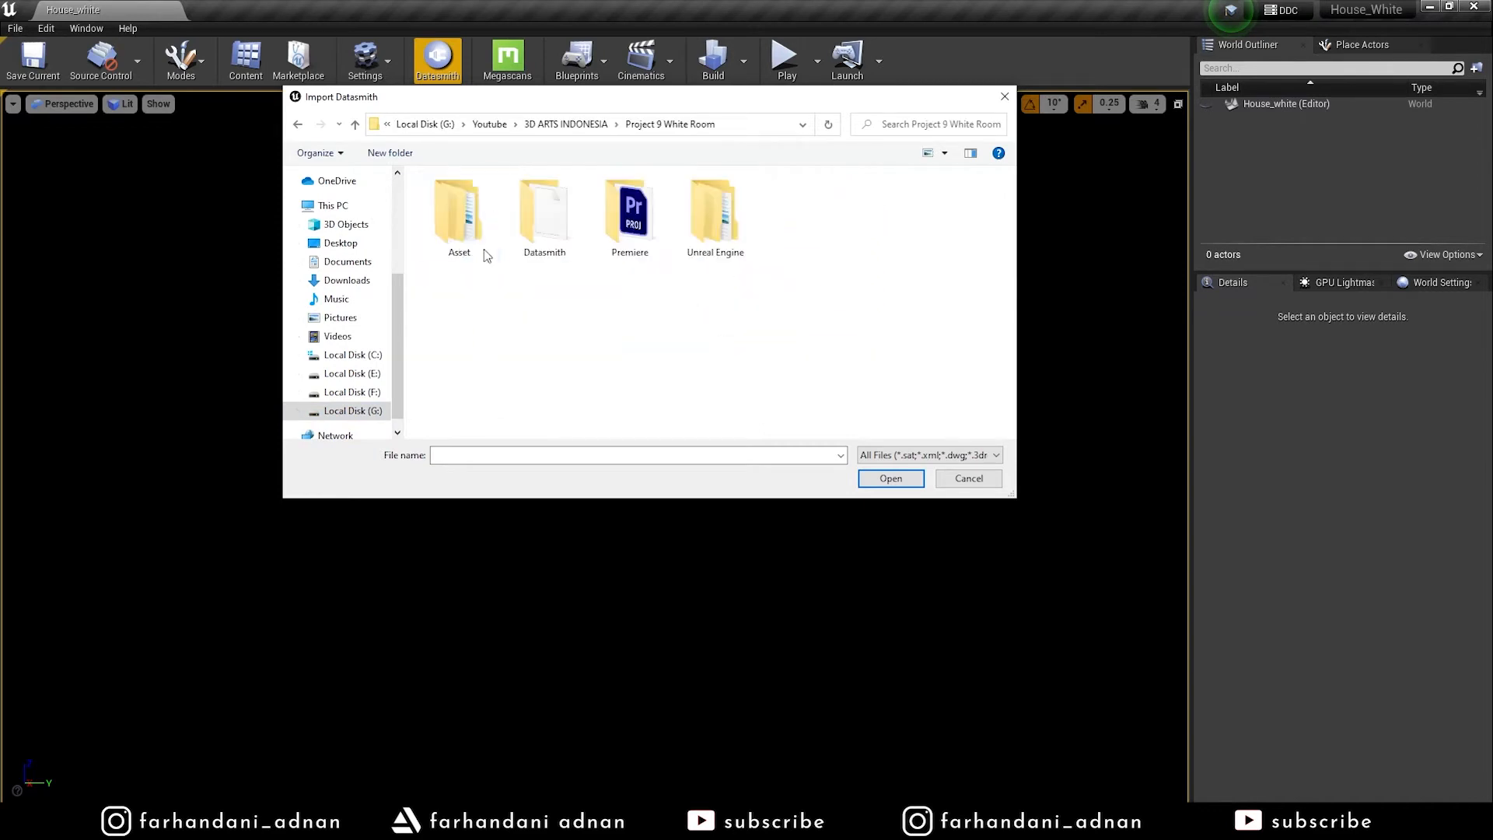
pyautogui.doubleClick(547, 217)
pyautogui.click(456, 219)
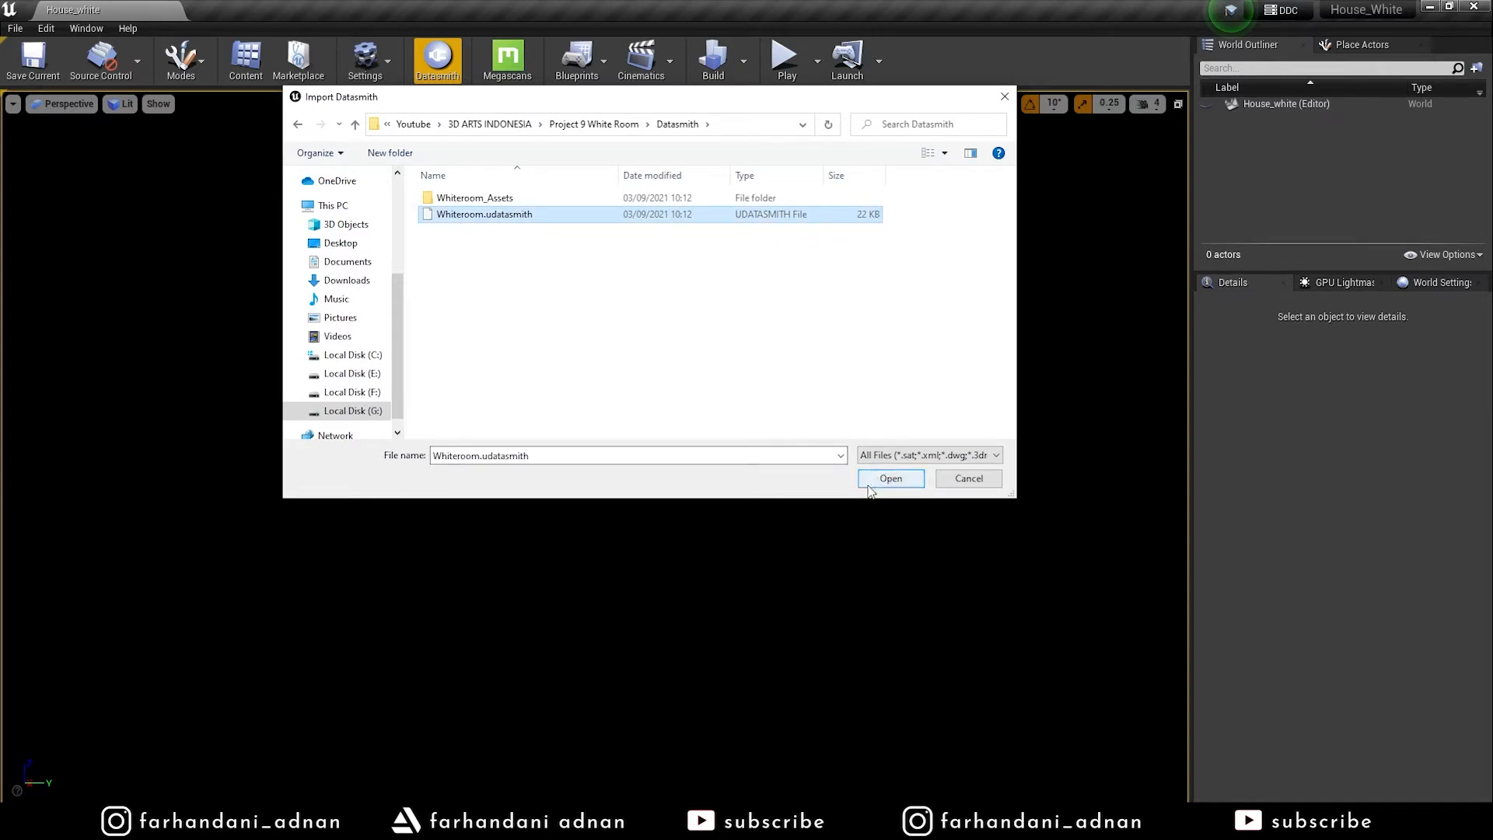
pyautogui.click(890, 478)
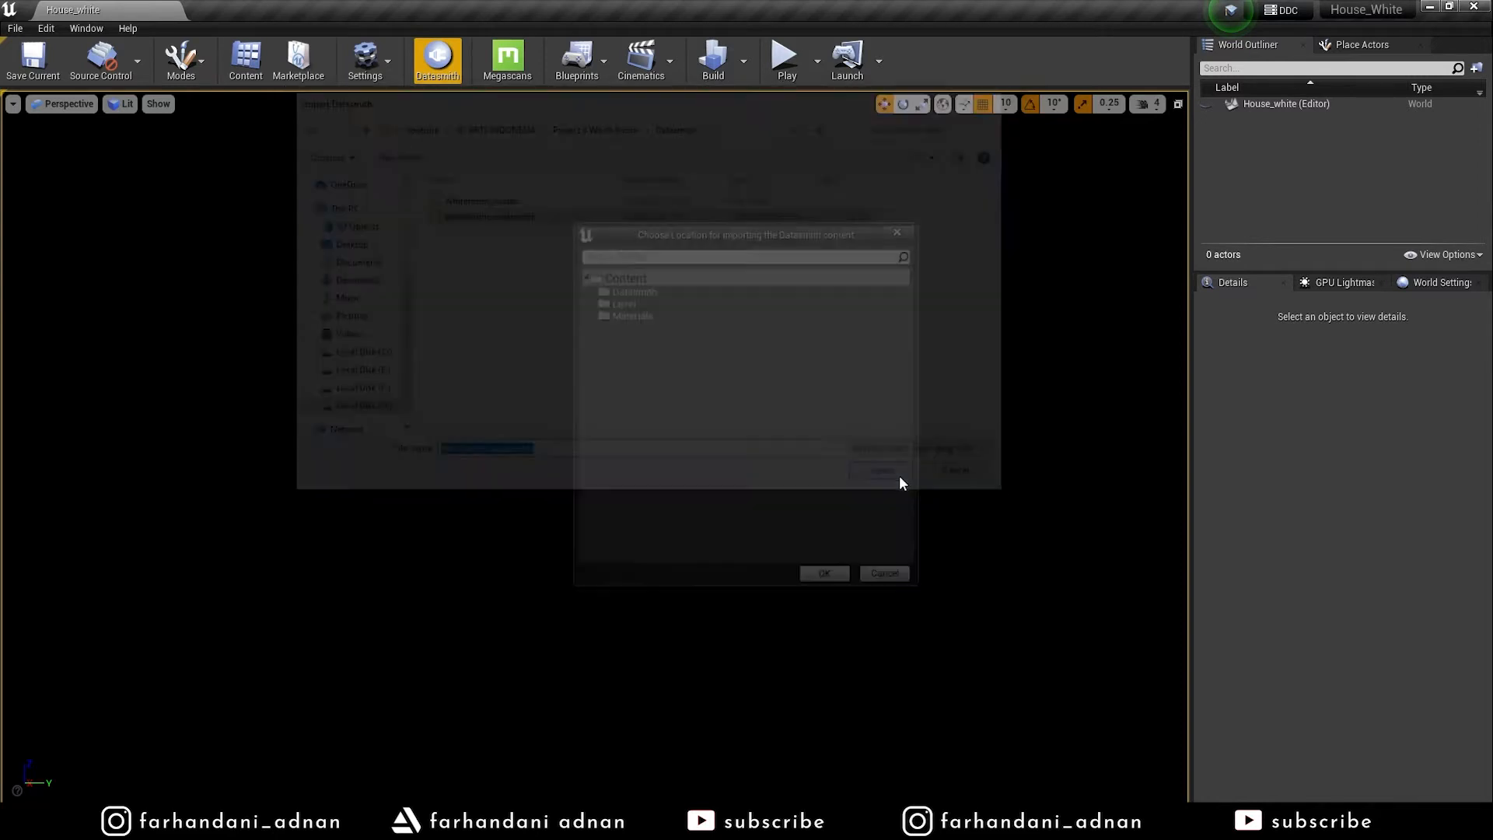
# Import the Whiteroom scene into the Datasmith content folder with Geometry, Materials & Textures, lightmap resolutions 64 to 512 and generated lightmap UVs
pyautogui.click(631, 290)
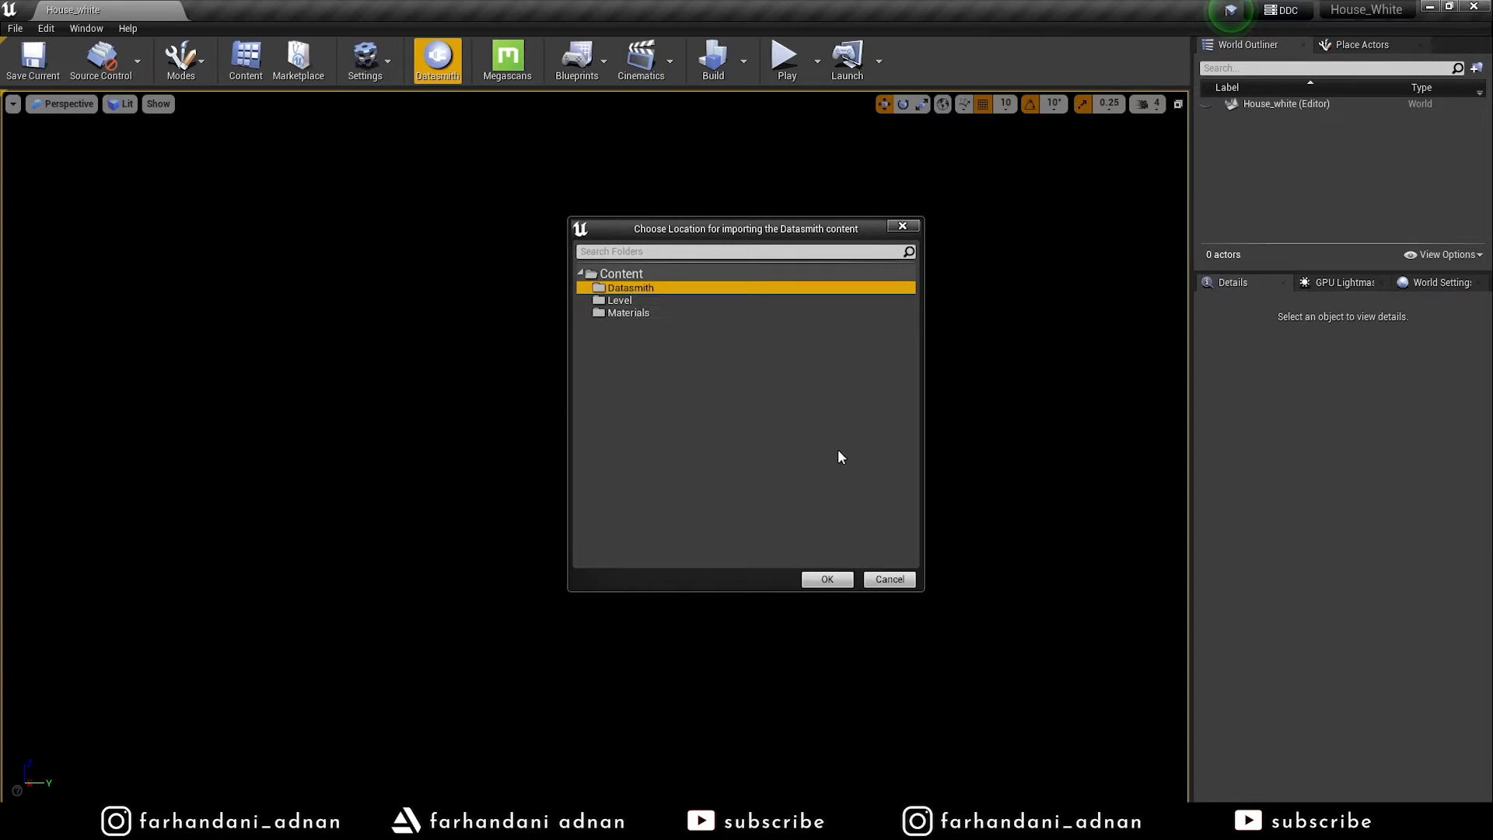
pyautogui.click(828, 580)
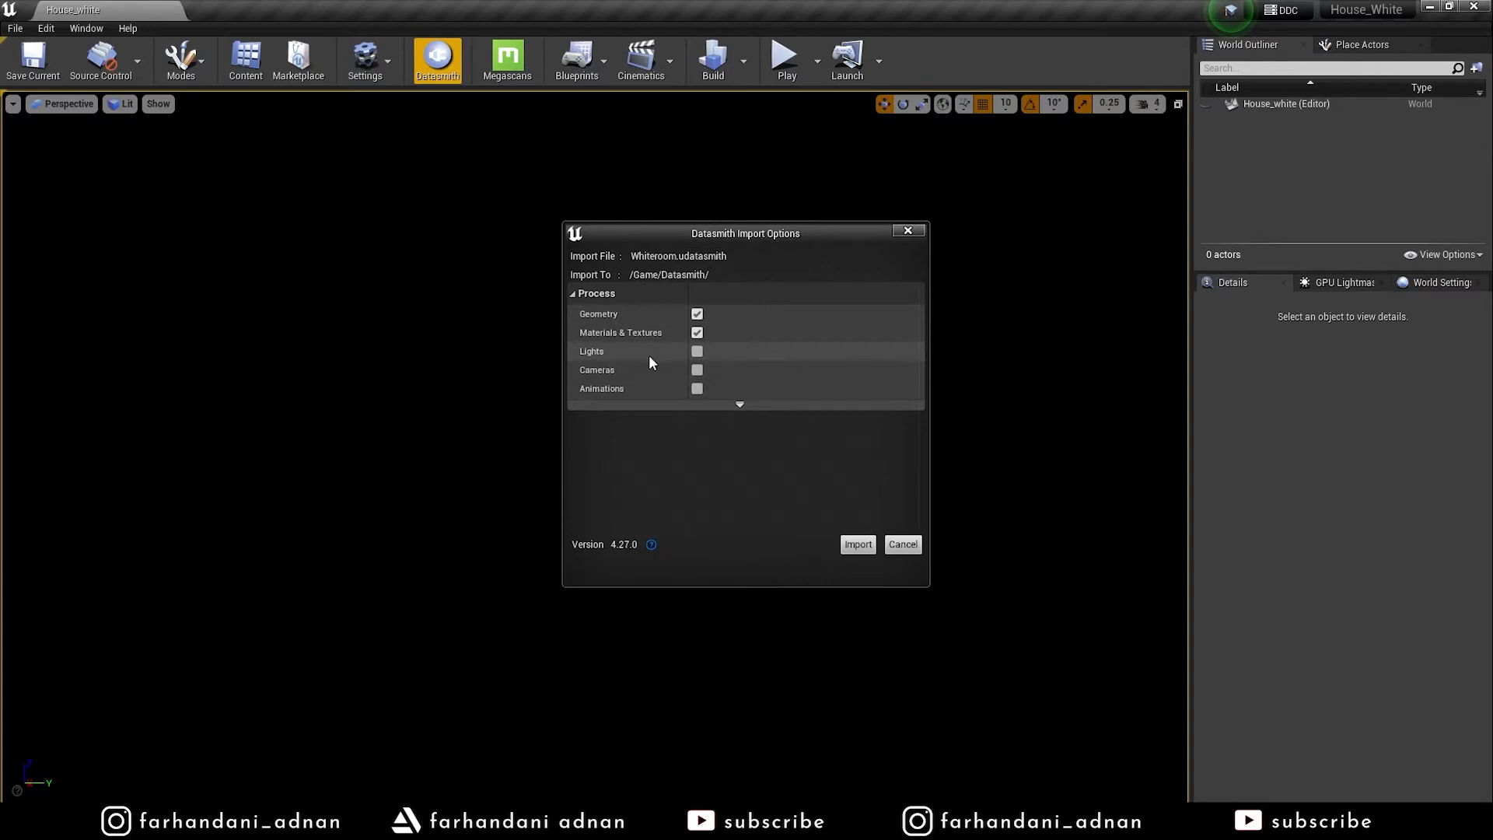
pyautogui.click(739, 405)
pyautogui.click(739, 433)
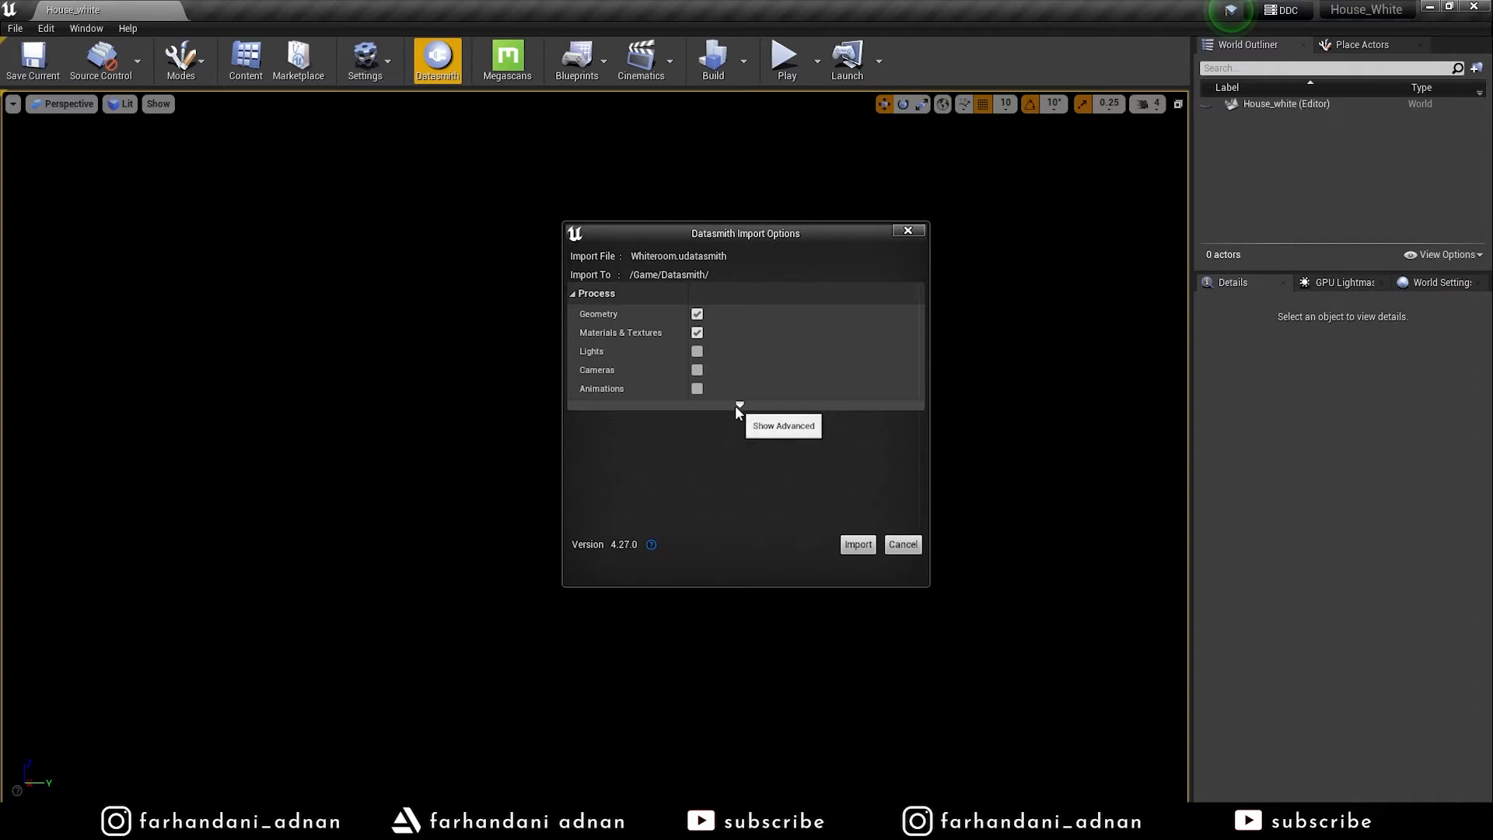
pyautogui.click(739, 405)
pyautogui.click(573, 418)
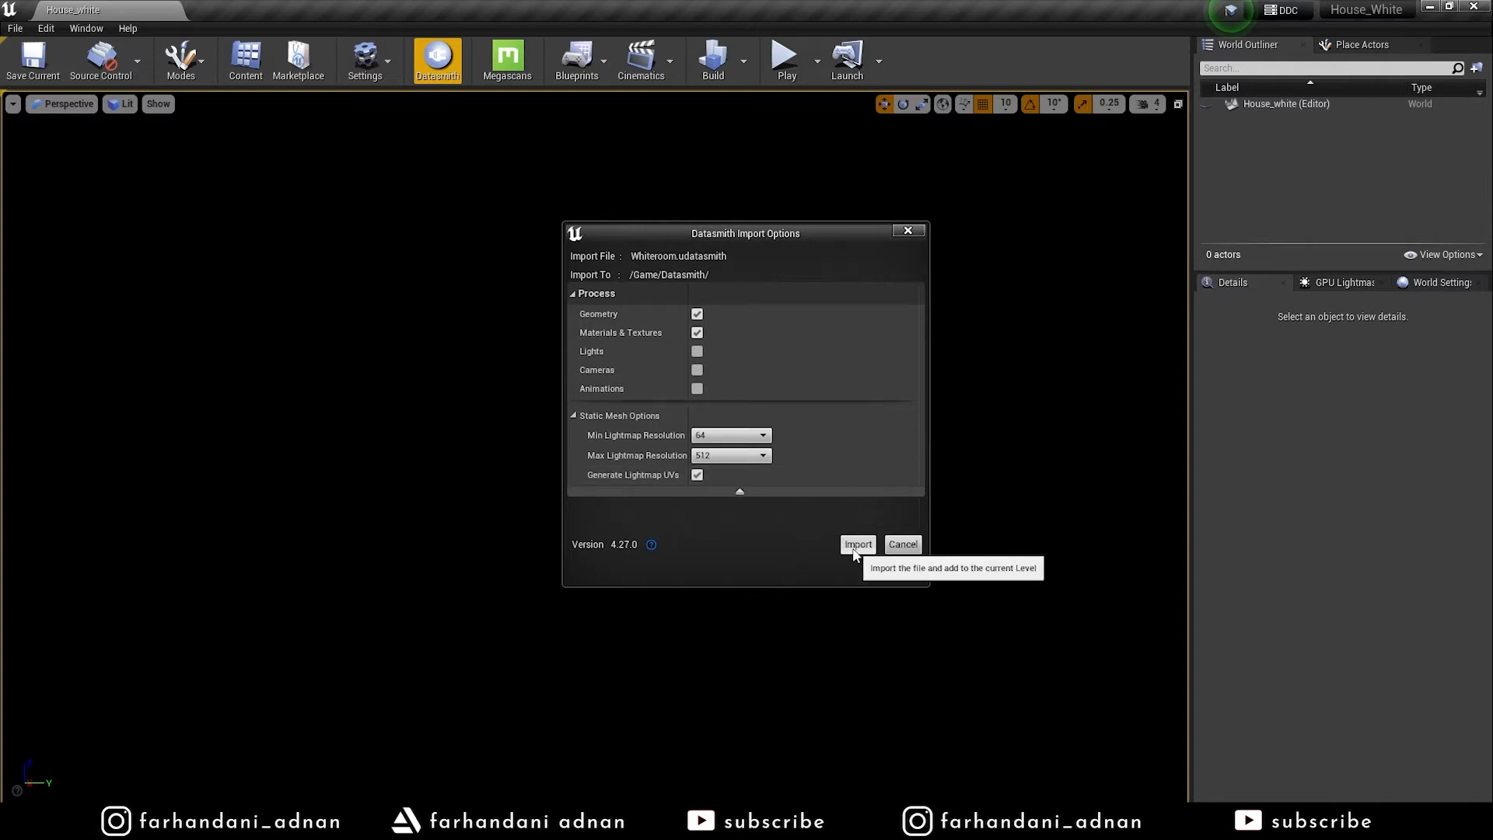
pyautogui.click(857, 545)
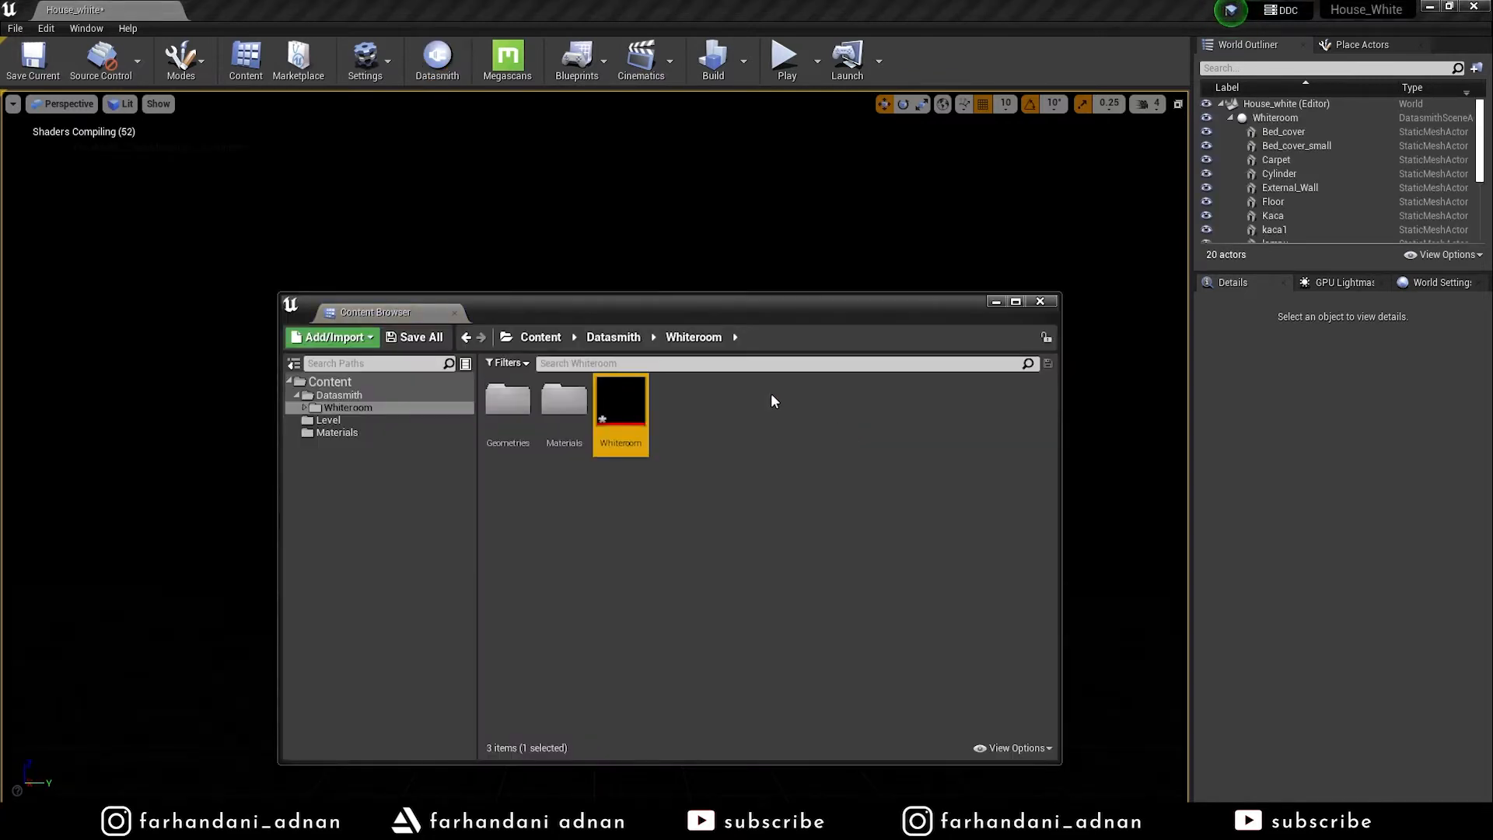
# Save all imported Whiteroom assets and the level, and clear the Content Browser window from the viewport
pyautogui.click(418, 345)
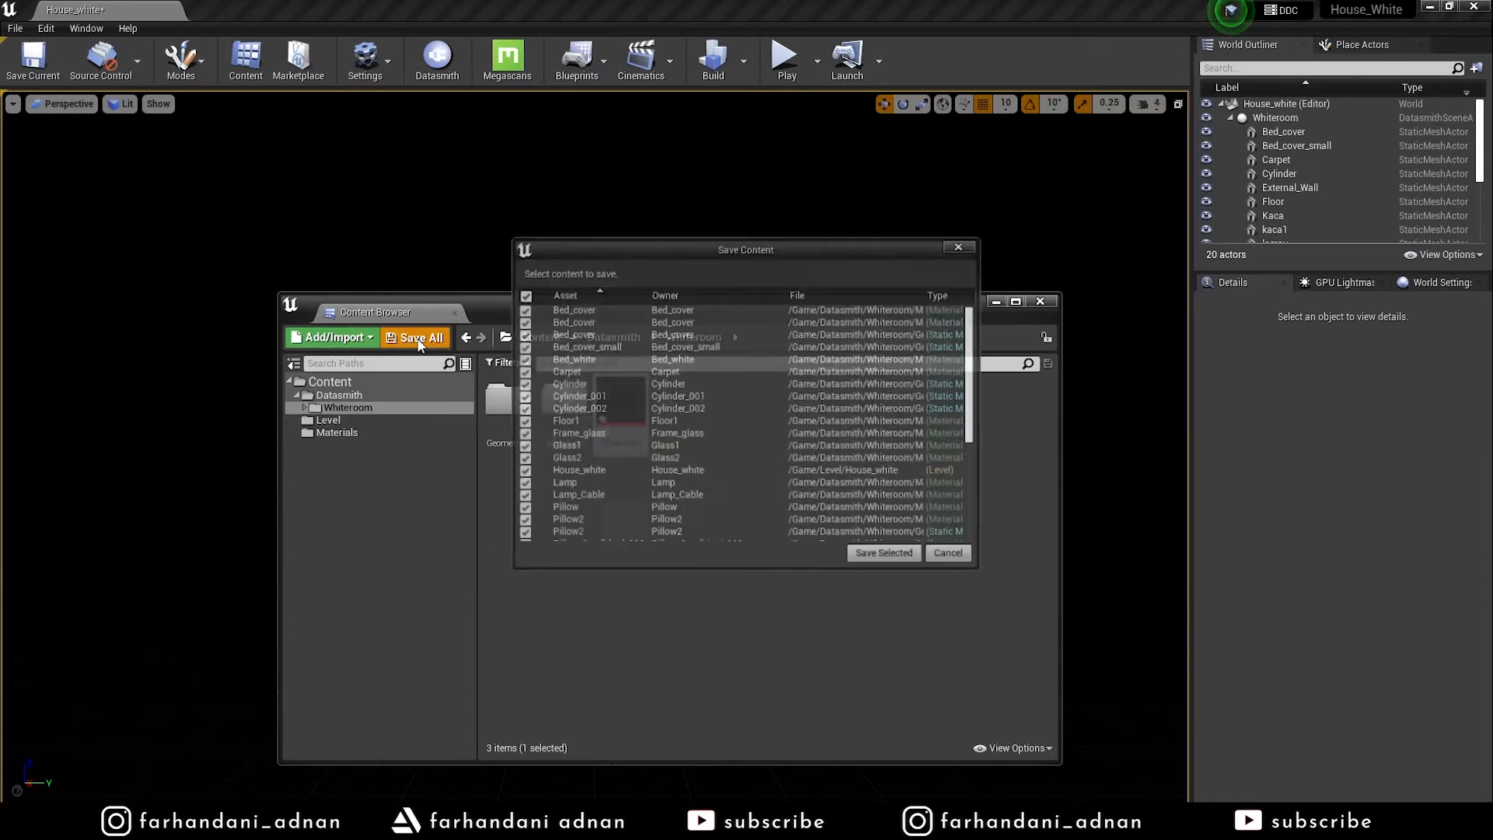
pyautogui.click(891, 553)
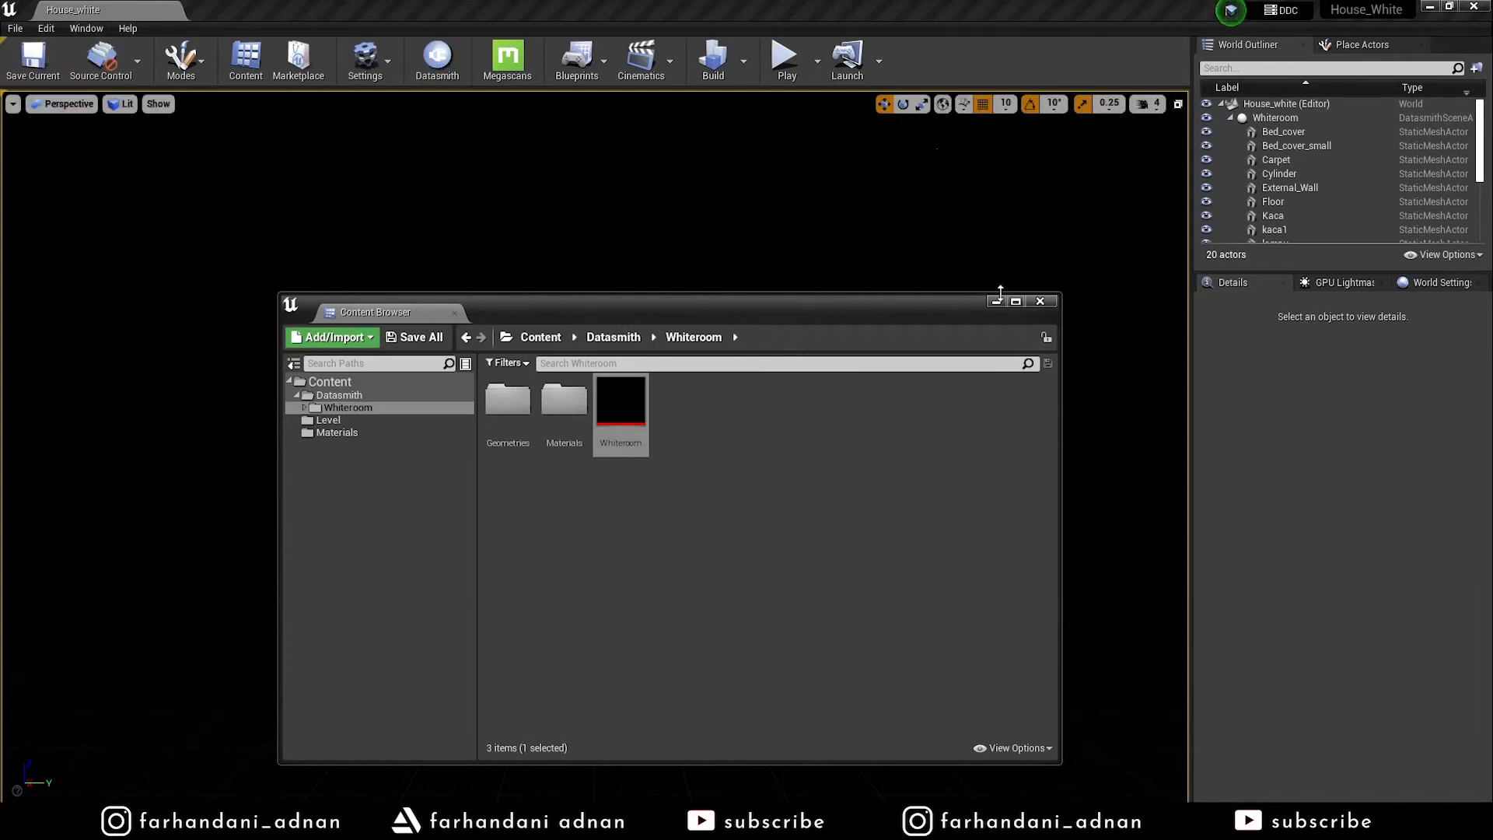
pyautogui.click(997, 301)
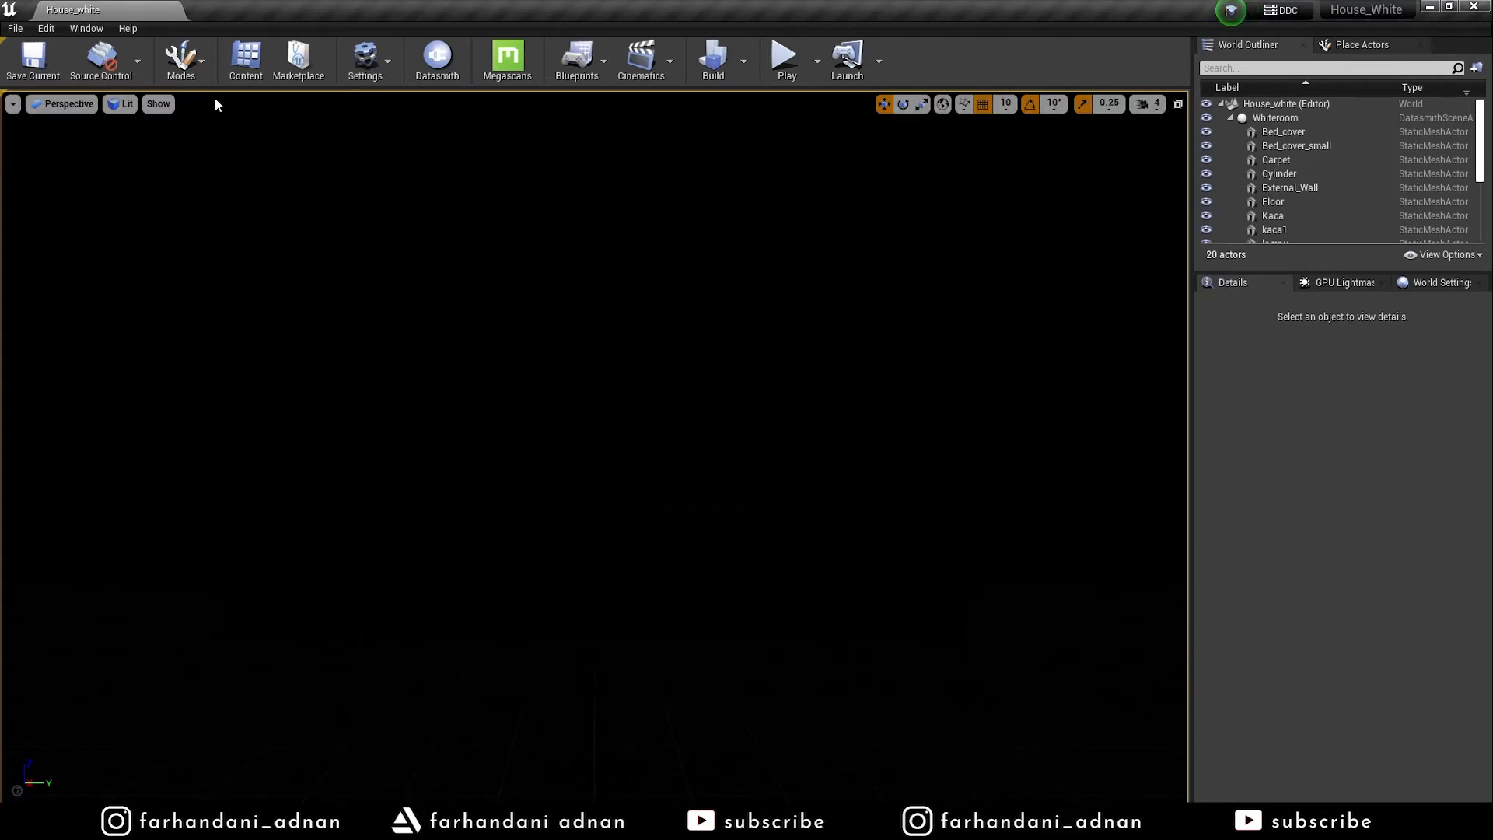
pyautogui.click(245, 62)
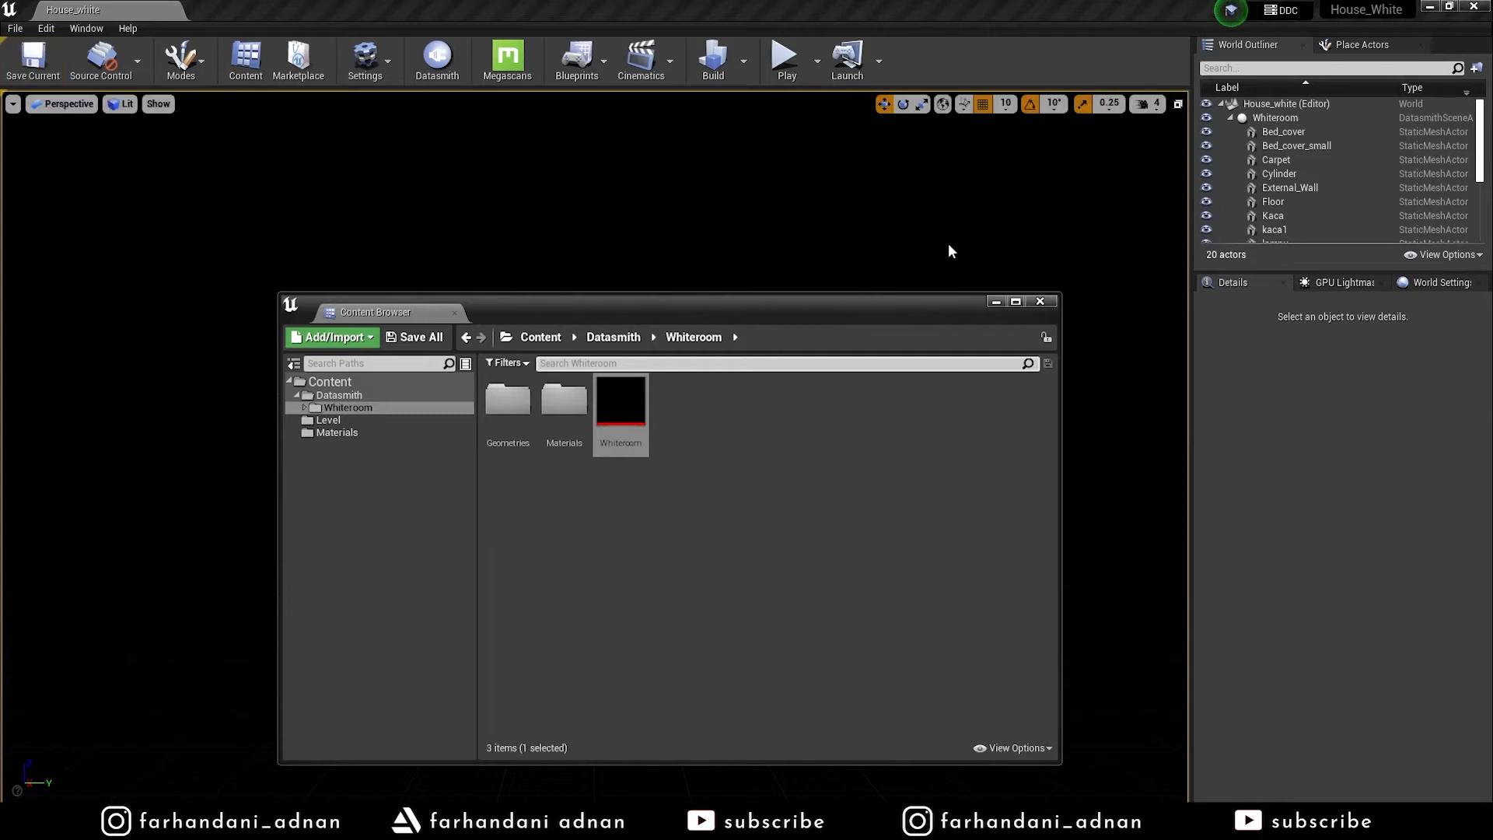
pyautogui.click(1028, 304)
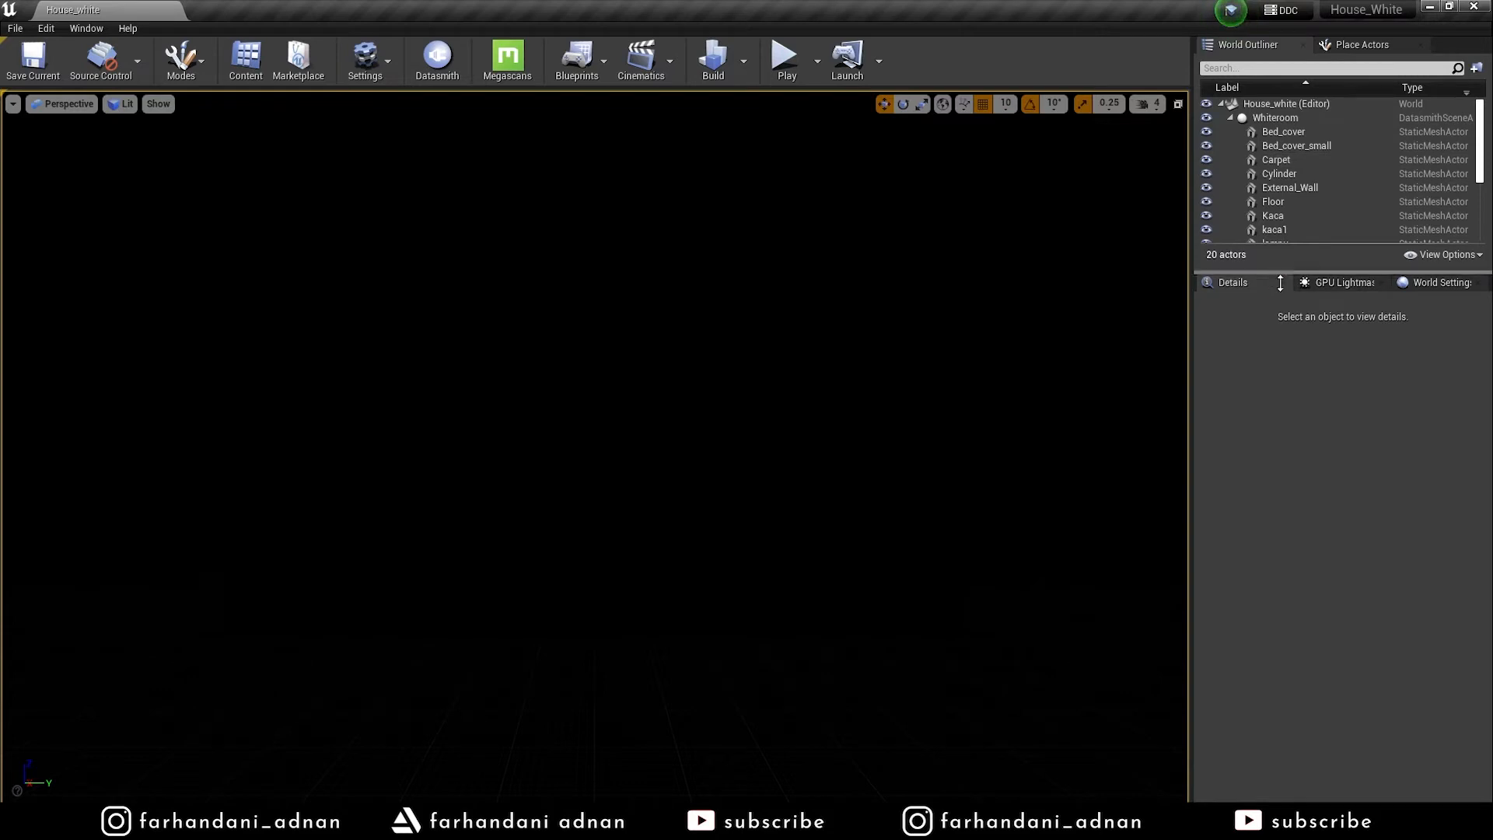
# Enlarge the World Outliner, collapse the Whiteroom actor and create an outliner folder named Datasmith
pyautogui.moveTo(1280, 273); pyautogui.dragTo(1280, 446)
pyautogui.click(1230, 117)
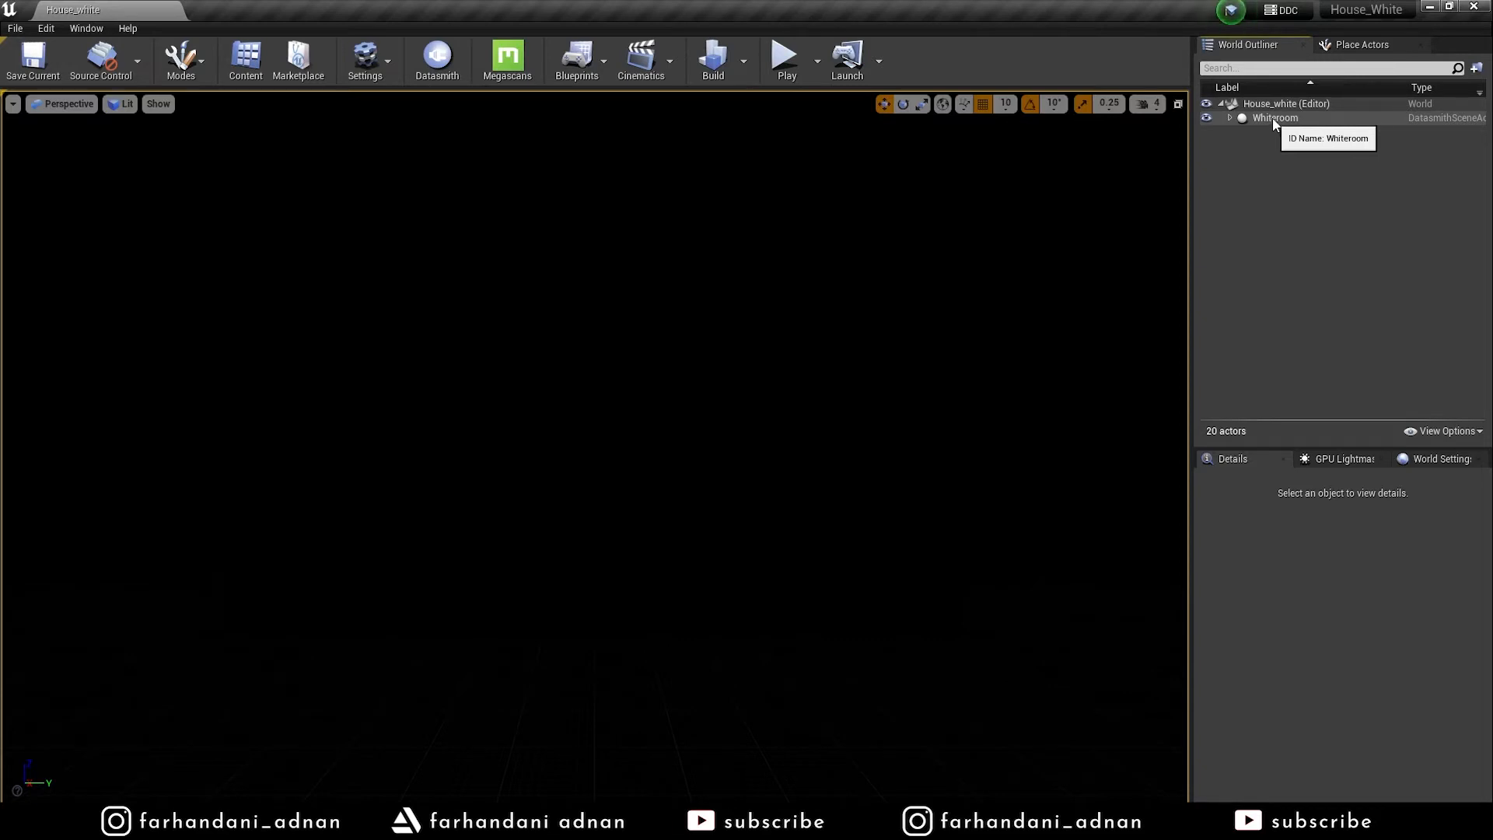
pyautogui.rightClick(1244, 168)
pyautogui.click(1331, 187)
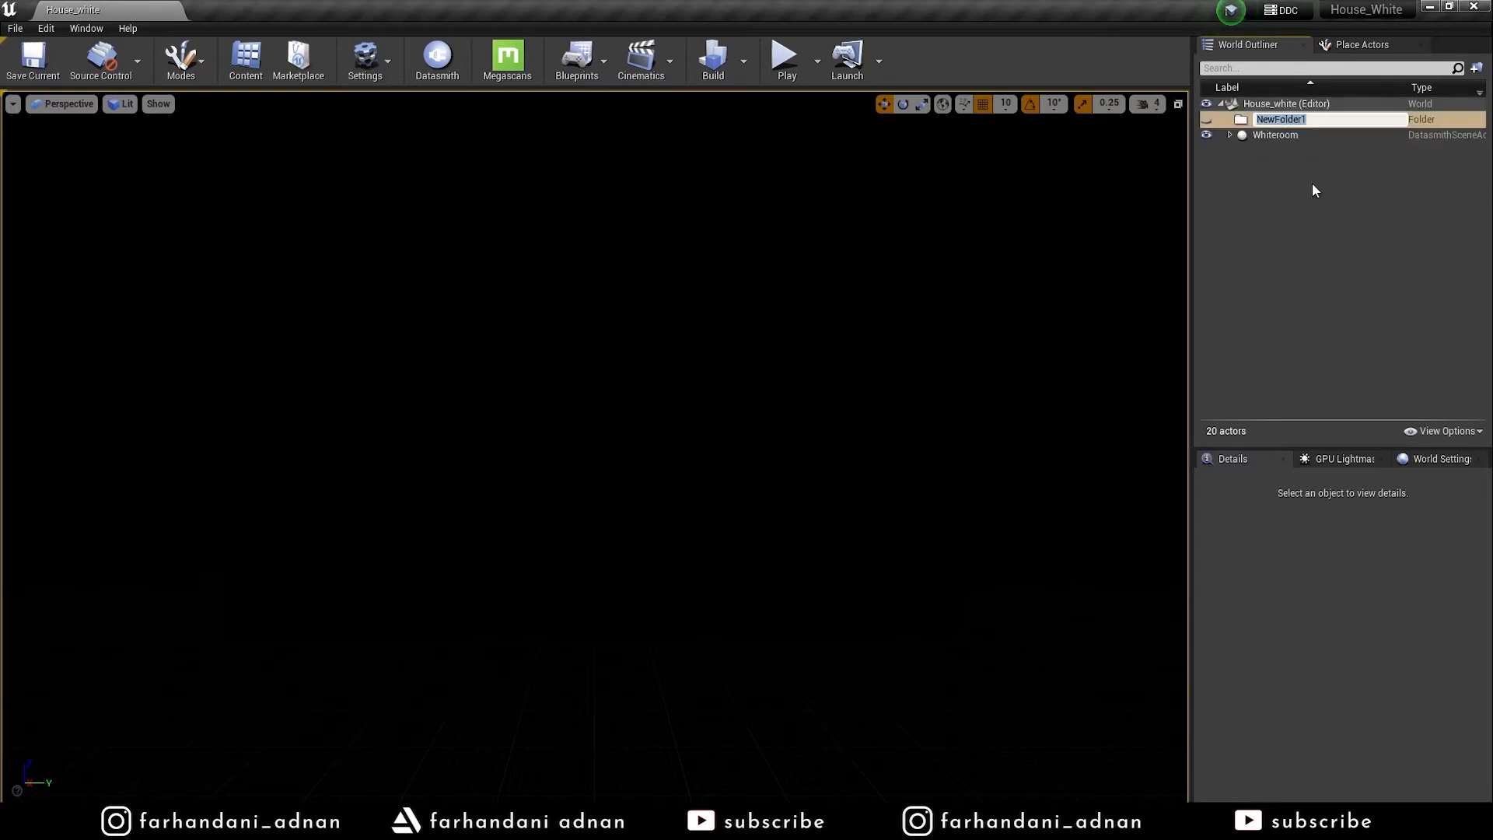
pyautogui.write('Datasmith')
pyautogui.press('Return')
# Create a second World Outliner folder named Misc
pyautogui.rightClick(1313, 185)
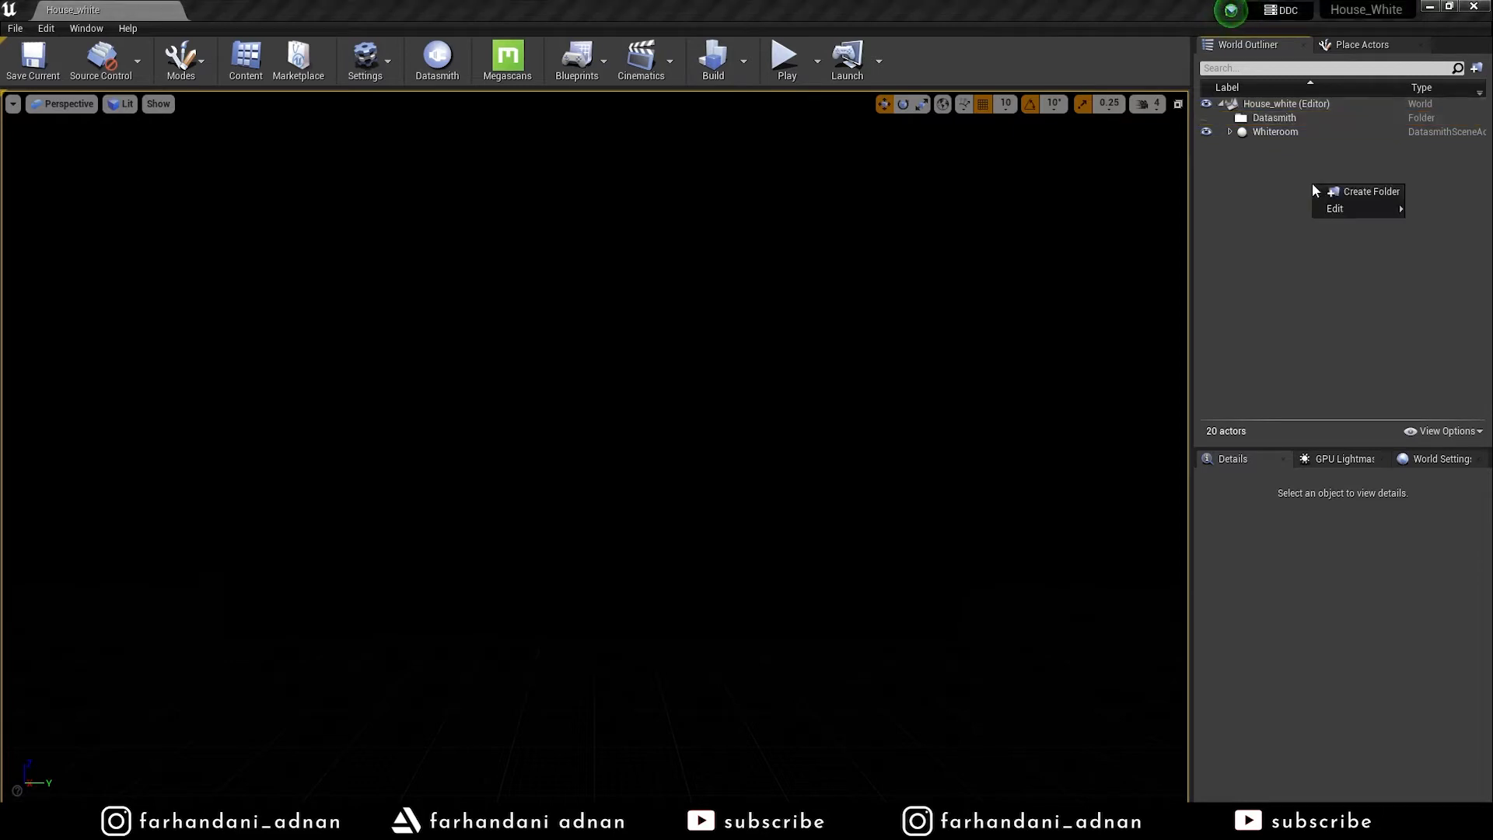
pyautogui.click(1354, 191)
pyautogui.write('Mis')
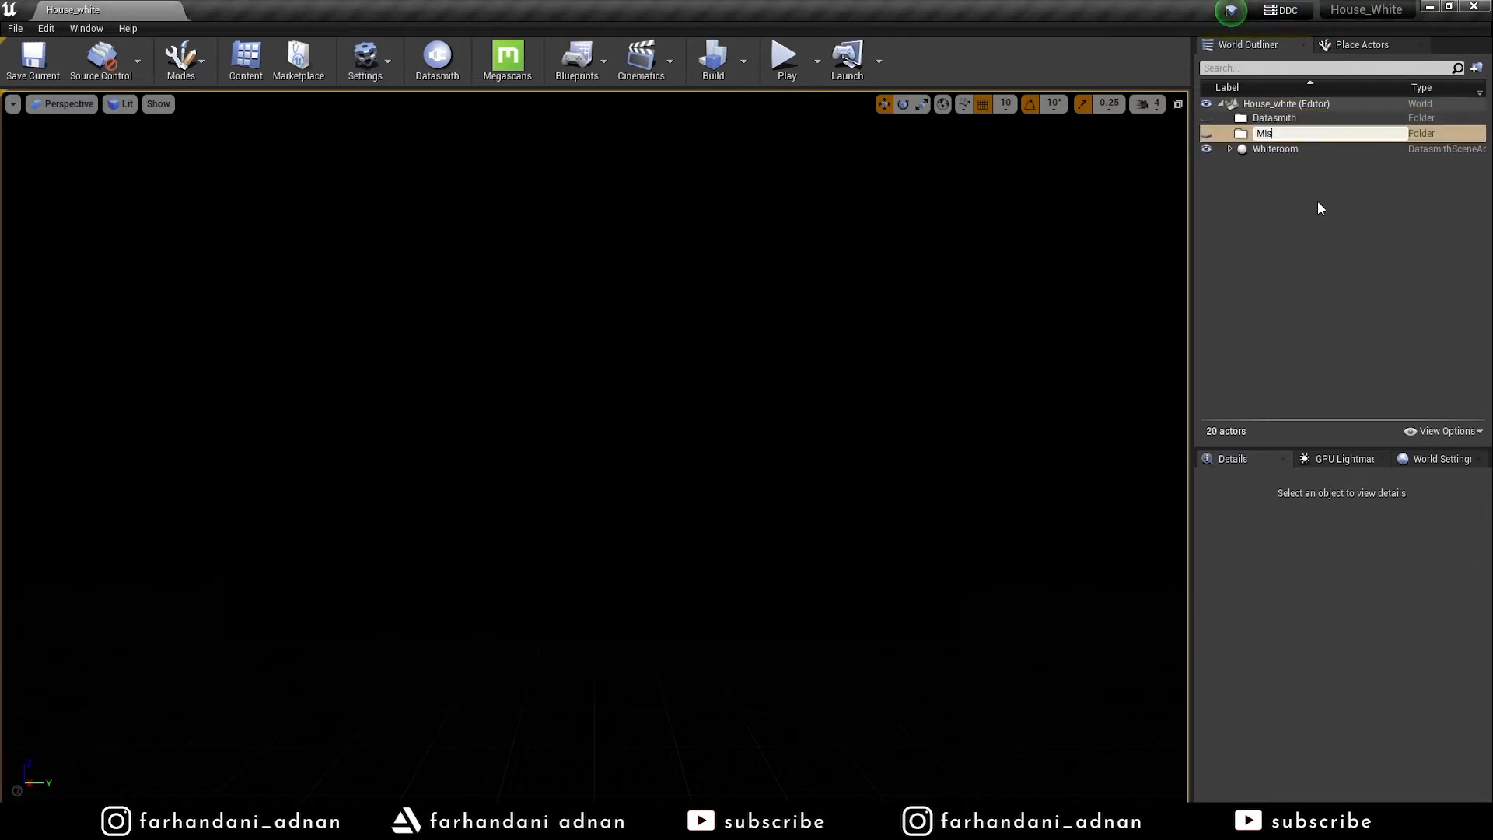
pyautogui.write('cellan')
pyautogui.press('BackSpace')
pyautogui.press('BackSpace')
pyautogui.press('BackSpace')
pyautogui.press('BackSpace')
pyautogui.press('BackSpace')
pyautogui.press('BackSpace')
pyautogui.press('BackSpace')
pyautogui.press('BackSpace')
pyautogui.write('isc')
pyautogui.press('Return')
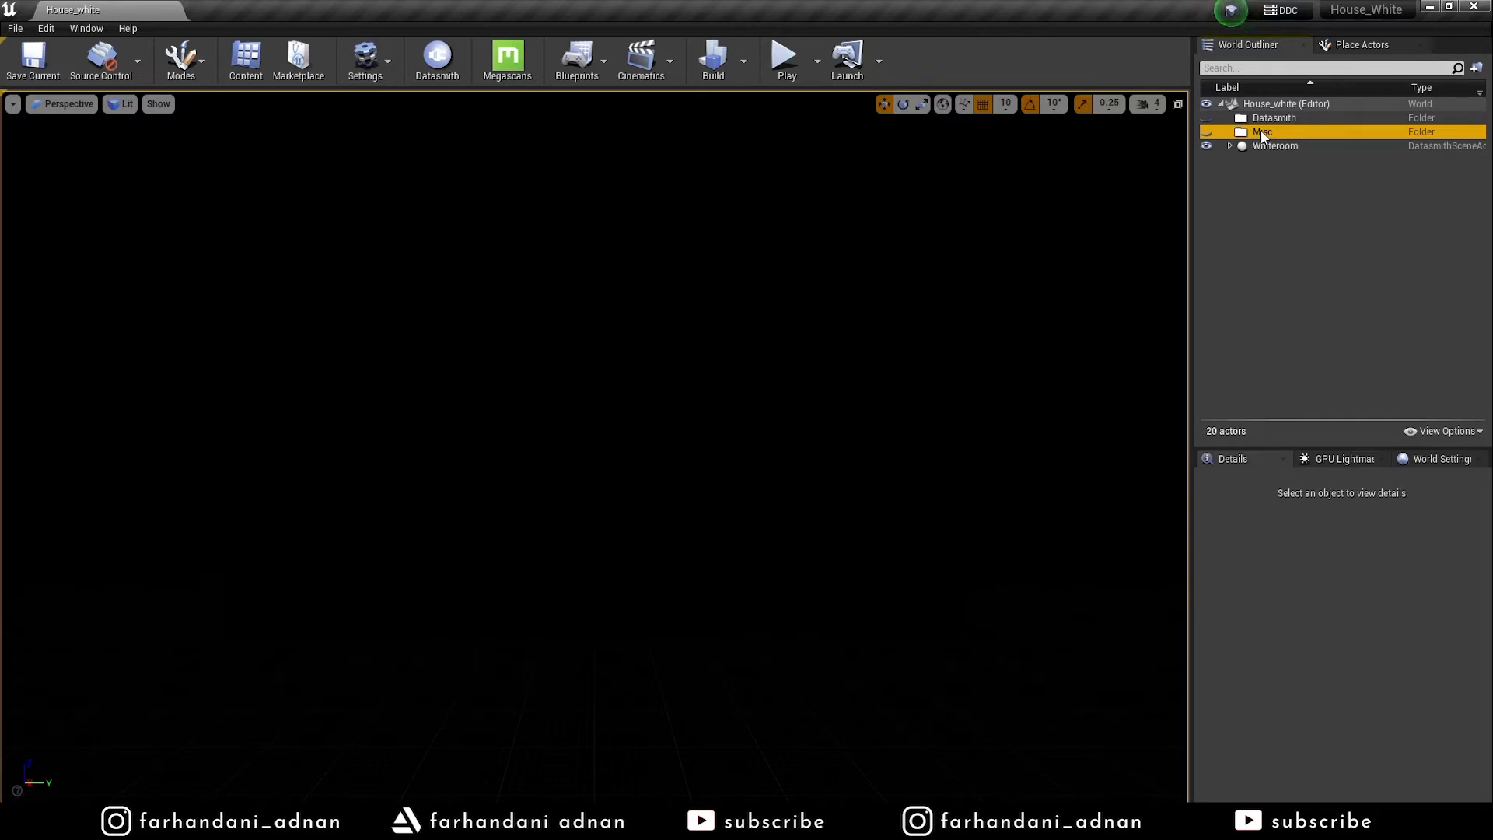
# Move the Whiteroom actor into the Datasmith folder in the World Outliner and select the Misc folder
pyautogui.moveTo(1276, 146)
pyautogui.mouseDown()
pyautogui.moveTo(1296, 120)
pyautogui.moveTo(1279, 146)
pyautogui.moveTo(1280, 121)
pyautogui.mouseUp()
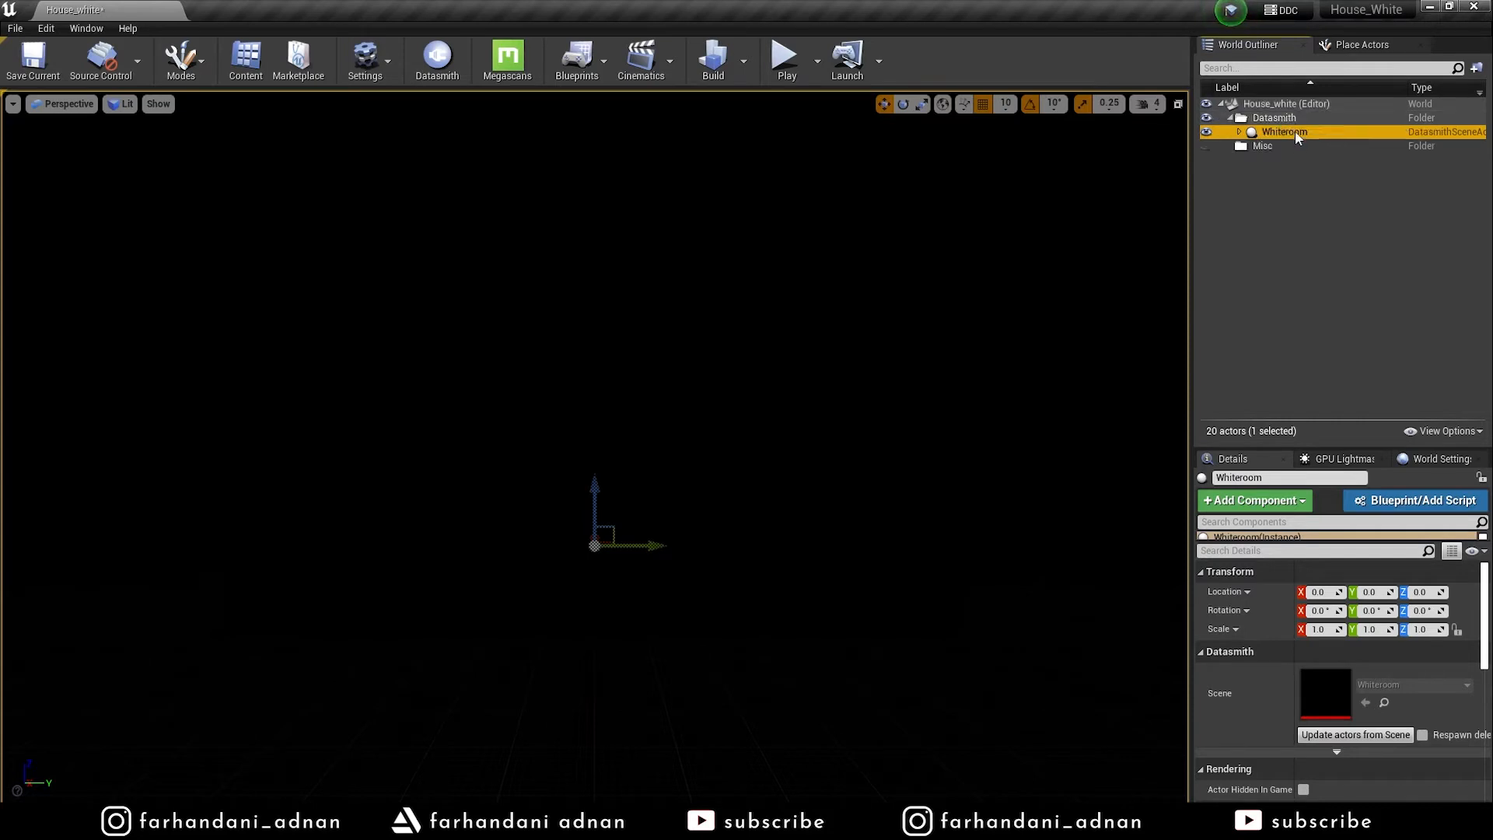
pyautogui.click(1318, 198)
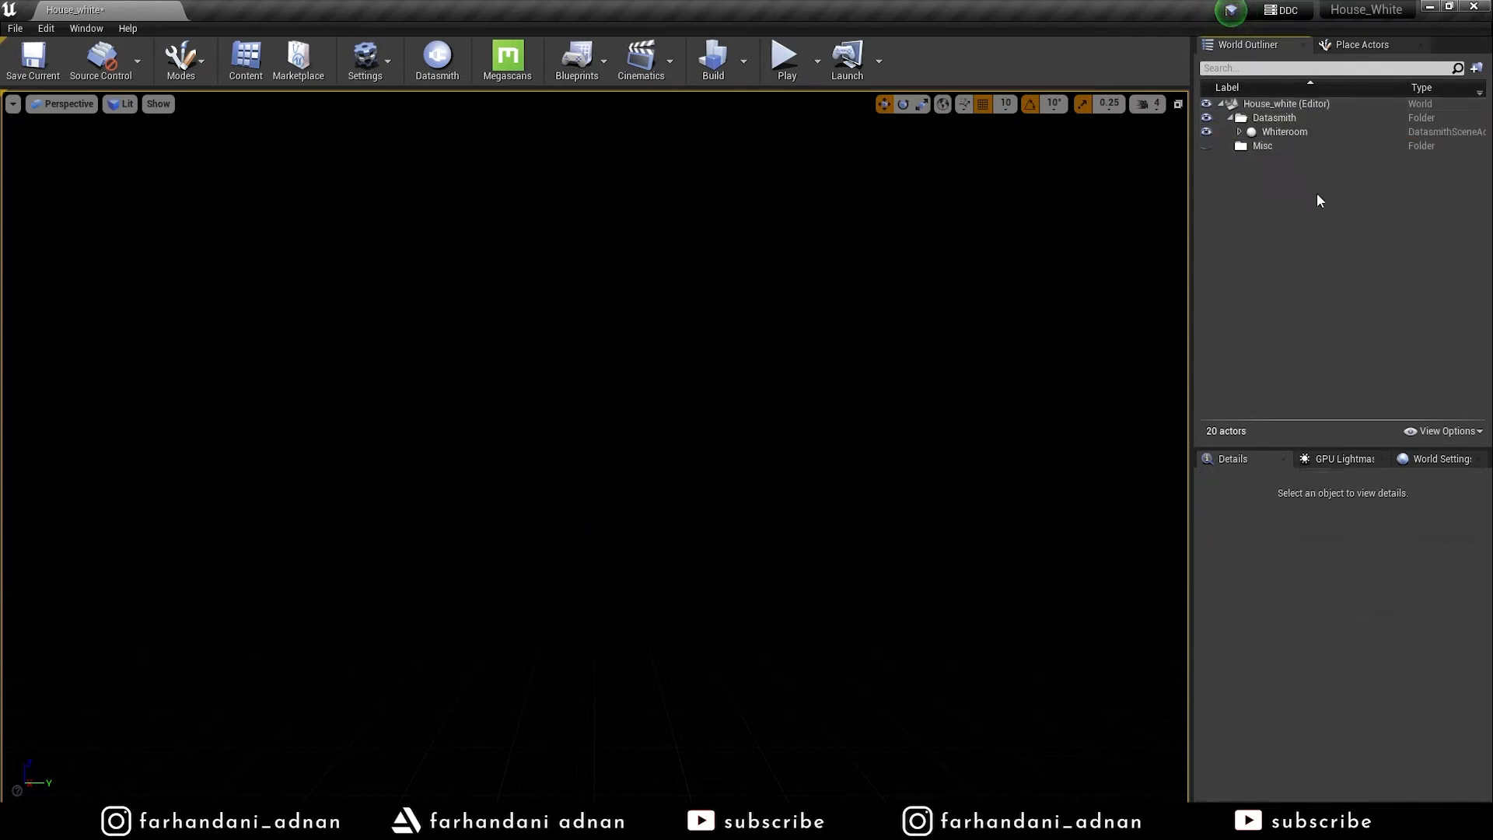
pyautogui.click(1262, 147)
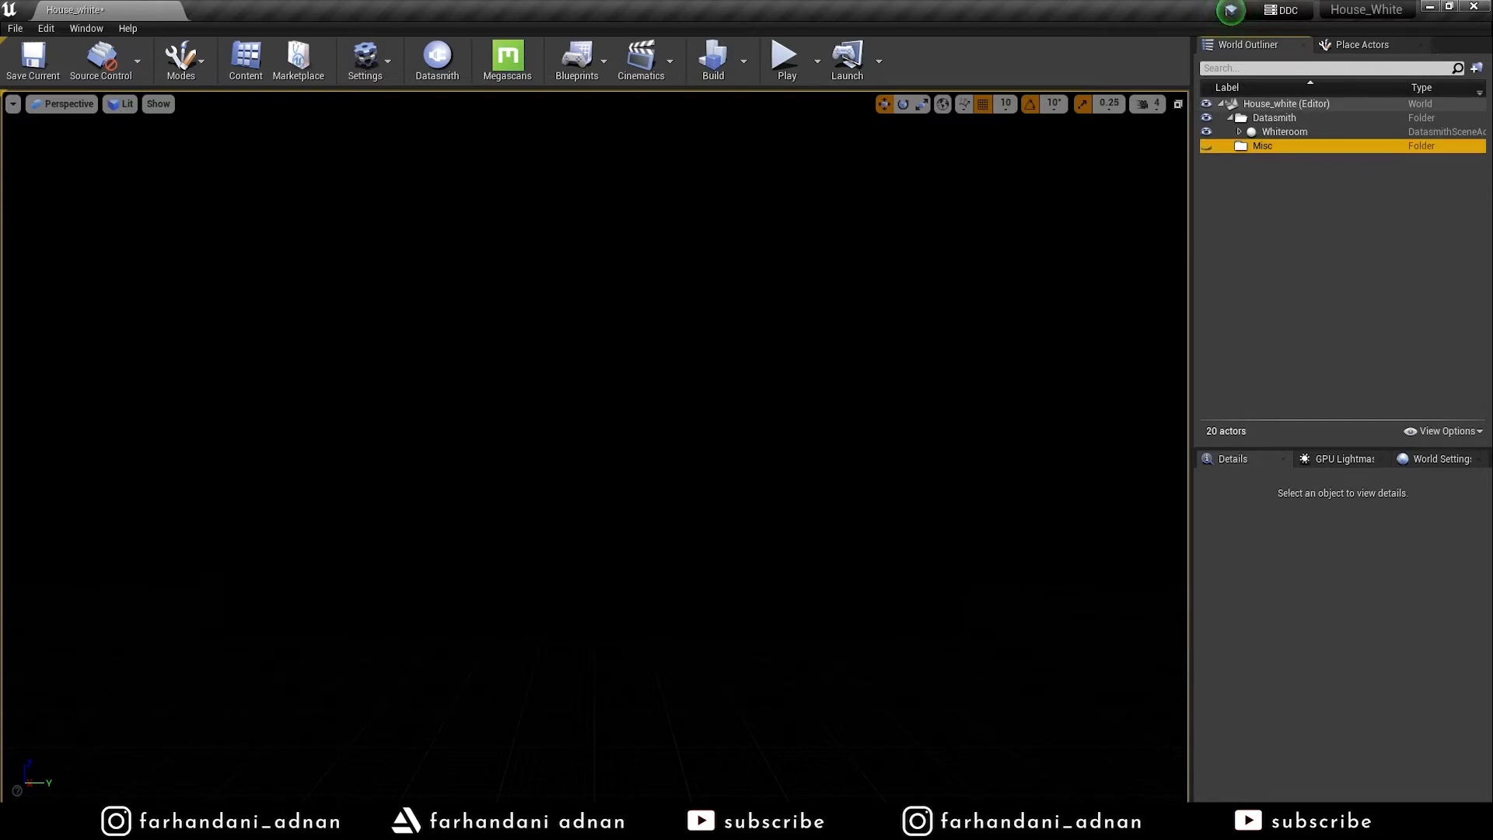
# Examine the placeable actor classes by searching for "direc" and browsing the Lights, Cinematic, Volumes, All Classes, Recently Placed and Basic categories
pyautogui.click(1367, 45)
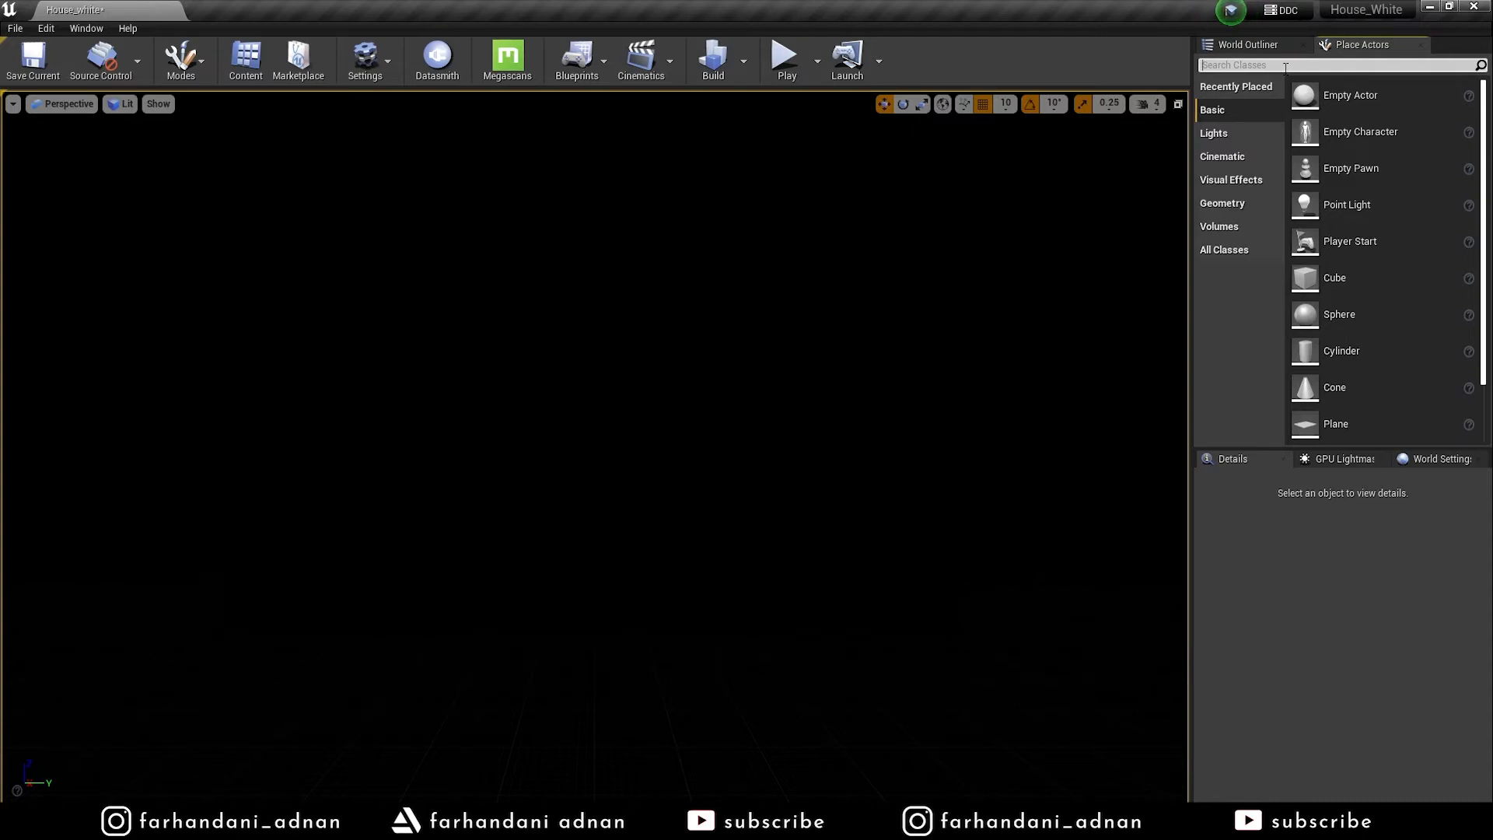
pyautogui.click(1221, 134)
pyautogui.click(1229, 104)
pyautogui.click(1237, 64)
pyautogui.write('direc')
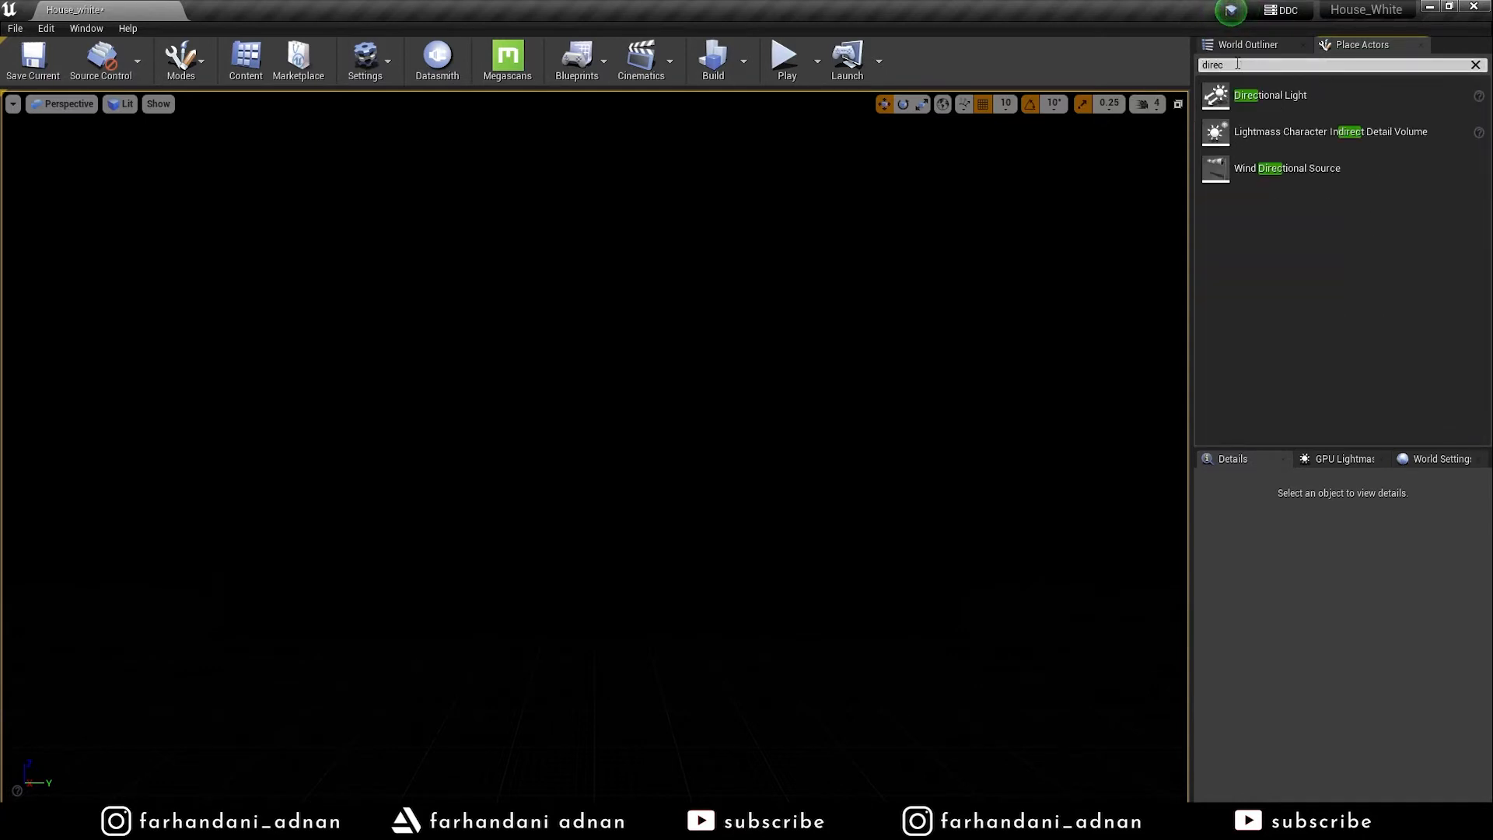
pyautogui.click(1477, 65)
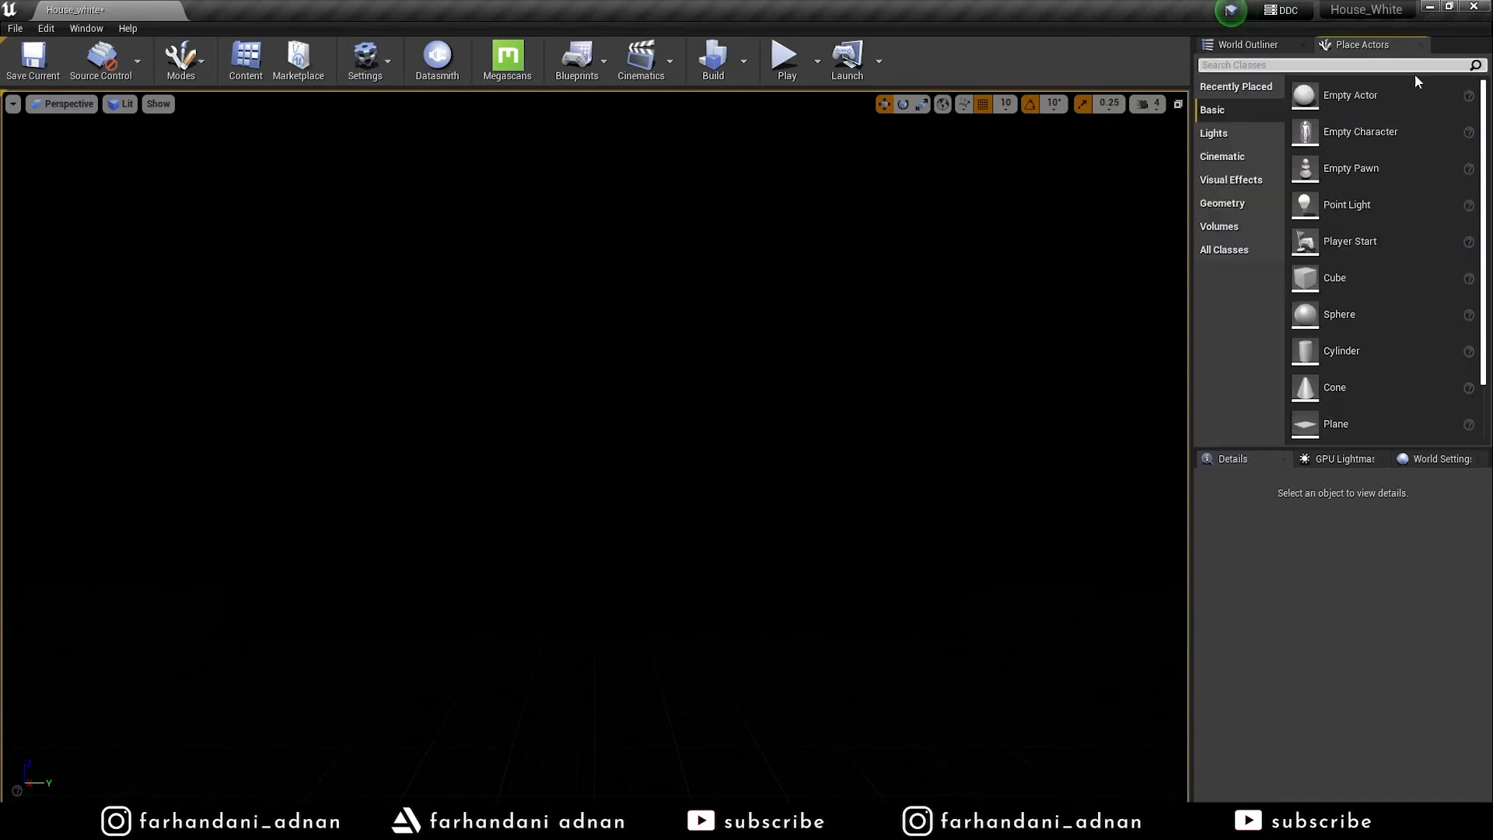
pyautogui.click(1212, 136)
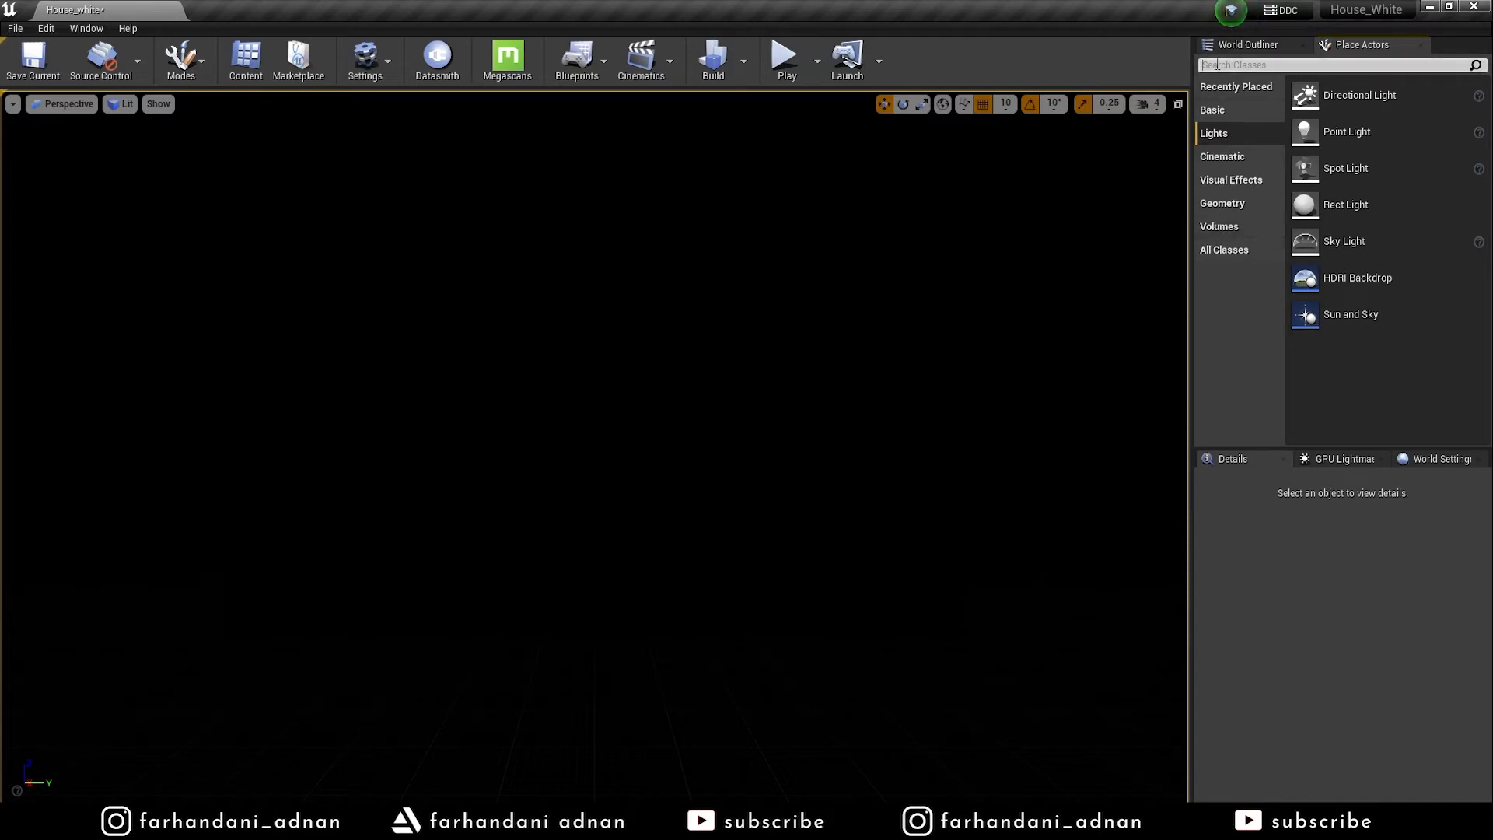
pyautogui.click(1237, 163)
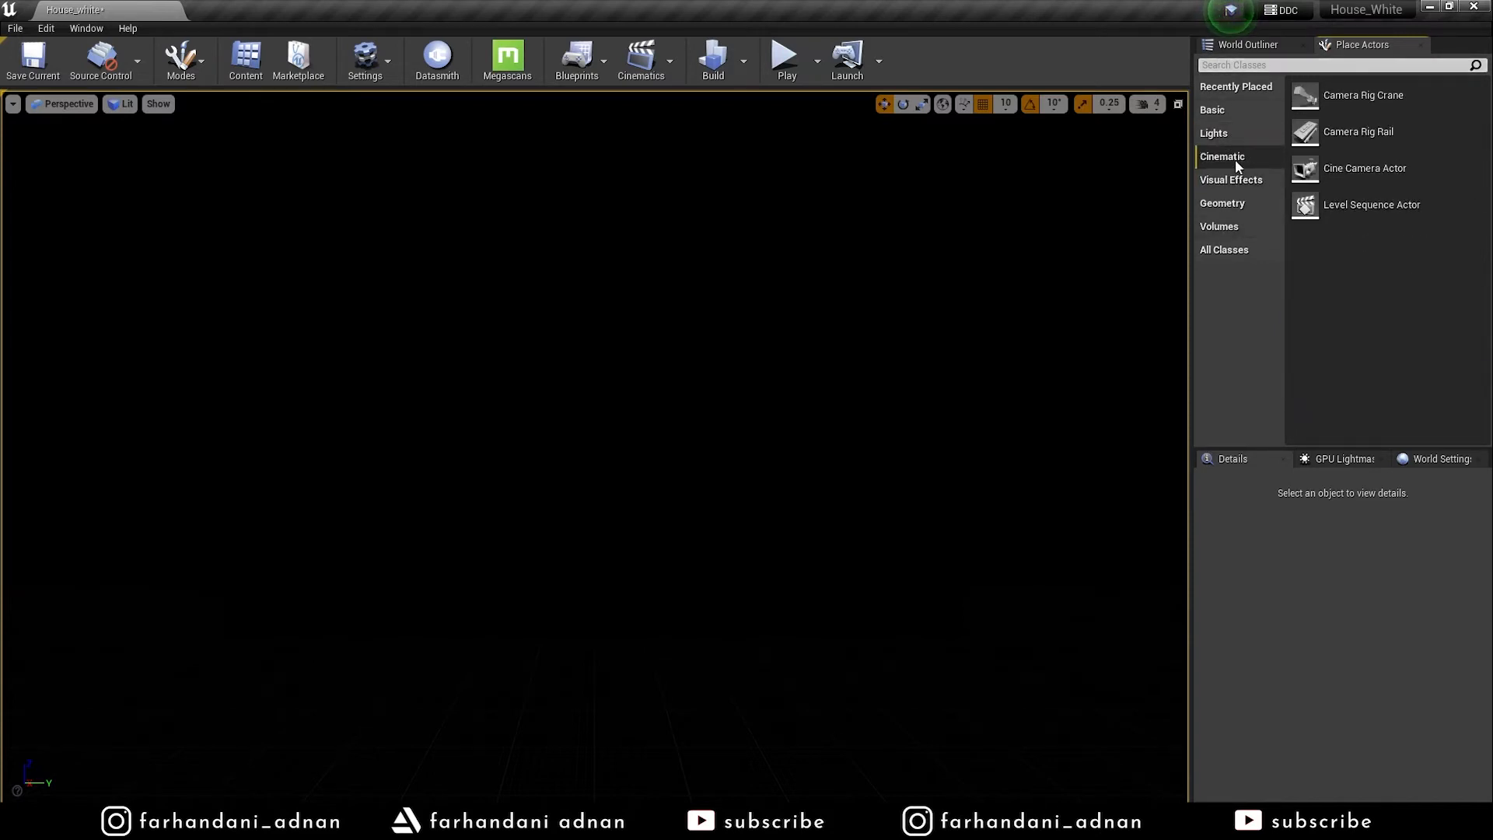
pyautogui.click(1228, 227)
pyautogui.click(1233, 251)
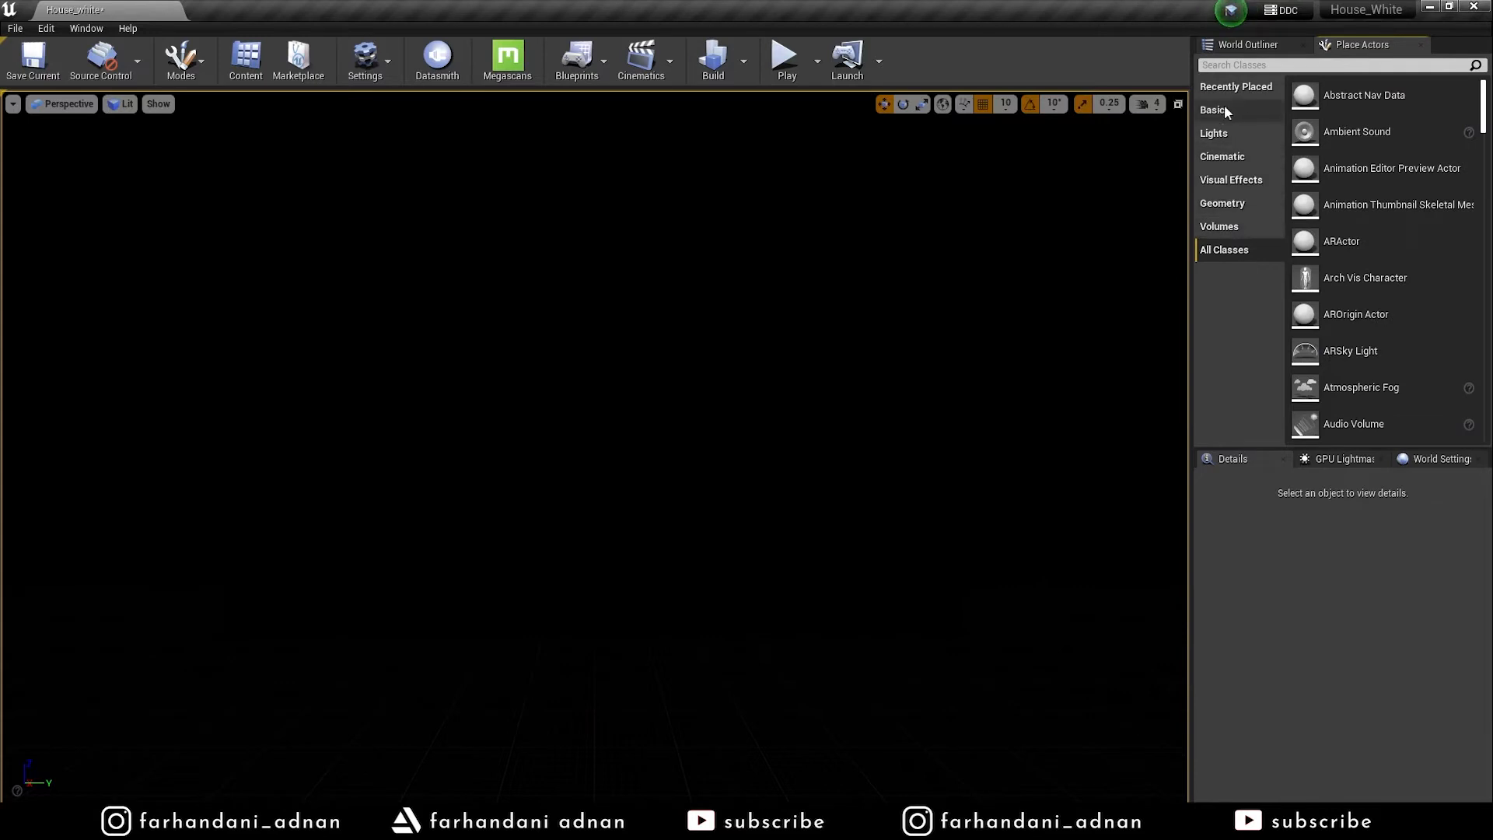
pyautogui.click(1235, 87)
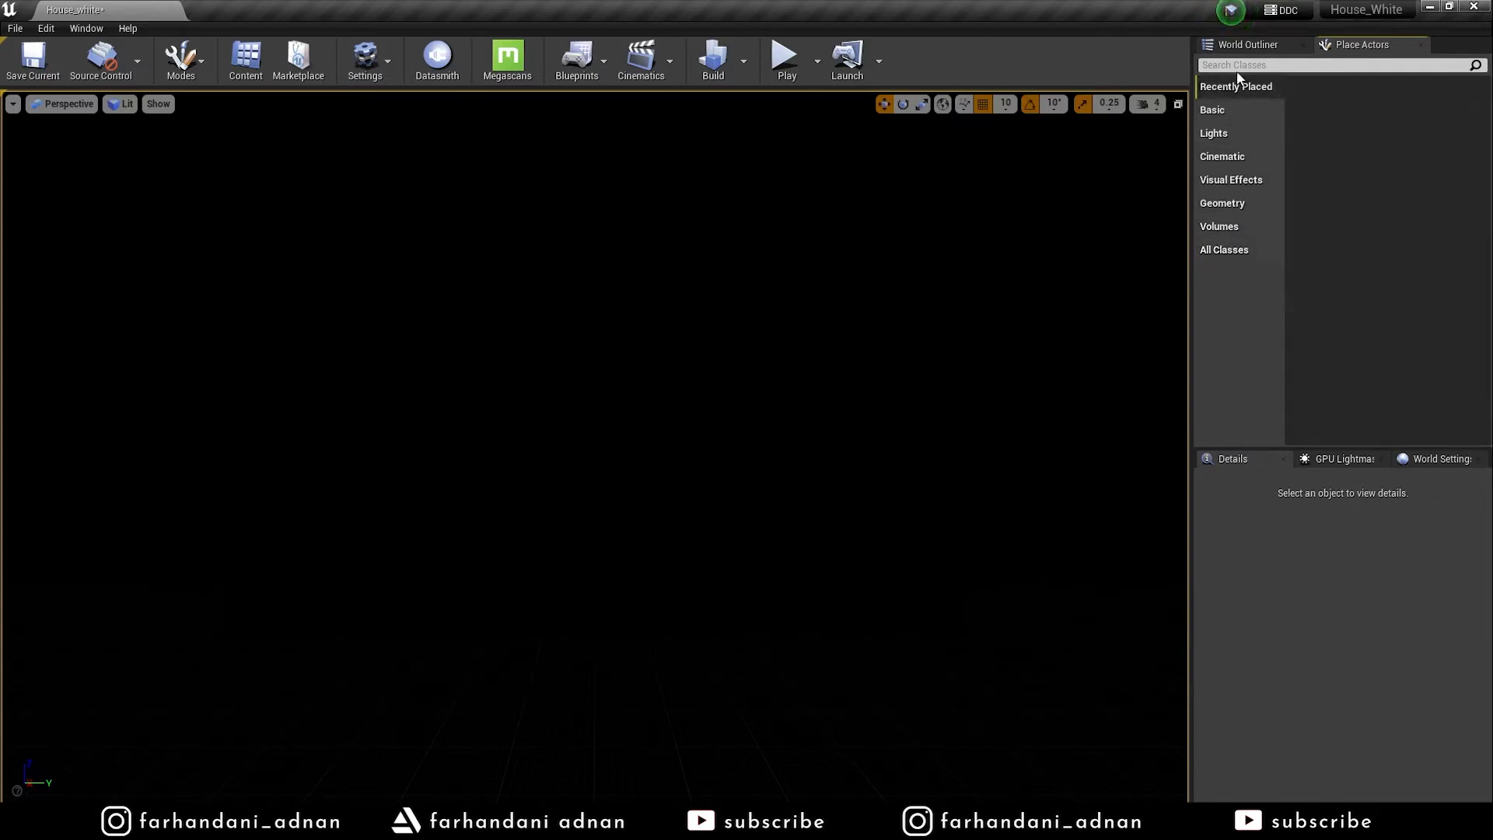
pyautogui.click(1214, 111)
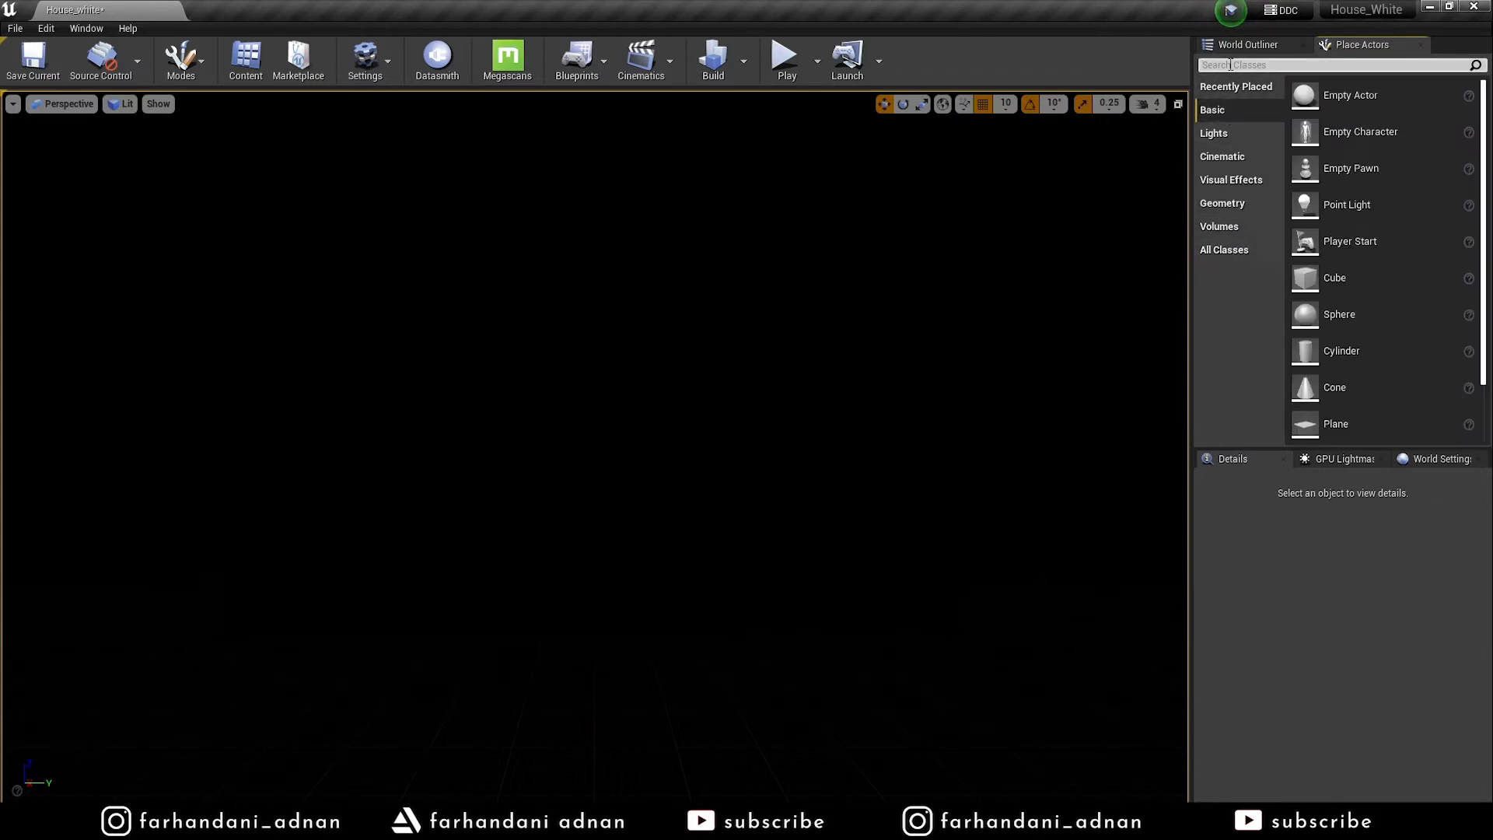
# Search the placeable actors for "direc", place a Directional Light in the level and enlarge the Details area
pyautogui.write('direc')
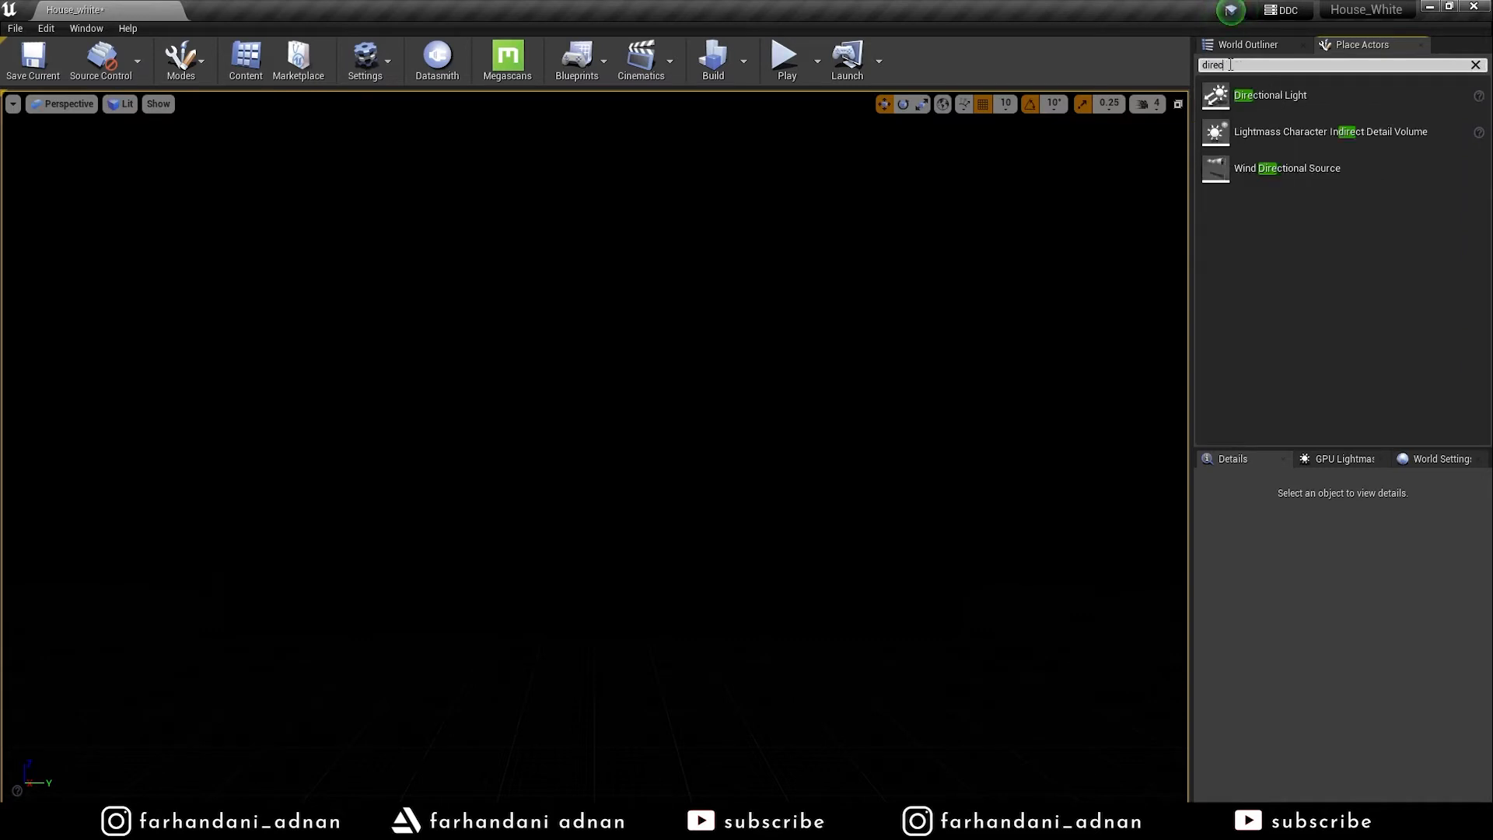
pyautogui.moveTo(1274, 92); pyautogui.dragTo(616, 412)
pyautogui.moveTo(748, 363); pyautogui.dragTo(708, 445, button='right')
pyautogui.press('e')
pyautogui.press('w')
pyautogui.press('q')
pyautogui.press('e')
pyautogui.press('q')
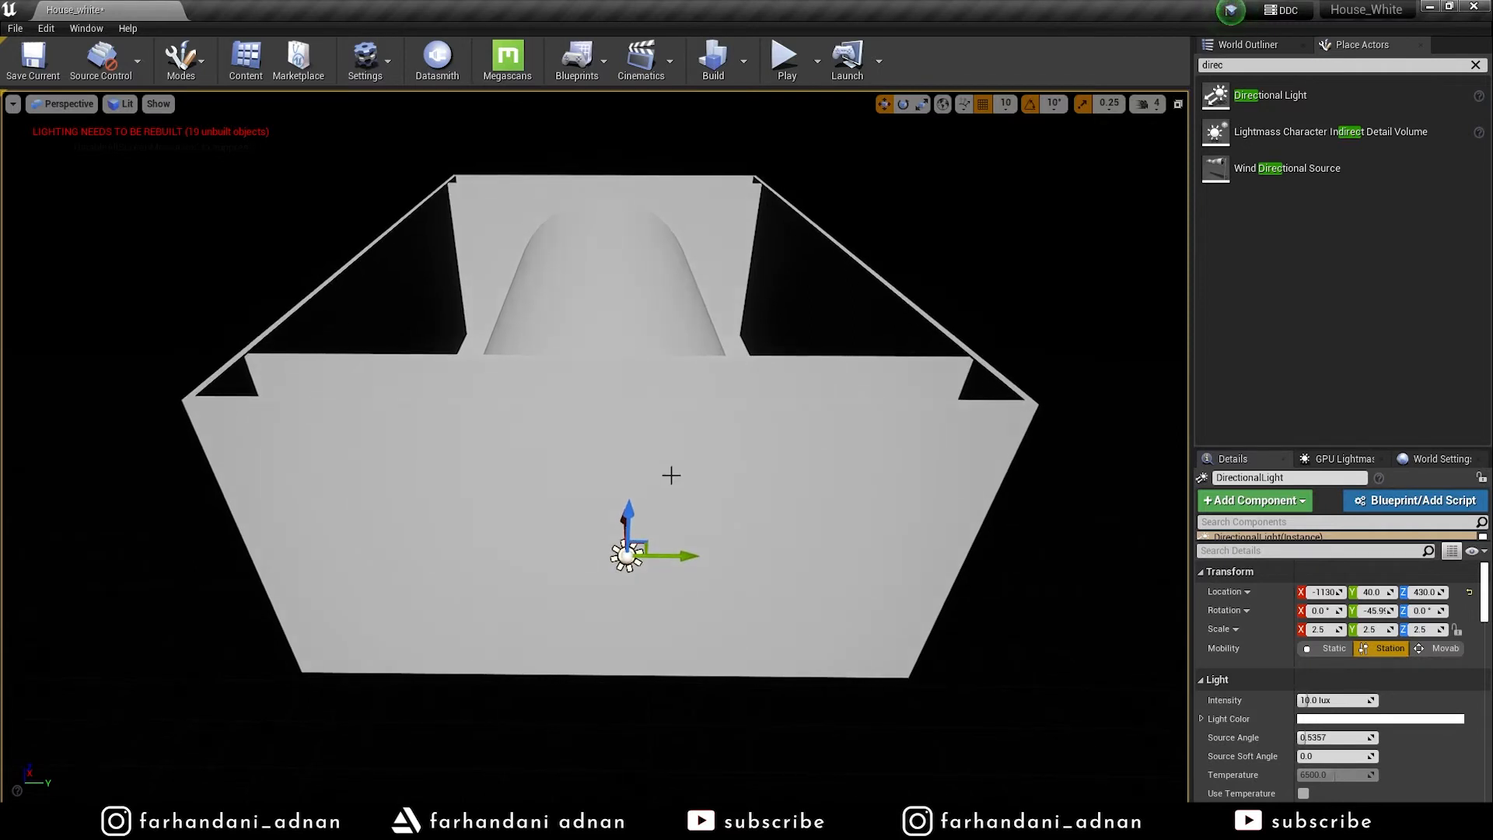
pyautogui.moveTo(1323, 450); pyautogui.dragTo(1323, 245)
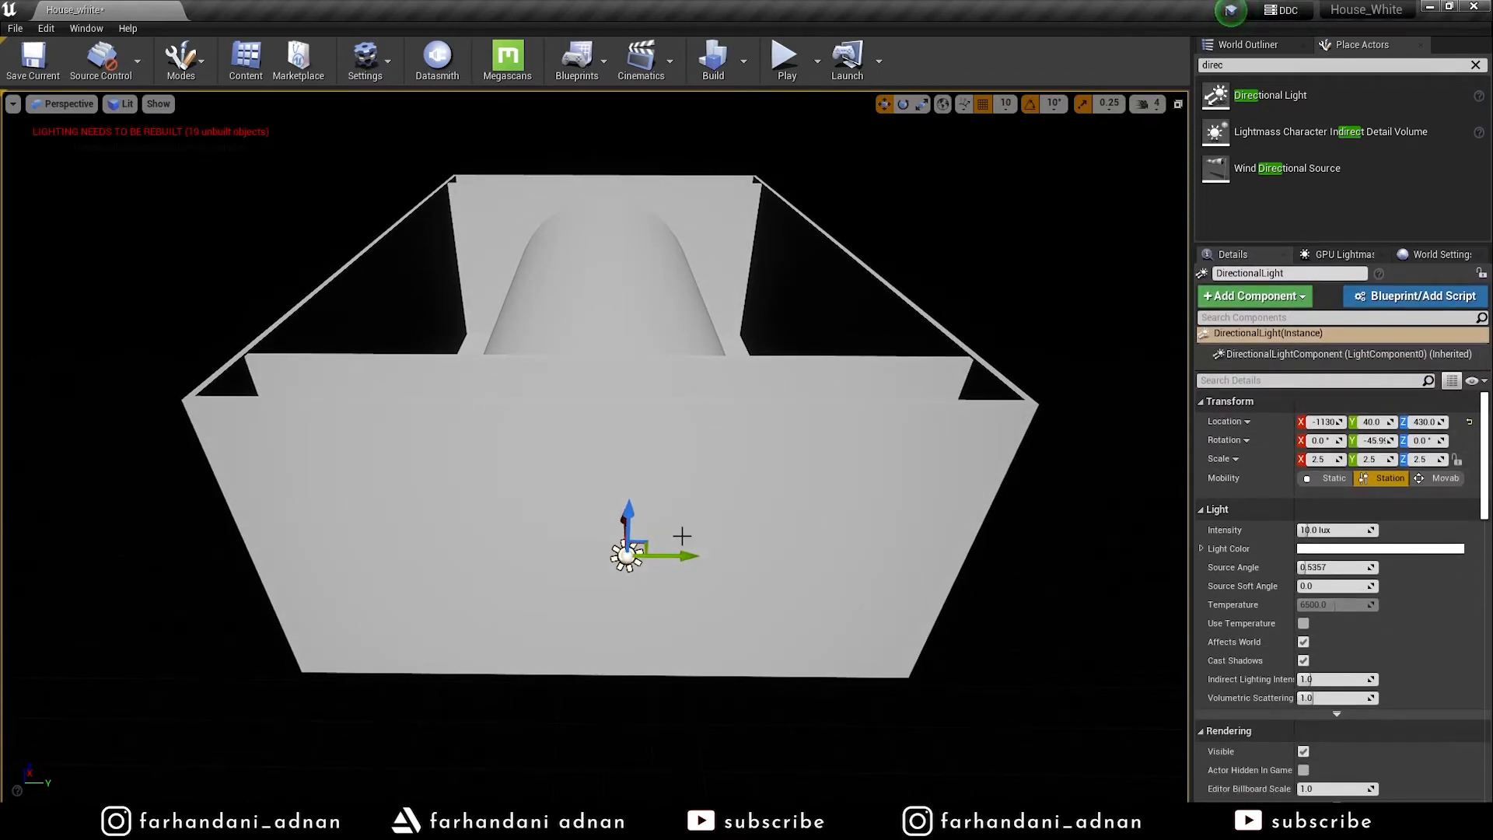
# Move the directional light to about X -490, Y 40, Z 790 and put it in the Misc outliner folder
pyautogui.press('w')
pyautogui.moveTo(727, 410); pyautogui.dragTo(656, 589, button='right')
pyautogui.moveTo(656, 589); pyautogui.dragTo(644, 124)
pyautogui.moveTo(654, 248)
pyautogui.mouseDown(button='right')
pyautogui.moveTo(661, 184)
pyautogui.moveTo(663, 296)
pyautogui.moveTo(679, 240)
pyautogui.mouseUp(button='right')
pyautogui.press('w')
pyautogui.click(1272, 48)
pyautogui.moveTo(1283, 163); pyautogui.dragTo(1268, 146)
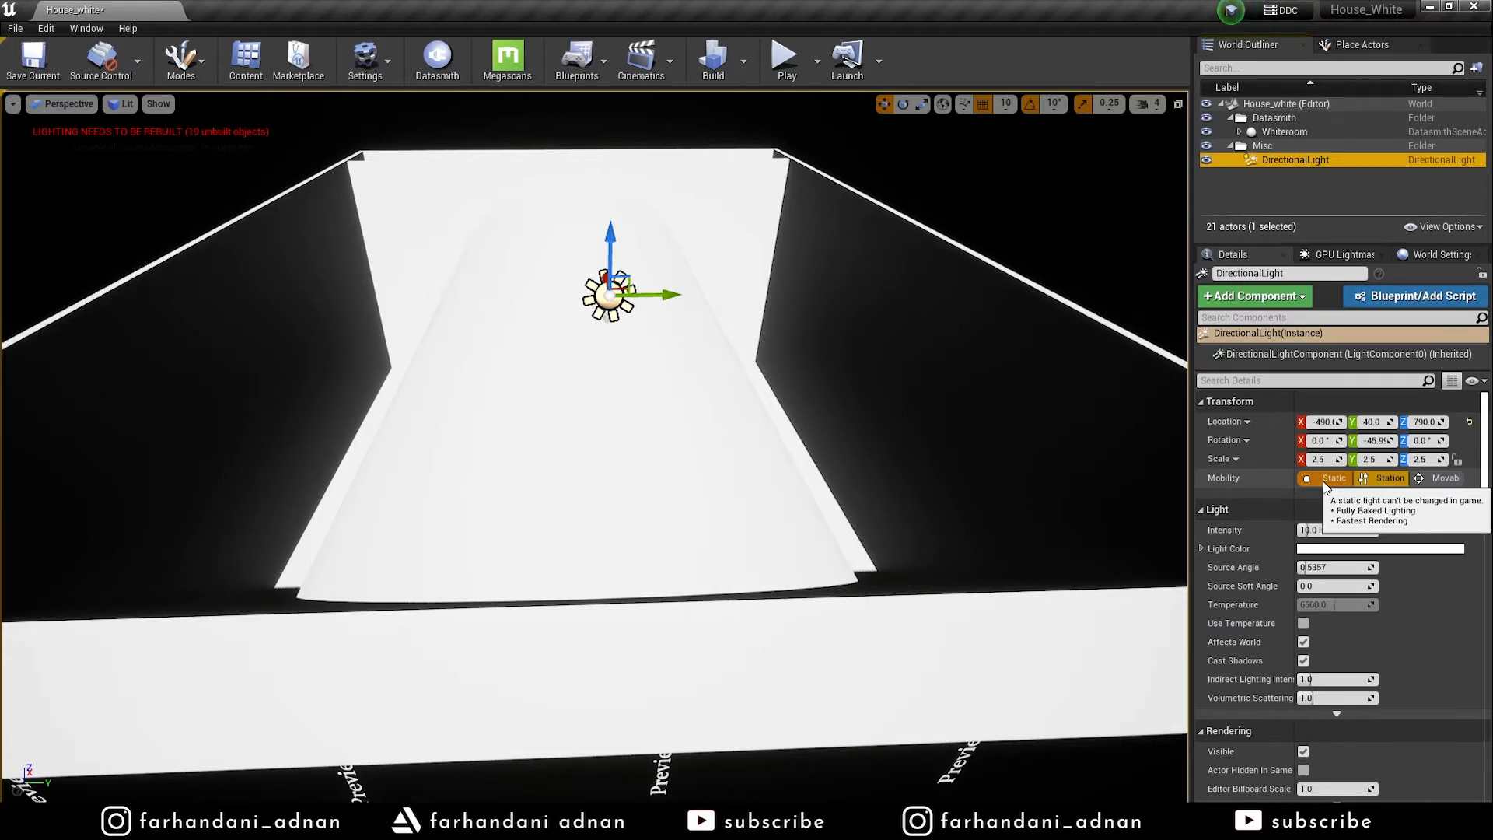
# Try Movable mobility on the directional light while raising it to Z 830, and set its mobility back to Stationary
pyautogui.click(1386, 478)
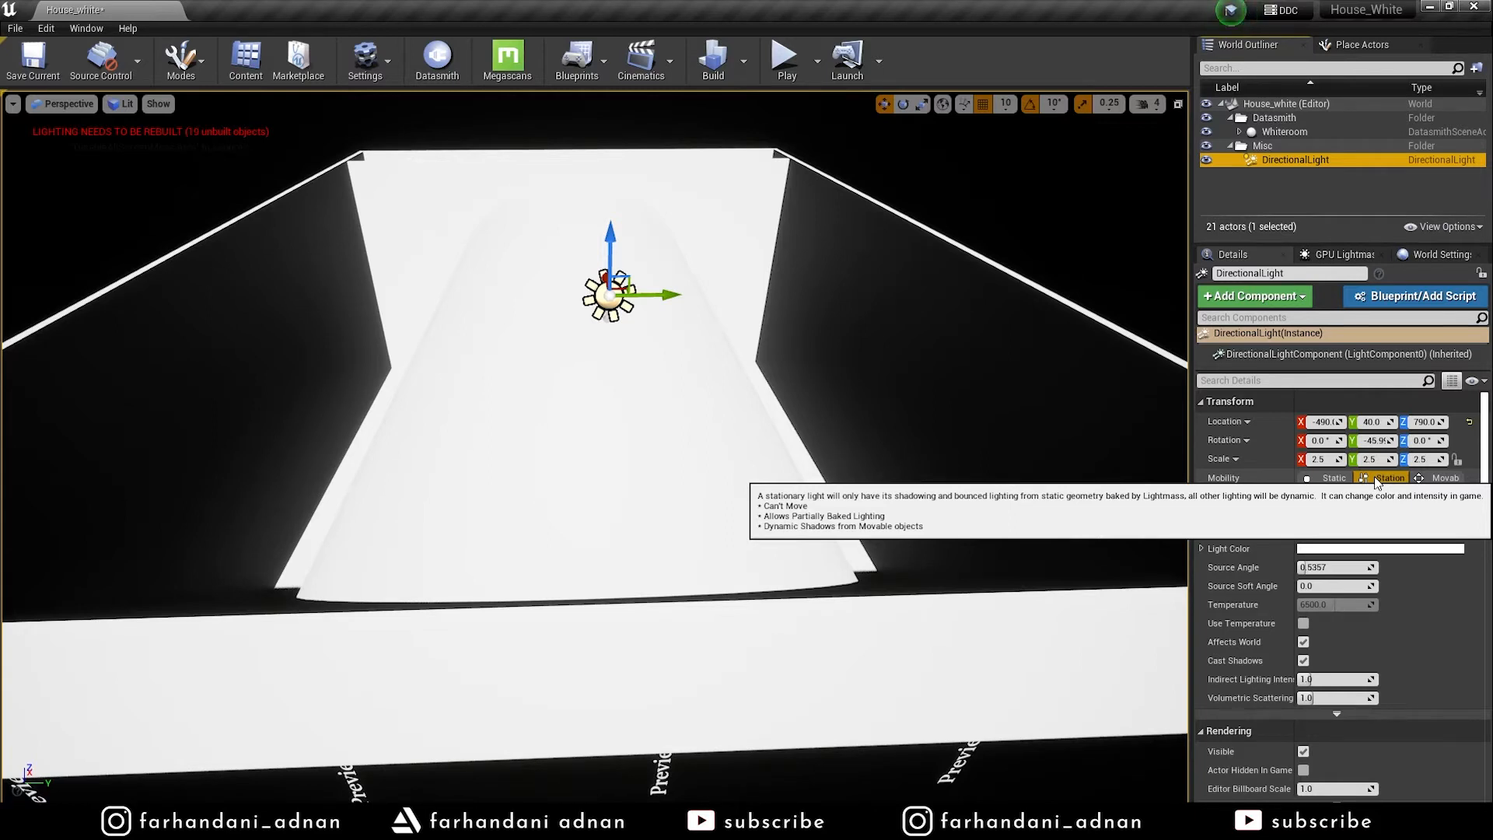
pyautogui.click(1322, 479)
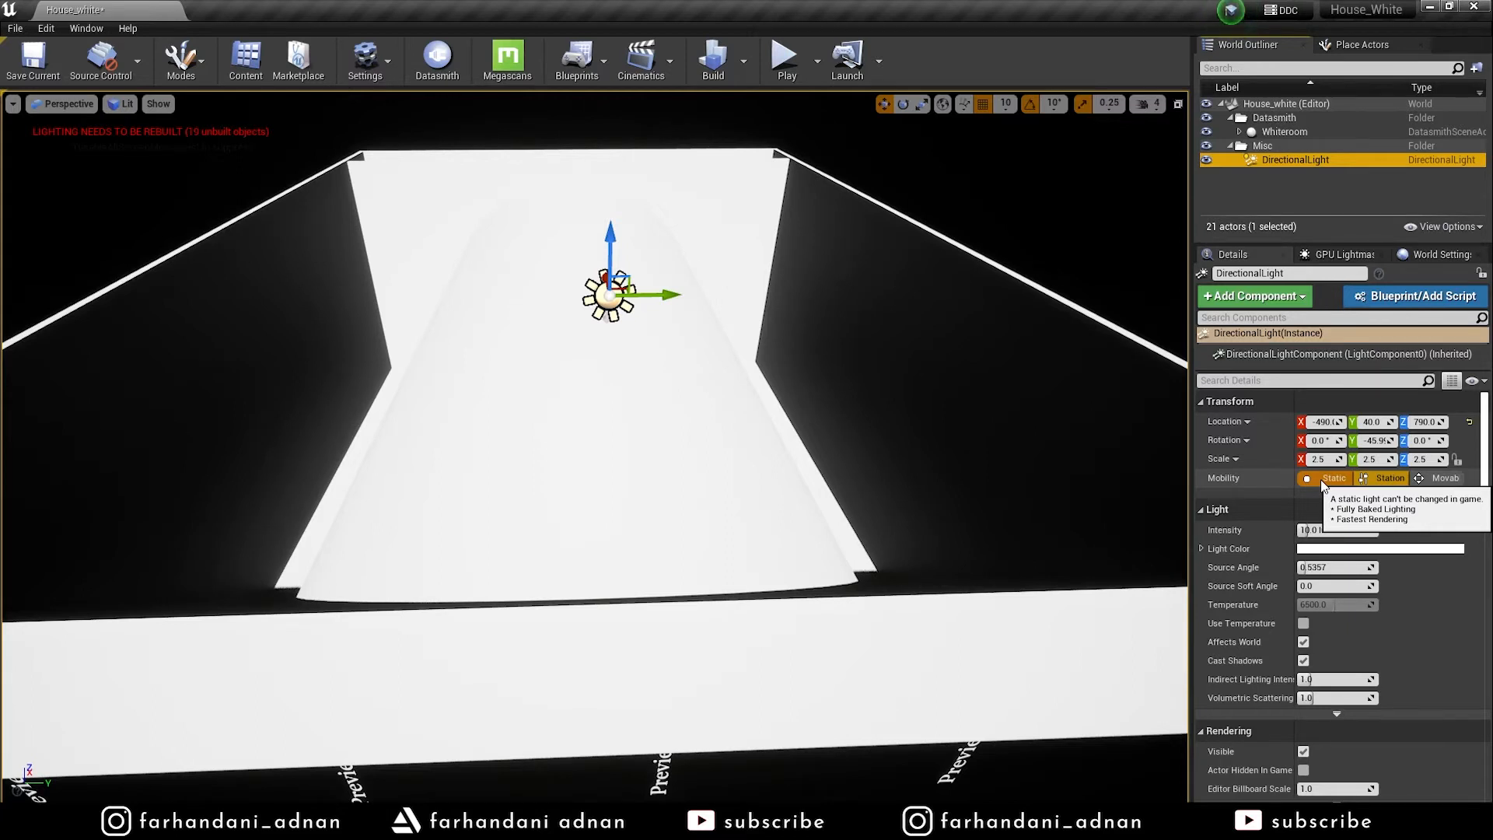
pyautogui.click(1390, 478)
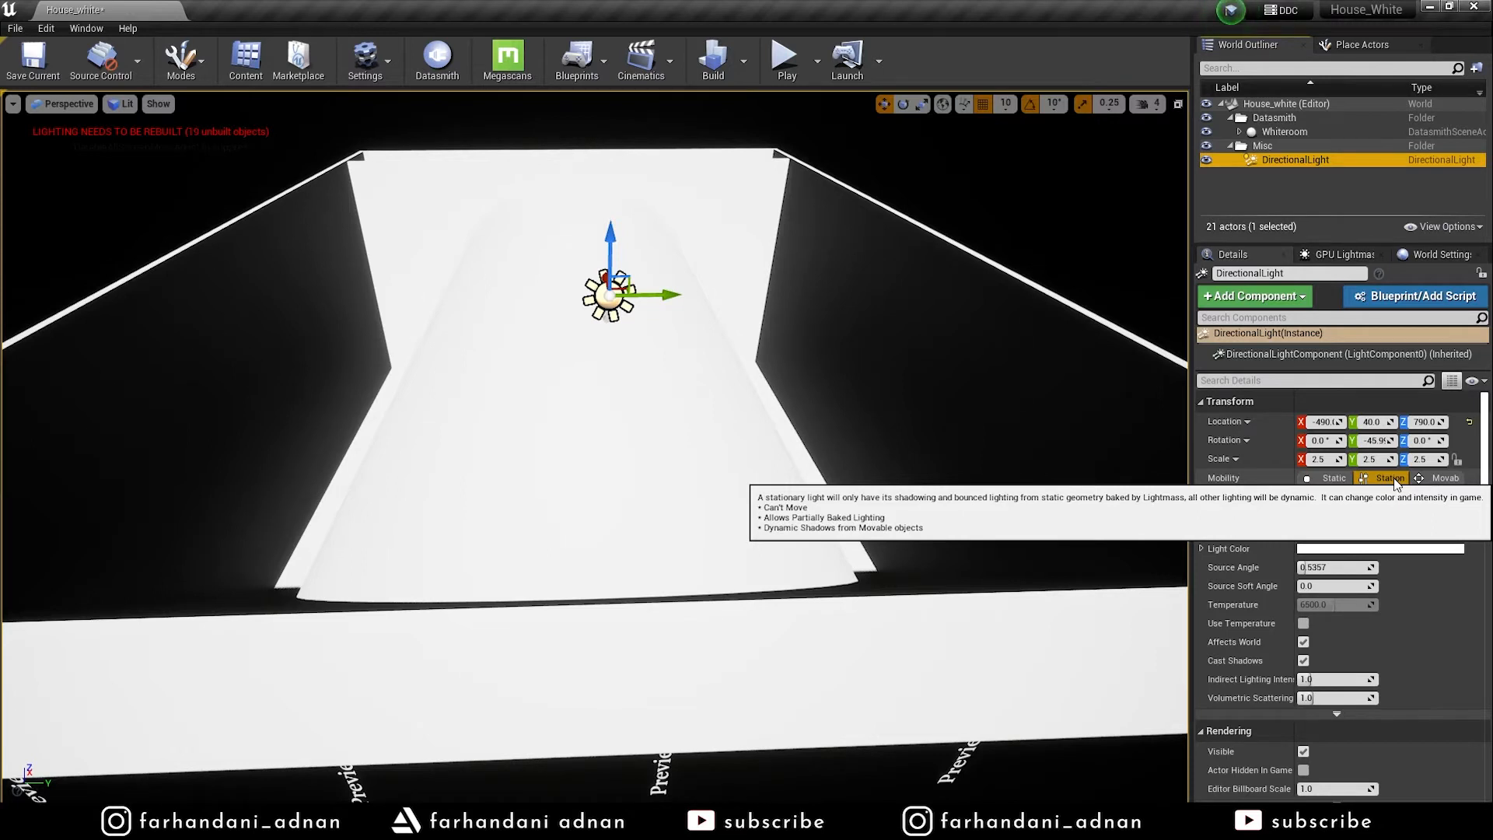
pyautogui.click(1435, 478)
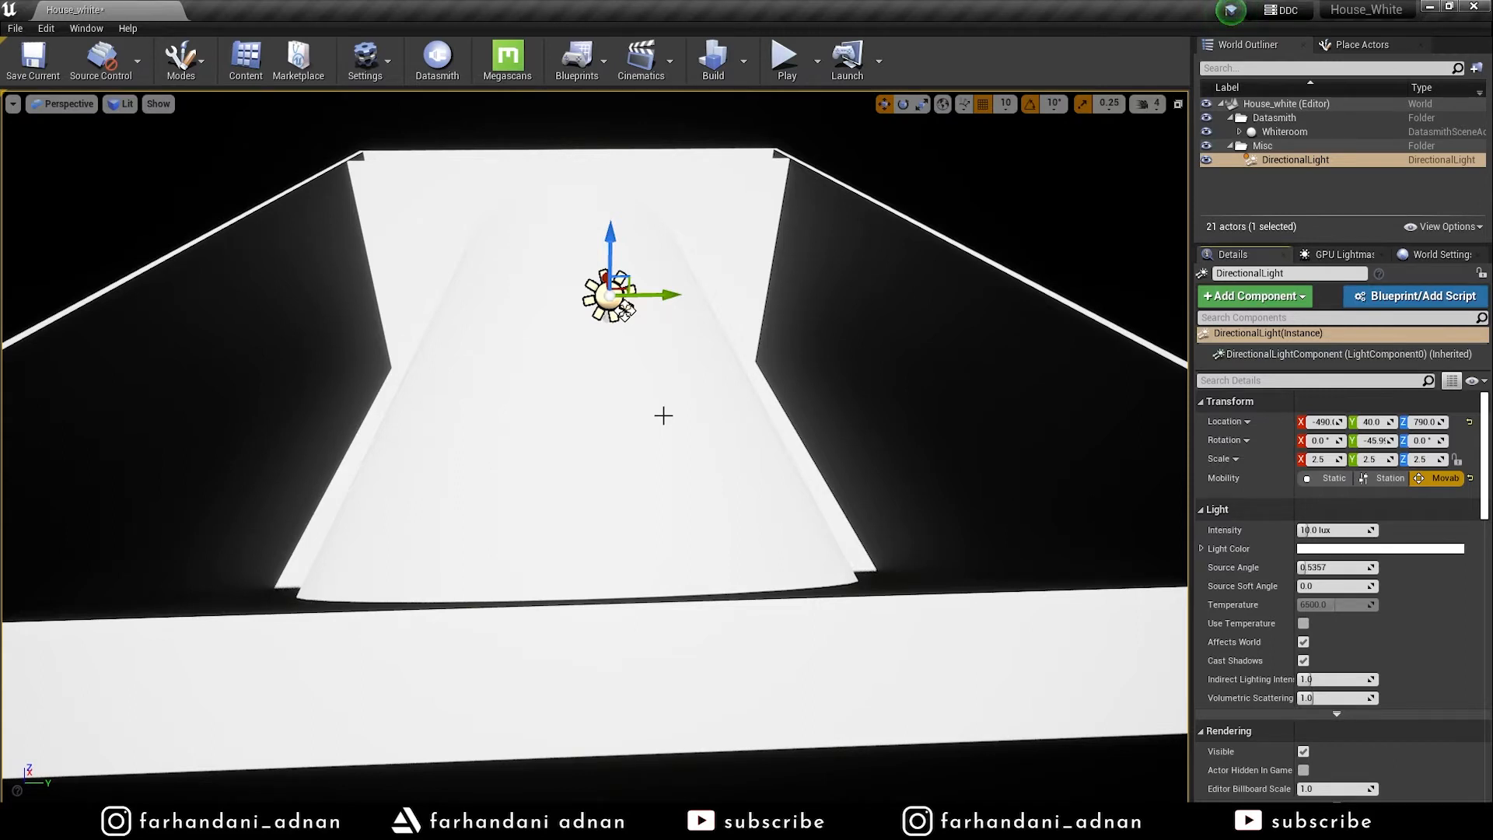
pyautogui.moveTo(619, 255); pyautogui.dragTo(611, 219)
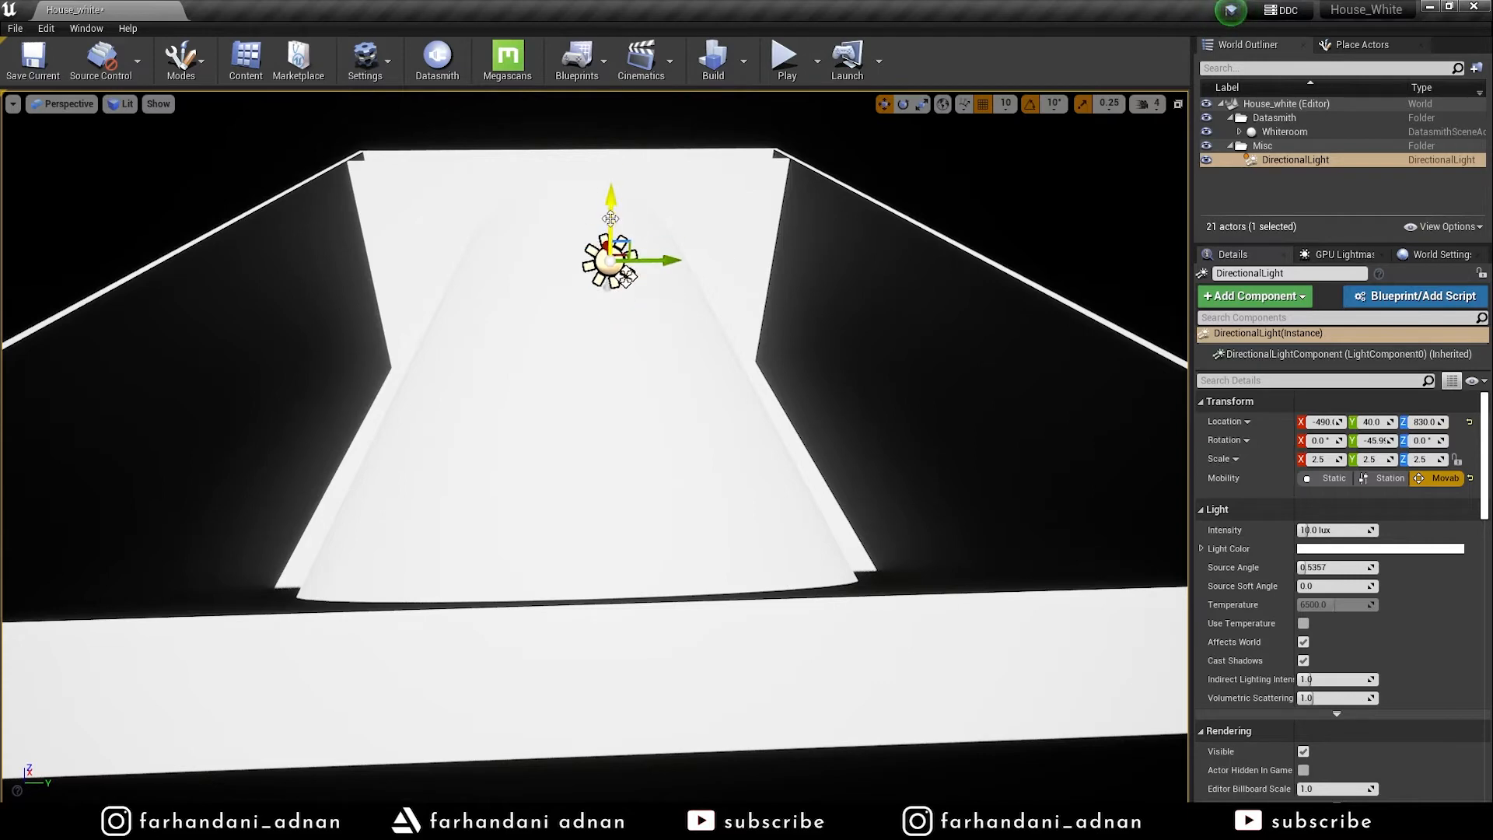
pyautogui.click(1366, 479)
# Move the directional light lower inside the model to about X -60, Y -130, Z 500
pyautogui.moveTo(677, 463); pyautogui.dragTo(647, 471, button='right')
pyautogui.press('s')
pyautogui.press('w')
pyautogui.press('w')
pyautogui.press('s')
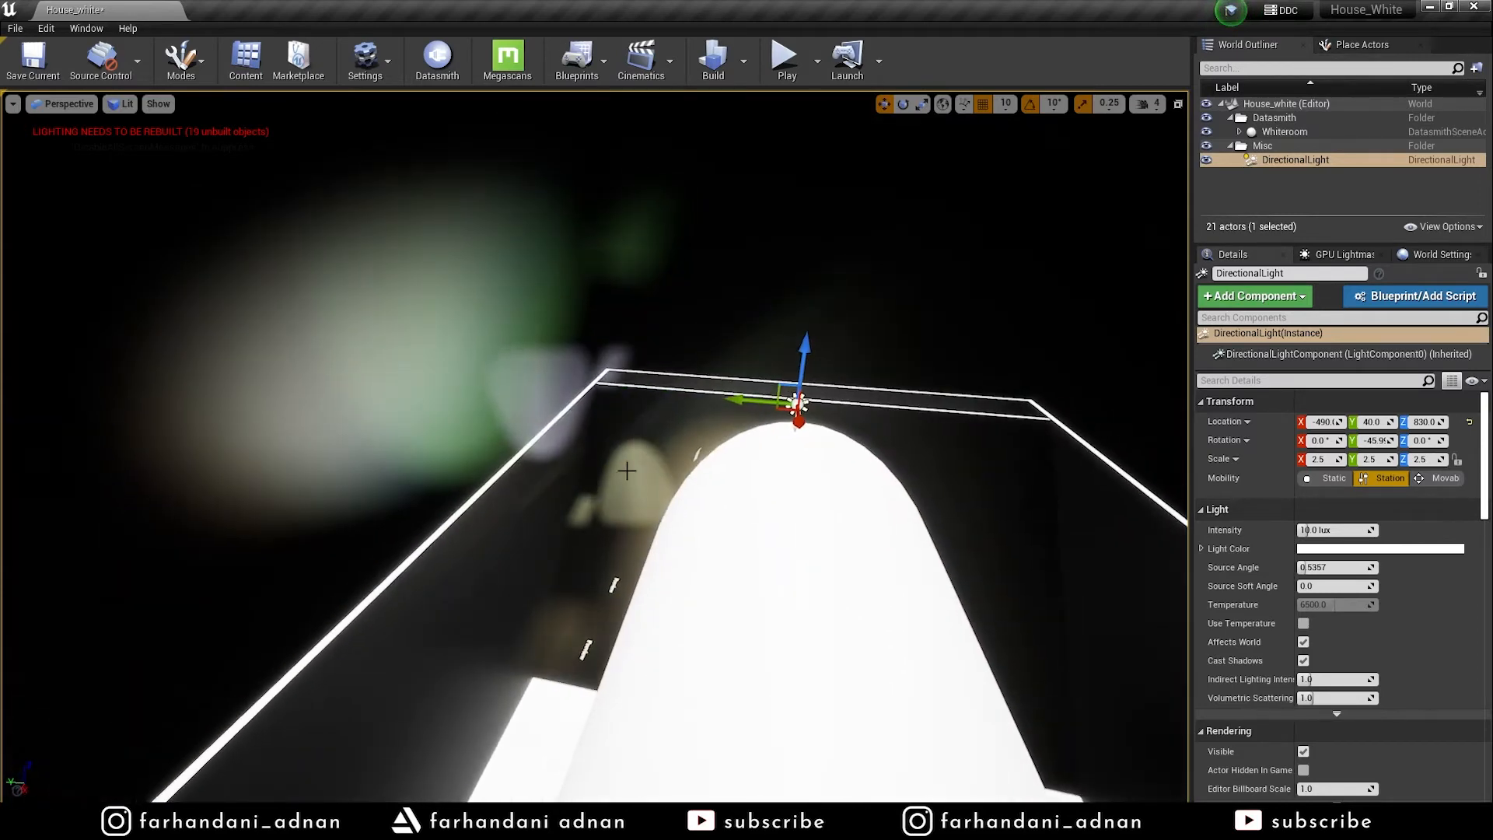
pyautogui.moveTo(749, 403); pyautogui.dragTo(825, 700)
pyautogui.moveTo(824, 700); pyautogui.dragTo(843, 690, button='right')
pyautogui.moveTo(640, 374); pyautogui.dragTo(646, 700)
pyautogui.moveTo(646, 700); pyautogui.dragTo(646, 700, button='right')
pyautogui.moveTo(706, 109); pyautogui.dragTo(650, 622)
pyautogui.moveTo(649, 467); pyautogui.dragTo(689, 548, button='right')
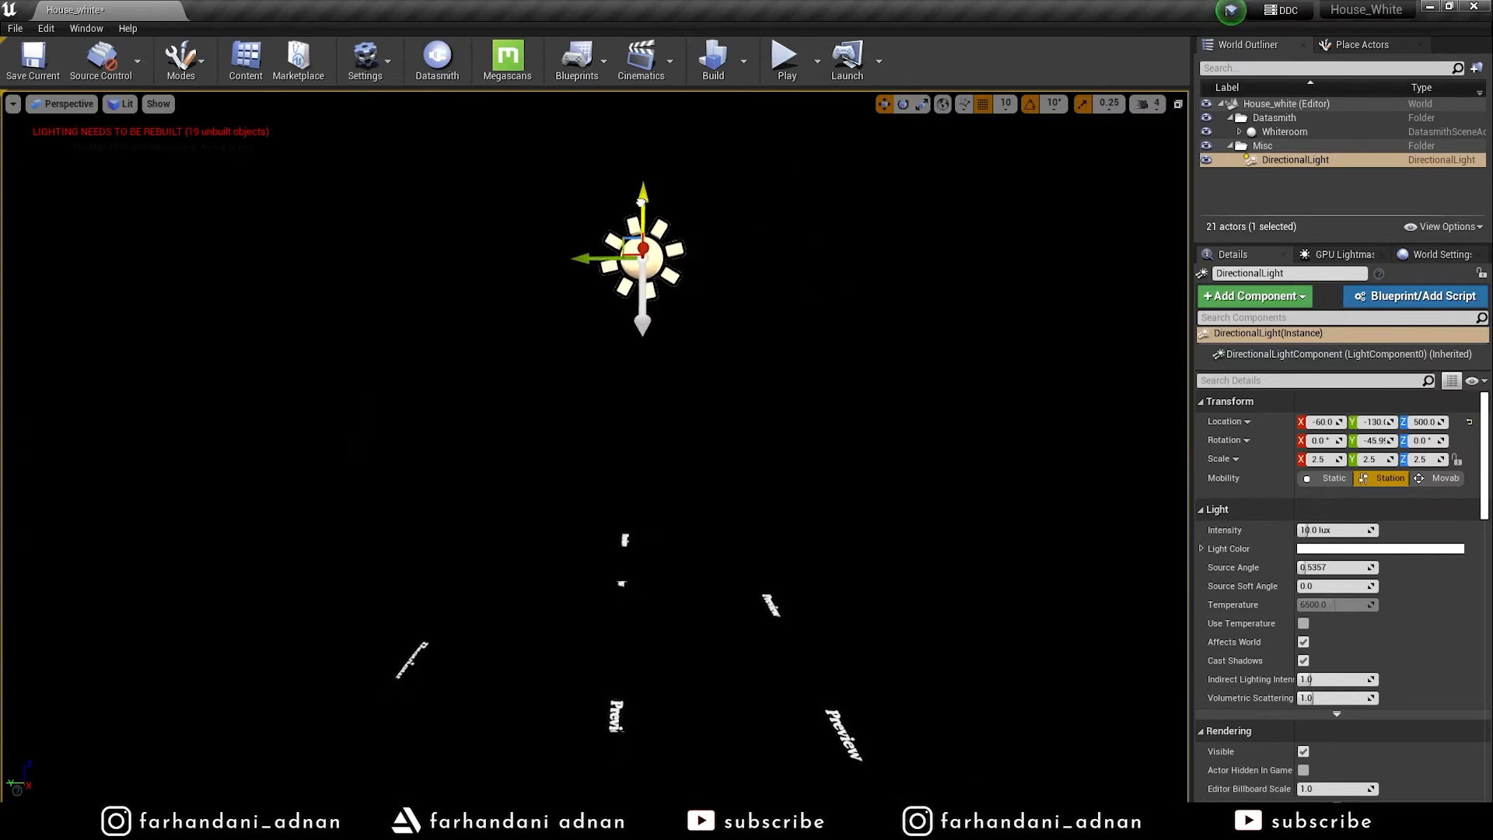
# Reposition the directional light to about X -310, Y -200, Z 360
pyautogui.moveTo(641, 198); pyautogui.dragTo(641, 389)
pyautogui.moveTo(591, 451); pyautogui.dragTo(730, 418)
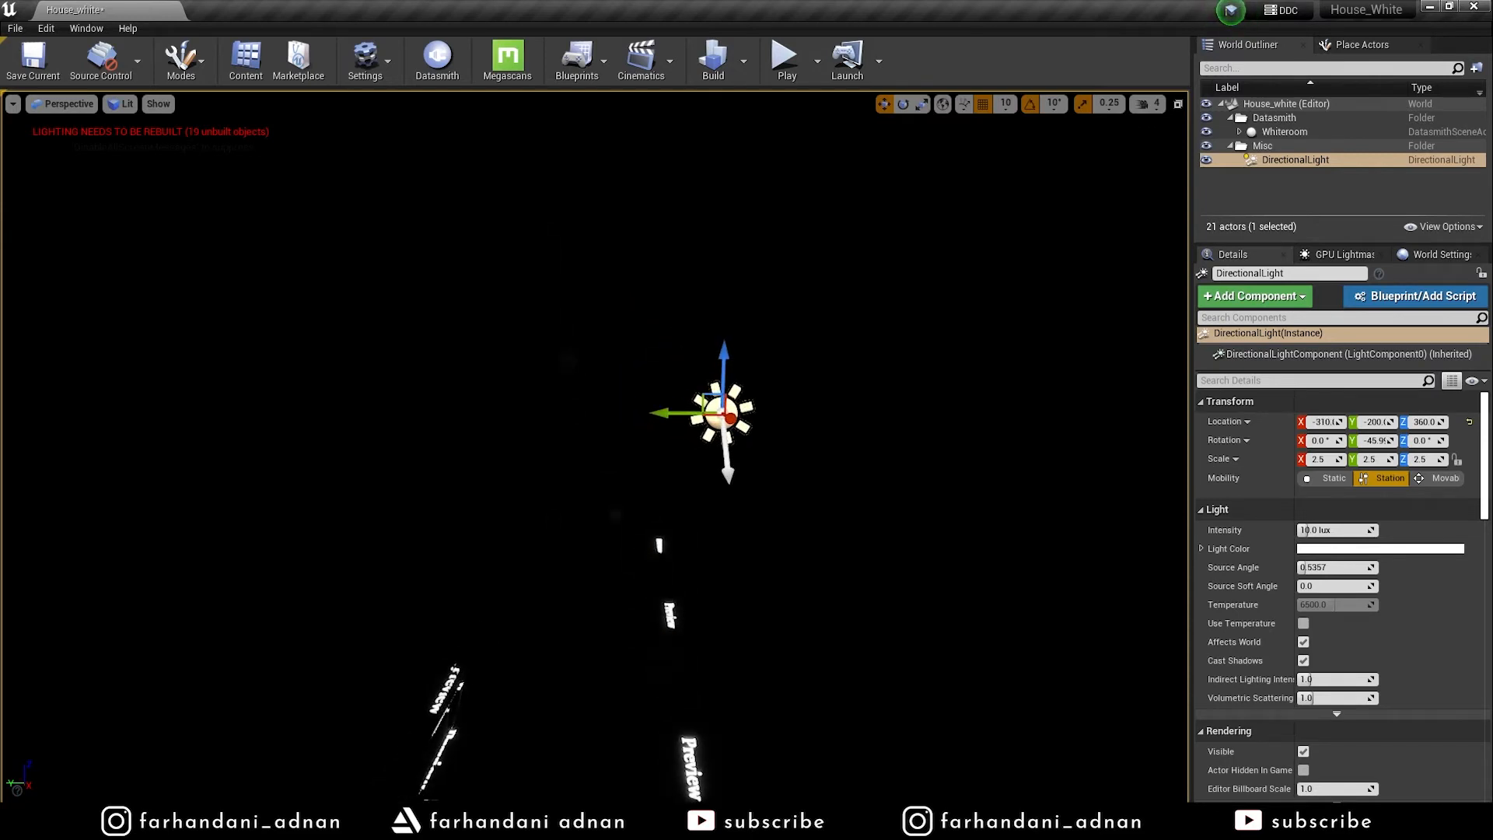
pyautogui.moveTo(730, 419); pyautogui.dragTo(723, 296, button='middle')
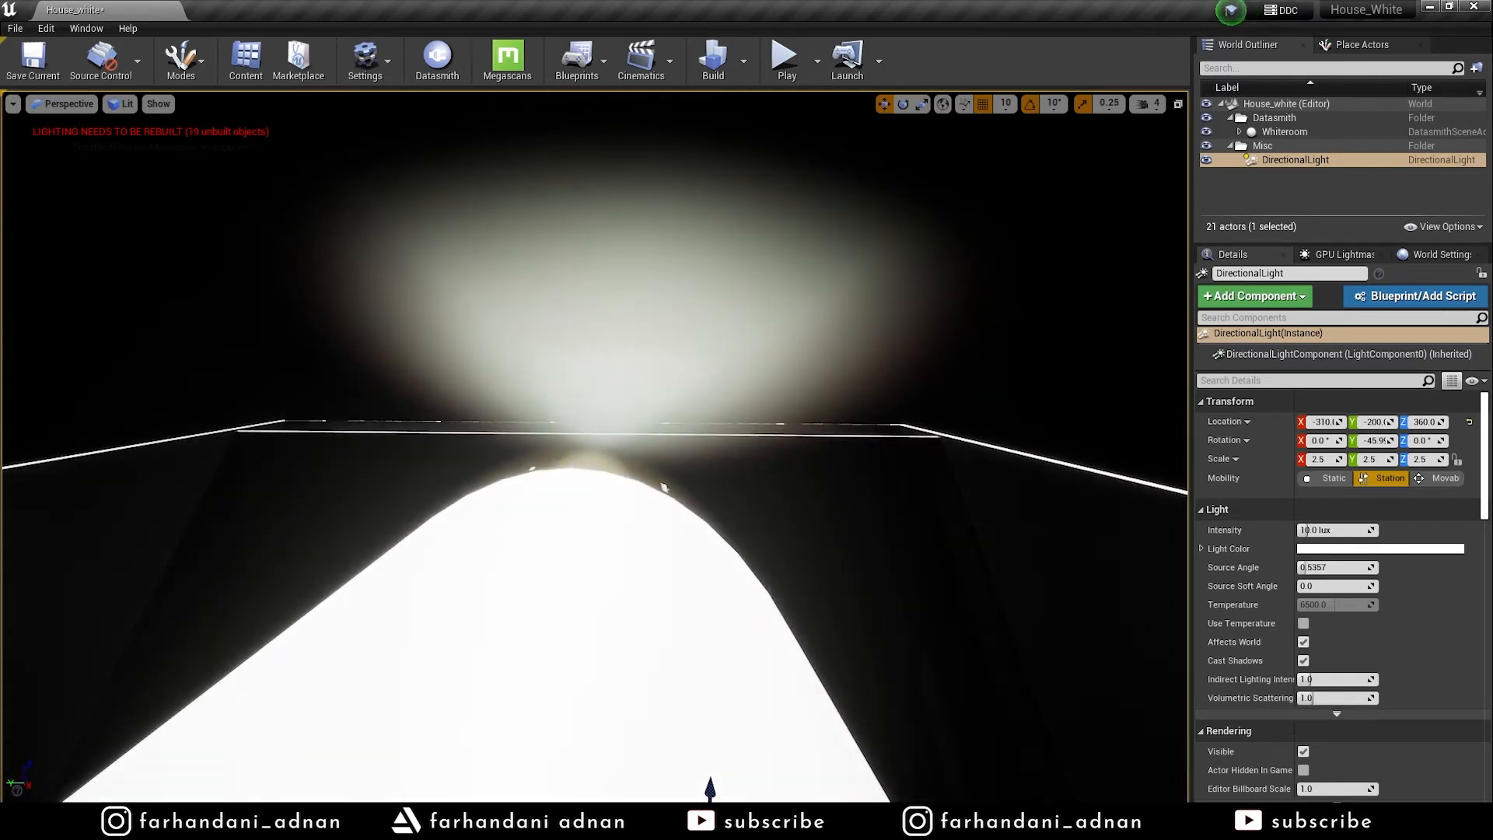
pyautogui.moveTo(723, 295); pyautogui.dragTo(920, 278, button='middle')
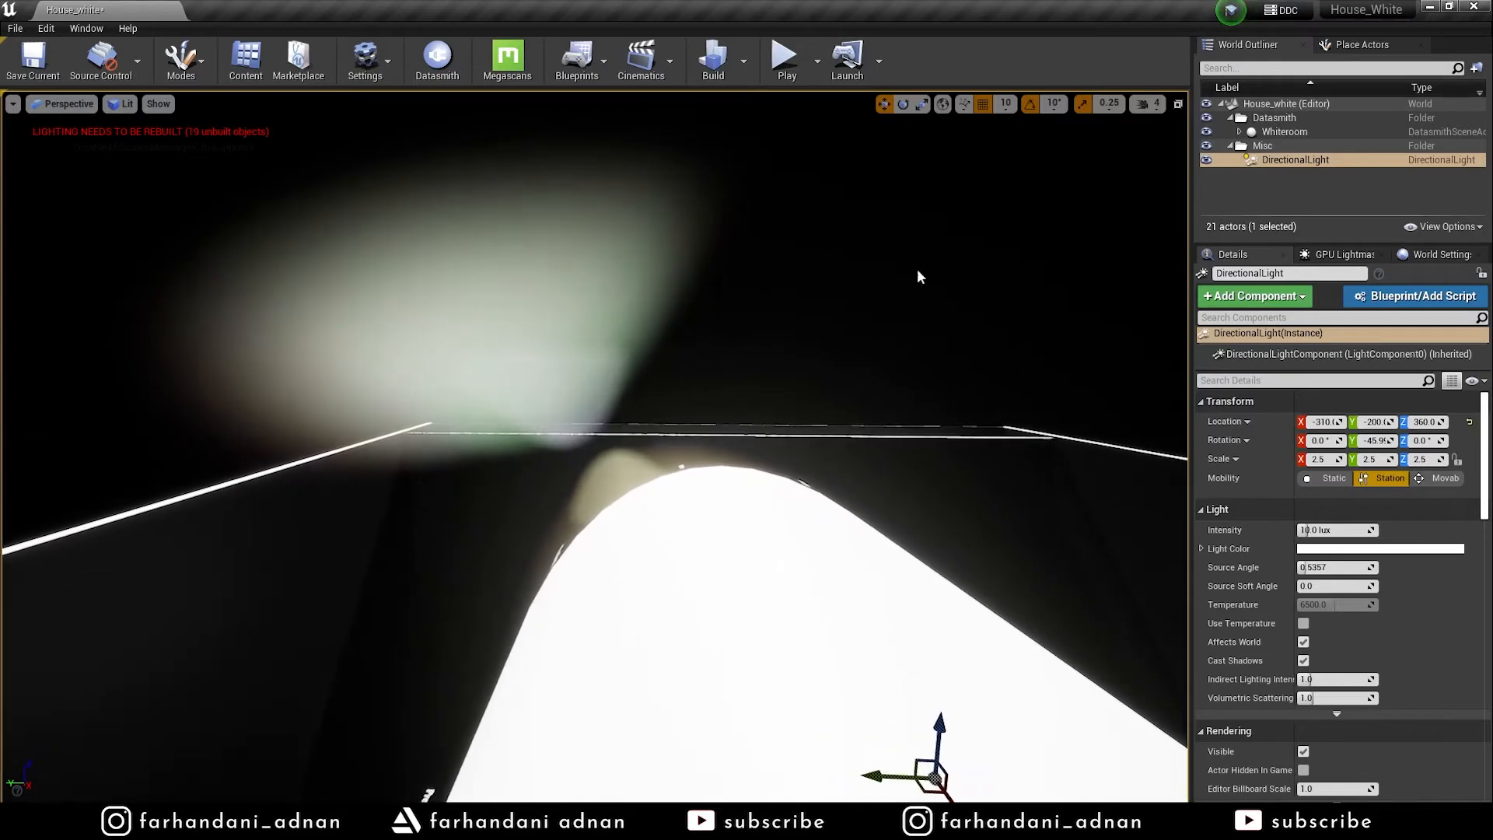
pyautogui.moveTo(780, 420); pyautogui.dragTo(789, 476, button='right')
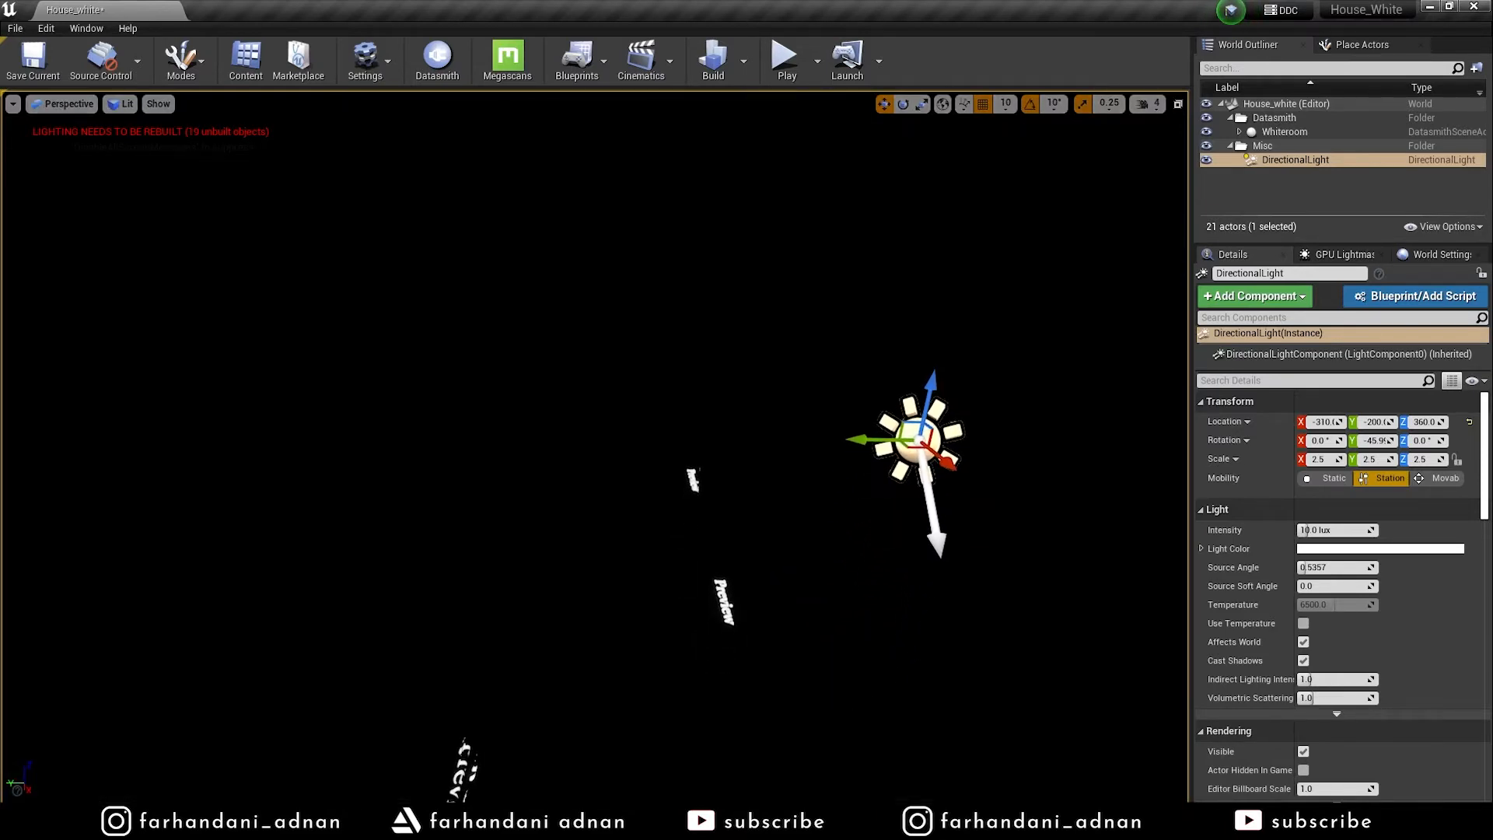
# Search the placeable actors for "sky" and place a Sky Atmosphere beside the directional light, at about X -540, Y -180, Z 280
pyautogui.click(1358, 44)
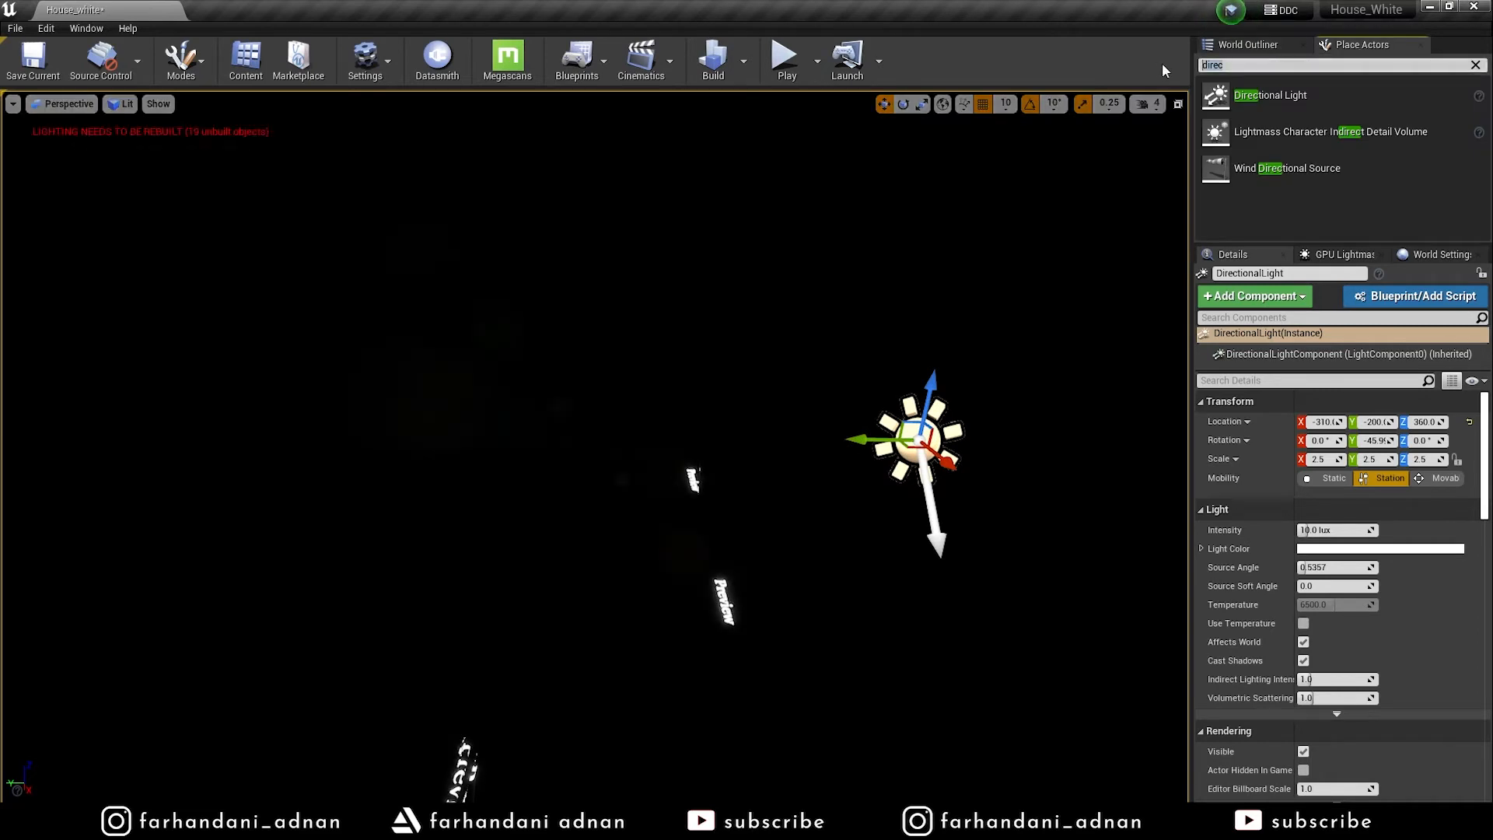
pyautogui.press('BackSpace')
pyautogui.press('BackSpace')
pyautogui.press('BackSpace')
pyautogui.press('BackSpace')
pyautogui.press('BackSpace')
pyautogui.write('sky')
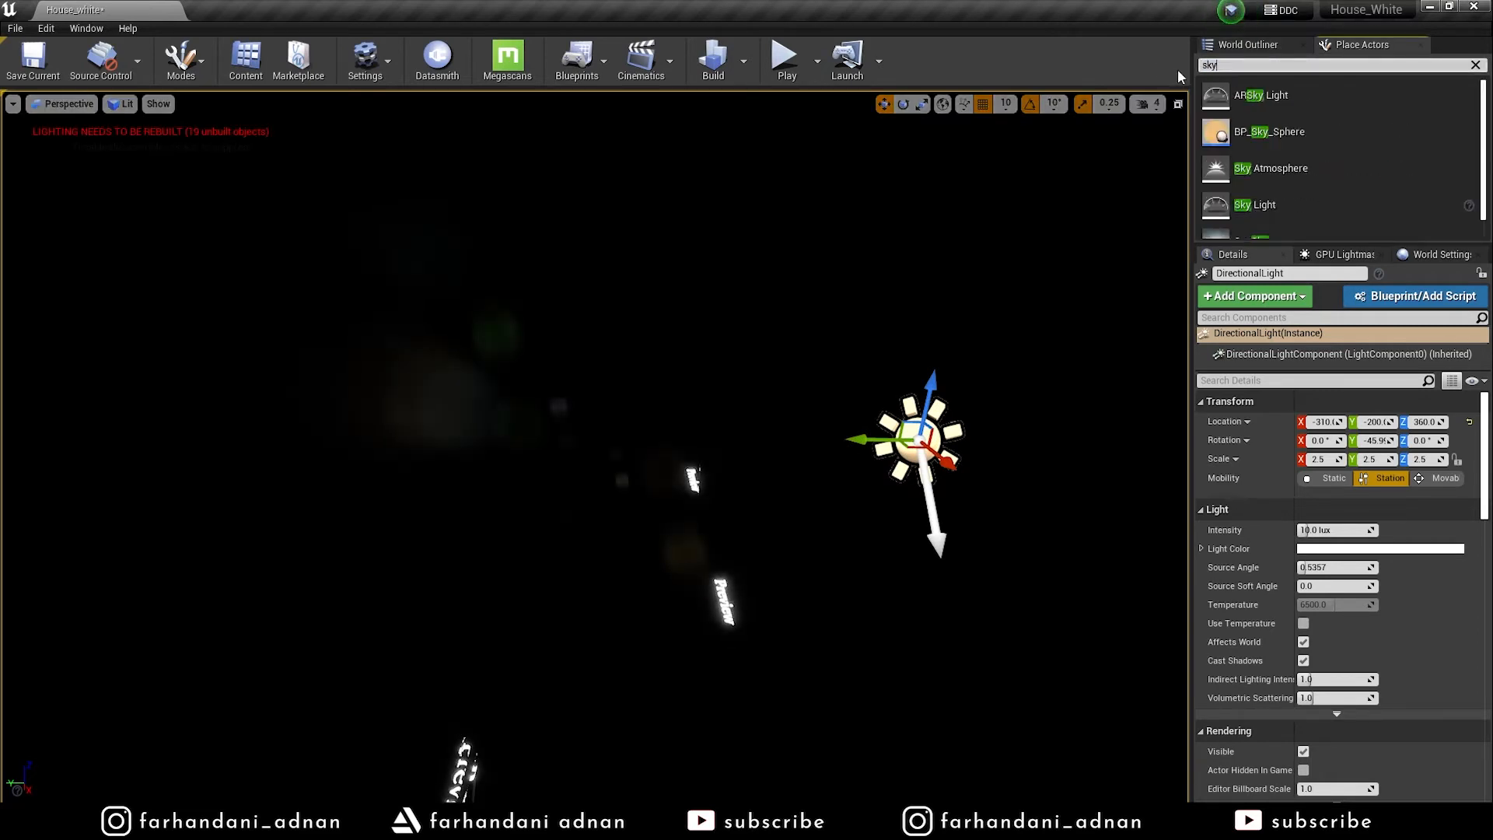
pyautogui.moveTo(1252, 204); pyautogui.dragTo(805, 483)
pyautogui.moveTo(695, 581); pyautogui.dragTo(752, 650)
pyautogui.moveTo(755, 595); pyautogui.dragTo(786, 368)
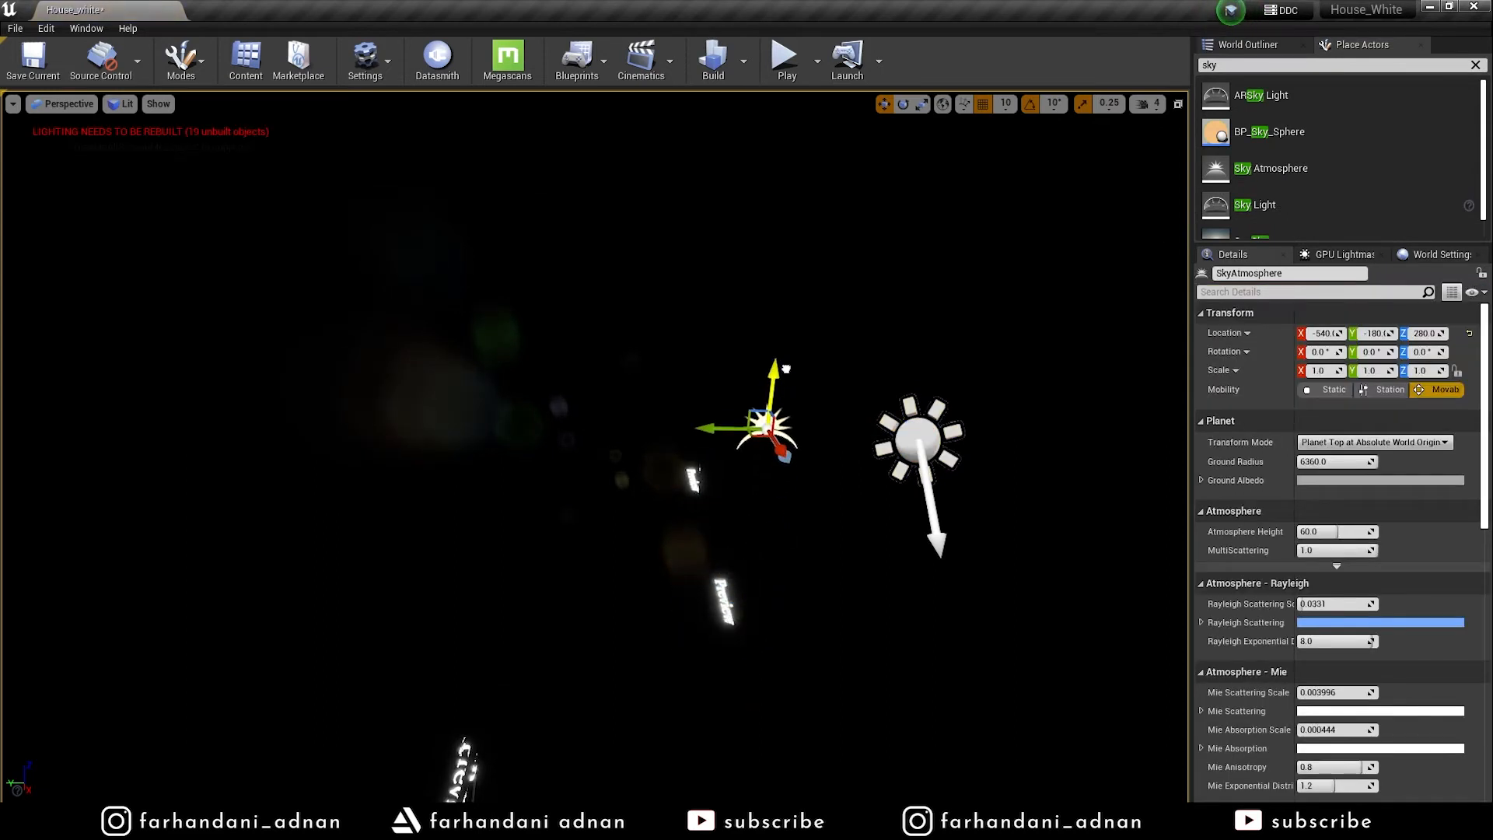
# Filter the directional light's properties by "atmos" and enable Atmosphere Sun Light
pyautogui.click(922, 438)
pyautogui.press('d')
pyautogui.press('a')
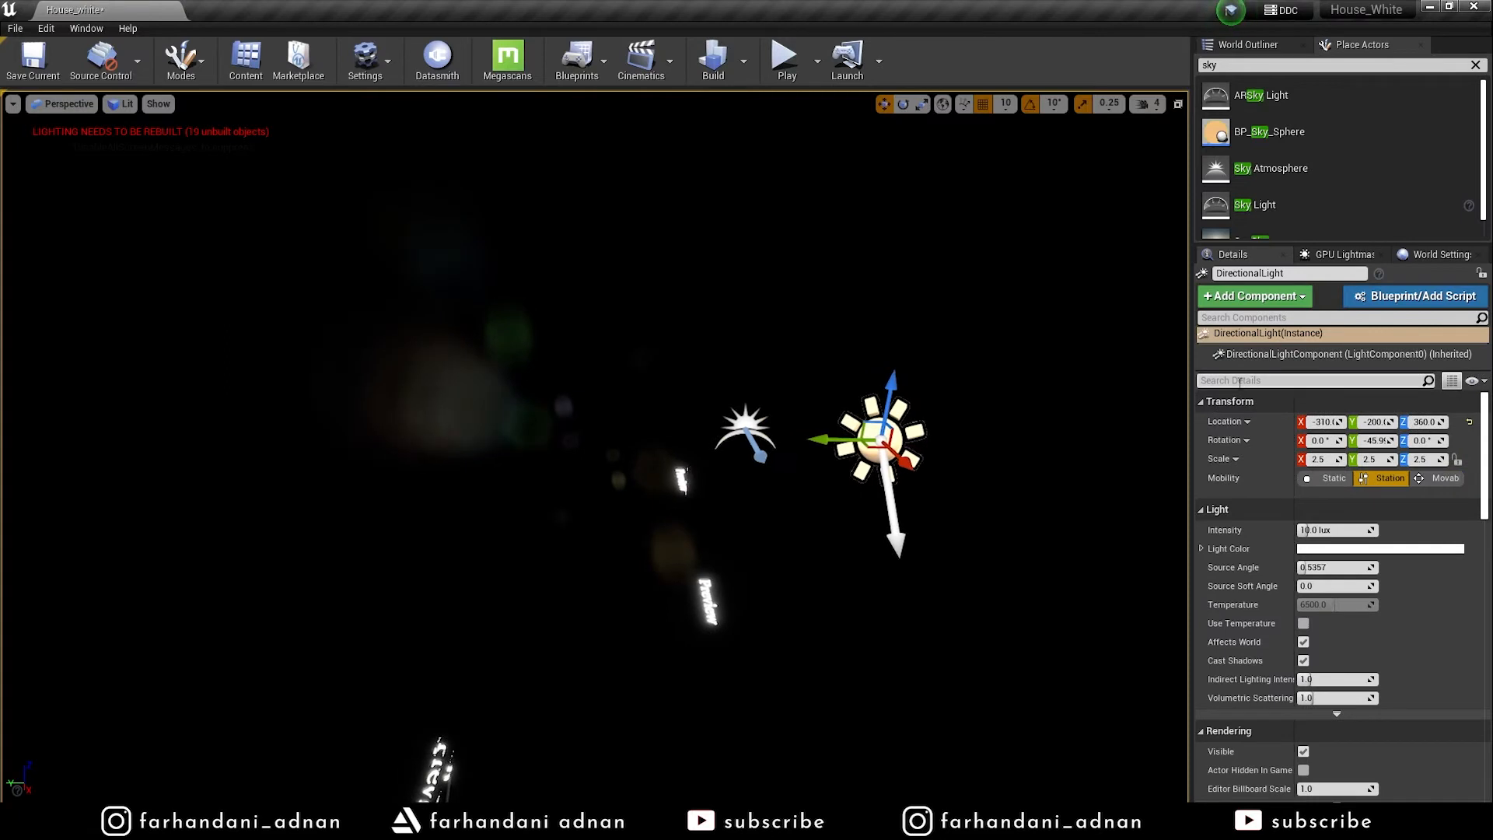
pyautogui.click(1240, 382)
pyautogui.write('atmos')
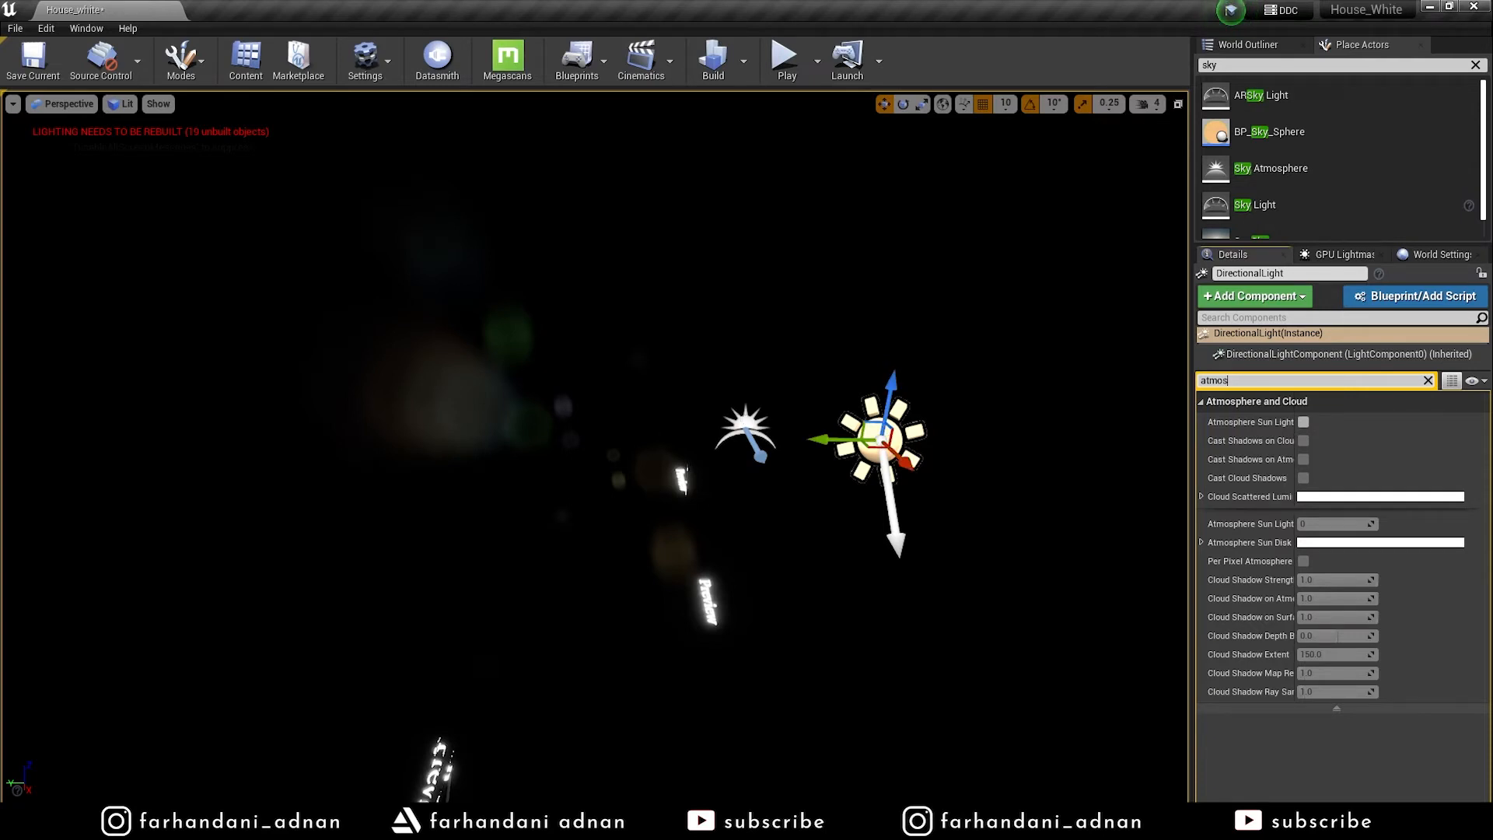
pyautogui.press('s')
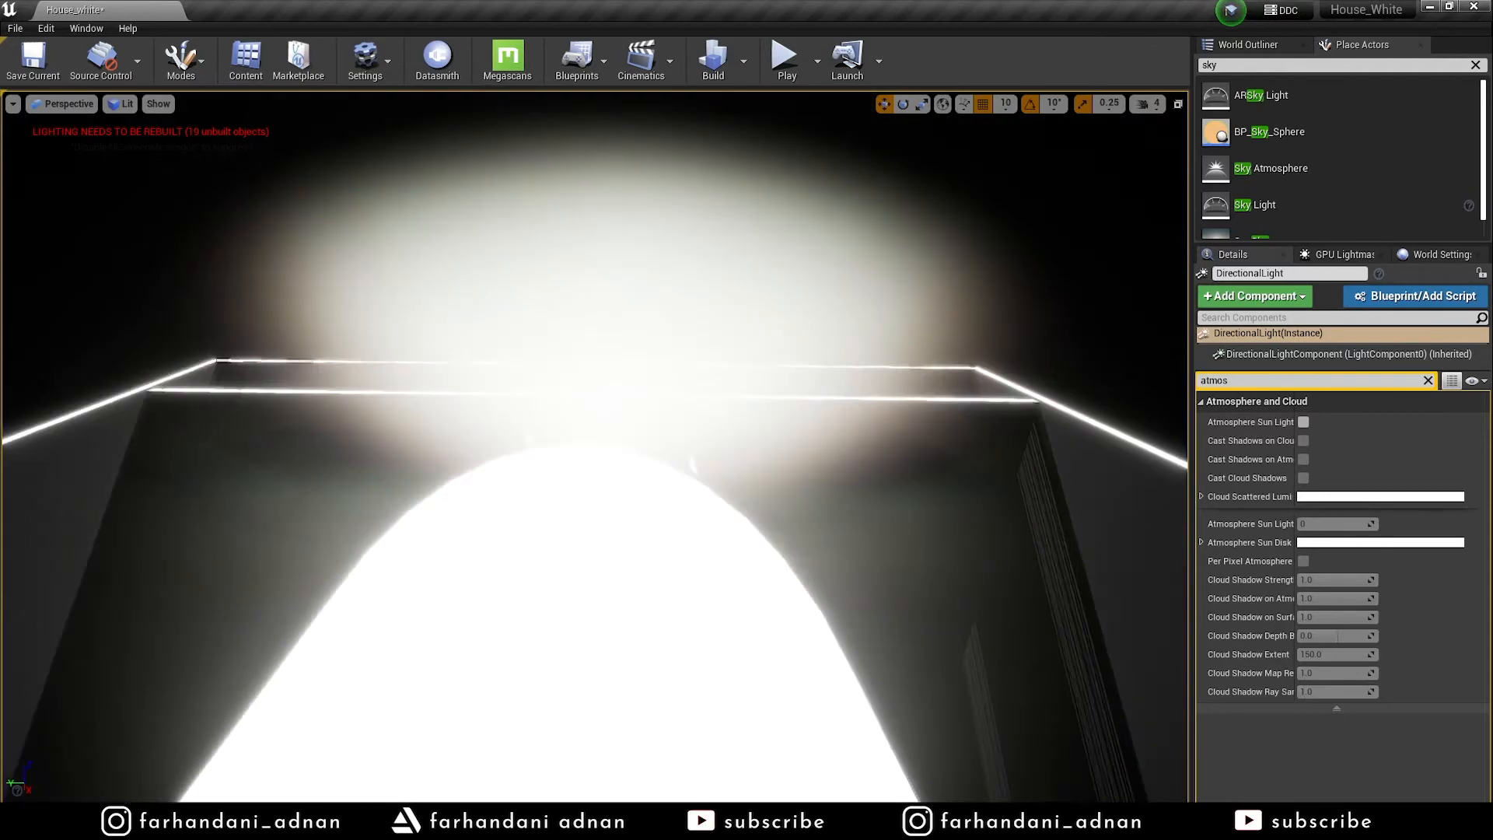
pyautogui.moveTo(1163, 464); pyautogui.dragTo(1173, 432, button='right')
pyautogui.click(1304, 422)
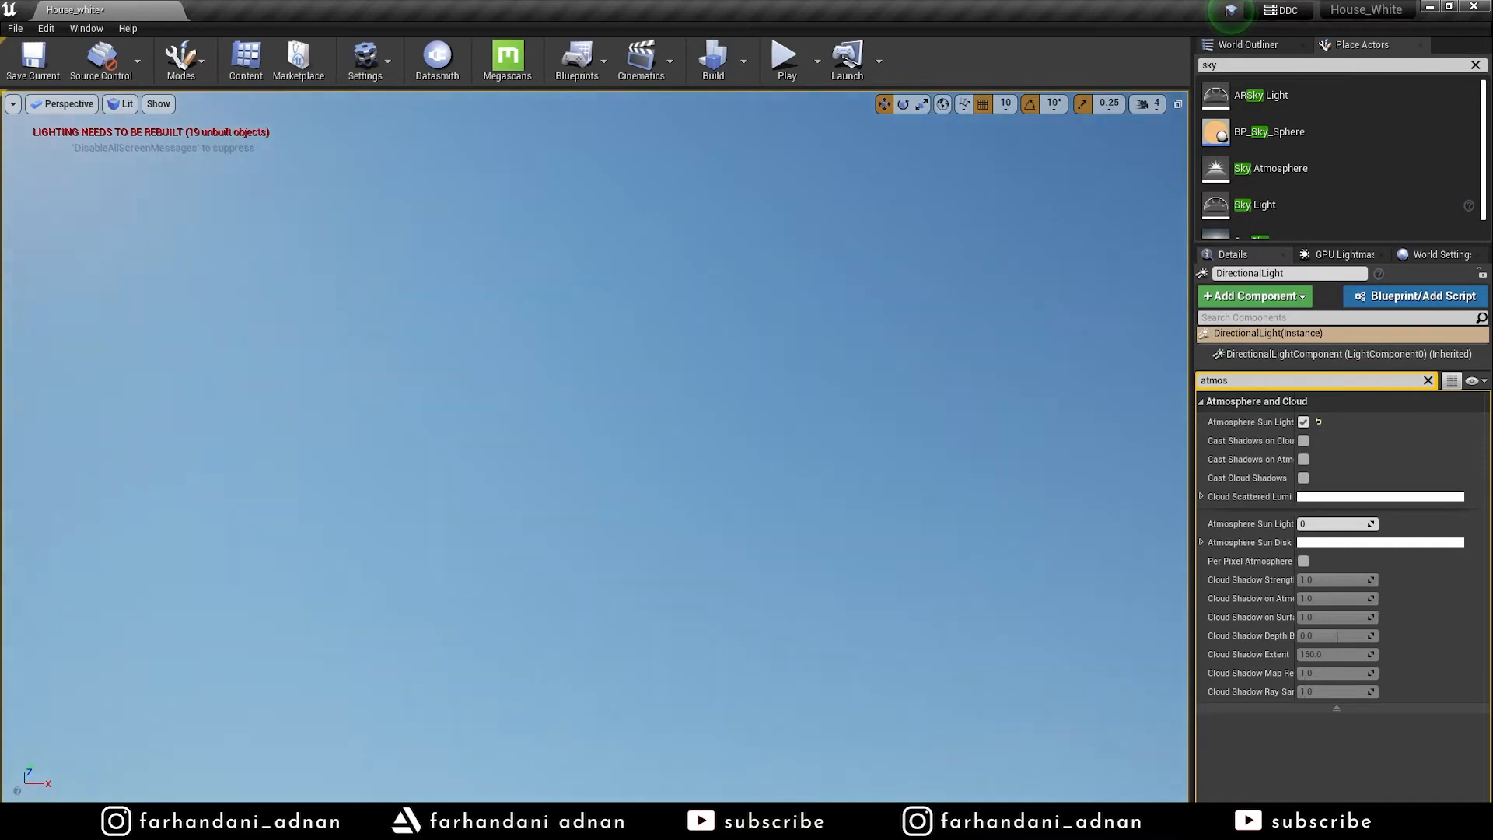
pyautogui.moveTo(595, 448); pyautogui.dragTo(296, 696, button='right')
pyautogui.press('d')
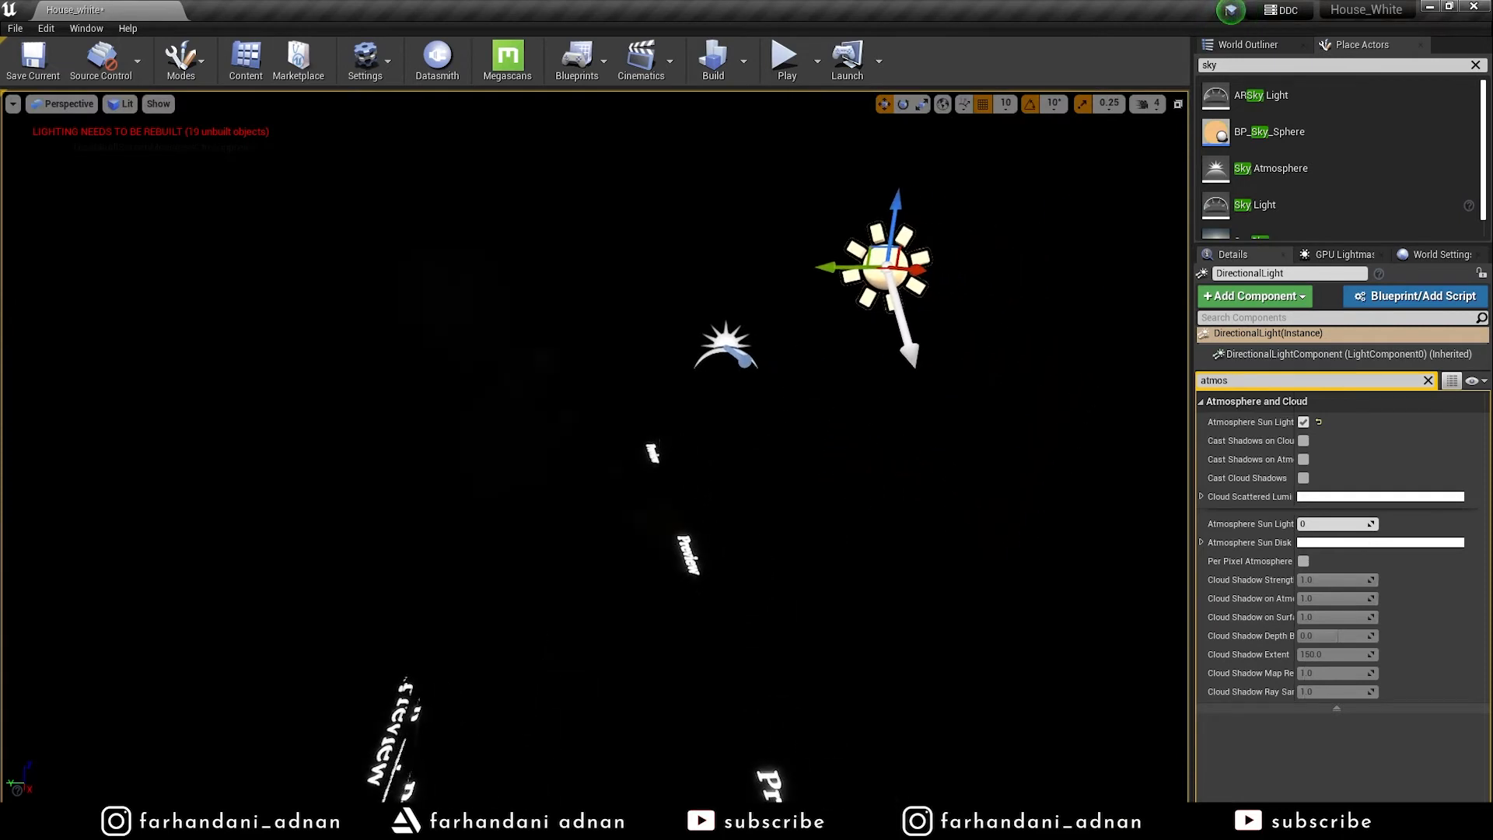
pyautogui.moveTo(295, 696); pyautogui.dragTo(262, 673, button='right')
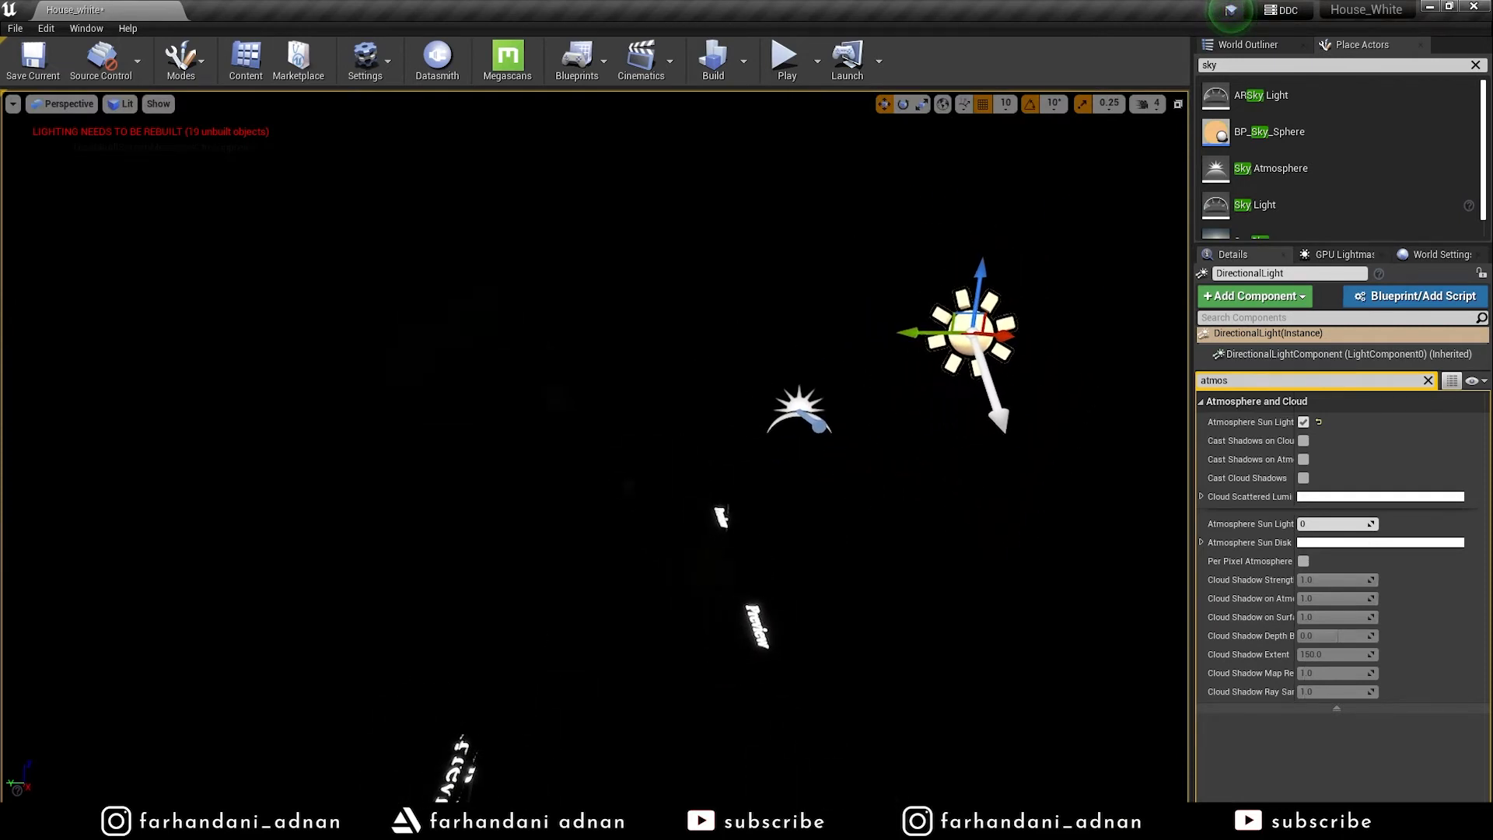
# Search for "expo" and place an Exponential Height Fog below the sky atmosphere, at about X -650, Y -200, Z 170
pyautogui.click(1249, 66)
pyautogui.write('expo')
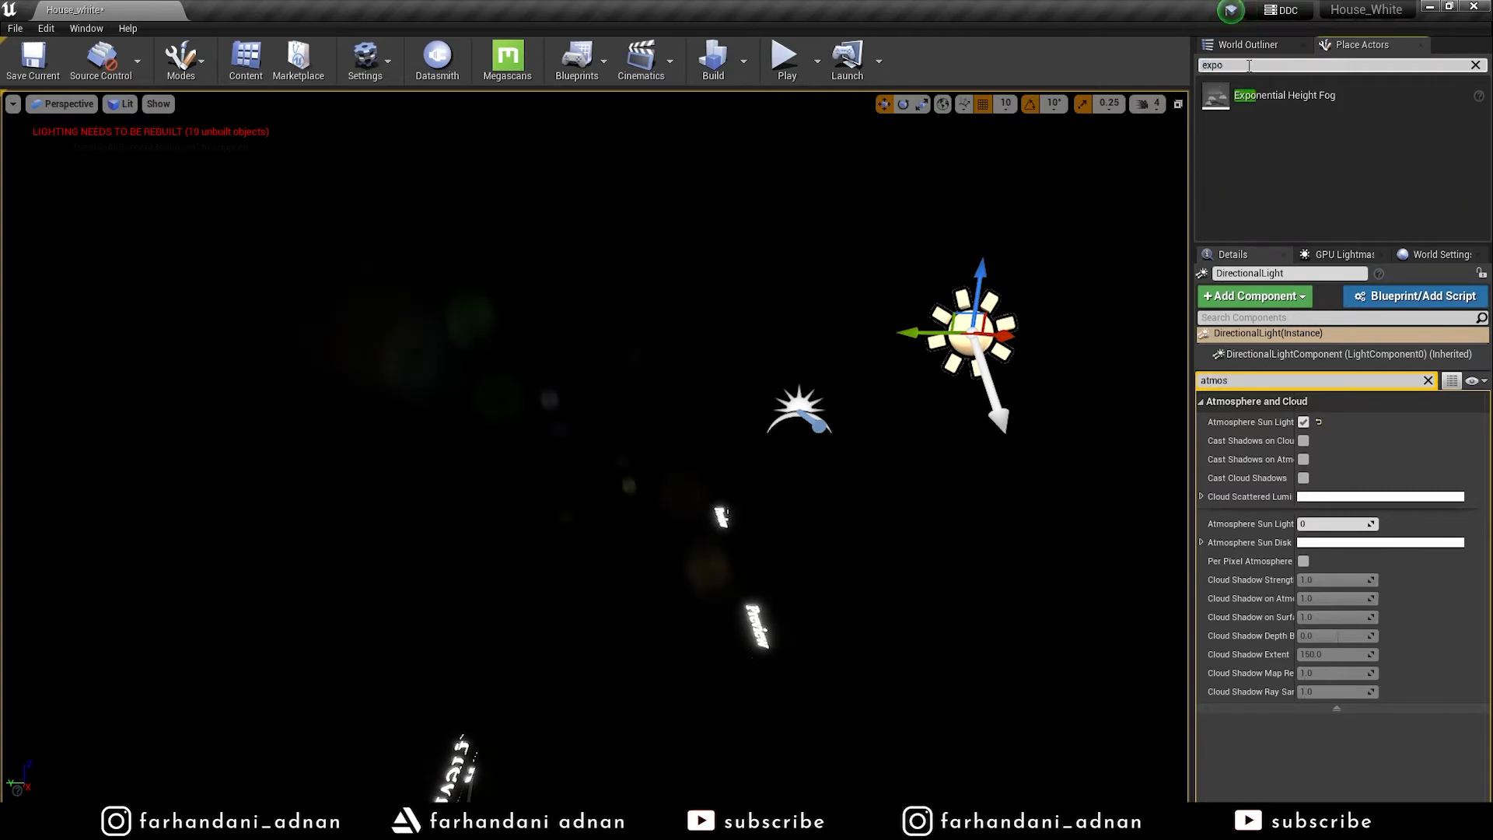
pyautogui.moveTo(1245, 95); pyautogui.dragTo(770, 631)
pyautogui.moveTo(897, 521)
pyautogui.mouseDown(button='right')
pyautogui.moveTo(945, 519)
pyautogui.moveTo(918, 536)
pyautogui.moveTo(887, 527)
pyautogui.mouseUp(button='right')
pyautogui.moveTo(670, 548); pyautogui.dragTo(670, 324)
# Clear the property filter and set the height fog's Start Distance to 1000
pyautogui.click(1428, 293)
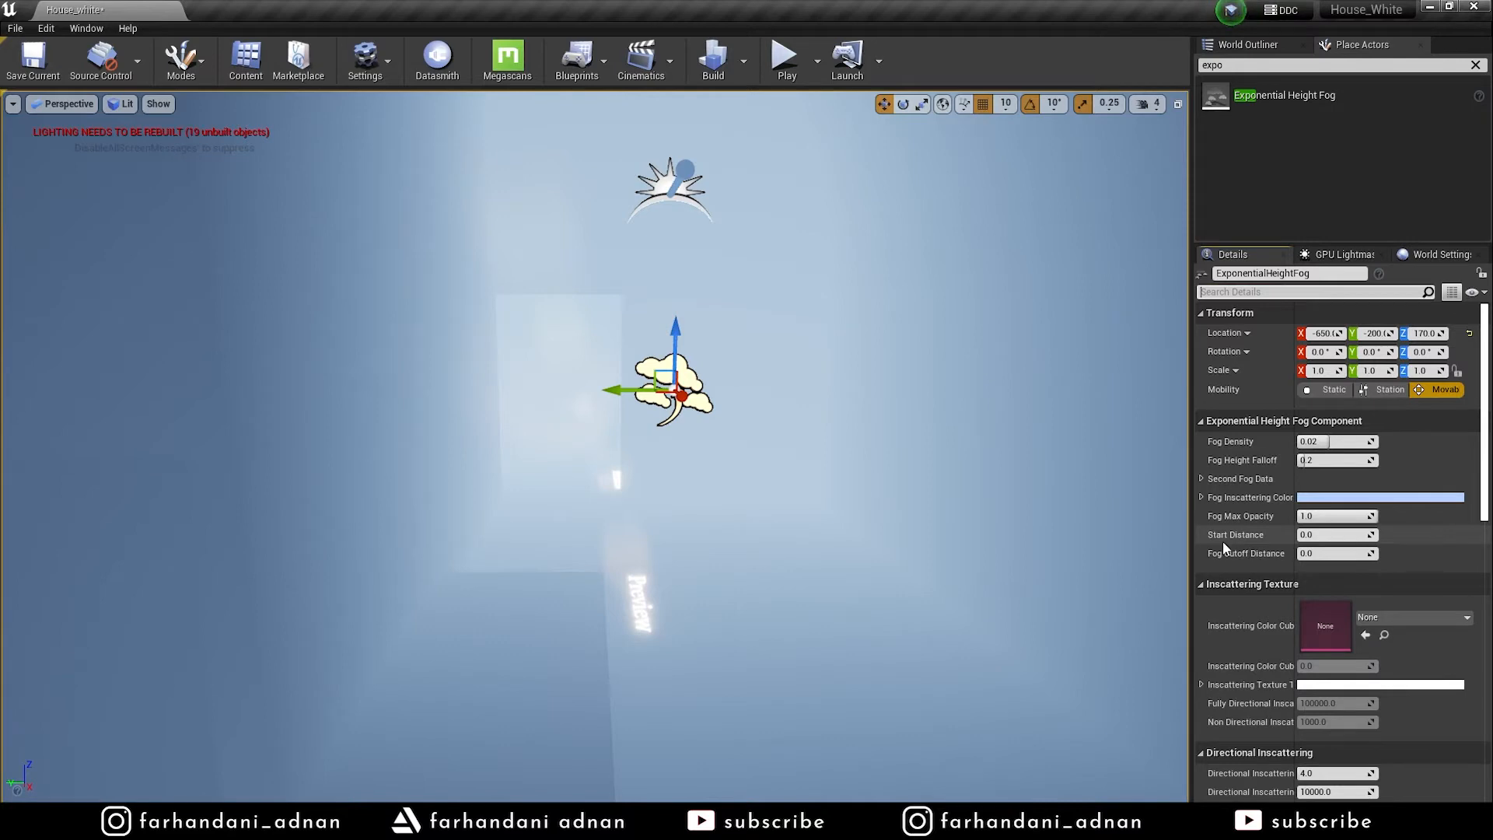
pyautogui.click(1337, 535)
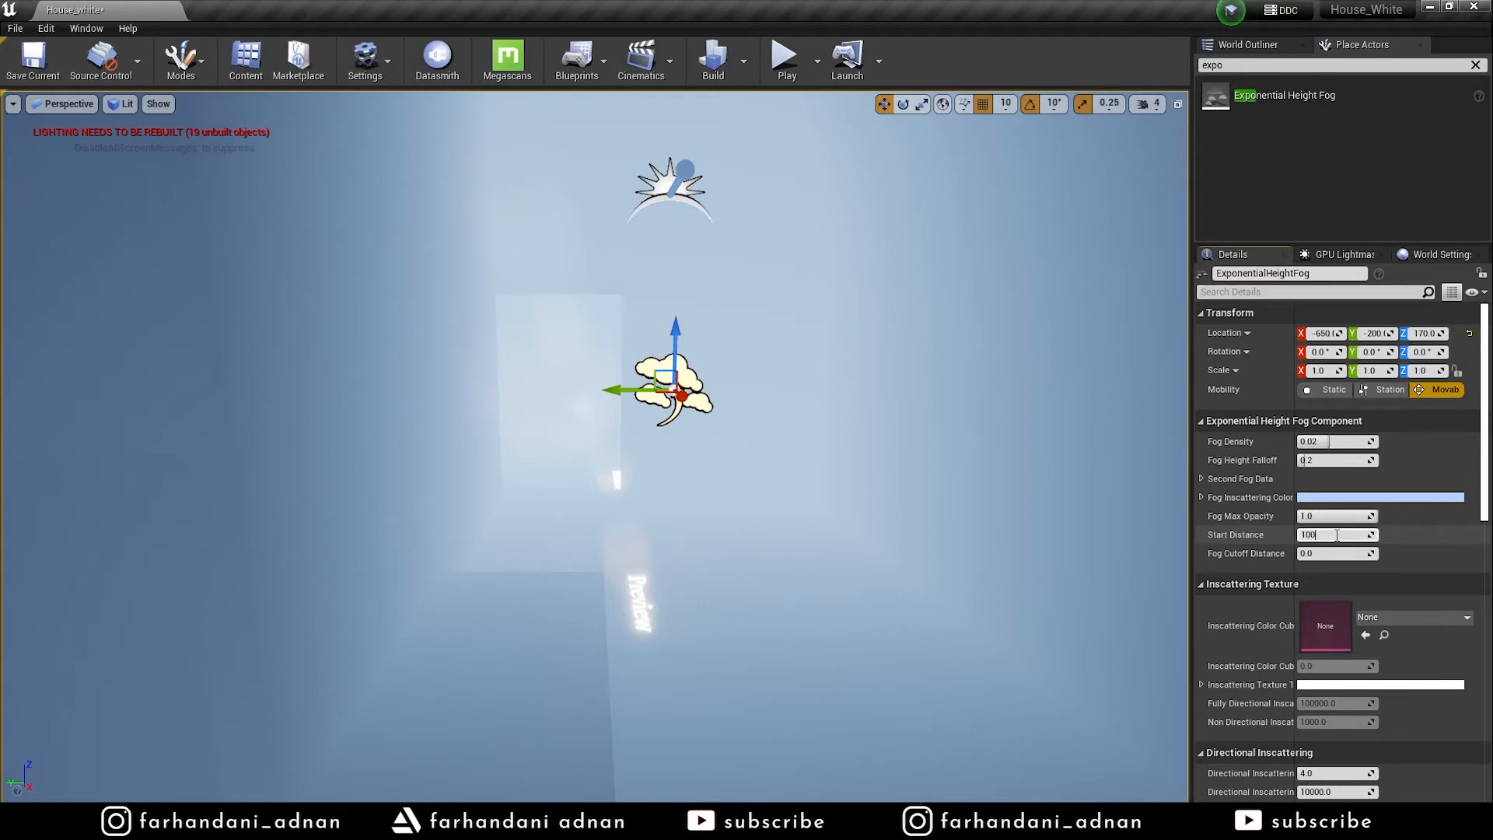
pyautogui.write('1000')
pyautogui.press('Return')
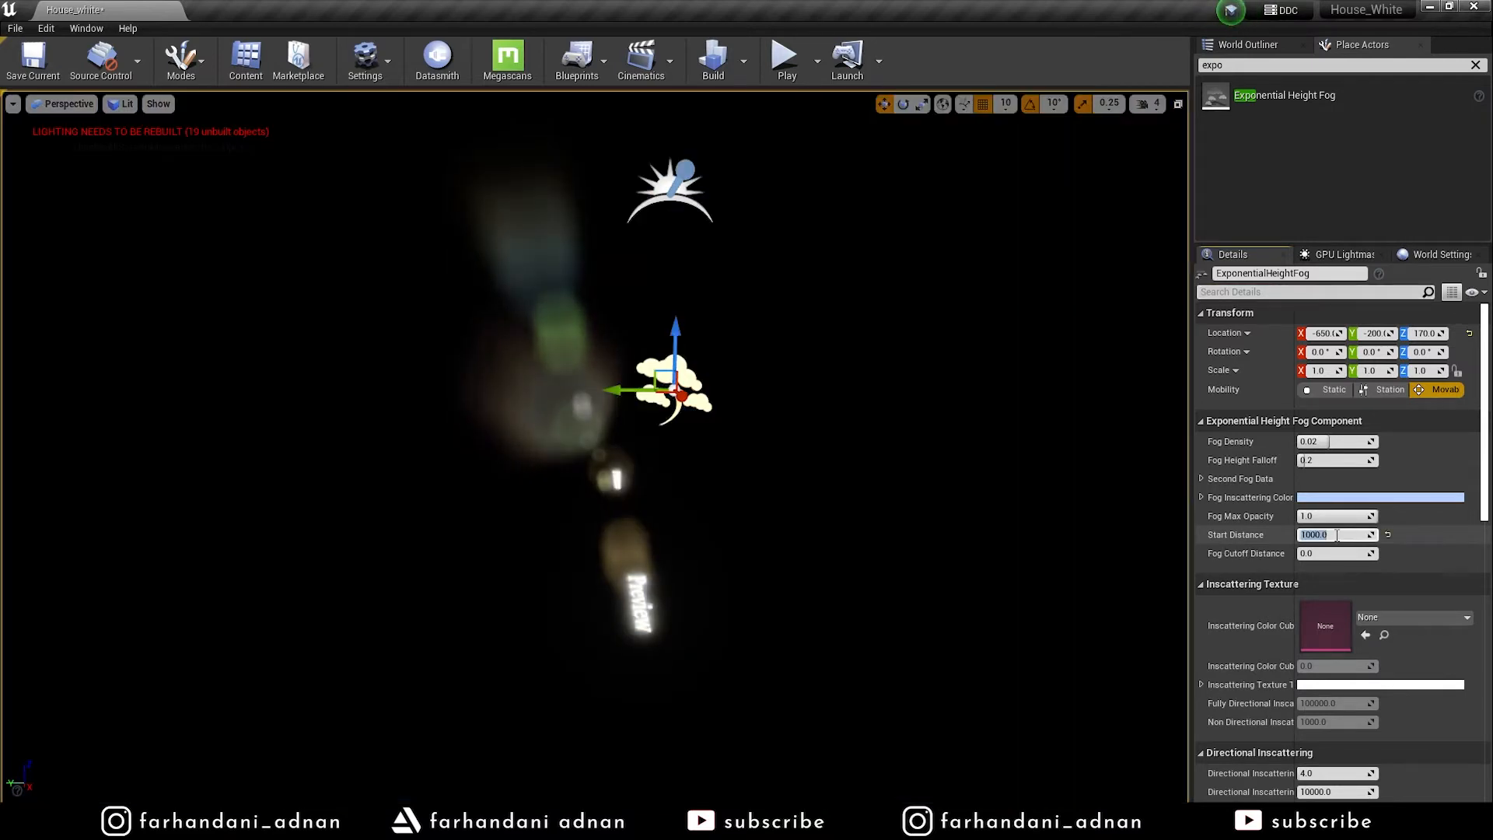
# Move the directional light along X to about -590 so it lines up above the sky atmosphere and fog actors
pyautogui.moveTo(595, 447); pyautogui.dragTo(597, 377, button='middle')
pyautogui.moveTo(597, 377); pyautogui.dragTo(598, 470, button='right')
pyautogui.press('w')
pyautogui.press('s')
pyautogui.press('w')
pyautogui.press('s')
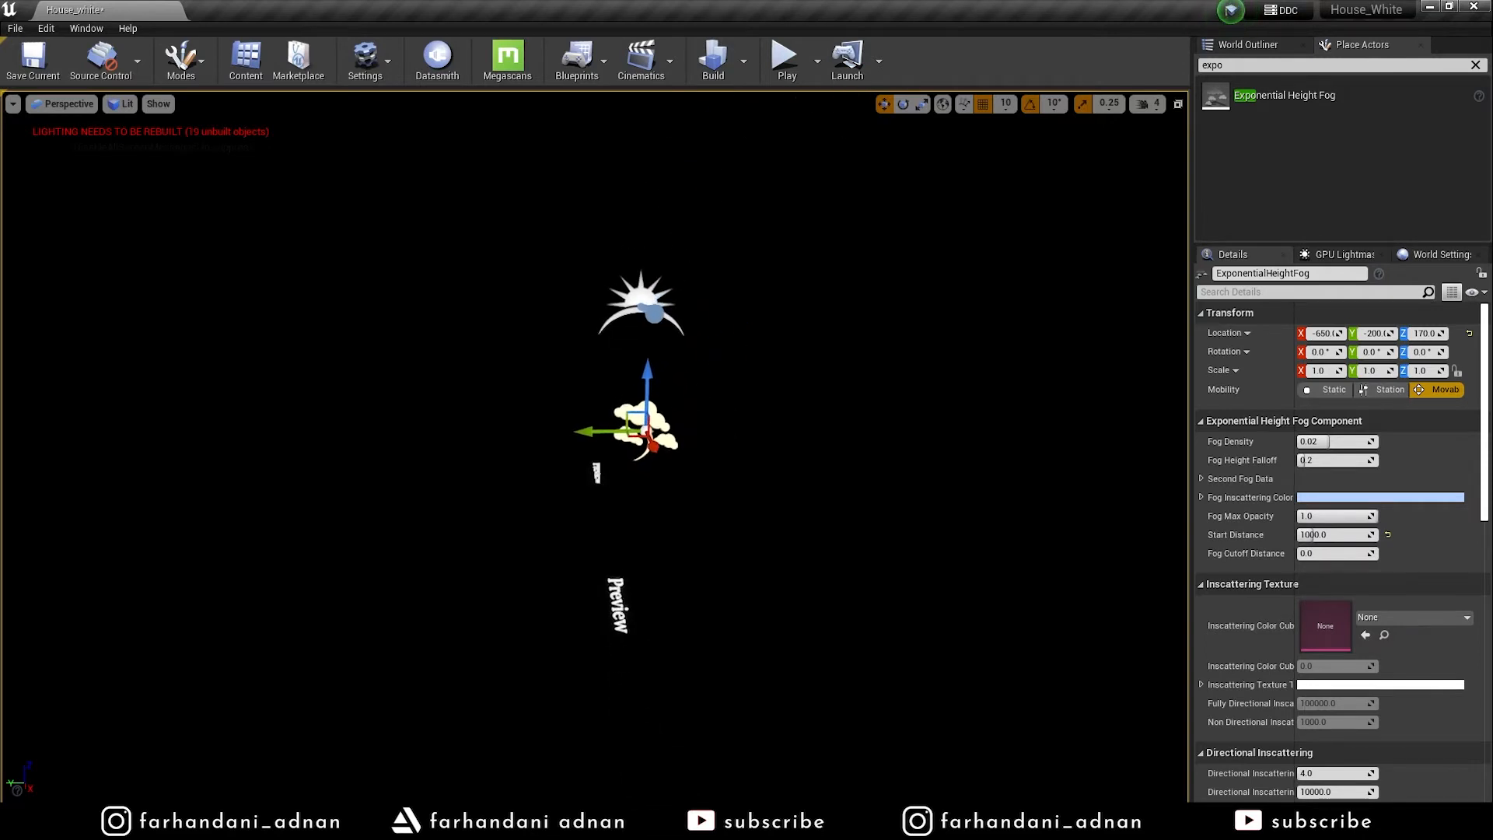
pyautogui.click(795, 121)
pyautogui.moveTo(817, 102); pyautogui.dragTo(665, 196)
pyautogui.press('w')
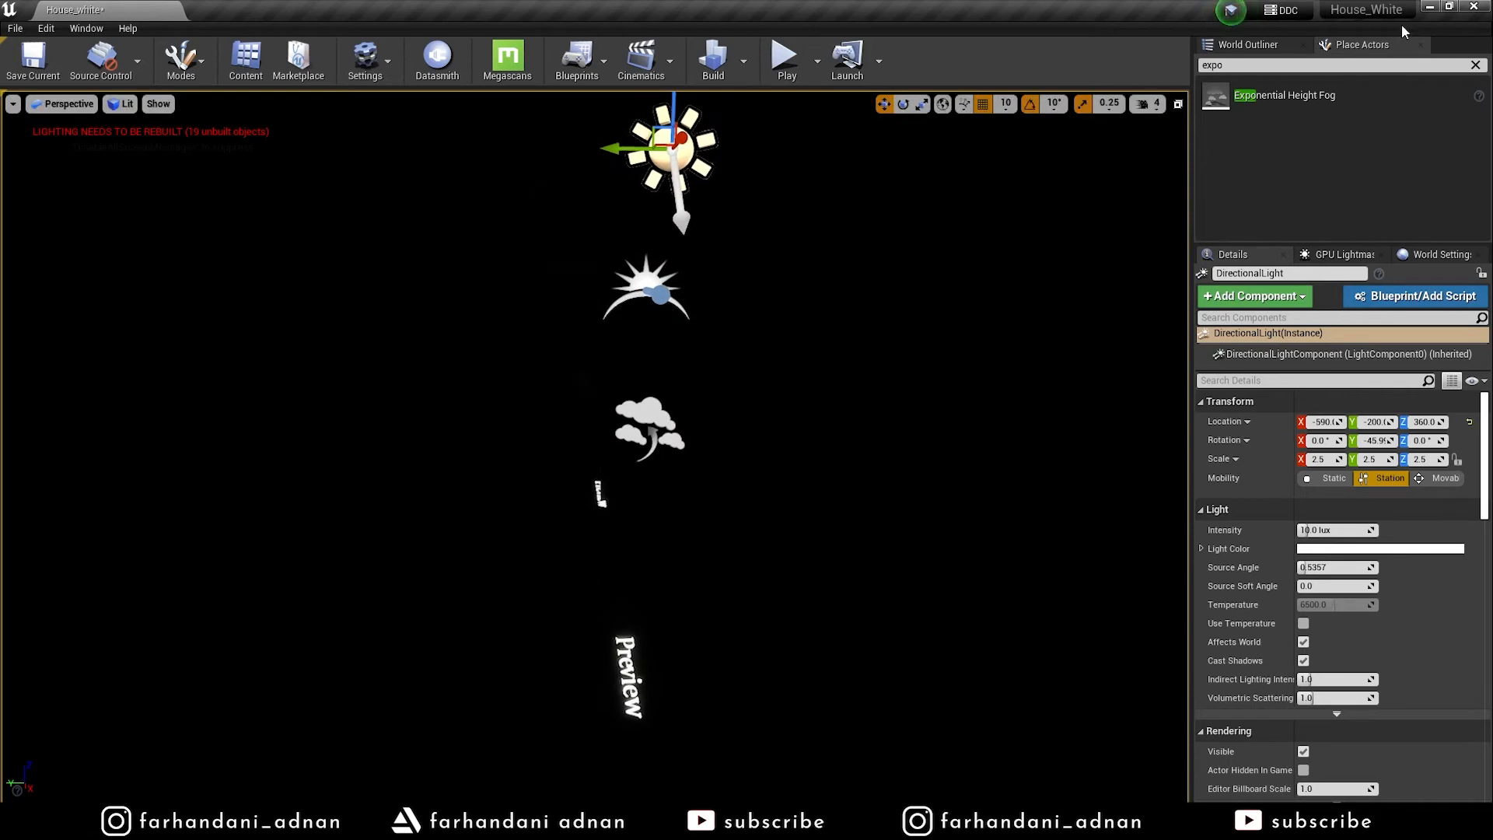
# Search for "post" and place a Post Process Volume near the height fog, at about X -710, Y -260, Z 150
pyautogui.click(1475, 65)
pyautogui.click(1258, 64)
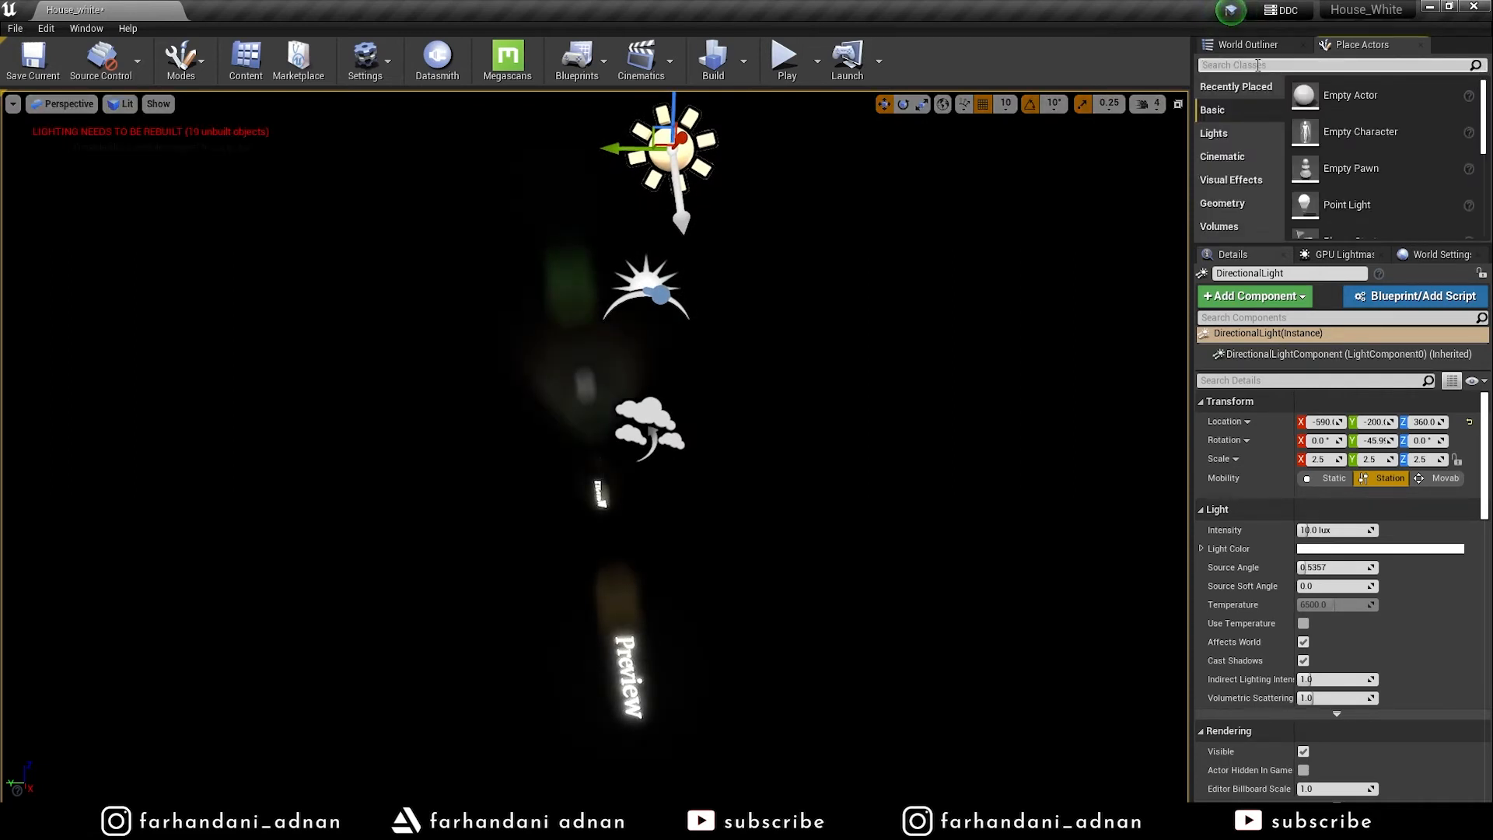
pyautogui.moveTo(595, 447); pyautogui.dragTo(622, 654, button='middle')
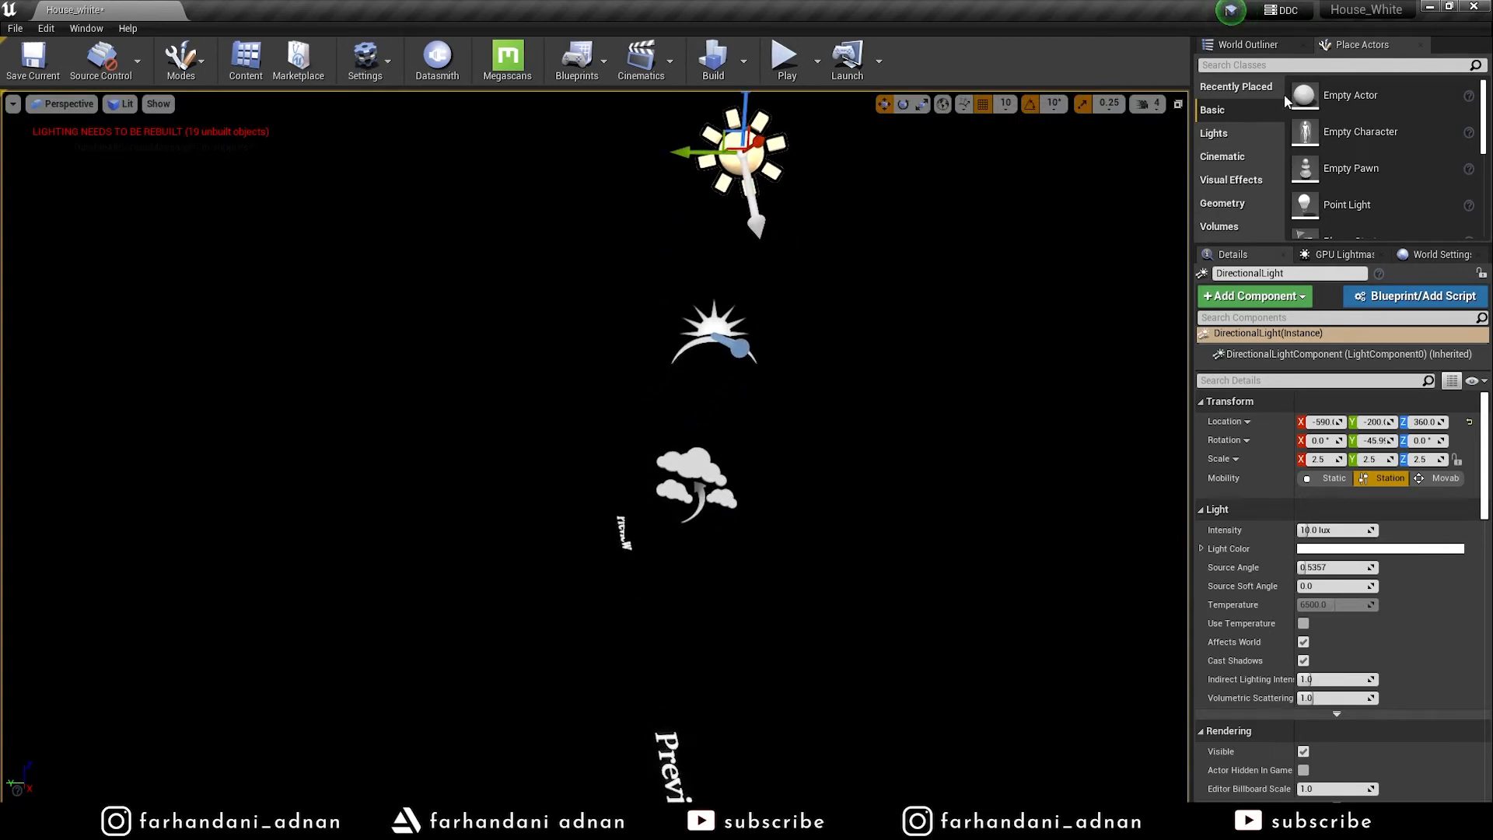
pyautogui.click(1248, 65)
pyautogui.write('post')
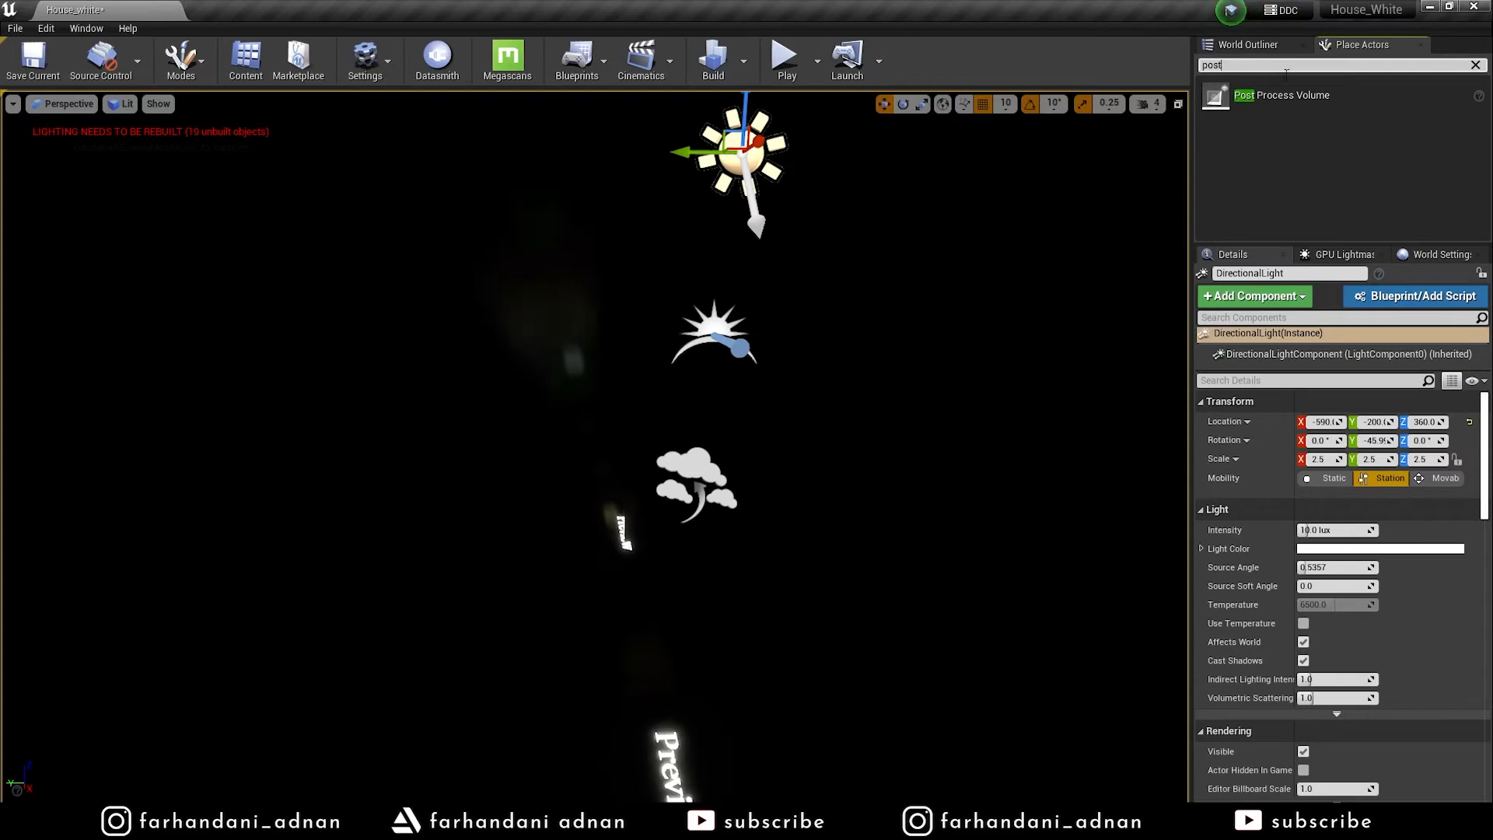
pyautogui.moveTo(1315, 104); pyautogui.dragTo(747, 478)
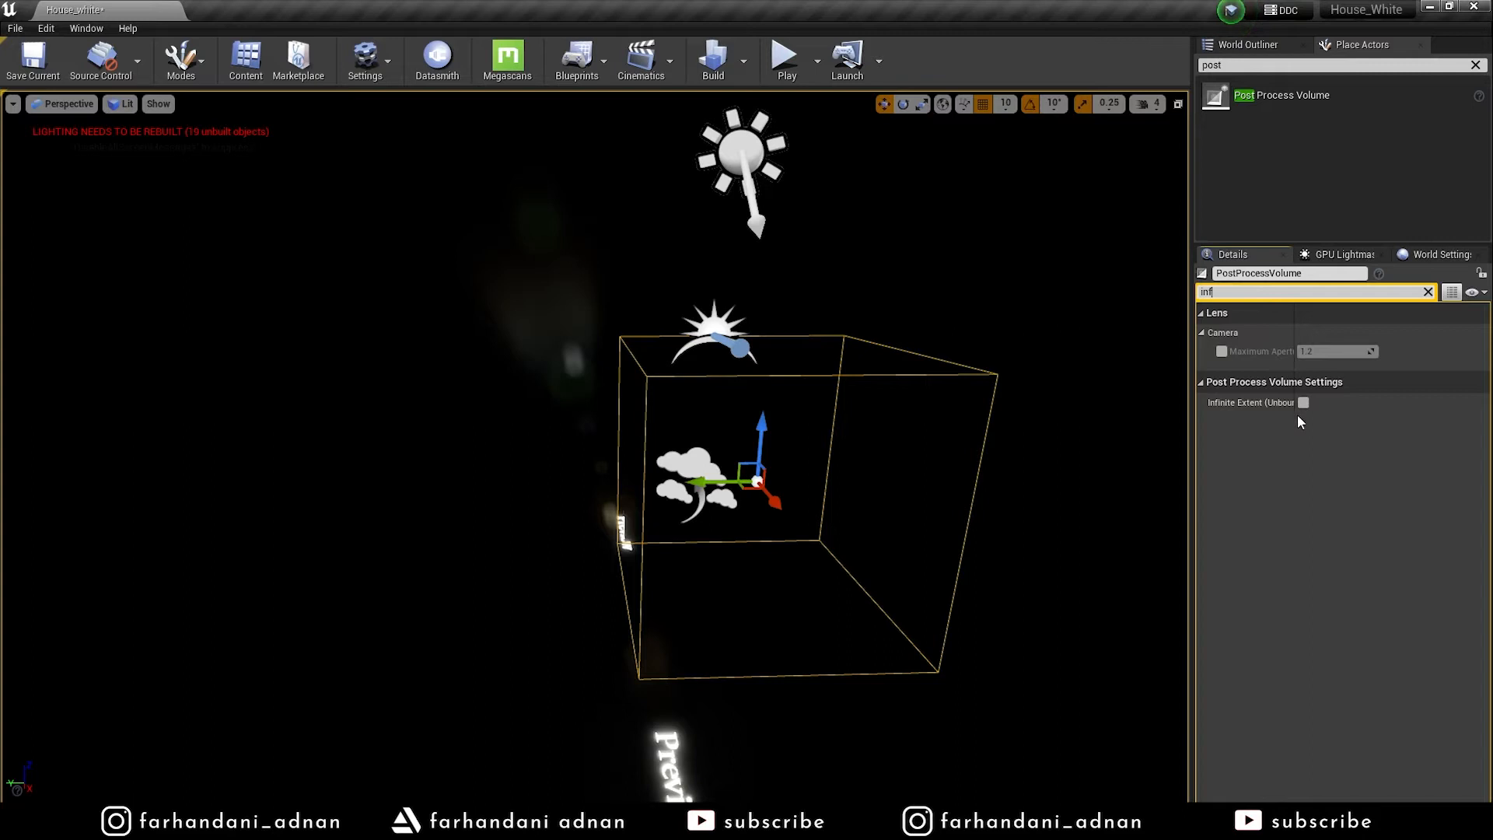
# Filter the post-process volume's properties by "inf", enable Infinite Extent (Unbound) and clear the filter
pyautogui.moveTo(1295, 416); pyautogui.dragTo(1339, 423)
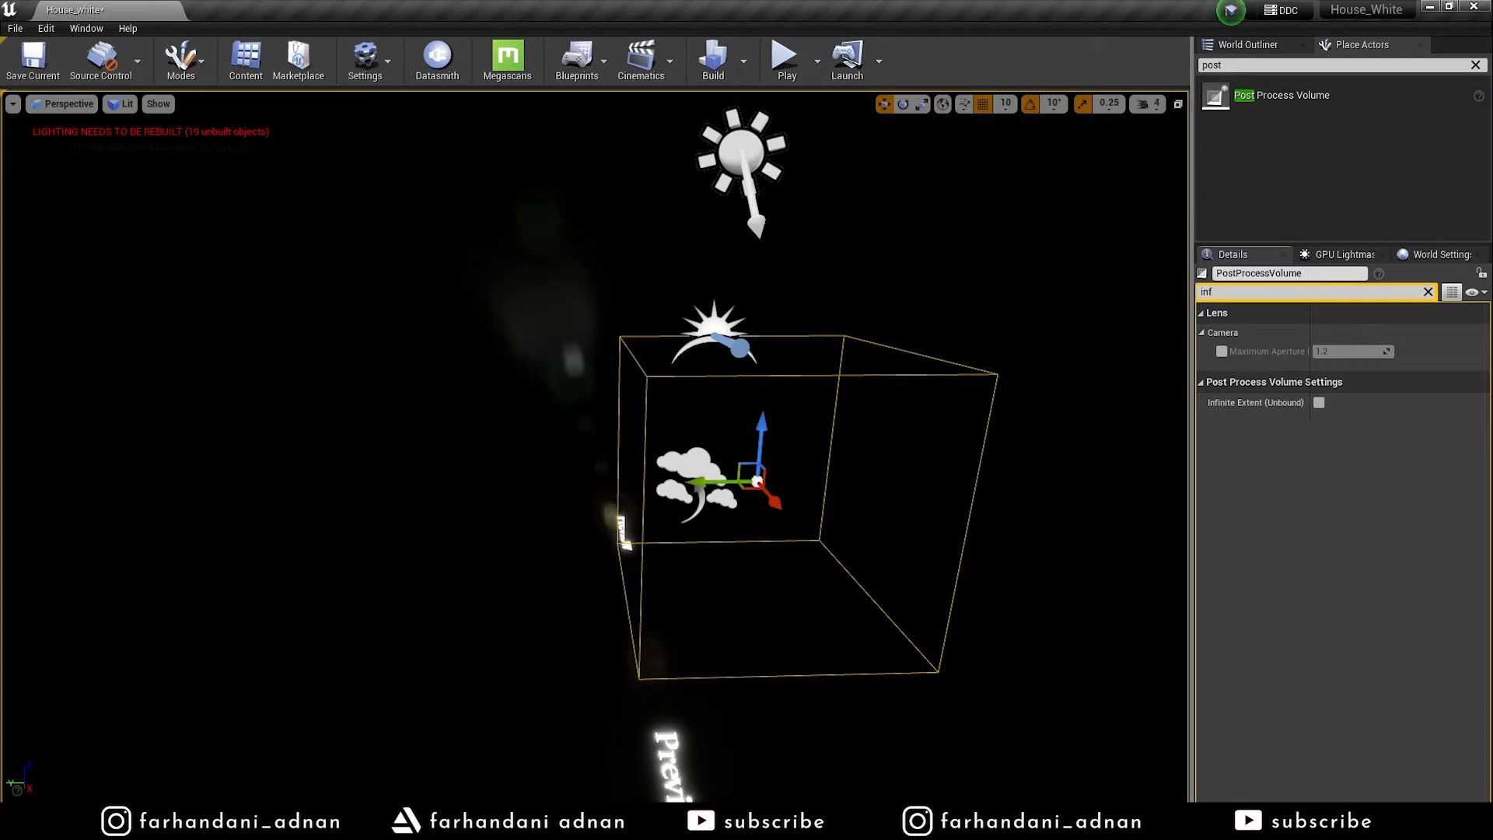
pyautogui.moveTo(595, 447); pyautogui.dragTo(466, 408, button='right')
pyautogui.press('w')
pyautogui.press('s')
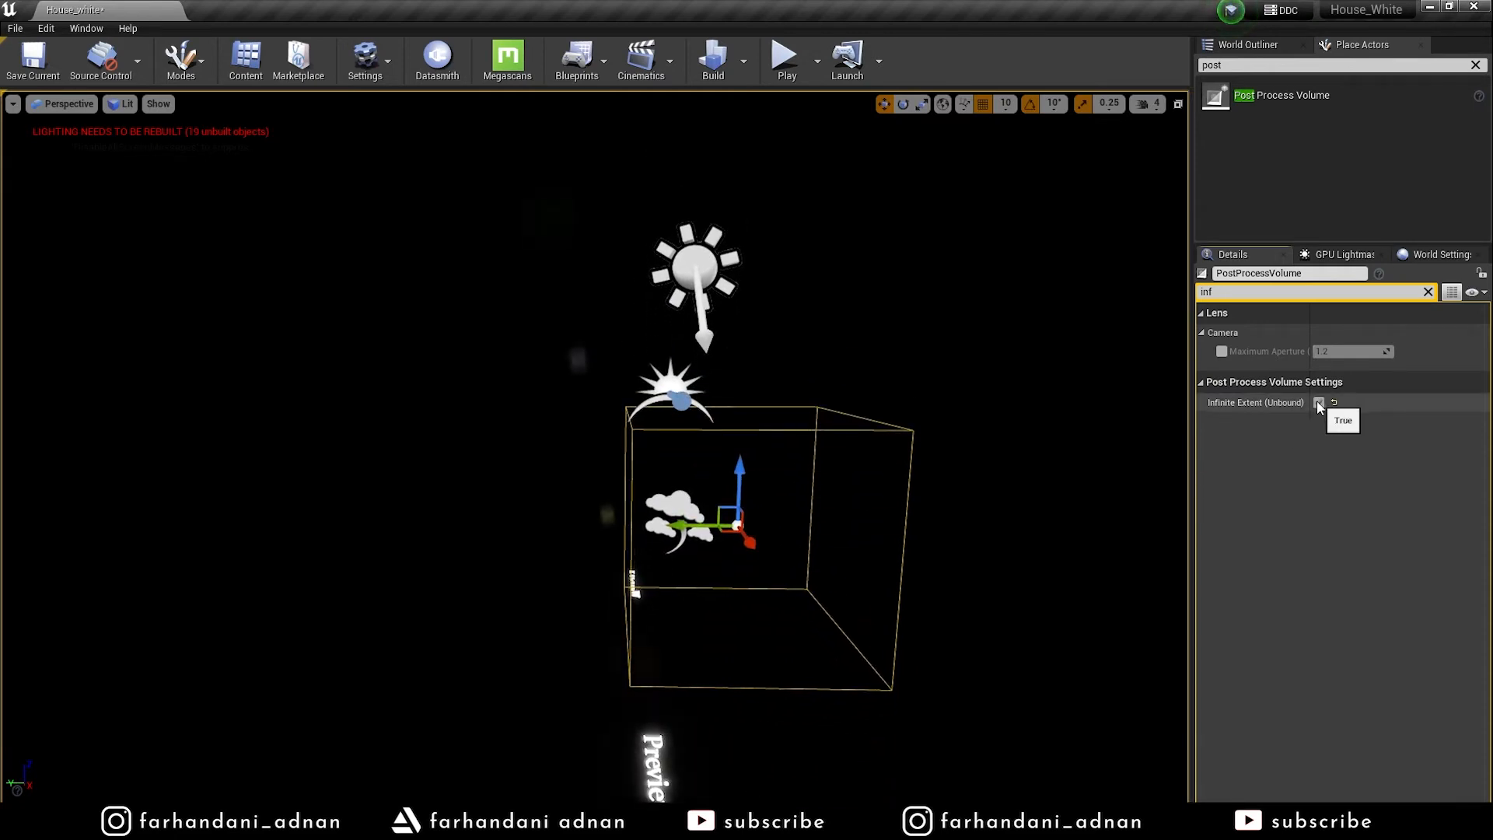
pyautogui.click(1428, 291)
# Set the post-process volume's Bloom Intensity to 0.2 and enable the Bloom Method override, leaving it on Standard
pyautogui.click(1203, 430)
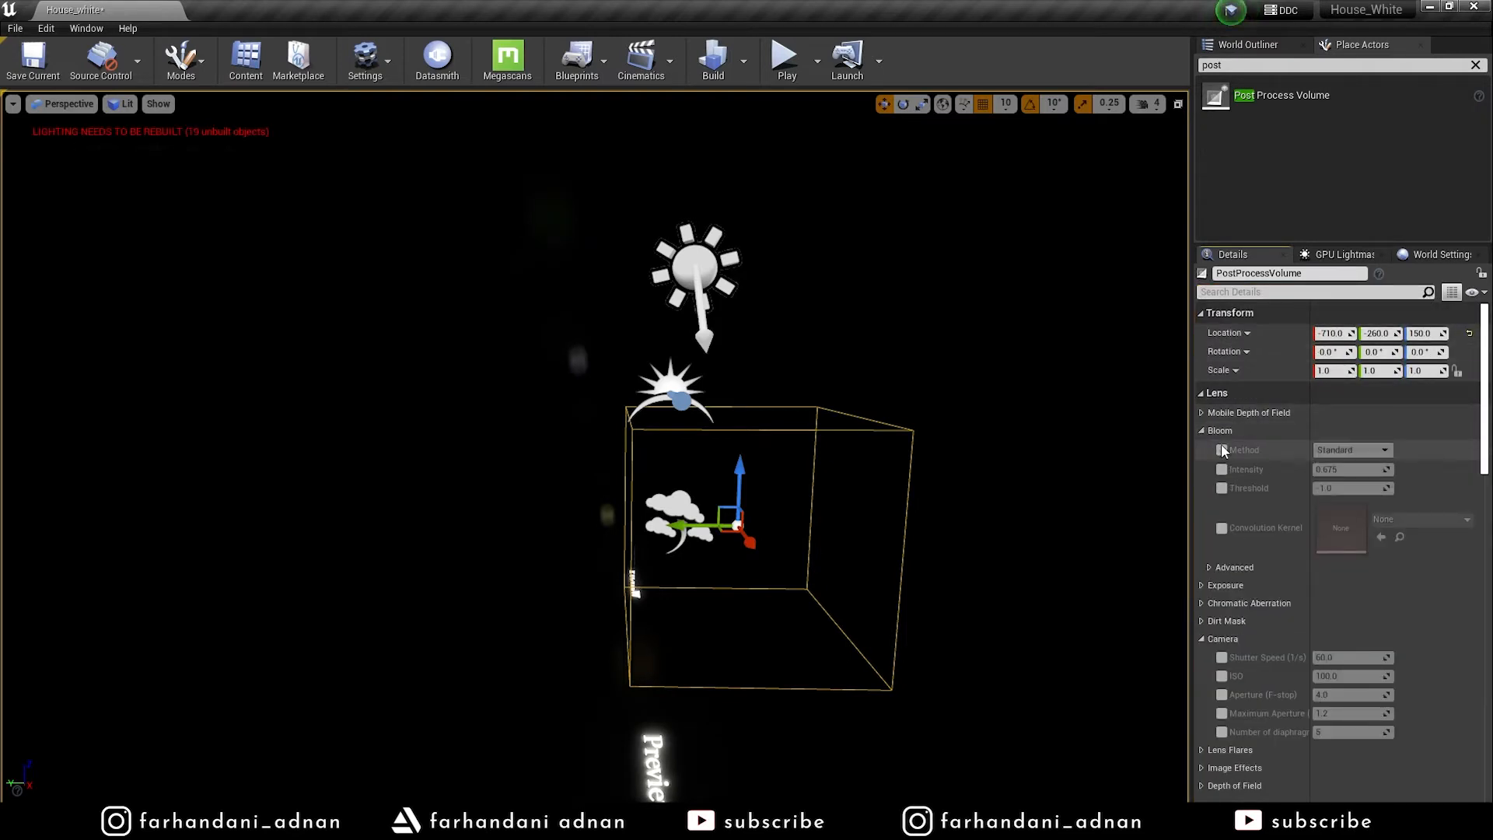
pyautogui.click(1222, 469)
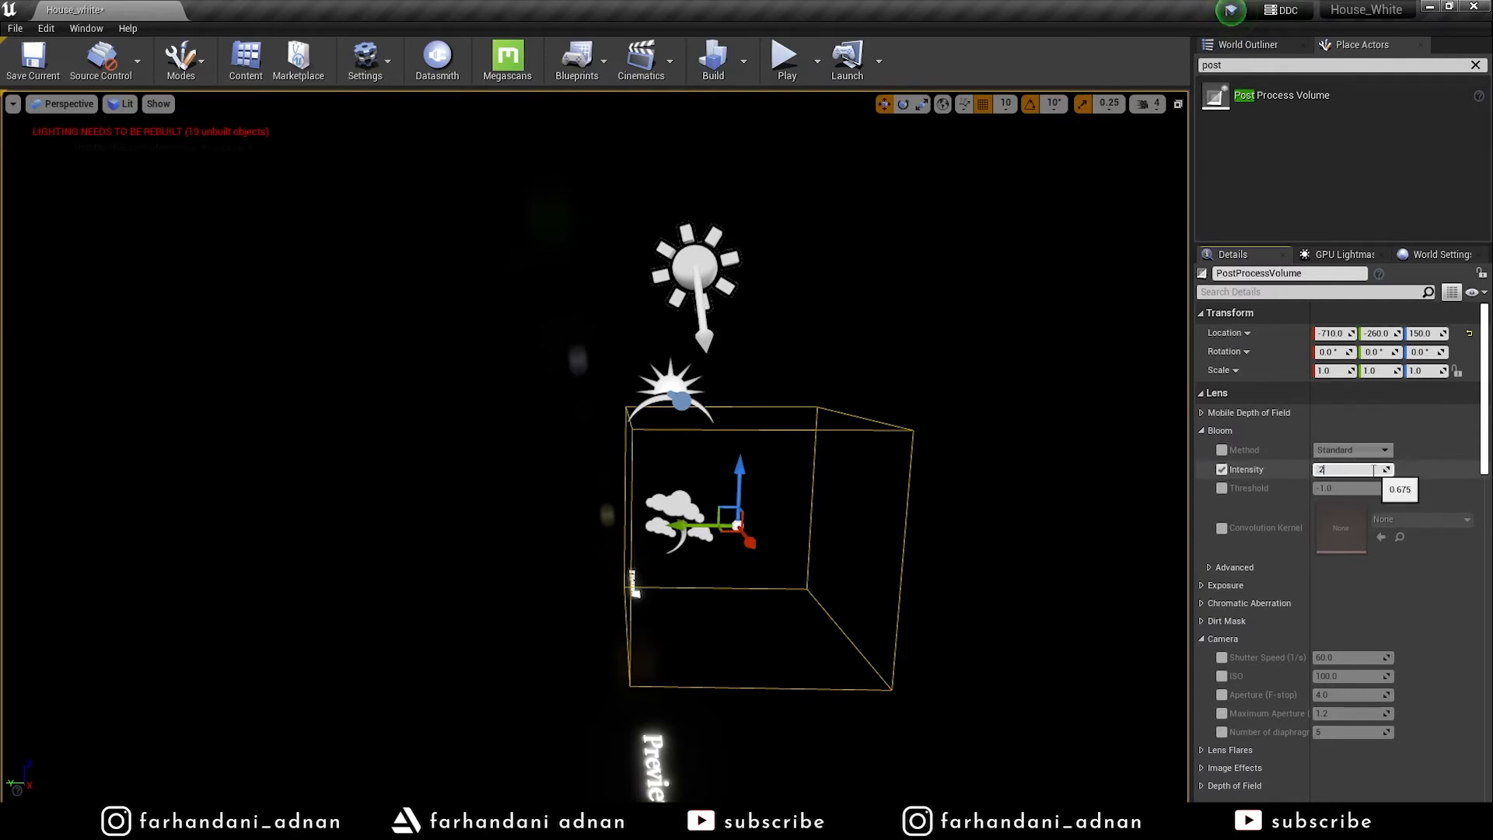
pyautogui.press('Return')
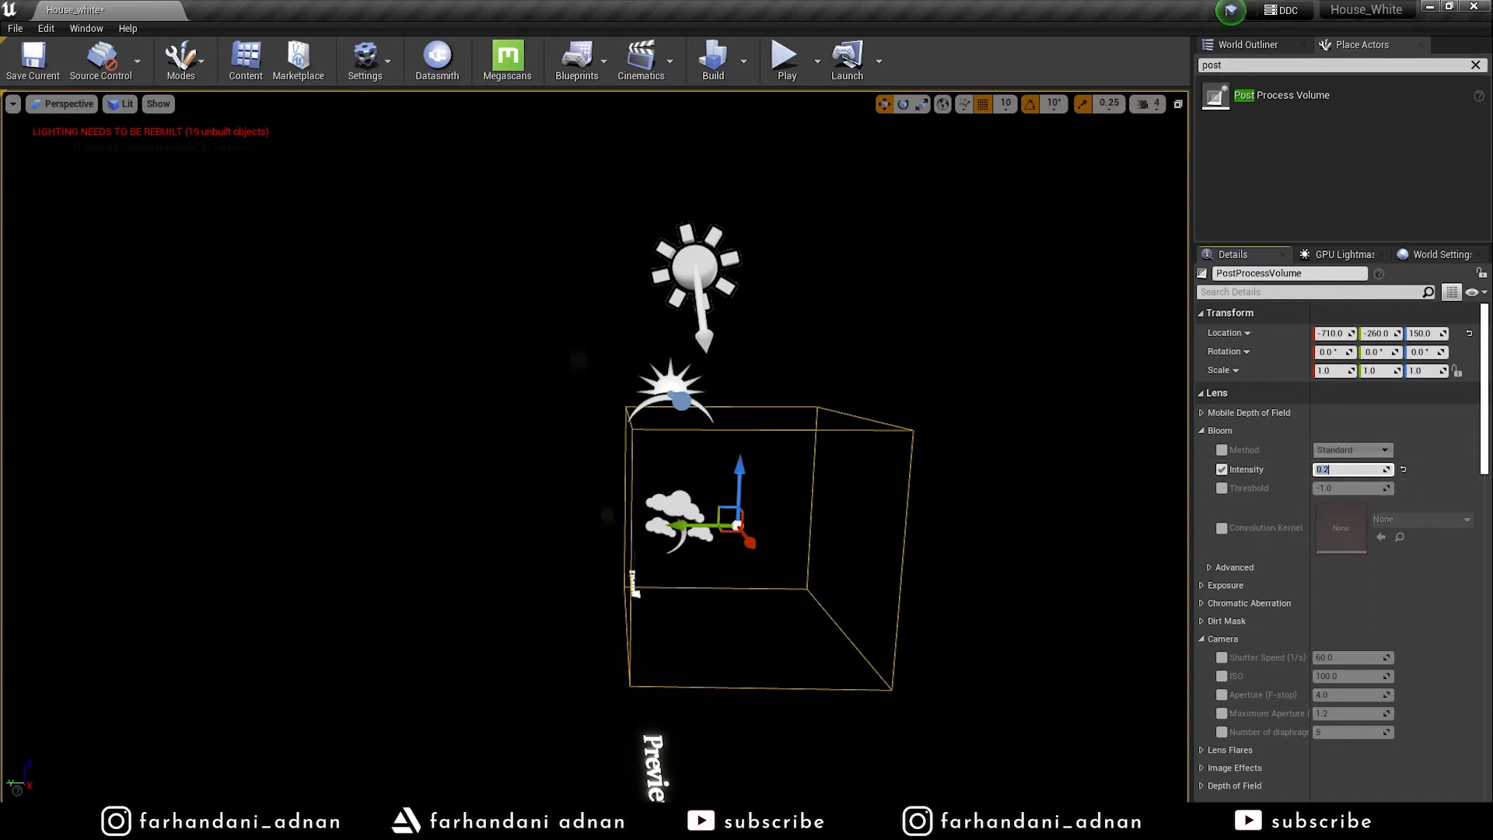
pyautogui.press('e')
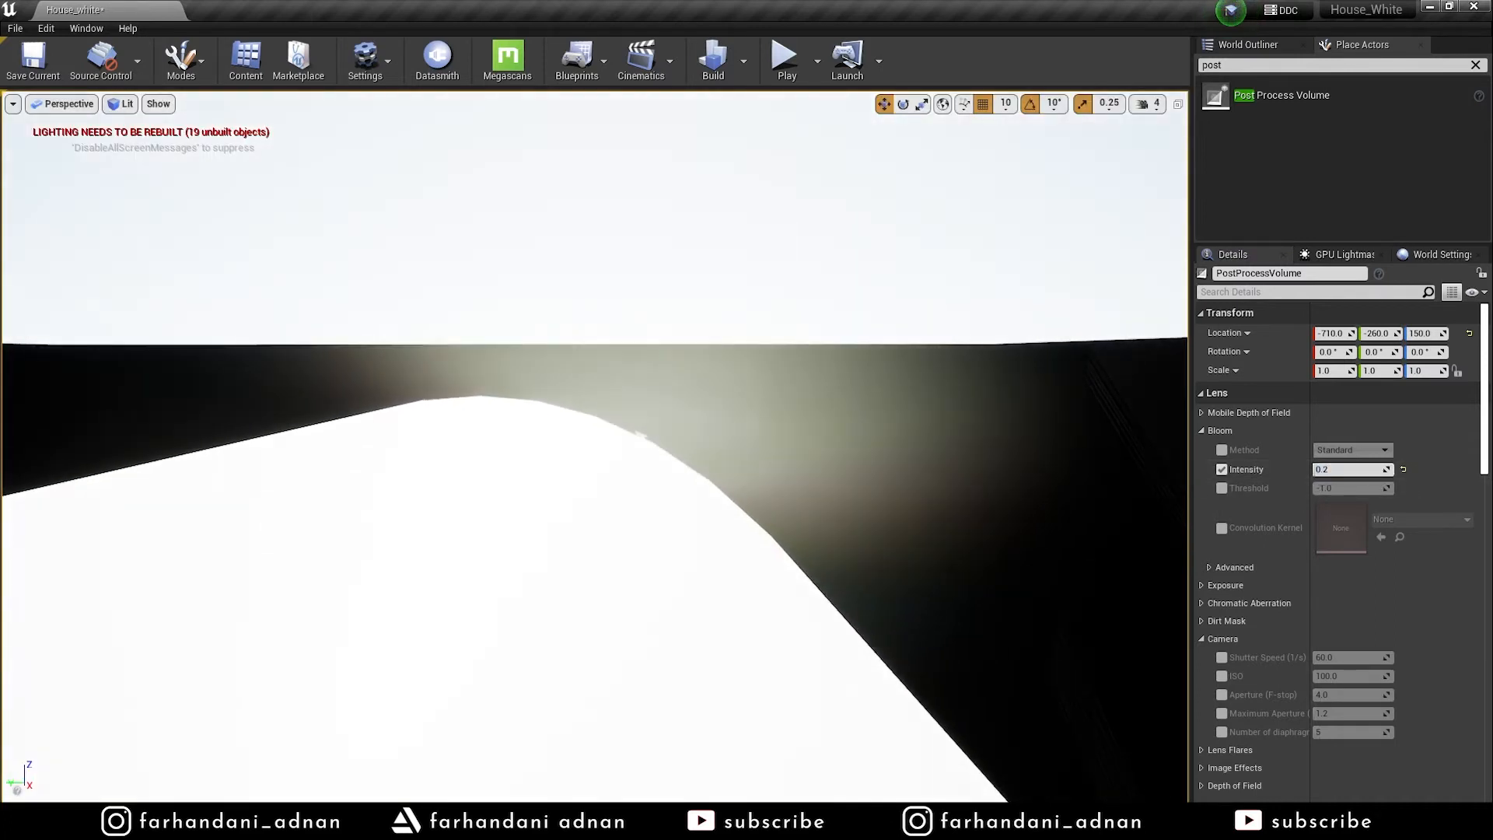
pyautogui.press('q')
pyautogui.press('w')
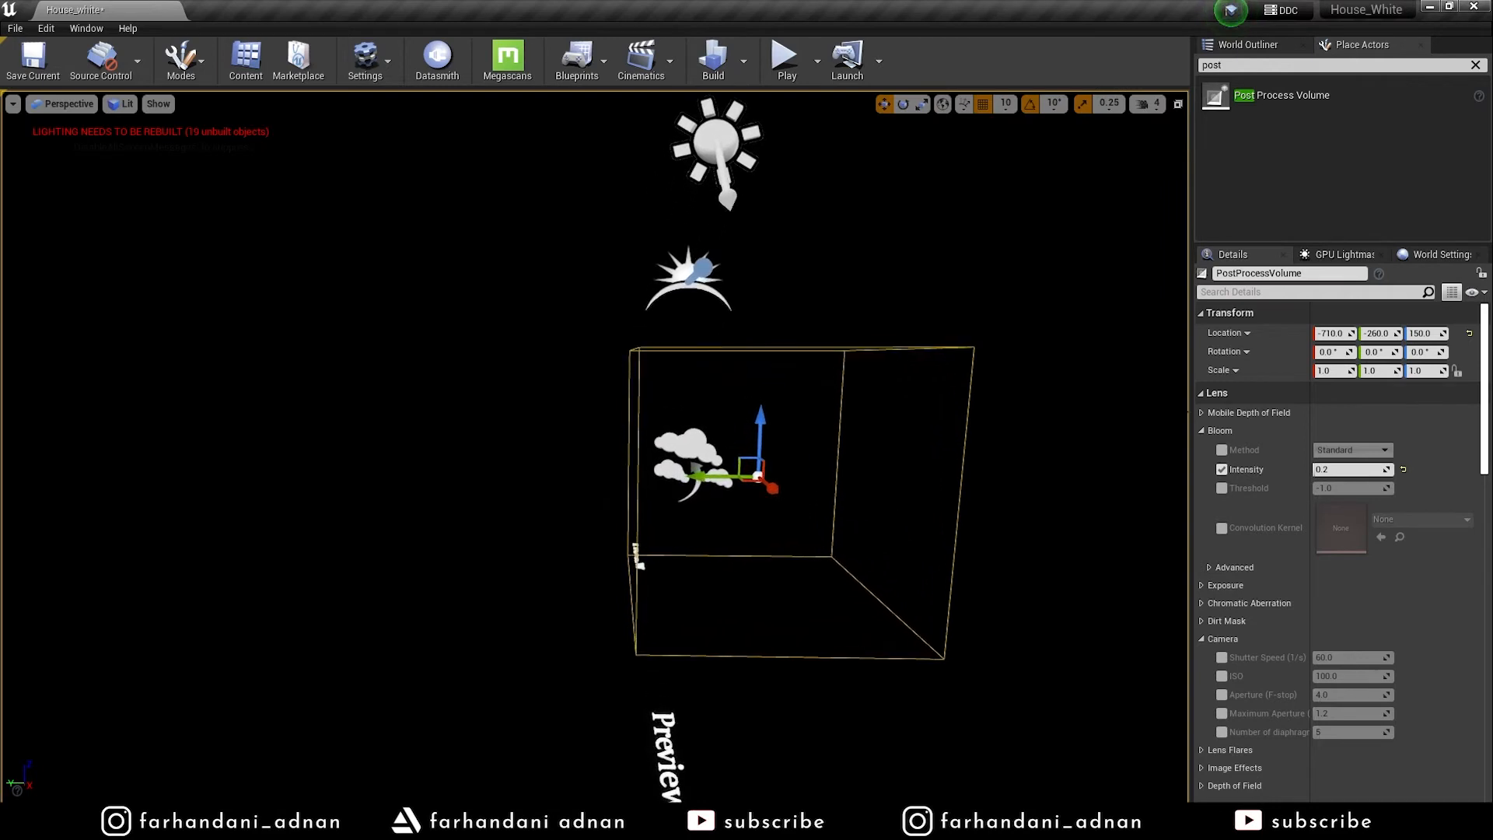
pyautogui.click(1221, 450)
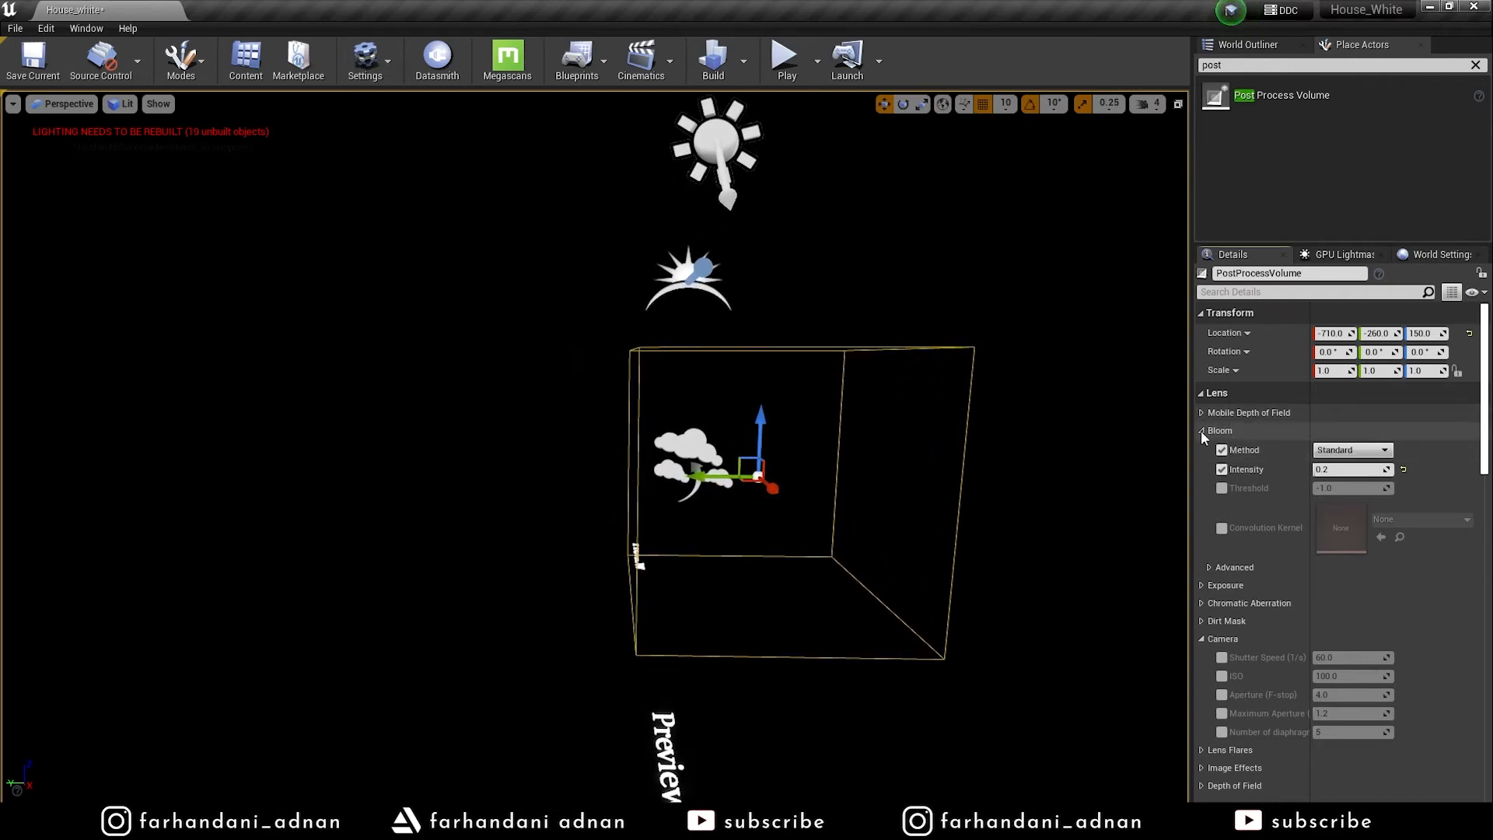
# Expand the post-process volume's Lens Flares settings, enable the Intensity override and check the flare in the scene
pyautogui.scroll(-4, 1219, 589)
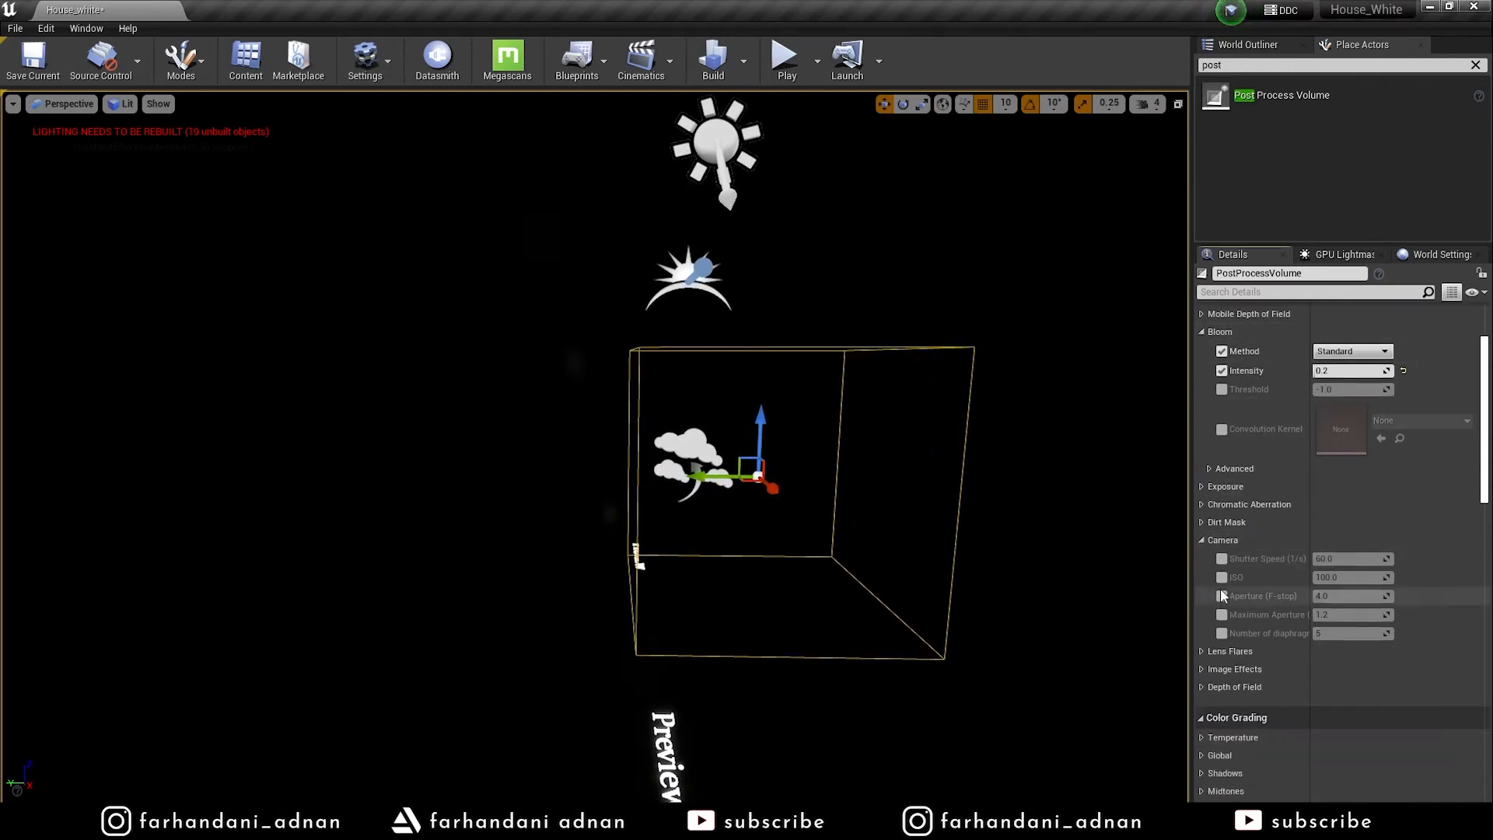
pyautogui.click(1202, 627)
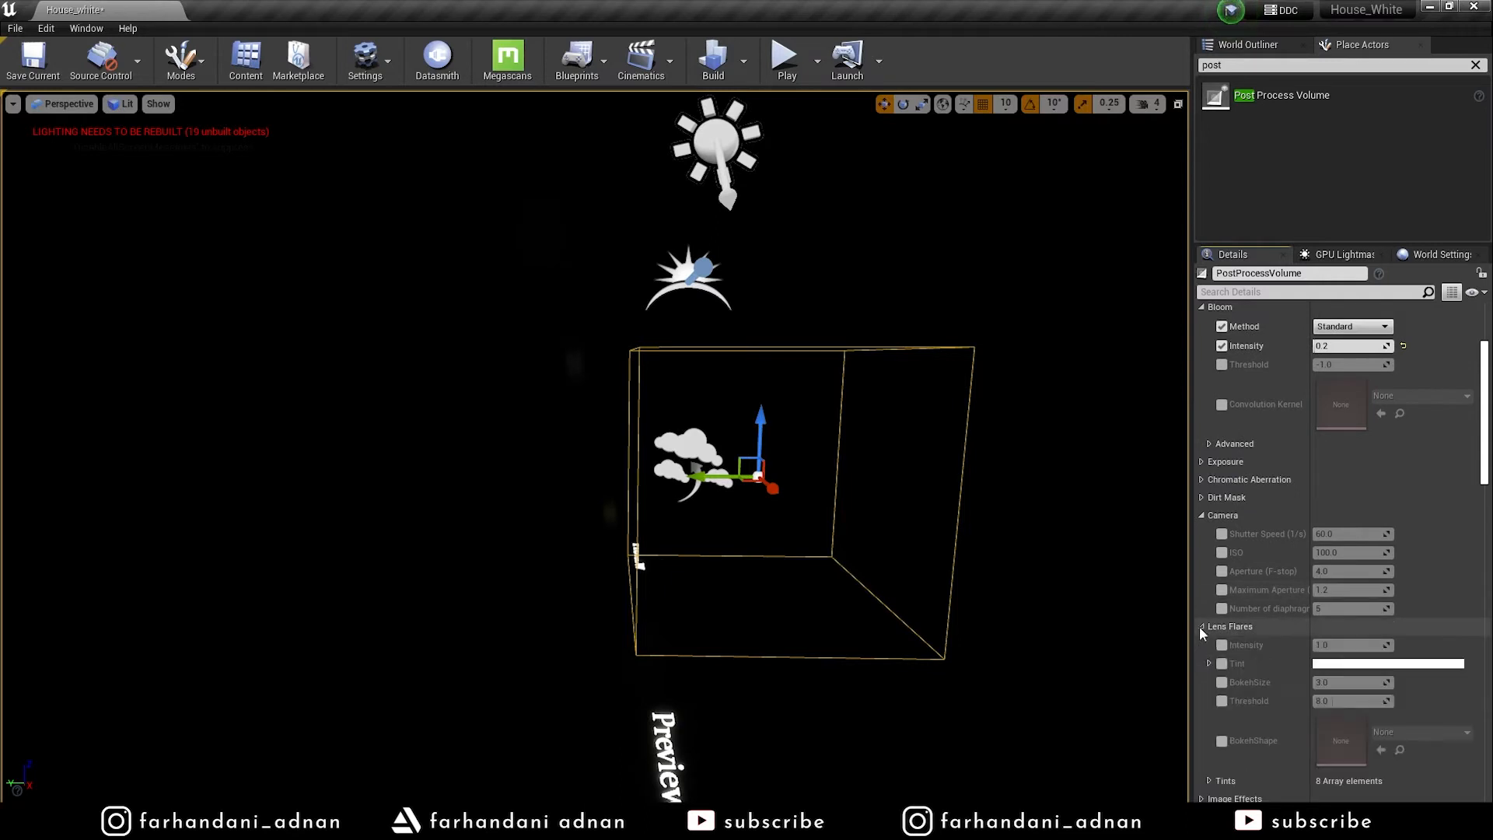
pyautogui.press('s')
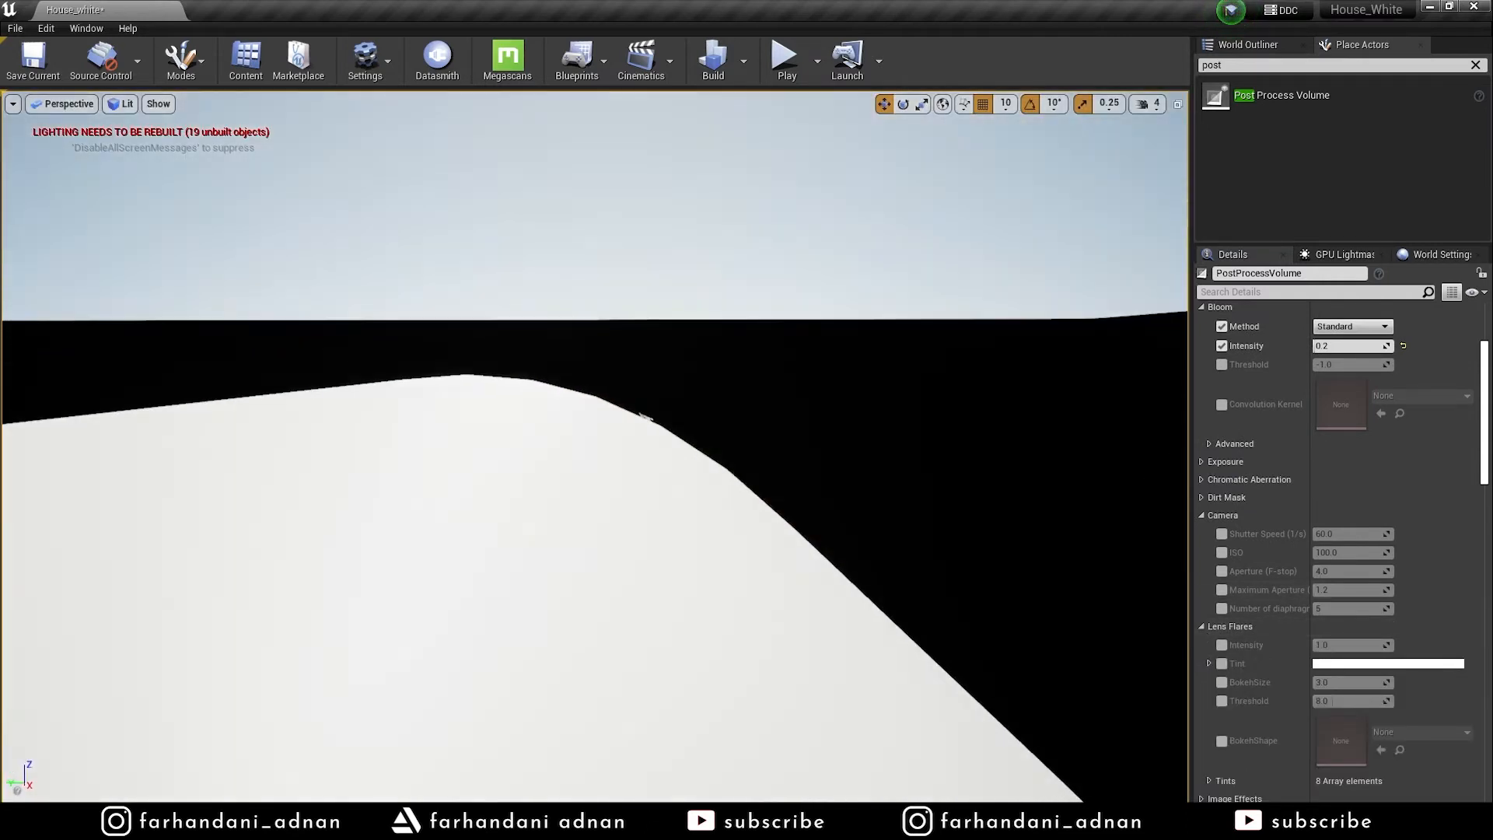
pyautogui.press('q')
pyautogui.press('e')
pyautogui.press('s')
pyautogui.press('w')
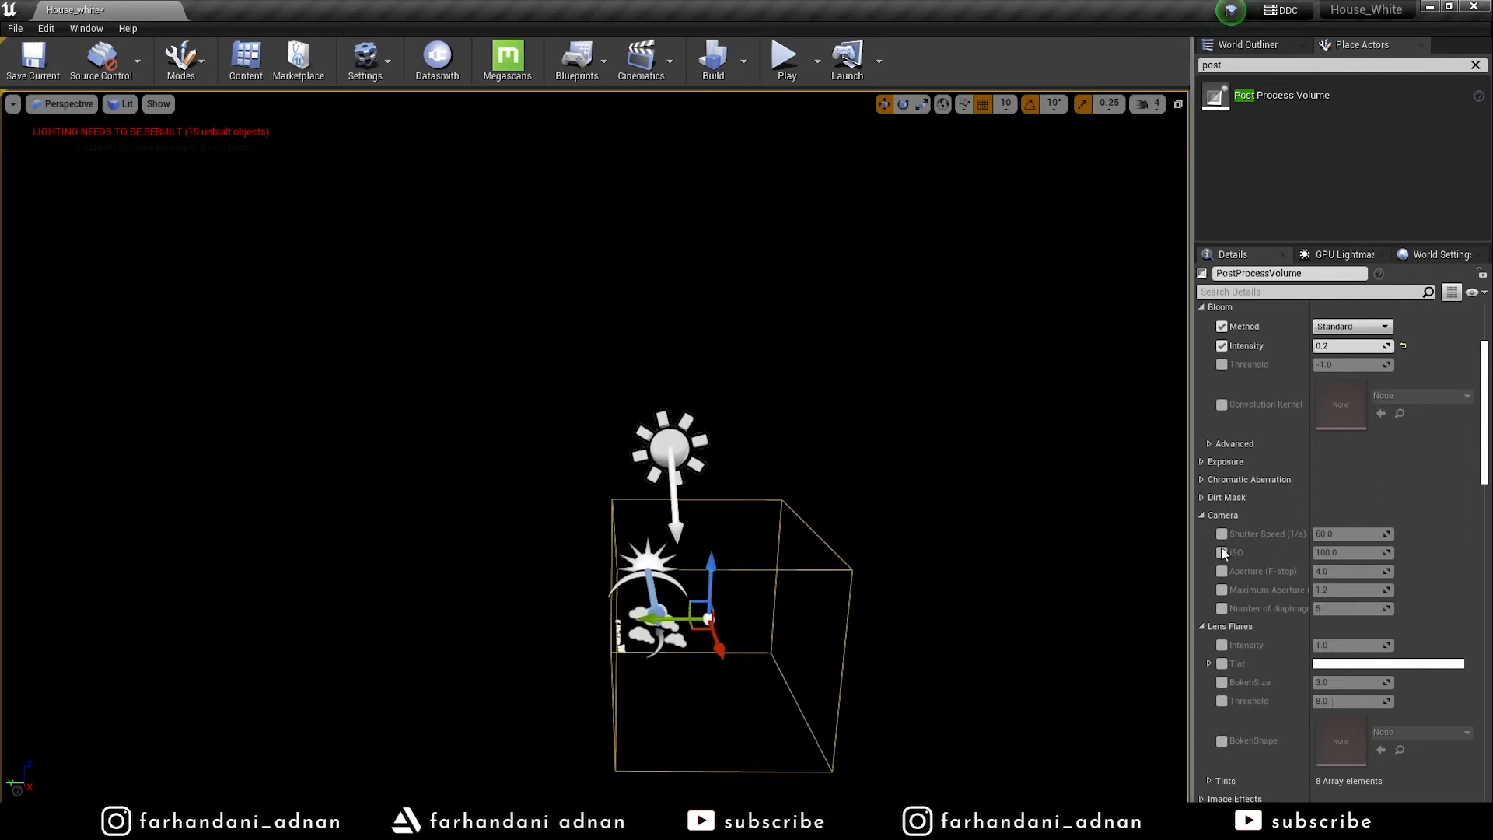
pyautogui.scroll(-2, 1229, 582)
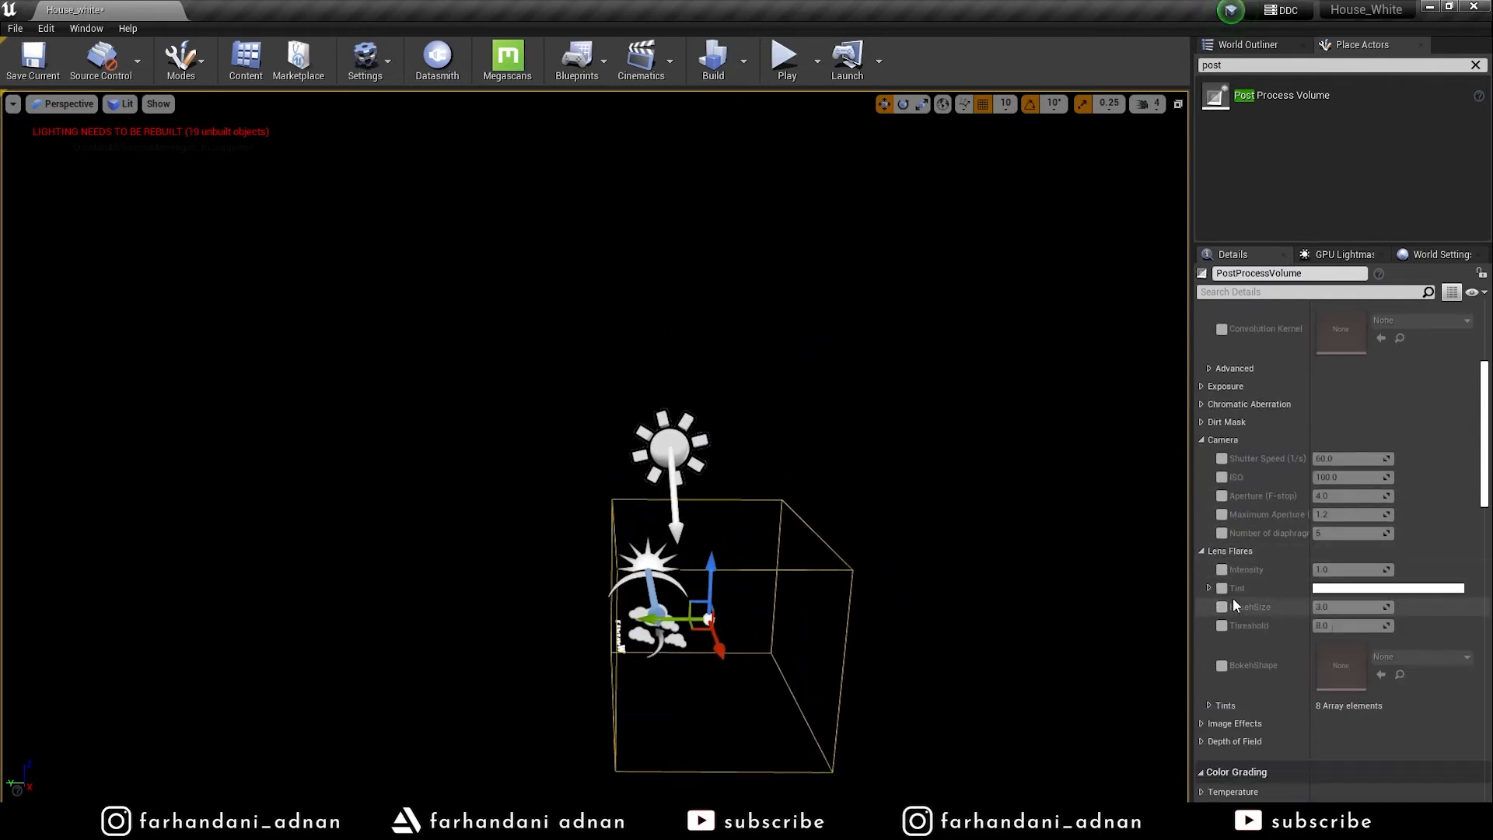
pyautogui.click(1222, 570)
pyautogui.press('e')
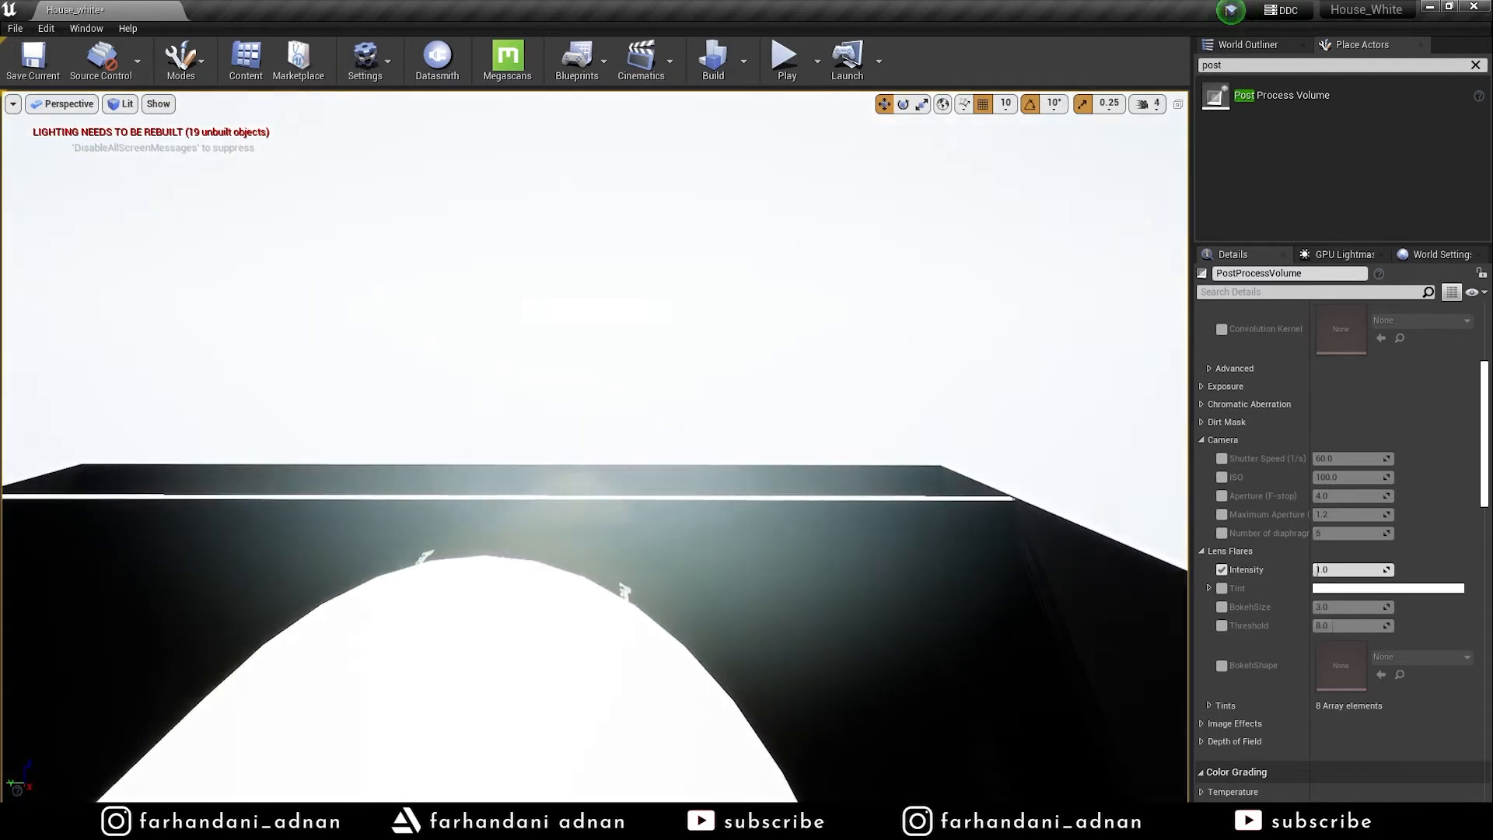
pyautogui.press('q')
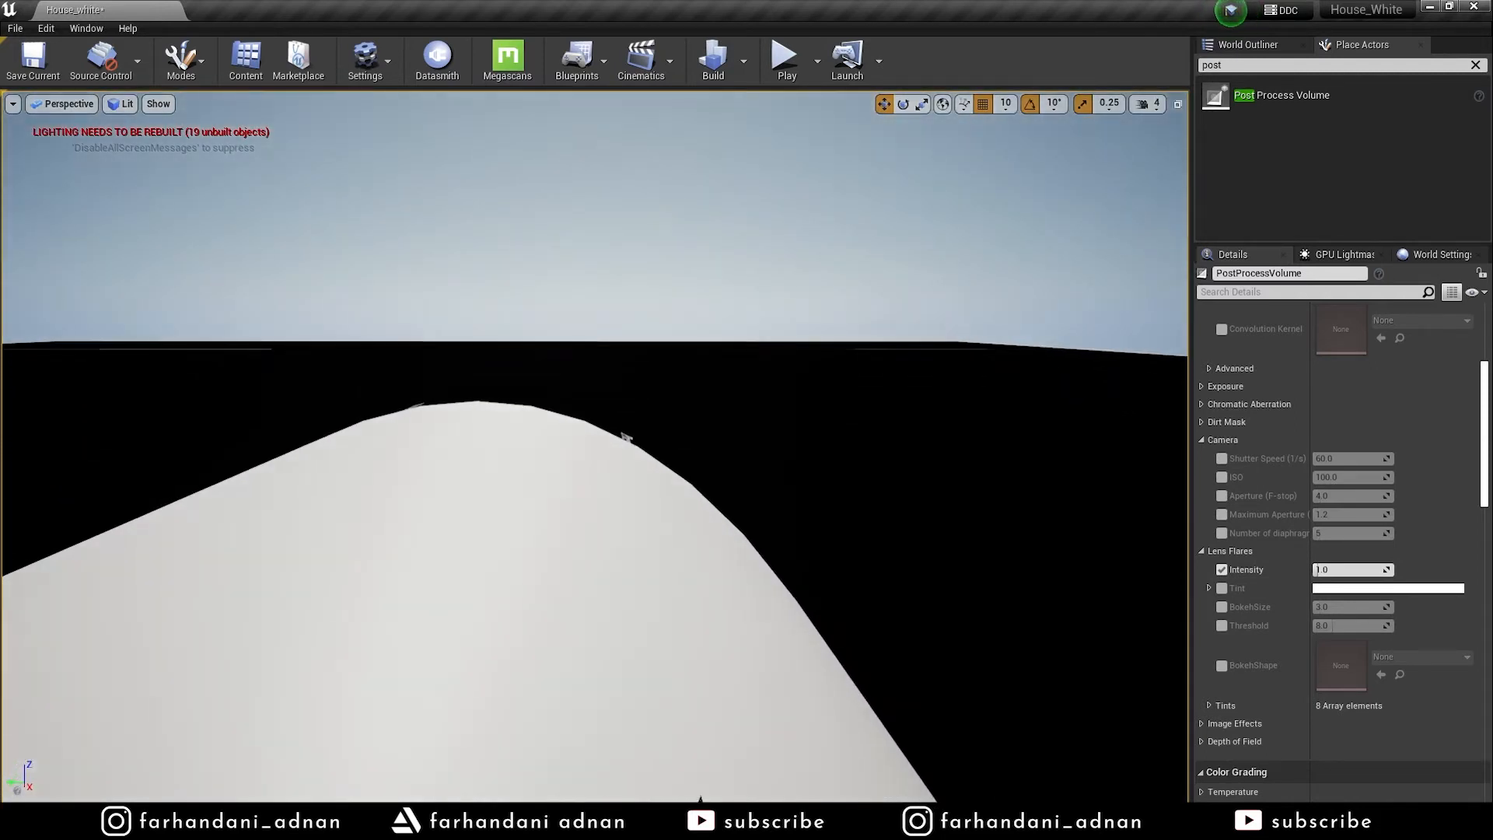
pyautogui.press('e')
pyautogui.press('q')
pyautogui.press('q')
# Set the Lens Flares Intensity to 0.02 and check the flare in the scene
pyautogui.click(1354, 570)
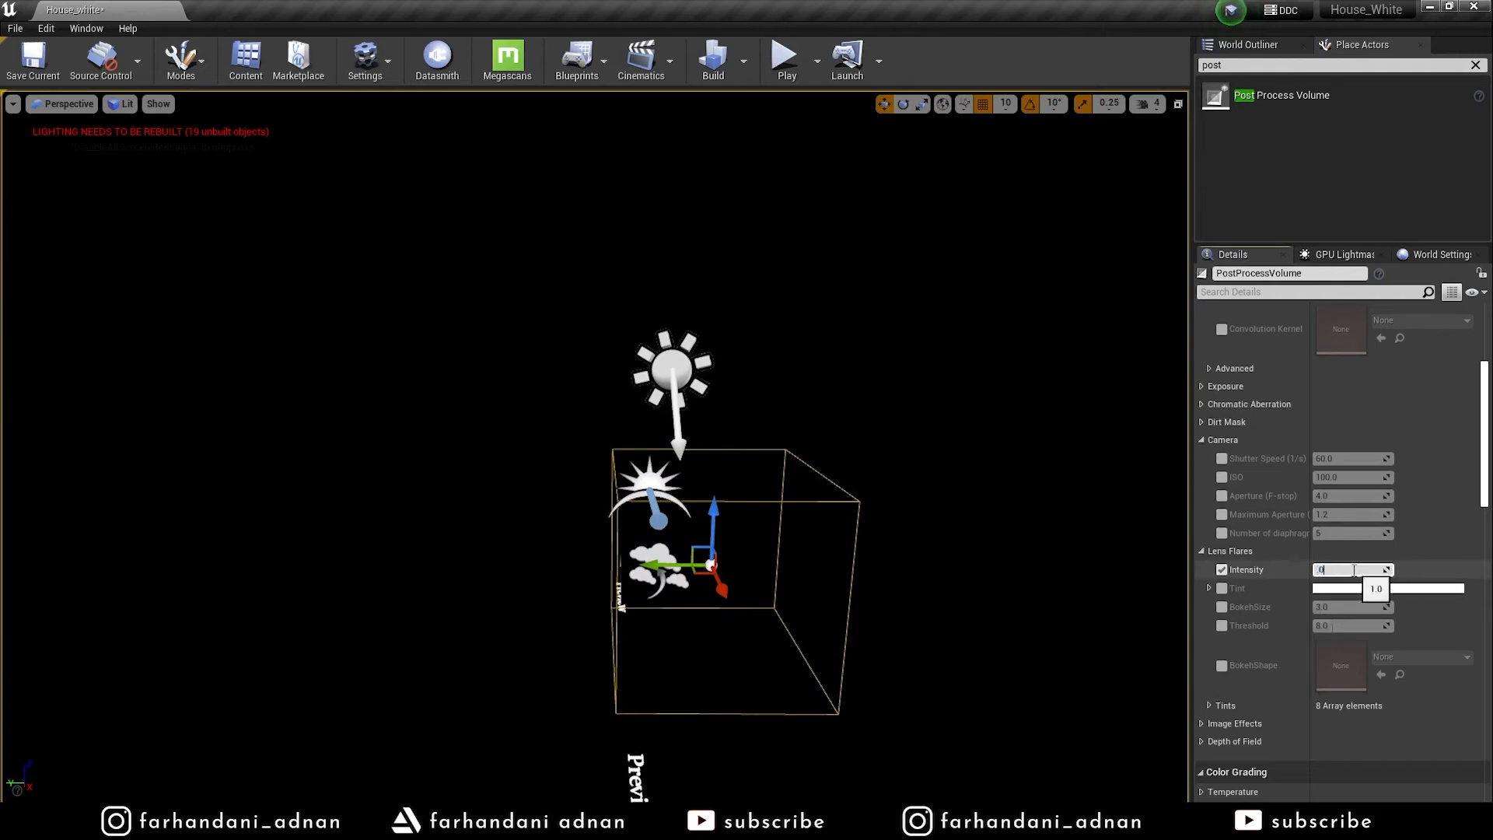
pyautogui.press('e')
pyautogui.press('q')
pyautogui.press('e')
pyautogui.press('q')
pyautogui.press('q')
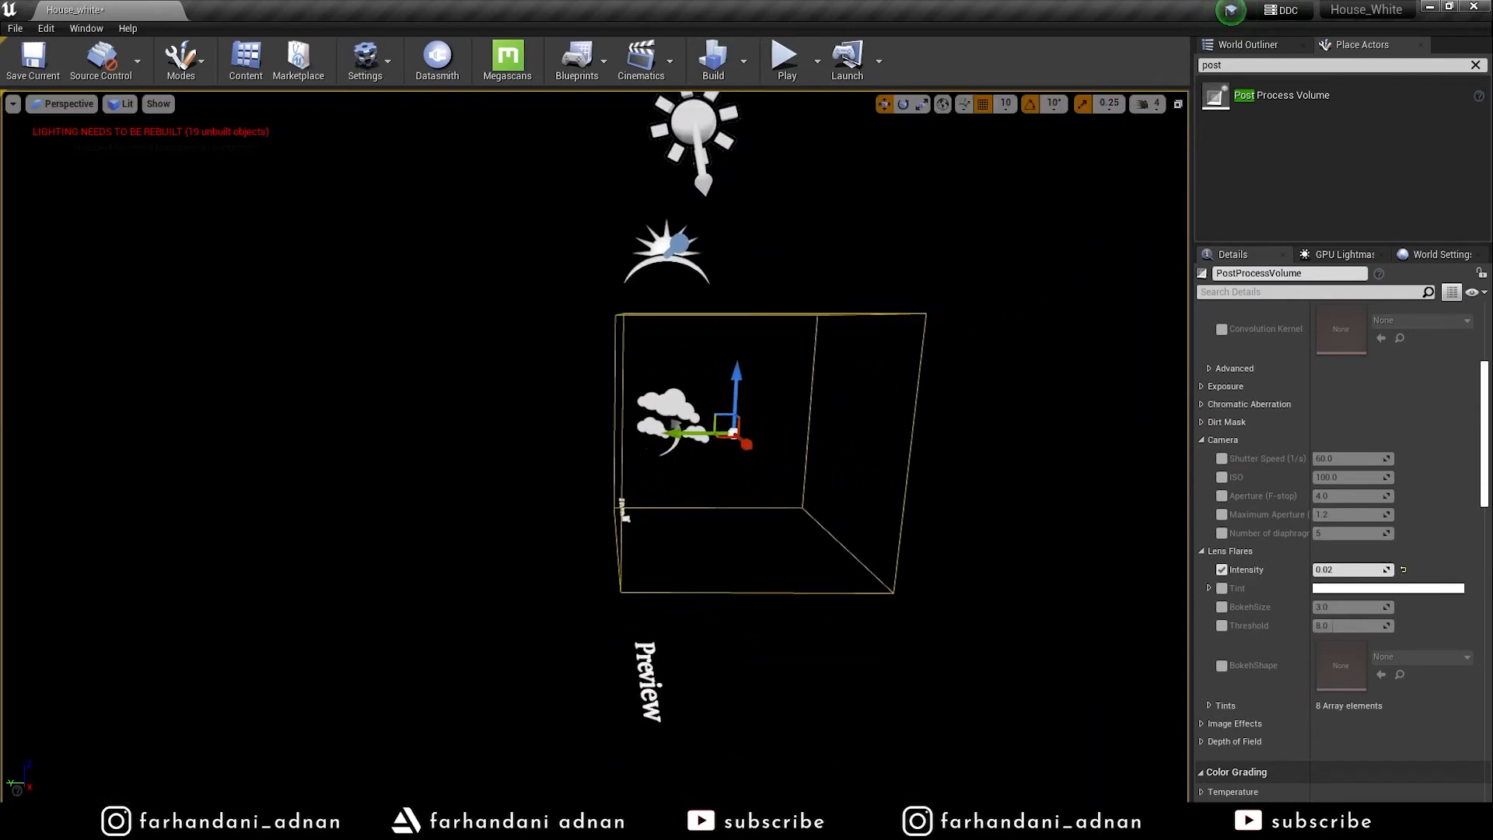
pyautogui.press('e')
pyautogui.press('q')
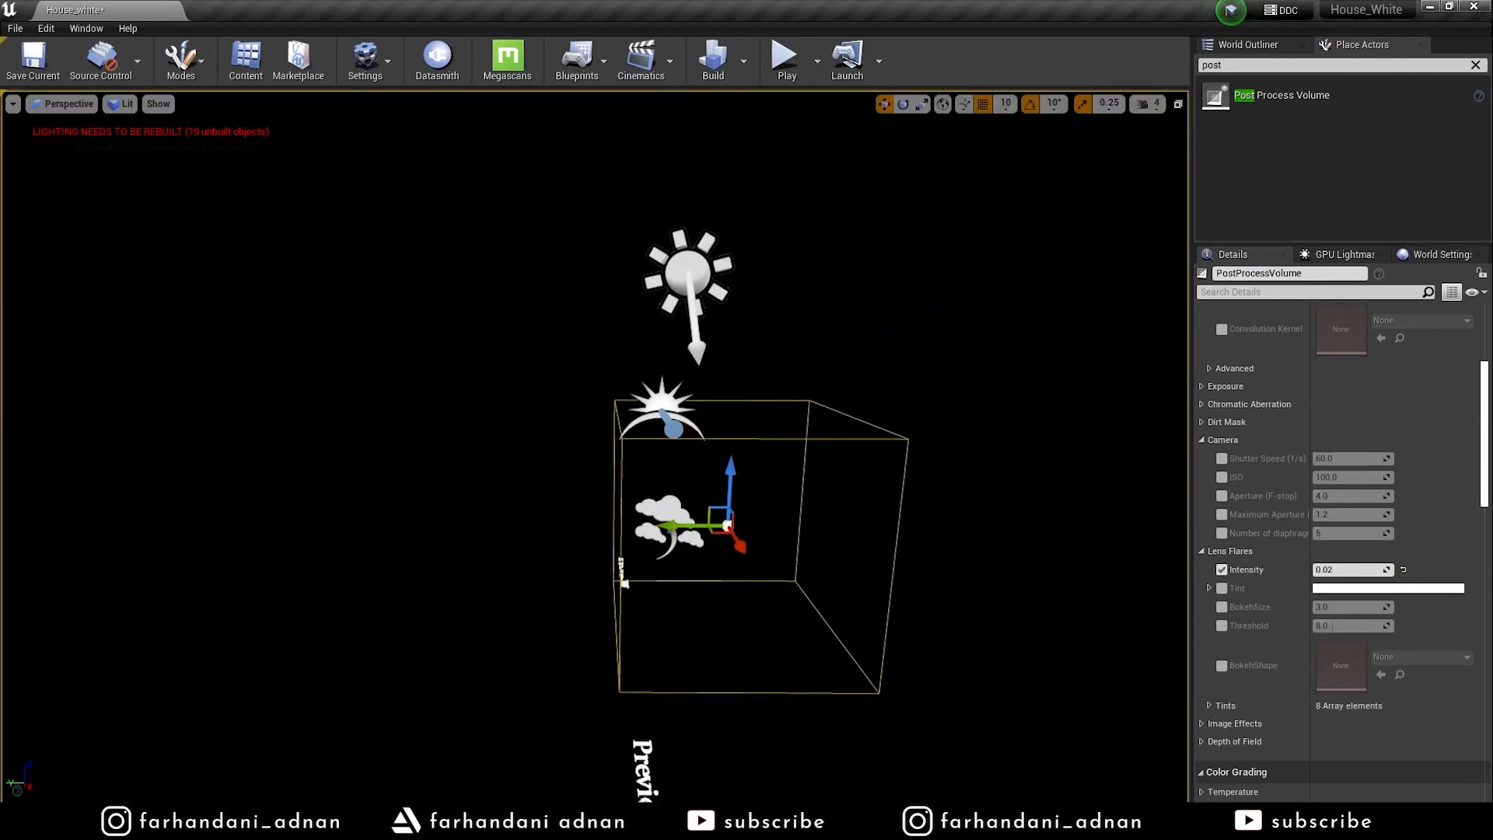
# Enable the Metering Mode and Exposure Compensation overrides under Exposure and set the Metering Mode to Auto Exposure Basic
pyautogui.click(1202, 439)
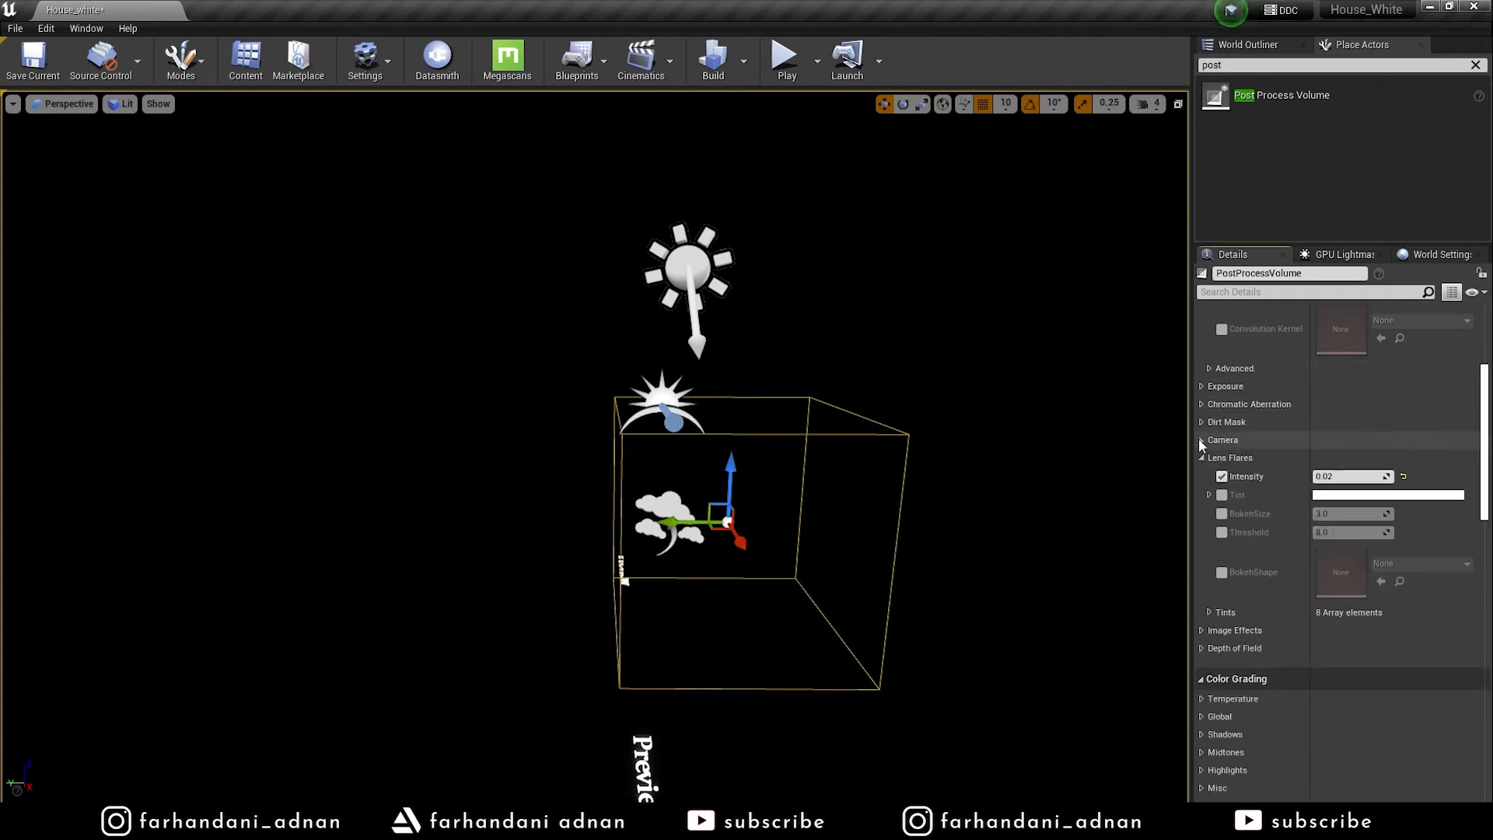
pyautogui.scroll(5, 1295, 470)
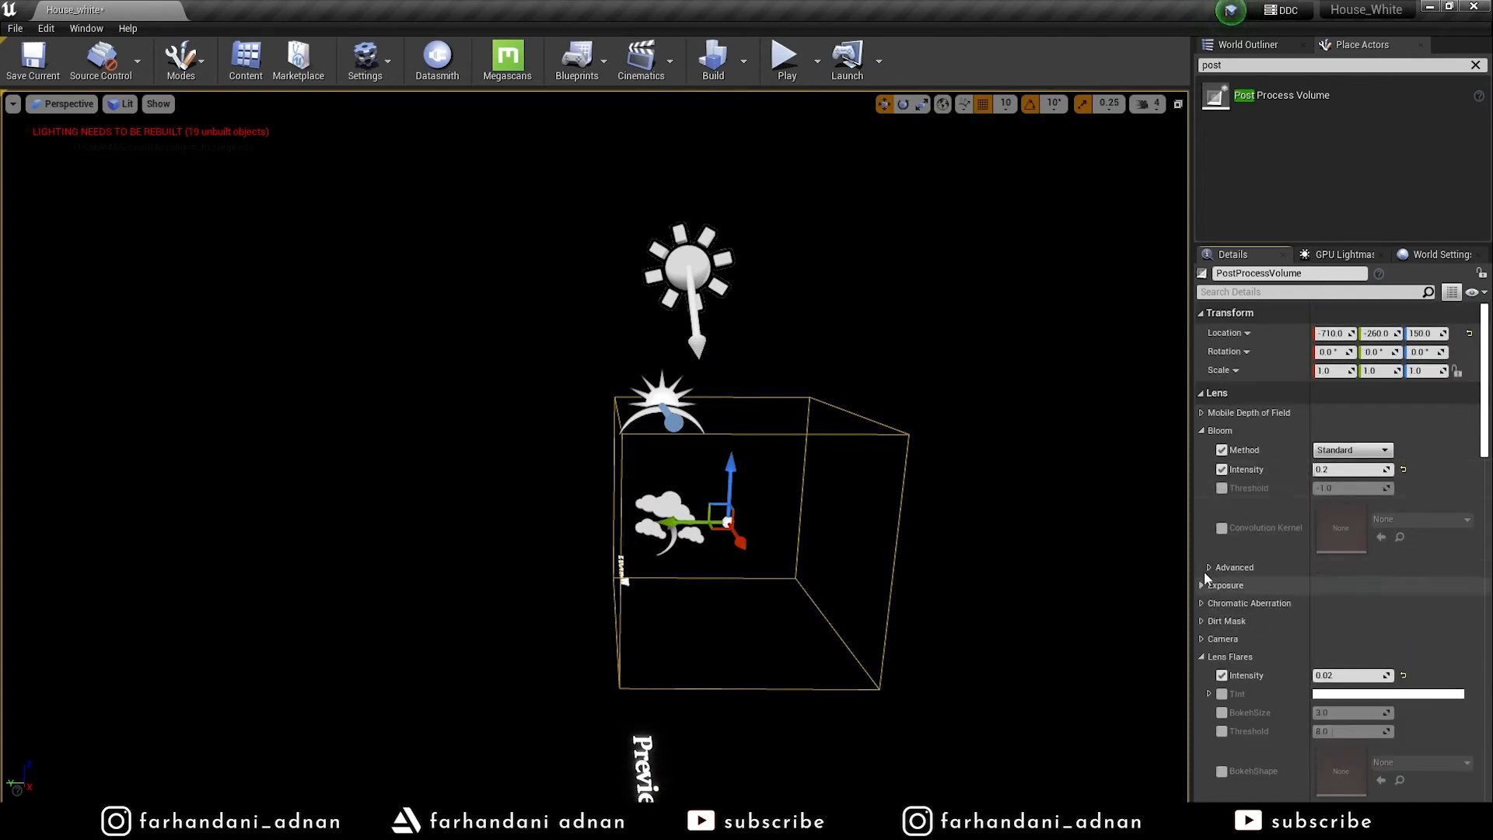
pyautogui.click(1202, 431)
pyautogui.click(1203, 448)
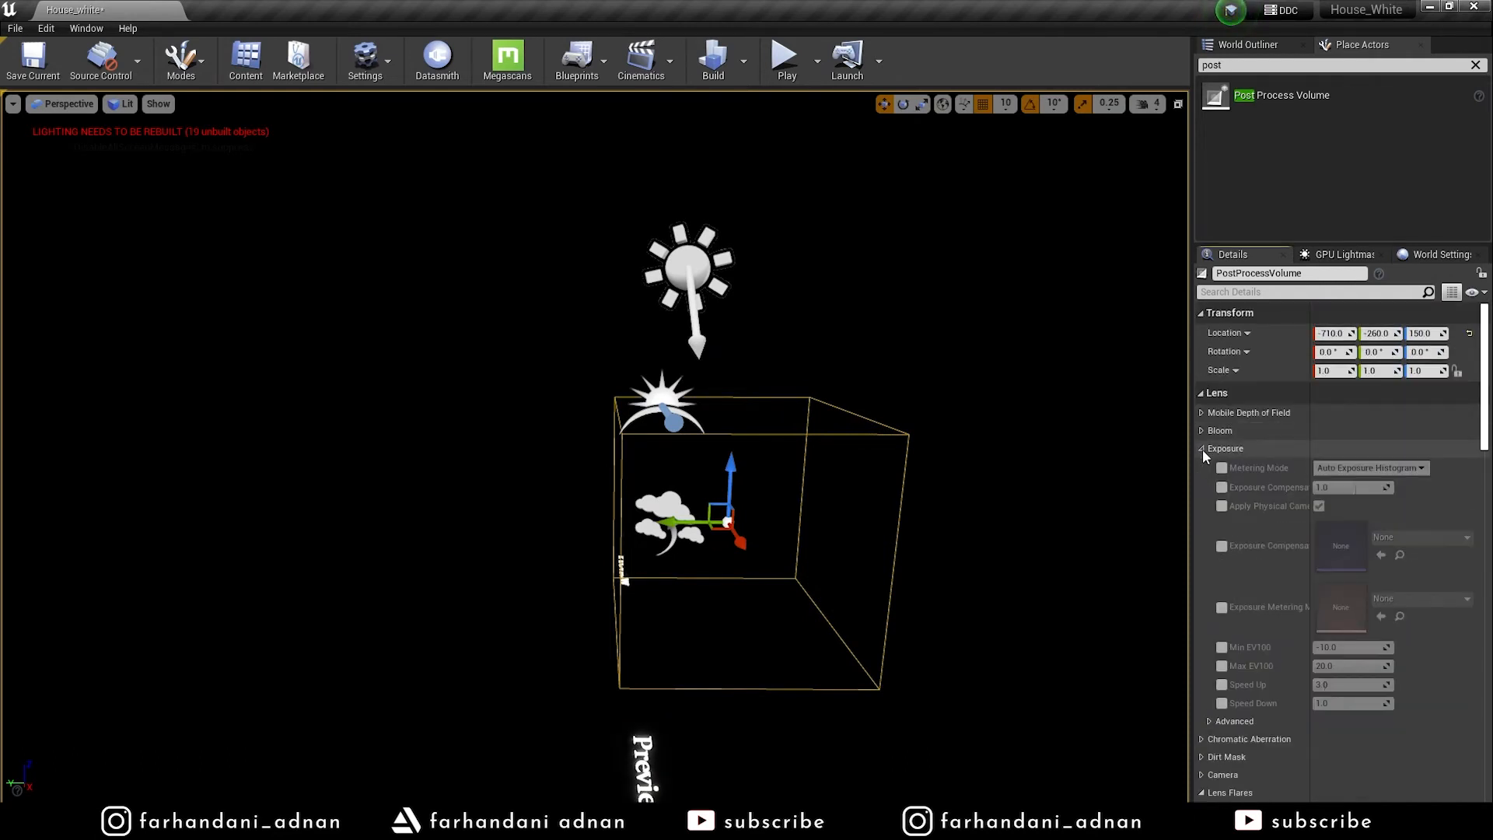
pyautogui.click(1222, 467)
pyautogui.click(1222, 487)
pyautogui.click(1370, 468)
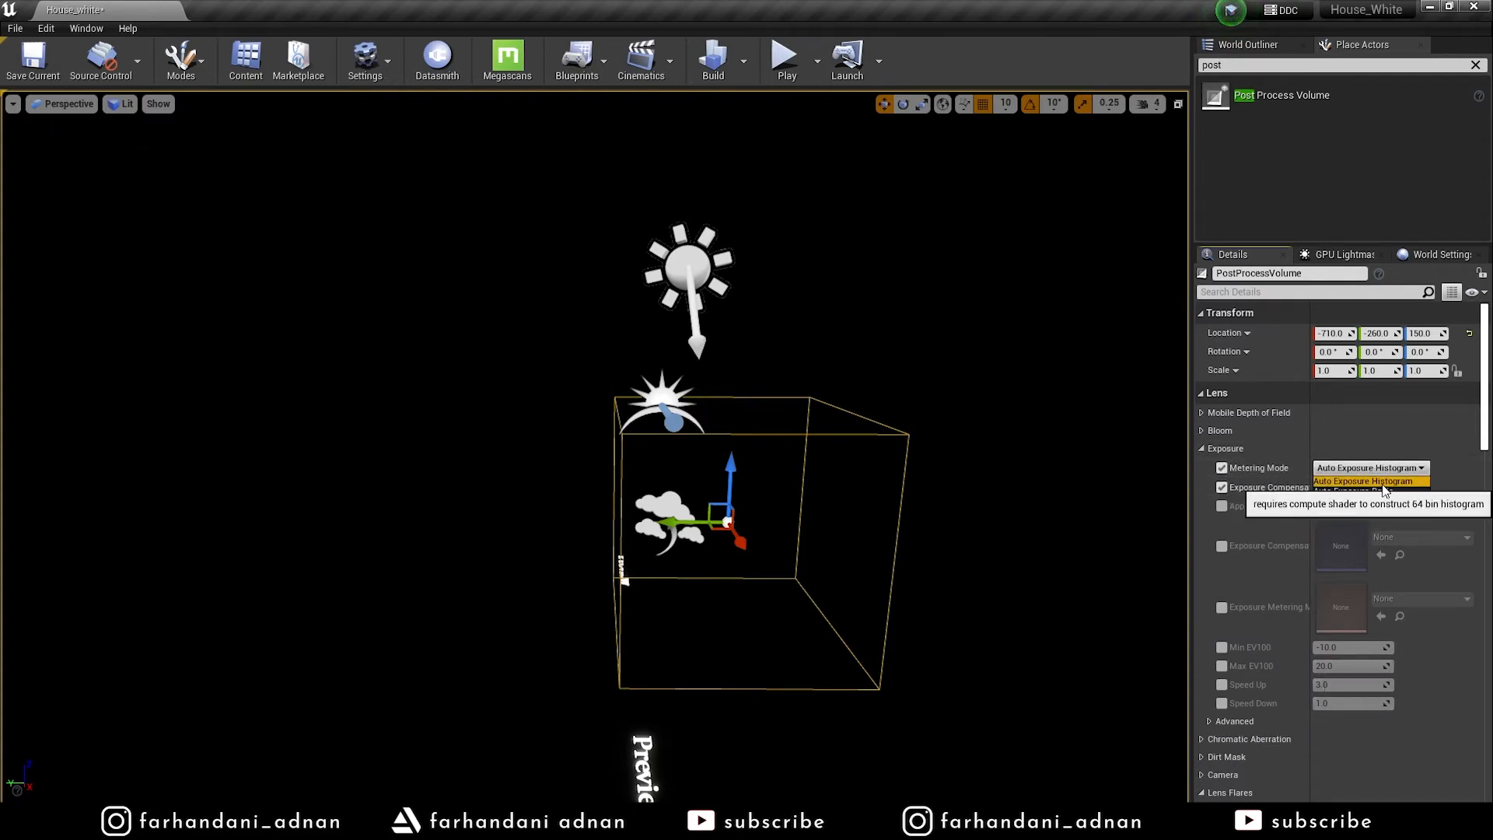
pyautogui.click(1332, 493)
# Examine how the auto exposure adapts when the view changes between the dark wall and the bright floor
pyautogui.moveTo(594, 466); pyautogui.dragTo(595, 513, button='middle')
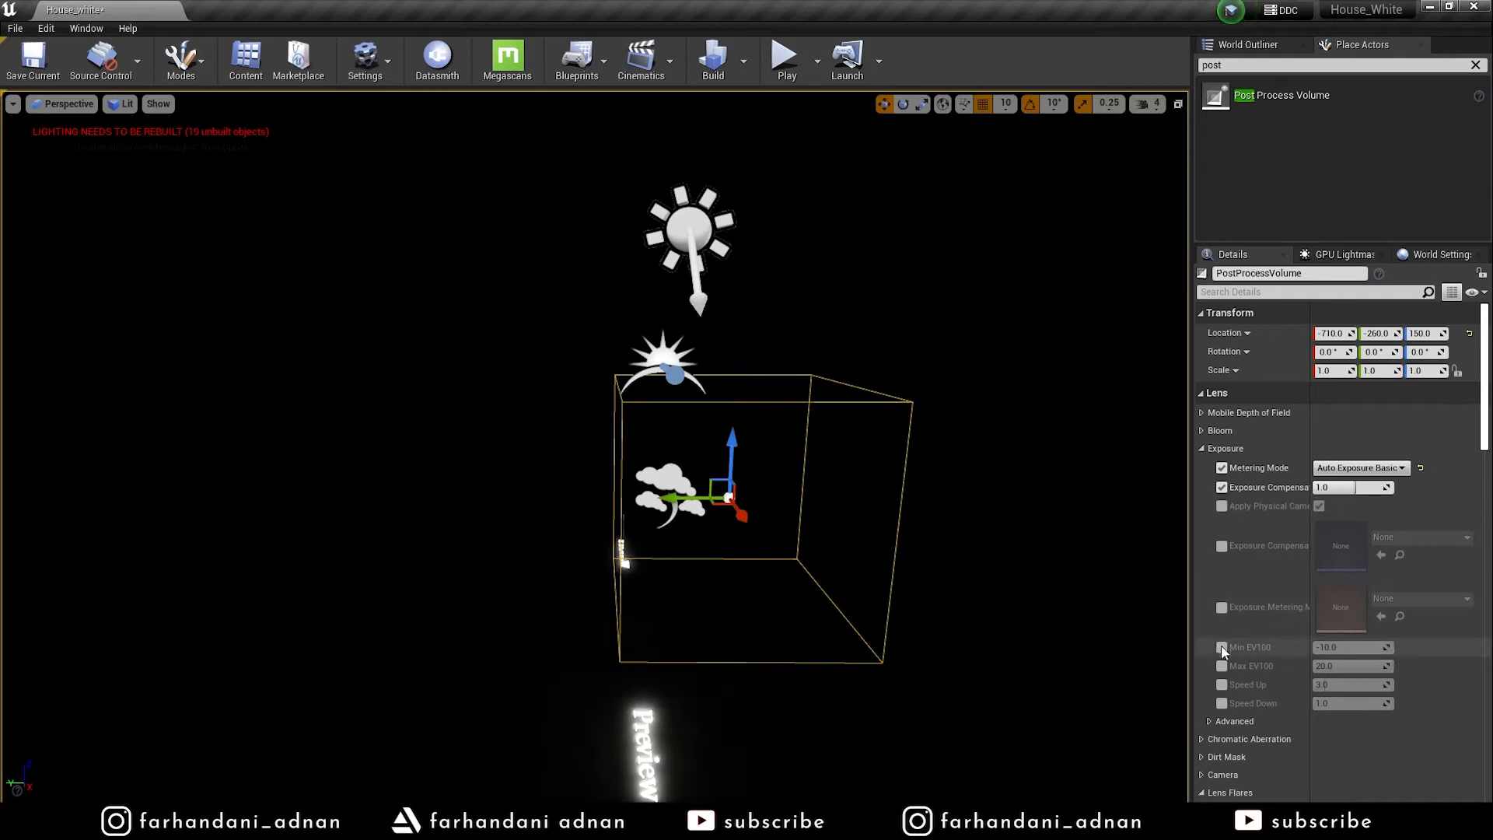
pyautogui.moveTo(594, 467); pyautogui.dragTo(902, 466, button='middle')
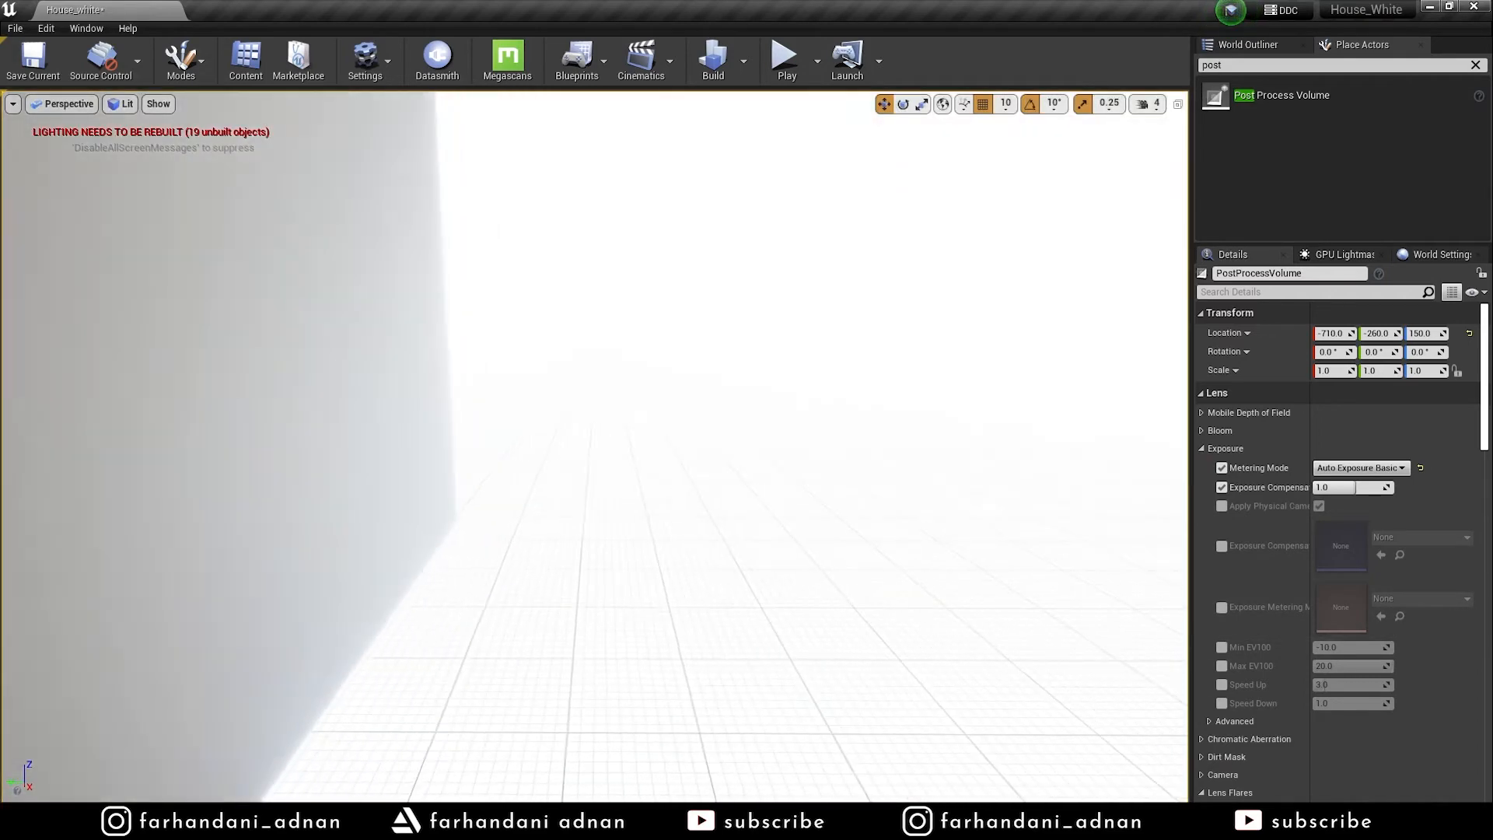
pyautogui.press('f')
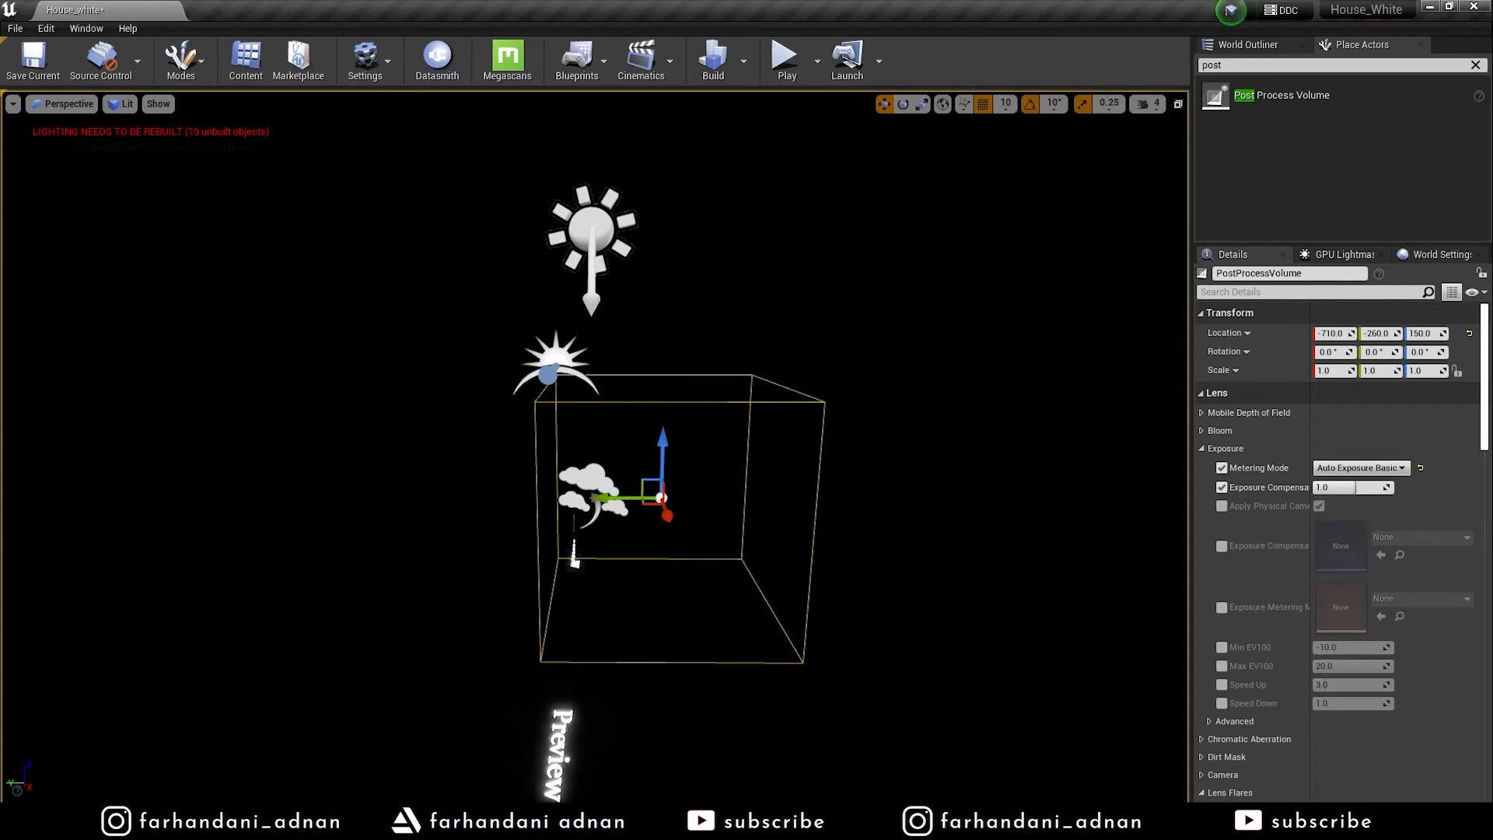
pyautogui.moveTo(594, 467); pyautogui.dragTo(902, 467, button='middle')
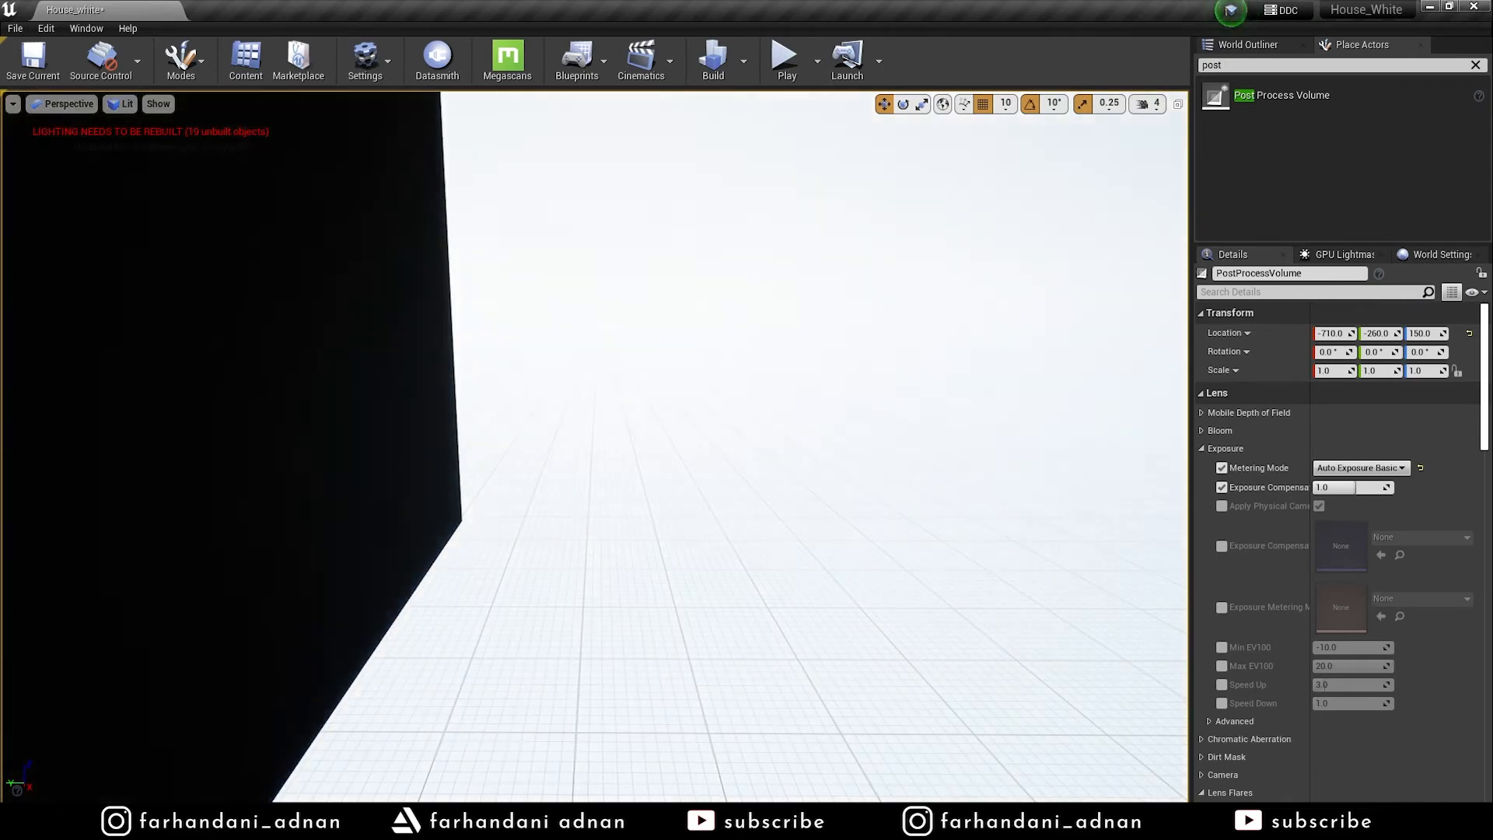
pyautogui.press('a')
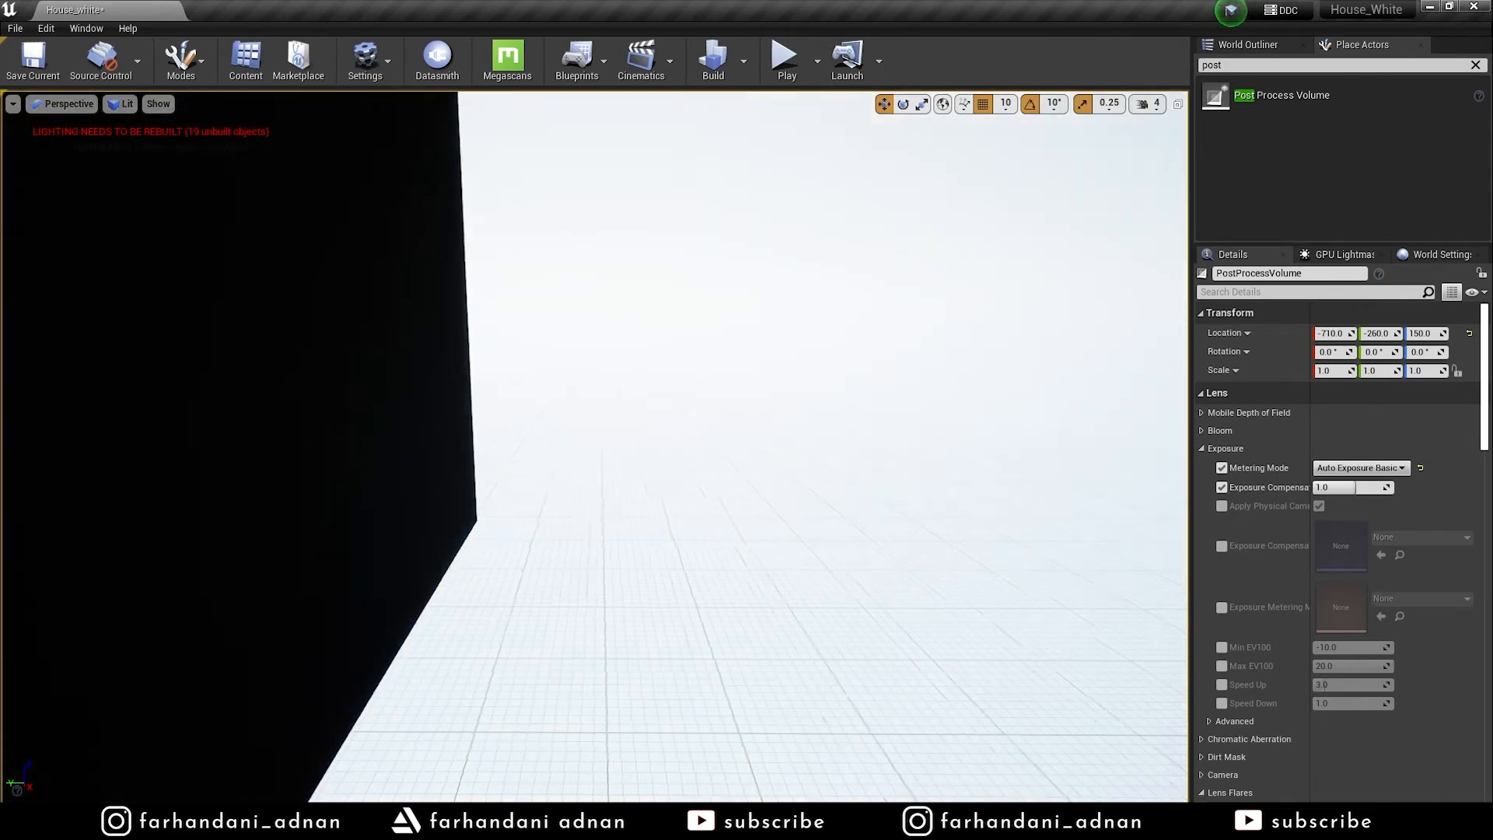
pyautogui.press('d')
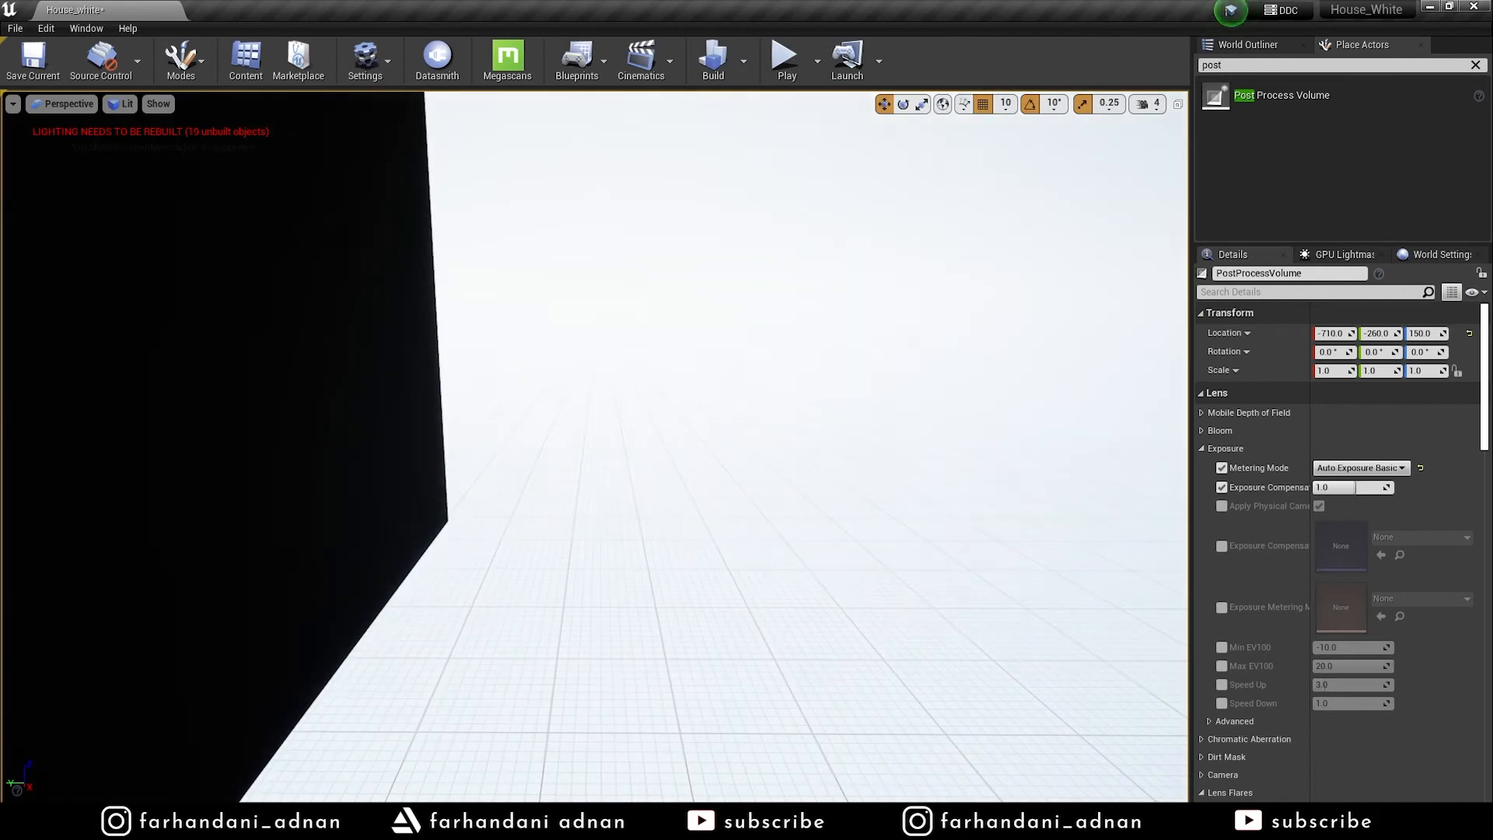
pyautogui.press('a')
pyautogui.press('d')
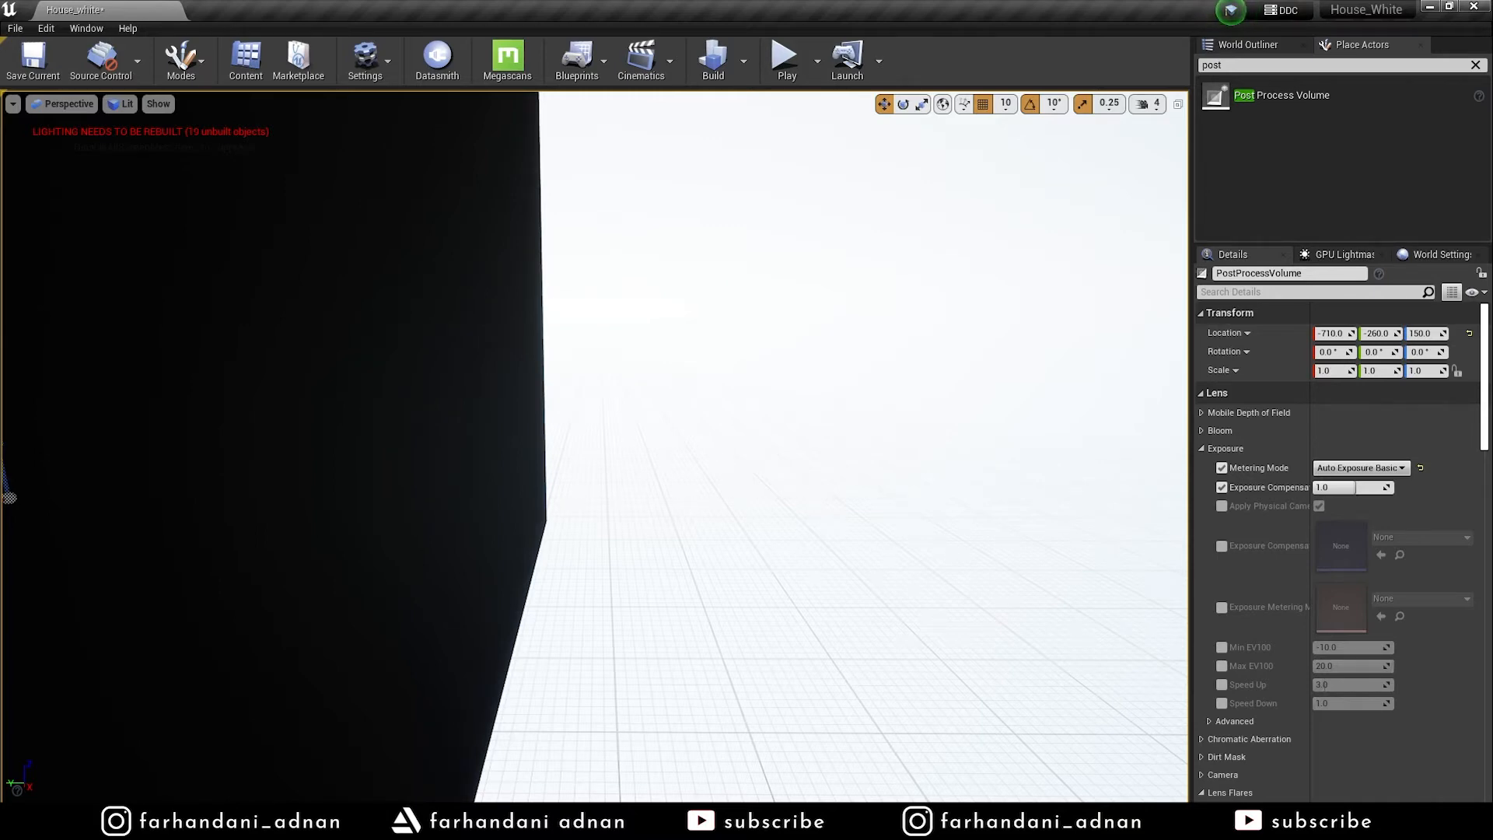
pyautogui.press('f')
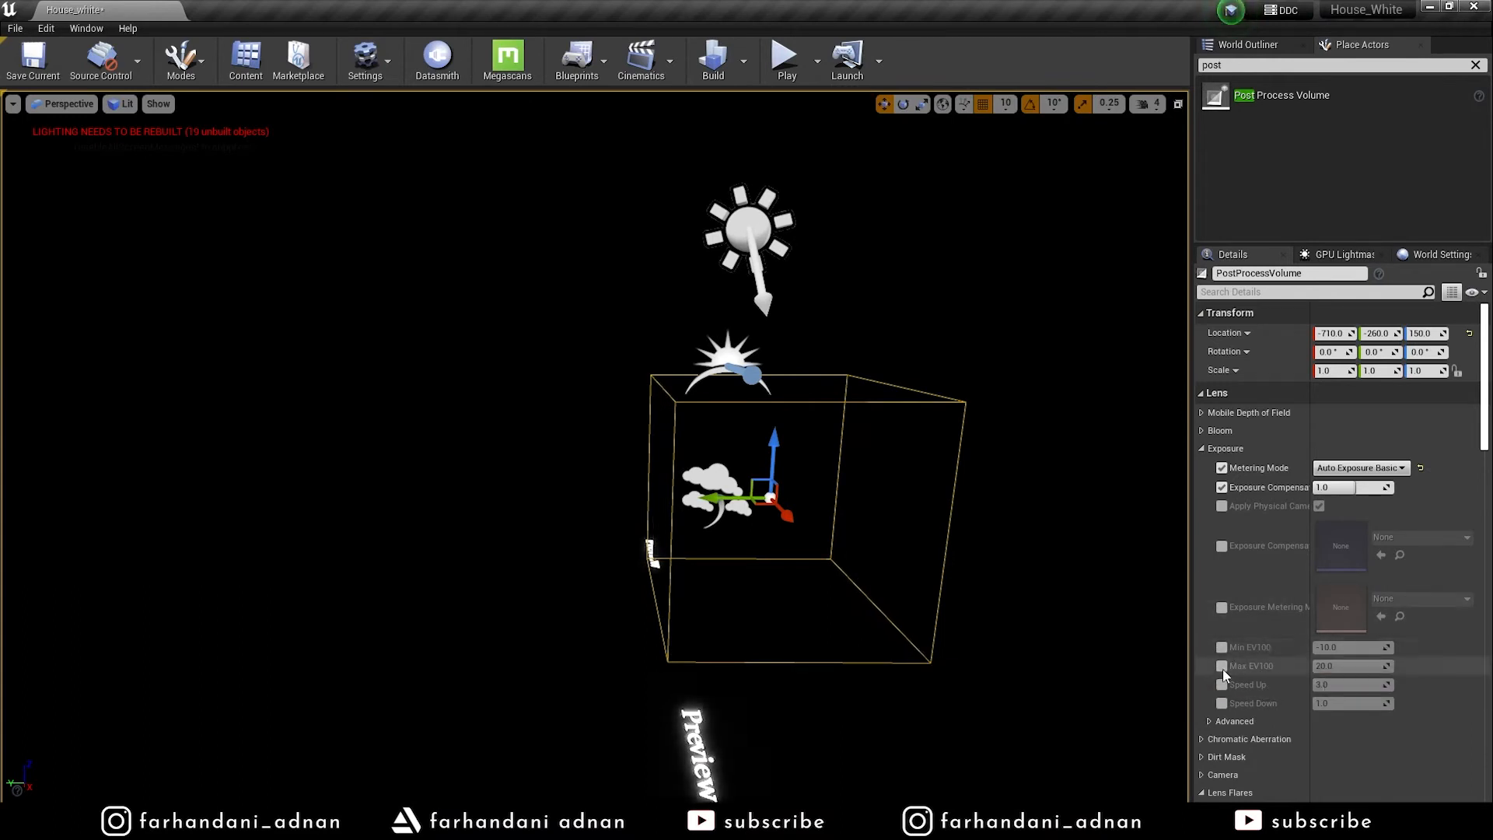
# Enable the Min EV100 and Max EV100 exposure overrides on the post-process volume and set both to 1.0
pyautogui.click(1221, 648)
pyautogui.click(1221, 665)
pyautogui.click(1347, 648)
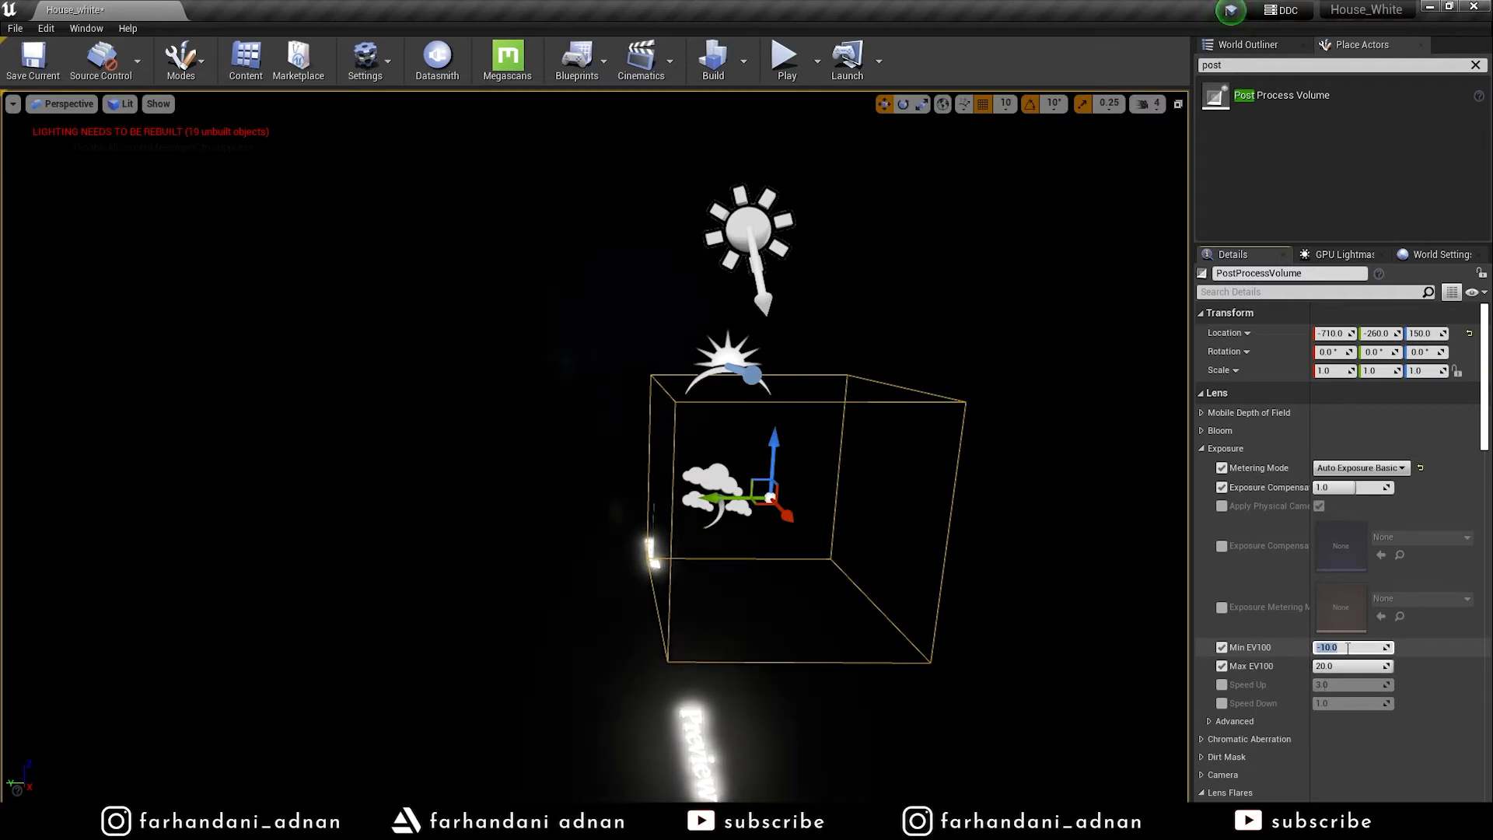
pyautogui.write('1')
pyautogui.click(1335, 667)
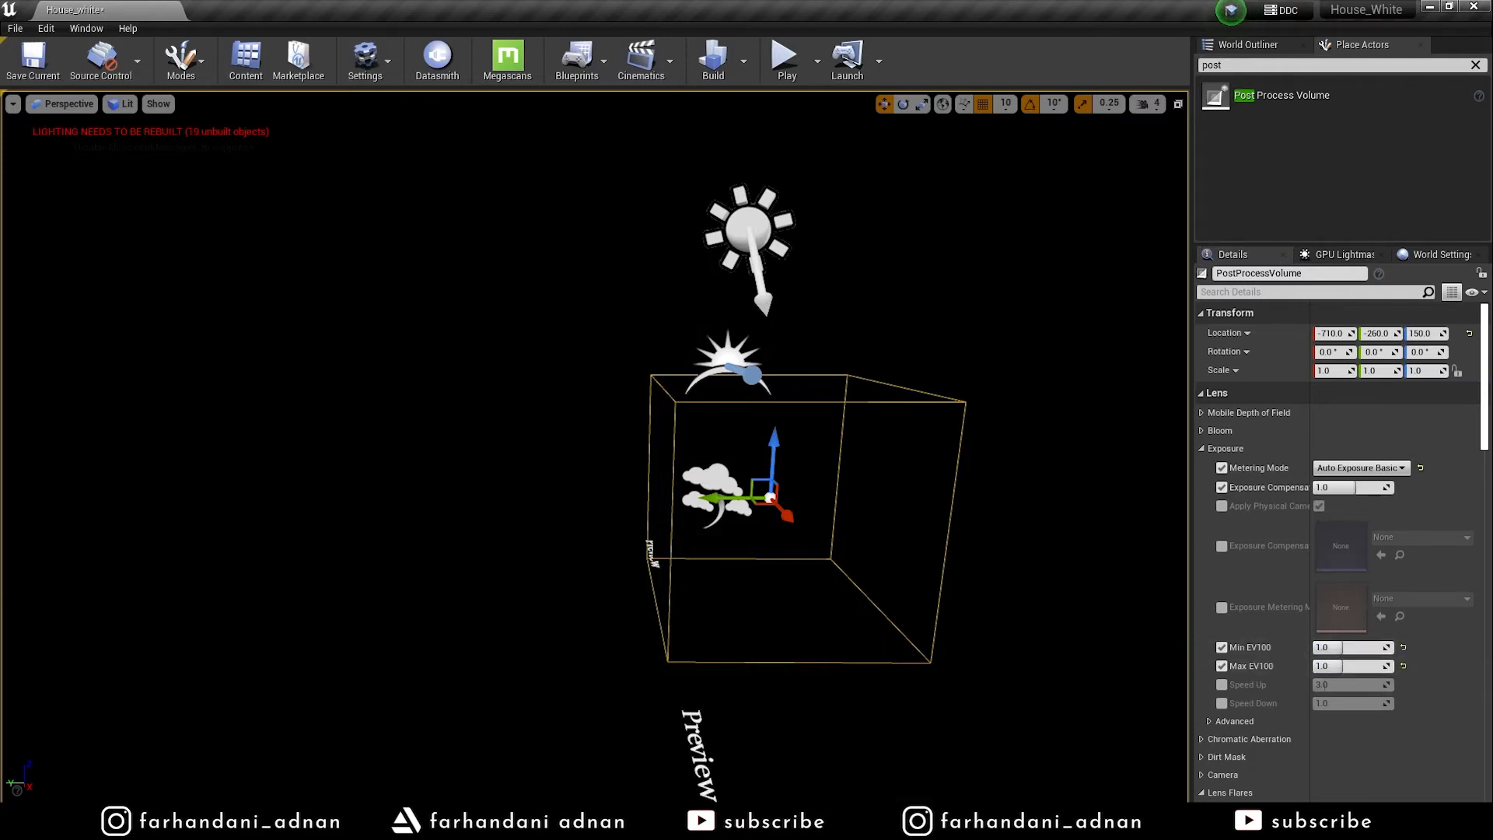
# Check that the exposure holds steady across dark and bright areas, and collapse the Exposure settings
pyautogui.press('d')
pyautogui.press('a')
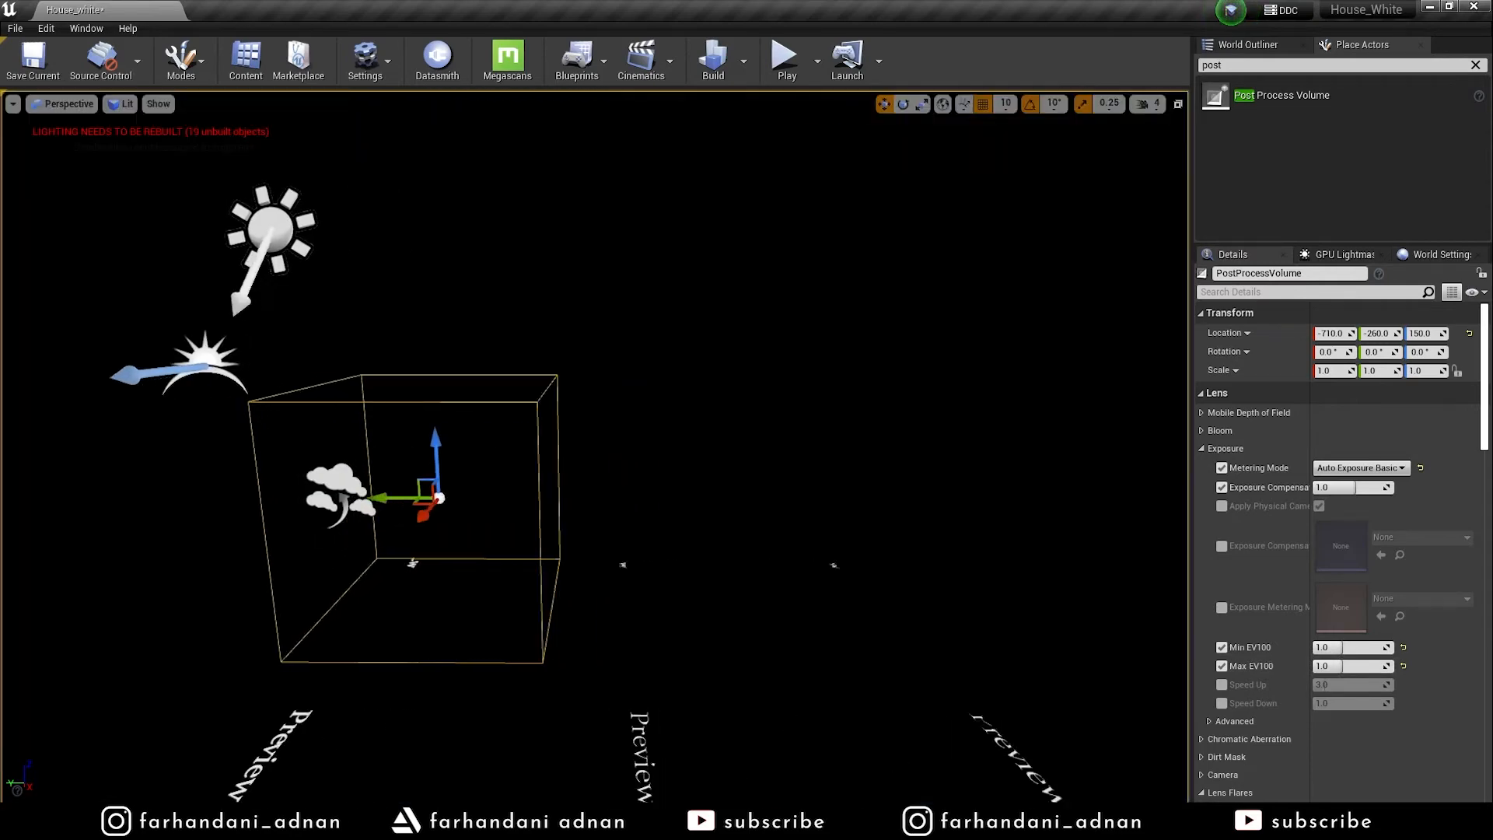
pyautogui.press('d')
pyautogui.press('a')
pyautogui.press('d')
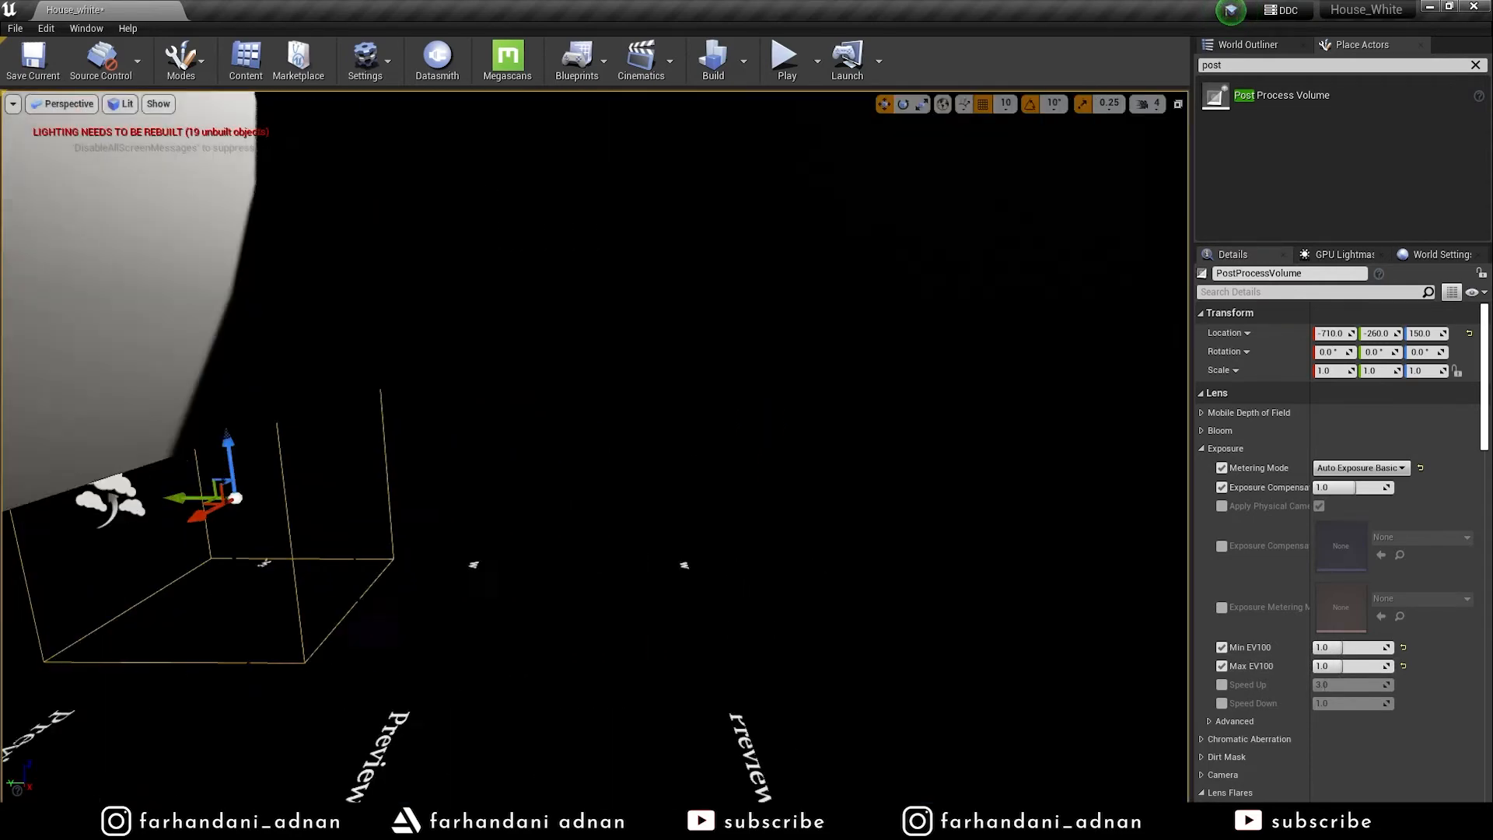
pyautogui.press('a')
pyautogui.press('d')
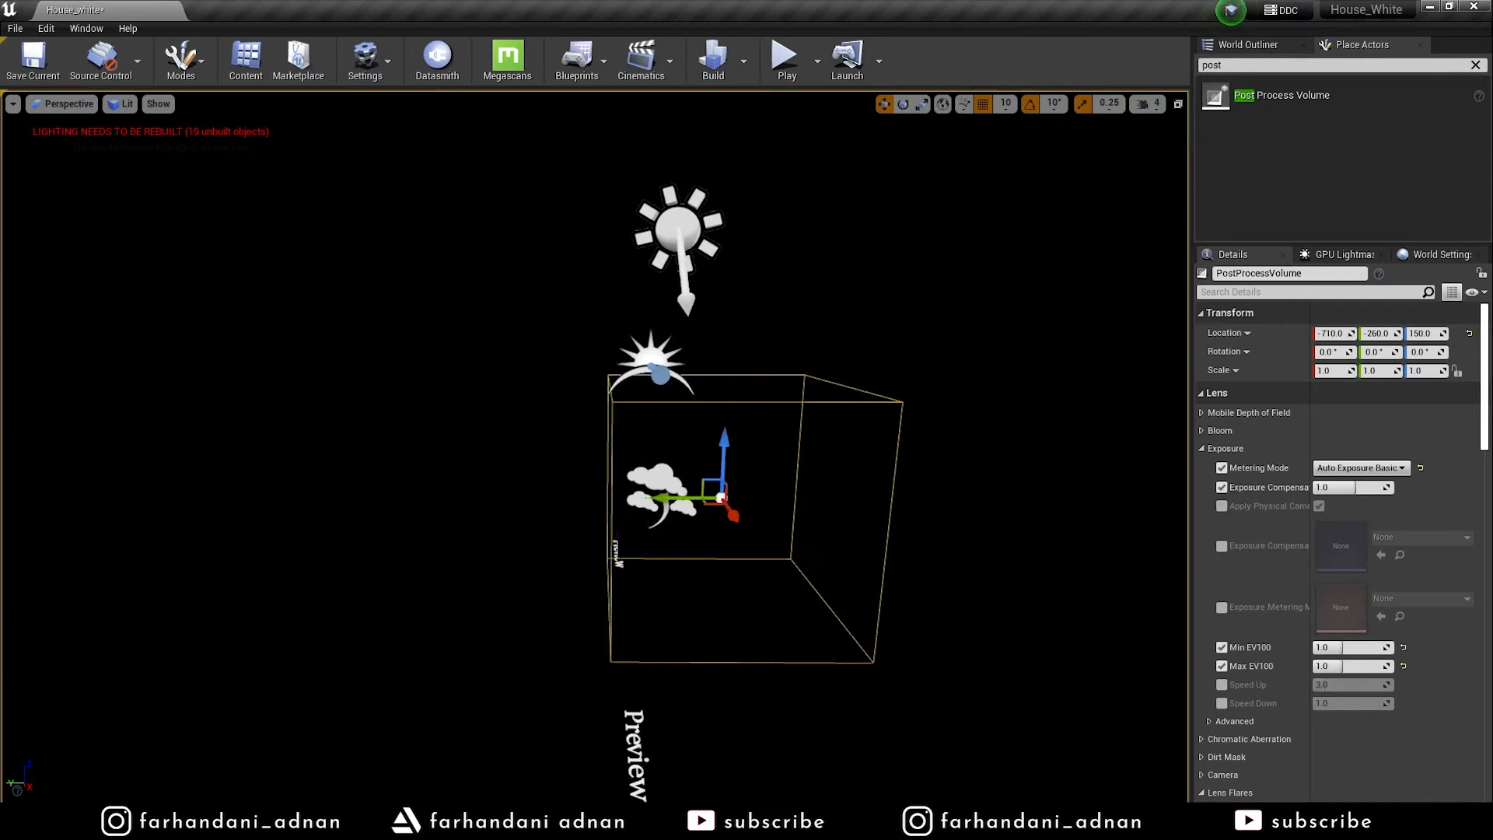
pyautogui.press('d')
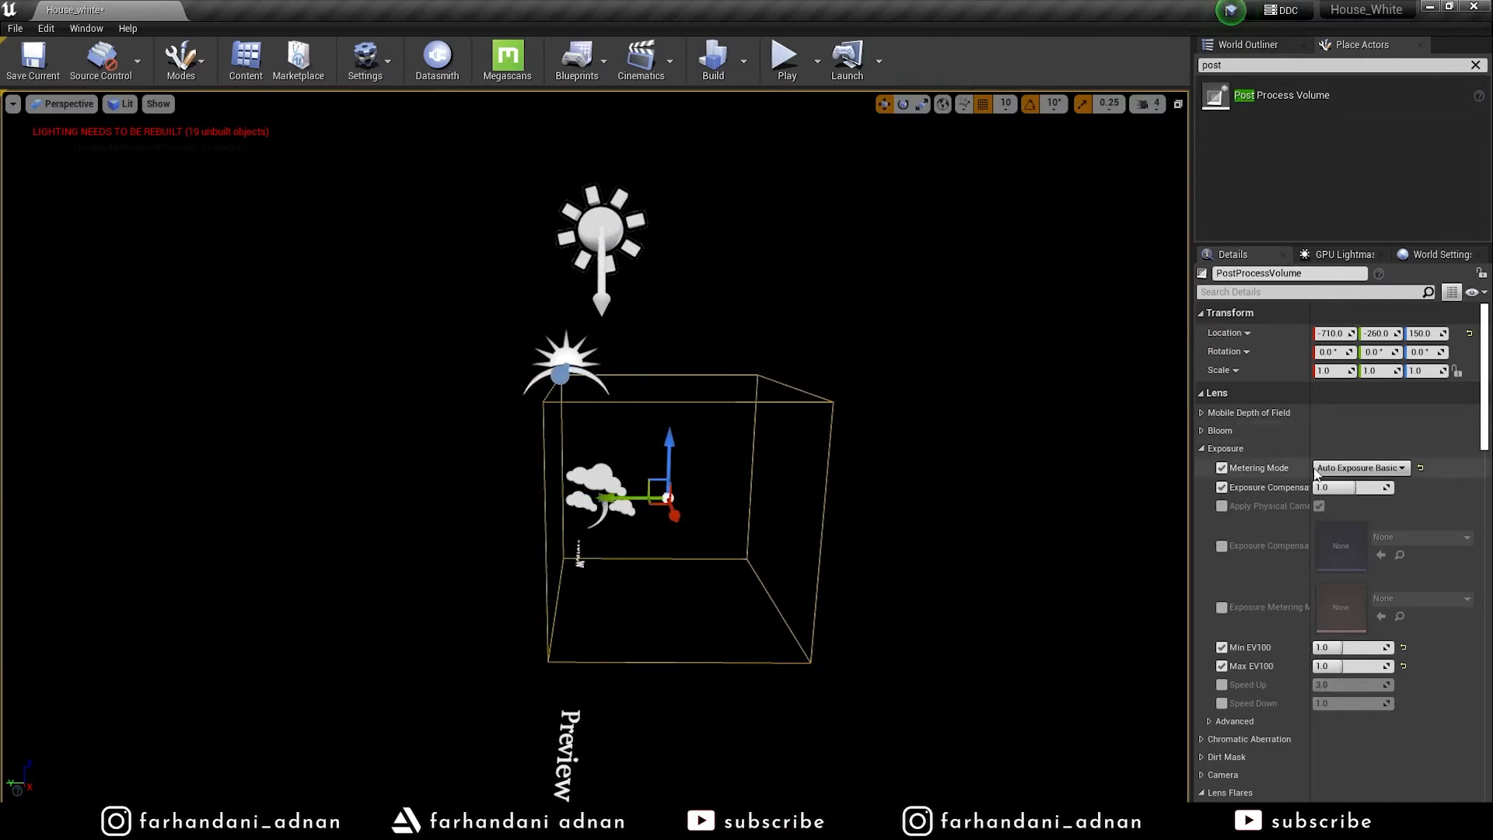
pyautogui.click(1202, 448)
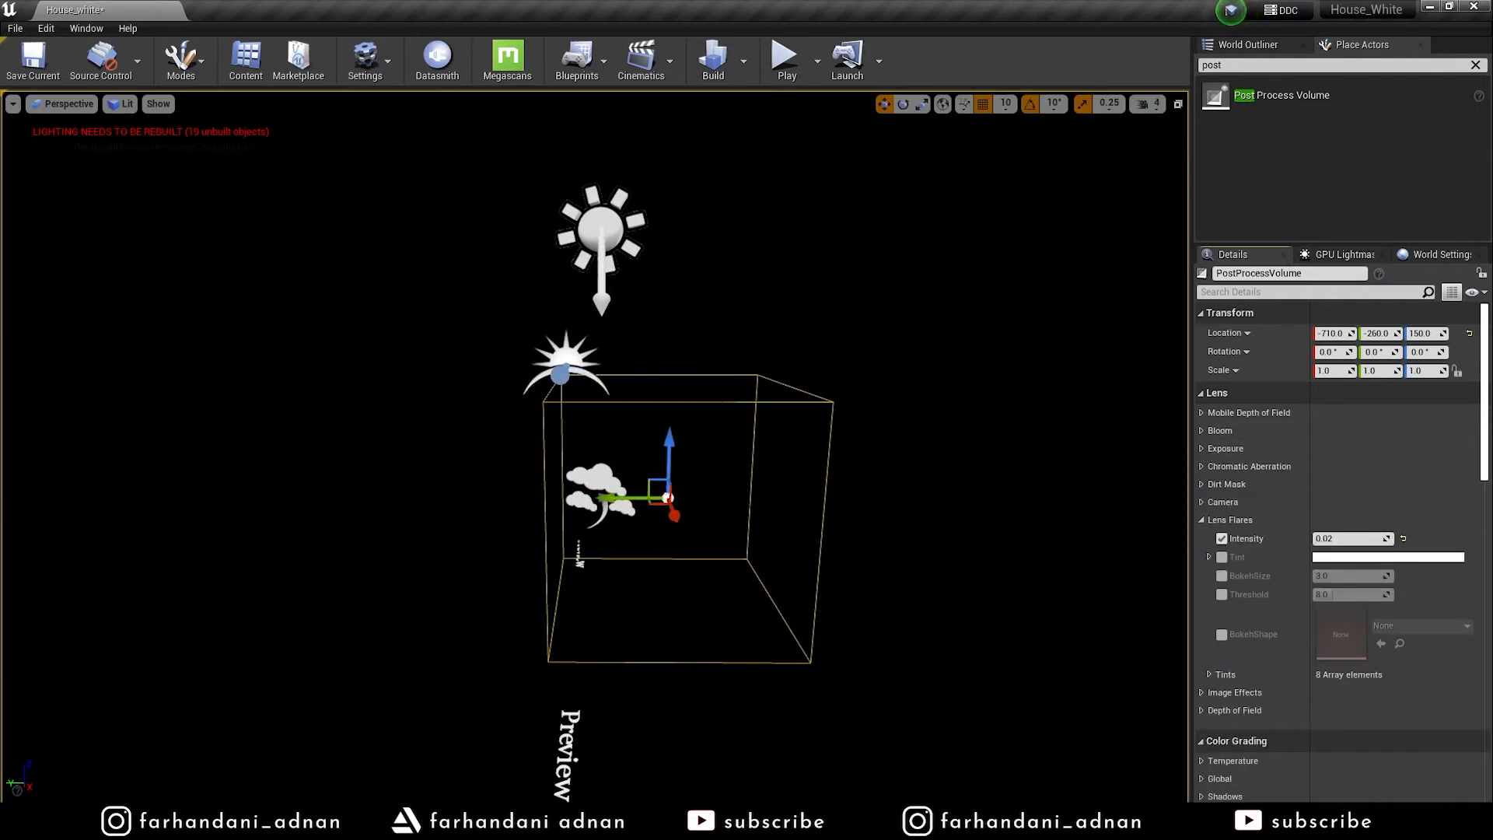
# Examine the scene brightness from inside the dark room and from outside above the building
pyautogui.press('s')
pyautogui.press('w')
pyautogui.press('s')
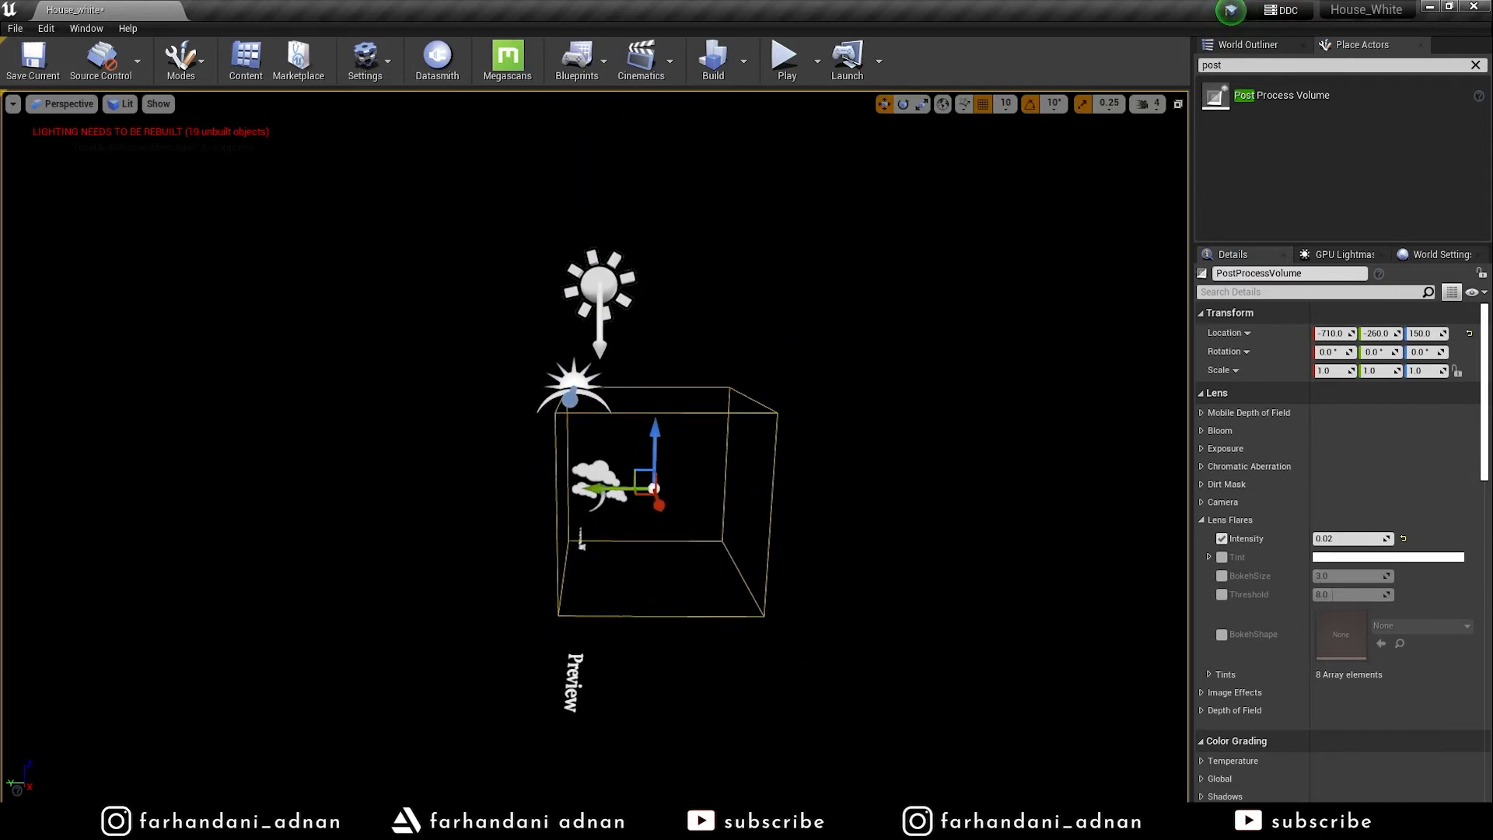
pyautogui.press('w')
pyautogui.press('s')
pyautogui.press('w')
pyautogui.press('s')
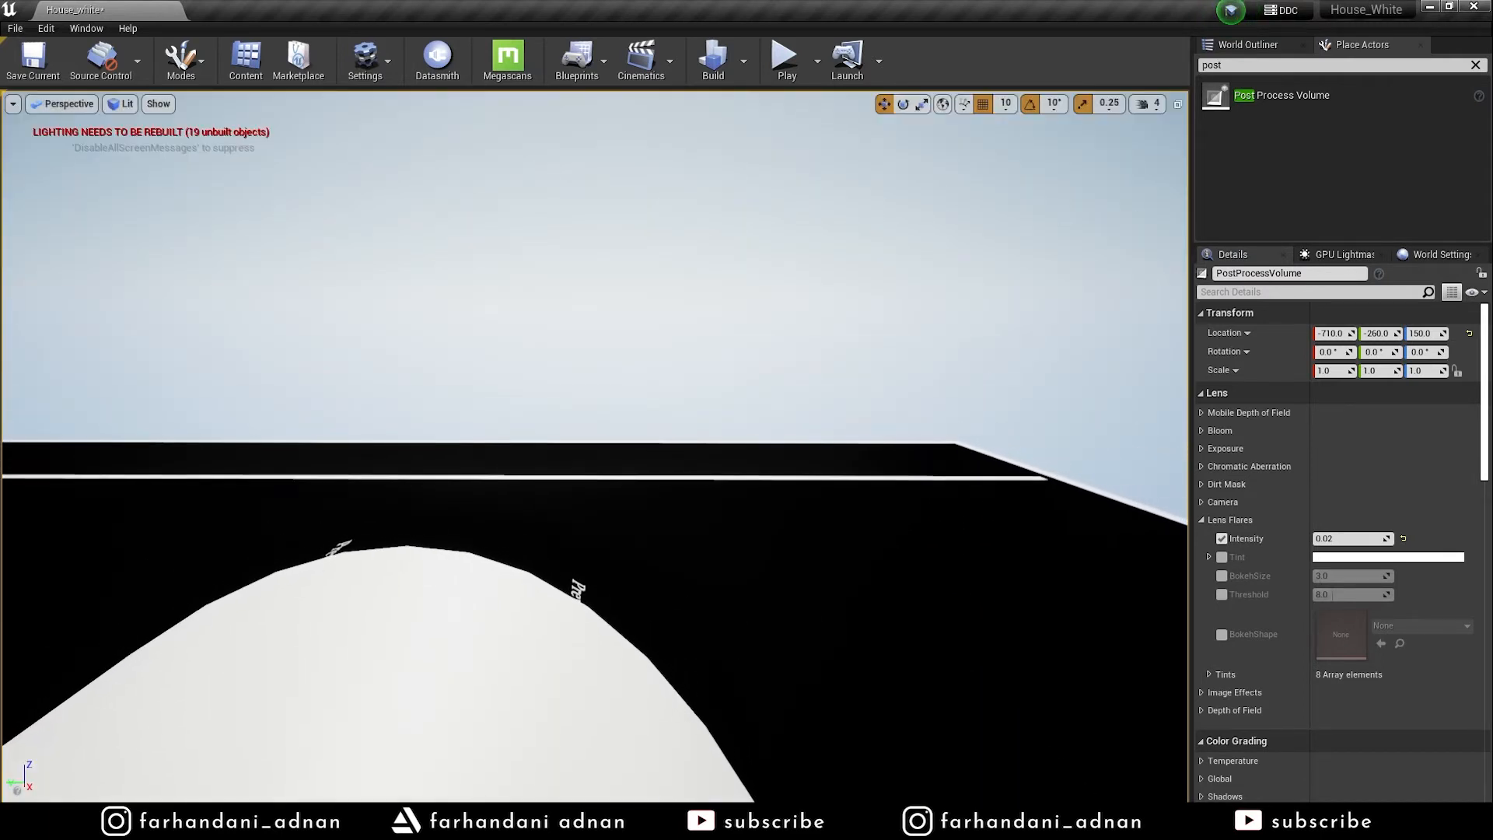
pyautogui.press('s')
pyautogui.moveTo(595, 447); pyautogui.dragTo(505, 336, button='right')
pyautogui.press('s')
pyautogui.press('w')
pyautogui.press('w')
pyautogui.press('s')
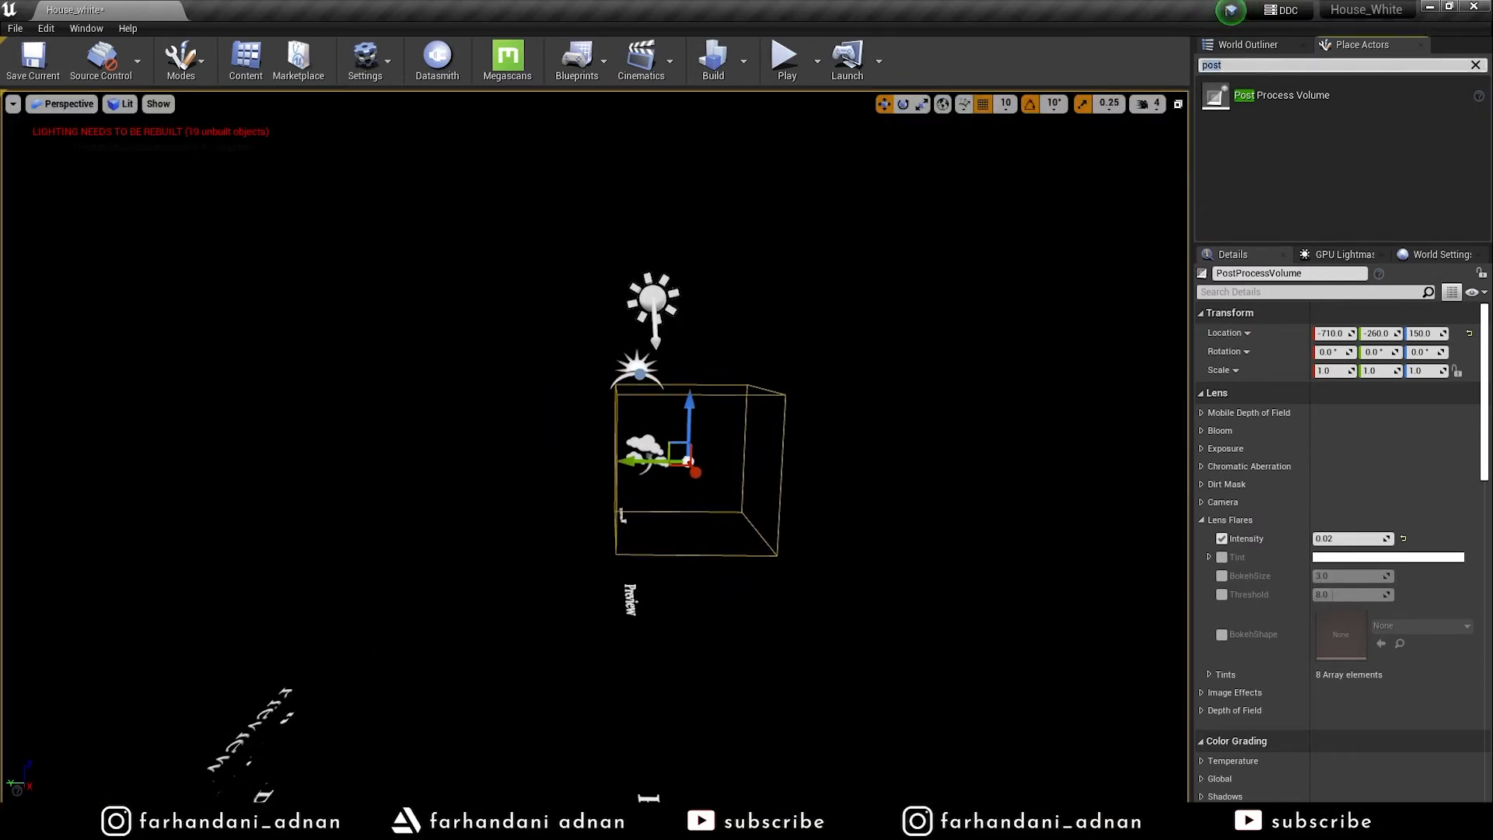
# Search the placeable actors for "sky" and add a Sky Light to the scene at about -510, -200, 160
pyautogui.hotkey('ctrl', 'a')
pyautogui.write('sky')
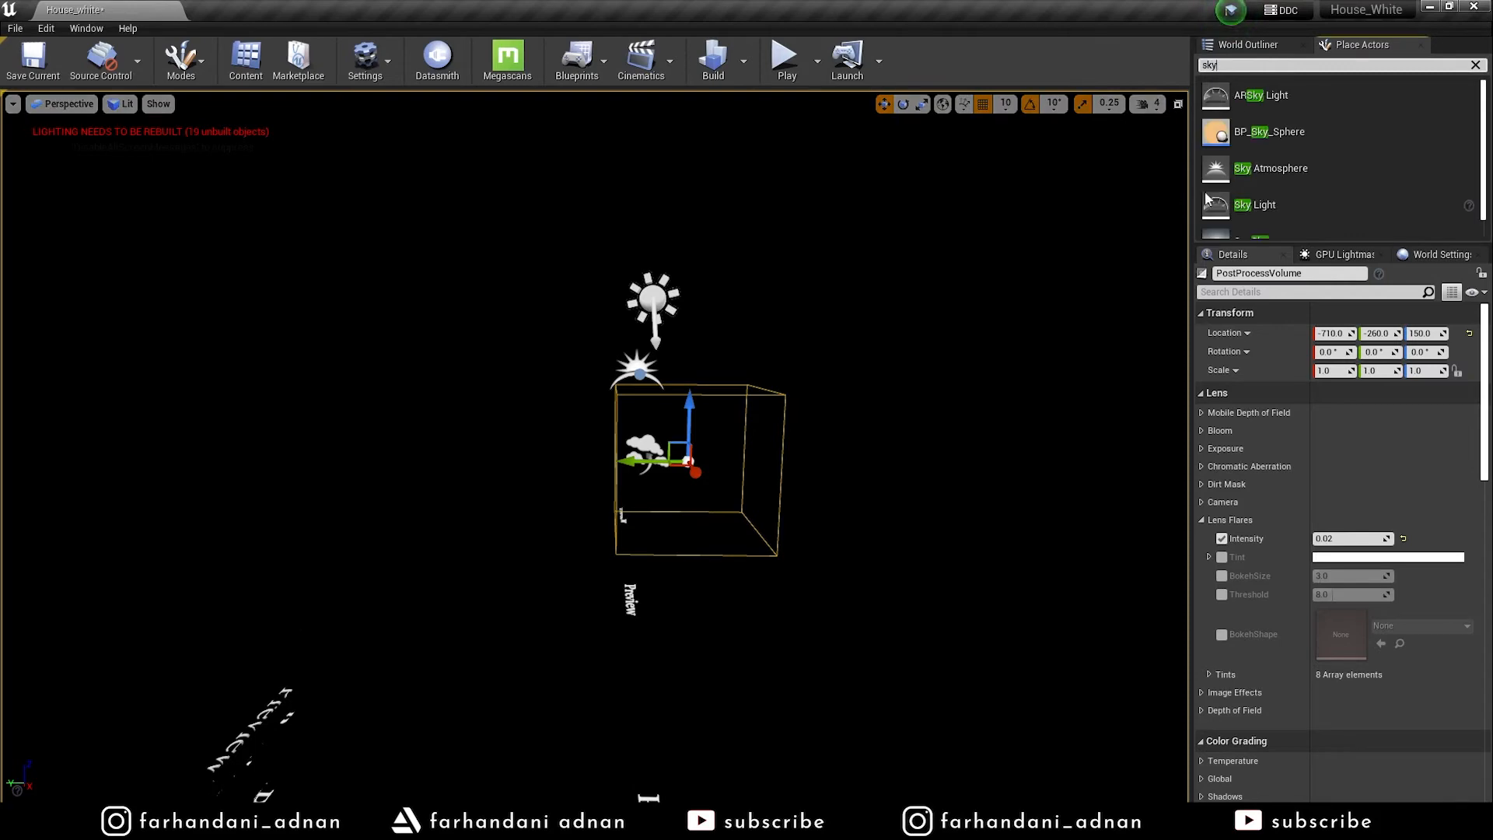
pyautogui.scroll(-1, 1208, 200)
pyautogui.moveTo(778, 374); pyautogui.dragTo(988, 288, button='right')
pyautogui.press('s')
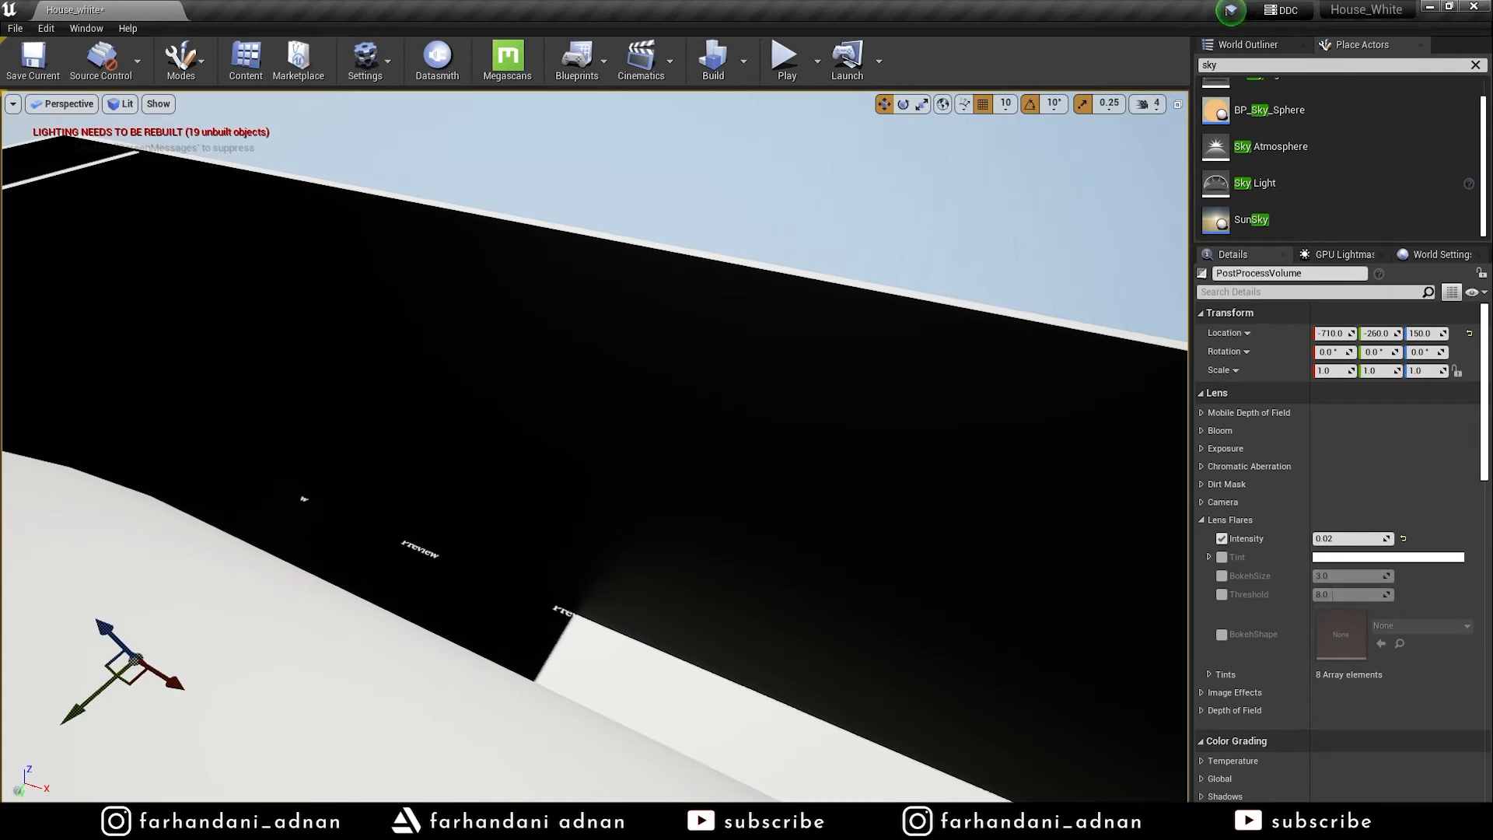
pyautogui.moveTo(988, 288); pyautogui.dragTo(876, 276, button='right')
pyautogui.moveTo(1284, 184); pyautogui.dragTo(560, 498)
# Examine how the Sky Light illuminates the bedroom's walls, floor and bed from several viewpoints
pyautogui.press('s')
pyautogui.moveTo(658, 508); pyautogui.dragTo(822, 537, button='right')
pyautogui.press('e')
pyautogui.press('w')
pyautogui.press('s')
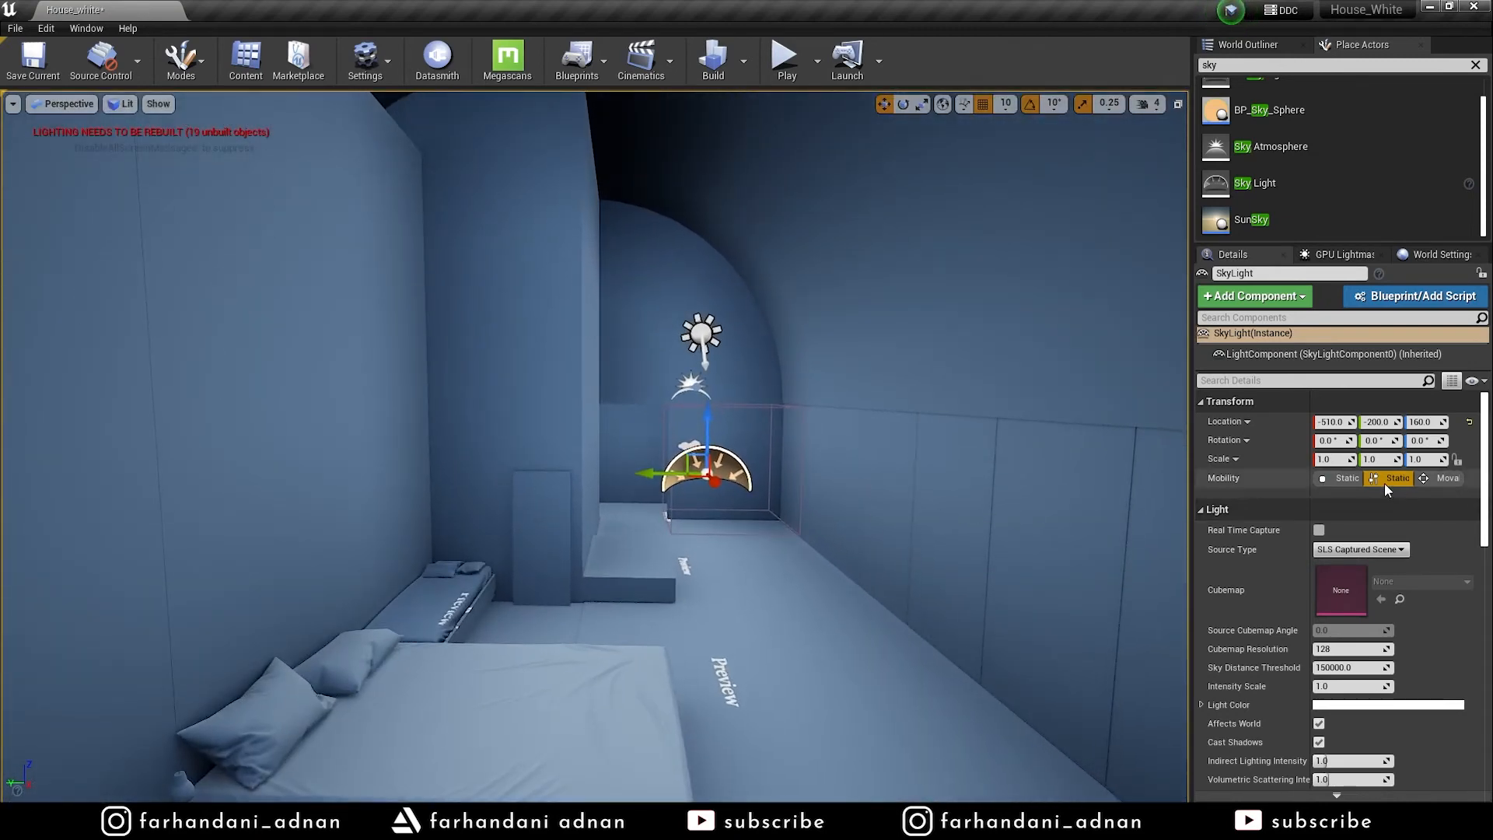
pyautogui.press('s')
pyautogui.moveTo(595, 448); pyautogui.dragTo(680, 580, button='right')
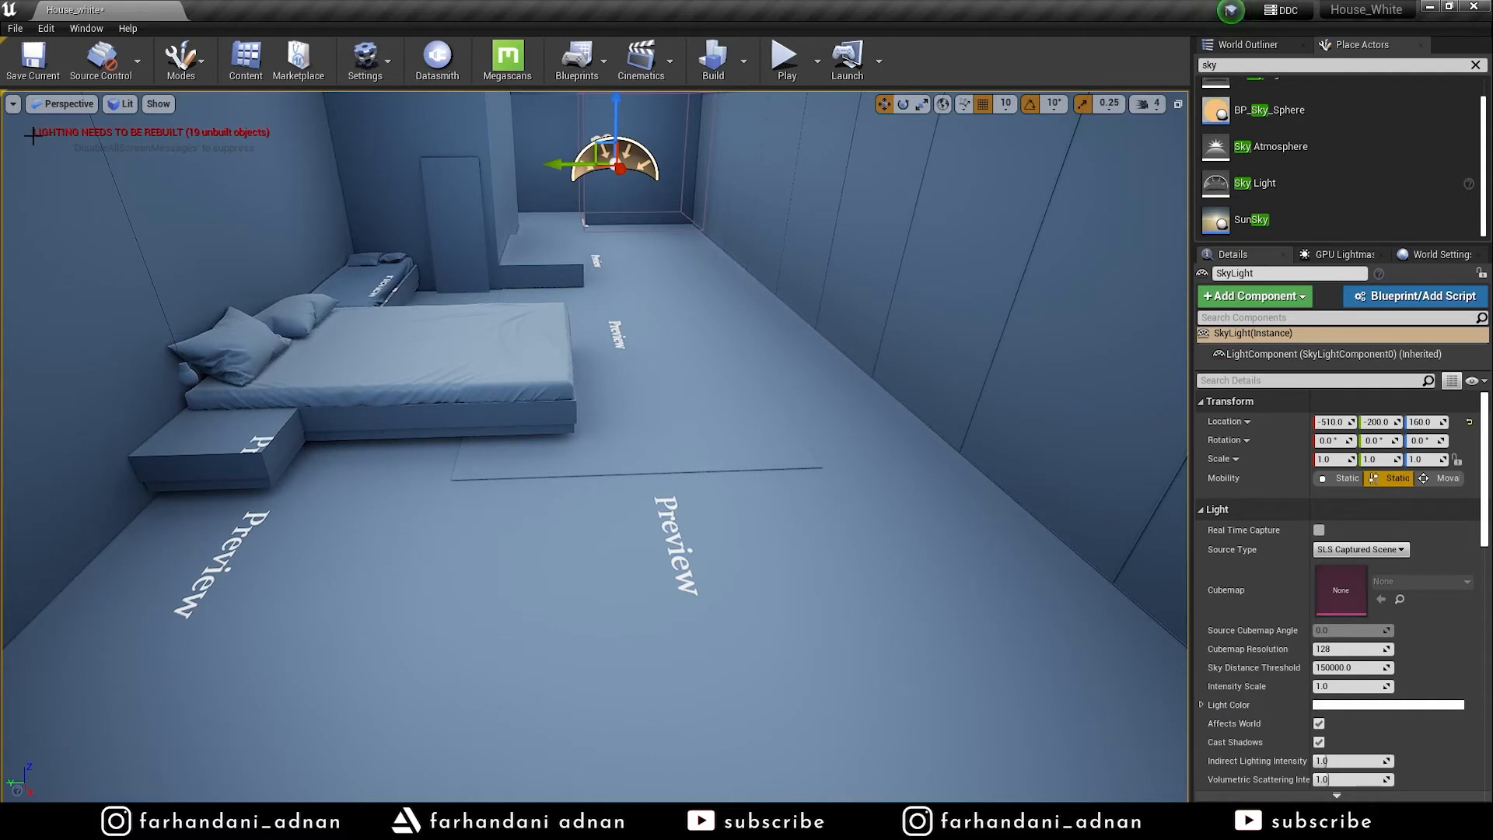
pyautogui.moveTo(539, 360); pyautogui.dragTo(528, 315, button='right')
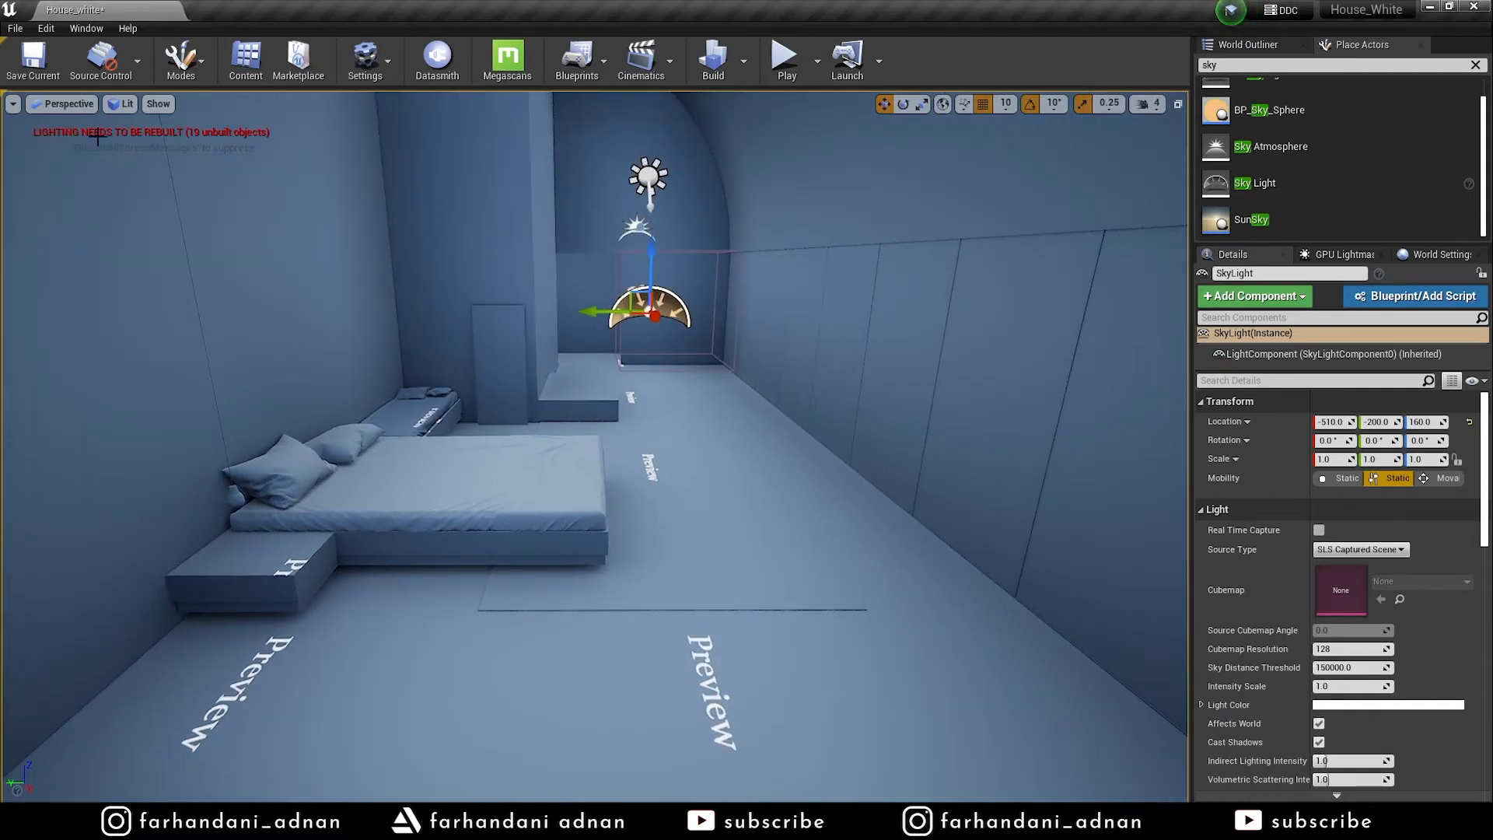
pyautogui.press('w')
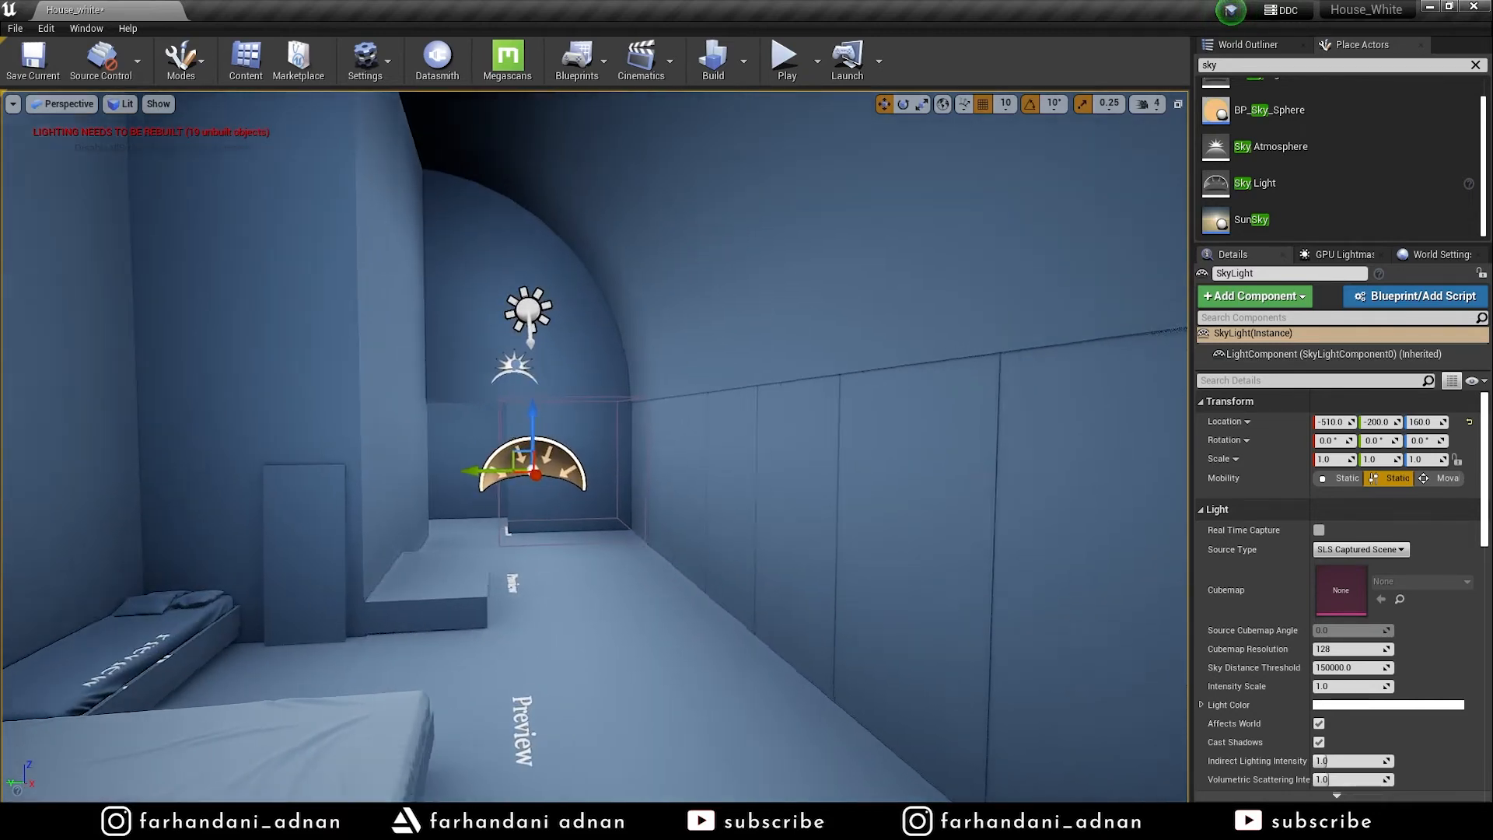
pyautogui.press('d')
pyautogui.press('a')
pyautogui.press('s')
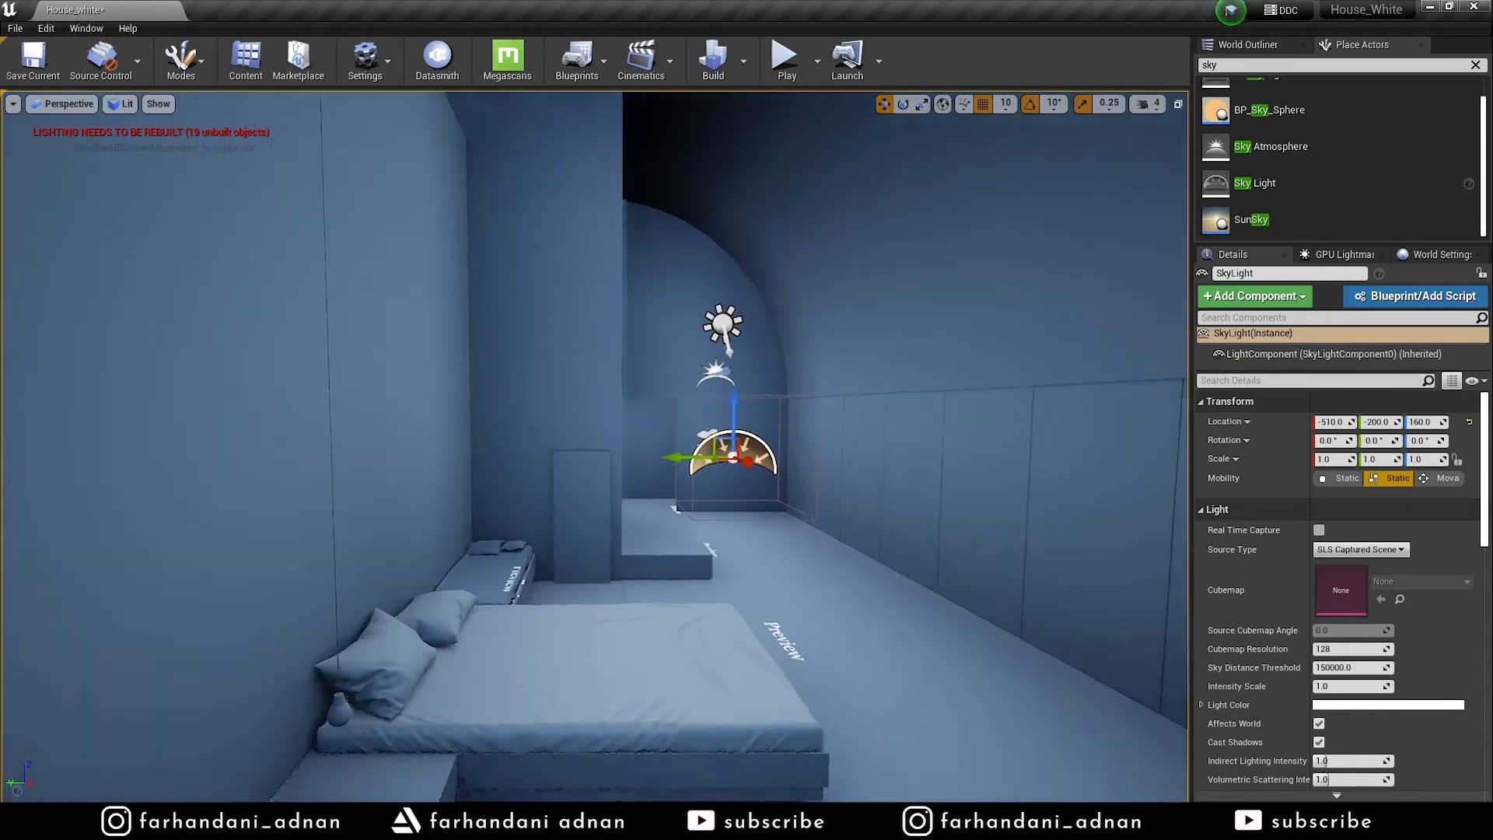
pyautogui.press('d')
pyautogui.press('a')
pyautogui.press('d')
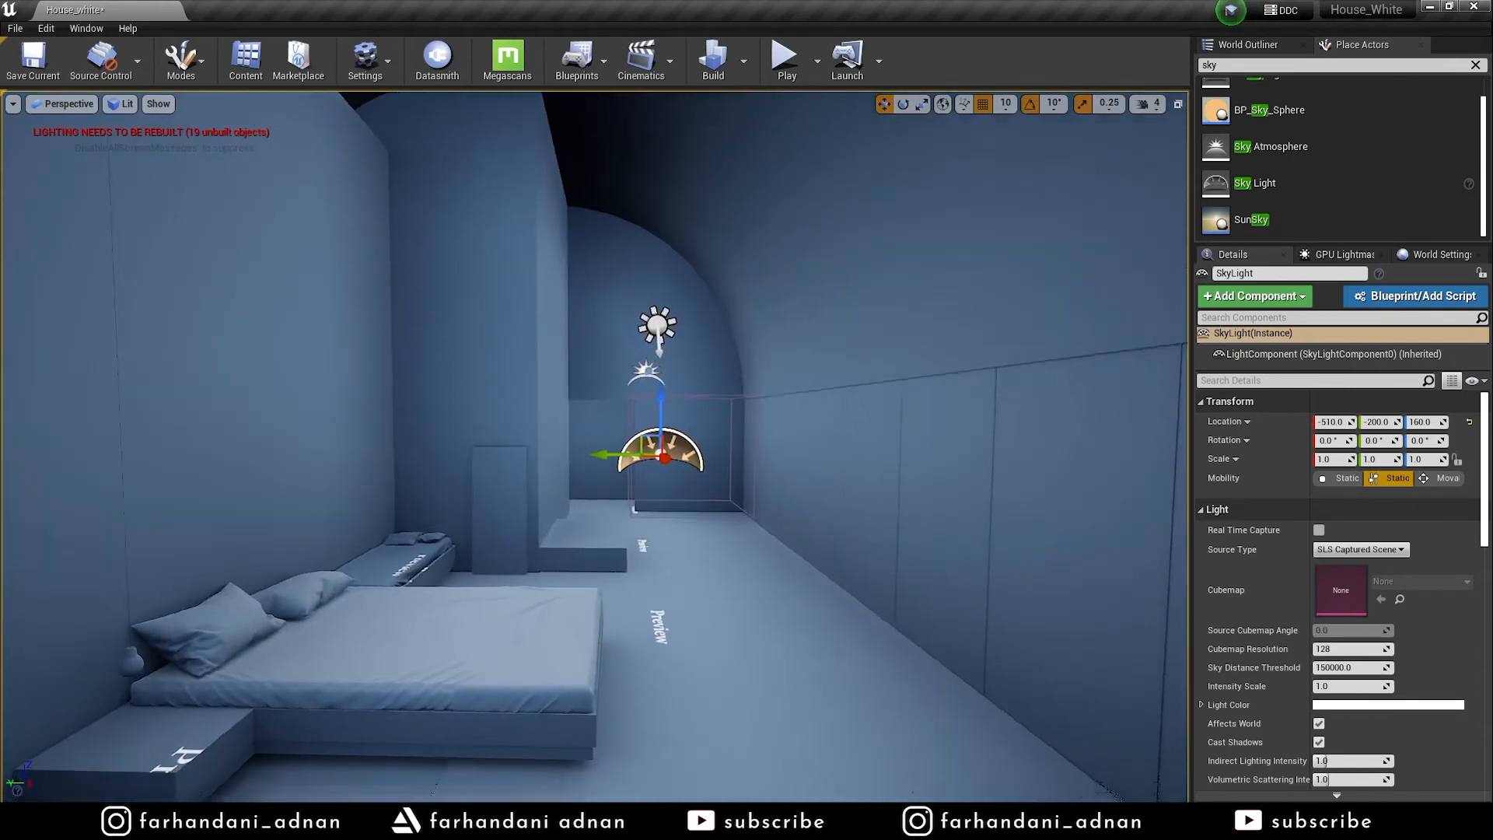
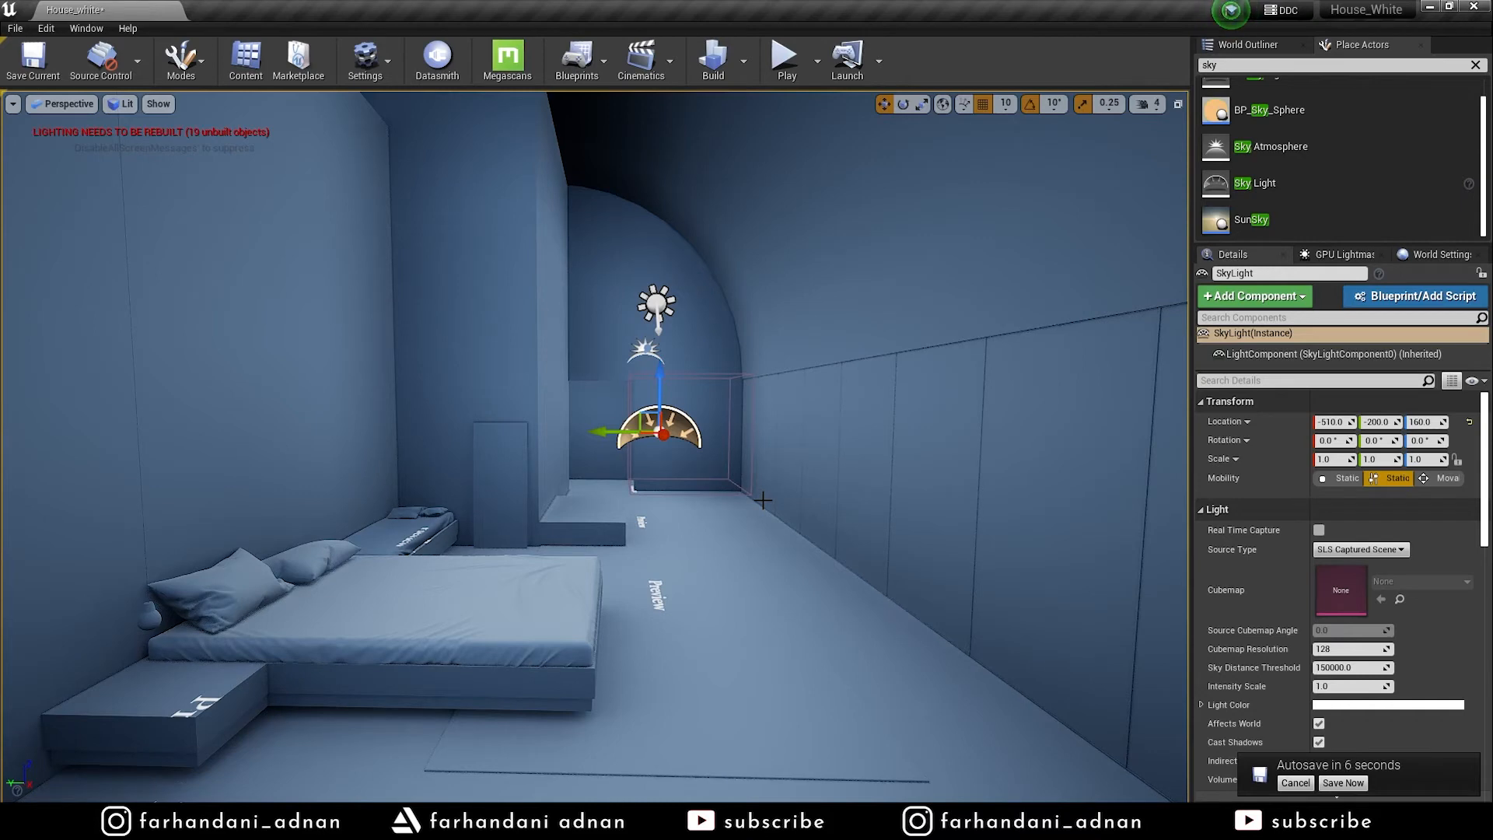
# Run the console command r.RayTracing.ForceAllRayTracingEffects 0 and check the room's shading
pyautogui.press('`')
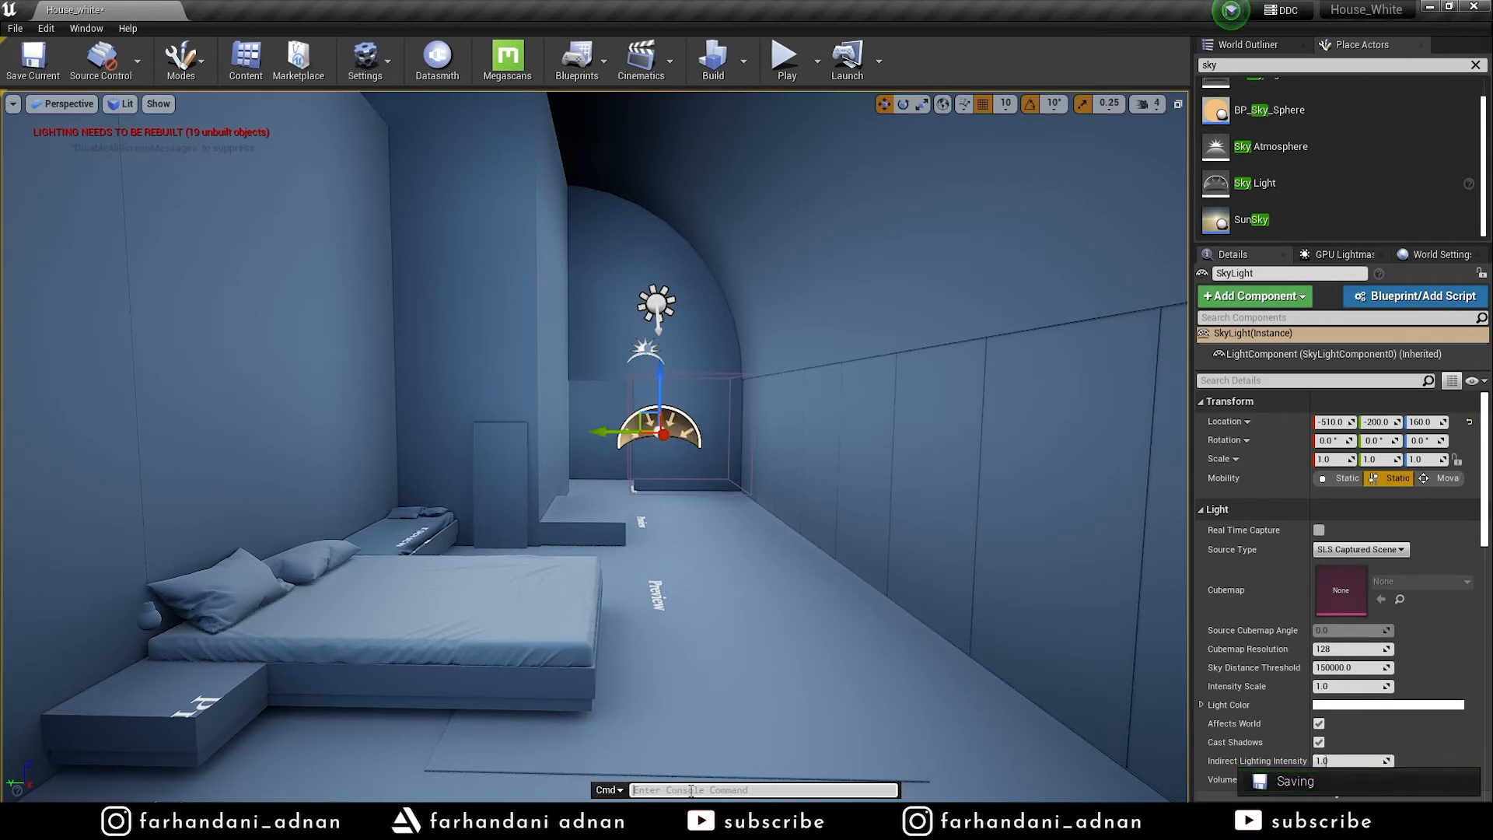
pyautogui.write('r')
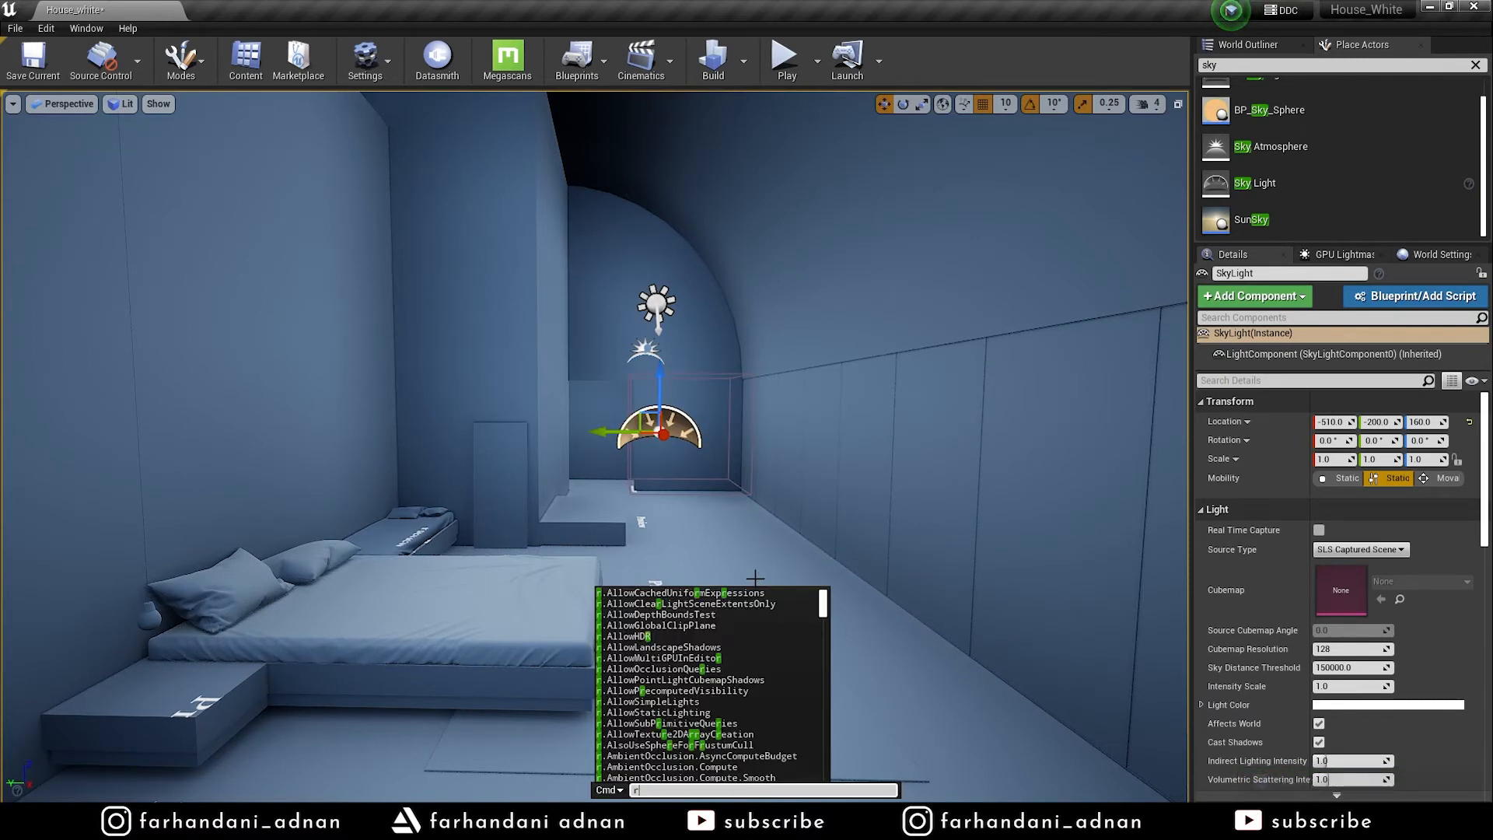
pyautogui.write('.raytracing.f')
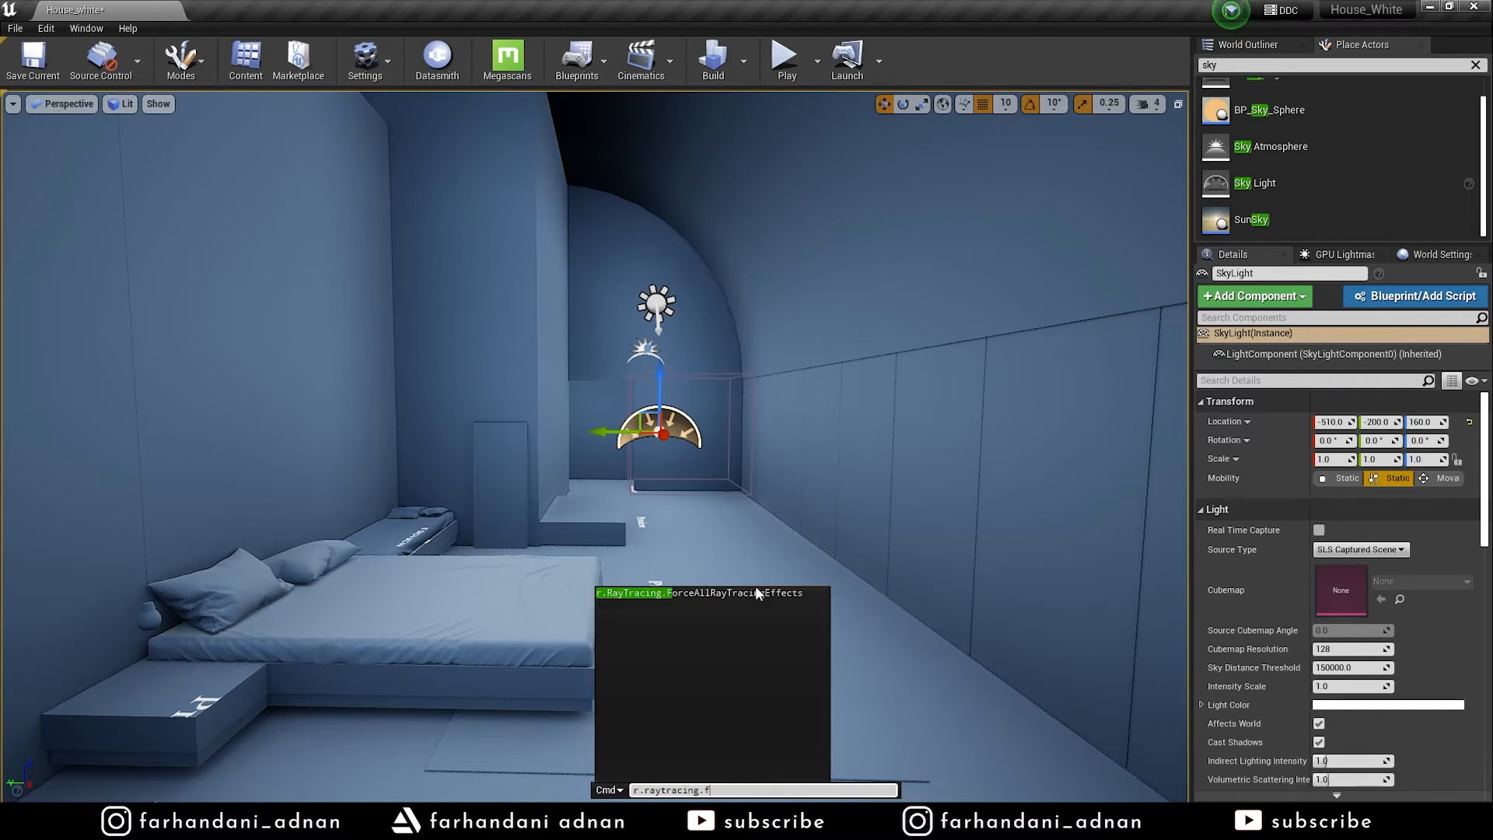
pyautogui.click(748, 594)
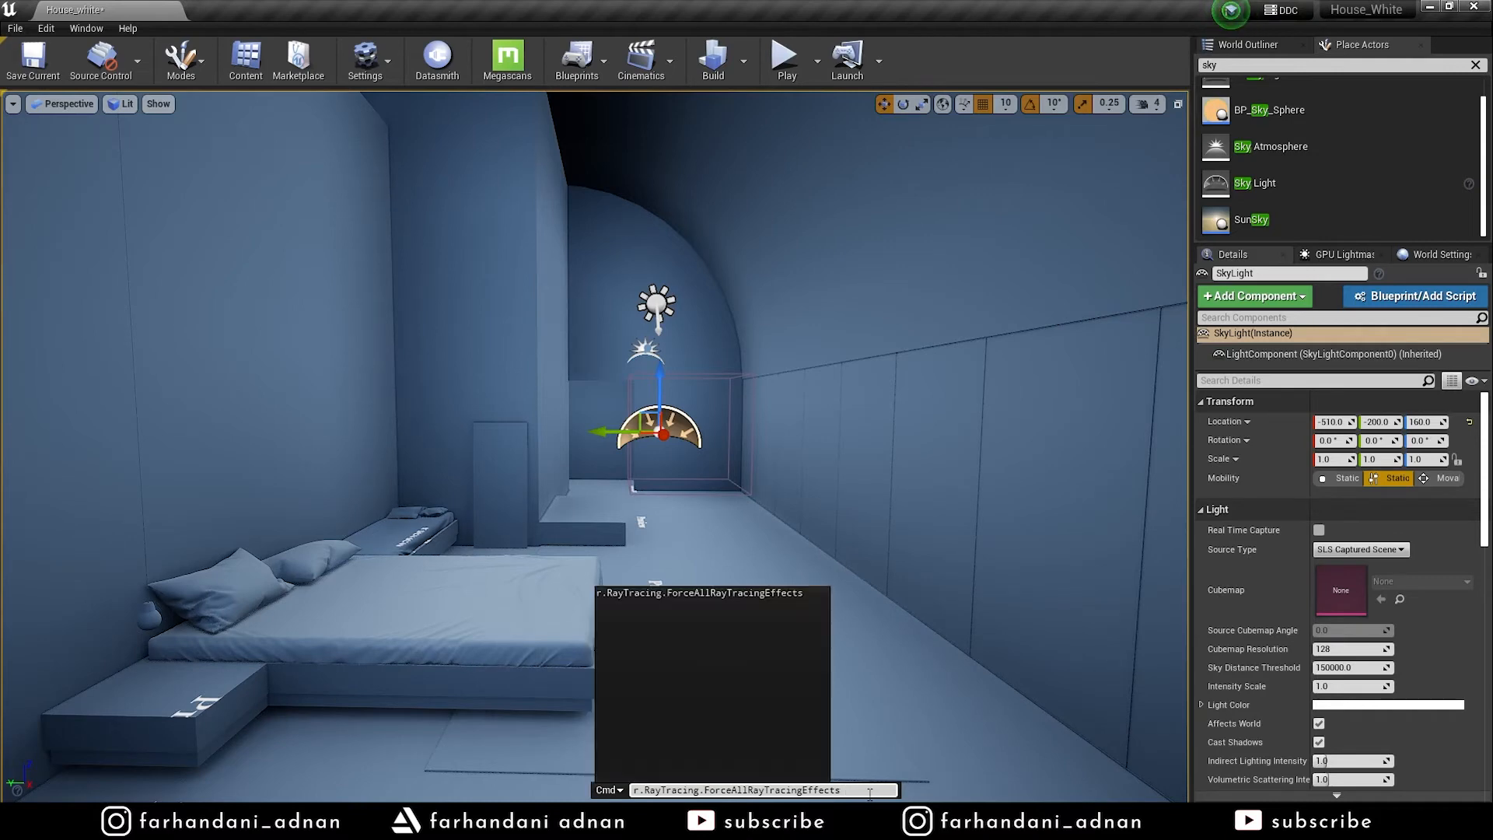
pyautogui.write('0')
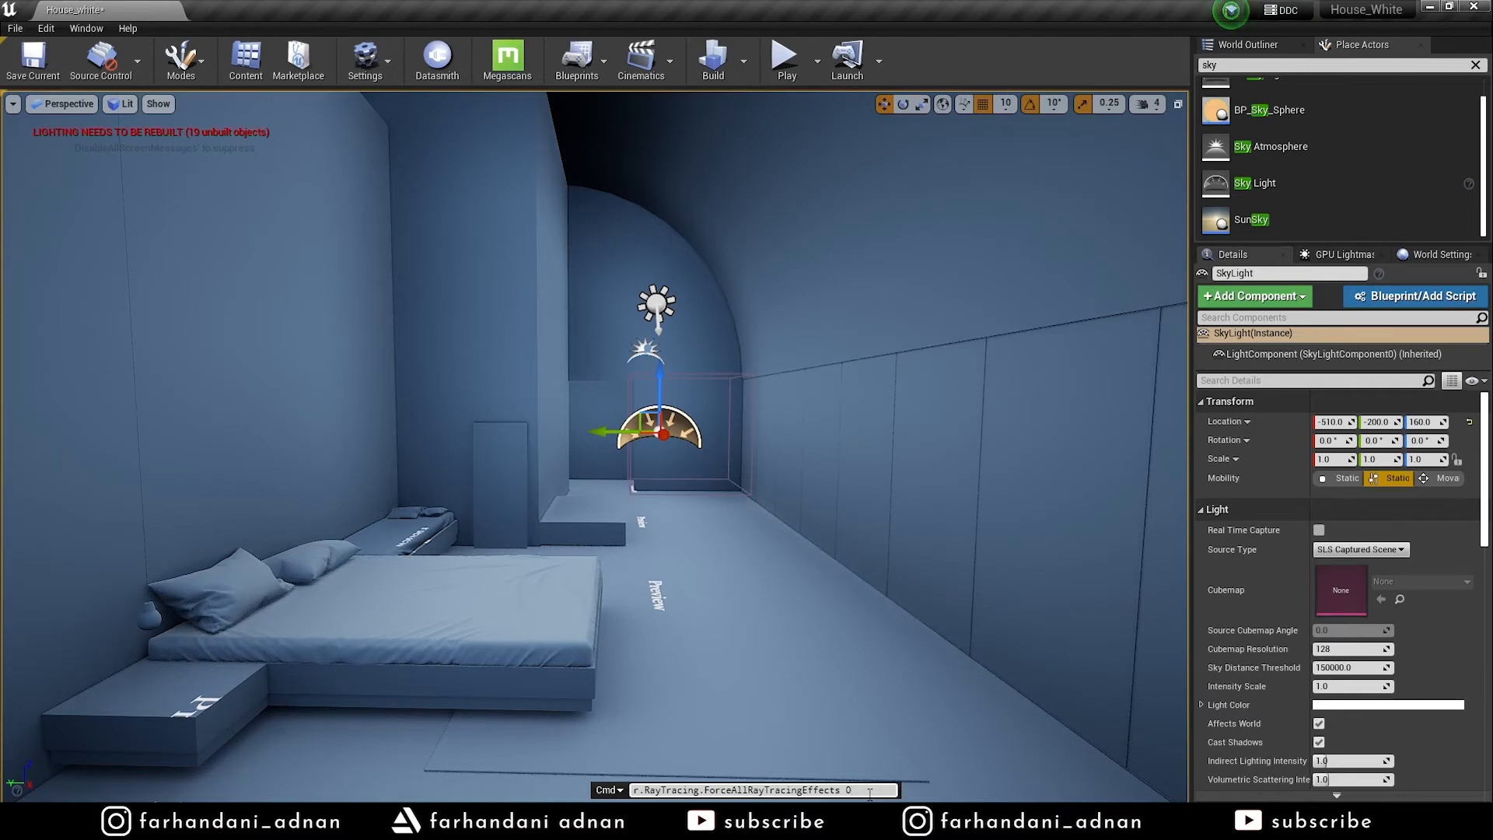
pyautogui.press('Return')
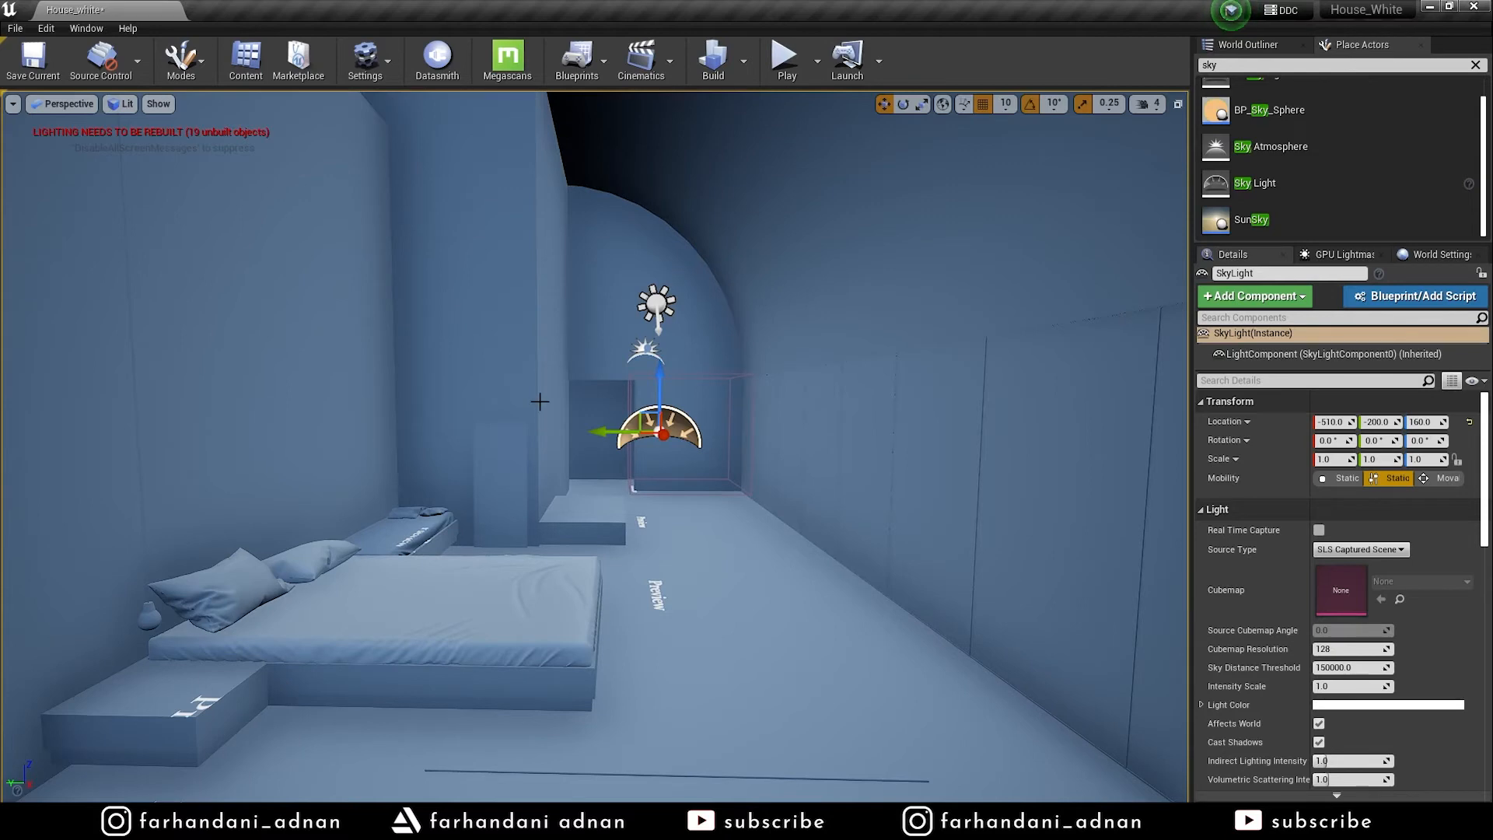
pyautogui.moveTo(663, 382); pyautogui.dragTo(690, 378, button='right')
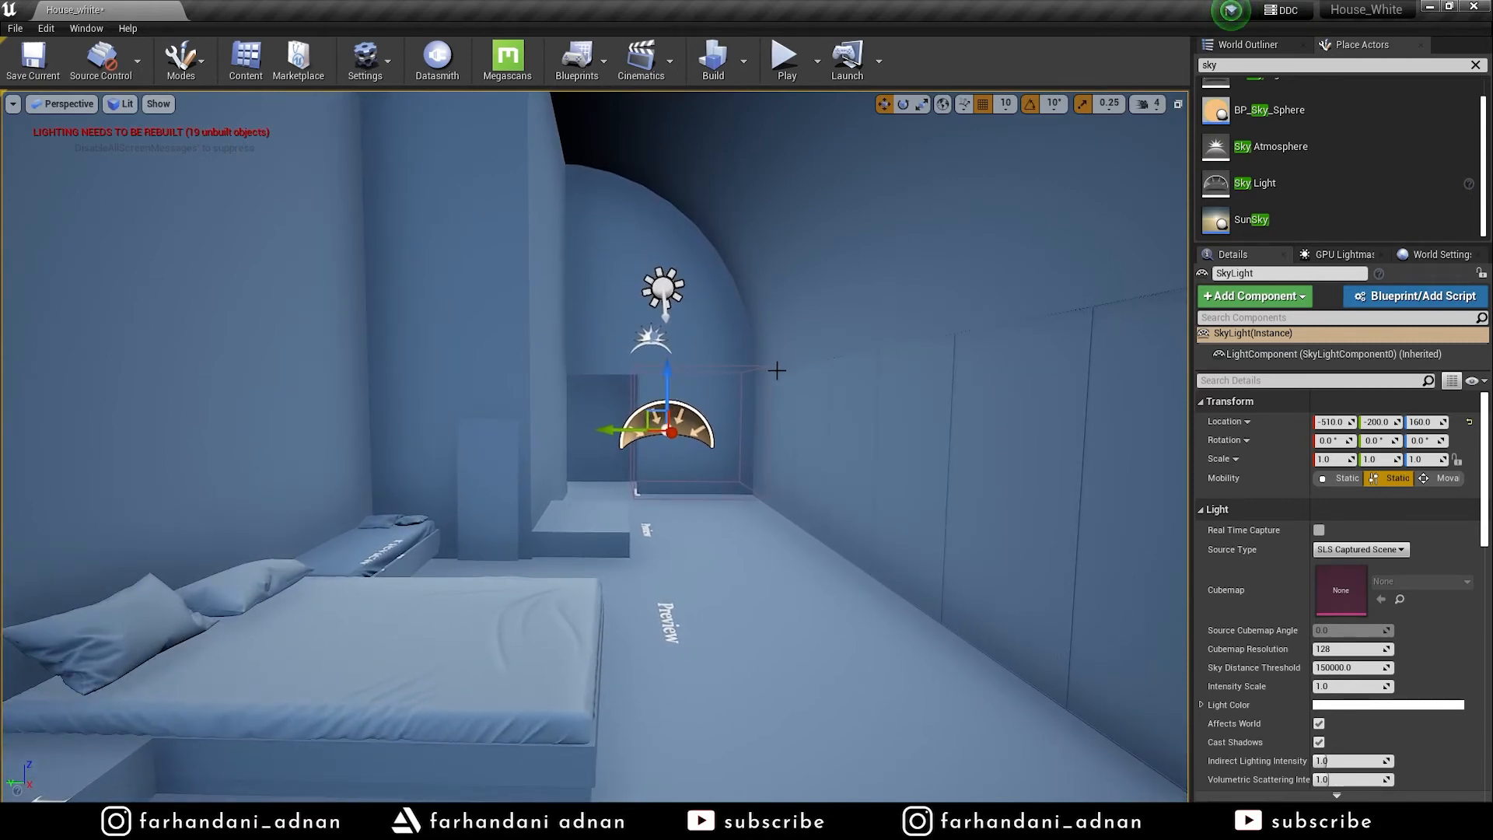
pyautogui.moveTo(772, 372); pyautogui.dragTo(772, 373, button='right')
pyautogui.press('f')
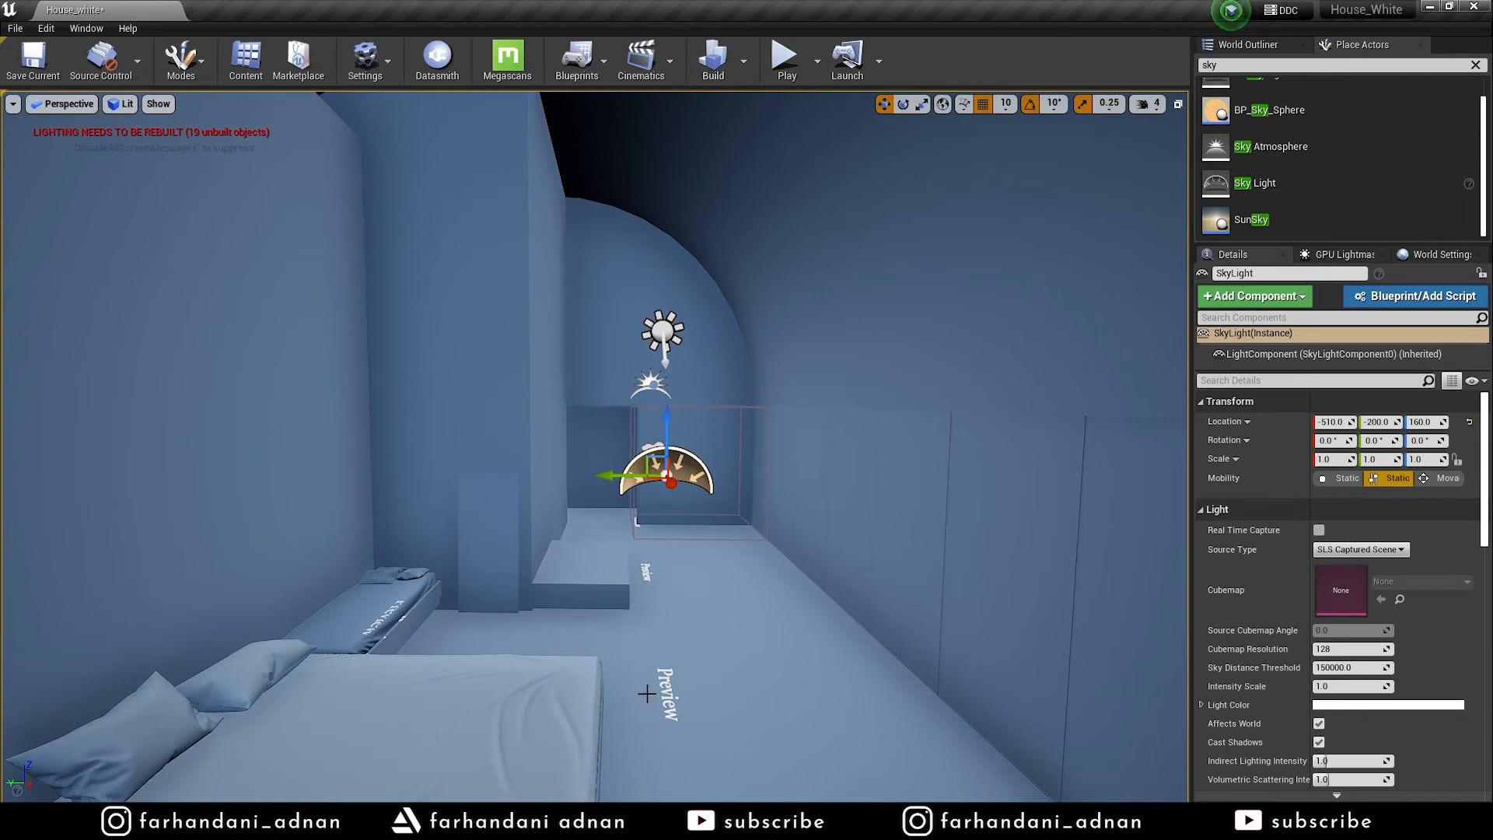
pyautogui.moveTo(609, 554); pyautogui.dragTo(609, 554, button='right')
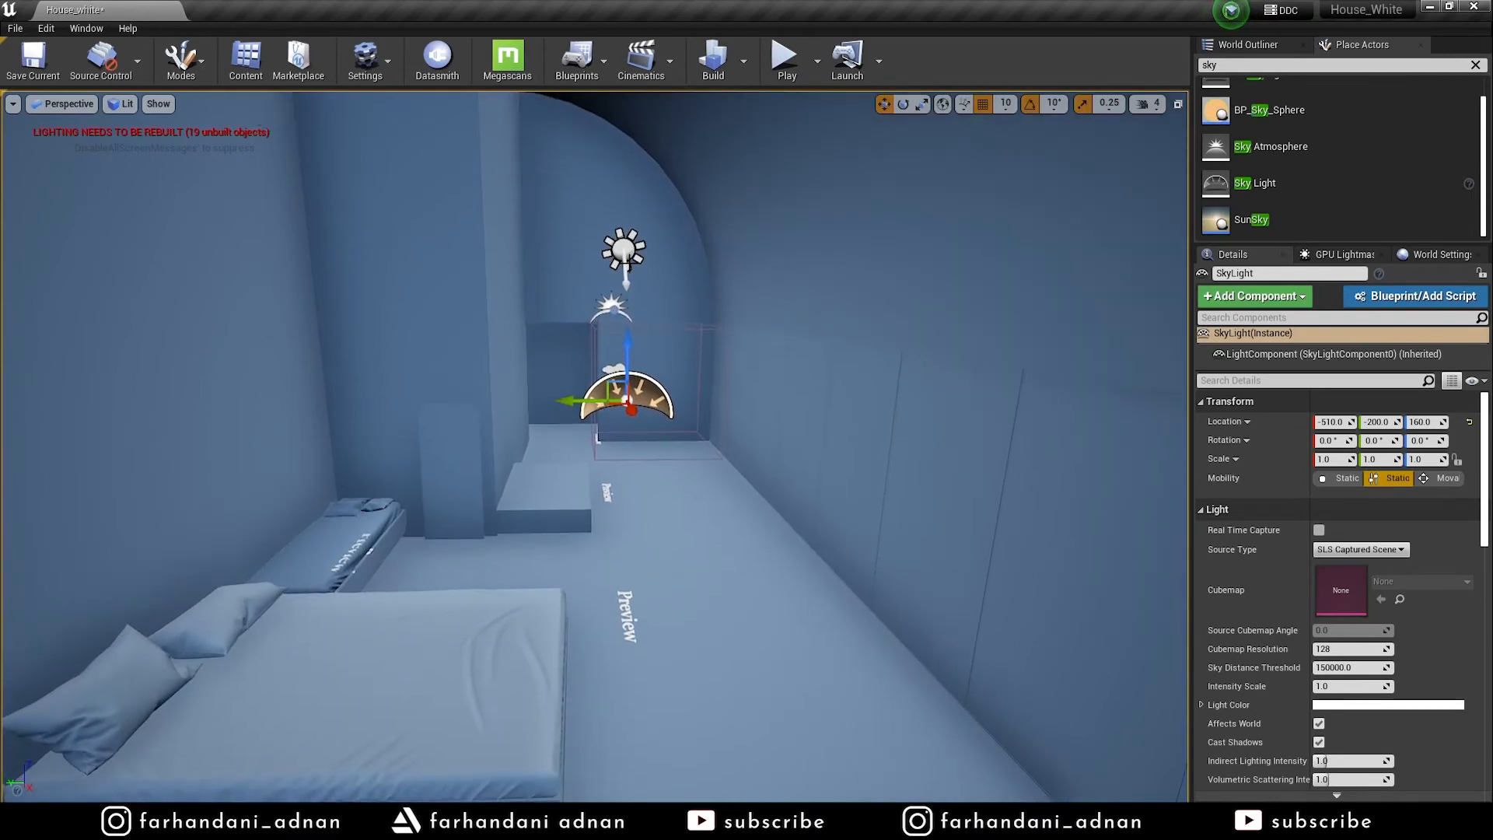
# Select the directional light and raise it above the building to a Z location of 810
pyautogui.click(623, 257)
pyautogui.moveTo(662, 285); pyautogui.dragTo(662, 285, button='right')
pyautogui.press('e')
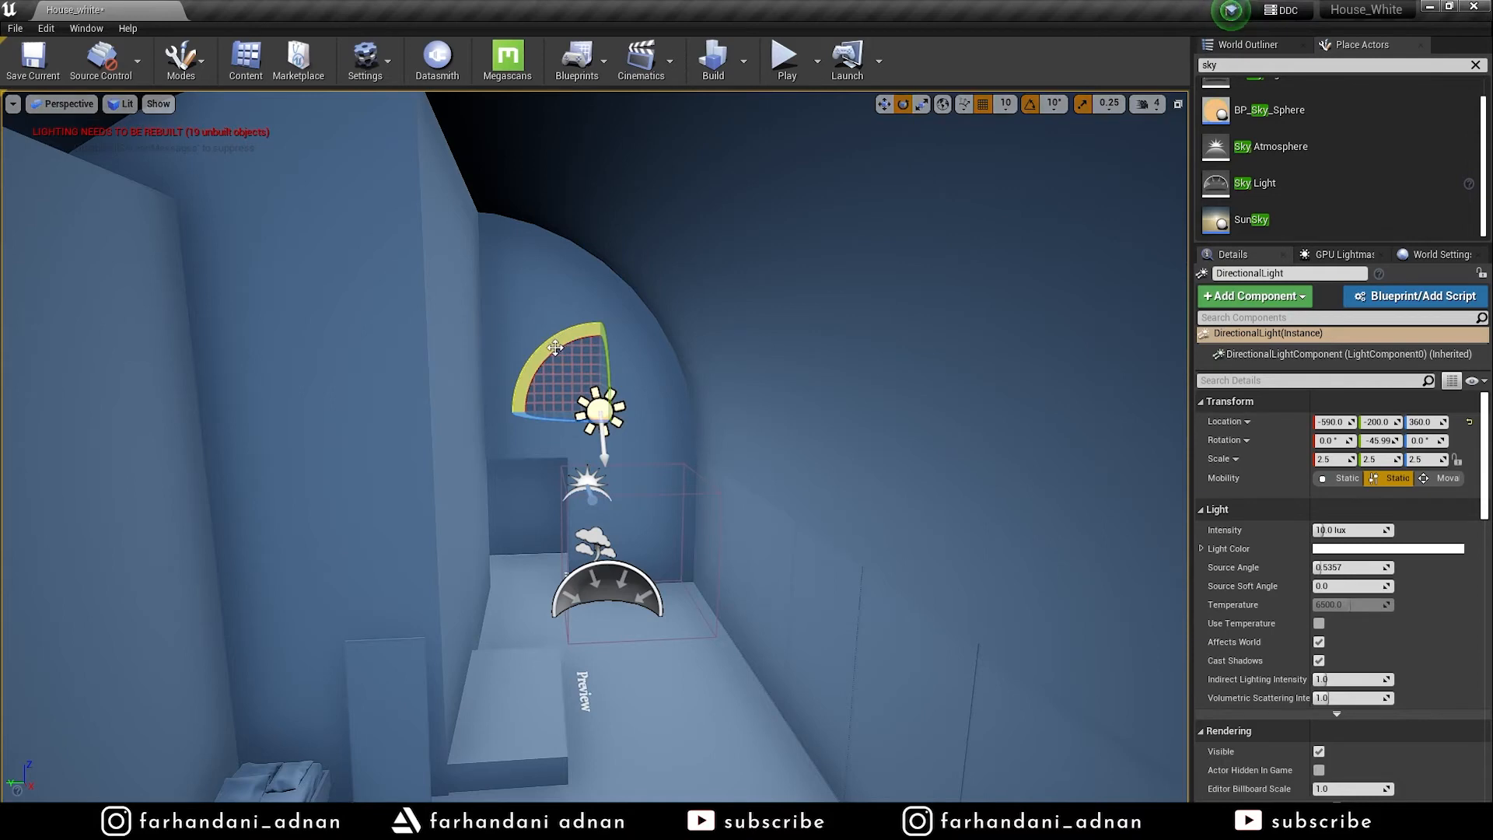
pyautogui.press('w')
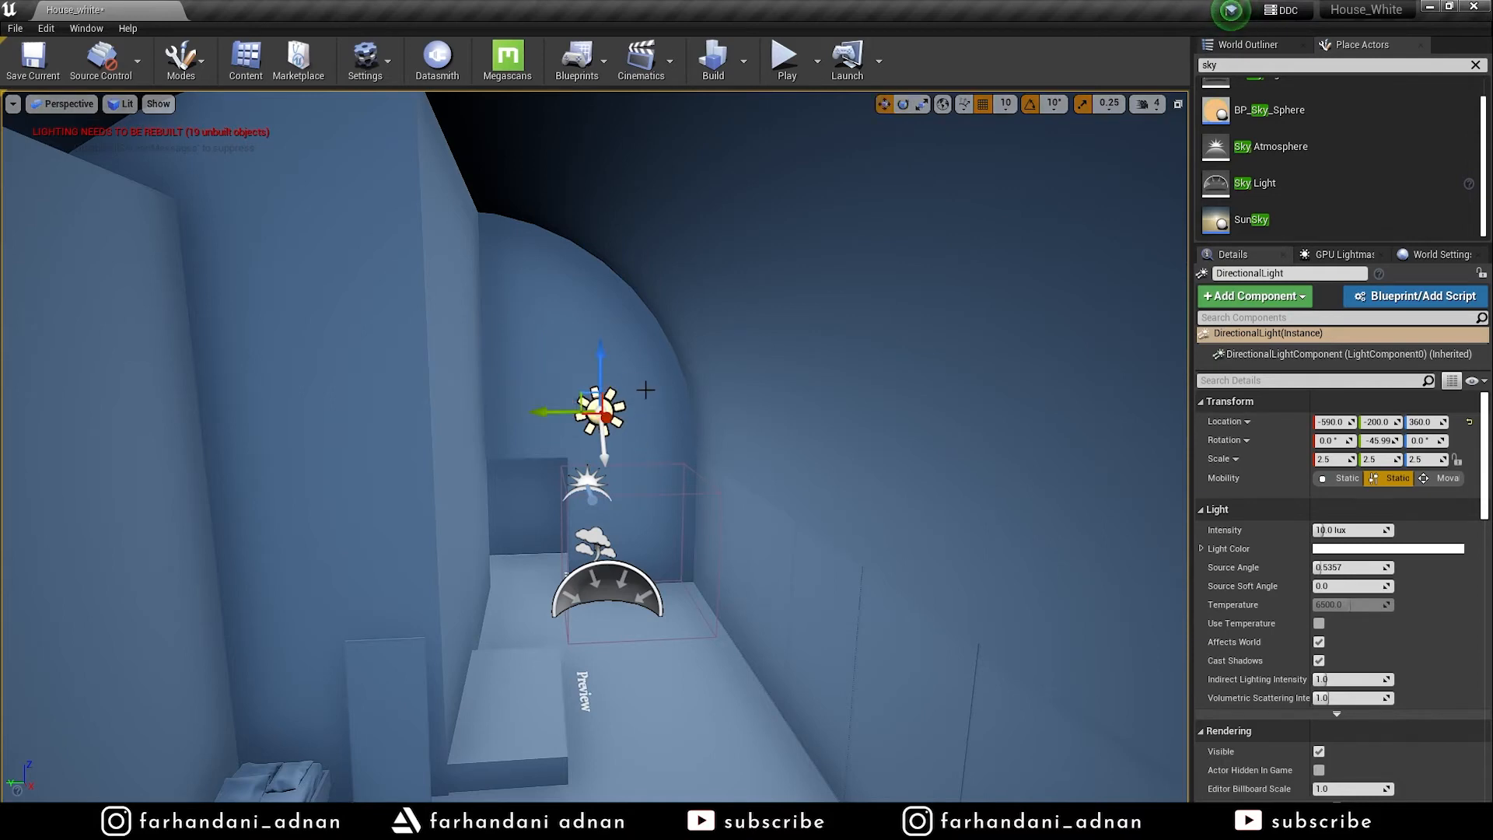
pyautogui.keyDown('shift'); pyautogui.moveTo(601, 361); pyautogui.dragTo(598, 416); pyautogui.keyUp('shift')
pyautogui.moveTo(506, 187); pyautogui.dragTo(512, 77, button='right')
pyautogui.moveTo(640, 602); pyautogui.dragTo(641, 651, button='right')
# Rotate the directional light about the vertical axis to -130° and check the shadows on the building
pyautogui.press('e')
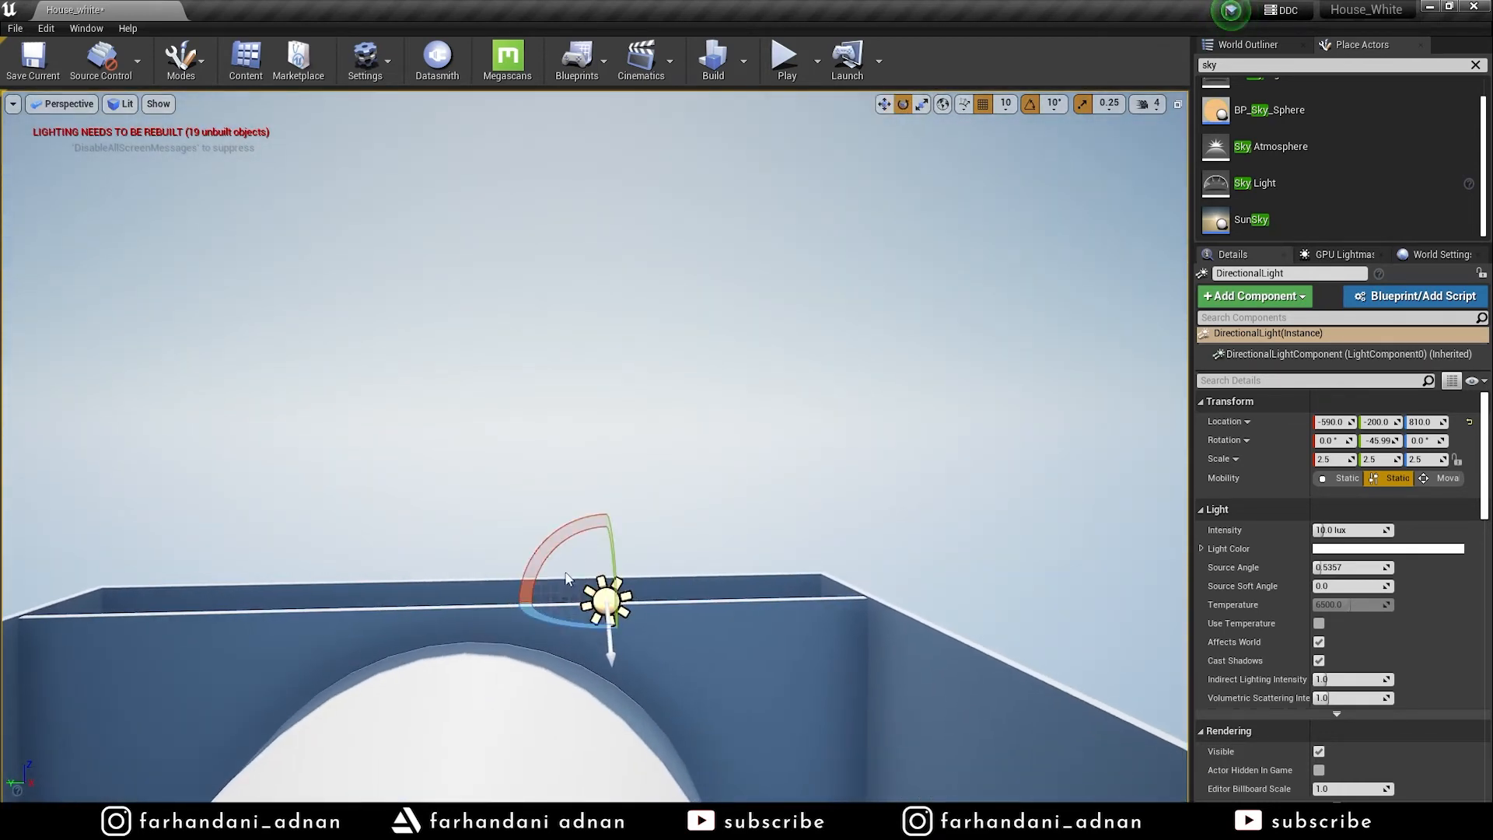
pyautogui.moveTo(542, 618); pyautogui.dragTo(631, 632)
pyautogui.moveTo(545, 620); pyautogui.dragTo(865, 638, button='right')
pyautogui.press('s')
pyautogui.press('s')
pyautogui.press('w')
pyautogui.press('d')
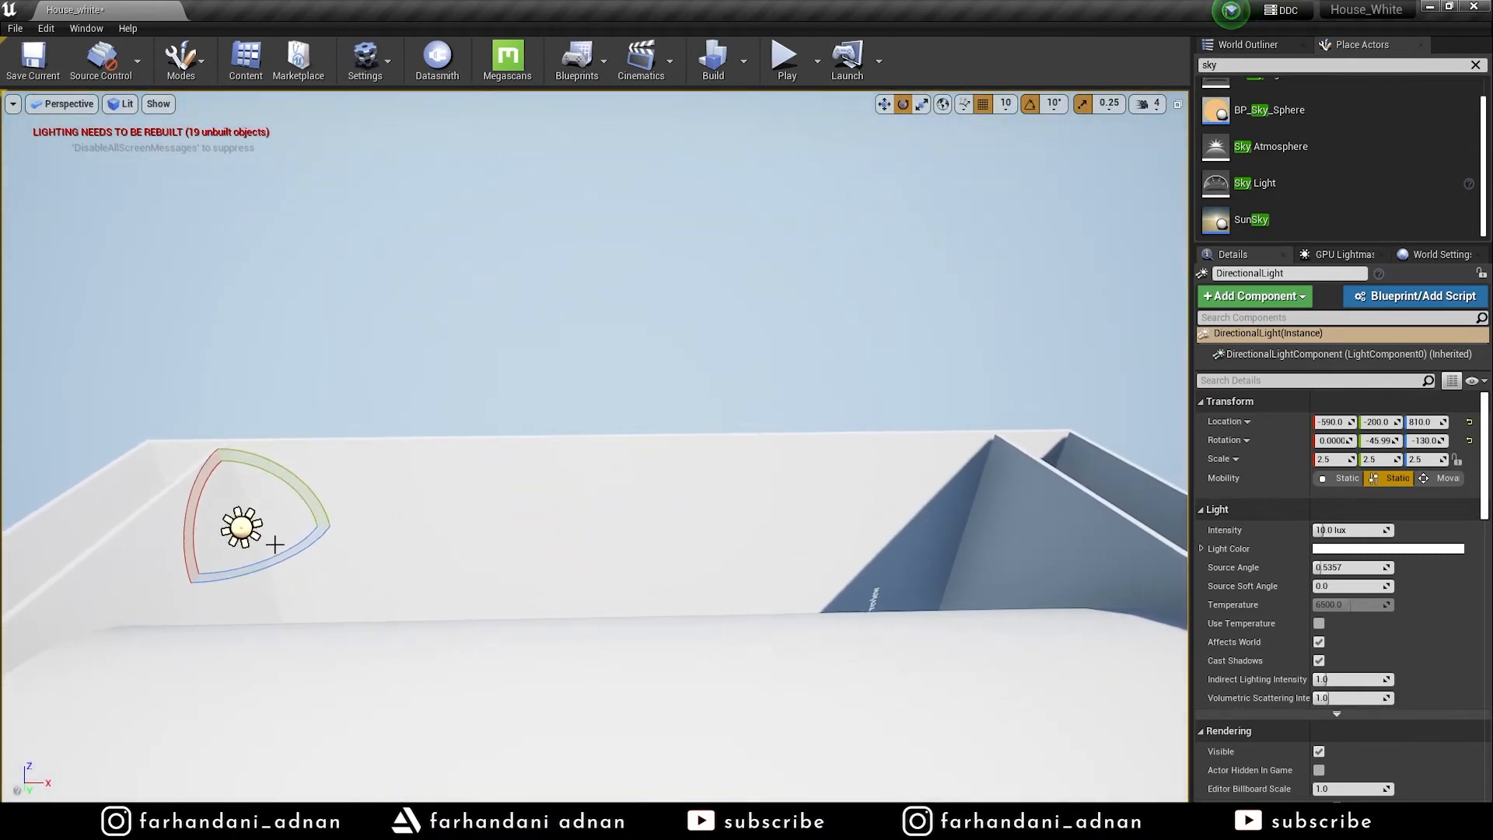
# Reorient the sun interactively in the viewport to a rotation of about -43.7° on Y and -37.75° on Z
pyautogui.hotkey('ctrl', 'l')
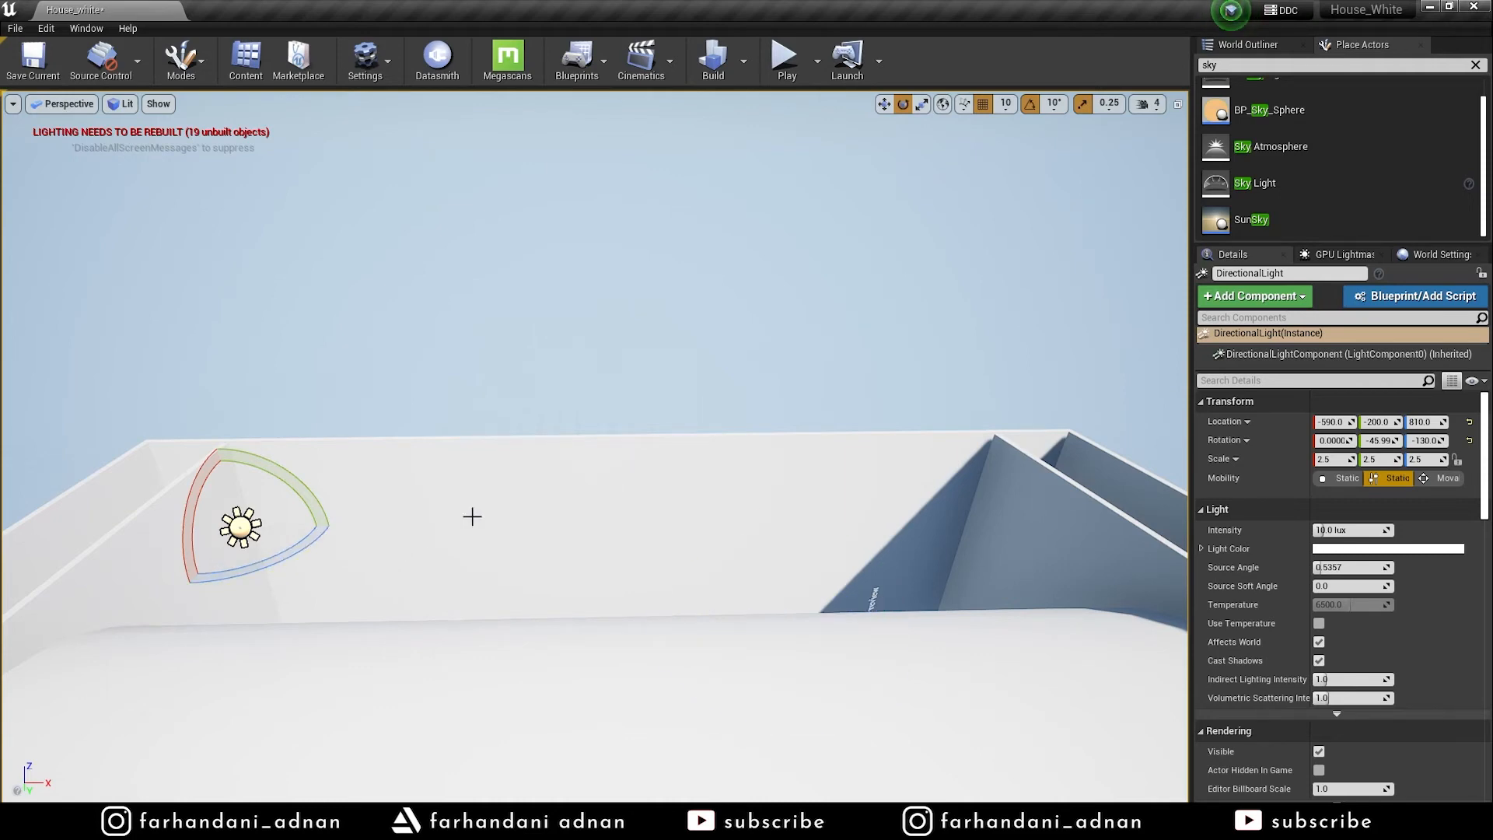
pyautogui.hotkey('ctrl', 'l')
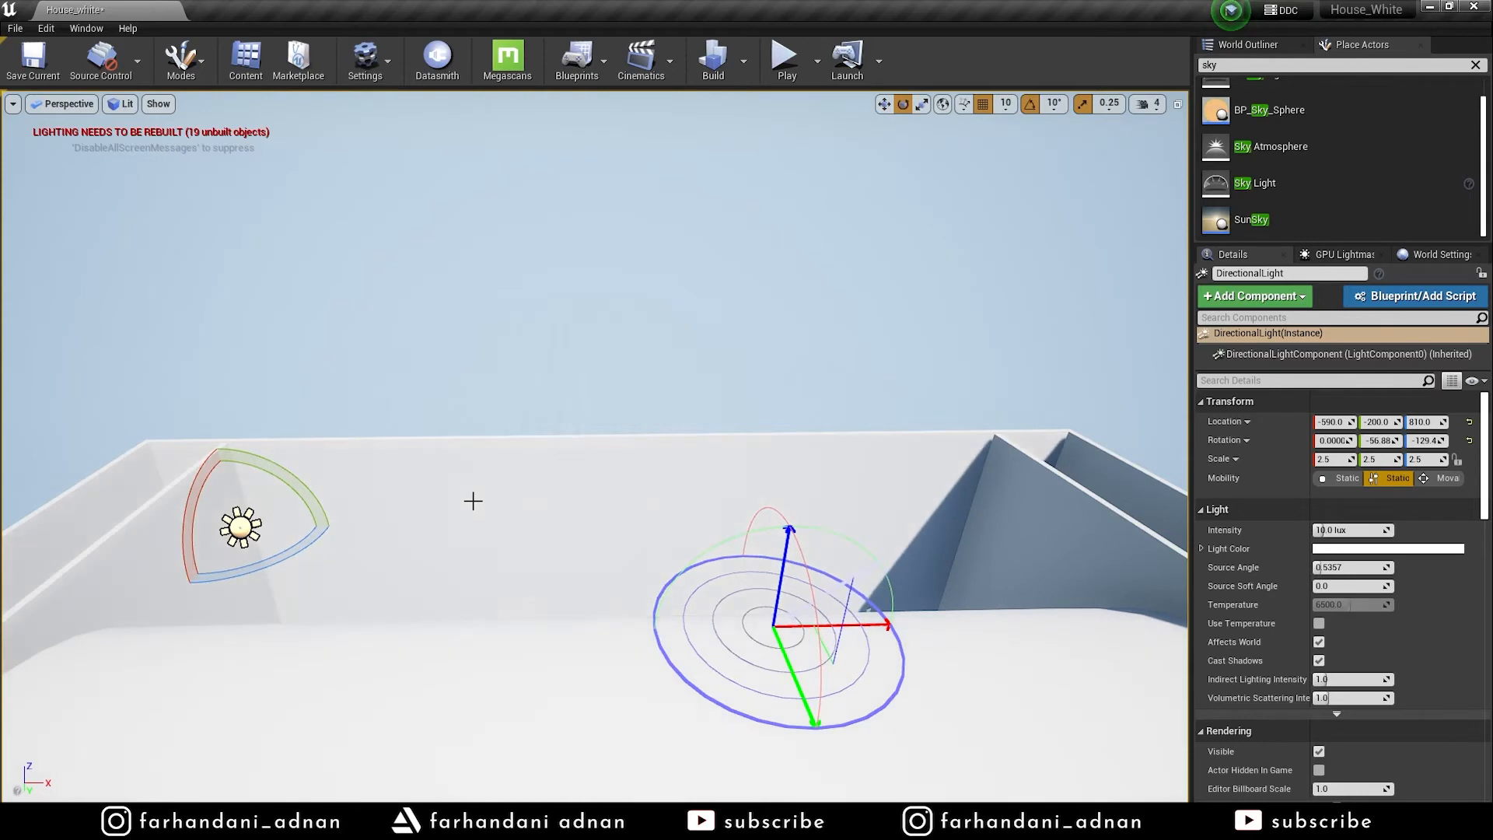
pyautogui.hotkey('ctrl', 'l')
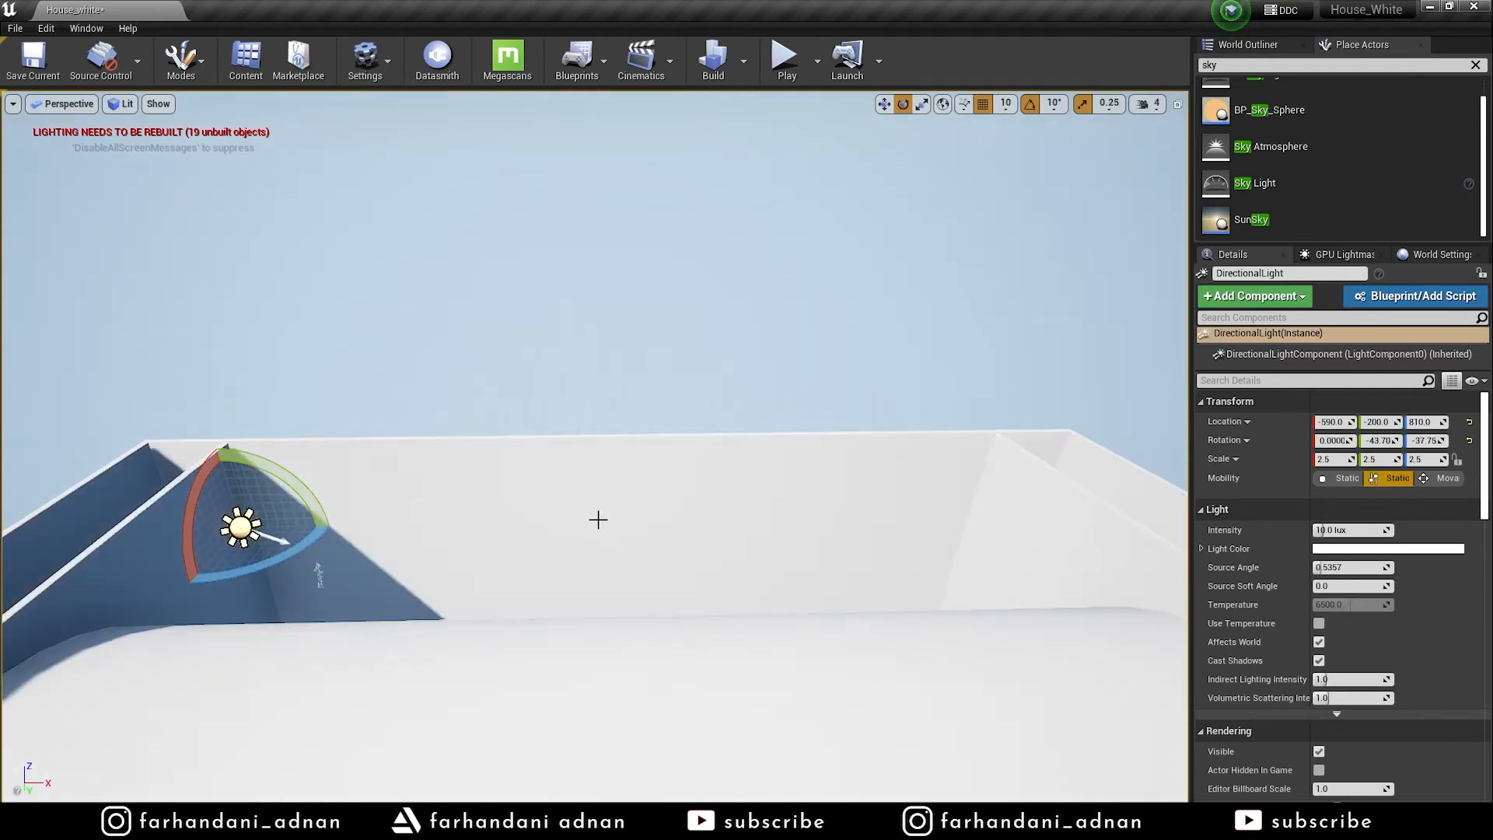
# Try other sun directions from above the building, bringing the directional light to about -76.9° on Y and 130.1° on Z
pyautogui.keyDown('ctrl'); pyautogui.click(627, 506); pyautogui.keyUp('ctrl')
pyautogui.moveTo(627, 506); pyautogui.dragTo(404, 479, button='right')
pyautogui.hotkey('ctrl', 'l')
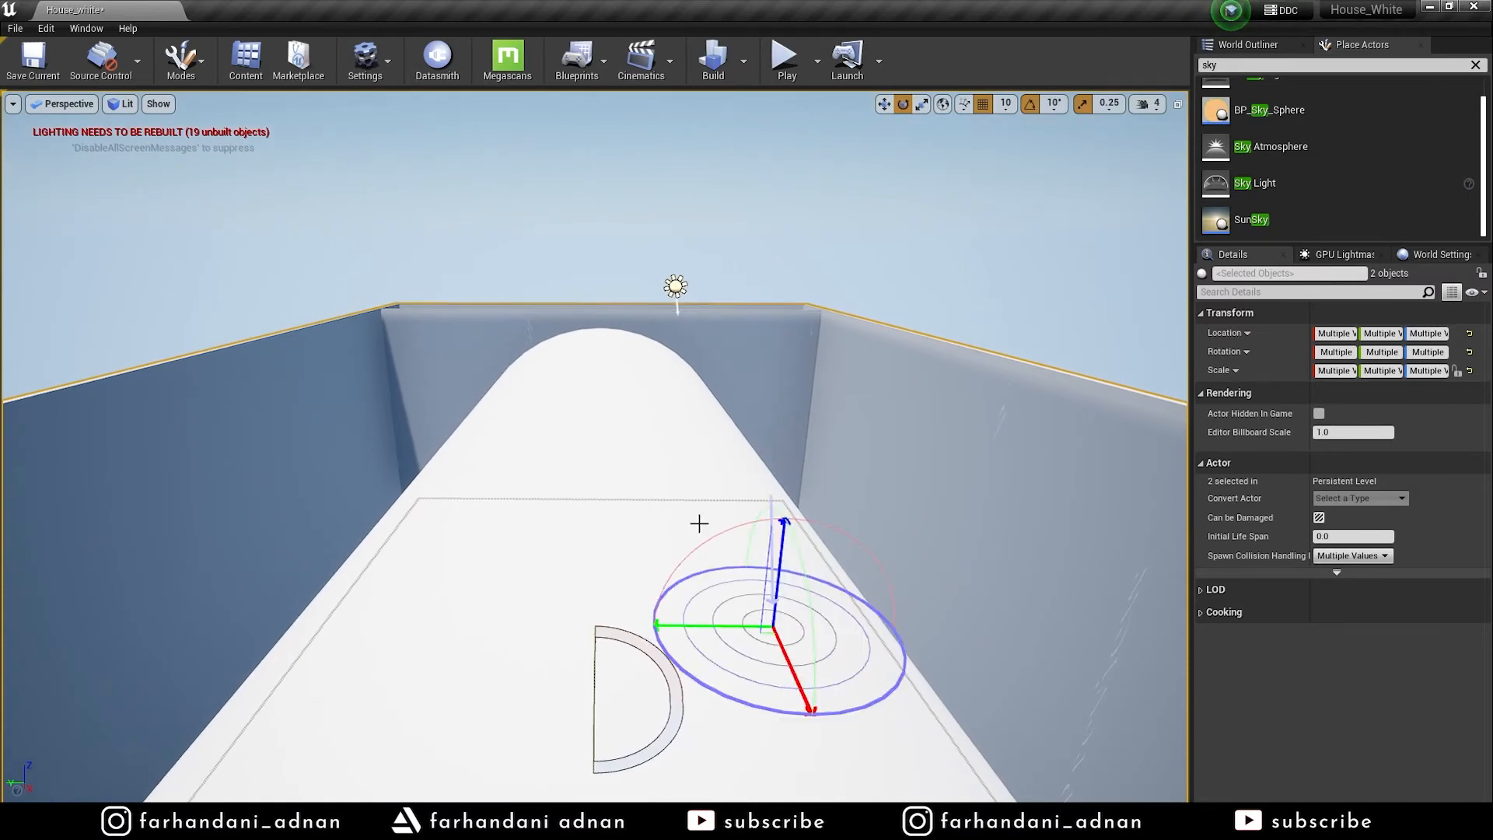
pyautogui.hotkey('ctrl', 'l')
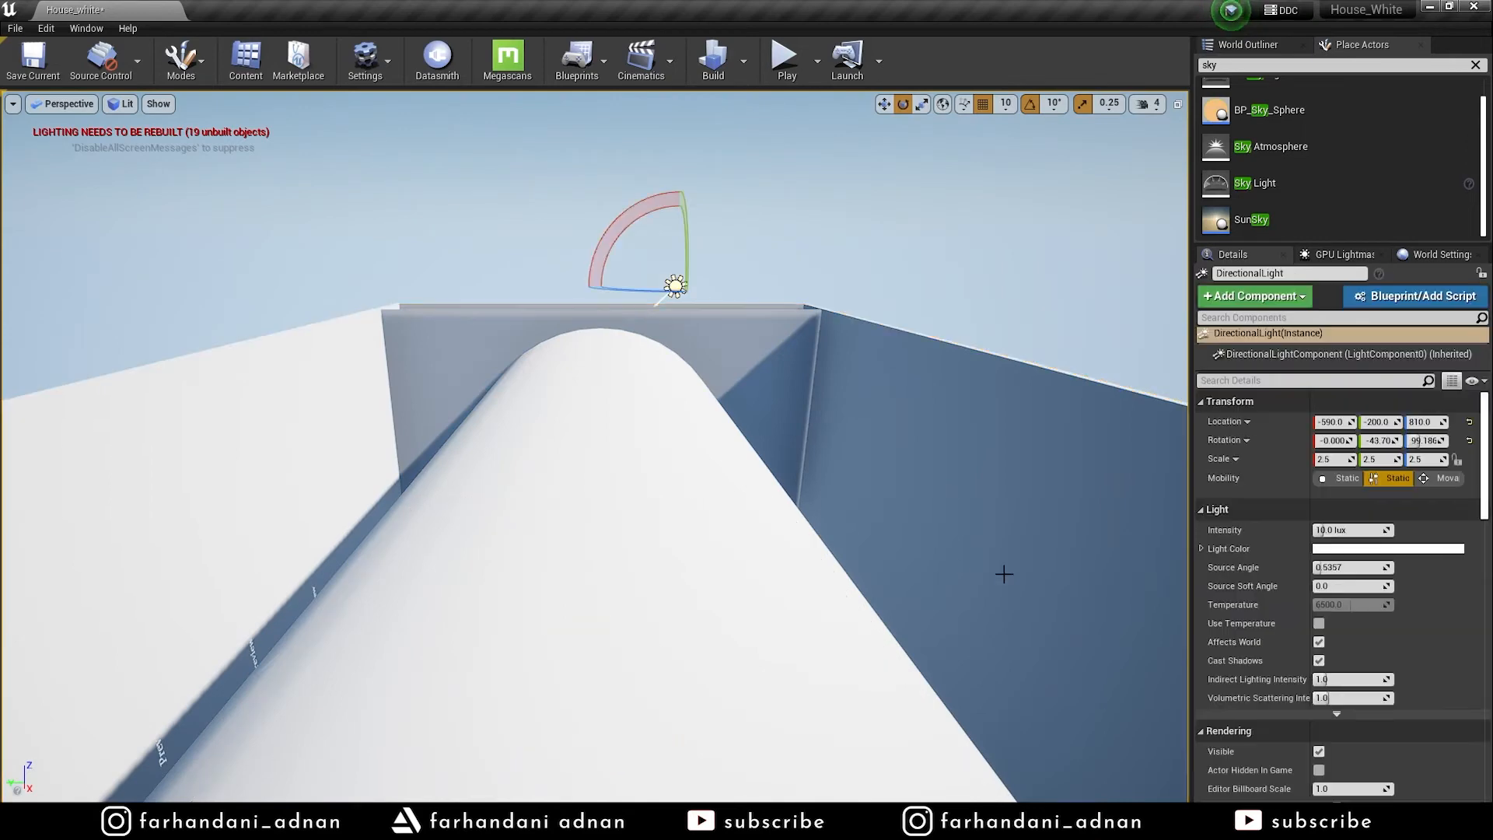
pyautogui.hotkey('ctrl', 'l')
pyautogui.hotkey('ctrl', 'l')
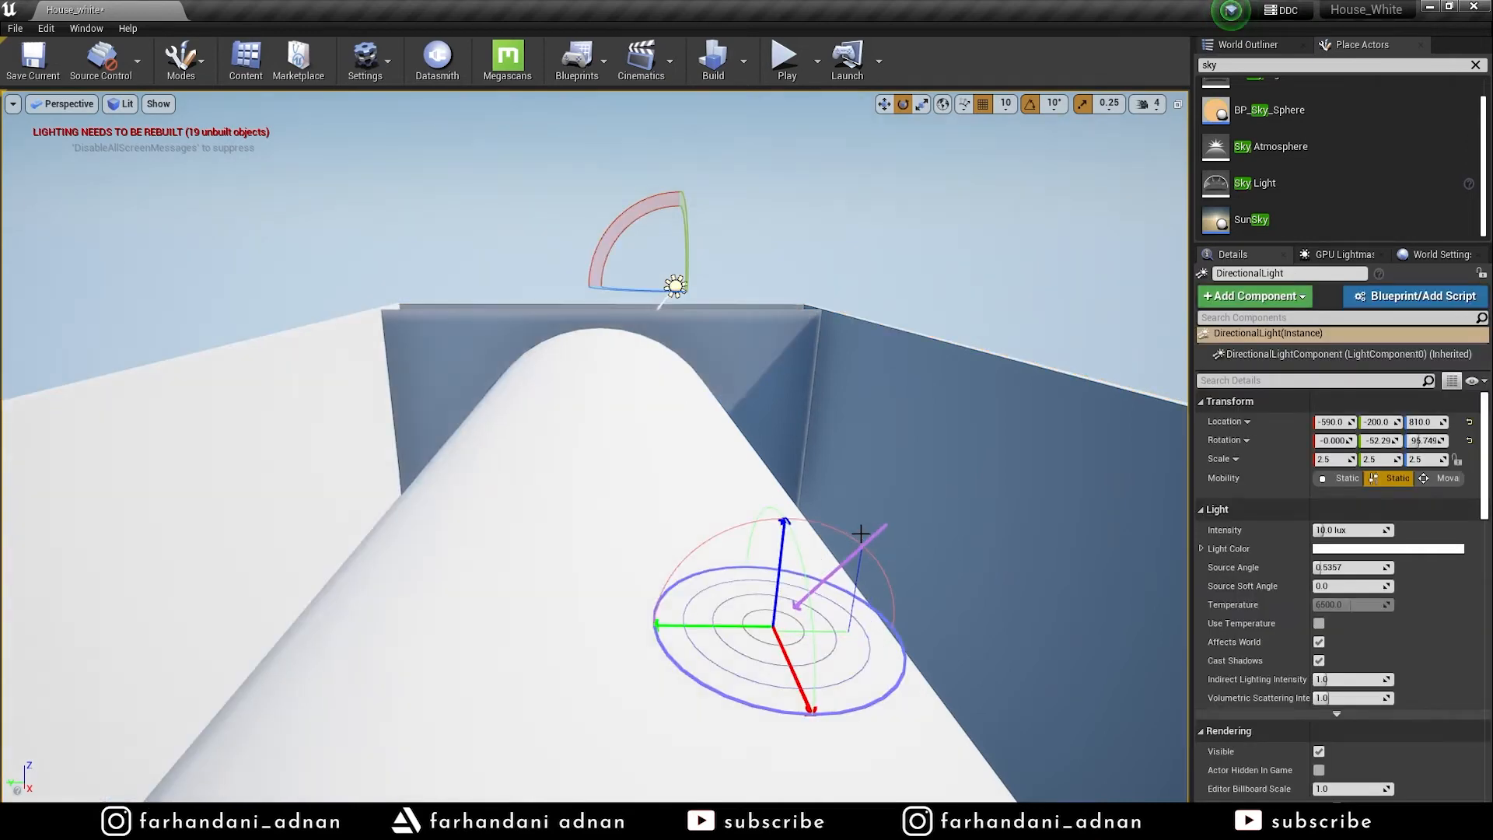
pyautogui.hotkey('ctrl', 'l')
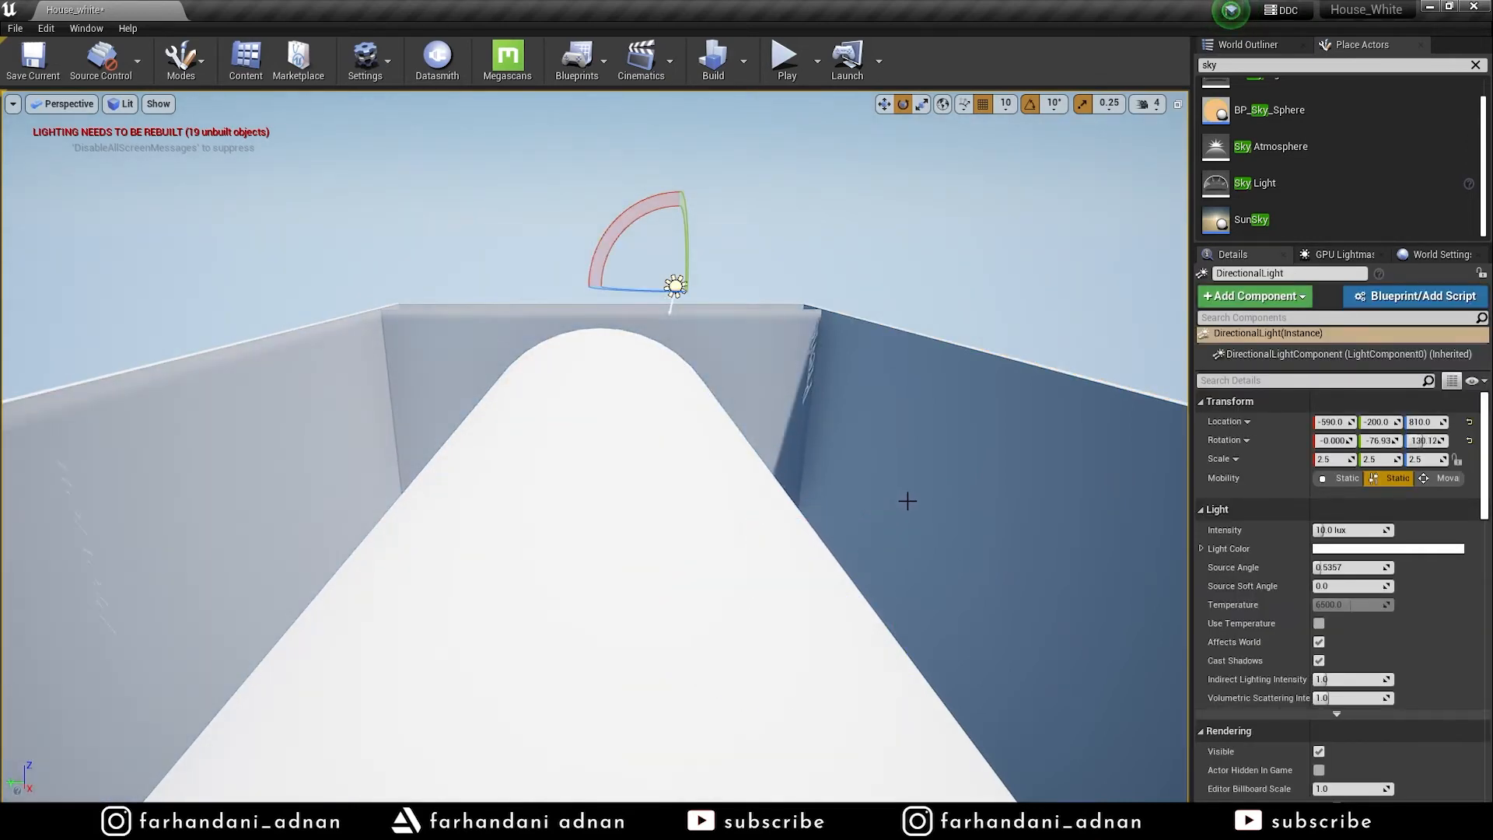
# Swing the sun interactively while looking down on the curved roof, bringing its rotation to about -67.4° on Y
pyautogui.moveTo(868, 508); pyautogui.dragTo(1143, 552, button='right')
pyautogui.moveTo(695, 485)
pyautogui.mouseDown(button='right')
pyautogui.moveTo(661, 471)
pyautogui.moveTo(694, 484)
pyautogui.mouseUp(button='right')
pyautogui.hotkey('ctrl', 'l')
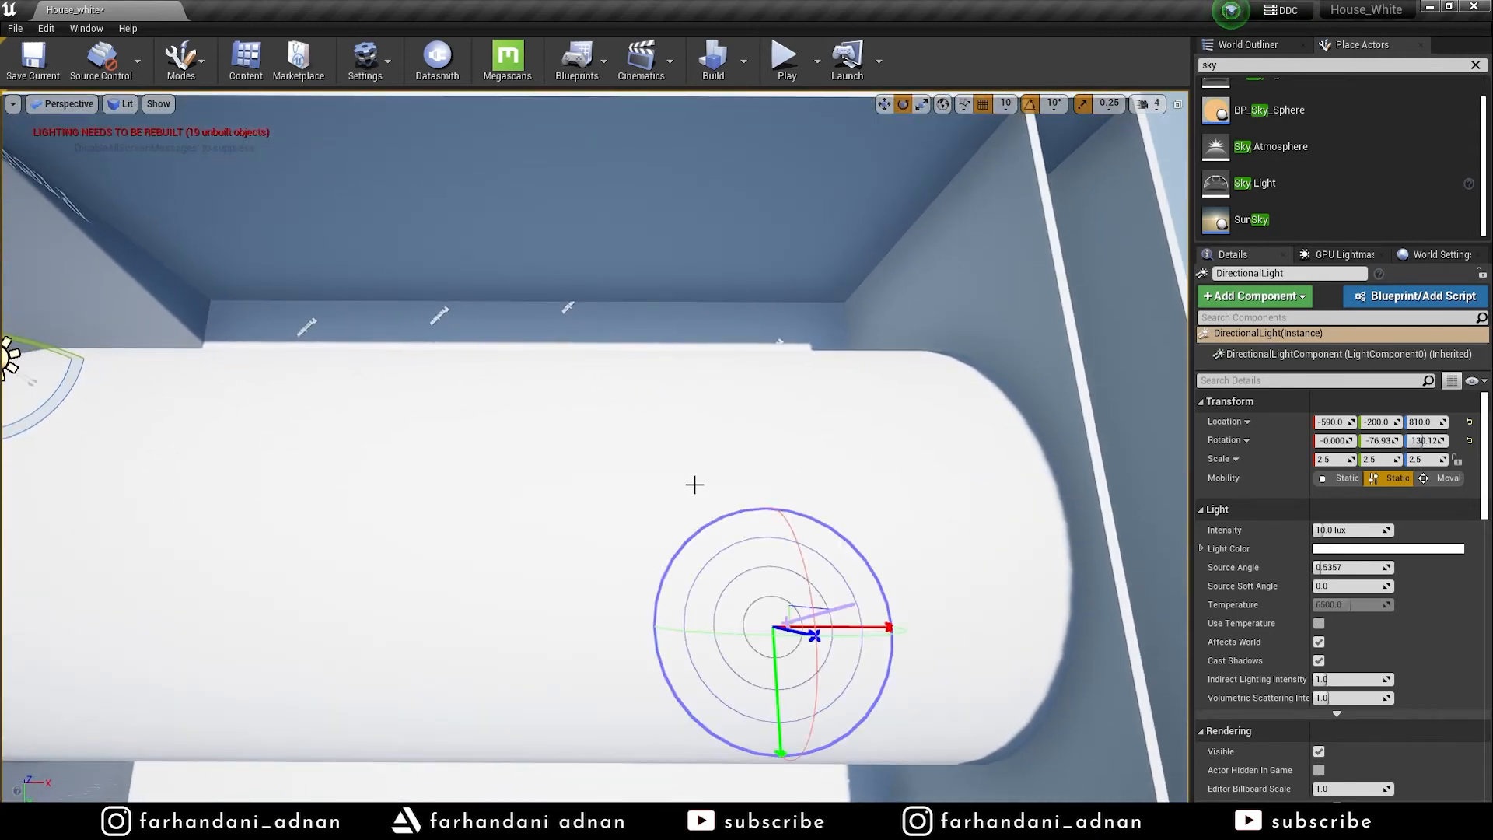
pyautogui.hotkey('ctrl', 'l')
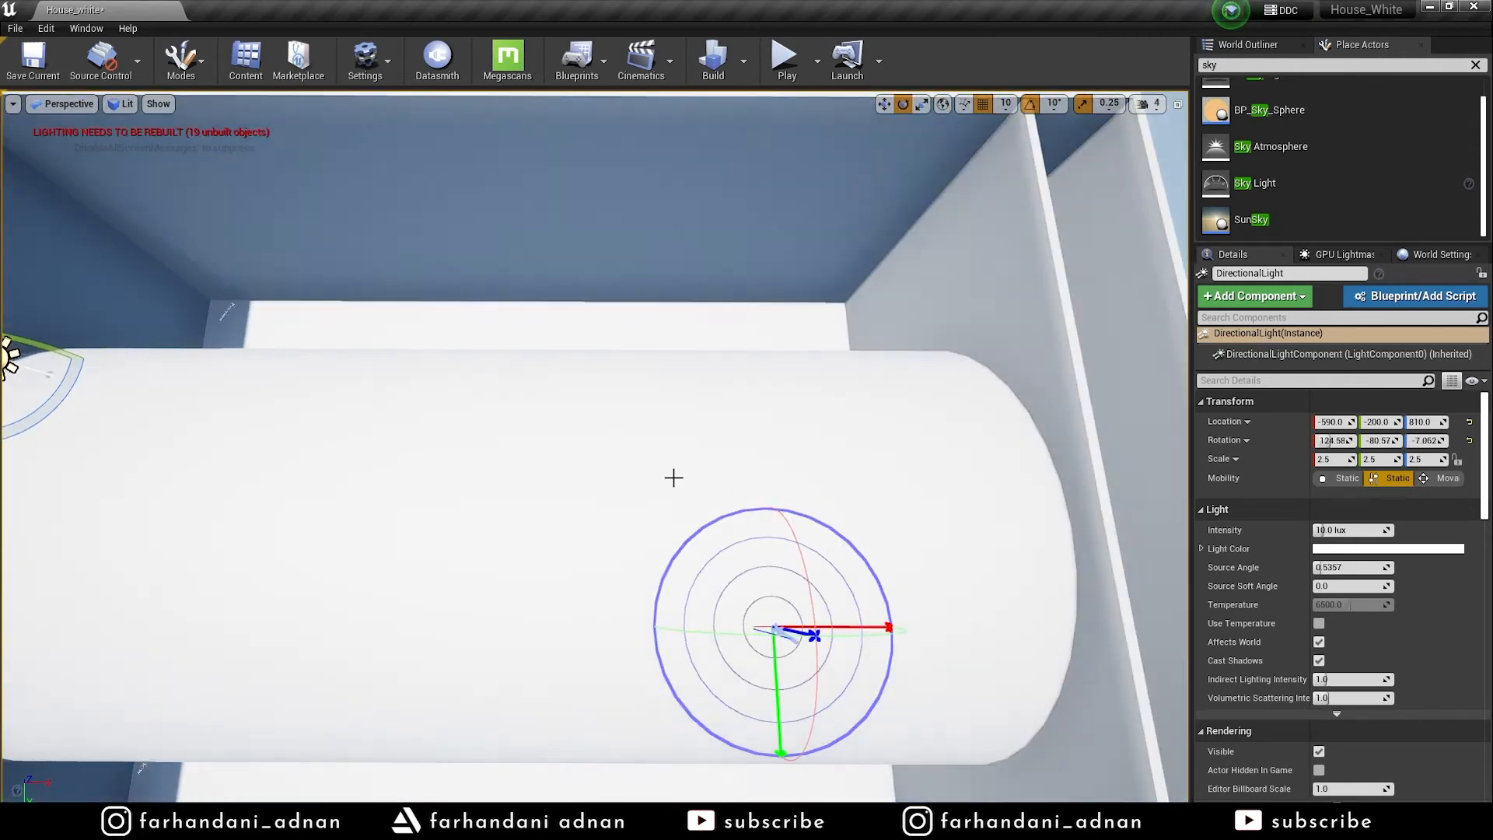
pyautogui.hotkey('ctrl', 'l')
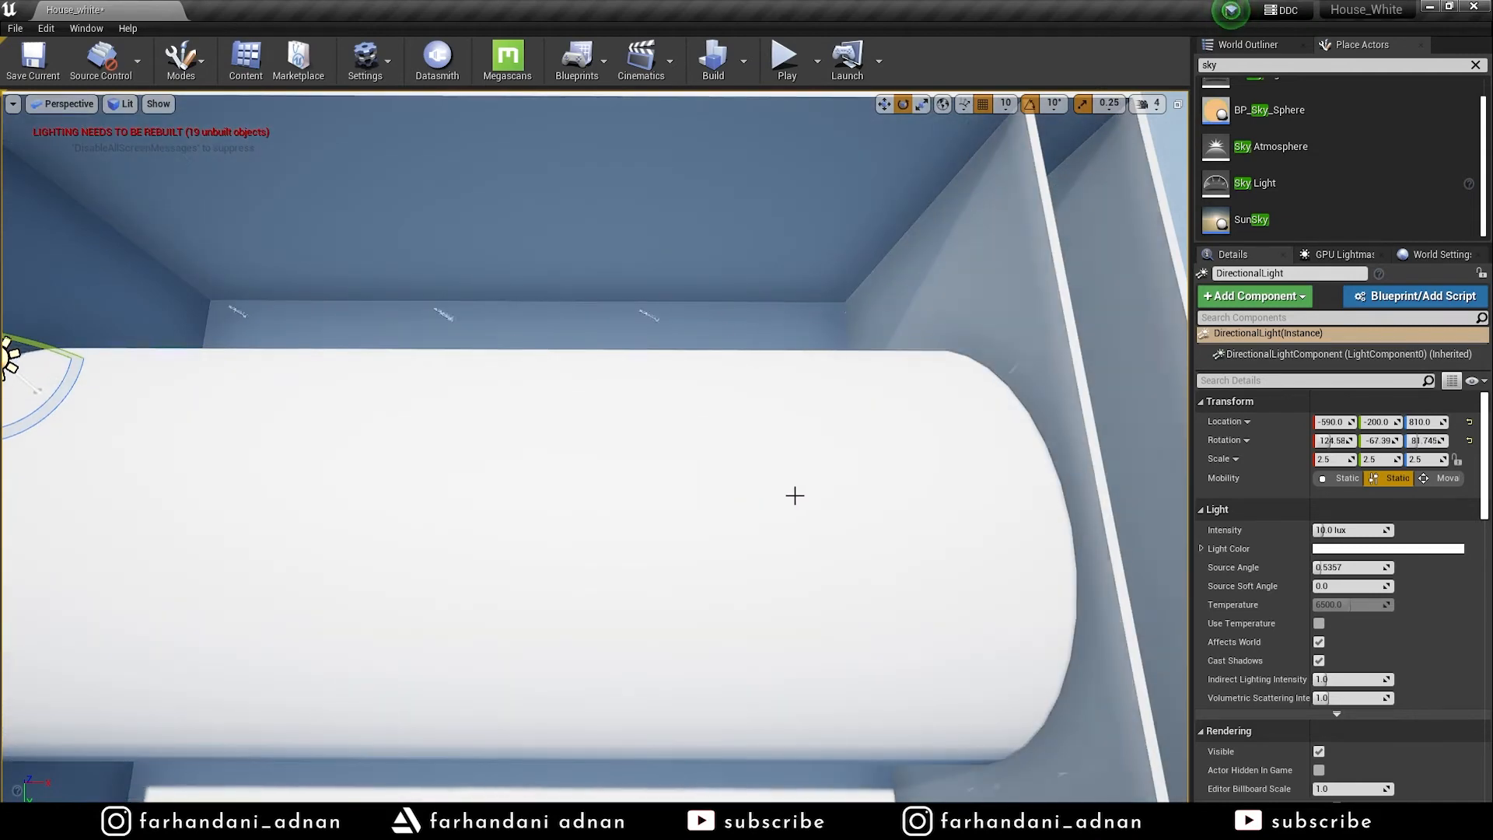
# Reorient the sun so light falls inside the walls beside the curved roof, and check the lighting inside the bedroom
pyautogui.keyDown('ctrl'); pyautogui.click(792, 495); pyautogui.keyUp('ctrl')
pyautogui.moveTo(676, 374)
pyautogui.mouseDown(button='right')
pyautogui.moveTo(576, 187)
pyautogui.moveTo(529, 342)
pyautogui.moveTo(466, 367)
pyautogui.moveTo(679, 373)
pyautogui.mouseUp(button='right')
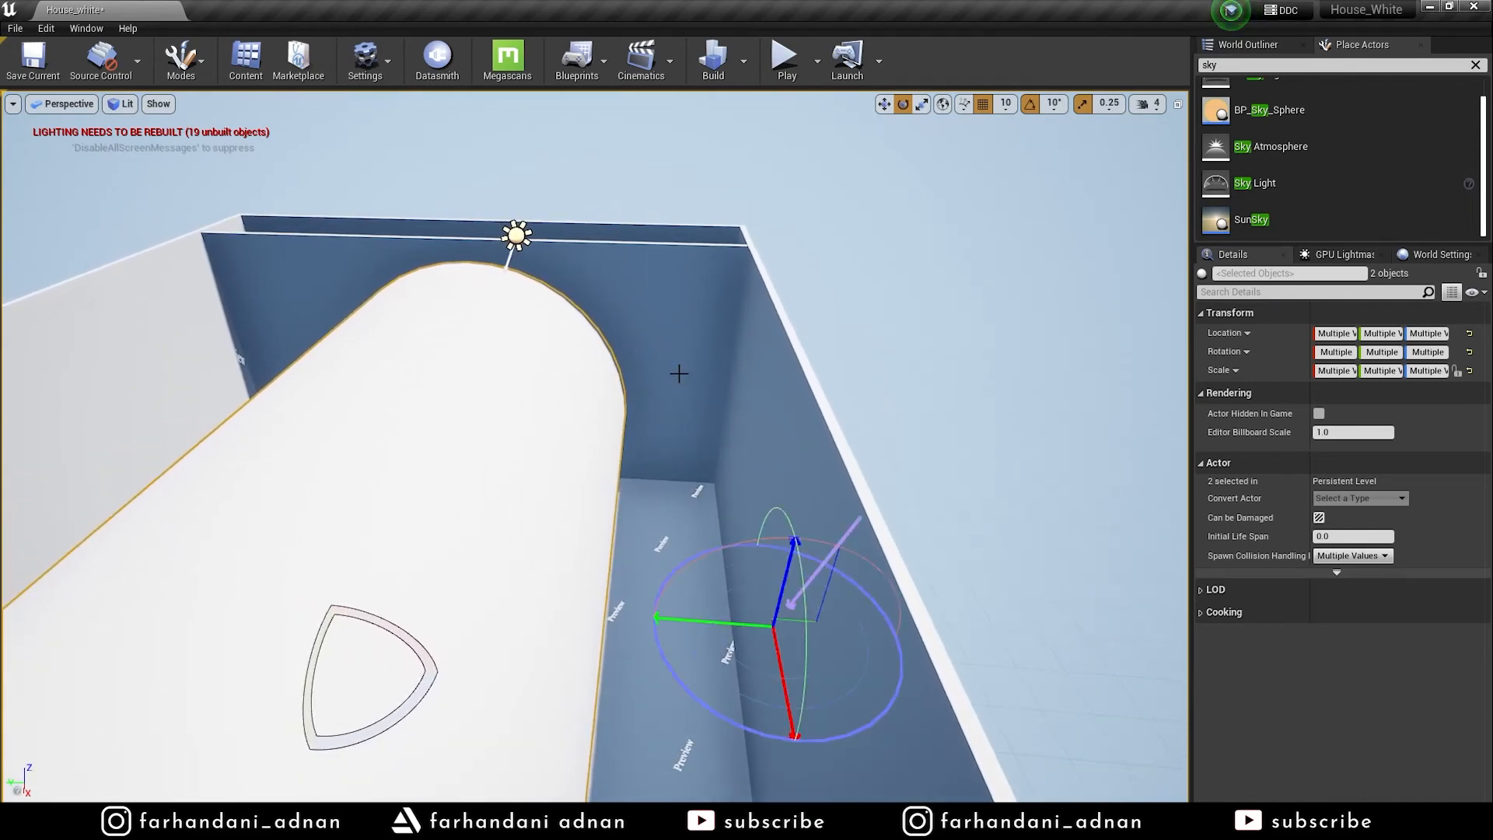
pyautogui.hotkey('ctrl', 'l')
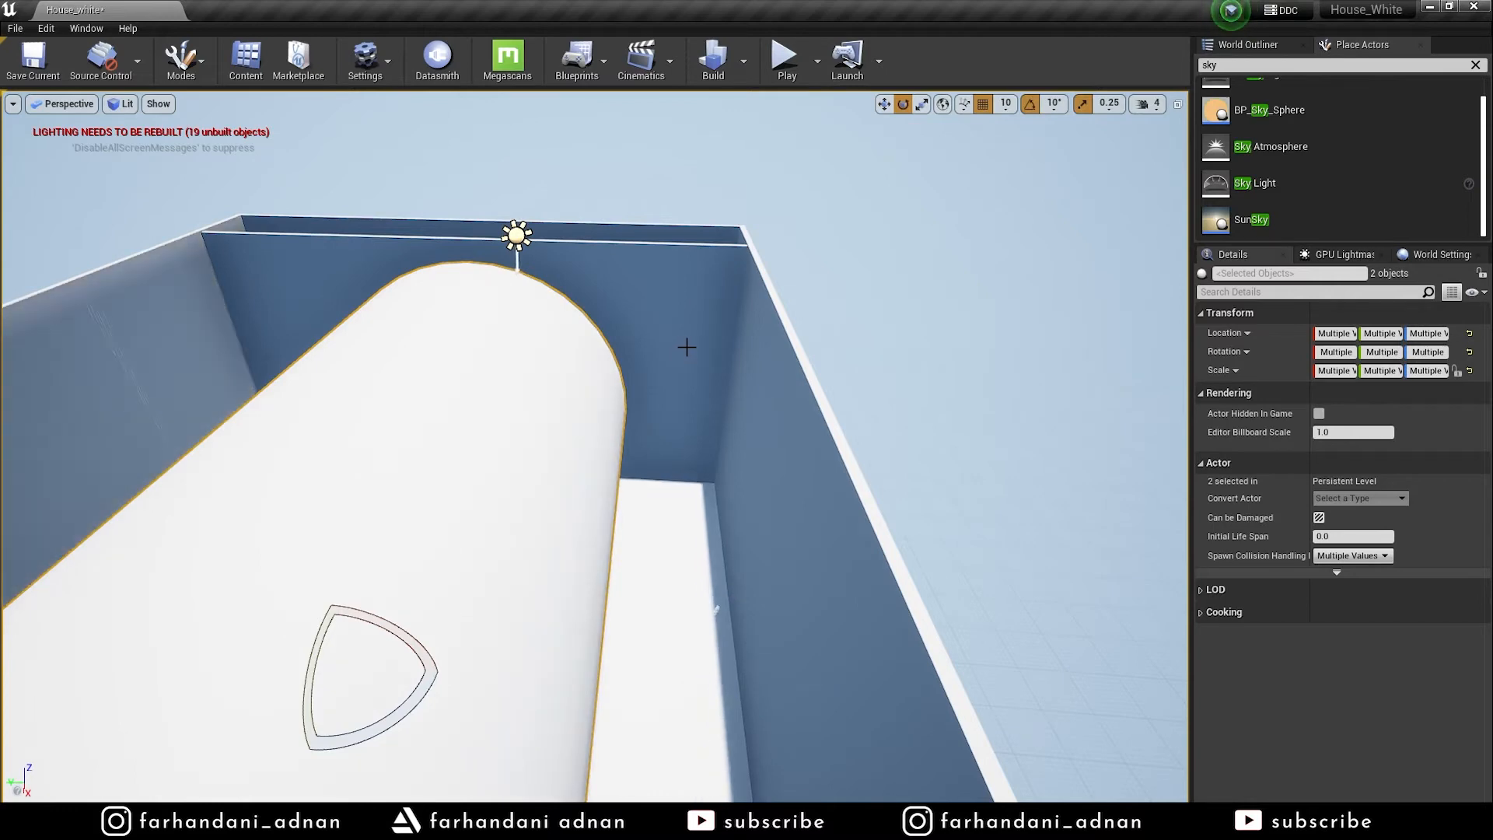
pyautogui.keyDown('ctrl'); pyautogui.click(690, 354); pyautogui.keyUp('ctrl')
pyautogui.moveTo(689, 354); pyautogui.dragTo(1072, 592, button='right')
pyautogui.moveTo(698, 551); pyautogui.dragTo(889, 435, button='right')
pyautogui.moveTo(626, 459); pyautogui.dragTo(666, 477, button='right')
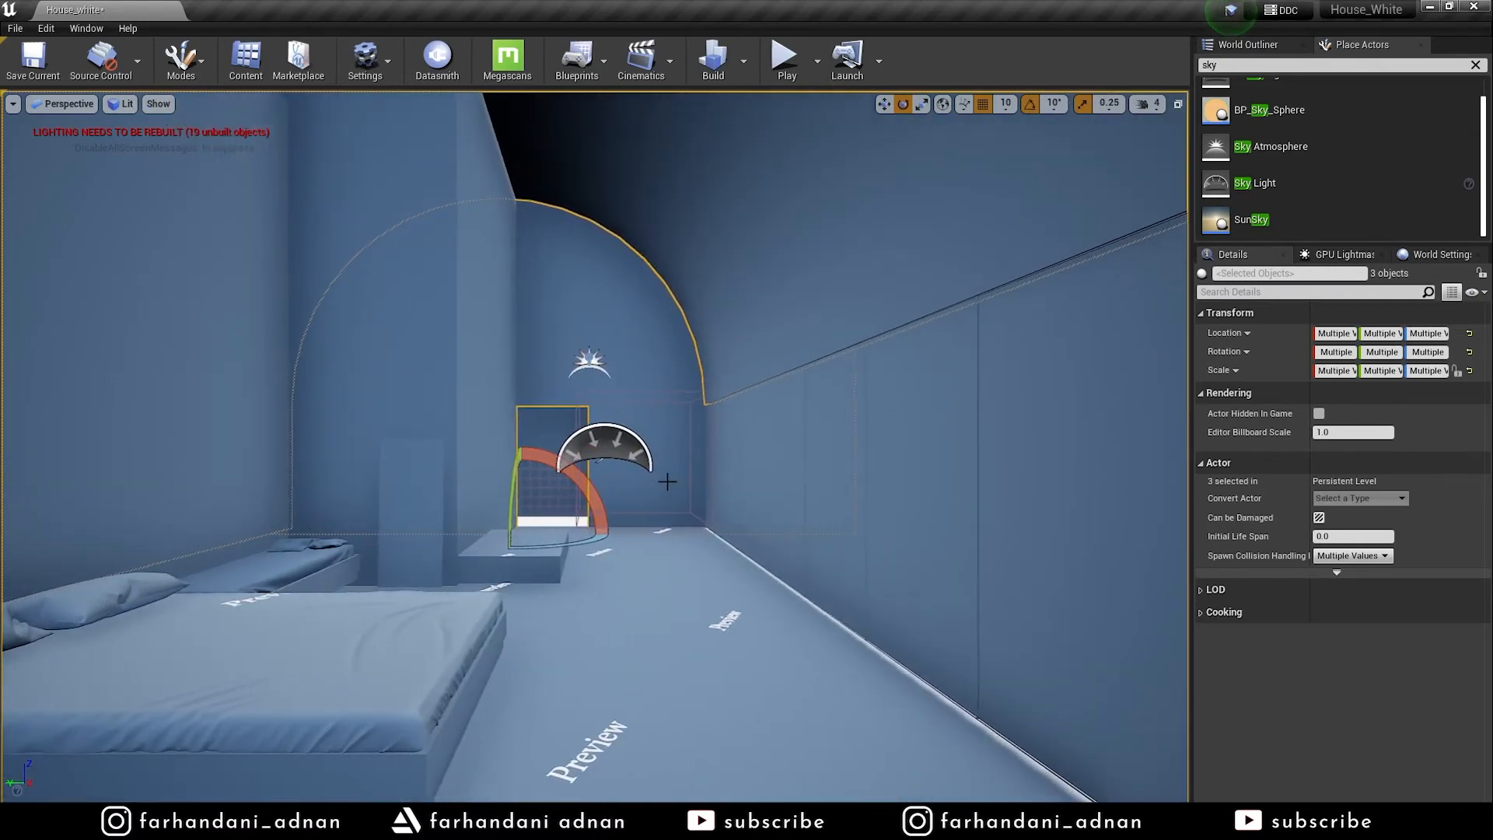
# Add the Starter Content pack to the project
pyautogui.click(243, 78)
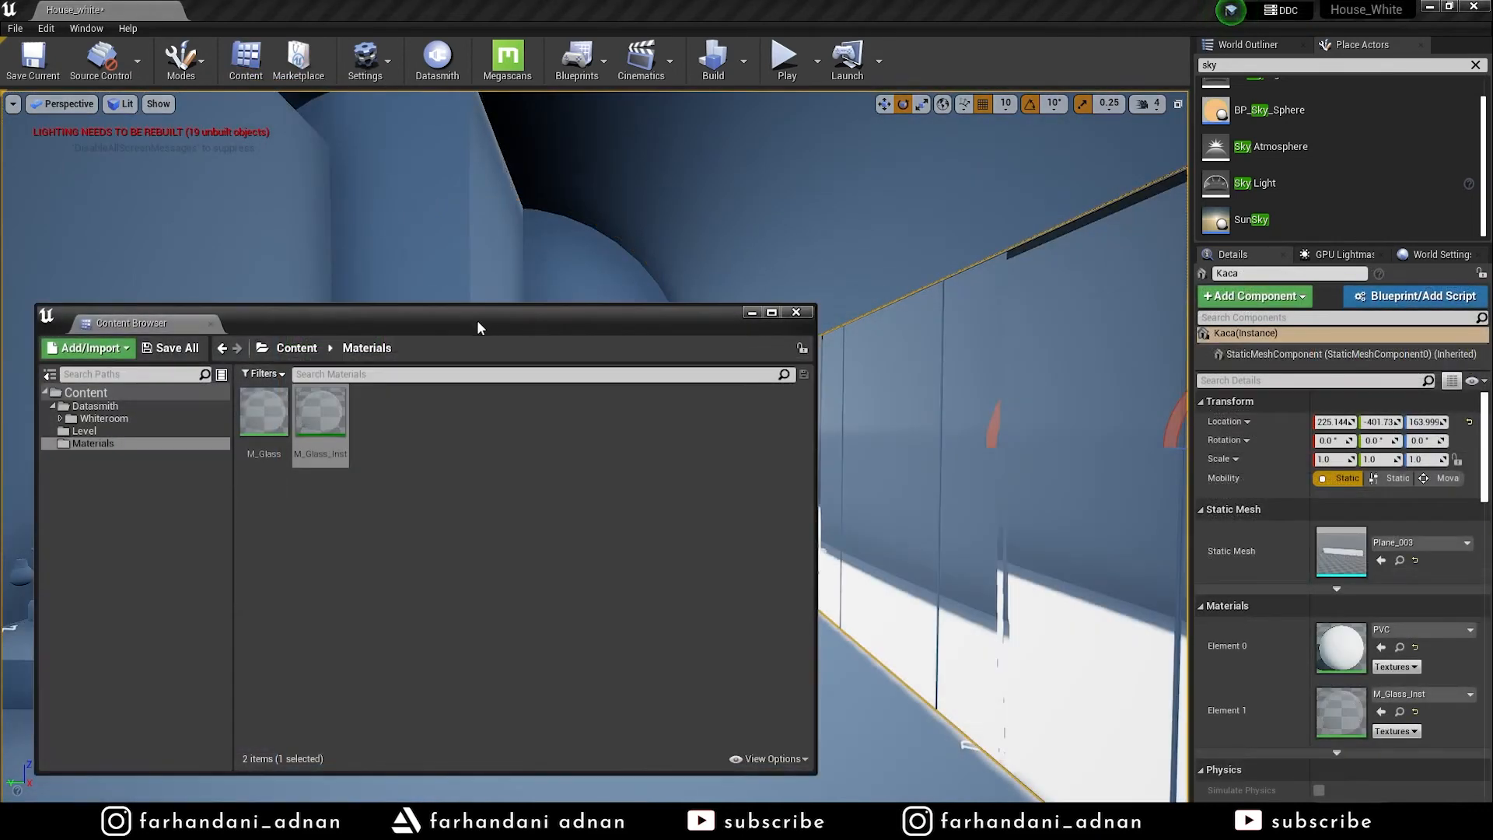
pyautogui.moveTo(480, 326); pyautogui.dragTo(552, 321)
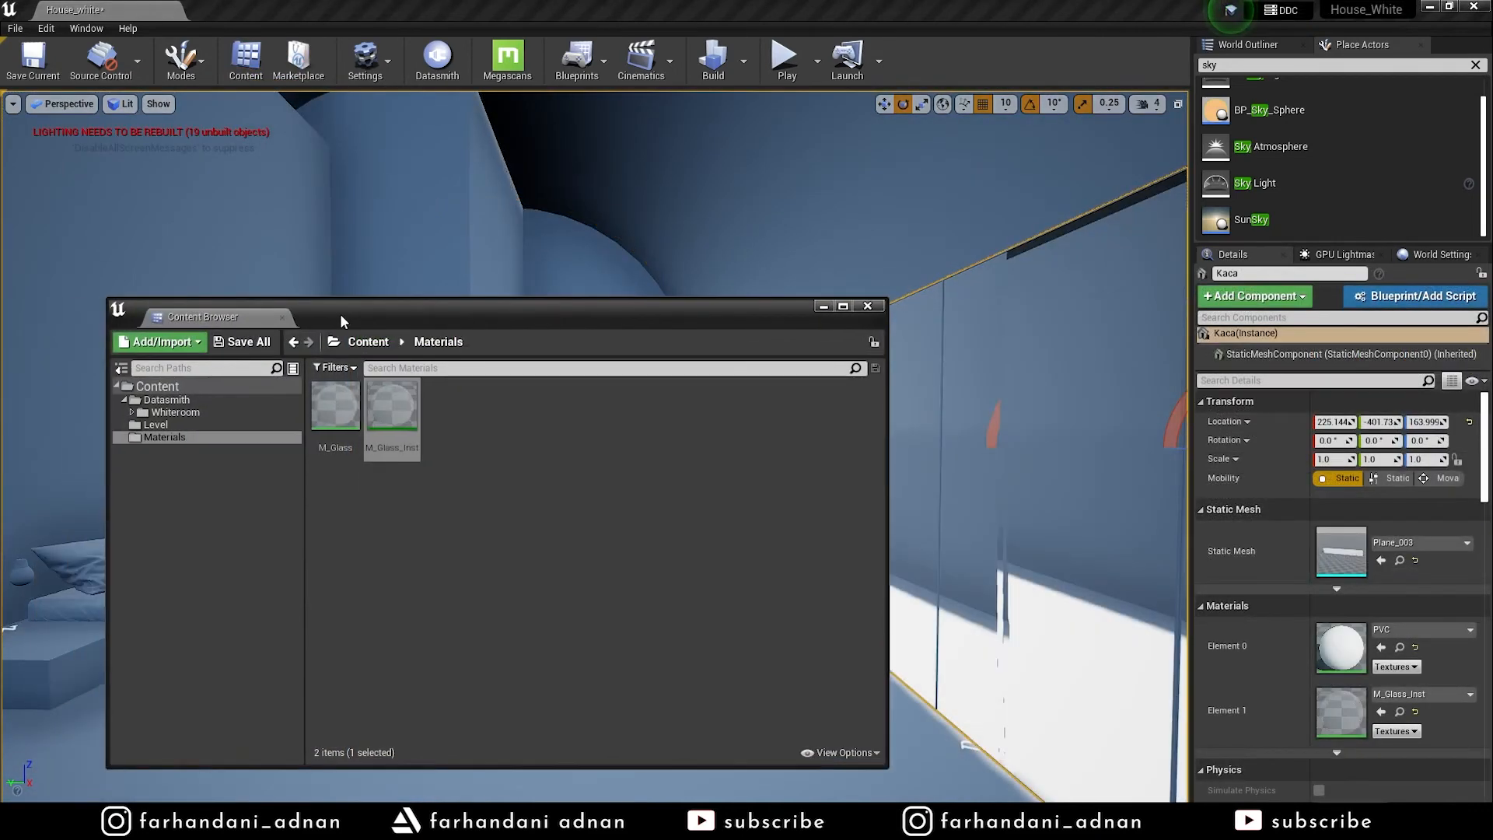
pyautogui.click(159, 347)
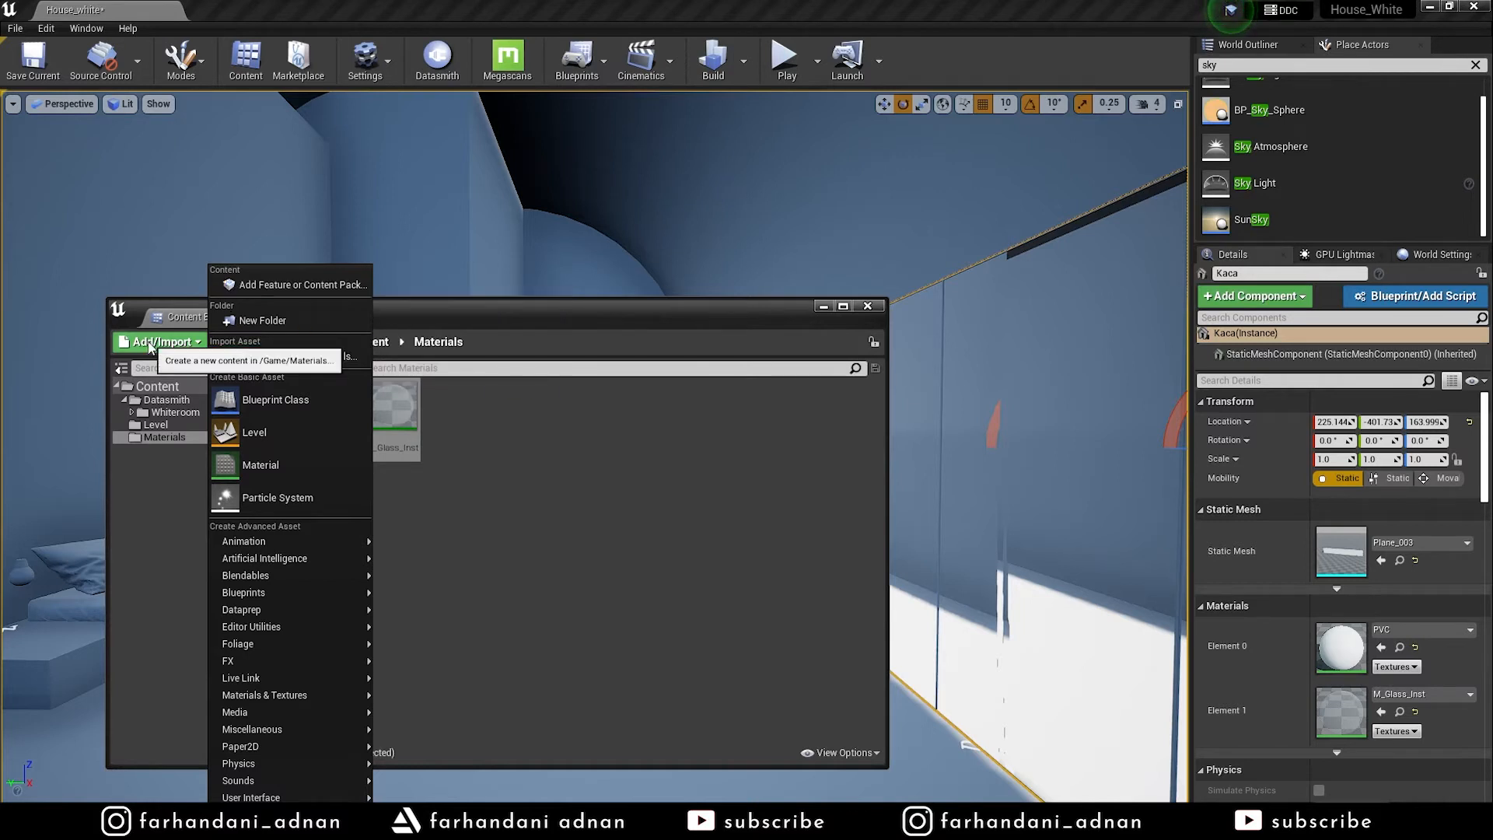
pyautogui.click(543, 545)
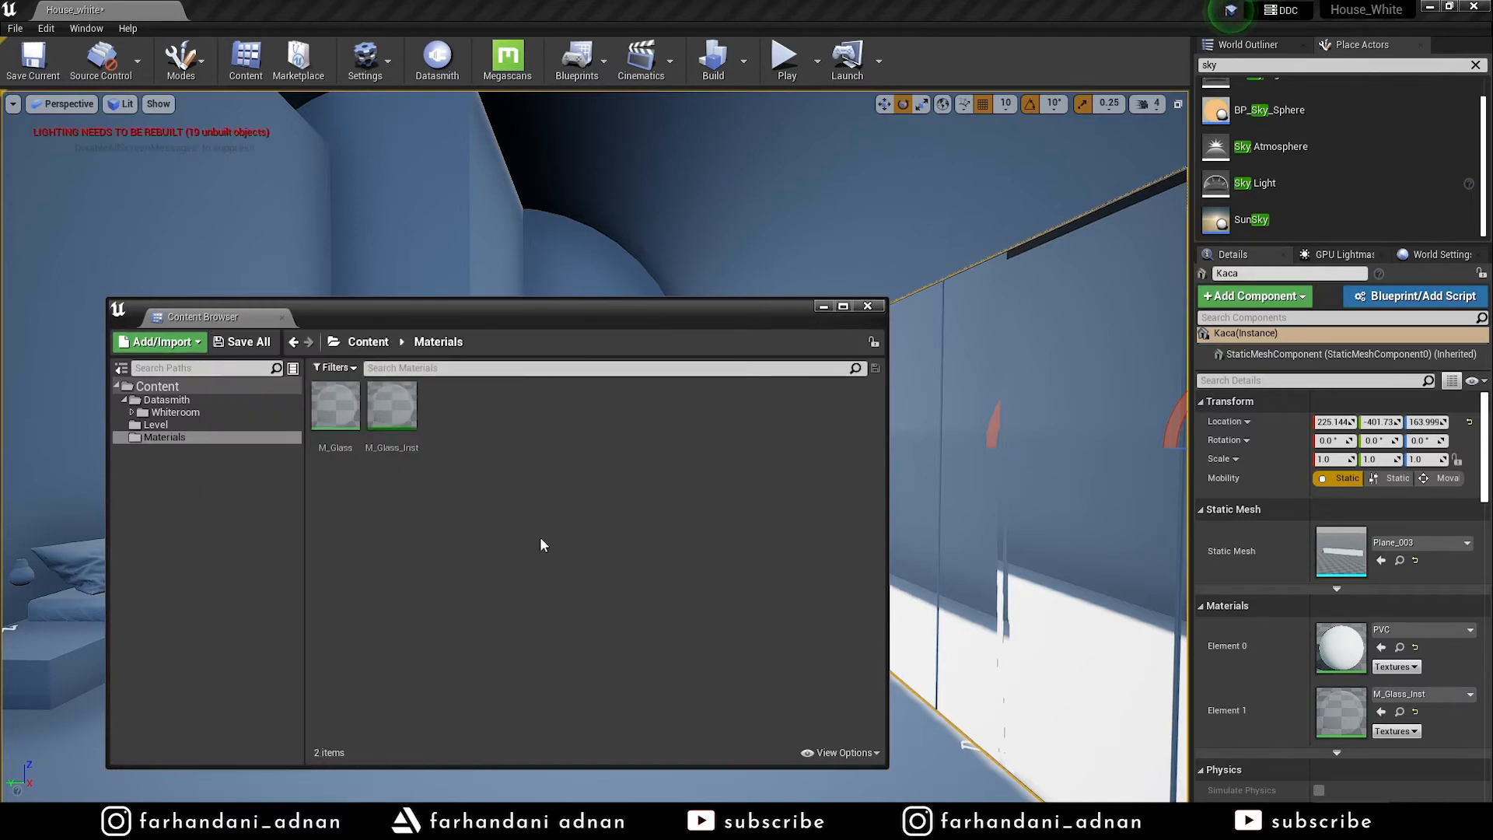
pyautogui.click(158, 342)
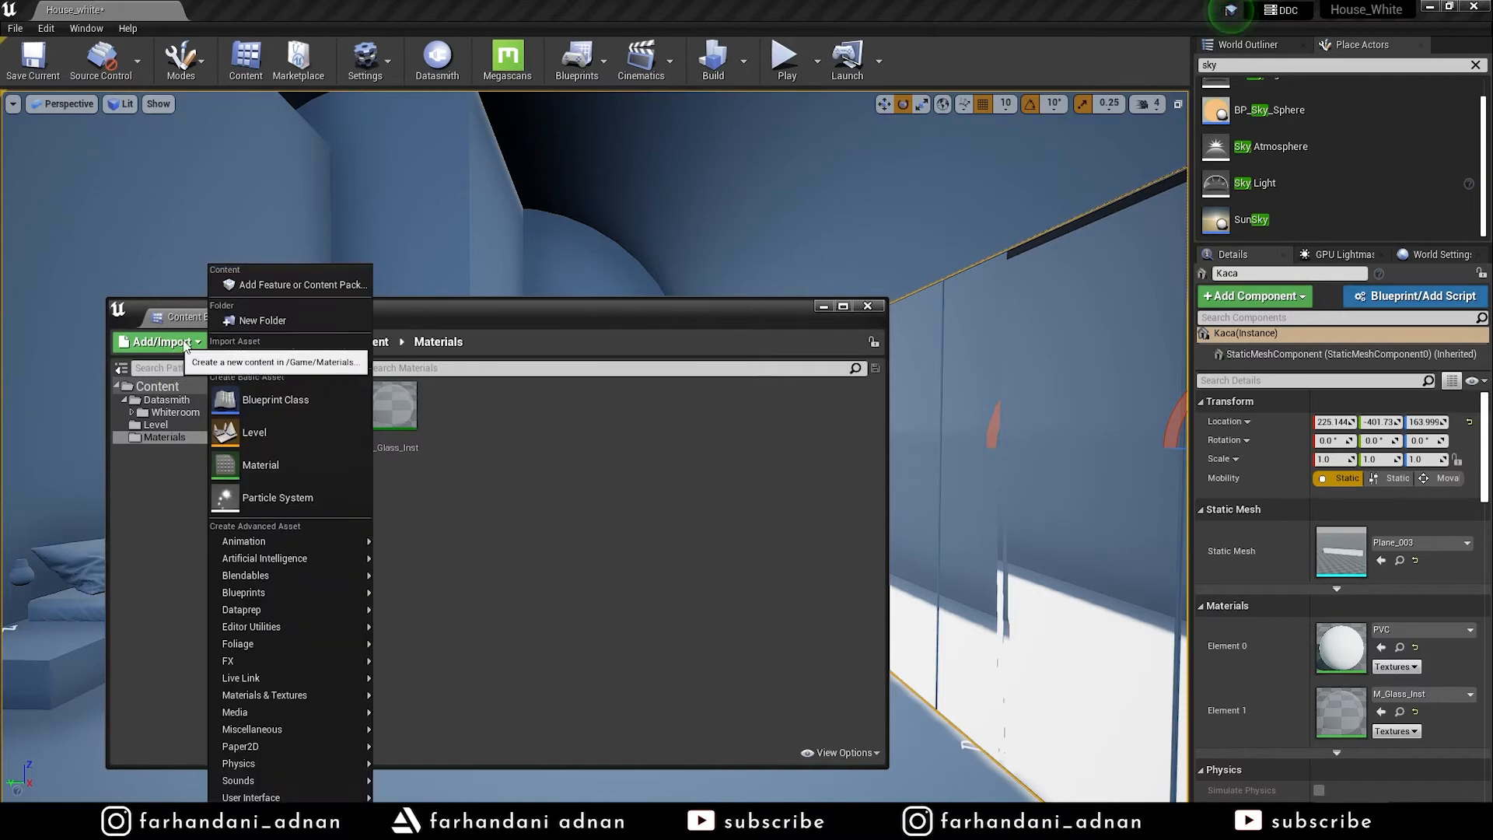
pyautogui.click(294, 286)
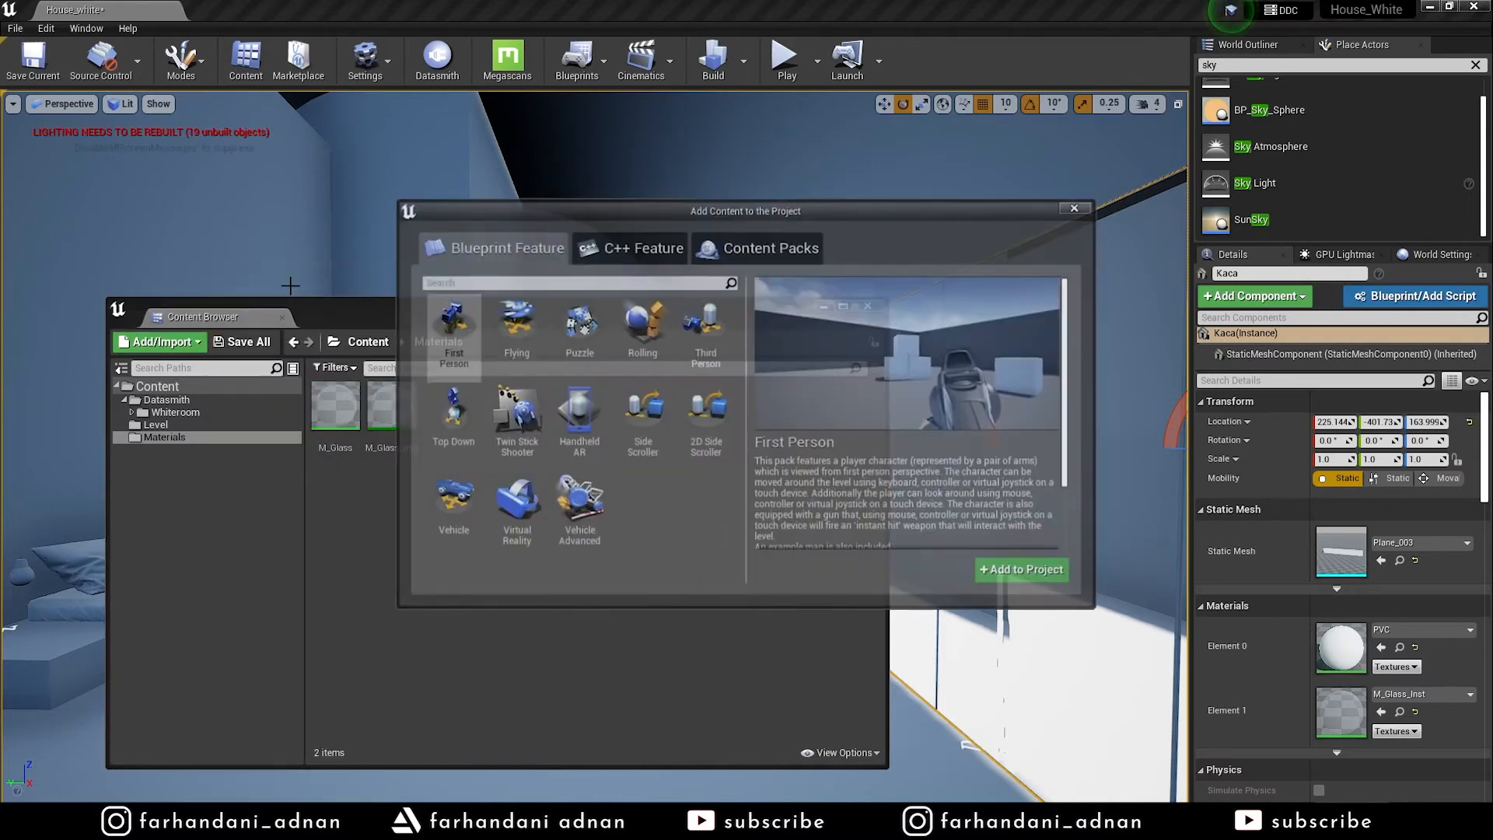
pyautogui.click(755, 253)
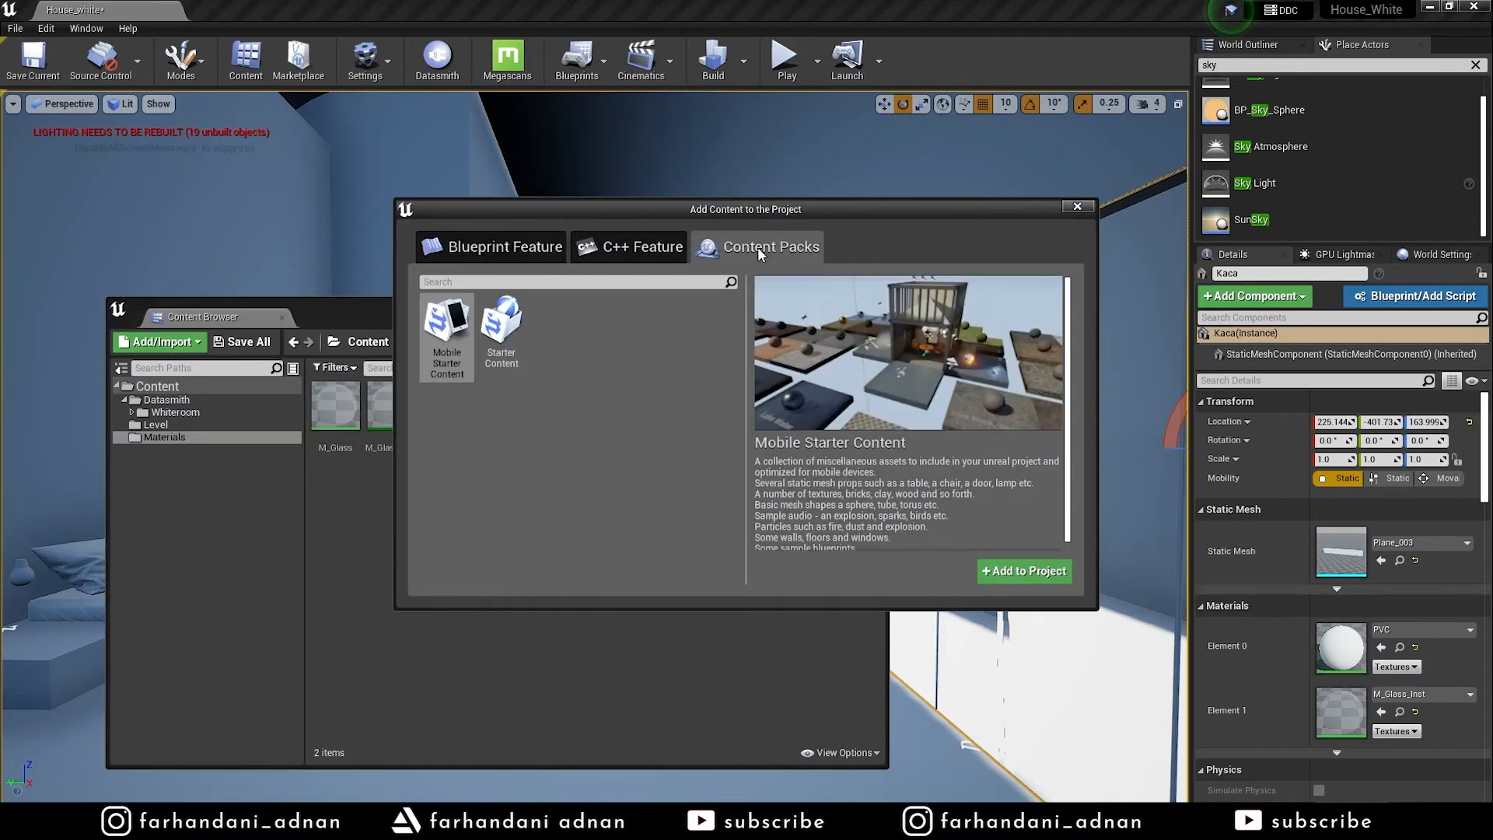
pyautogui.click(505, 331)
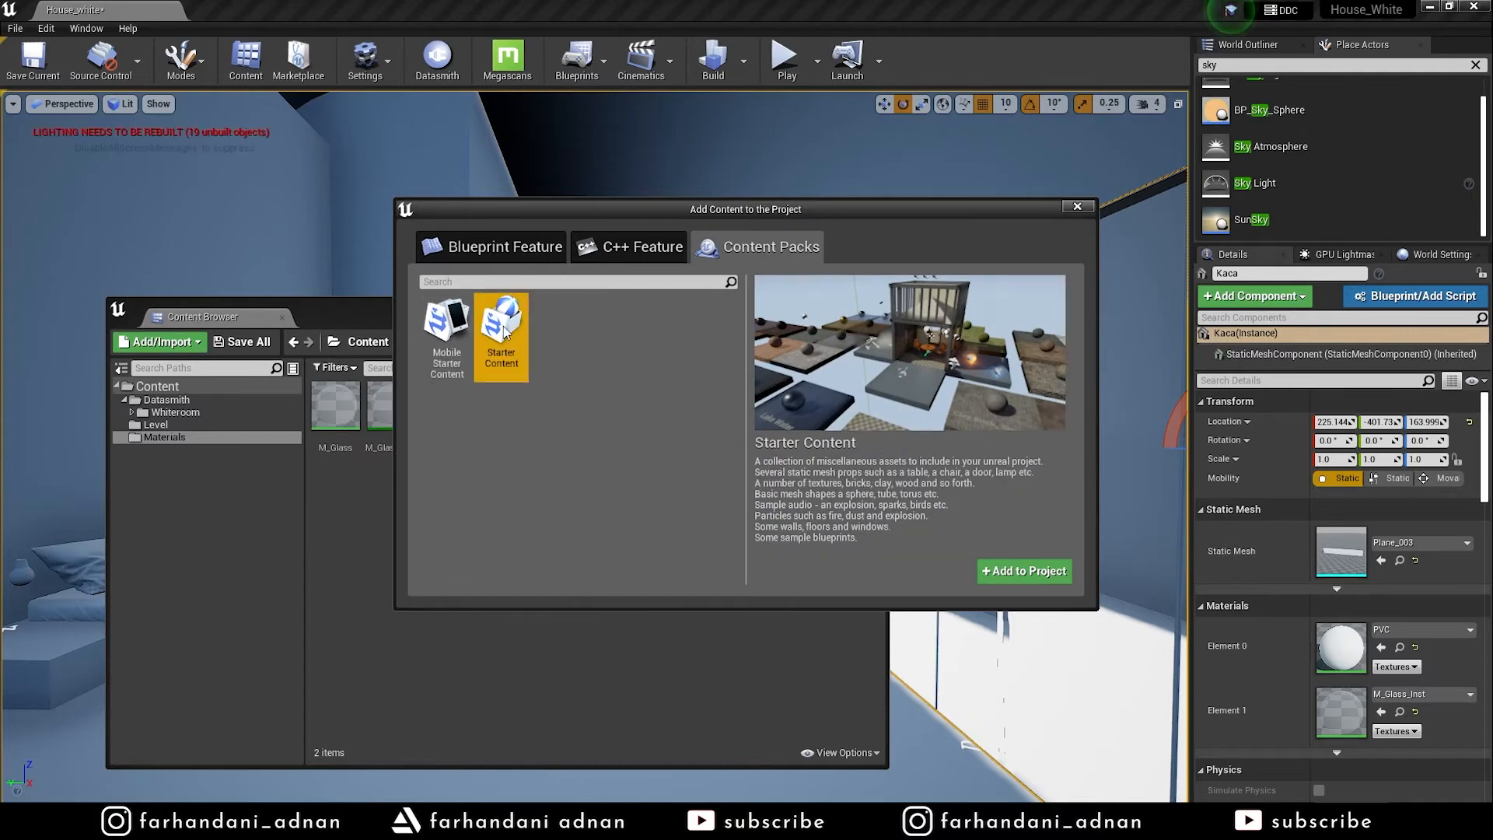
pyautogui.click(1026, 572)
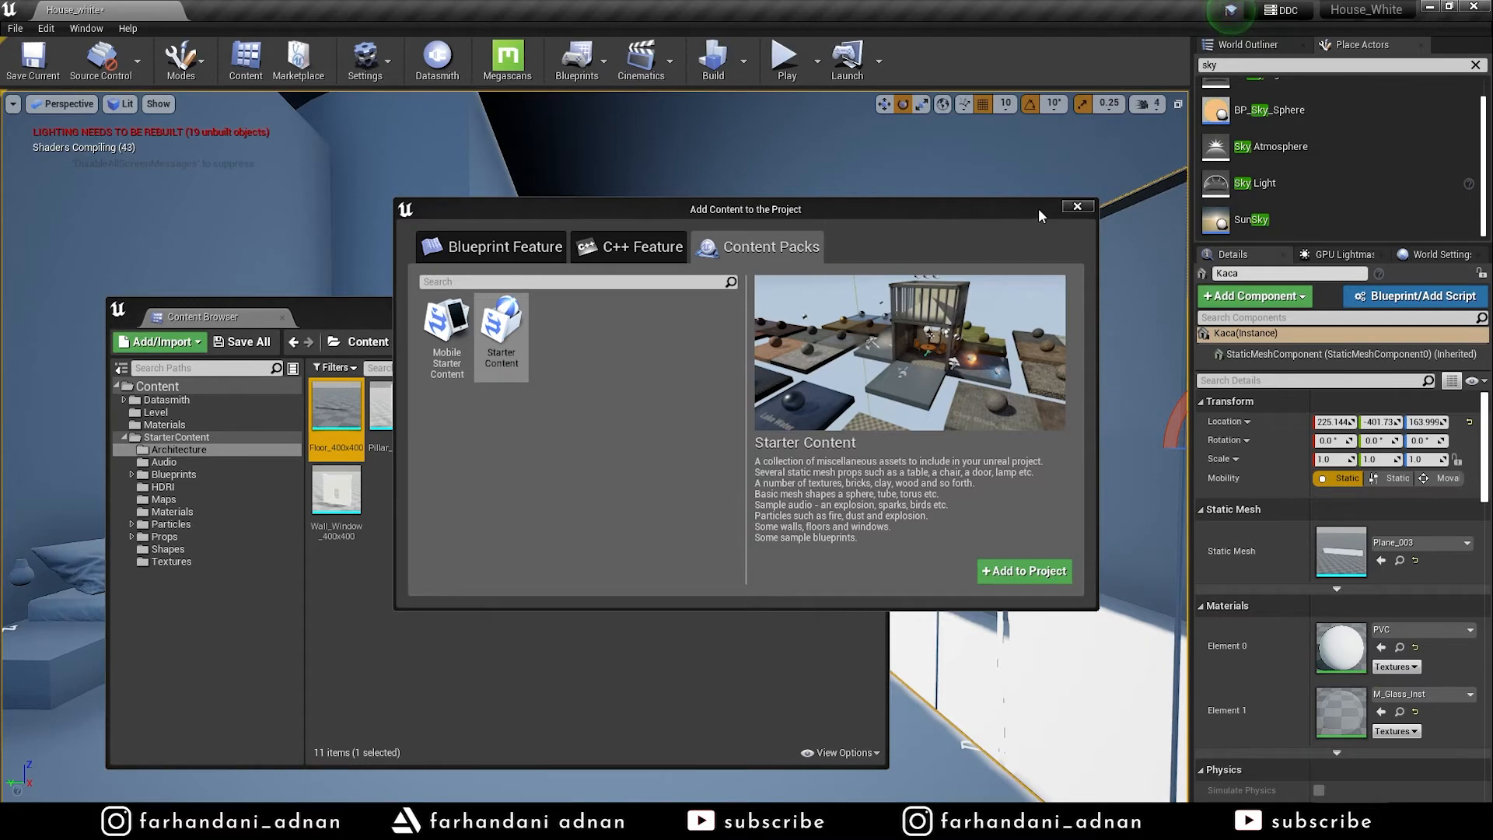
pyautogui.click(1078, 207)
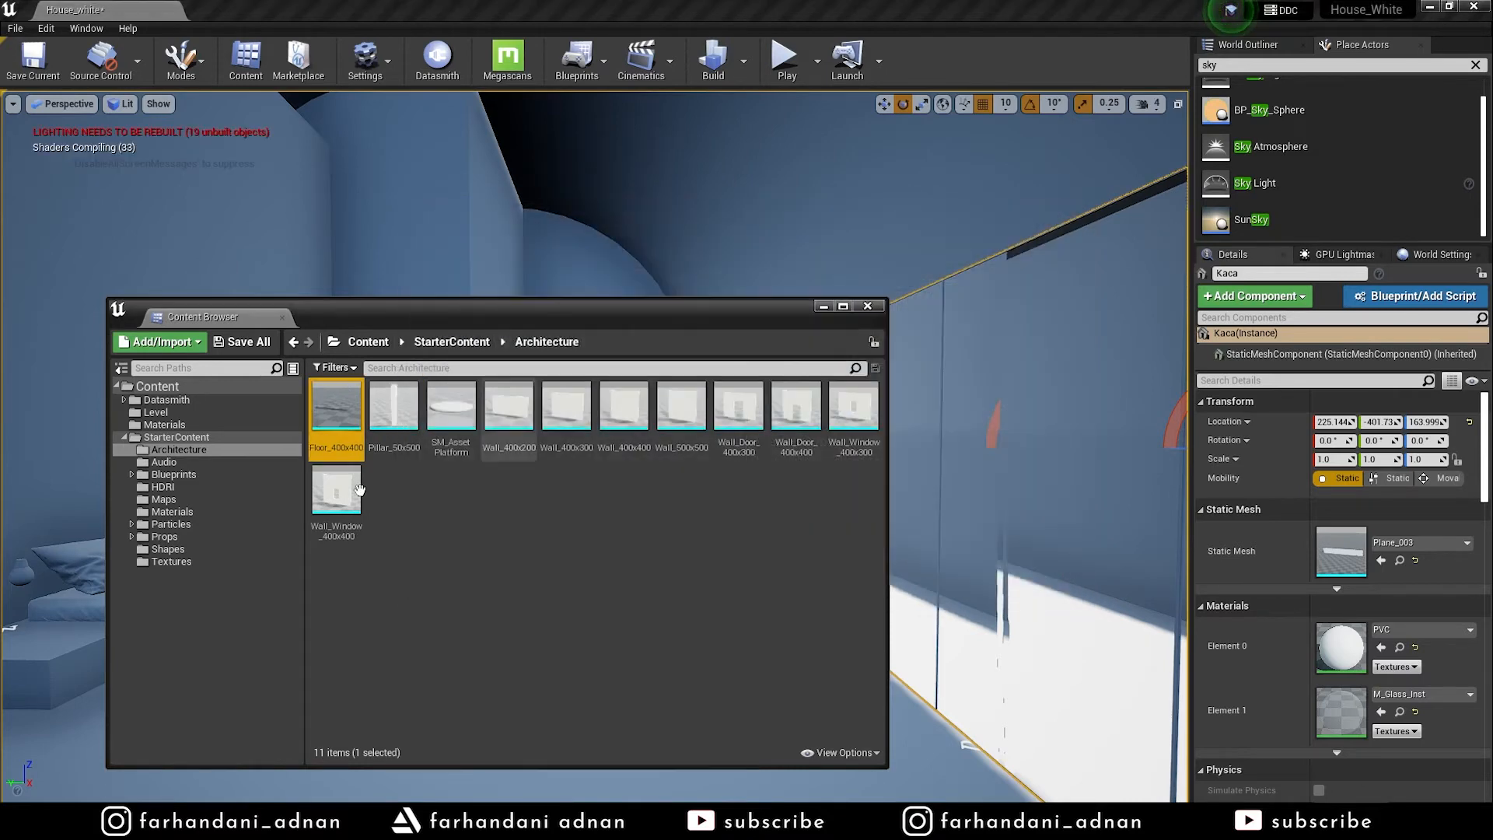
# Search the StarterContent Materials folder for "glas" and create a material instance from M_Glass
pyautogui.click(124, 438)
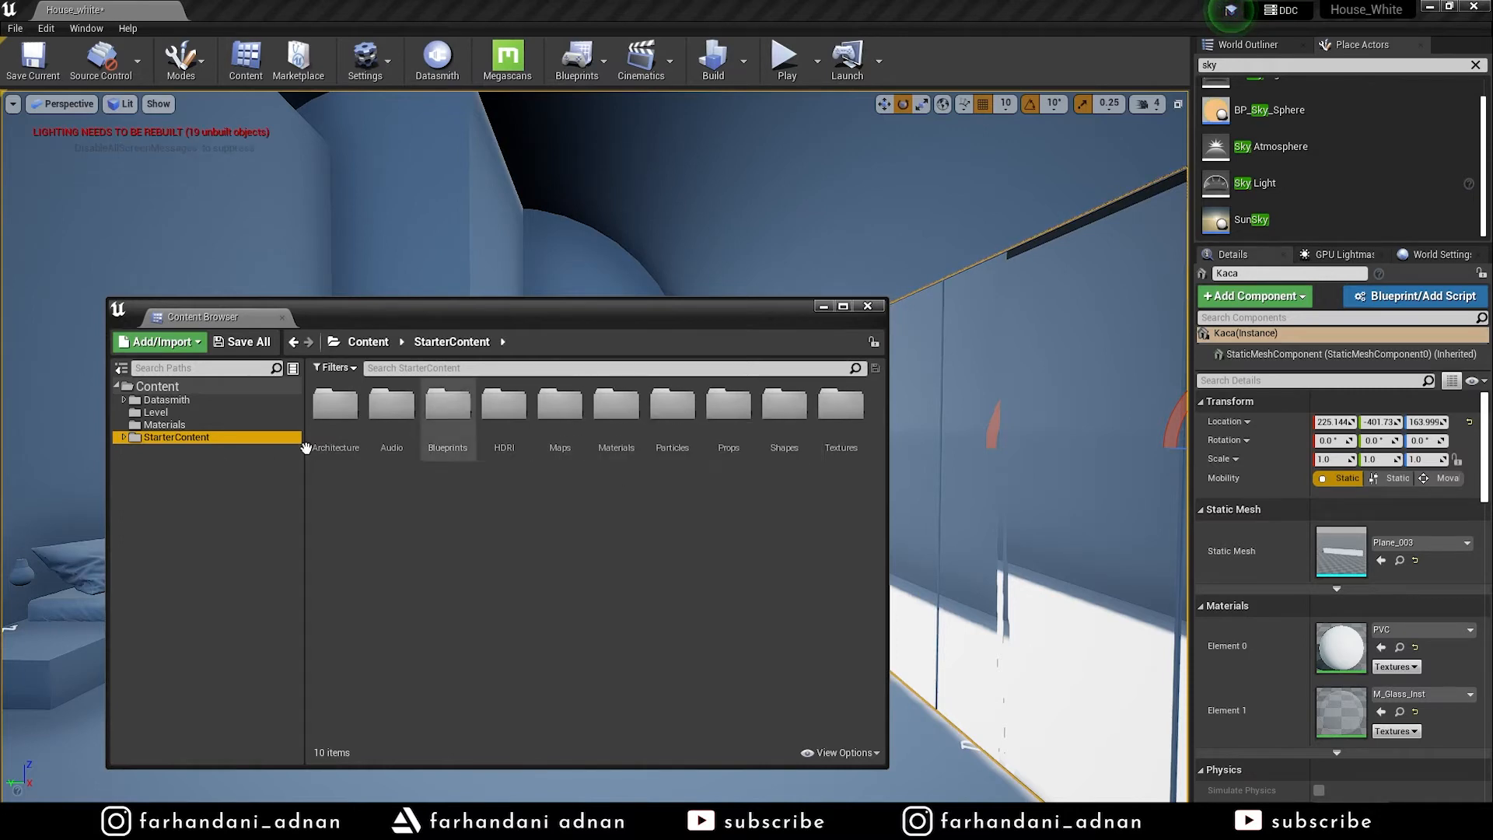
pyautogui.doubleClick(620, 409)
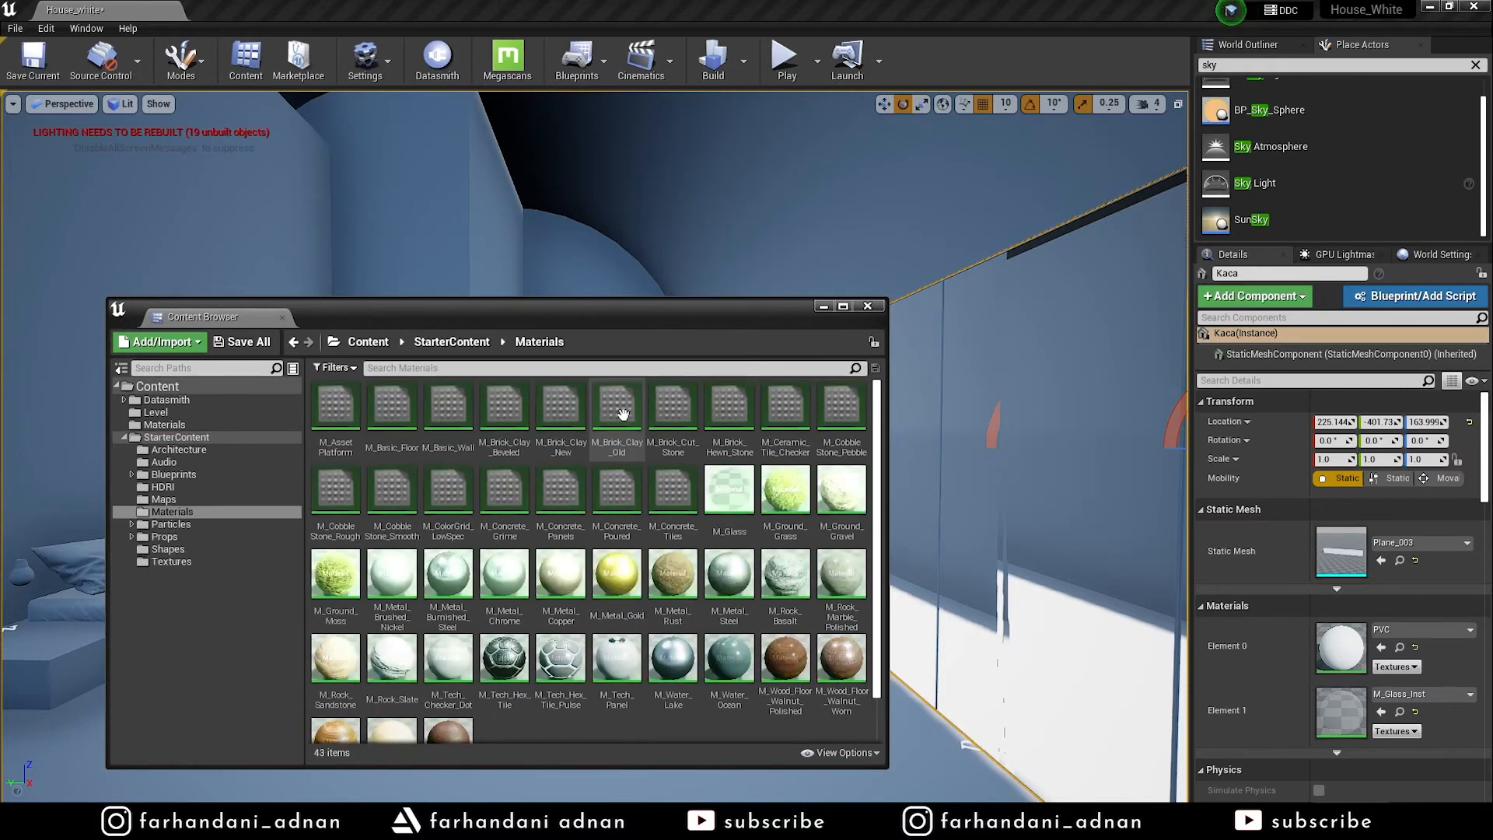
pyautogui.click(535, 369)
pyautogui.write('glas')
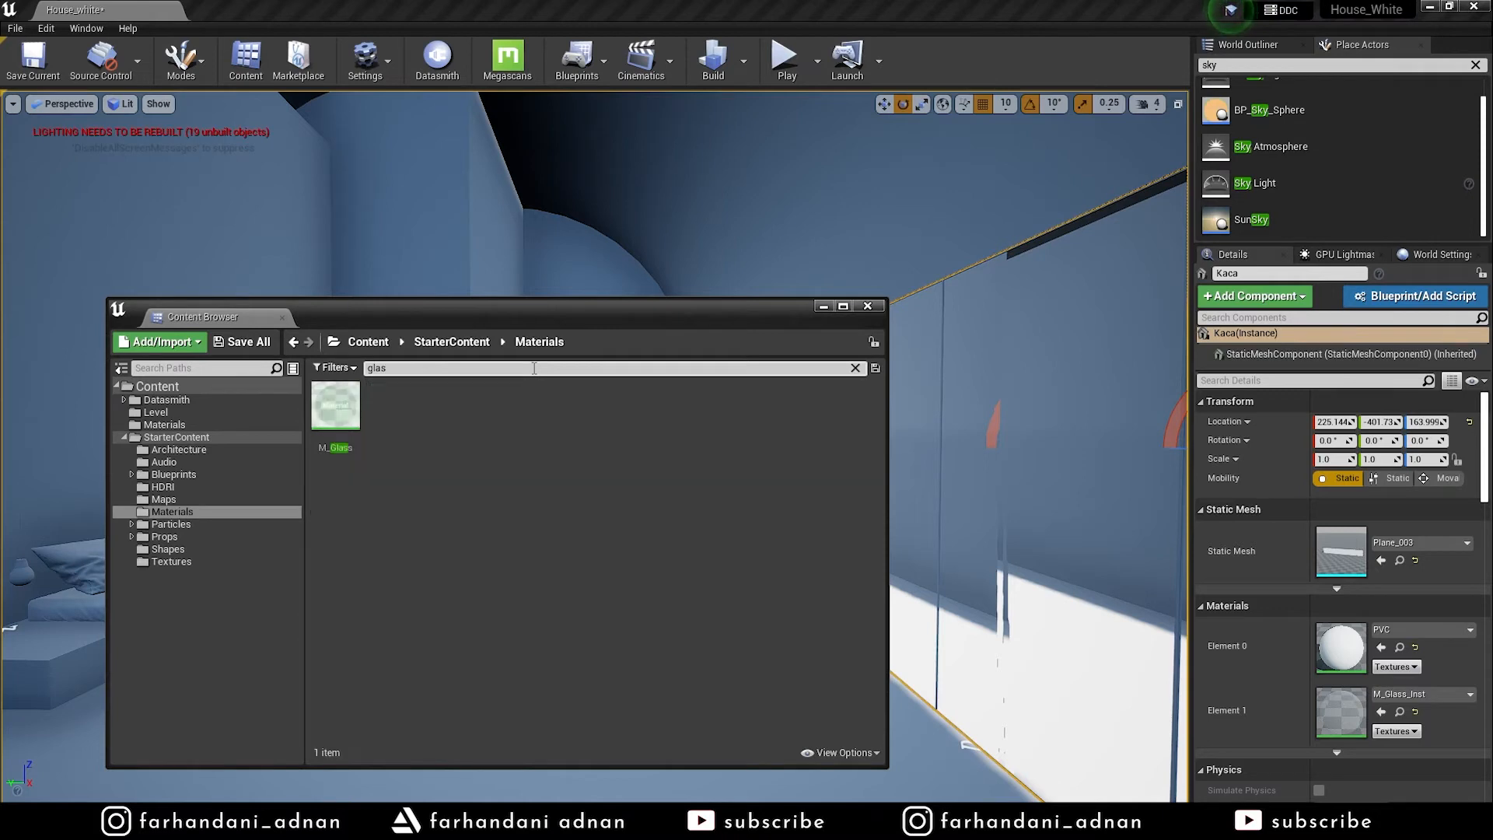
pyautogui.rightClick(337, 418)
pyautogui.click(522, 470)
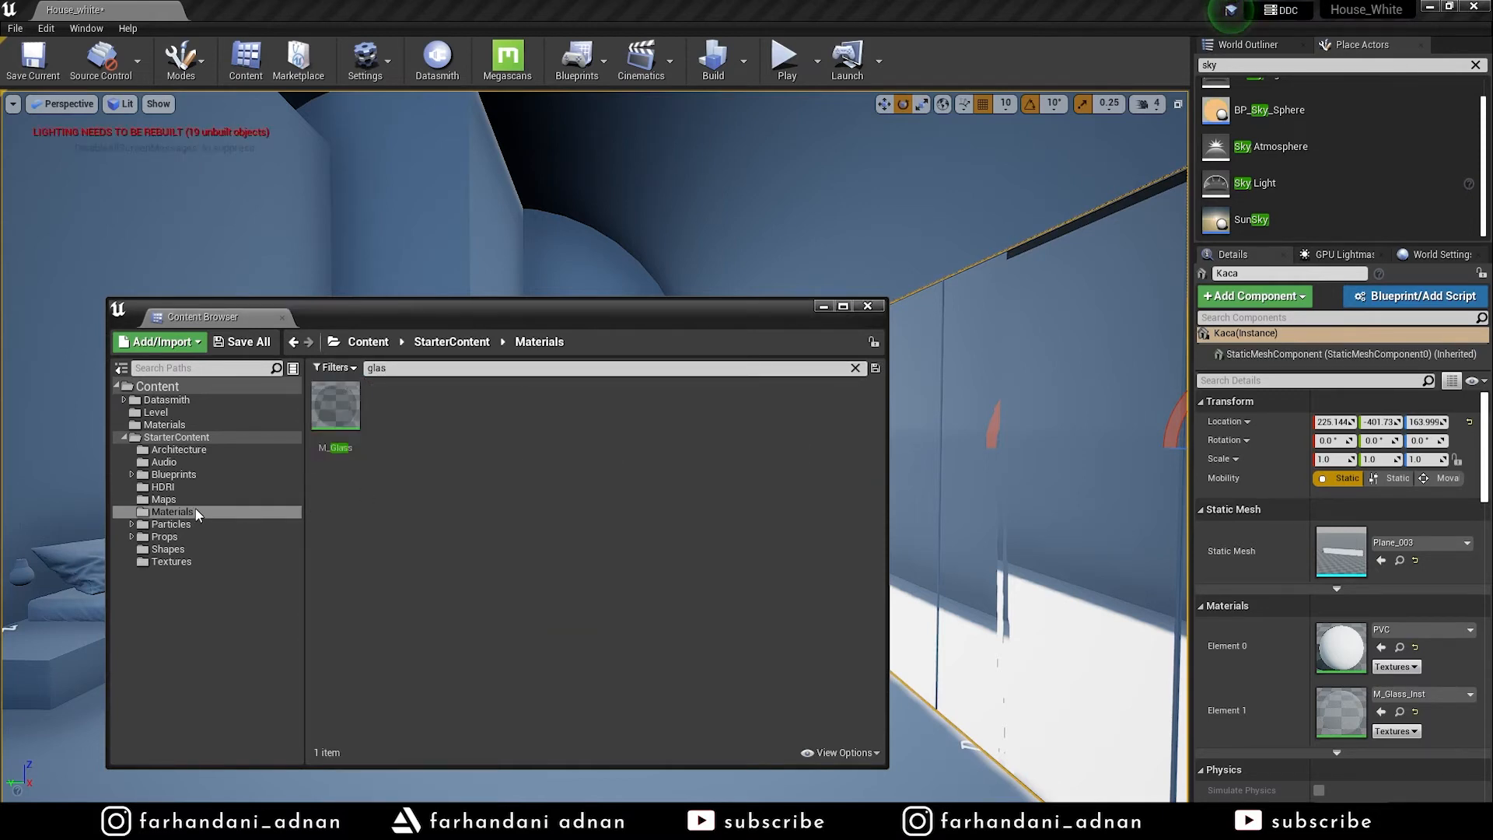
pyautogui.click(346, 422)
pyautogui.rightClick(348, 424)
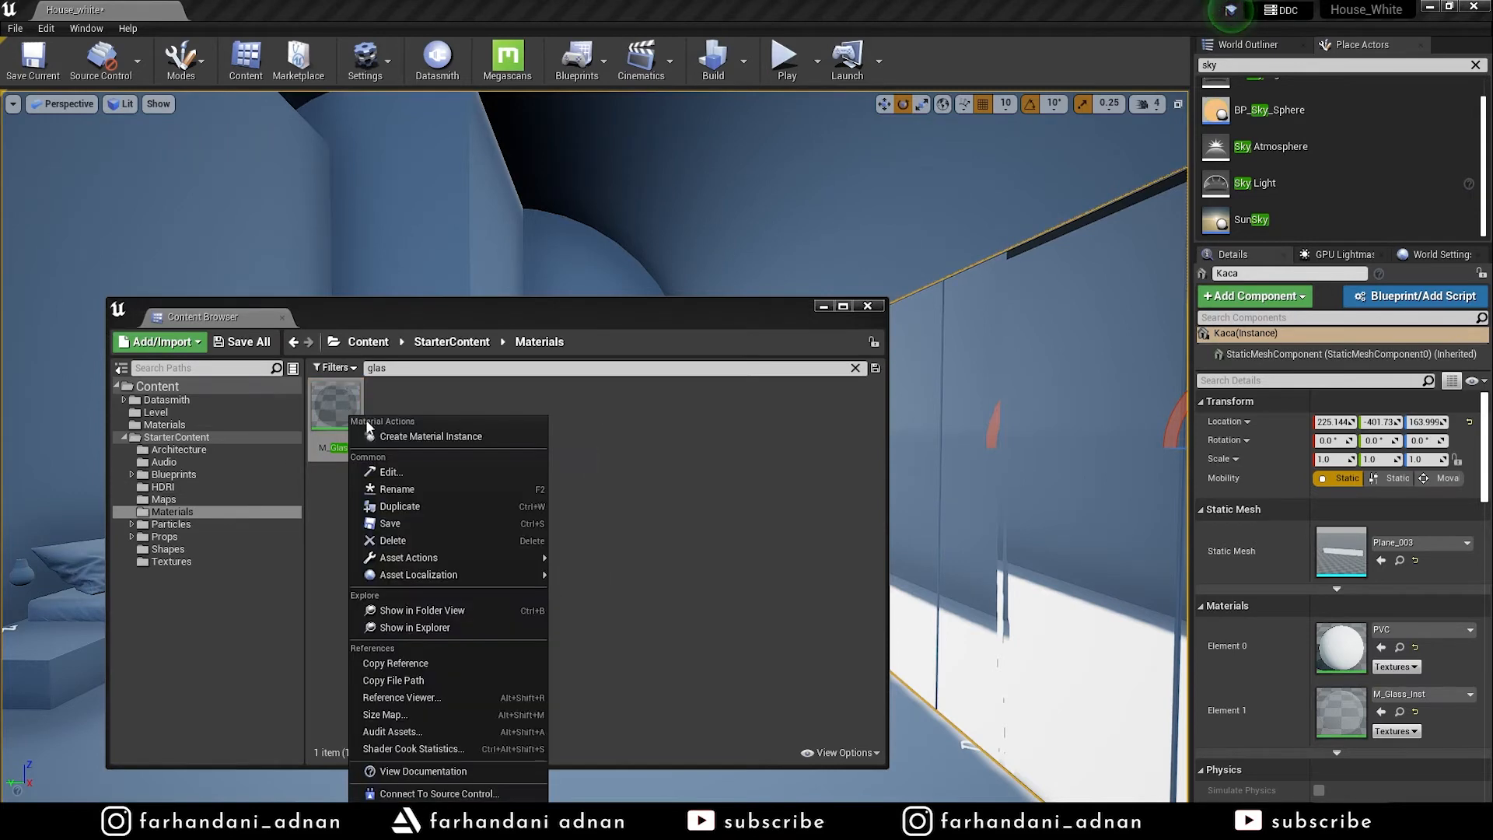
pyautogui.click(407, 438)
pyautogui.press('Return')
# Move the new glass material instance into the project's own Materials folder and select it there
pyautogui.moveTo(392, 408); pyautogui.dragTo(217, 425)
pyautogui.click(284, 445)
pyautogui.click(124, 437)
pyautogui.click(164, 424)
pyautogui.click(465, 423)
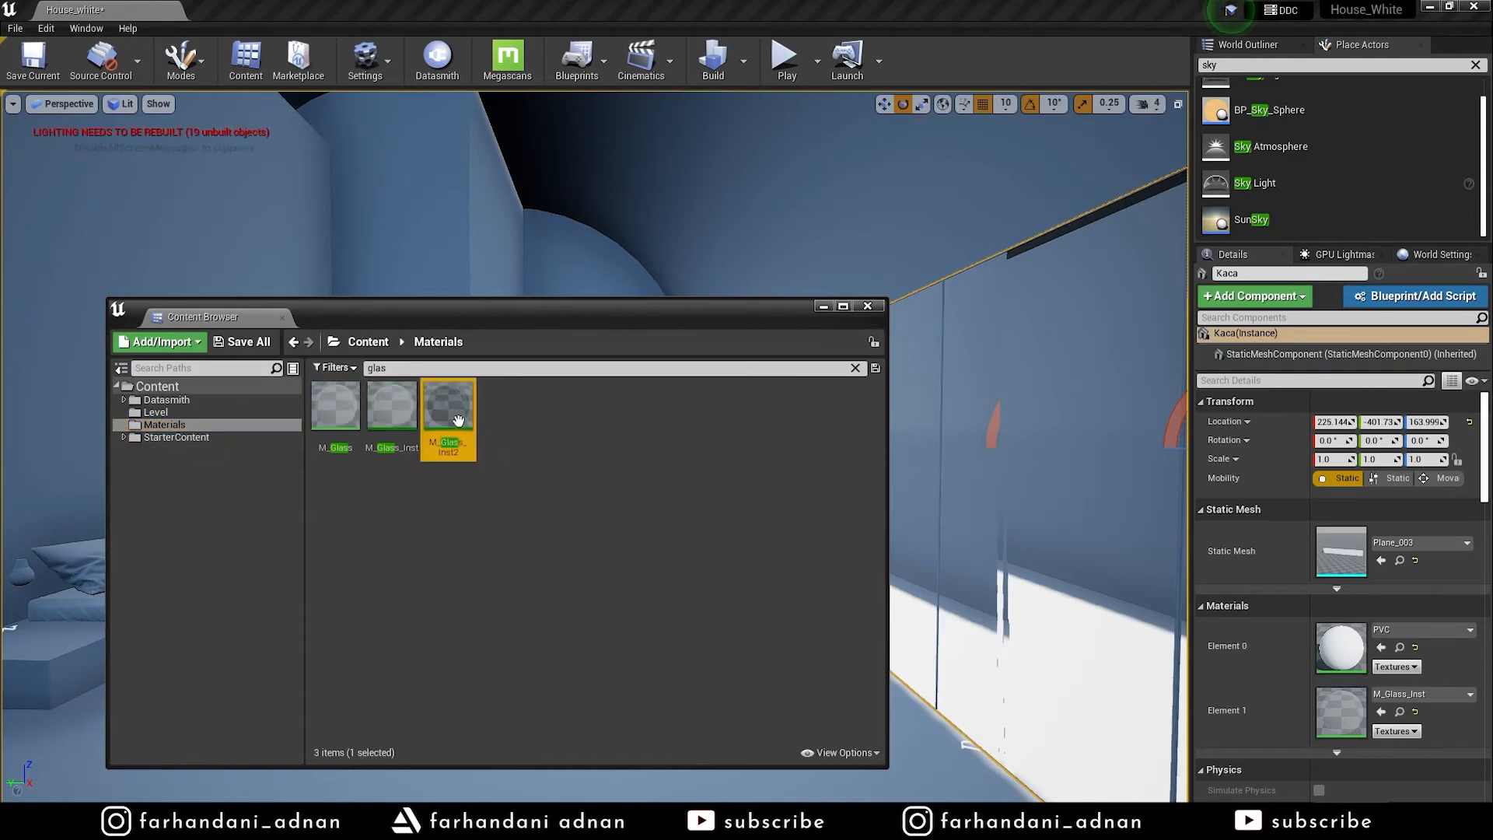
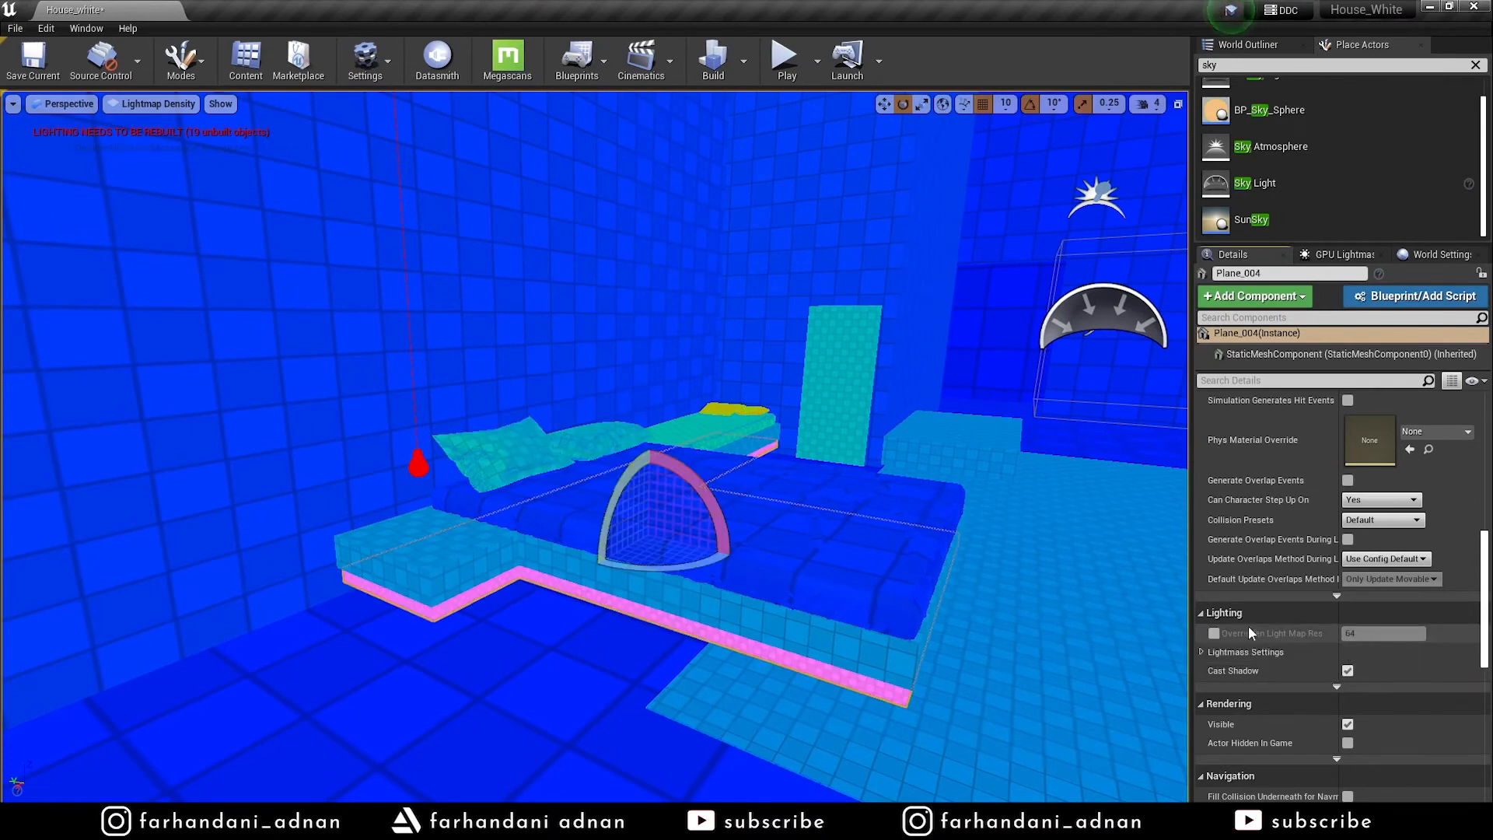
# Override the light map resolution of the bed's base slab, Plane_004, with 32
pyautogui.click(1214, 633)
pyautogui.click(1374, 634)
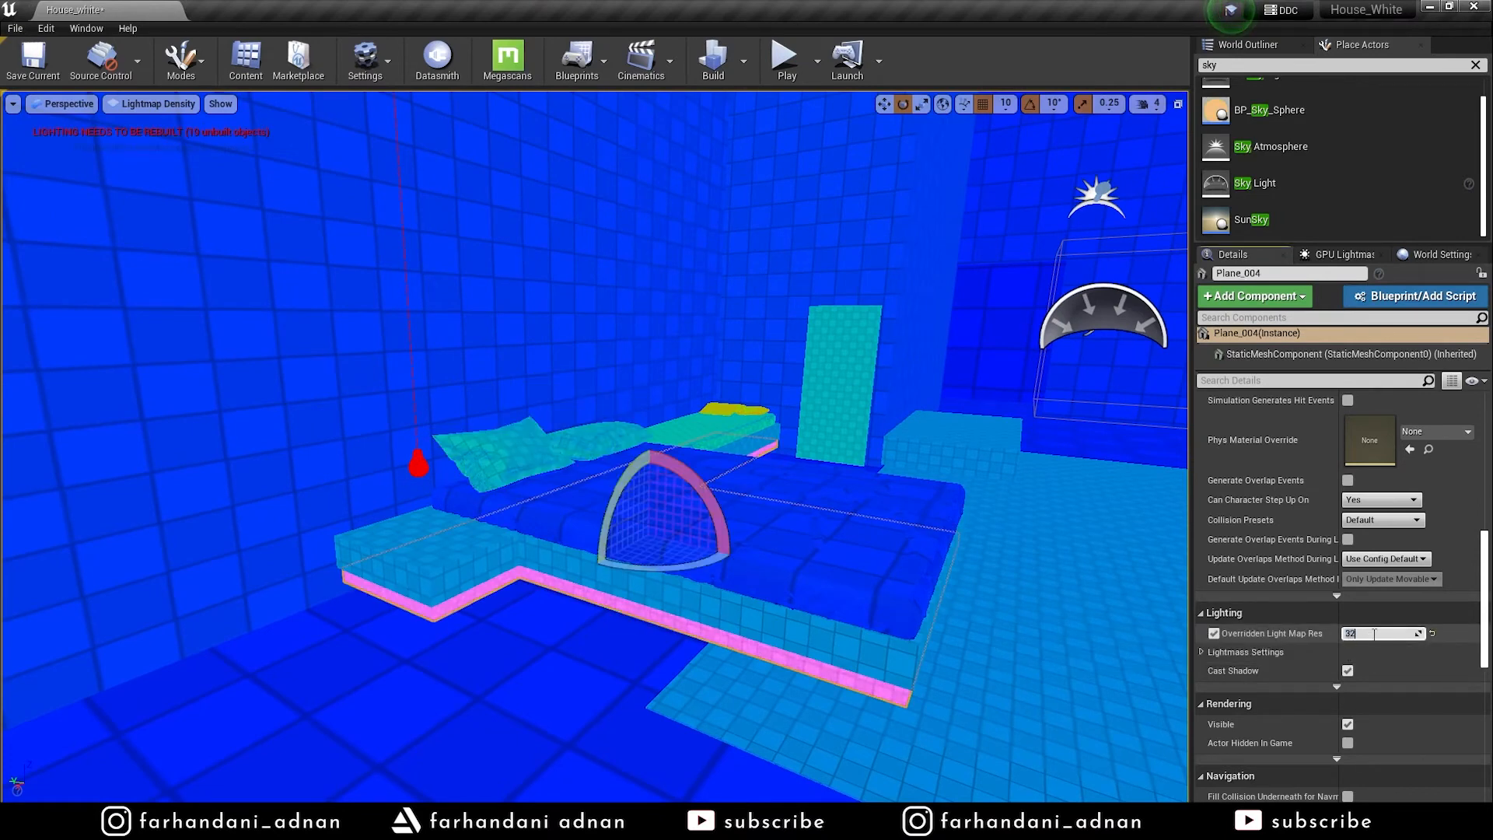
pyautogui.press('Return')
# Select the Pillow_Small_bed mesh and override its light map resolution with 32
pyautogui.moveTo(927, 607); pyautogui.dragTo(926, 606, button='right')
pyautogui.click(599, 574)
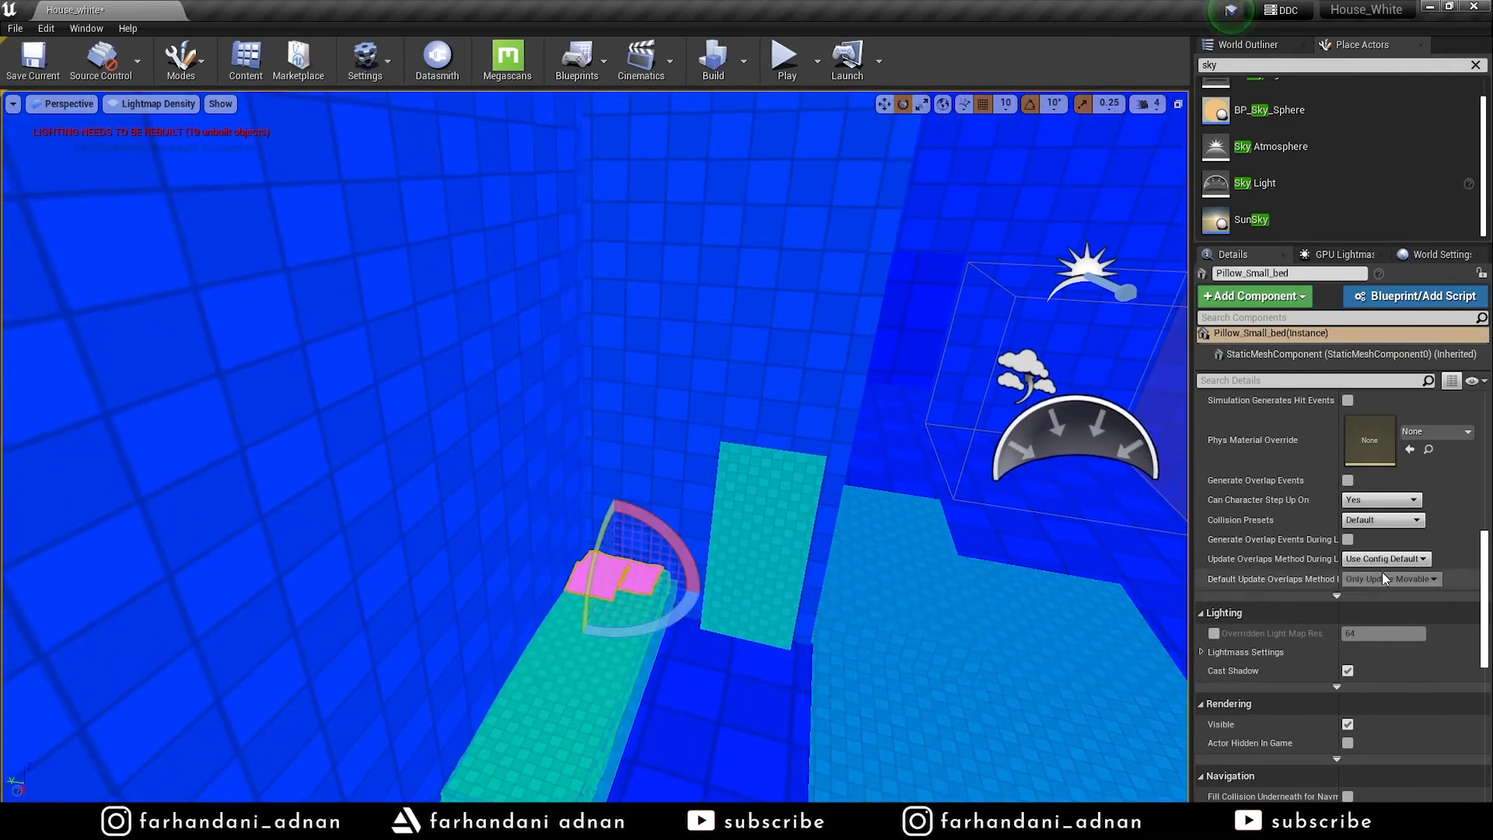
pyautogui.click(1213, 632)
pyautogui.click(1376, 633)
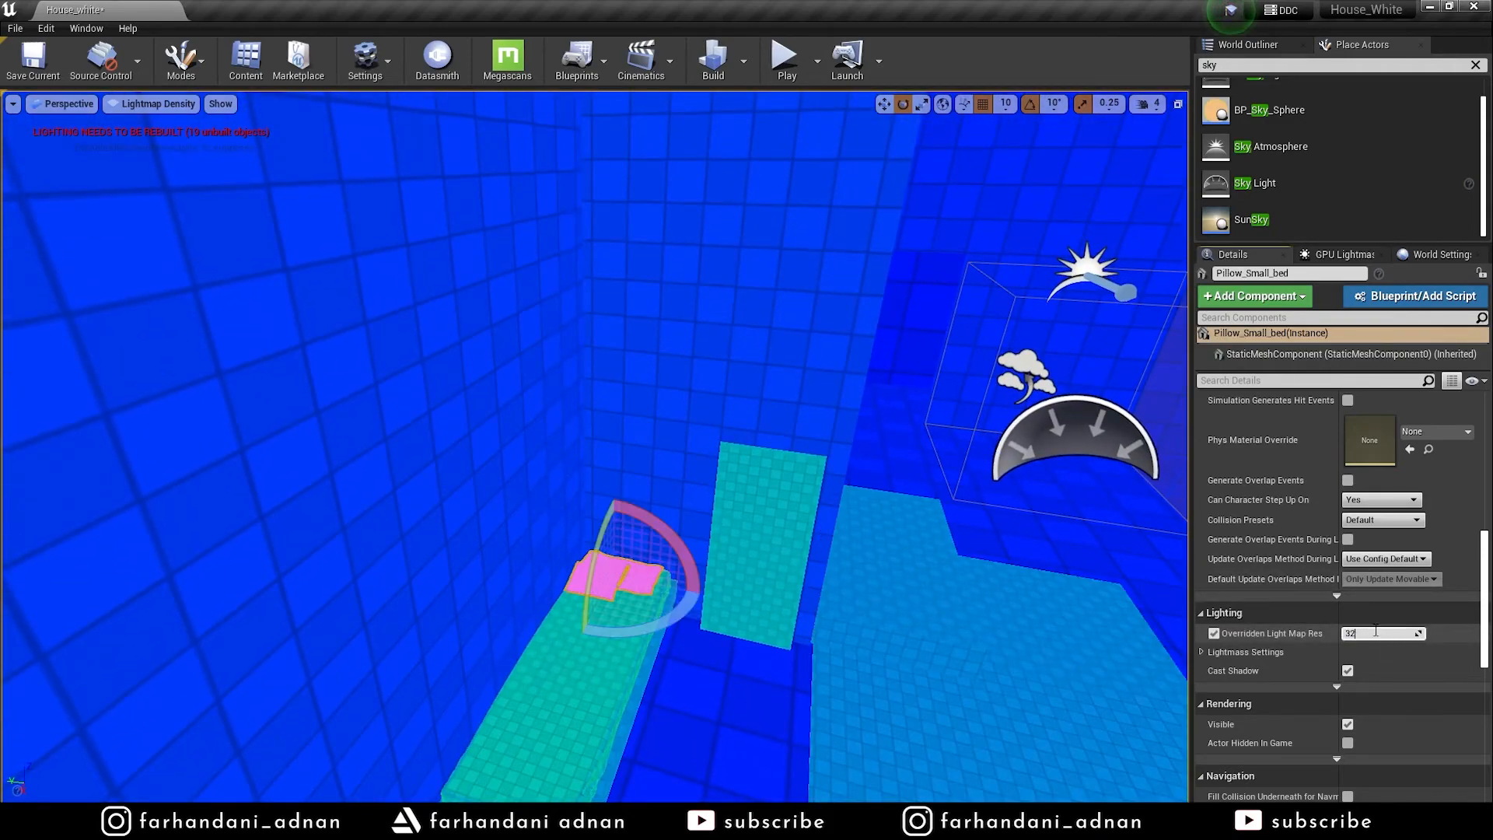
pyautogui.press('Return')
# Examine the lightmap density colours of the beds, floor and walls across the room
pyautogui.press('s')
pyautogui.moveTo(927, 606); pyautogui.dragTo(937, 462, button='right')
pyautogui.press('w')
pyautogui.press('a')
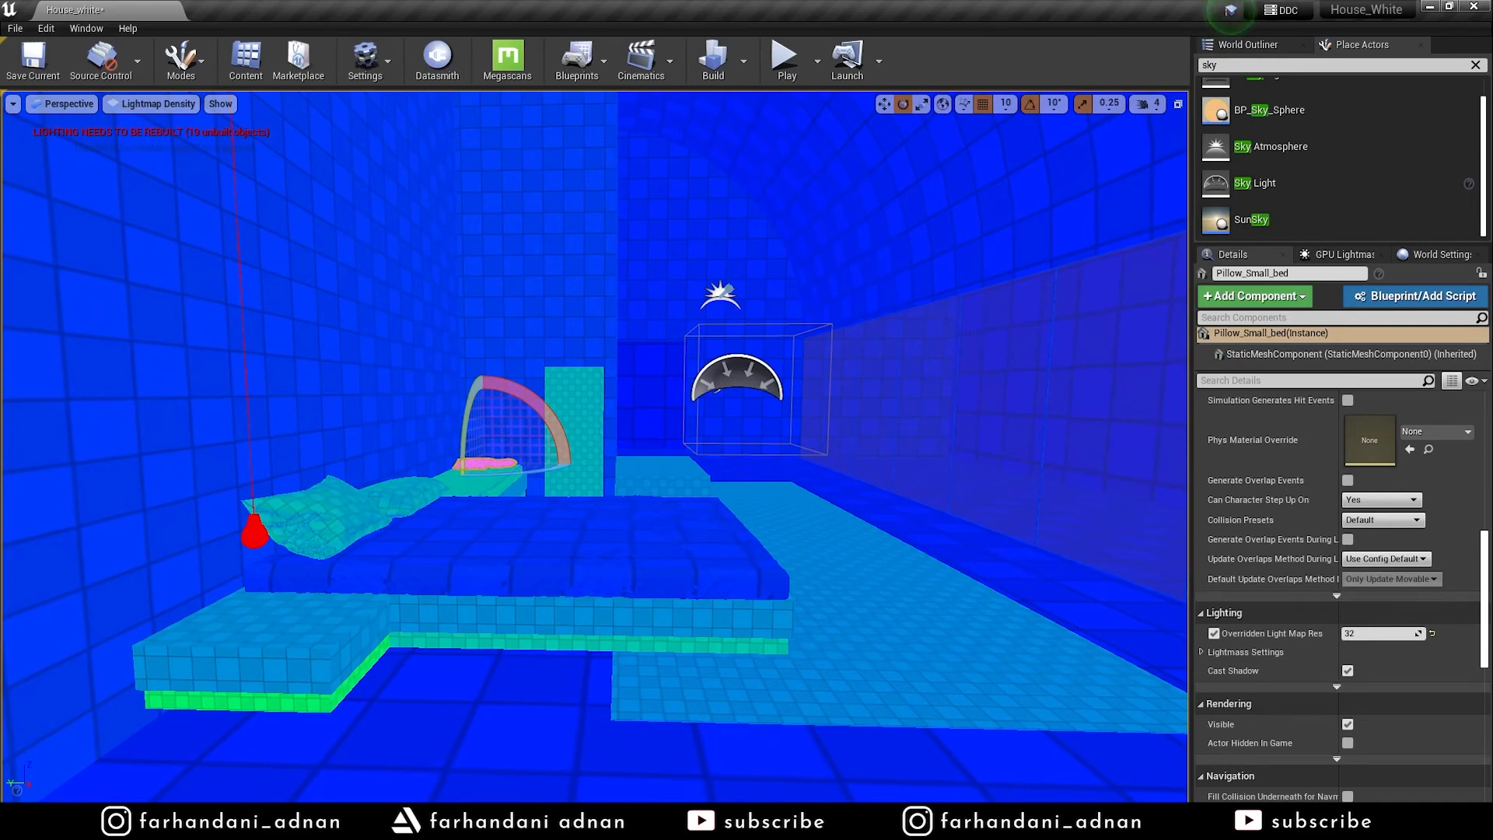
pyautogui.press('d')
pyautogui.press('a')
pyautogui.press('e')
pyautogui.press('q')
pyautogui.press('s')
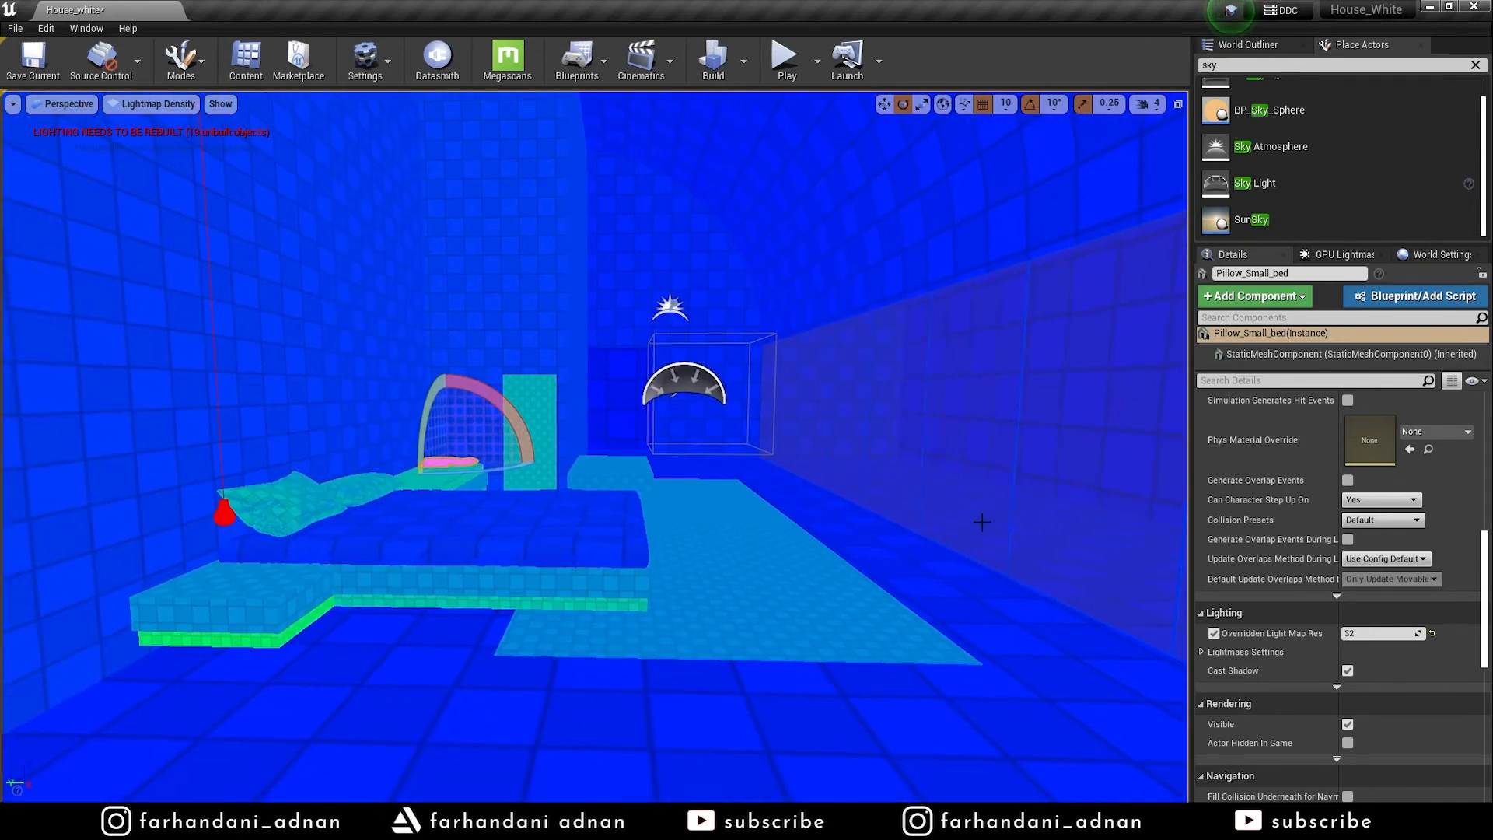
# Switch the viewport back to the Lit view mode
pyautogui.click(152, 104)
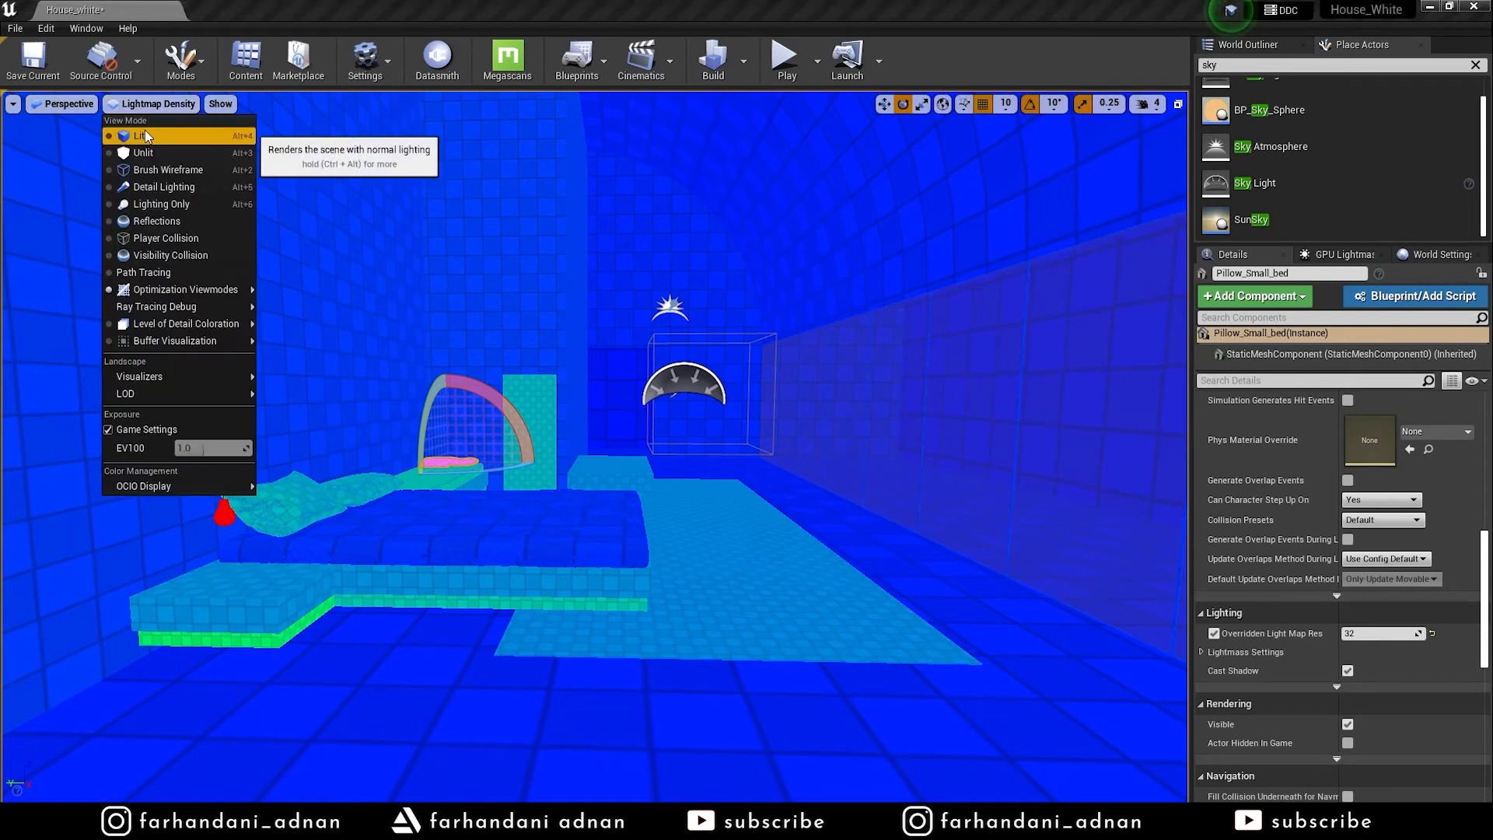
# Inspect the lightmap density across the room's walls, windows, floor and bed in the Lightmap Density view
pyautogui.click(148, 133)
pyautogui.press('s')
pyautogui.press('w')
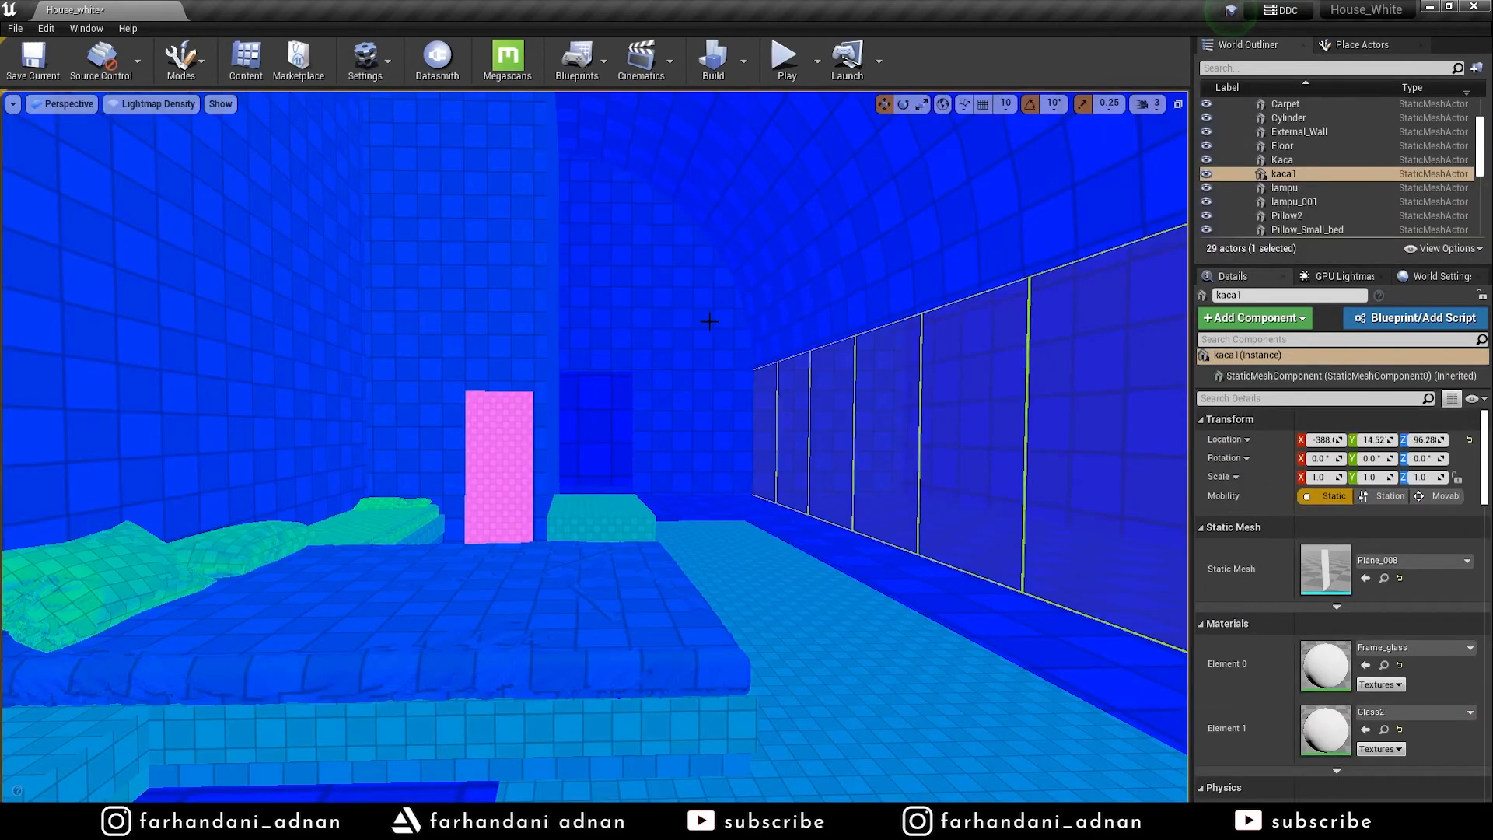
pyautogui.press('s')
pyautogui.press('e')
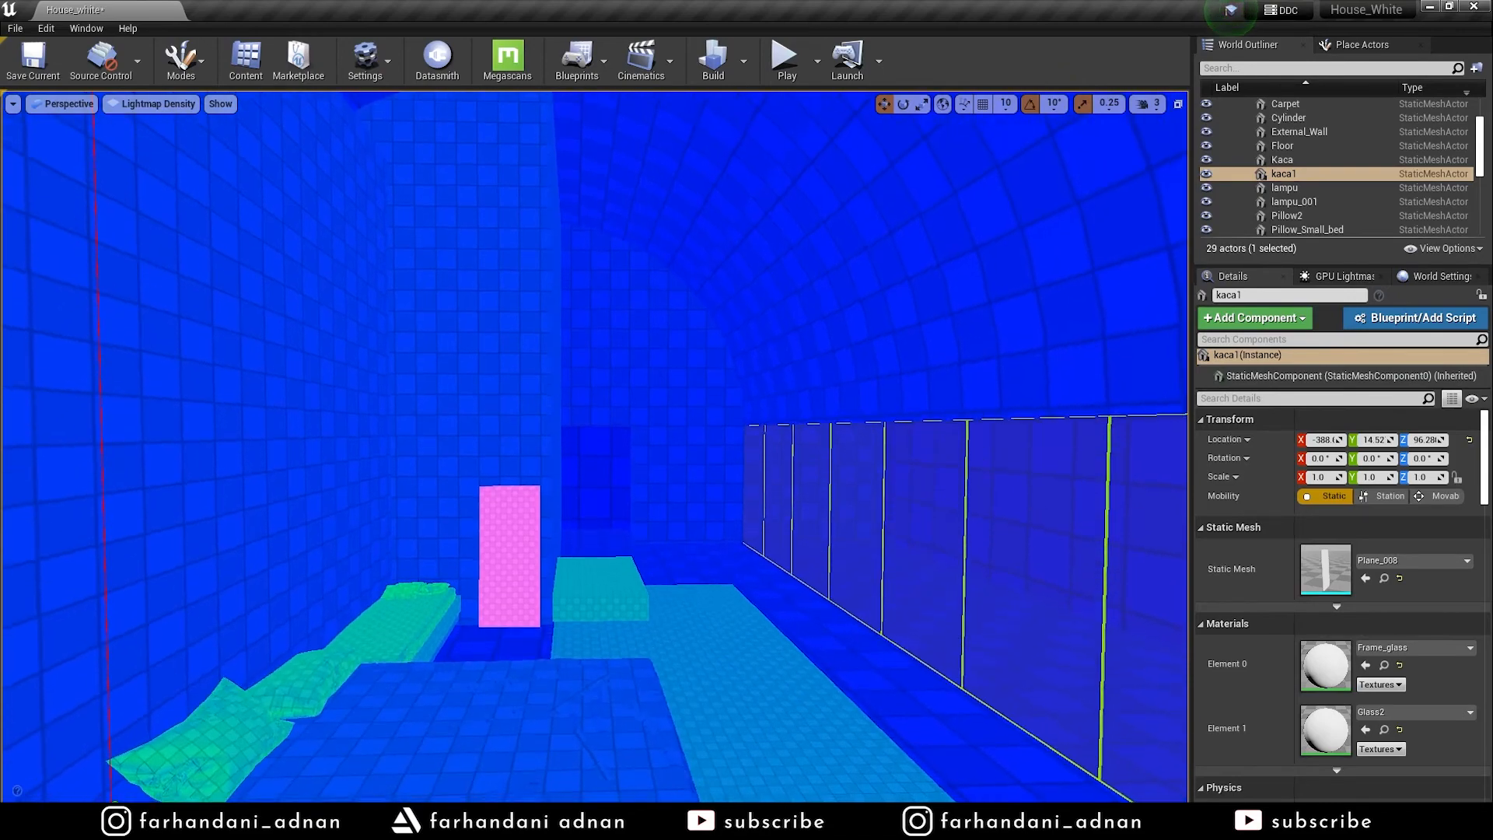
pyautogui.press('q')
pyautogui.press('w')
pyautogui.press('s')
pyautogui.press('w')
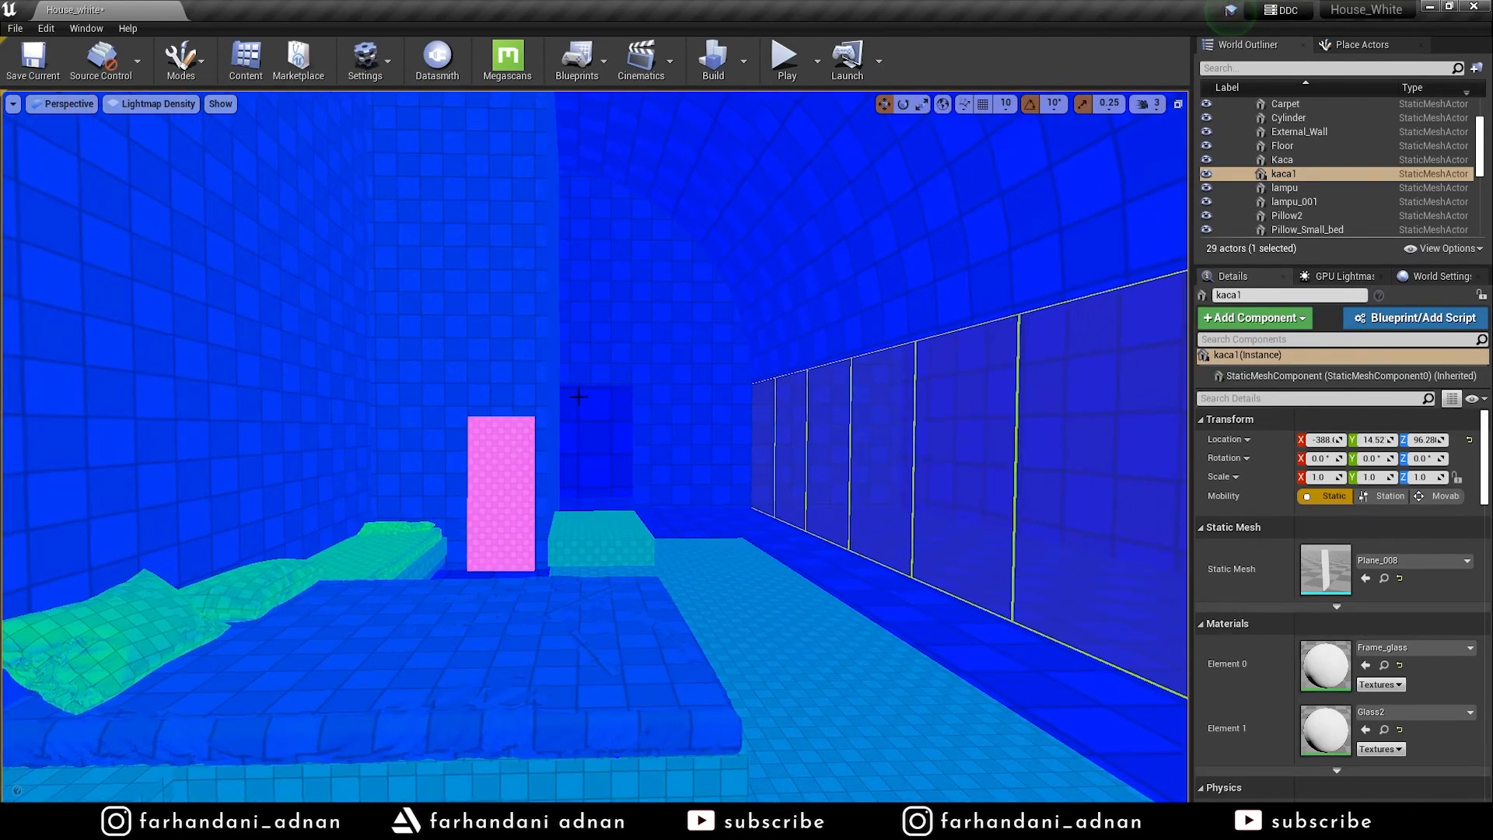
pyautogui.press('s')
pyautogui.press('w')
pyautogui.press('s')
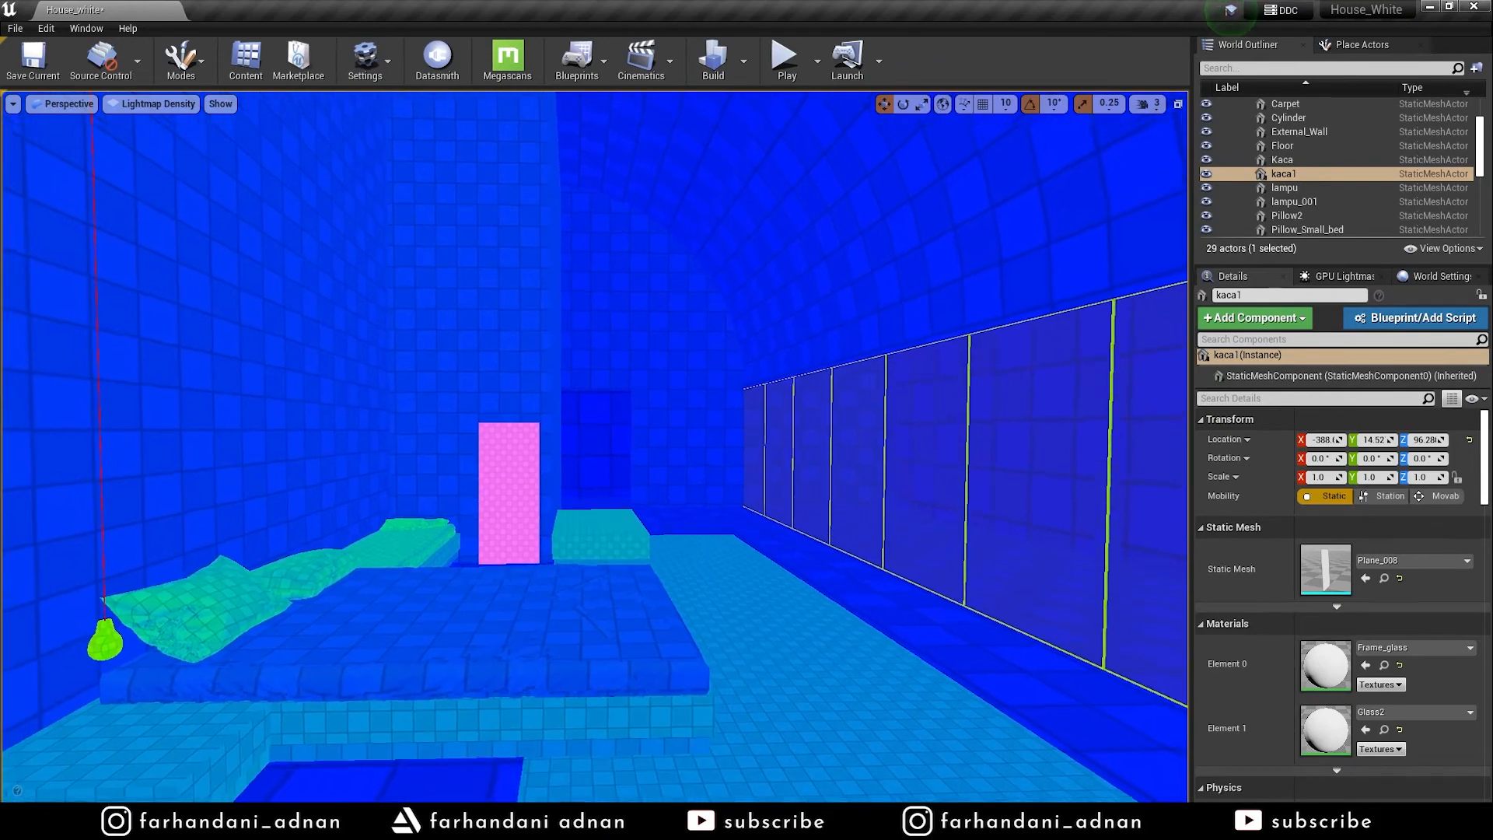
pyautogui.press('e')
pyautogui.press('q')
pyautogui.moveTo(595, 447)
pyautogui.mouseDown(button='right')
pyautogui.moveTo(183, 435)
pyautogui.moveTo(199, 350)
pyautogui.moveTo(498, 435)
pyautogui.moveTo(576, 437)
pyautogui.mouseUp(button='right')
pyautogui.press('s')
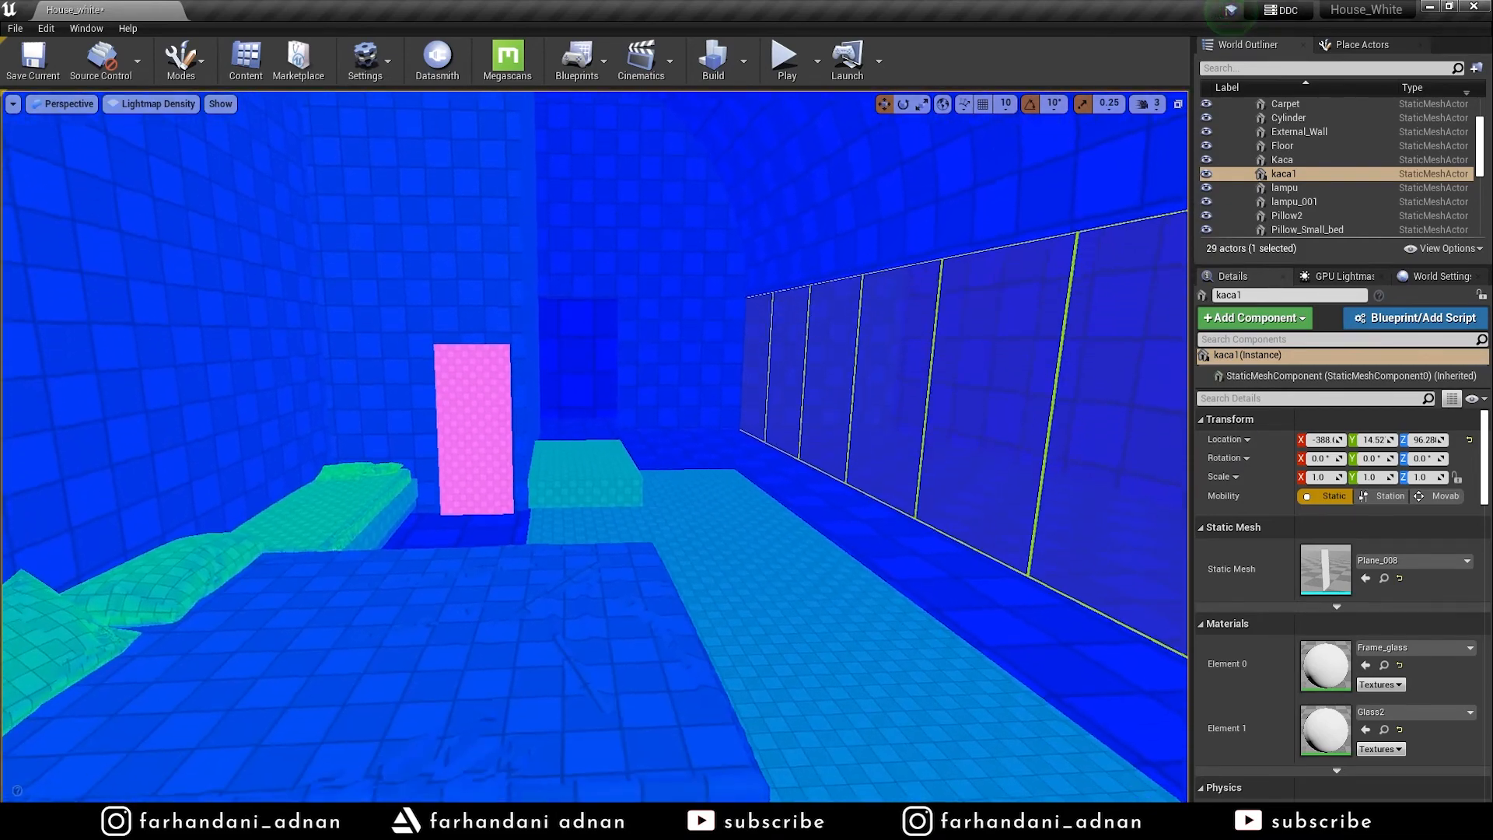
pyautogui.press('a')
pyautogui.press('s')
pyautogui.moveTo(576, 437); pyautogui.dragTo(599, 393, button='right')
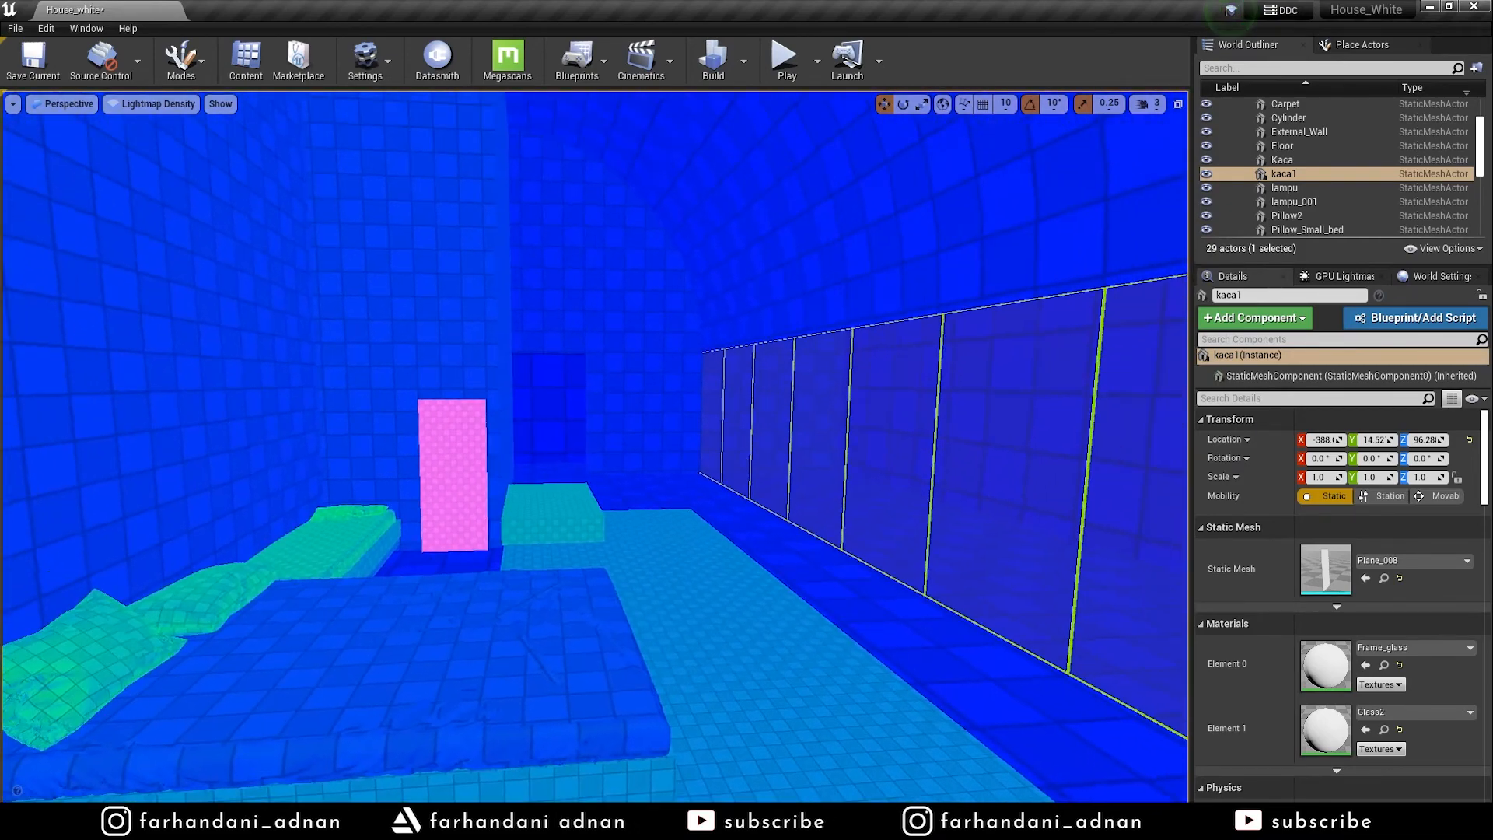
pyautogui.press('s')
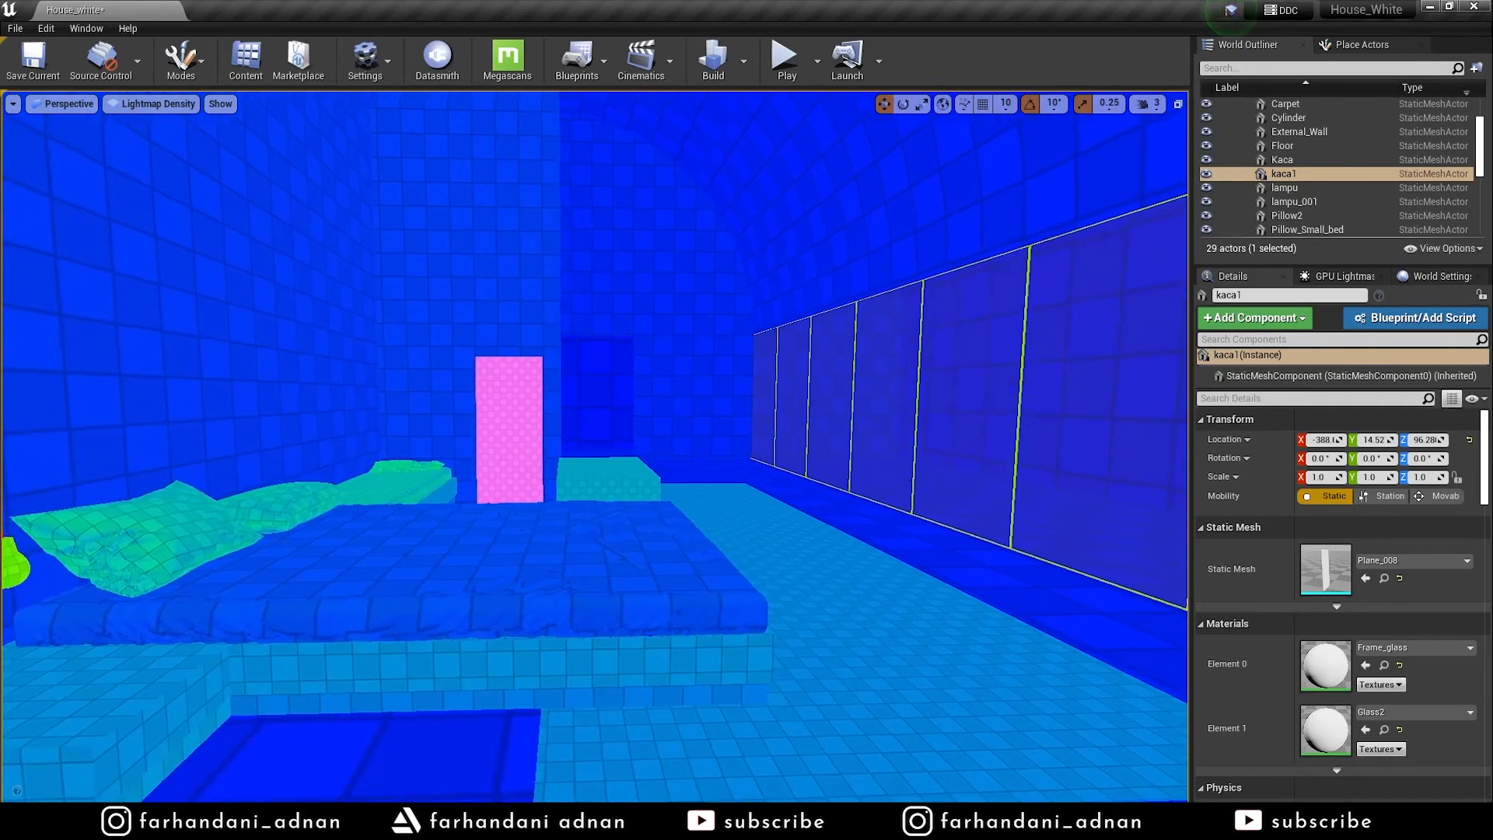
pyautogui.moveTo(599, 393); pyautogui.dragTo(700, 381, button='right')
pyautogui.press('e')
pyautogui.press('a')
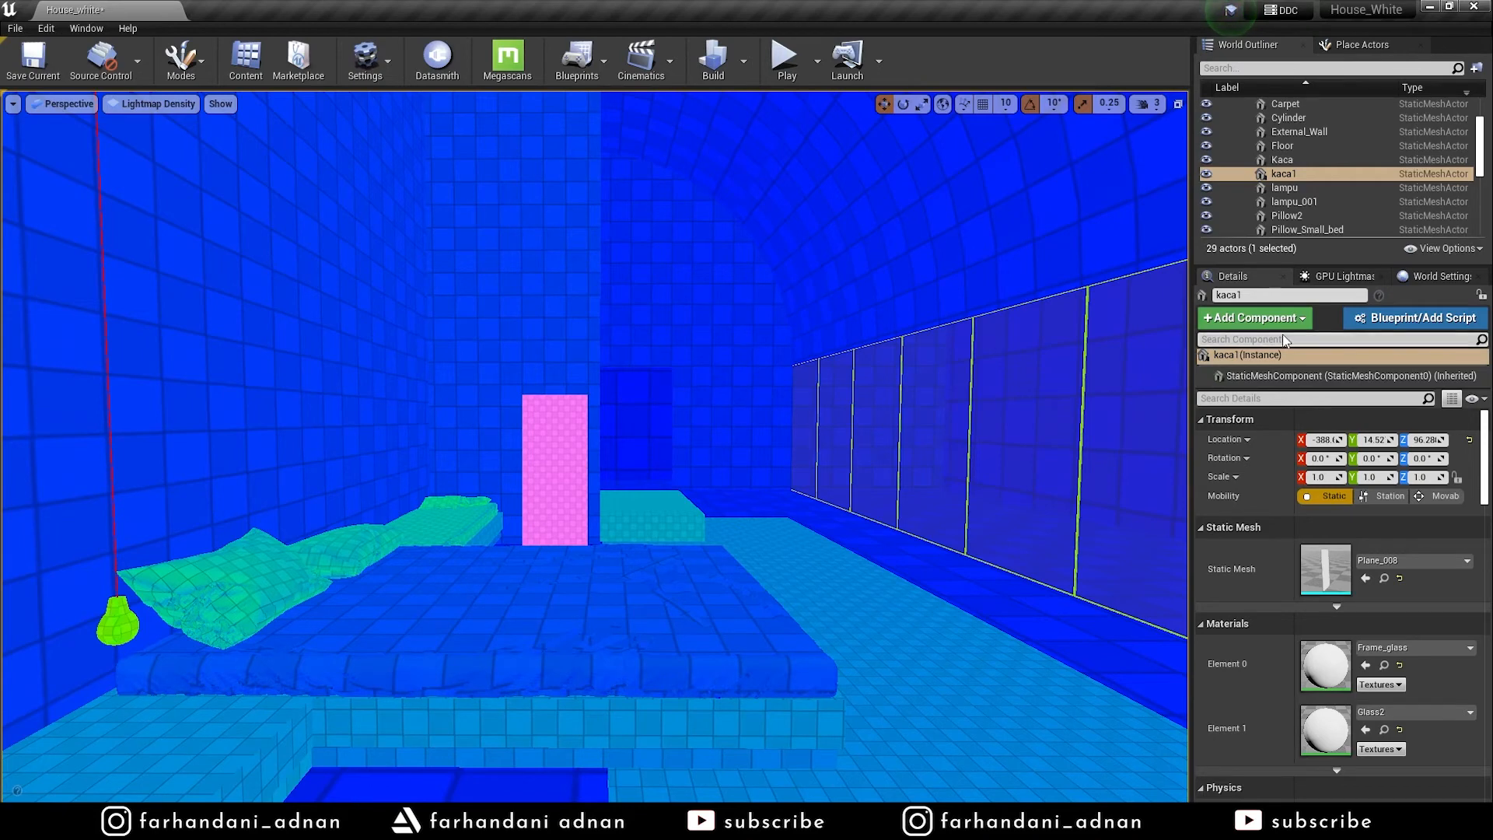
# Build the scene lighting with GPU Lightmass using its existing settings
pyautogui.click(1337, 276)
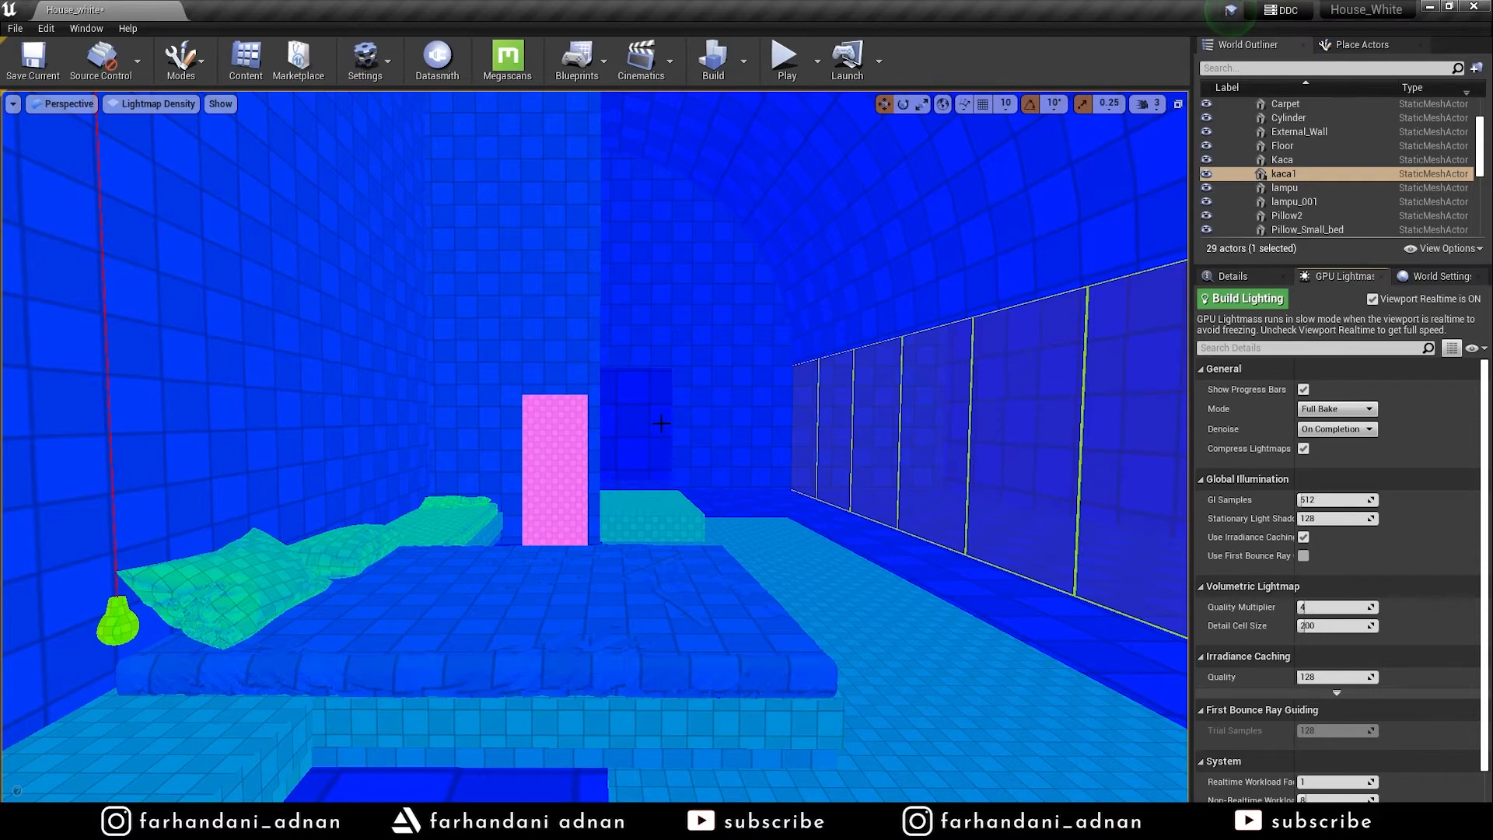
pyautogui.press('s')
pyautogui.press('w')
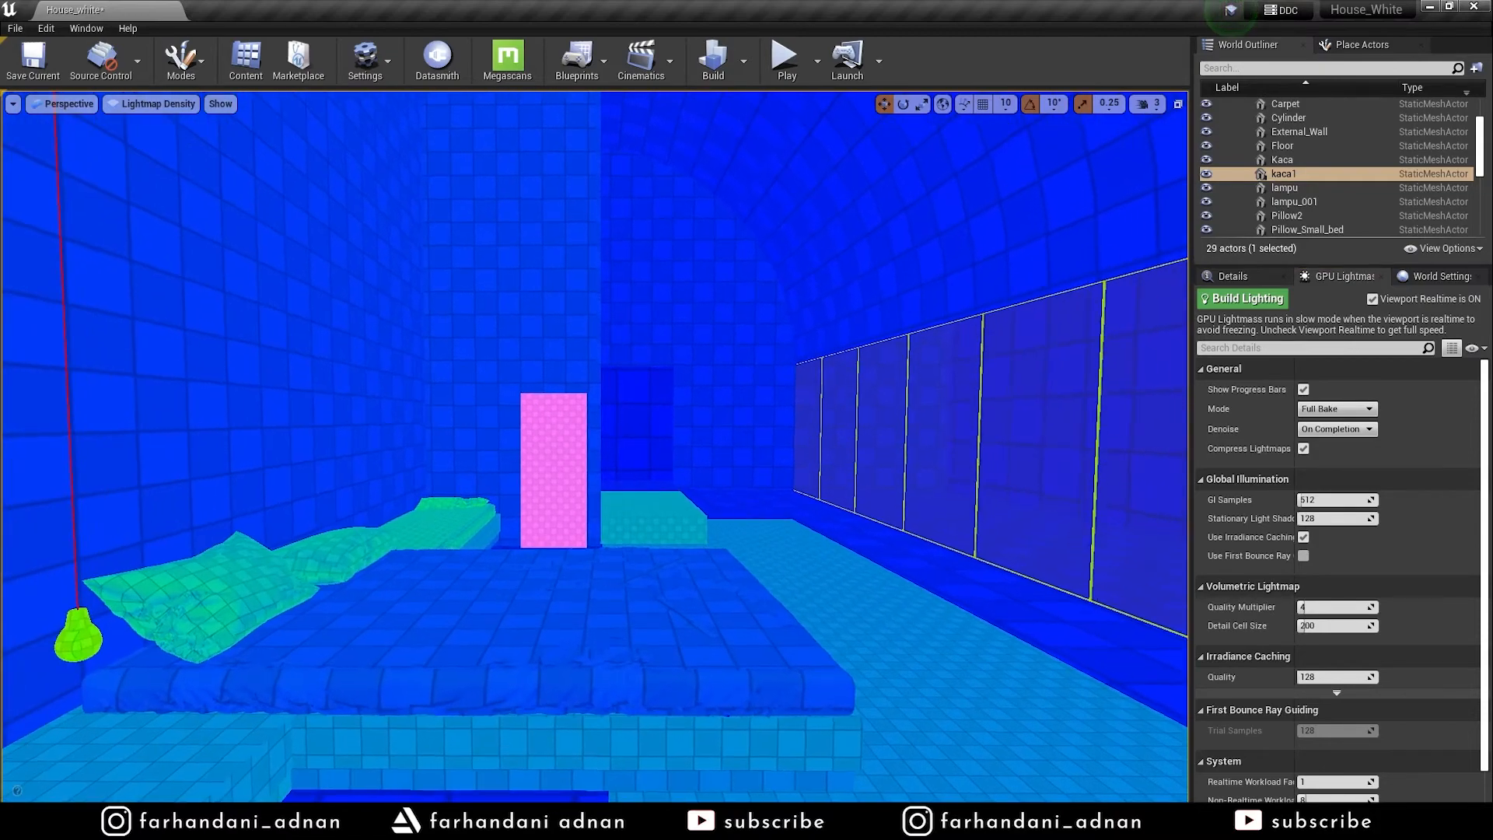
pyautogui.press('d')
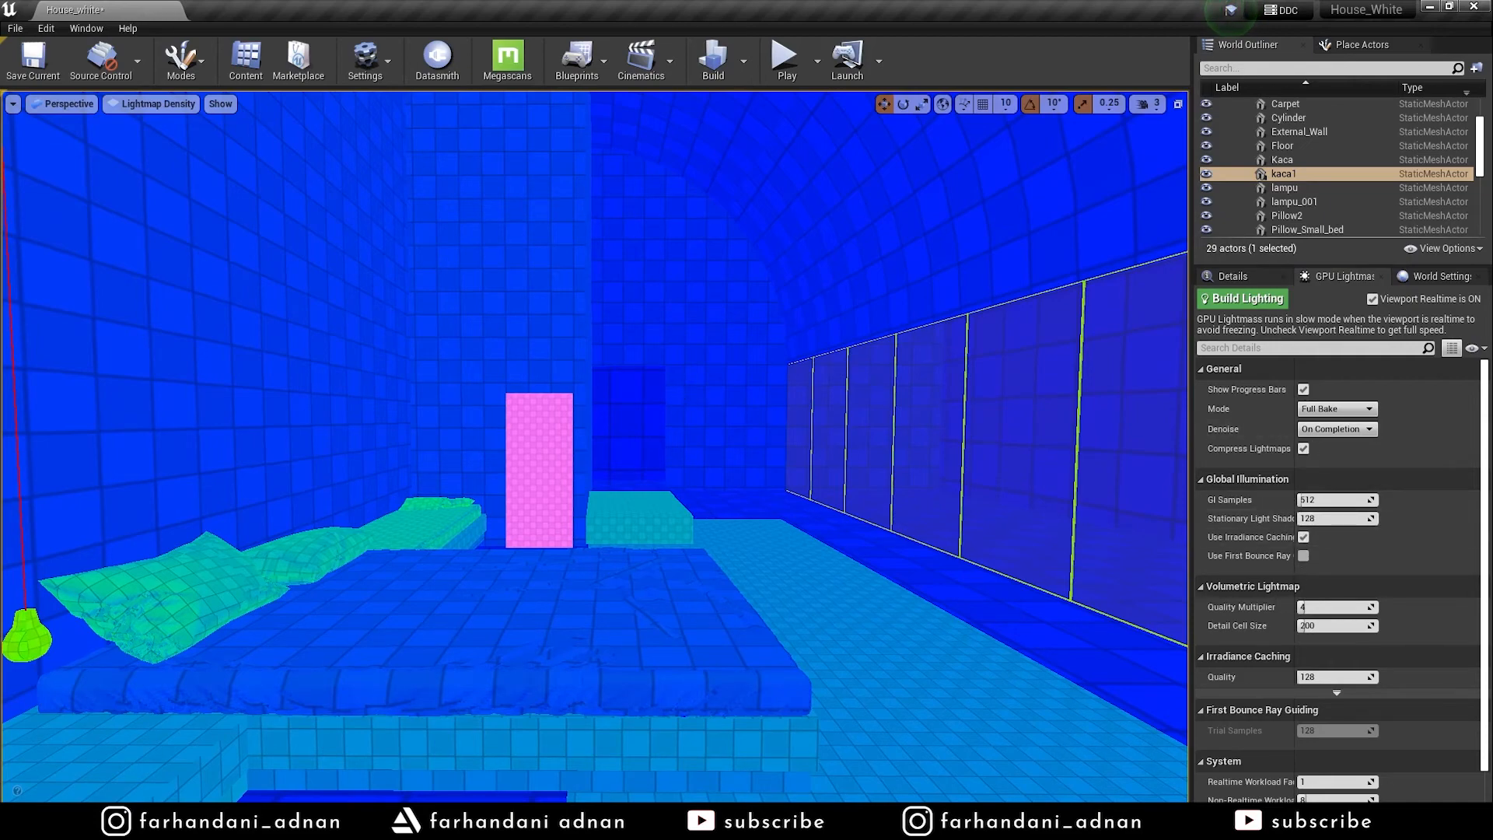
pyautogui.press('s')
pyautogui.press('w')
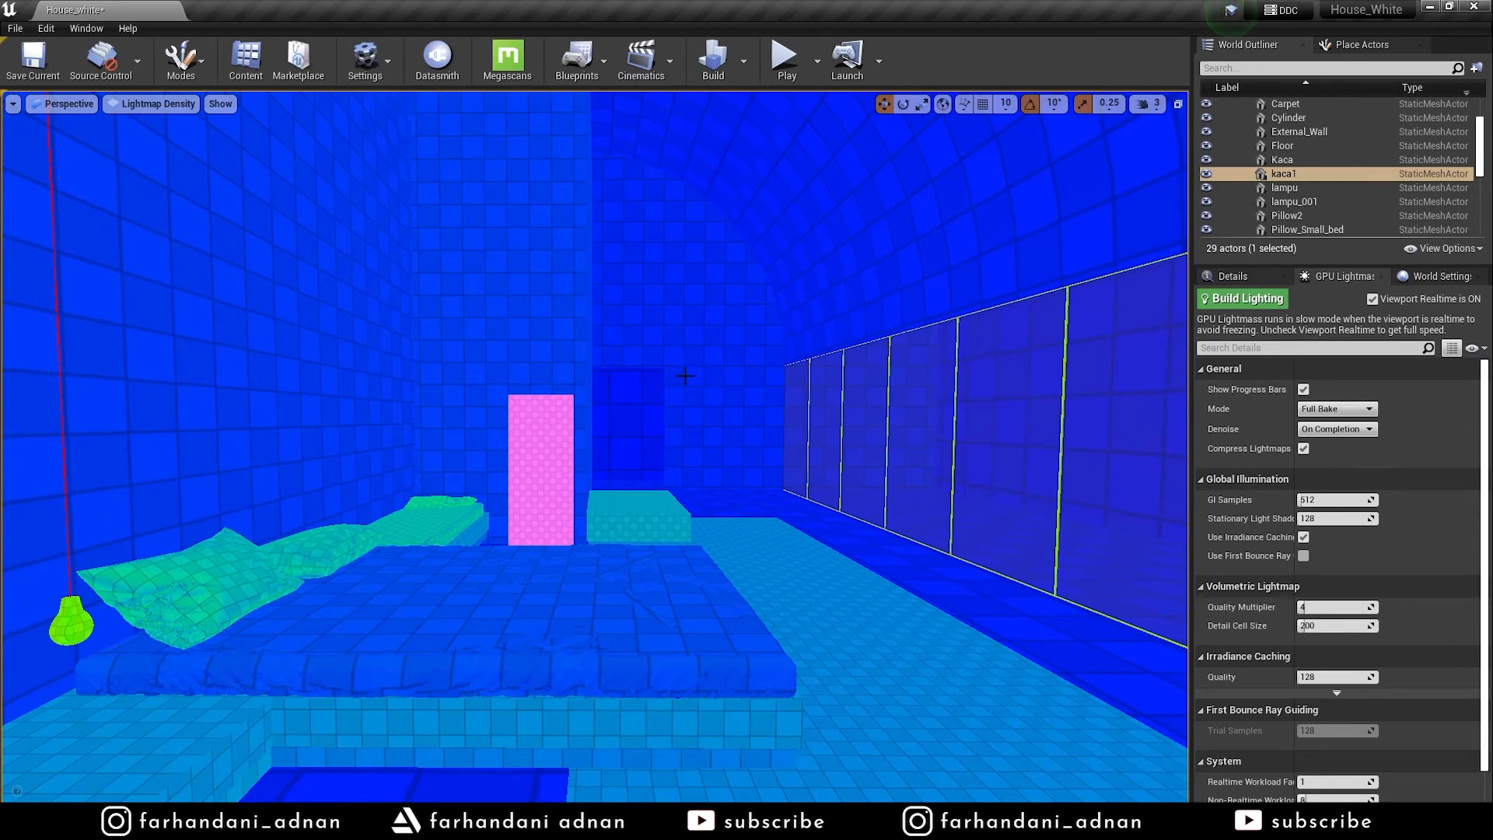
pyautogui.press('s')
pyautogui.press('w')
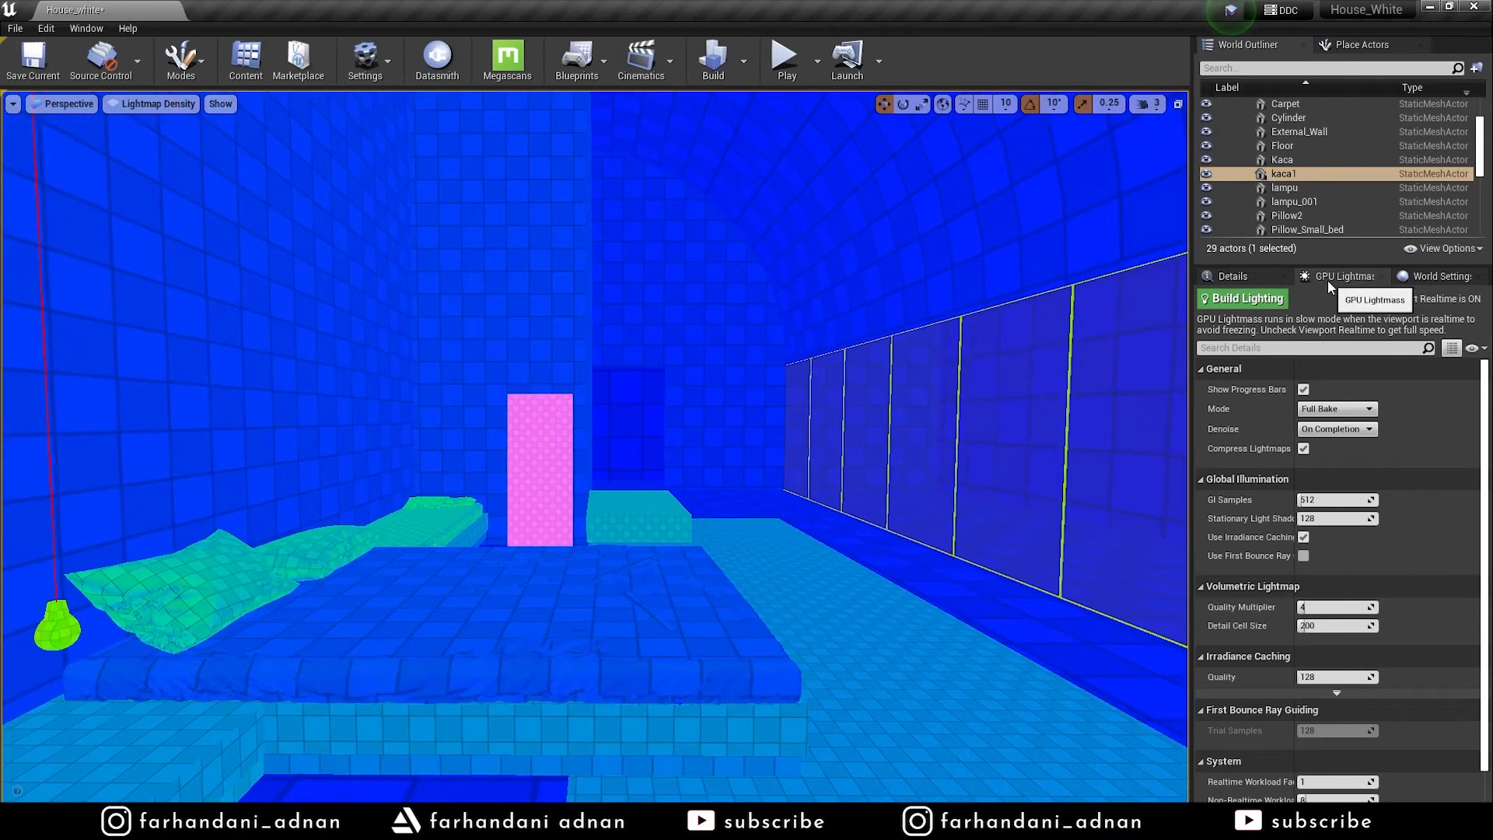
pyautogui.click(1240, 302)
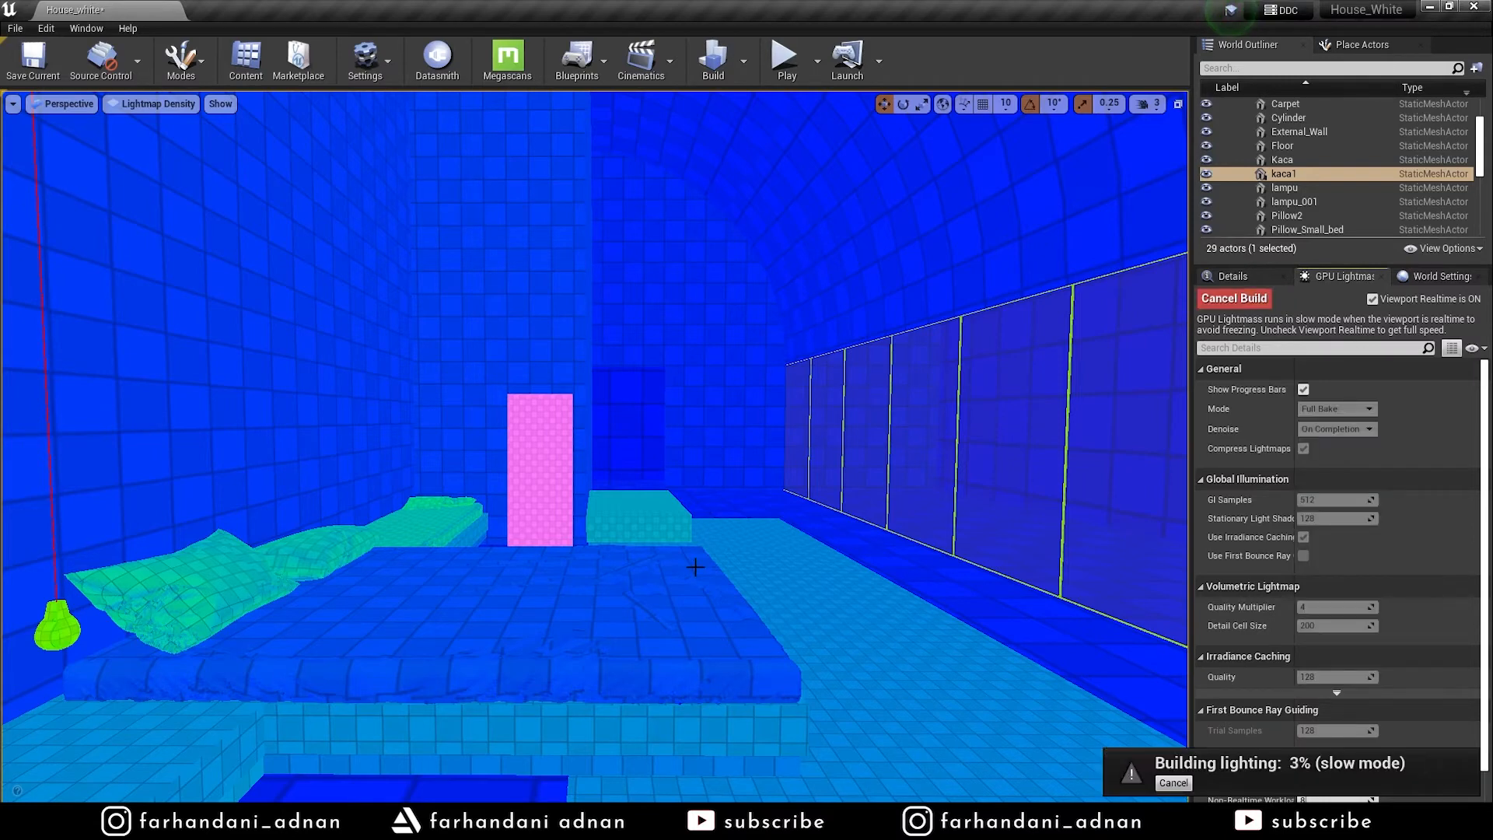
pyautogui.moveTo(325, 823)
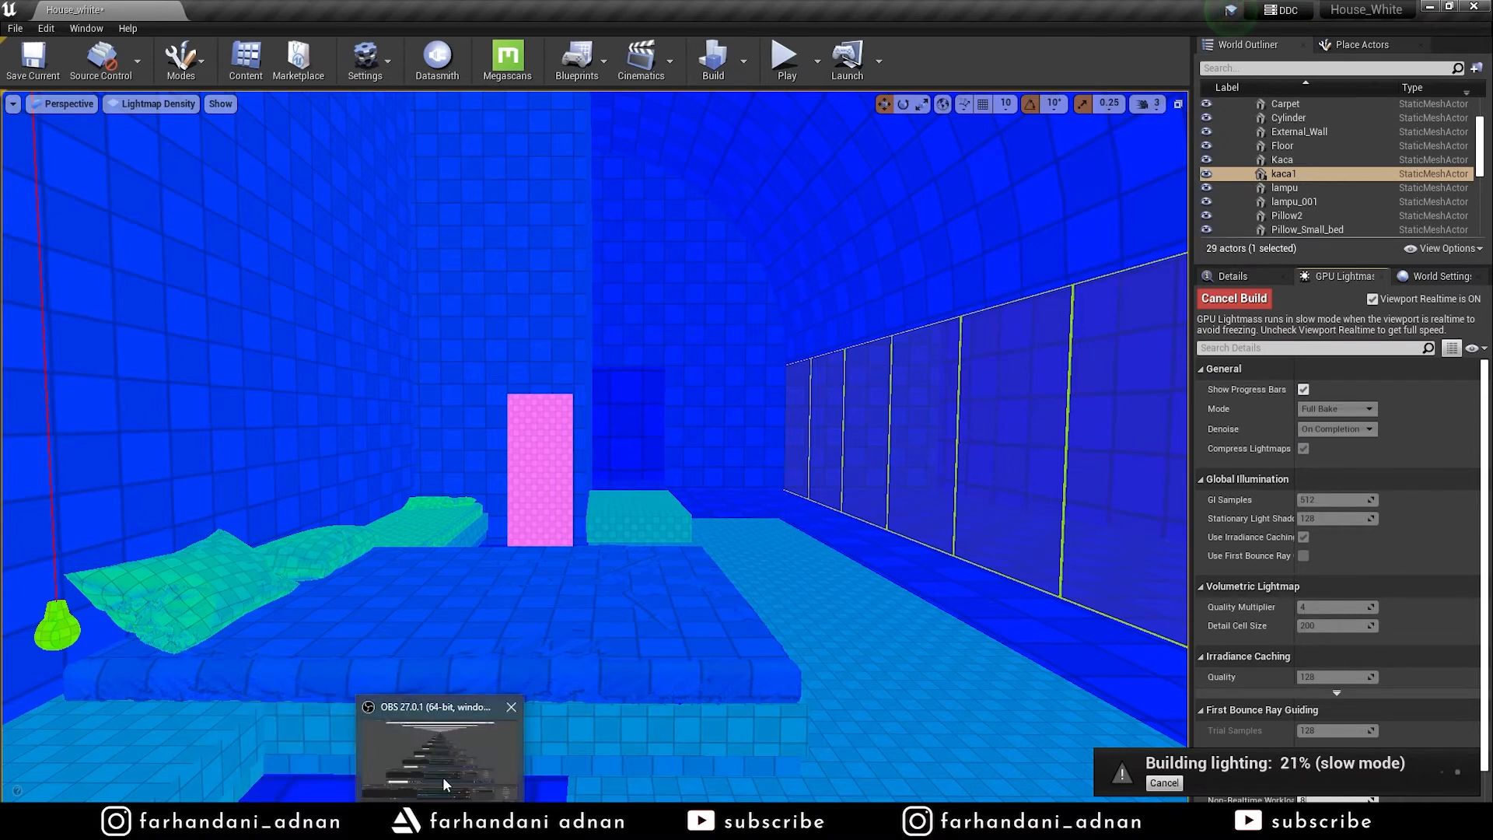
pyautogui.click(442, 775)
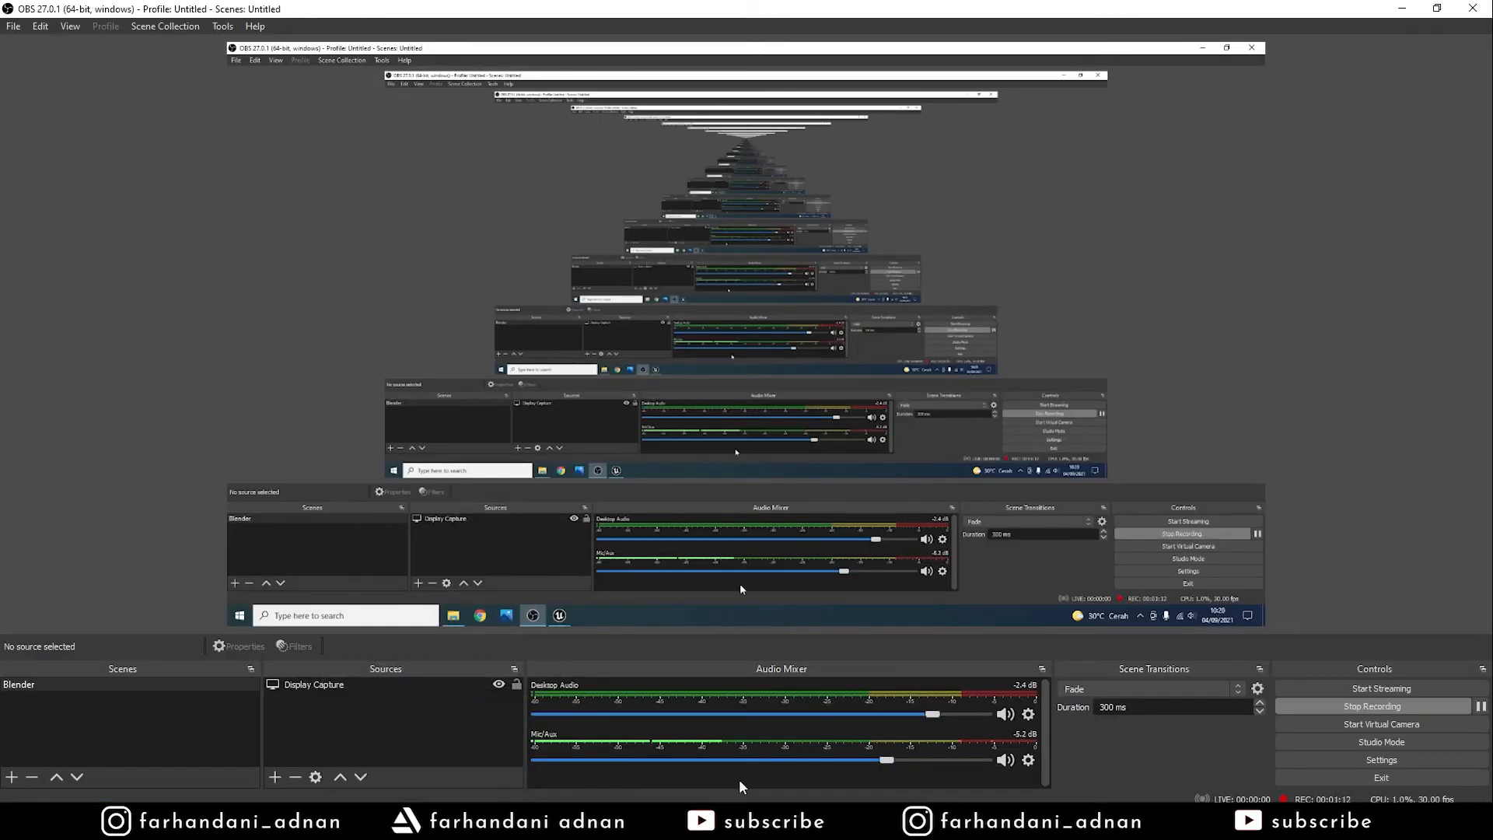
pyautogui.click(1401, 9)
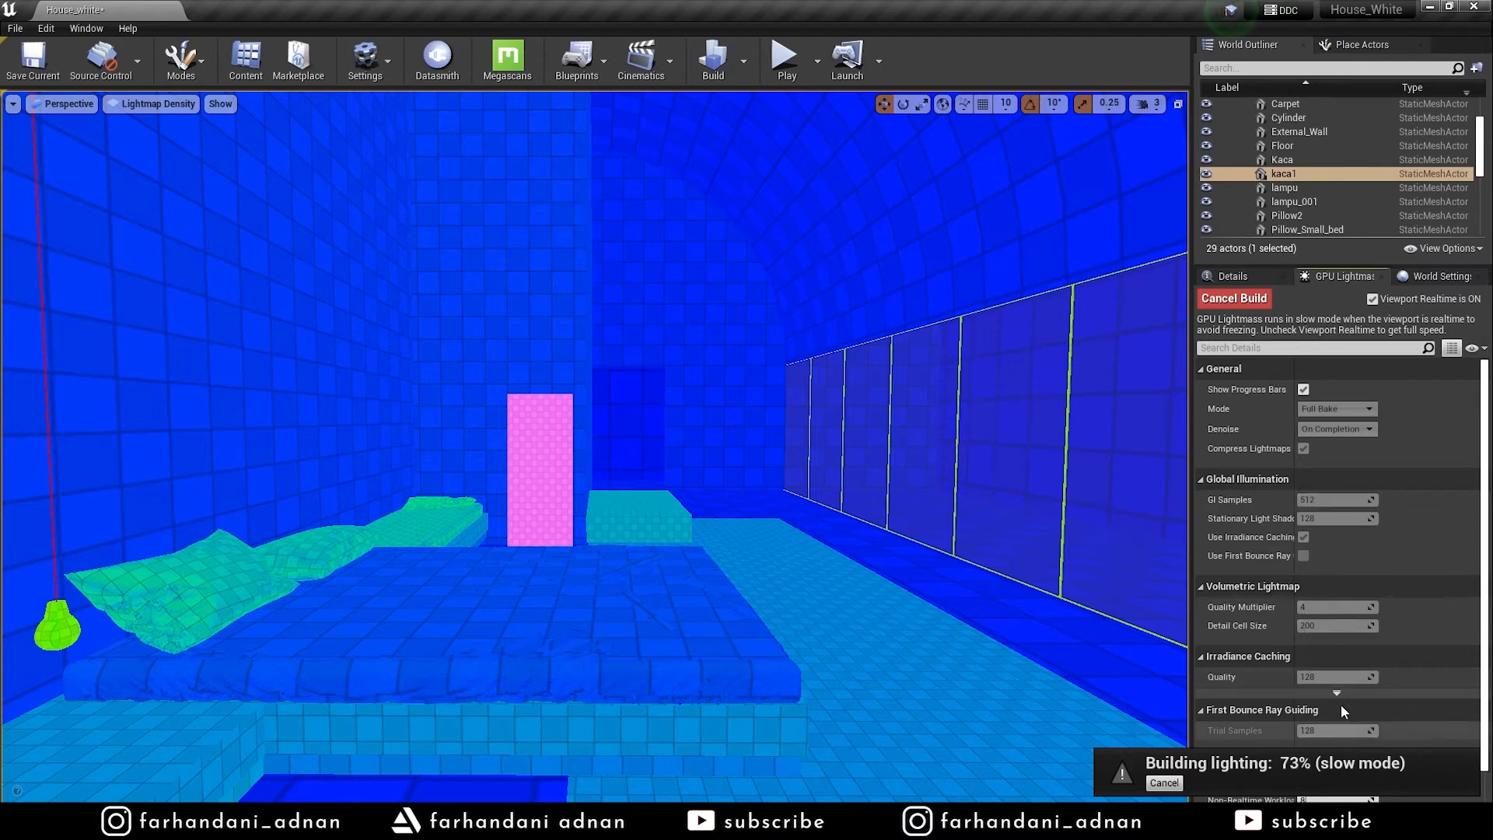
pyautogui.click(1372, 300)
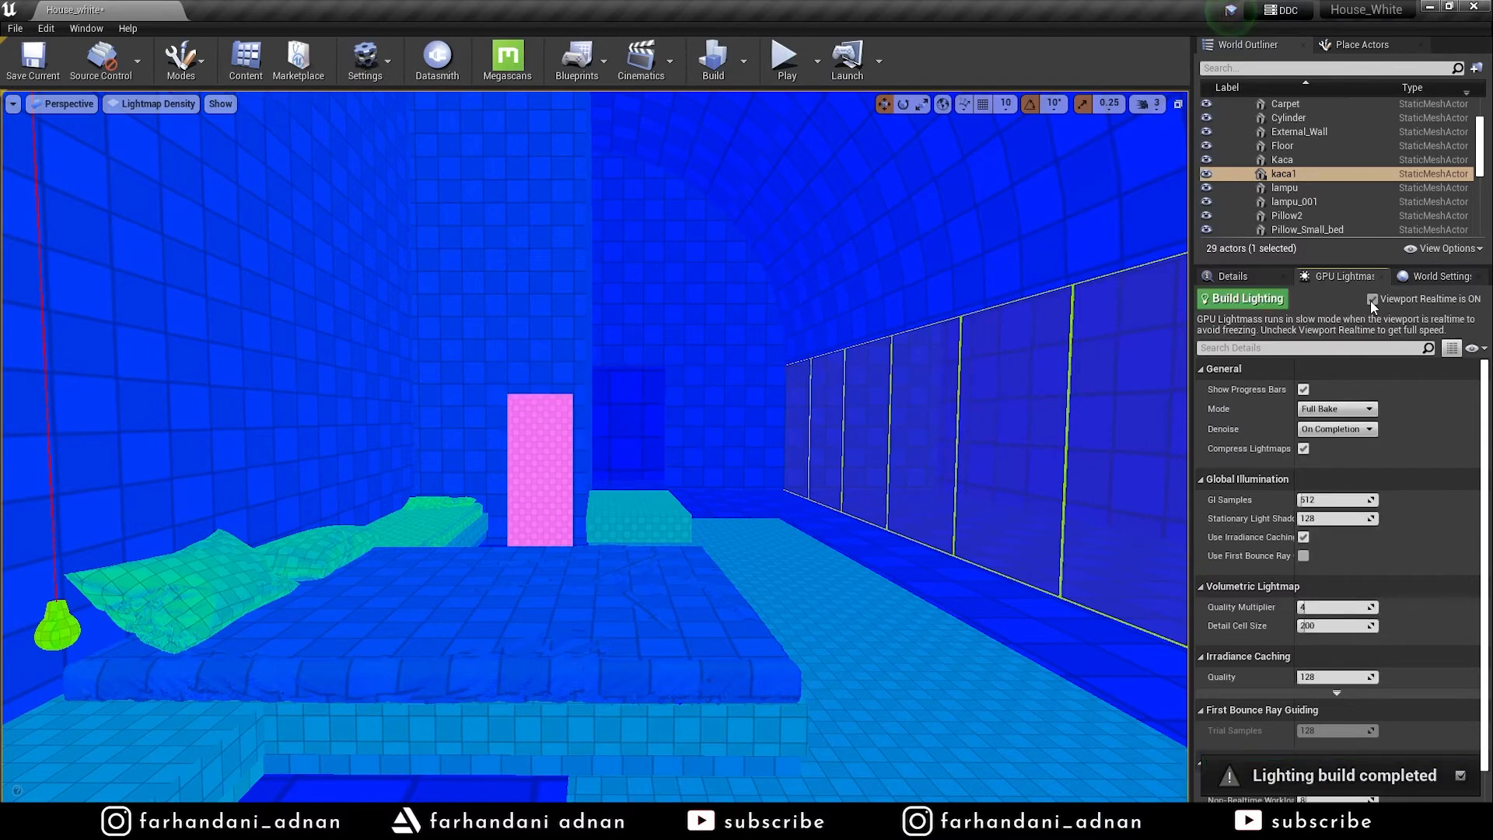
pyautogui.click(1372, 300)
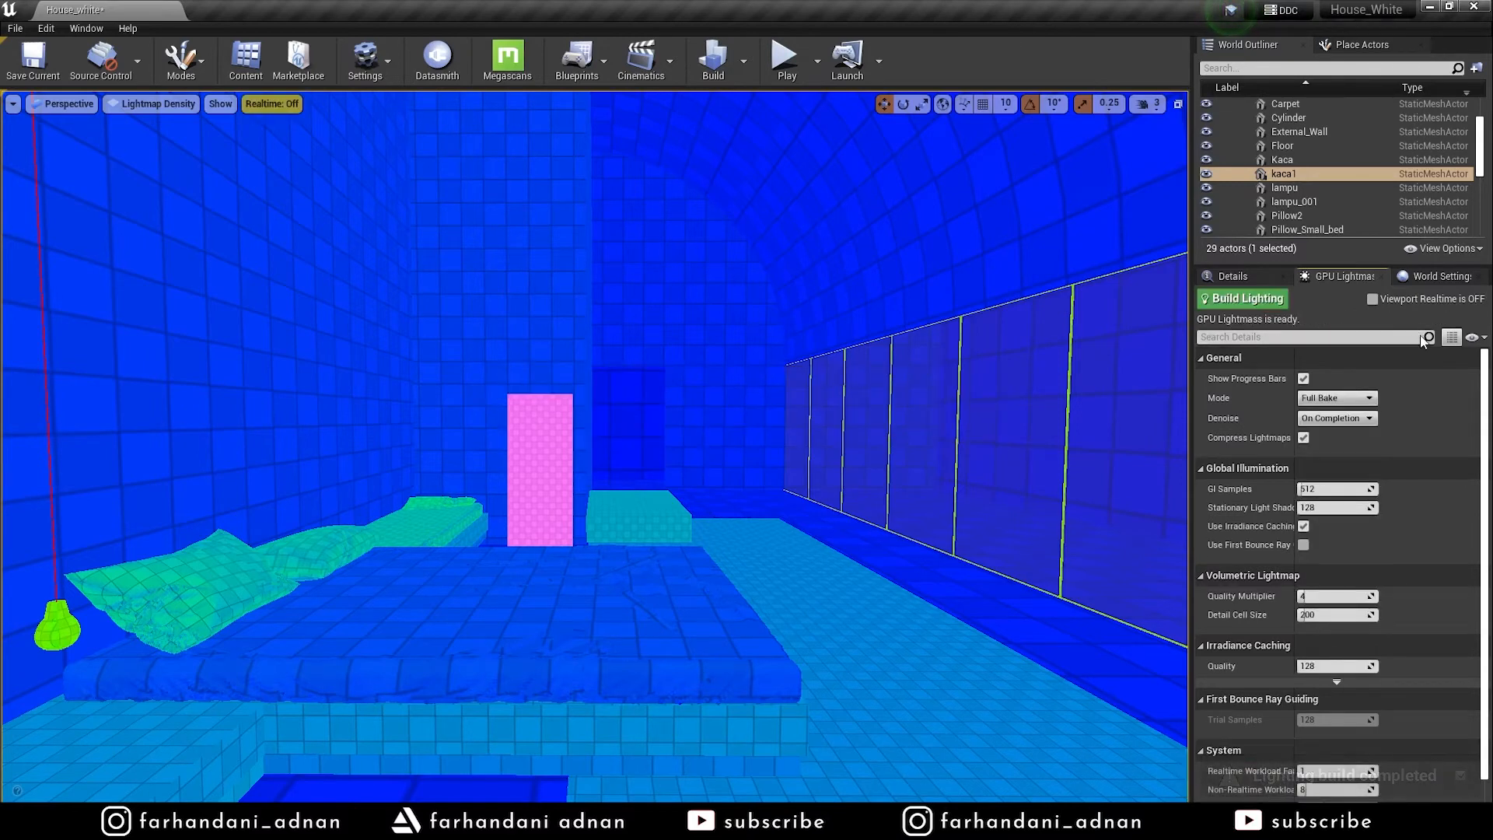
pyautogui.click(1372, 300)
# Switch the viewport from the Lightmap Density view to the Lit view mode
pyautogui.click(153, 103)
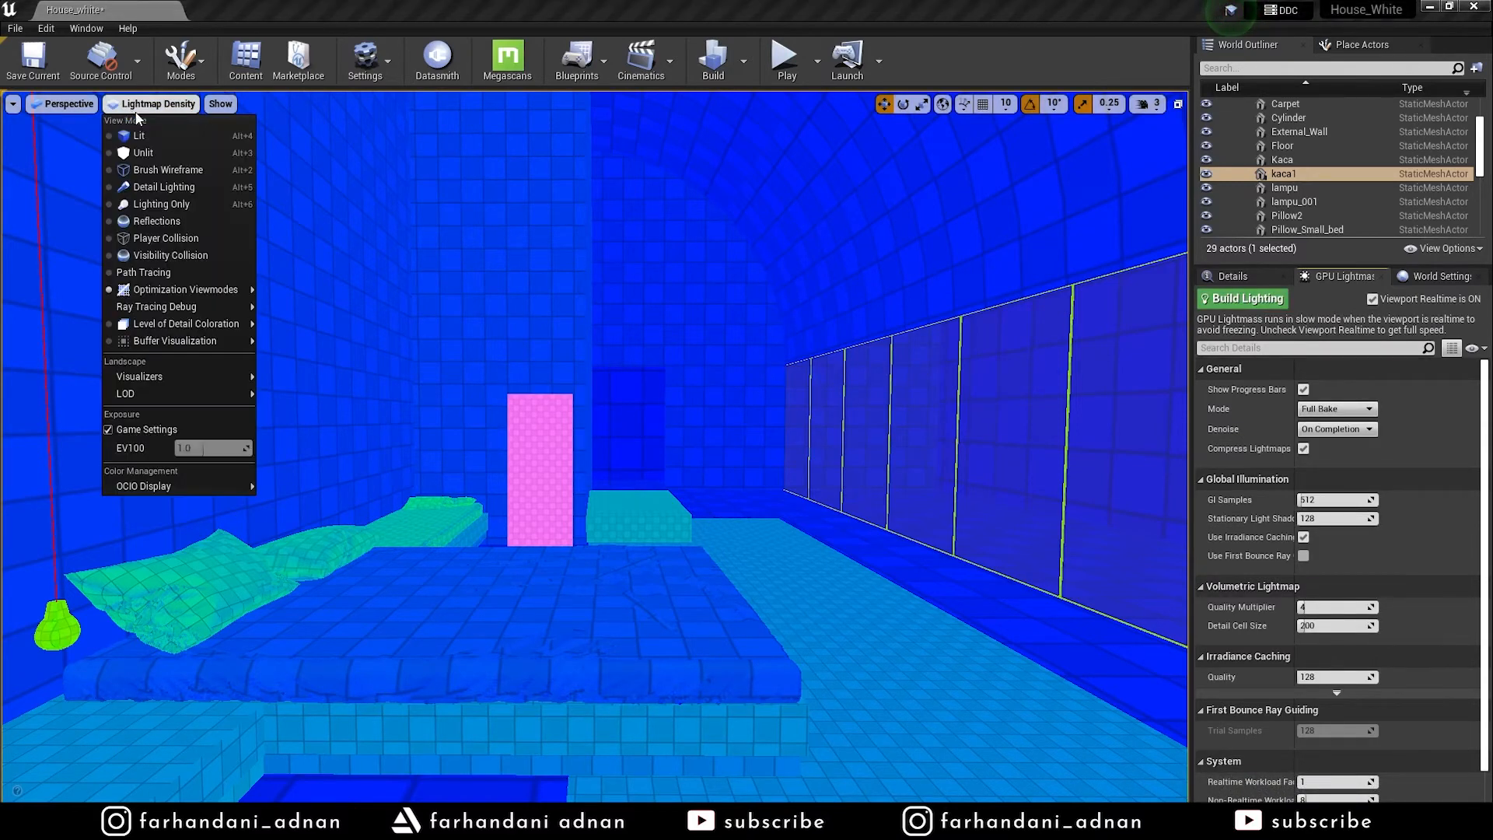
pyautogui.click(149, 140)
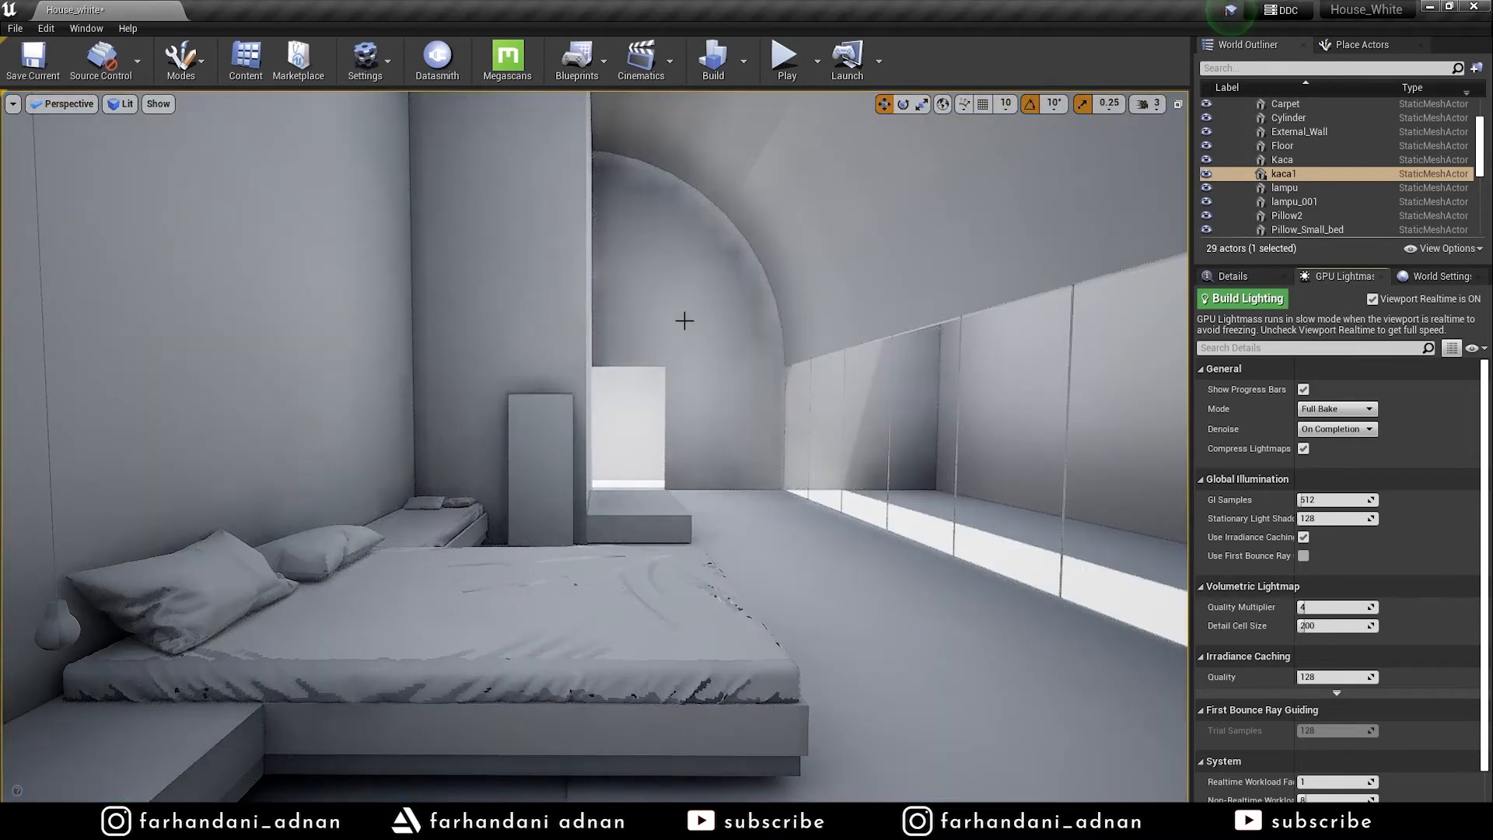
# Examine the baked lighting and shadows on the room's walls, arch, bed and windows
pyautogui.press('s')
pyautogui.moveTo(595, 447); pyautogui.dragTo(397, 457, button='right')
pyautogui.press('s')
pyautogui.press('w')
pyautogui.press('s')
pyautogui.press('s')
pyautogui.press('d')
pyautogui.moveTo(679, 176); pyautogui.dragTo(679, 176, button='right')
pyautogui.press('w')
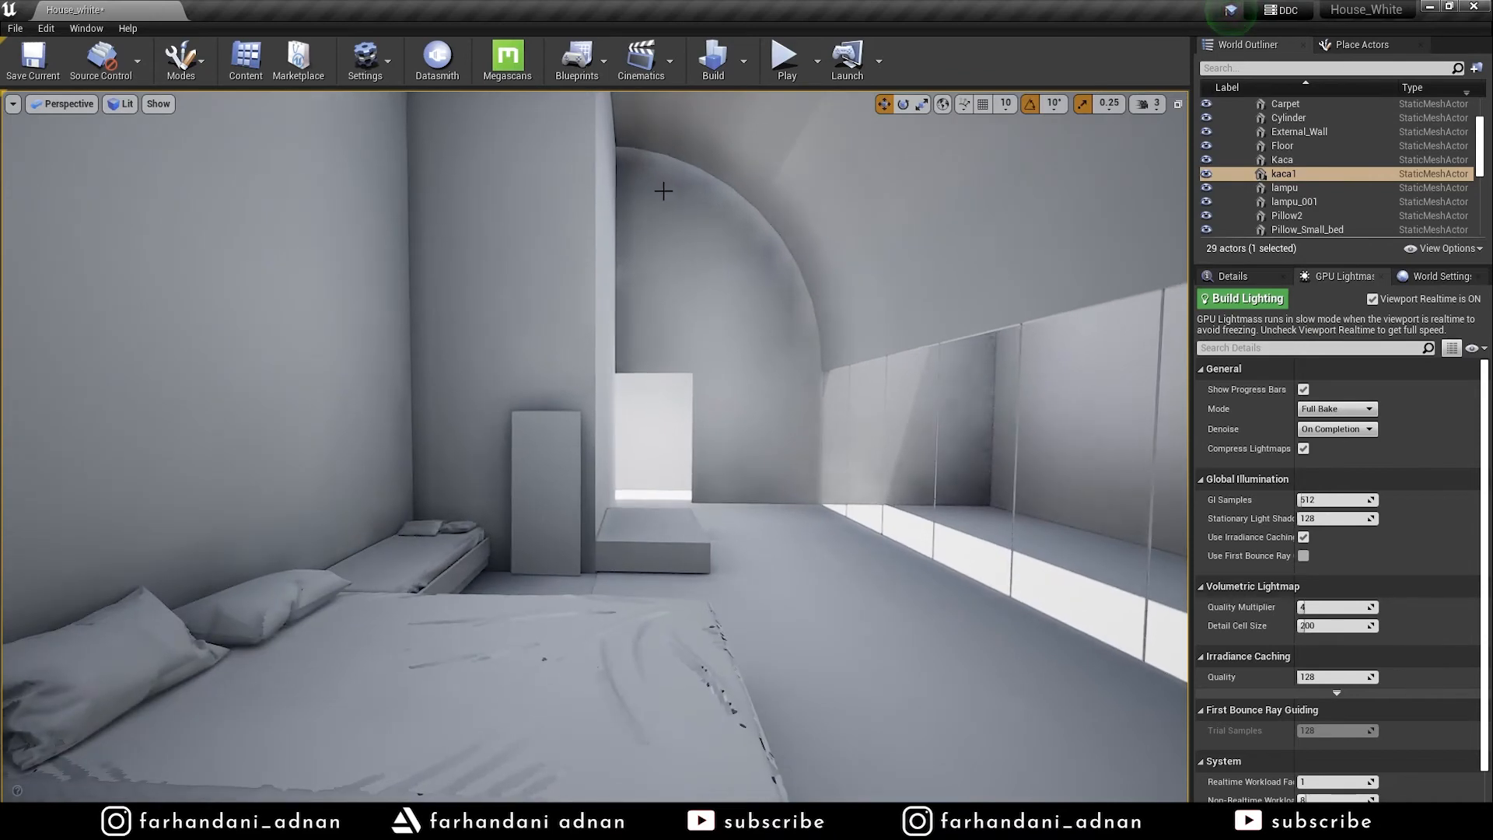
pyautogui.press('s')
pyautogui.moveTo(658, 413); pyautogui.dragTo(657, 413, button='right')
pyautogui.press('w')
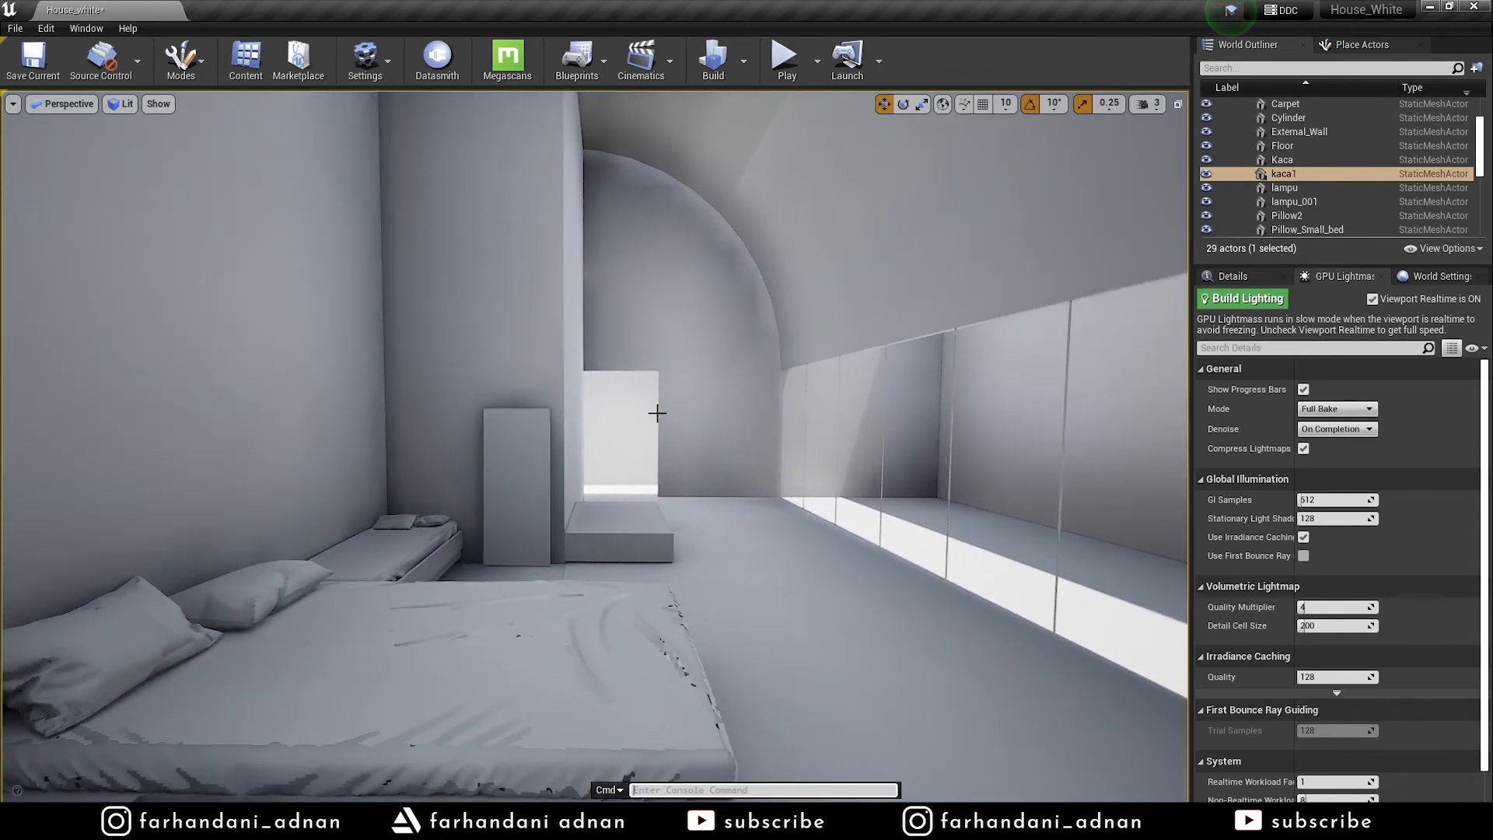
# Run the console command r.RayTracing.ForceAllRayTracingEffects with value 1 to force all ray tracing effects on
pyautogui.write('r.rayt')
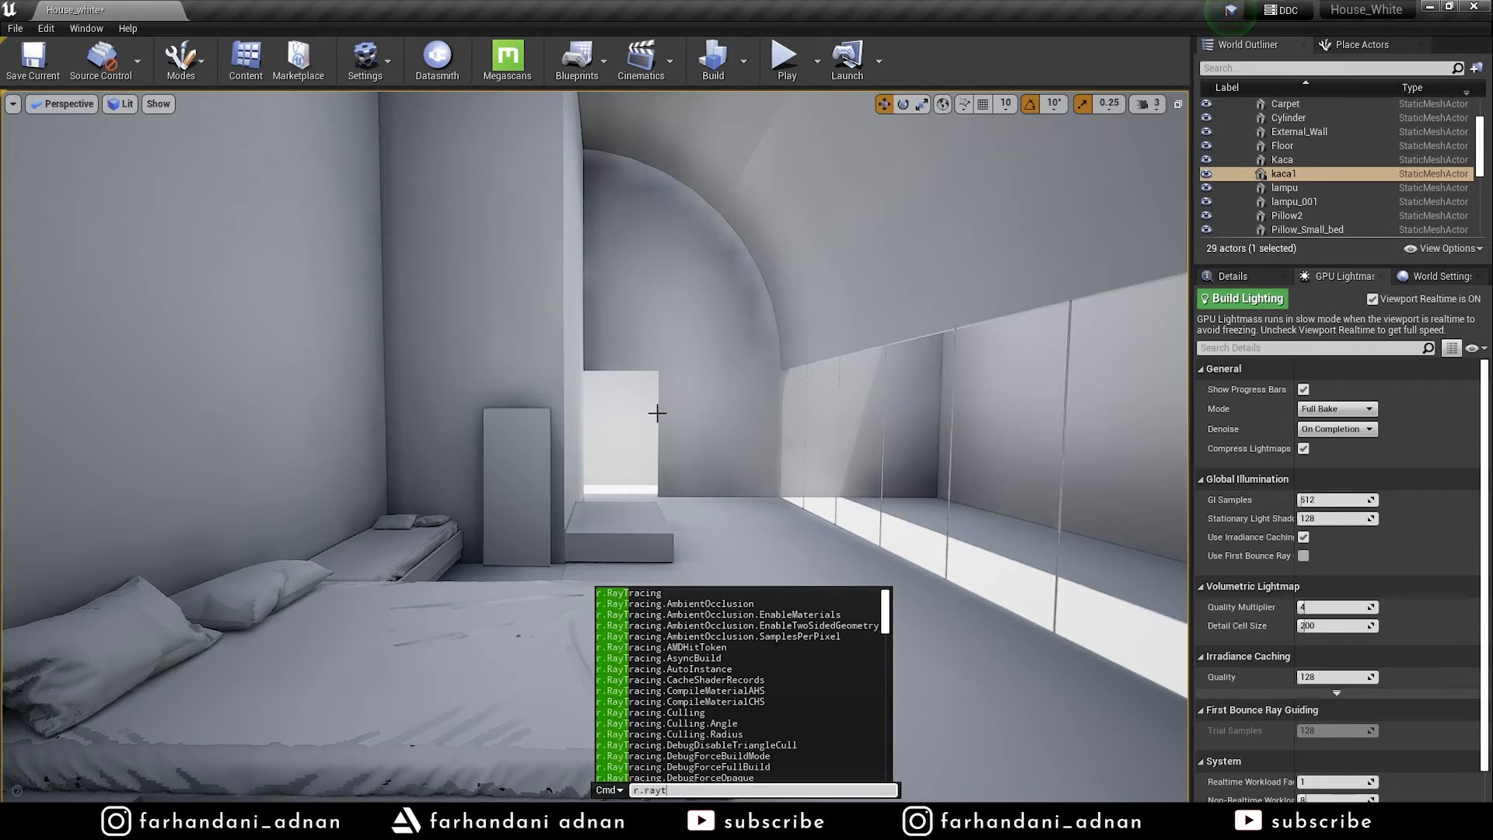
pyautogui.write('racing.f')
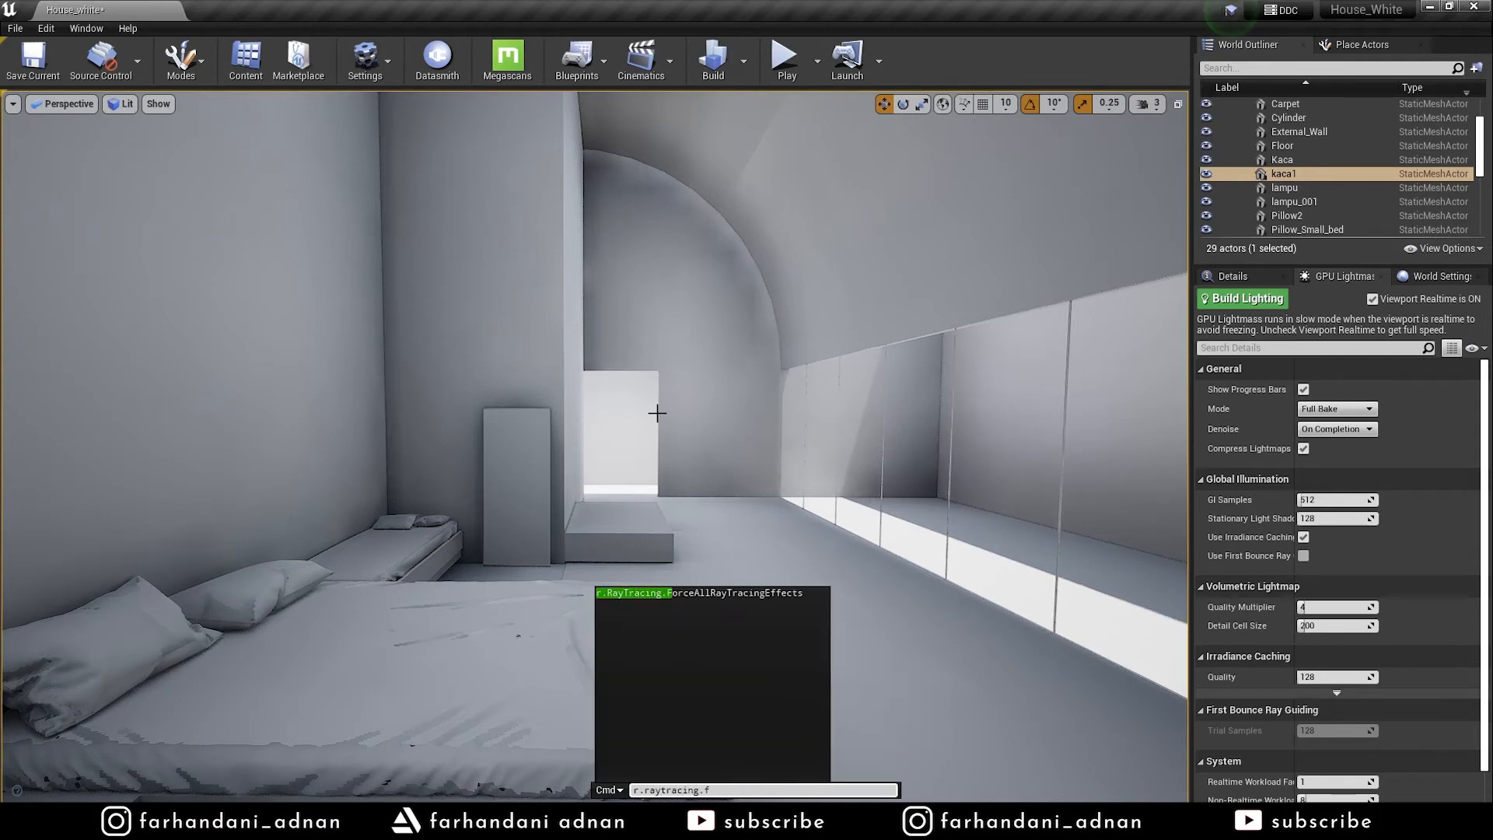
pyautogui.press('Tab')
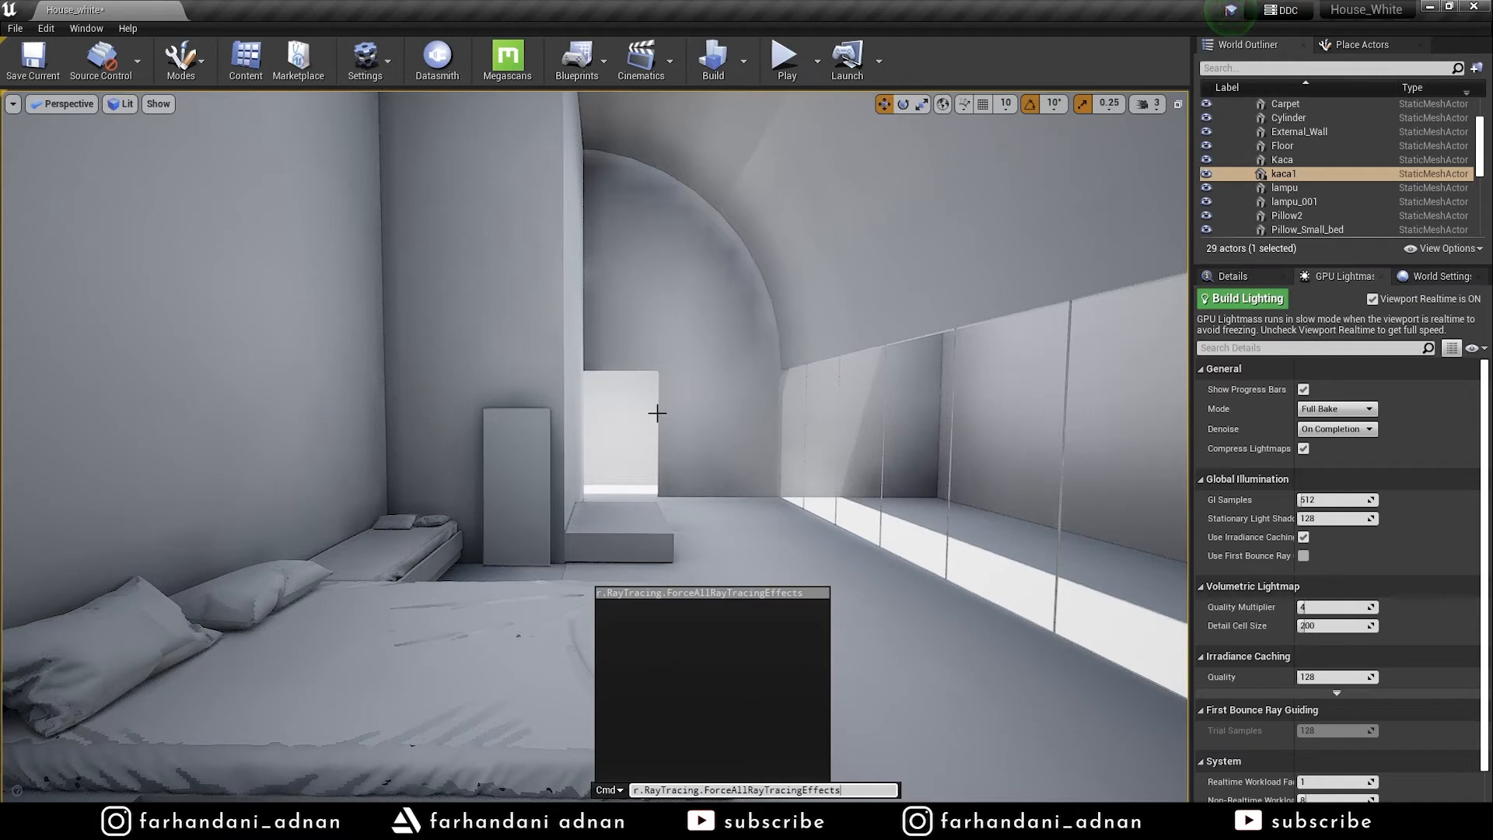
pyautogui.write('1')
pyautogui.press('Return')
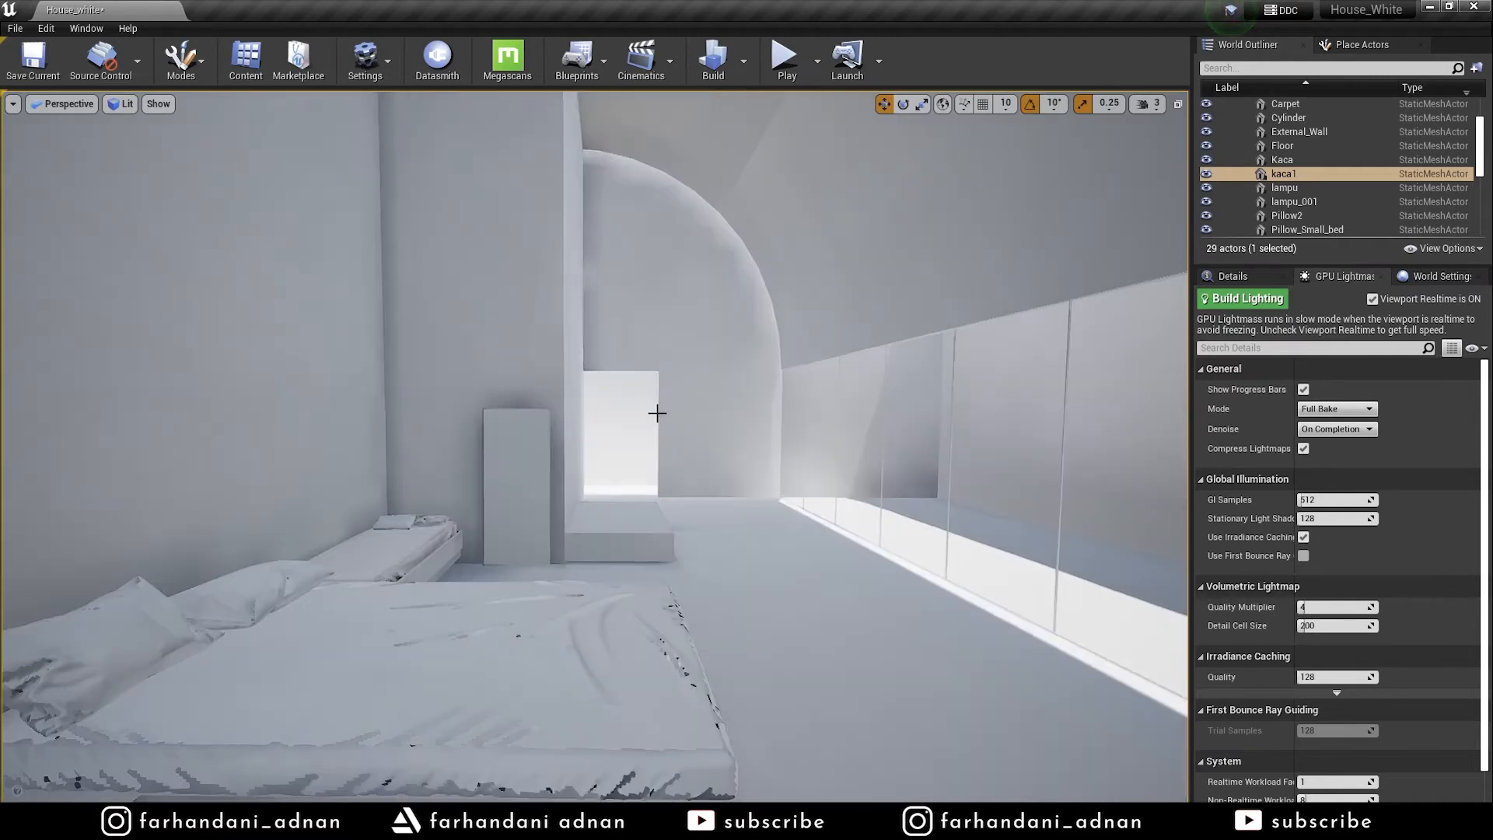
# Examine the bed's surface and the surrounding room from several angles with the ray tracing effects on
pyautogui.press('s')
pyautogui.moveTo(657, 413); pyautogui.dragTo(513, 497, button='right')
pyautogui.press('w')
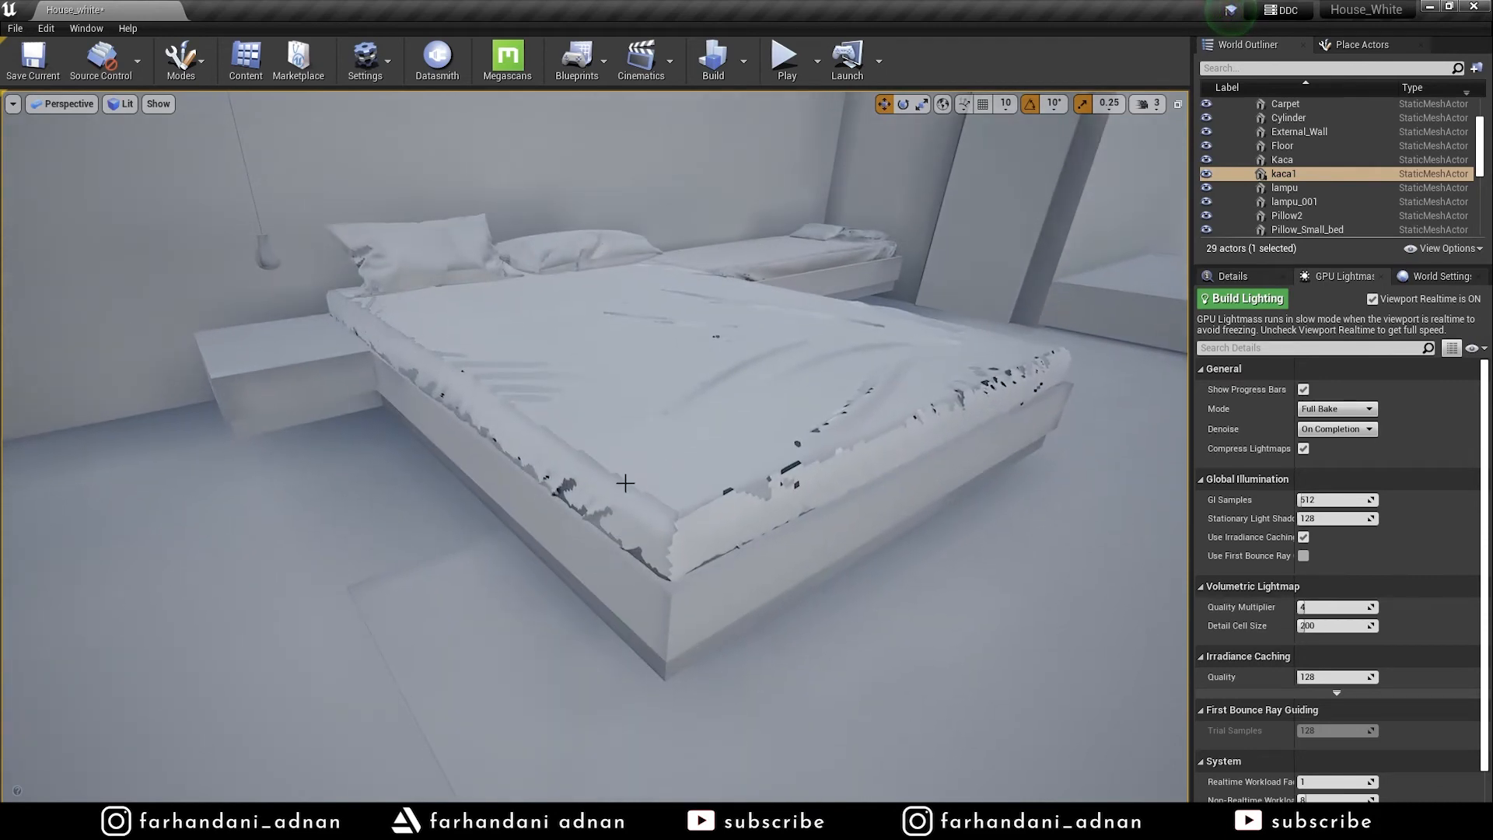
pyautogui.moveTo(514, 498); pyautogui.dragTo(476, 167, button='right')
pyautogui.press('a')
pyautogui.press('s')
pyautogui.moveTo(476, 412); pyautogui.dragTo(124, 538, button='right')
pyautogui.press('w')
pyautogui.scroll(4, 665, 489)
pyautogui.press('s')
pyautogui.press('s')
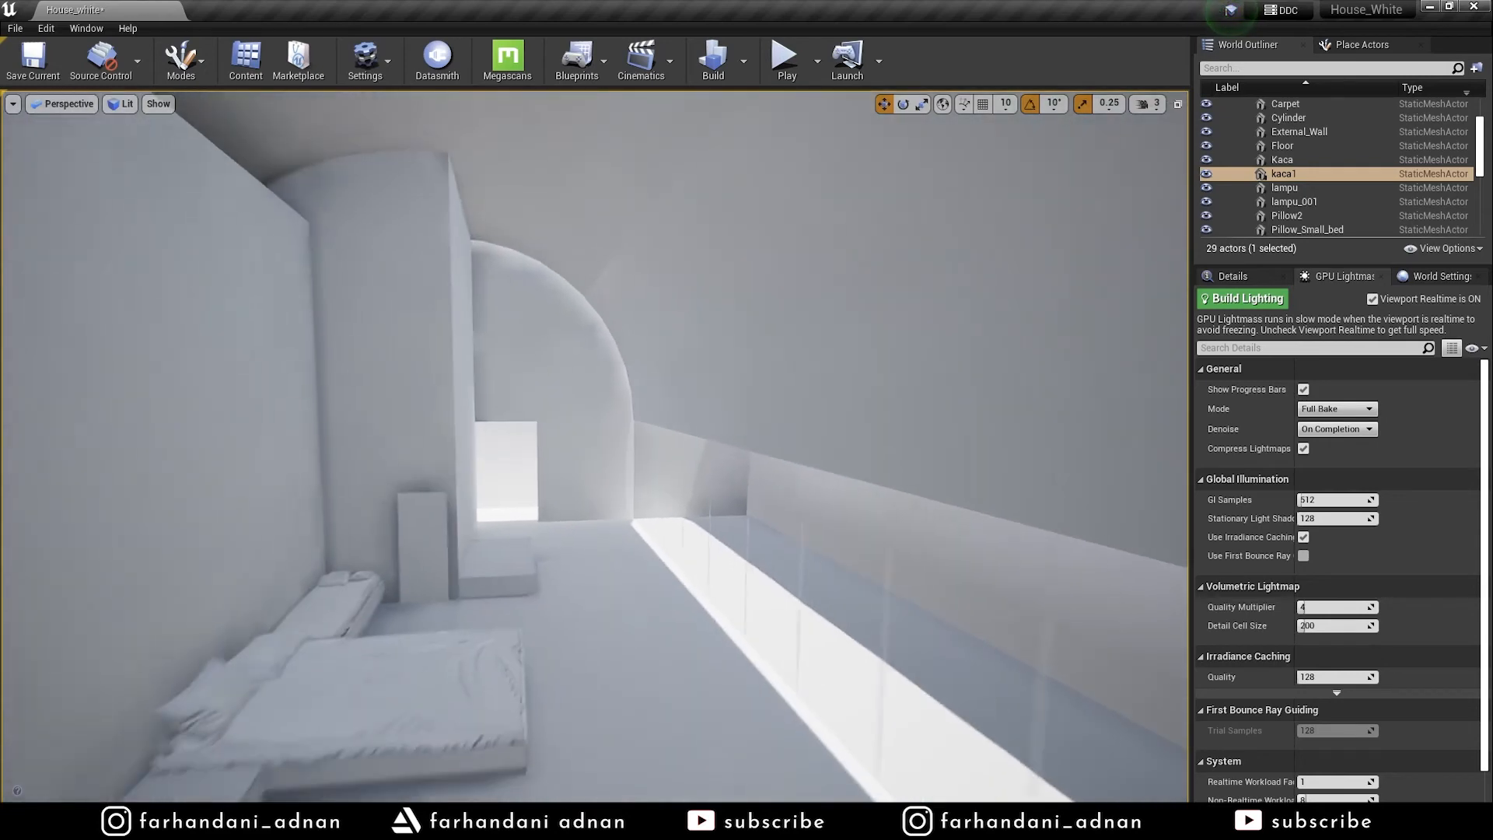
# Examine the light along the glass panels and in the outer corridor beside the bedroom
pyautogui.press('d')
pyautogui.press('q')
pyautogui.press('d')
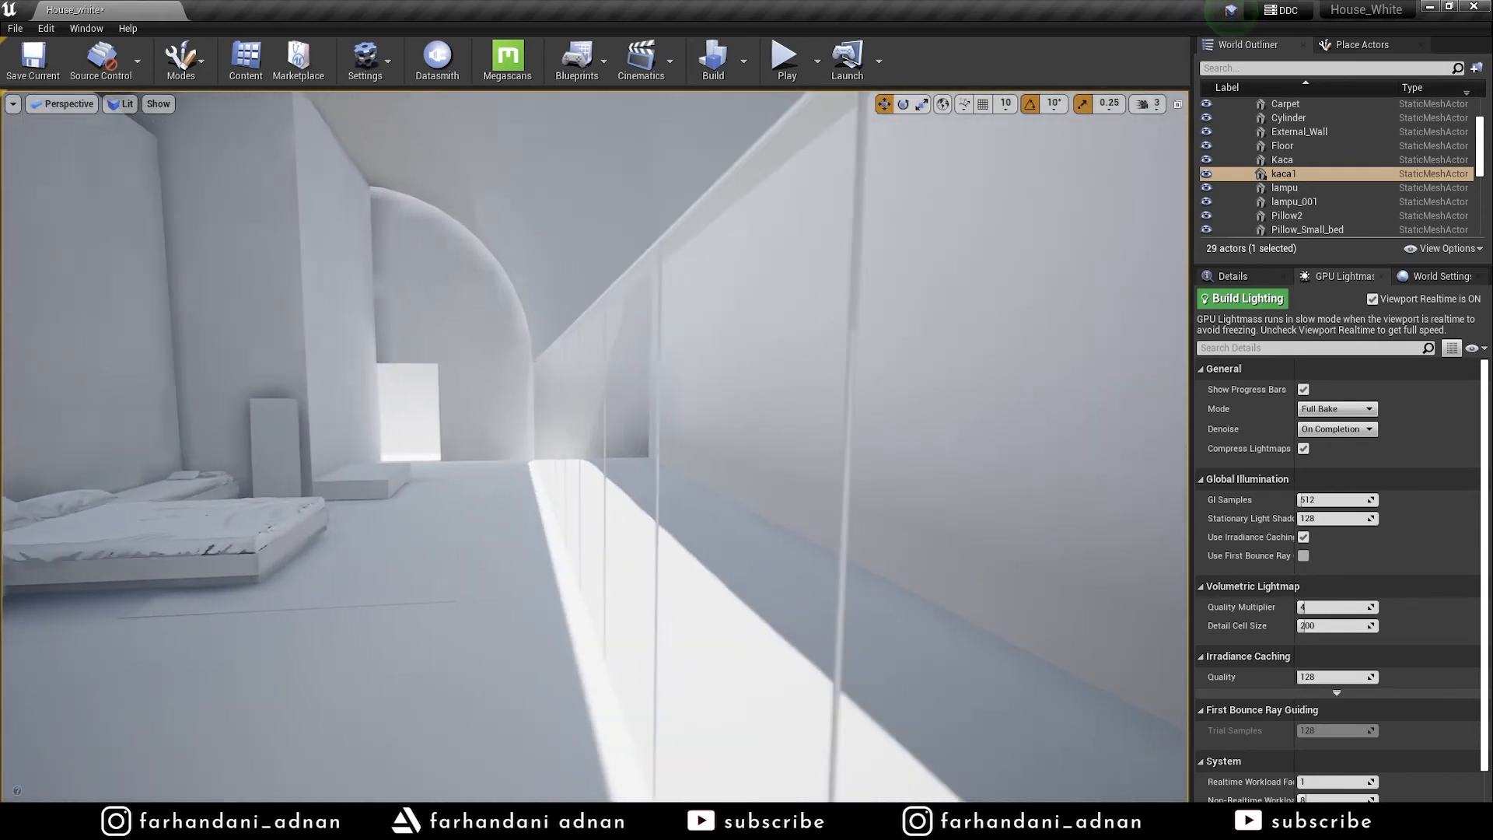
pyautogui.press('d')
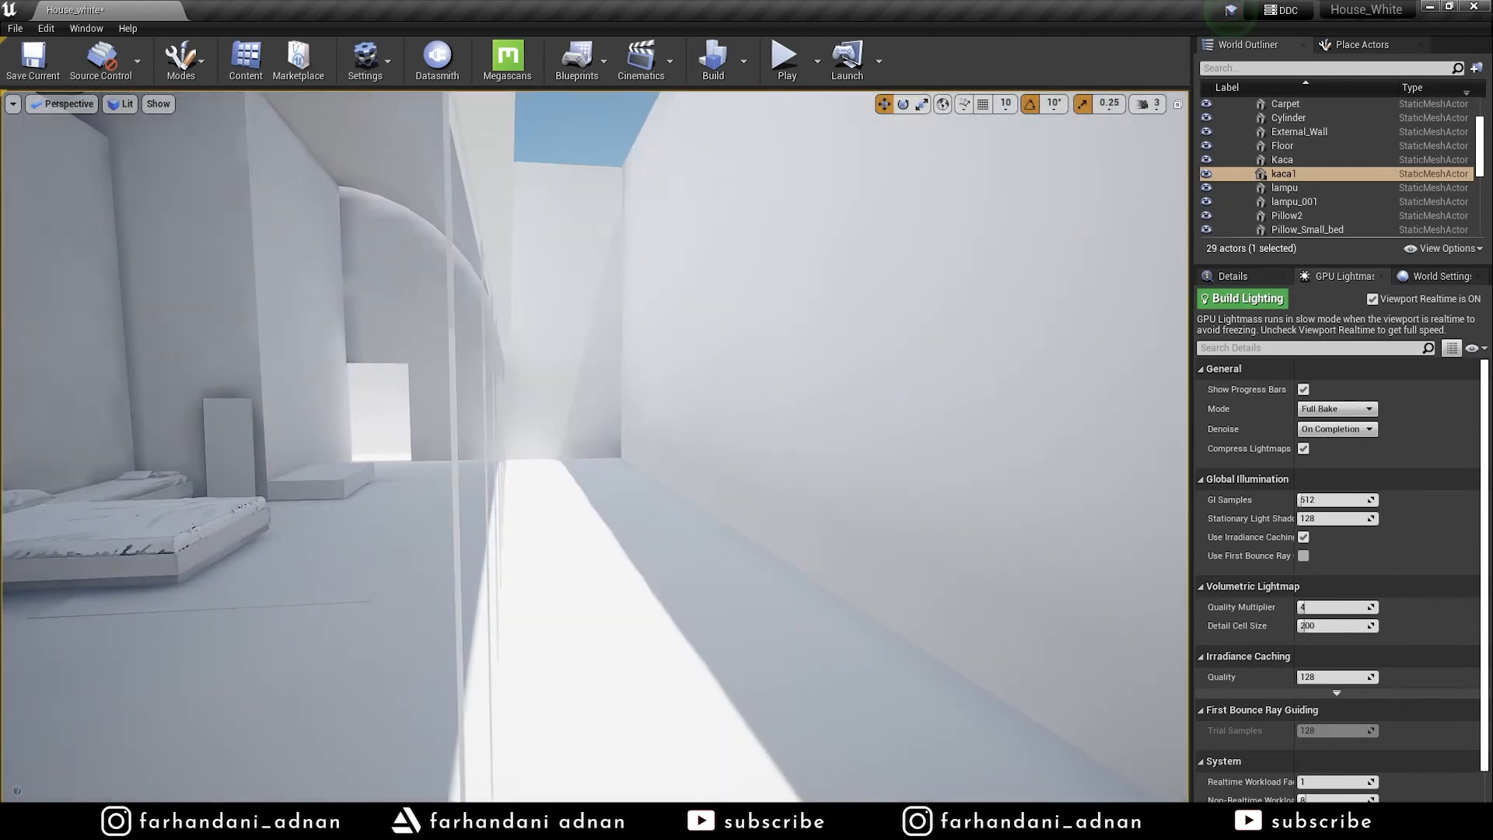
pyautogui.press('a')
pyautogui.press('w')
pyautogui.moveTo(125, 538); pyautogui.dragTo(710, 421, button='right')
pyautogui.press('s')
pyautogui.press('w')
pyautogui.press('s')
pyautogui.moveTo(626, 370); pyautogui.dragTo(280, 385, button='right')
# Go back to the bed and select the large bed cover, the small bed cover and the pillows one after another
pyautogui.moveTo(360, 337); pyautogui.dragTo(447, 517, button='right')
pyautogui.press('w')
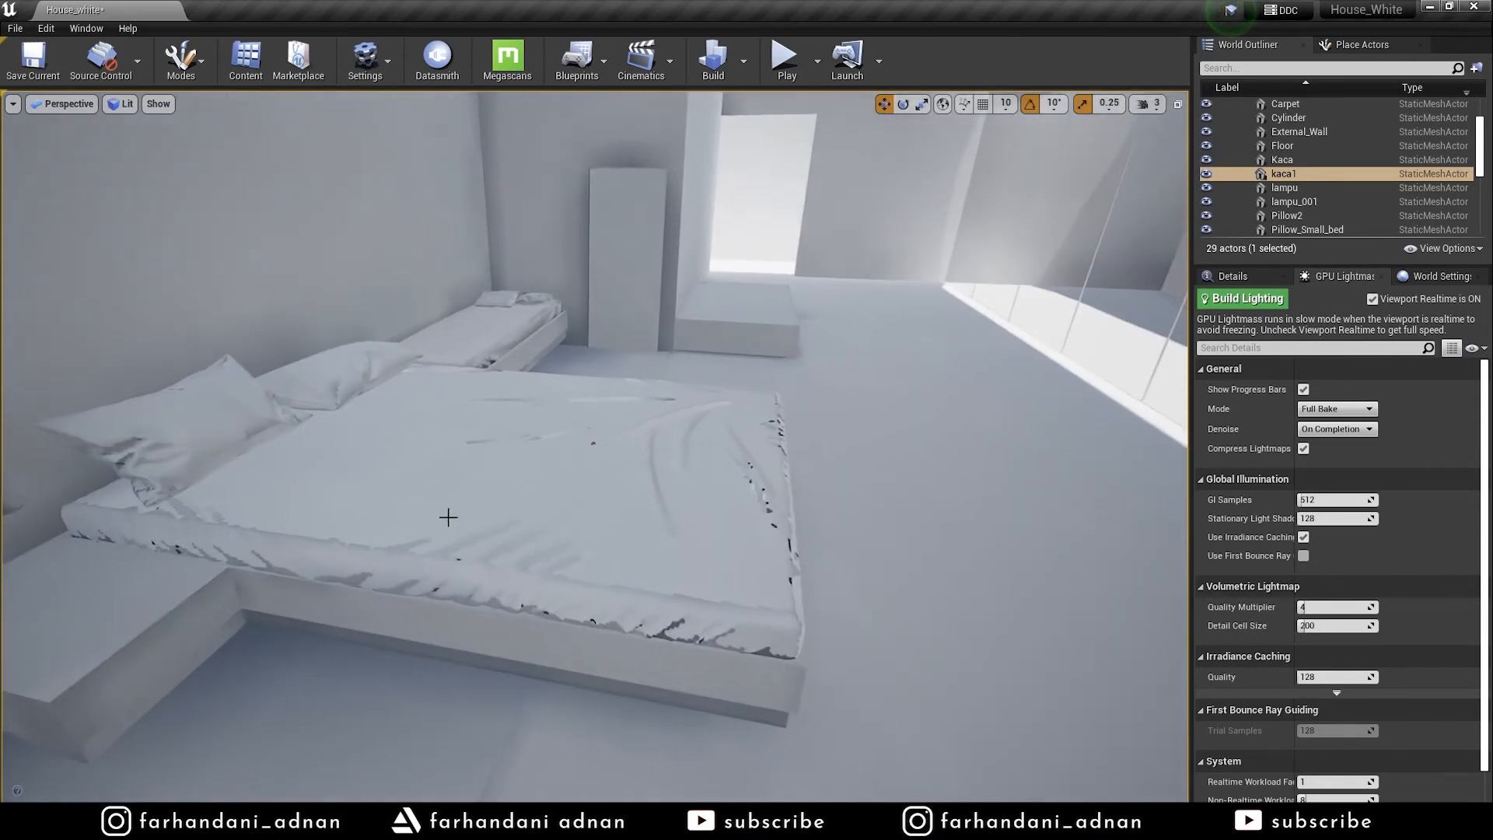
pyautogui.click(545, 519)
pyautogui.press('d')
pyautogui.moveTo(790, 410); pyautogui.dragTo(681, 413, button='right')
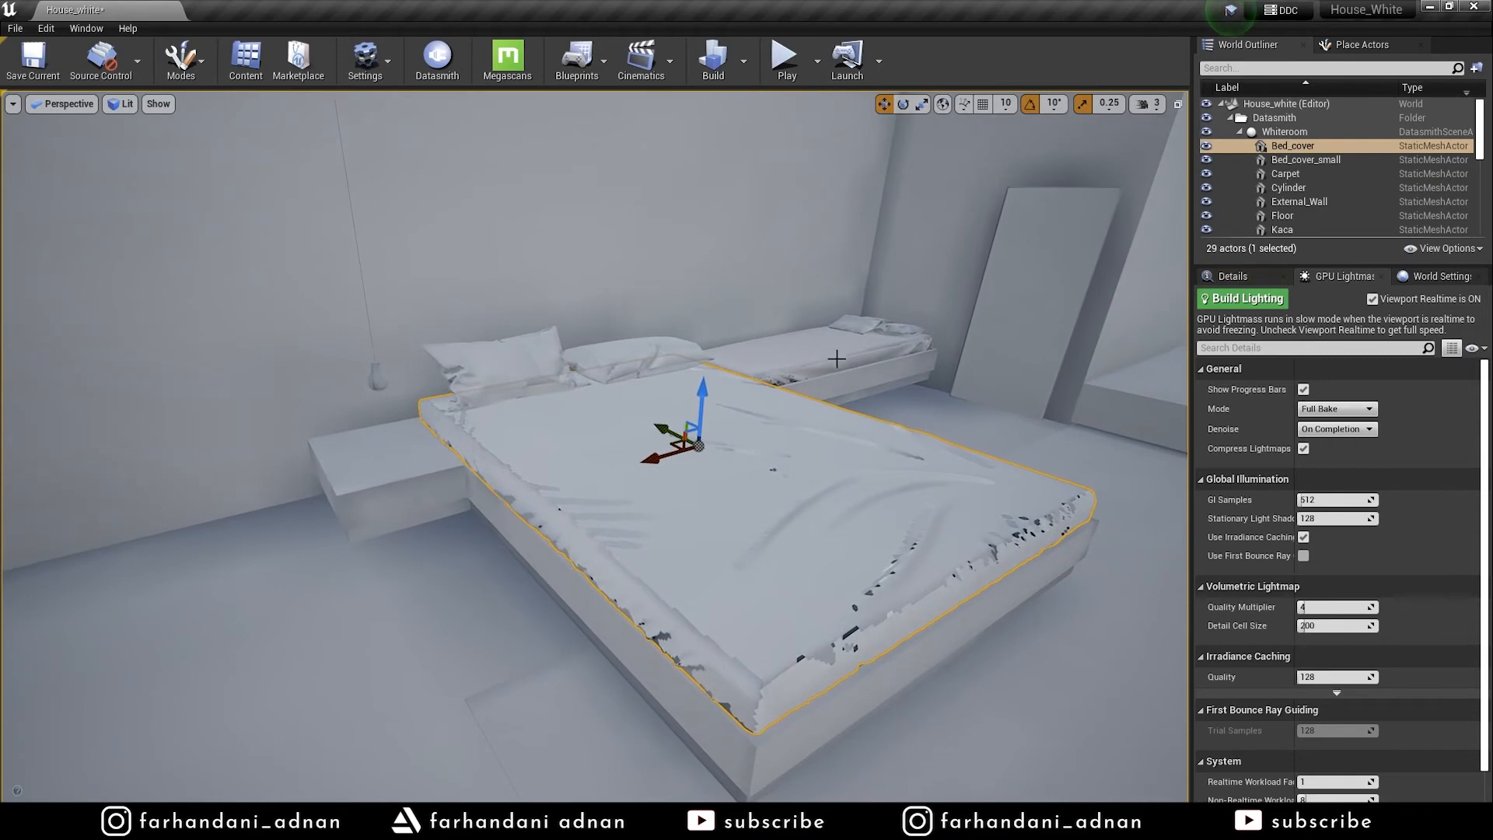
pyautogui.click(840, 353)
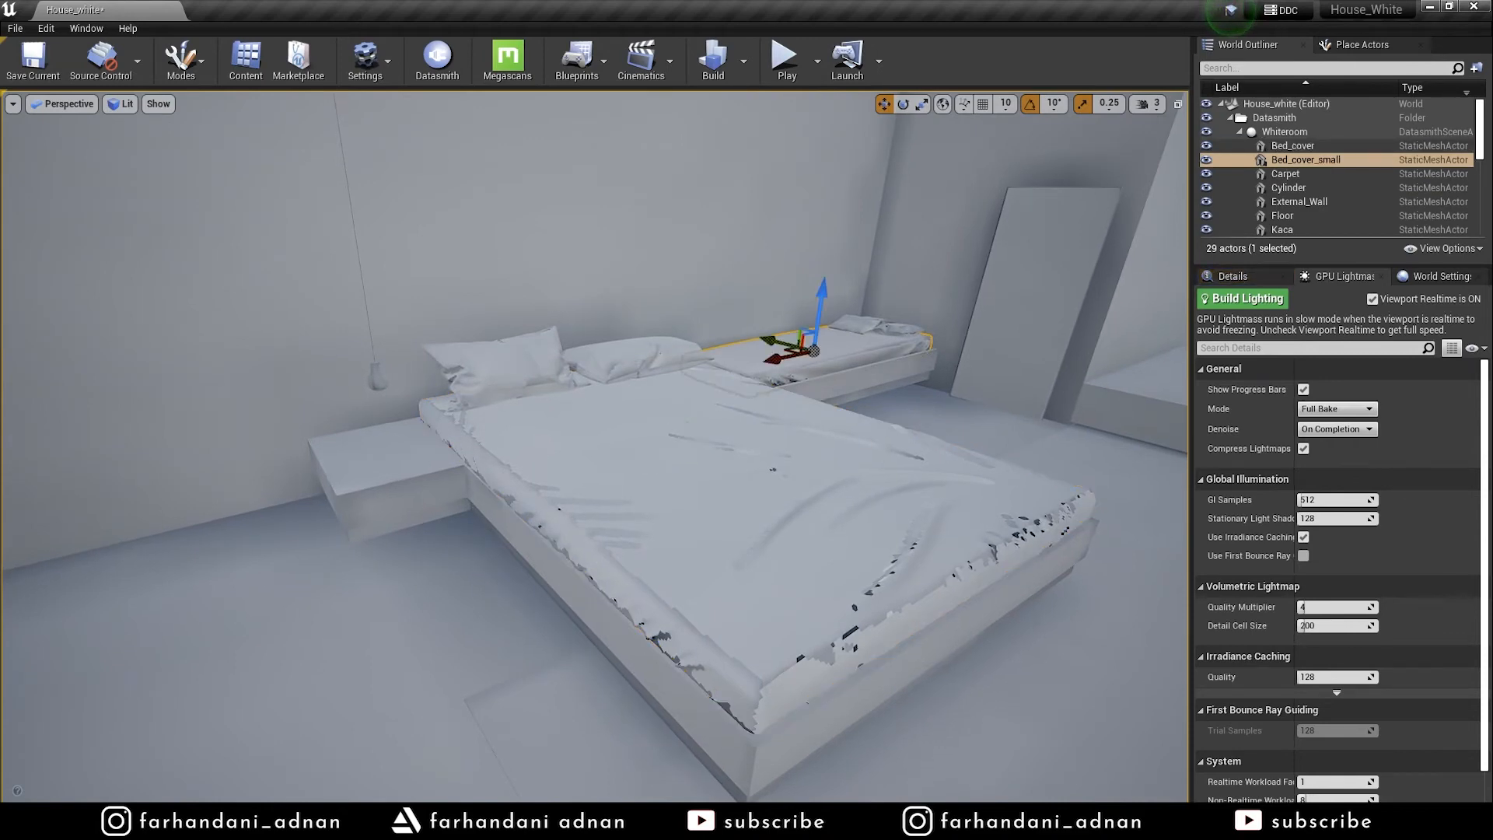
pyautogui.click(654, 359)
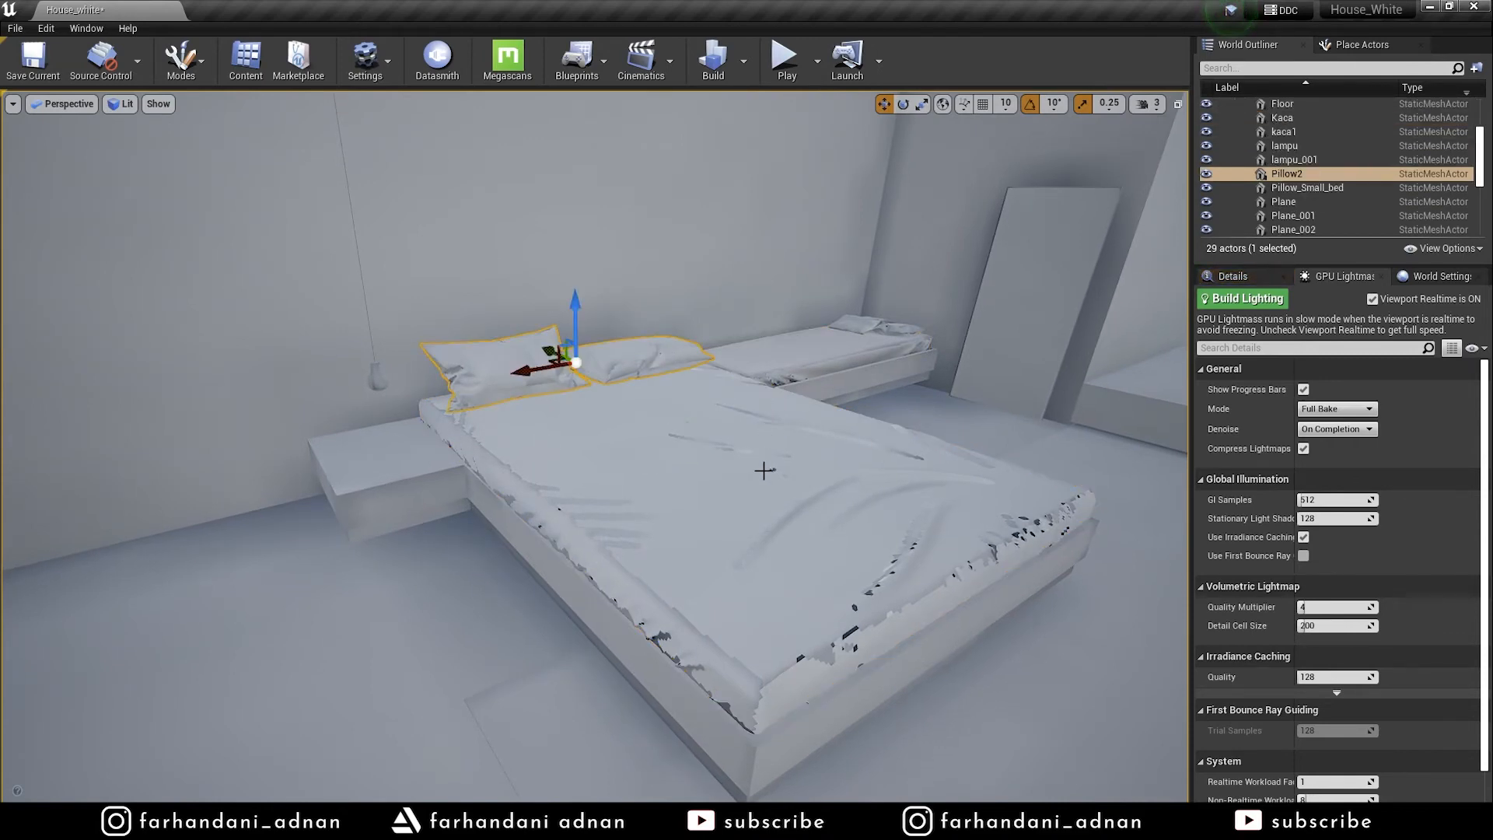
# Select the large bed cover and open its static mesh for editing, with a slightly wider area for its properties
pyautogui.press('a')
pyautogui.moveTo(682, 486); pyautogui.dragTo(825, 473, button='right')
pyautogui.moveTo(595, 447); pyautogui.dragTo(757, 453, button='right')
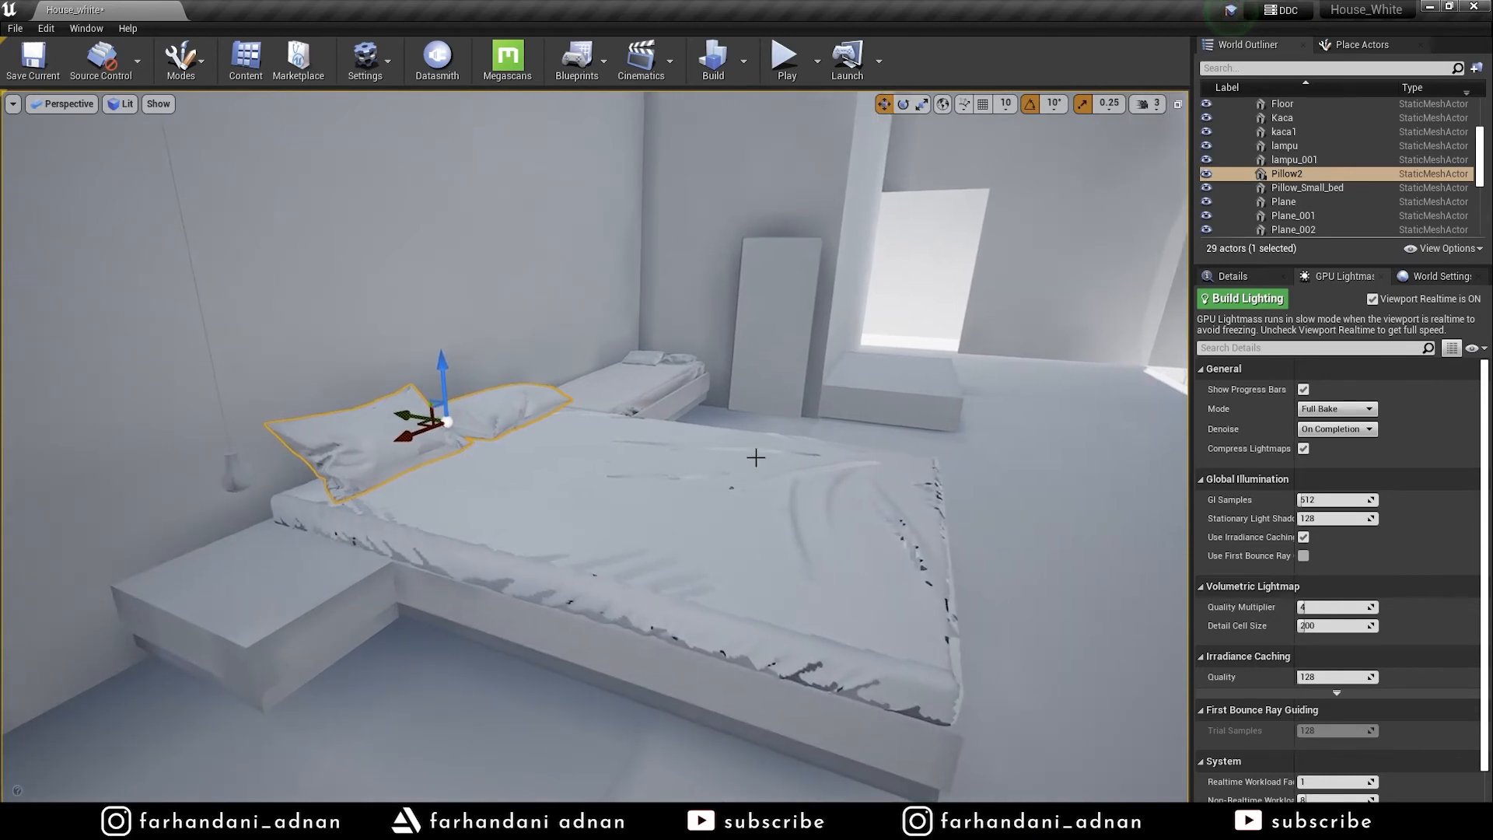
pyautogui.click(710, 493)
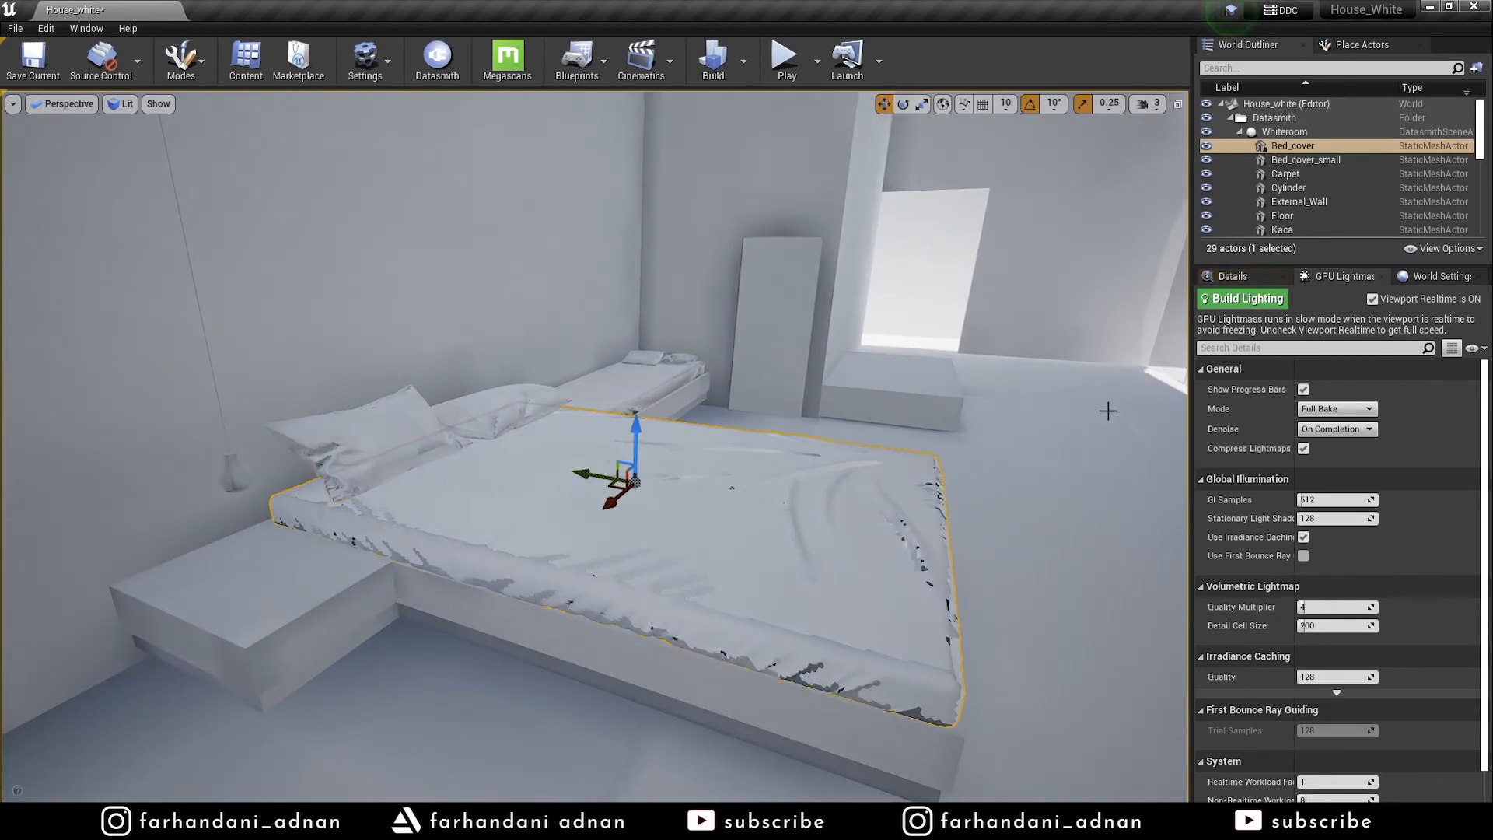
pyautogui.click(1237, 280)
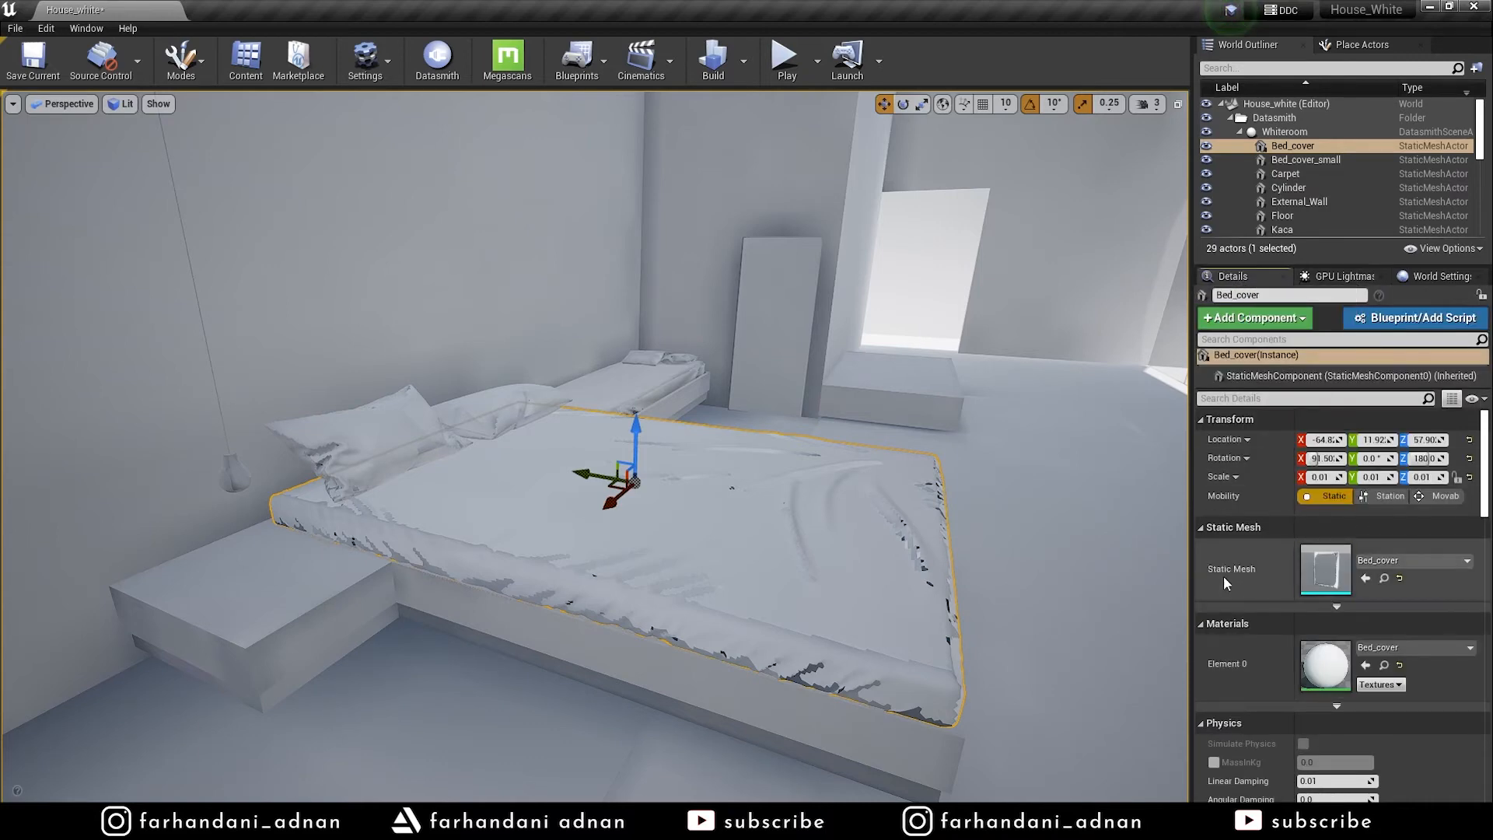
pyautogui.doubleClick(1326, 576)
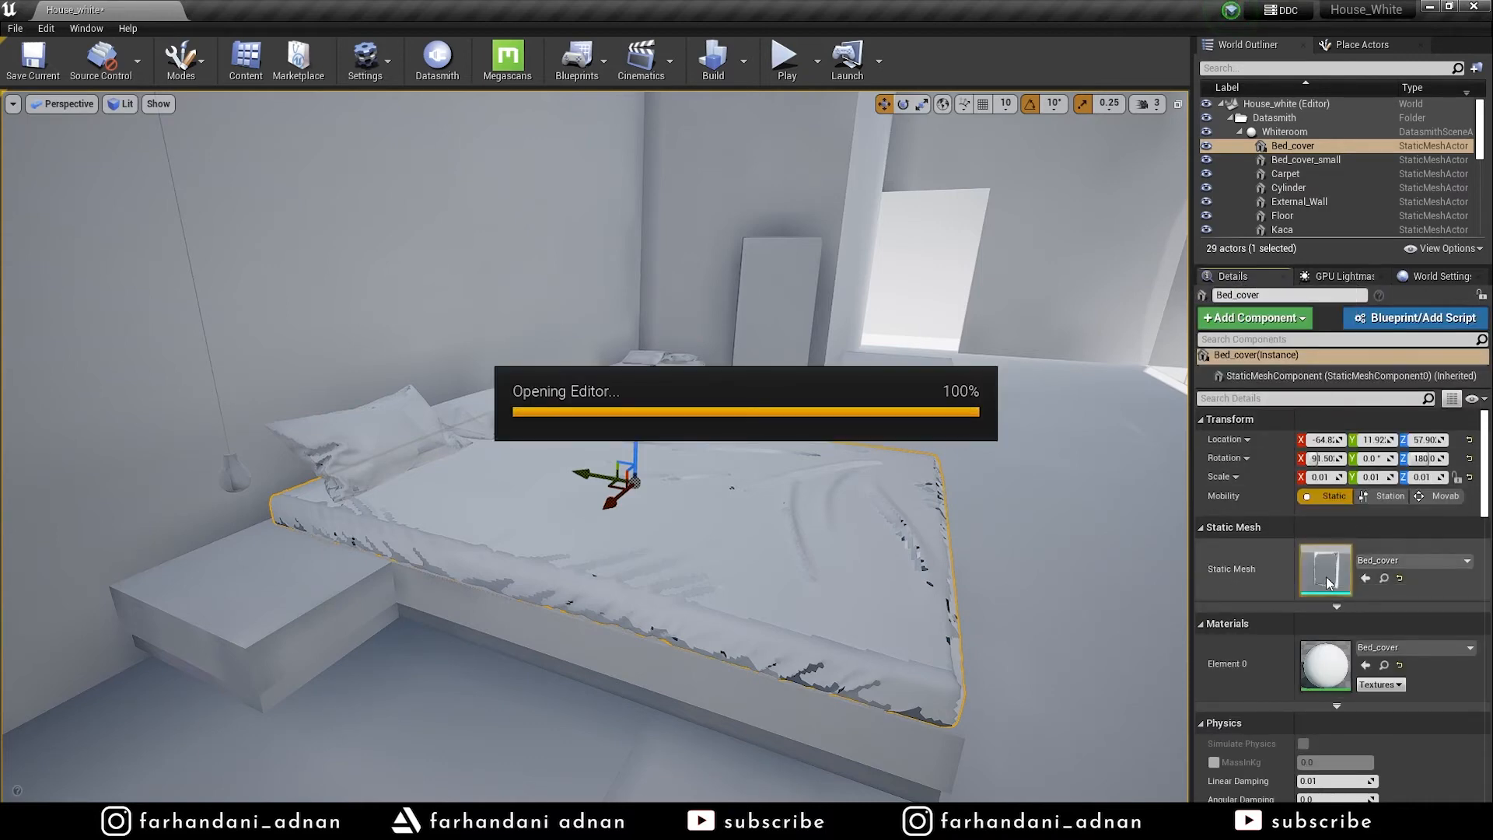
pyautogui.scroll(-3, 963, 302)
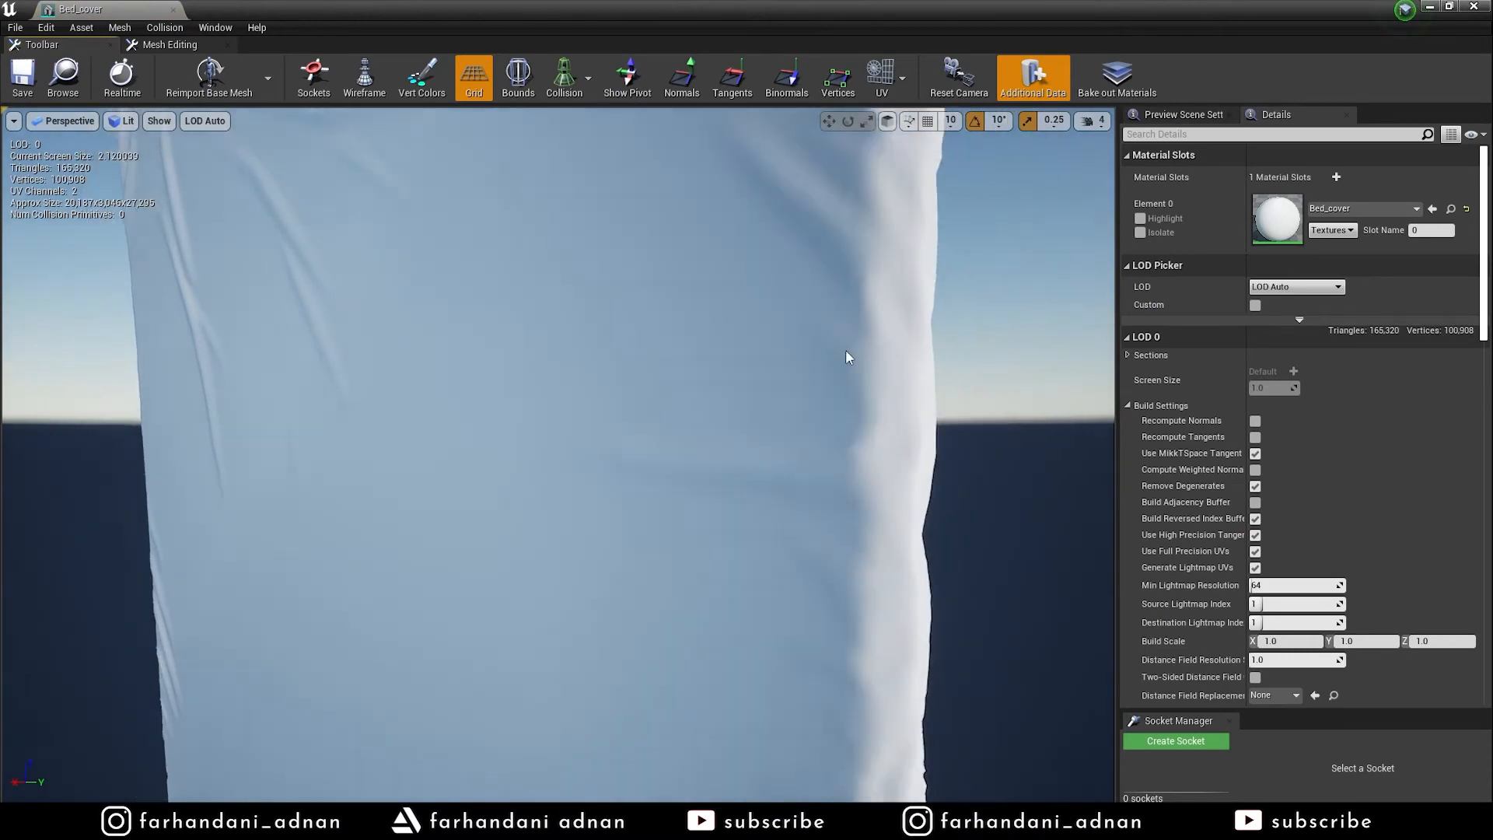
pyautogui.moveTo(937, 379)
pyautogui.mouseDown()
pyautogui.moveTo(864, 387)
pyautogui.moveTo(938, 379)
pyautogui.mouseUp()
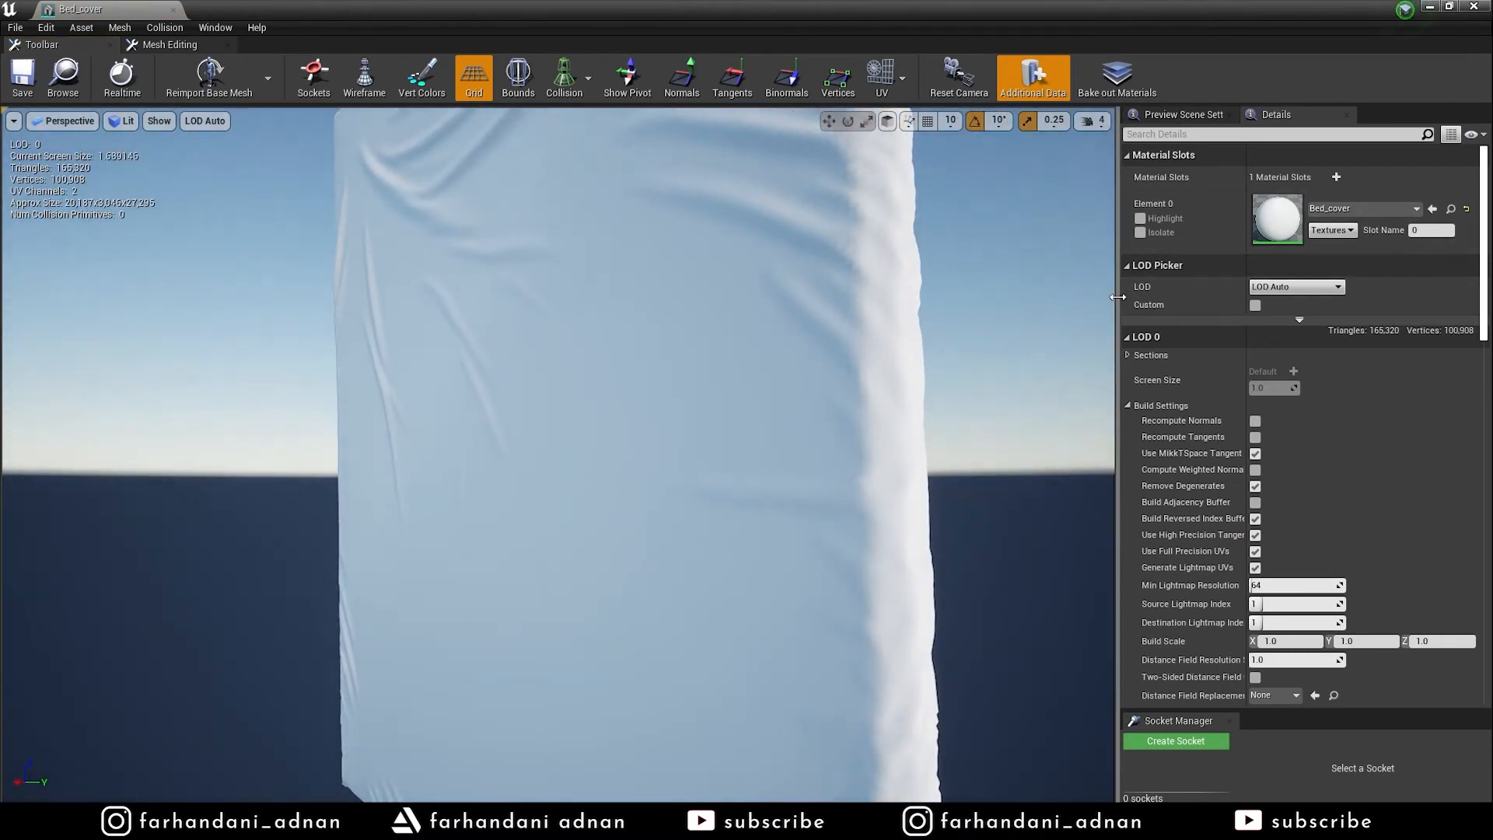
pyautogui.moveTo(1109, 300); pyautogui.dragTo(1094, 294)
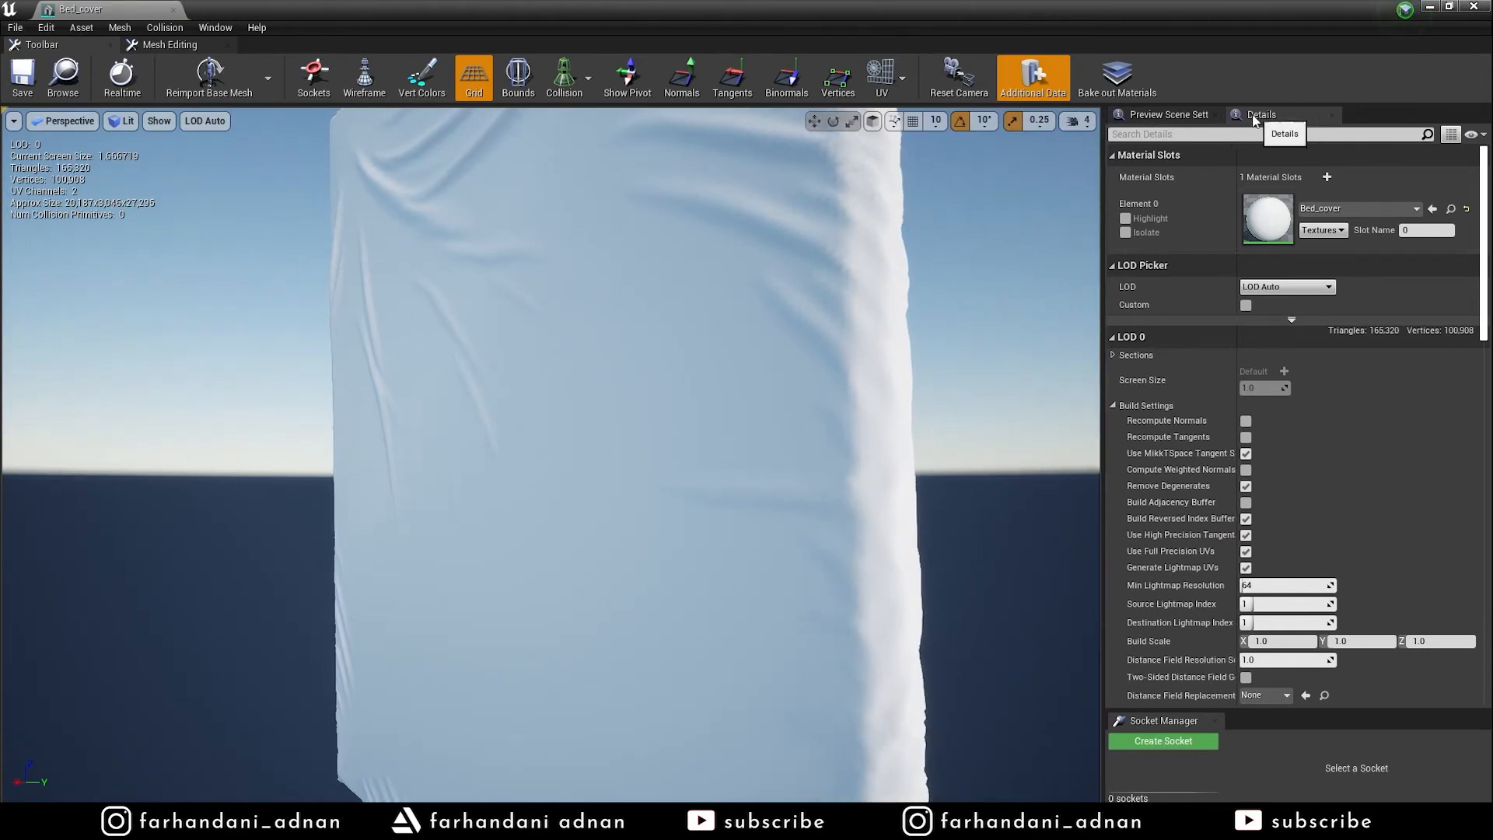
# Check the bed cover's LOD 0 build settings, and overlay UV Channel 0 followed by UV Channel 1 to compare their layouts
pyautogui.click(1113, 405)
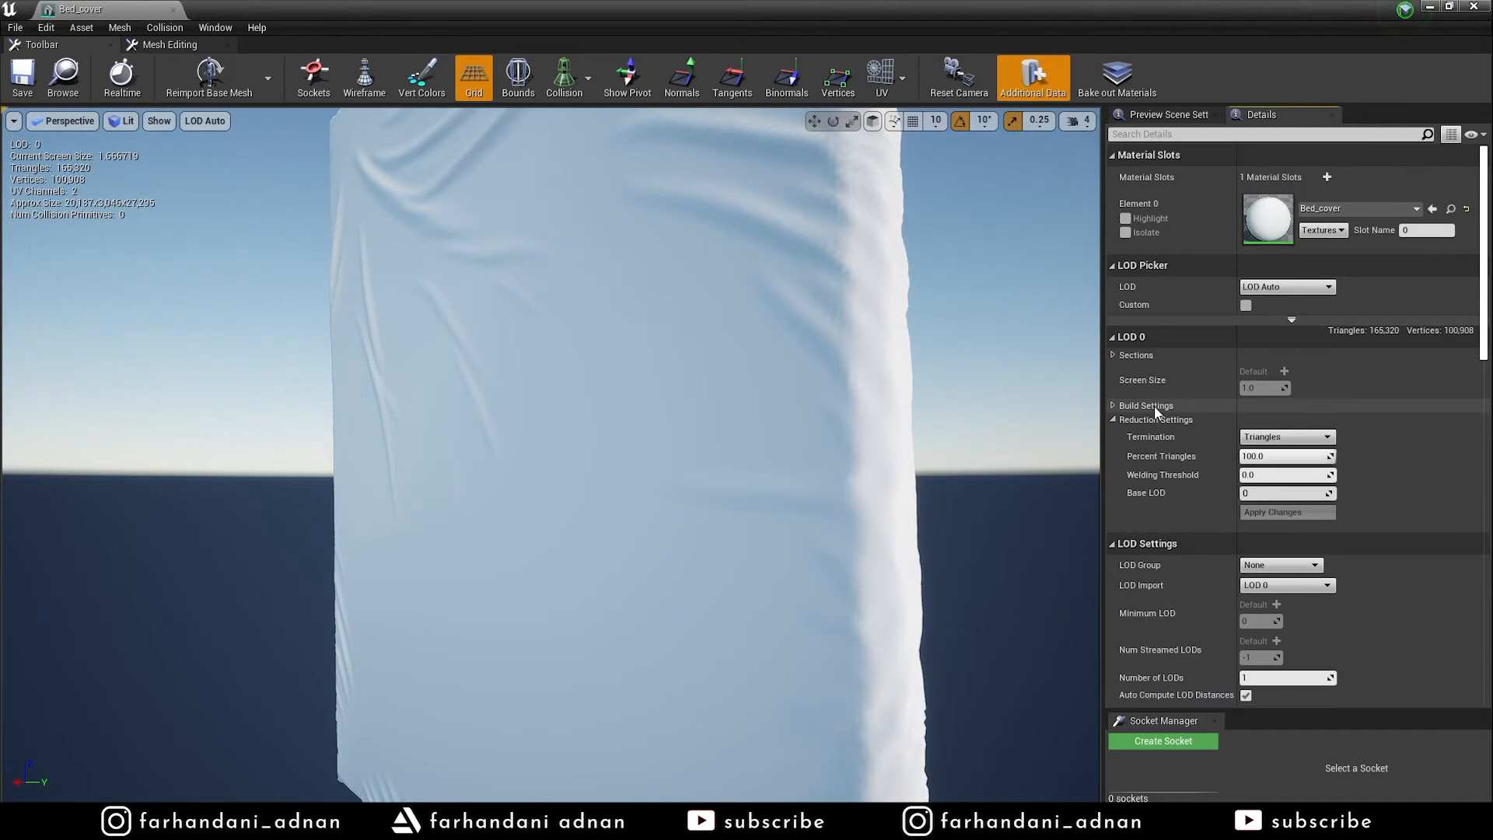
pyautogui.click(1112, 405)
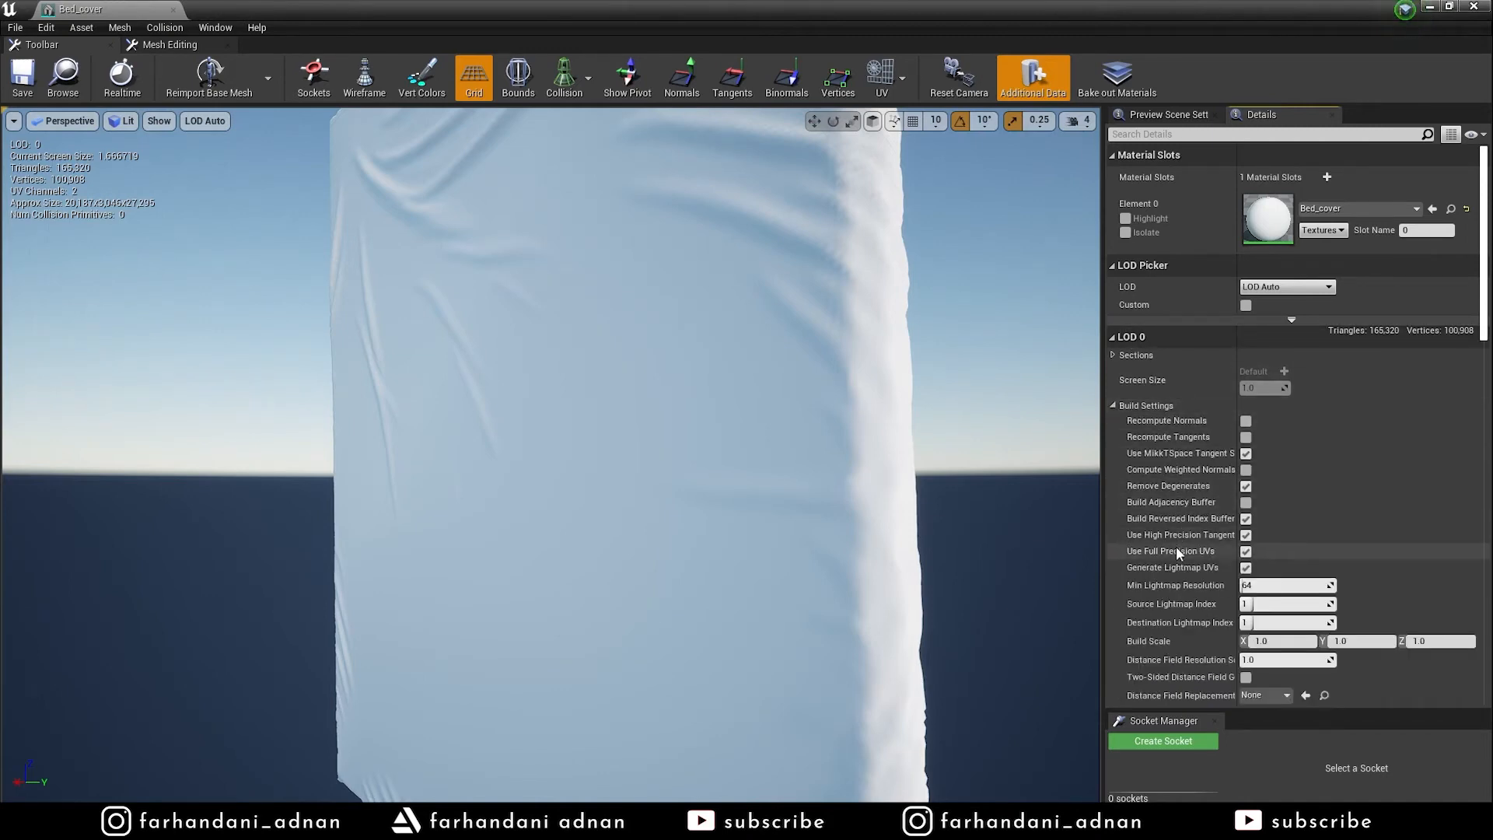
pyautogui.scroll(-1, 1176, 550)
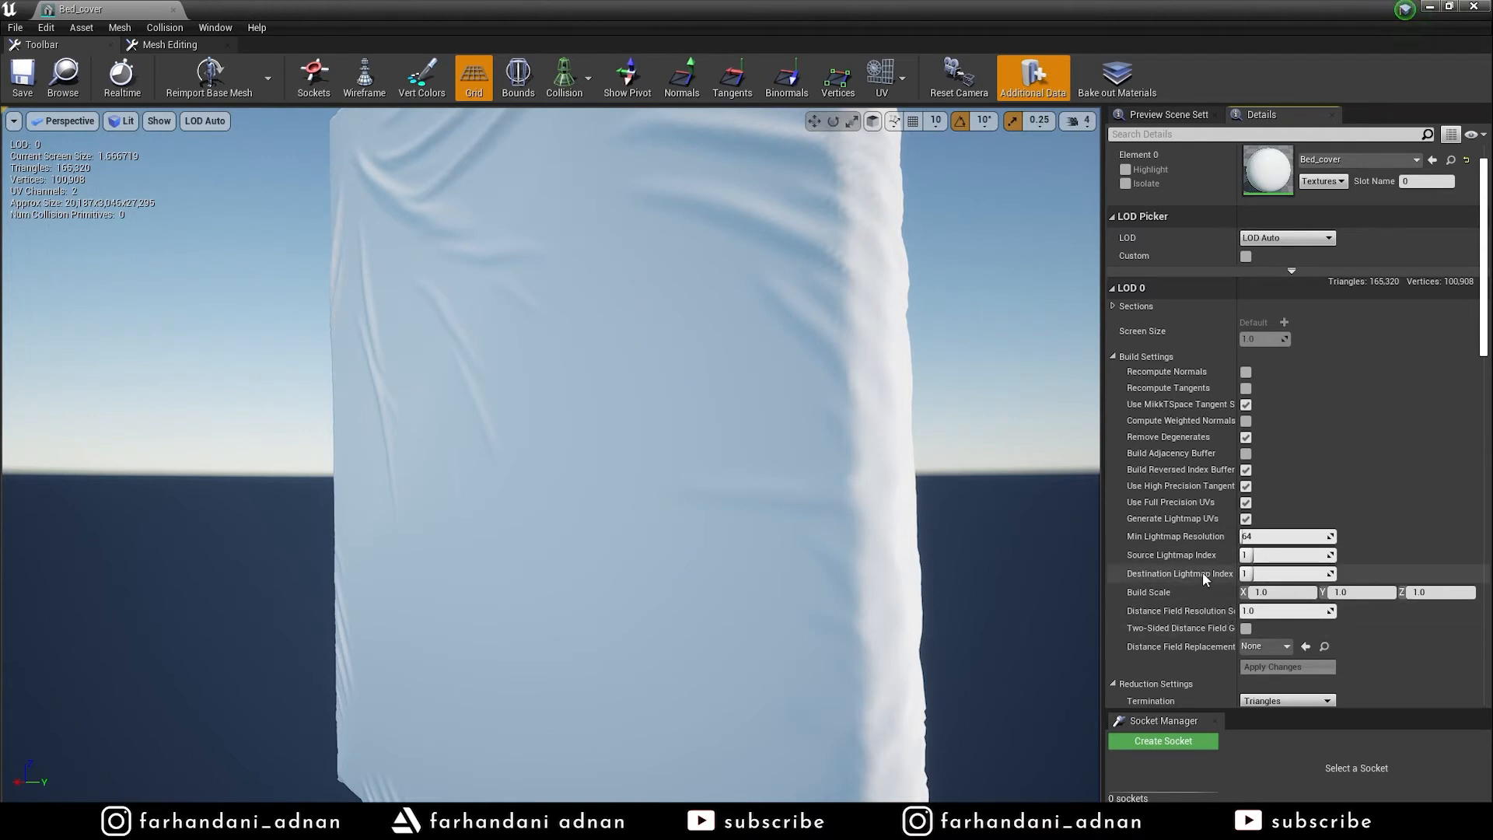
pyautogui.click(884, 95)
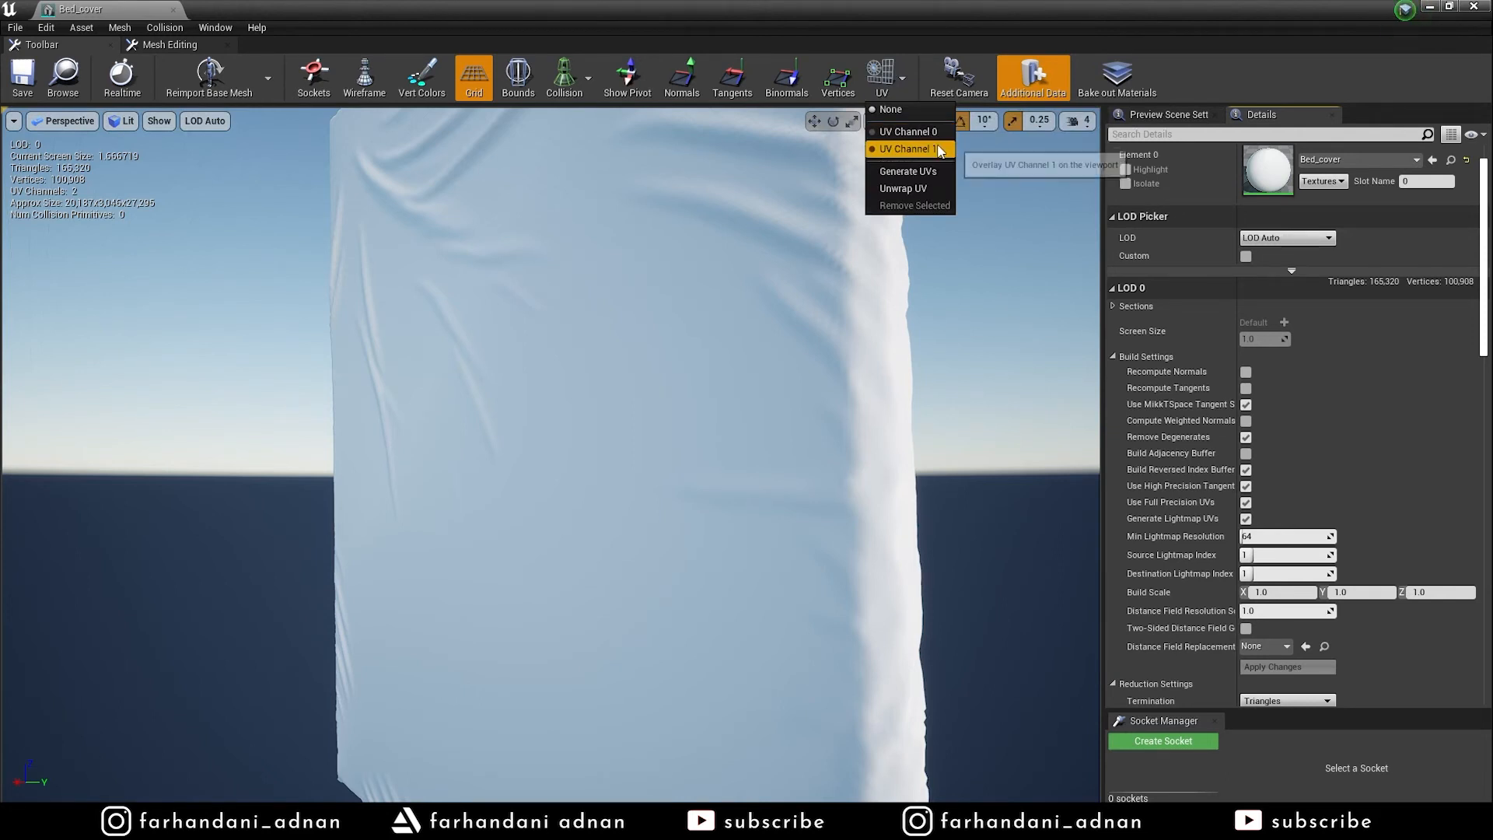
pyautogui.click(918, 132)
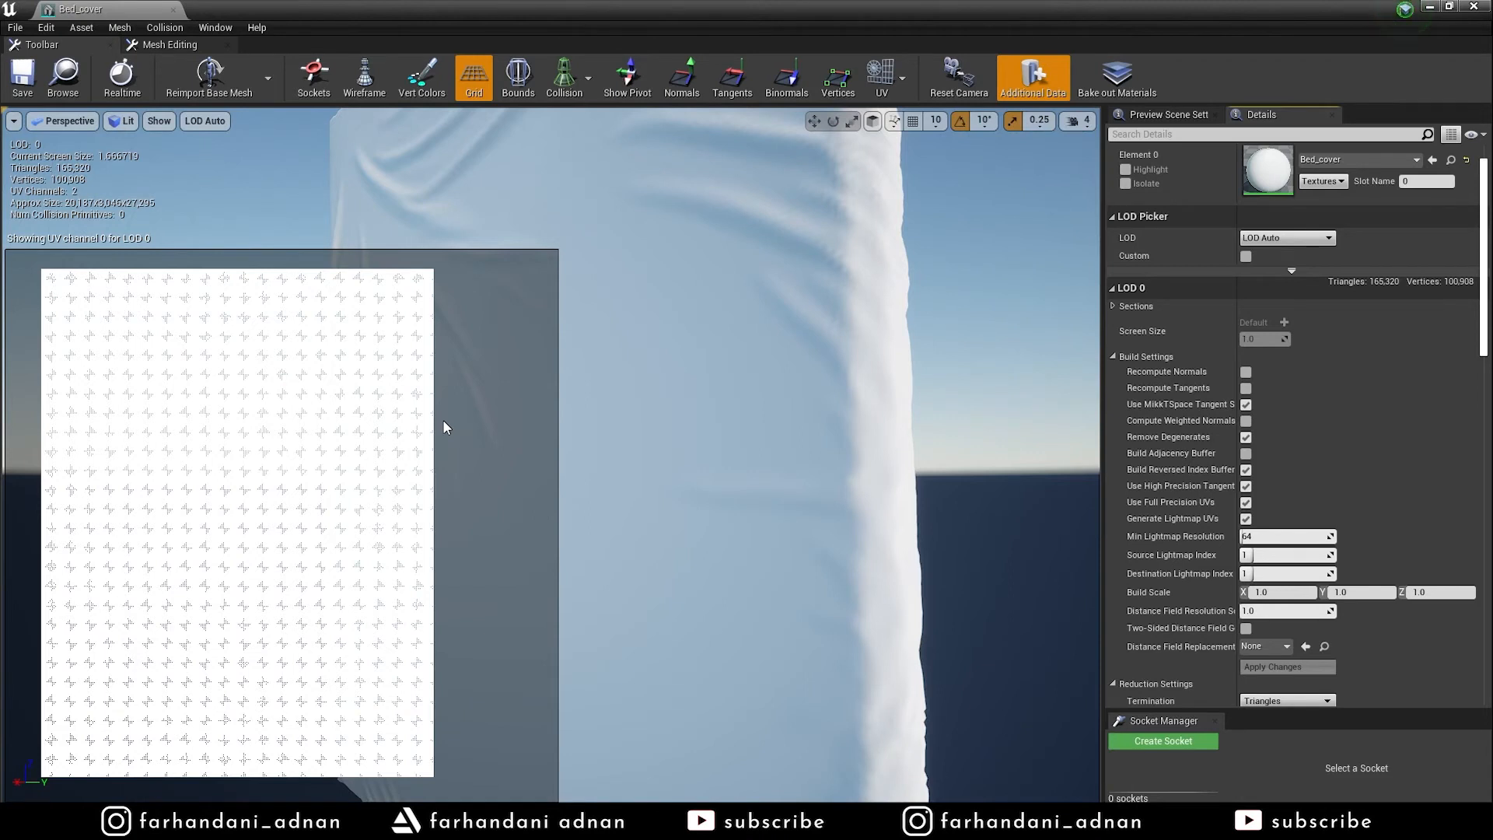
pyautogui.click(903, 78)
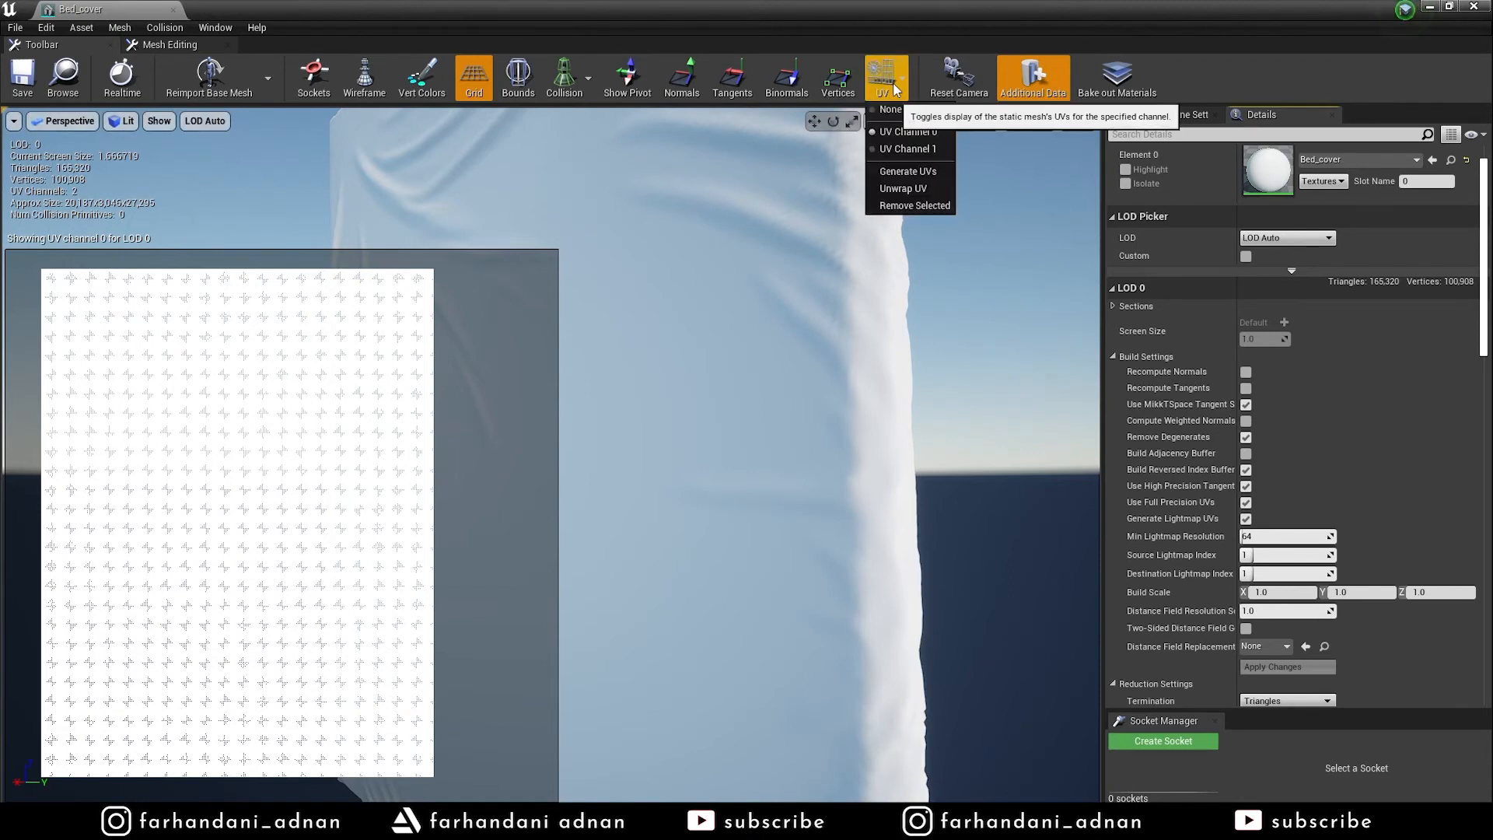
pyautogui.click(916, 149)
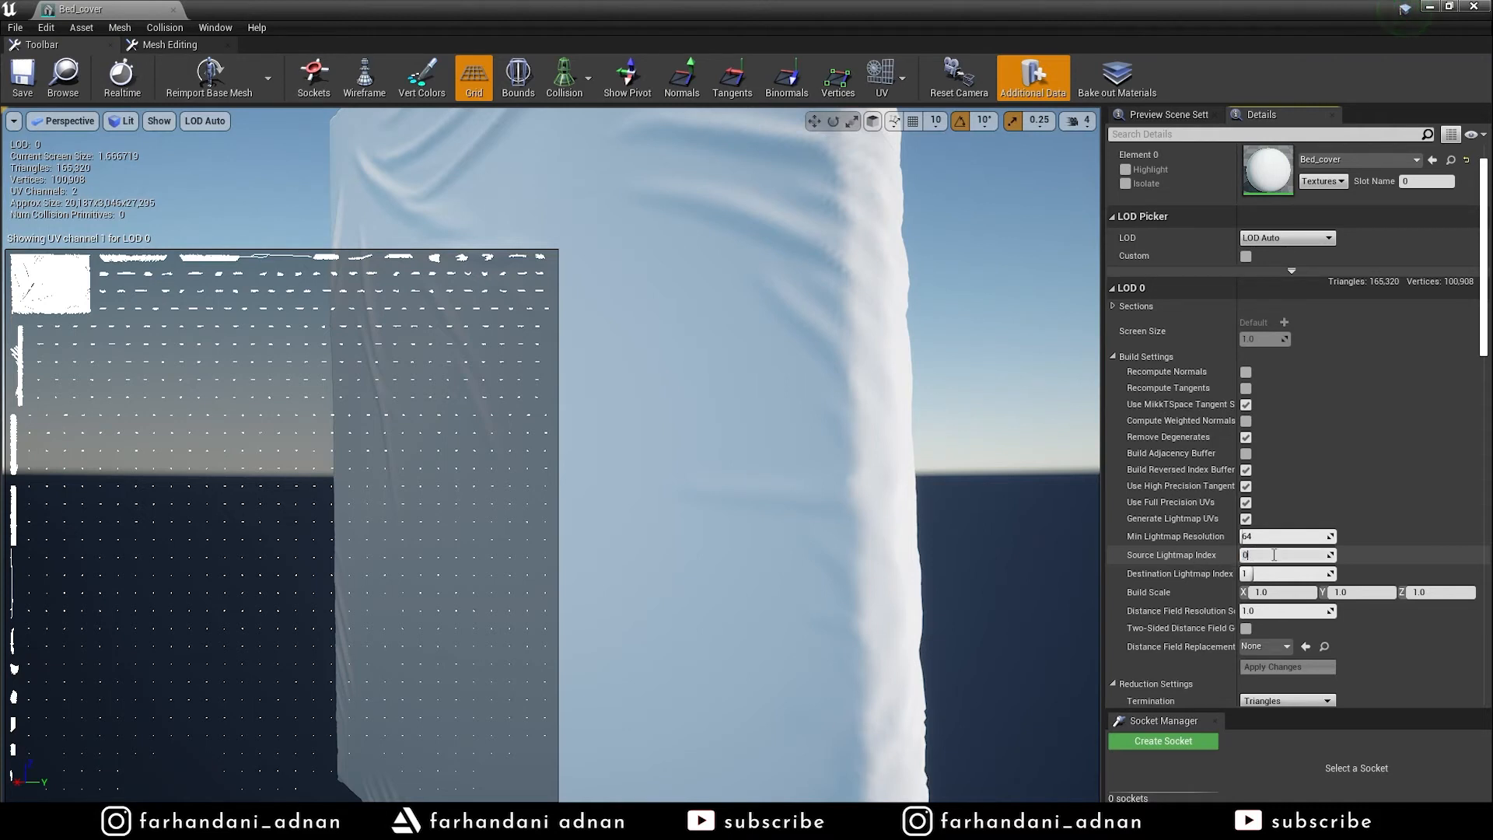
# Set the bed cover's Source Lightmap Index to 0 and apply the changes to rebuild its lightmap UVs
pyautogui.press('Return')
pyautogui.scroll(-1, 1420, 639)
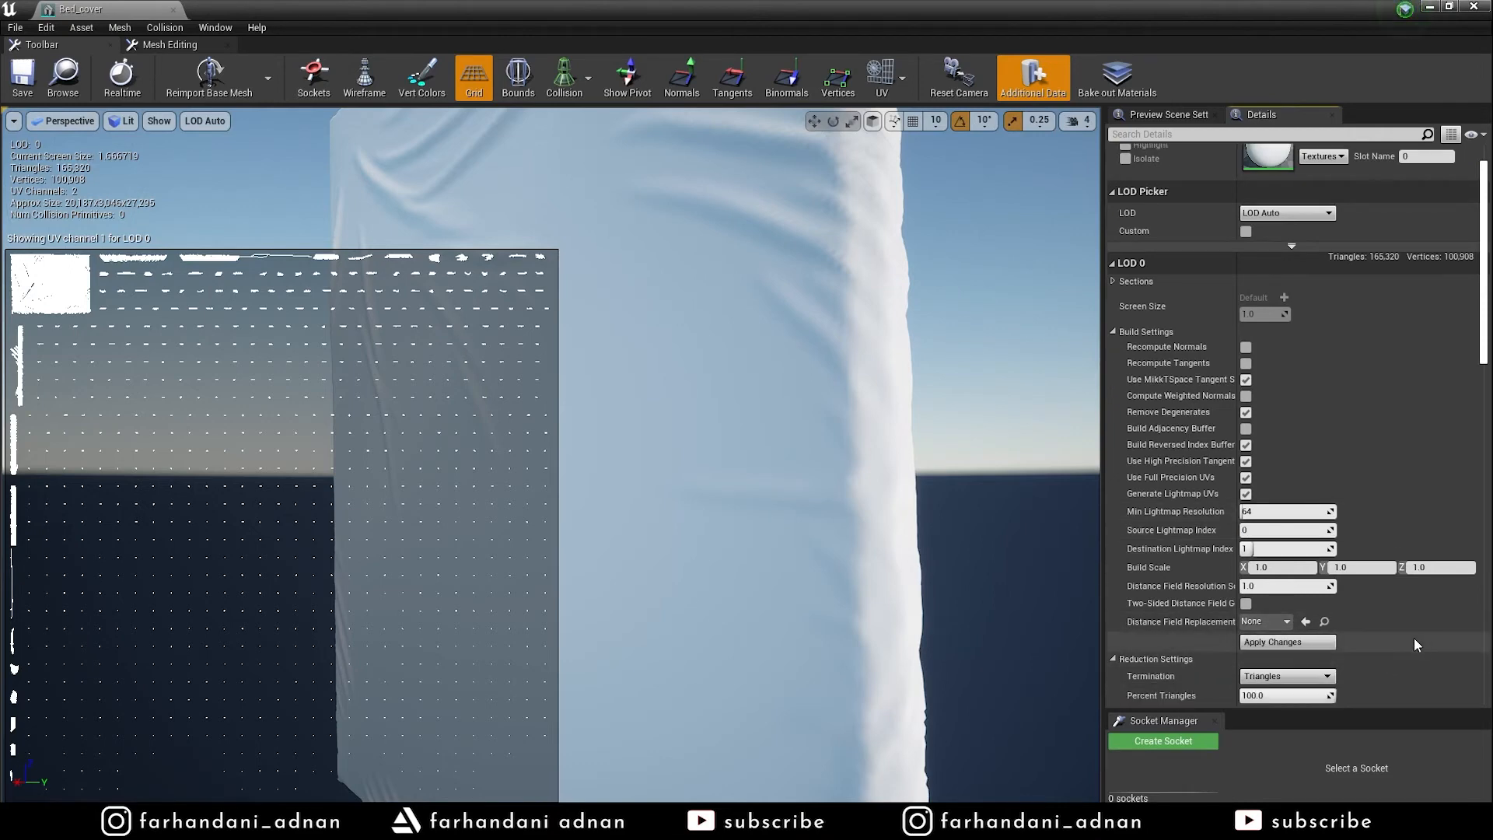
pyautogui.click(1288, 642)
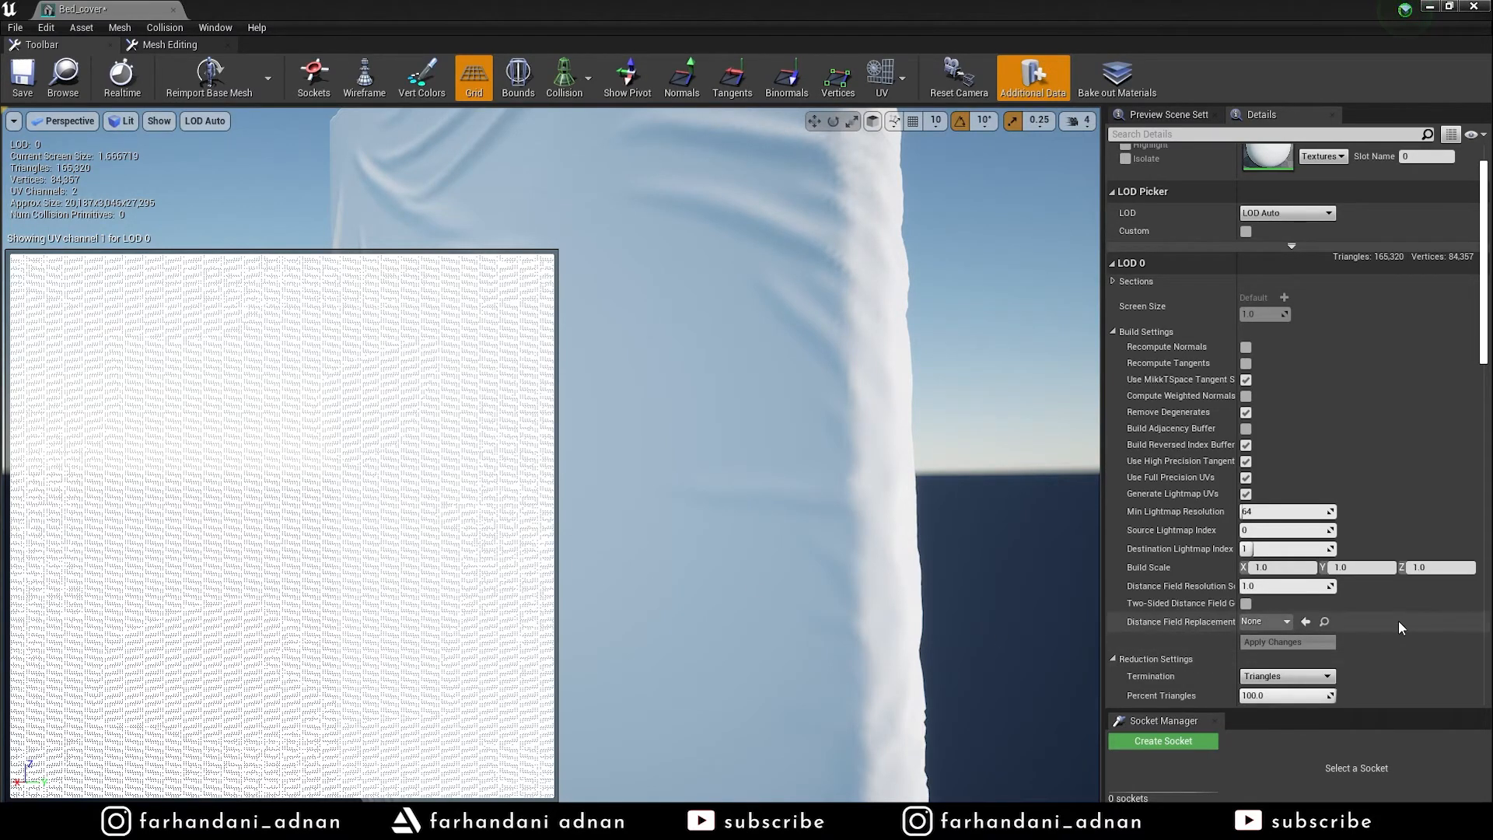
# Check the Light Map Coordinate Index among the bed cover's advanced General Settings against the Destination Lightmap Index
pyautogui.scroll(-5, 1398, 622)
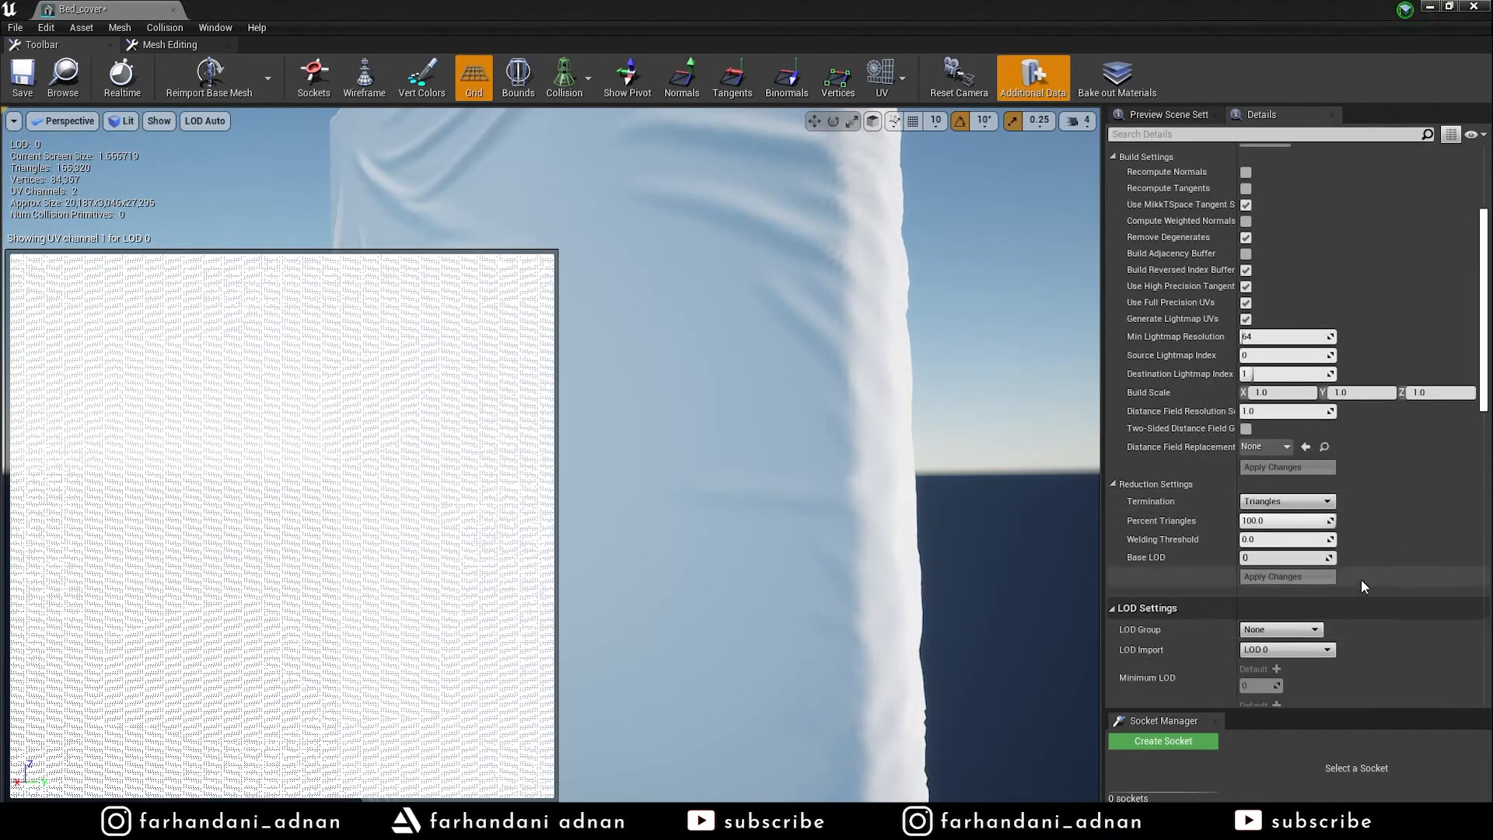
pyautogui.scroll(-5, 1362, 584)
pyautogui.scroll(-4, 1361, 583)
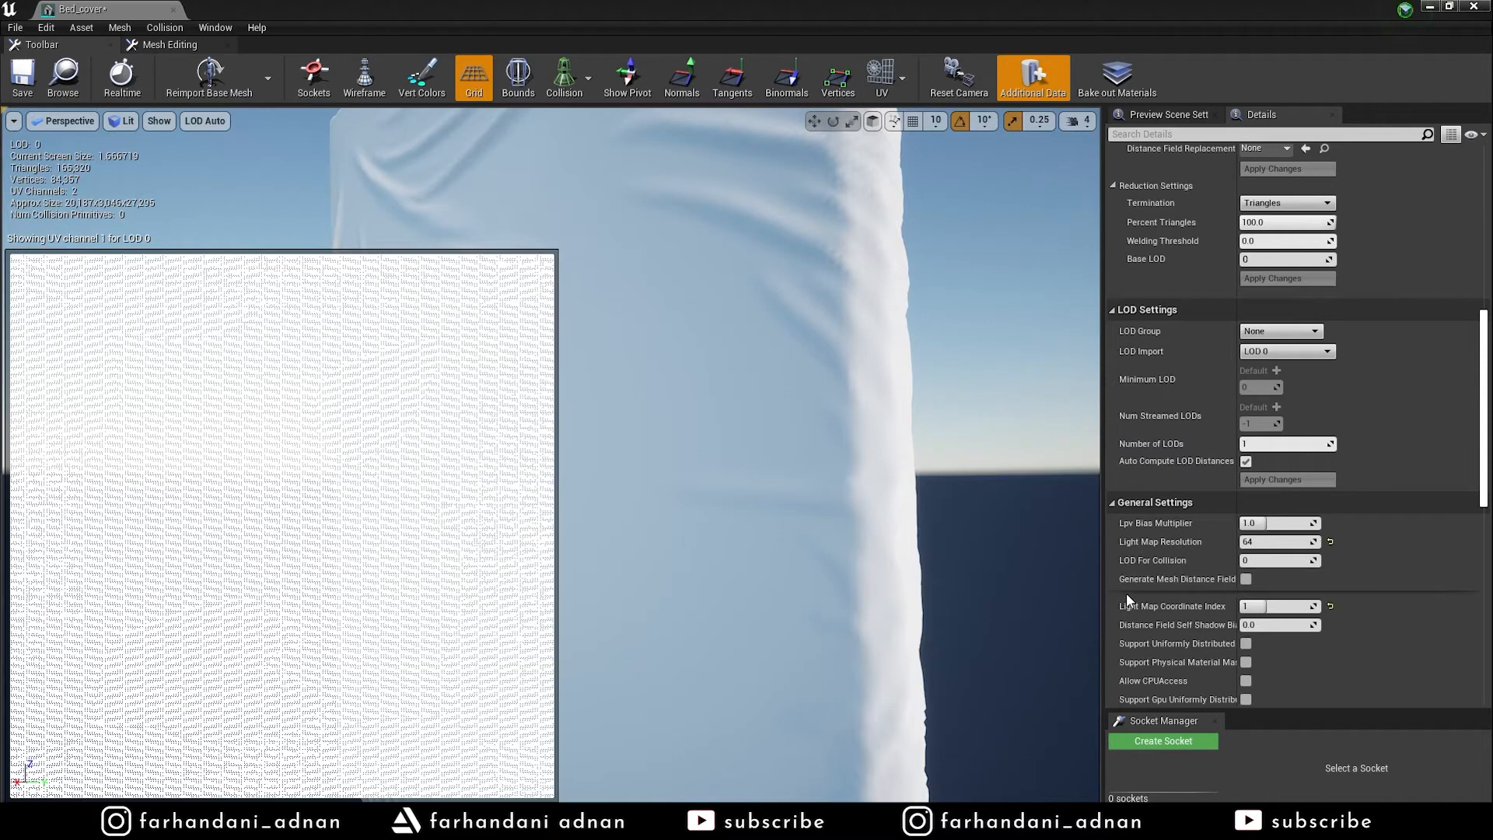
pyautogui.click(1113, 504)
pyautogui.click(1114, 503)
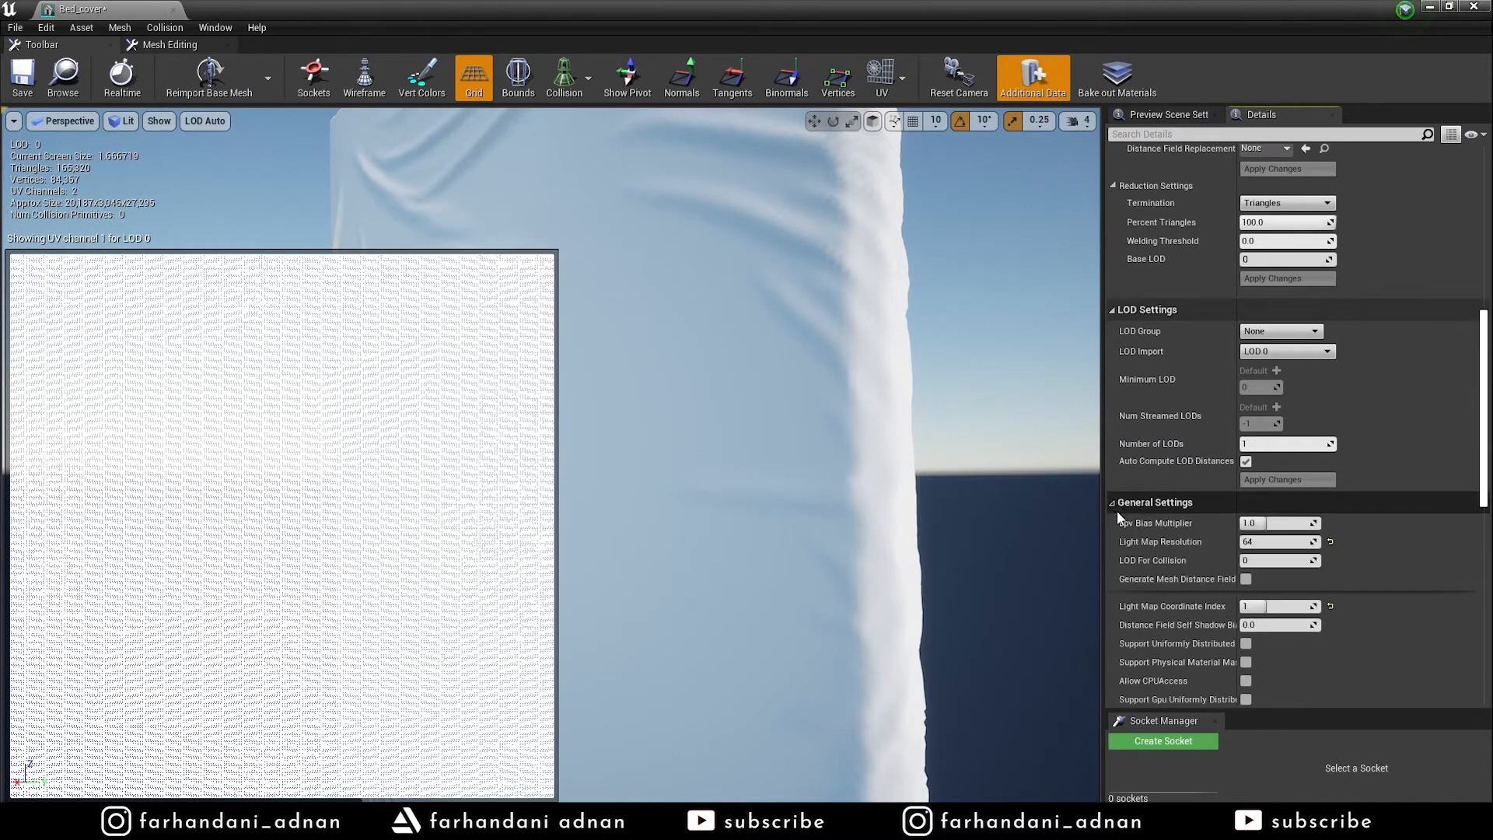
pyautogui.scroll(-3, 1217, 625)
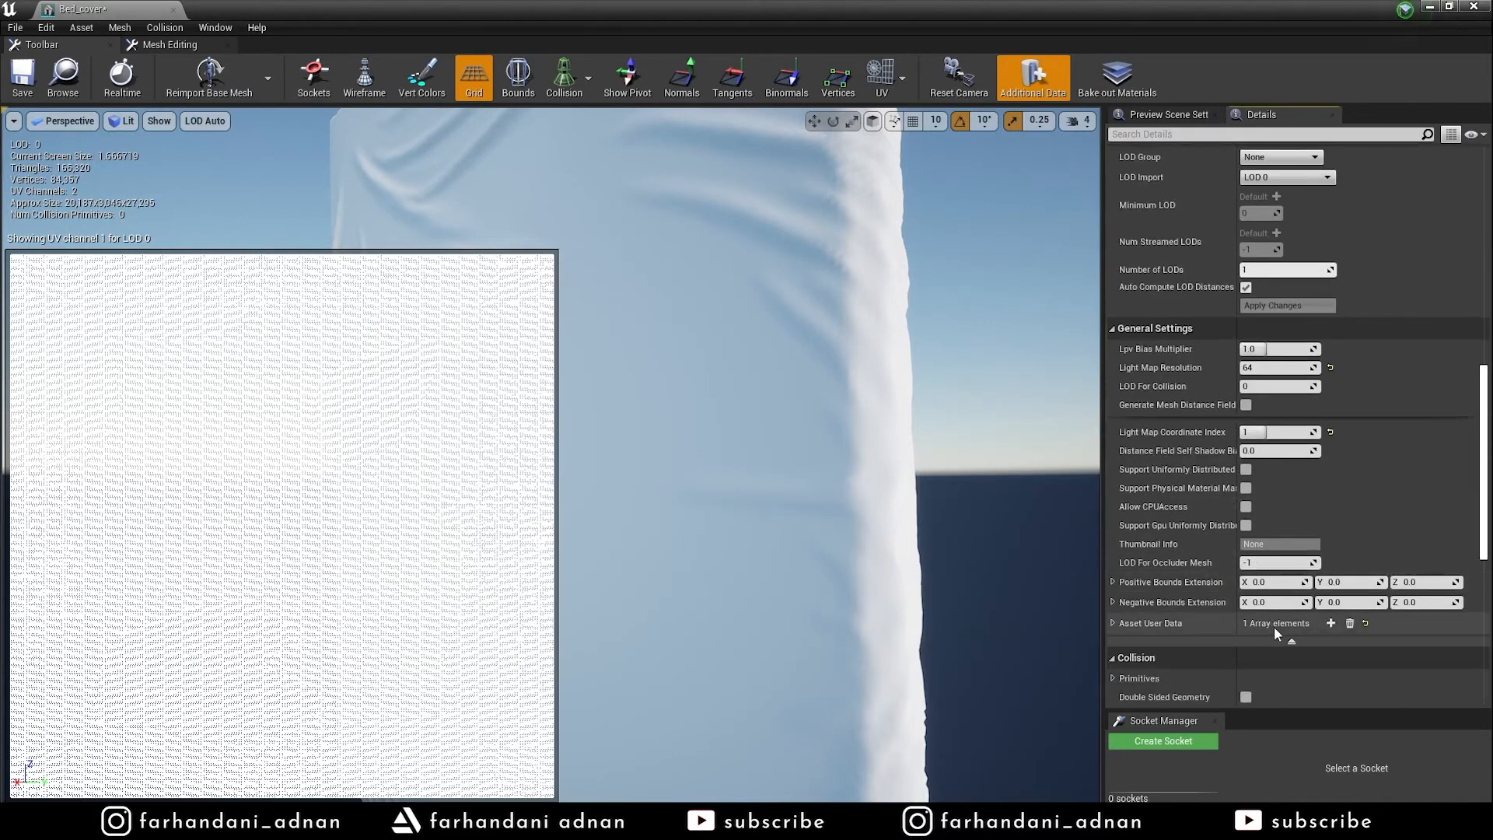
pyautogui.click(1294, 638)
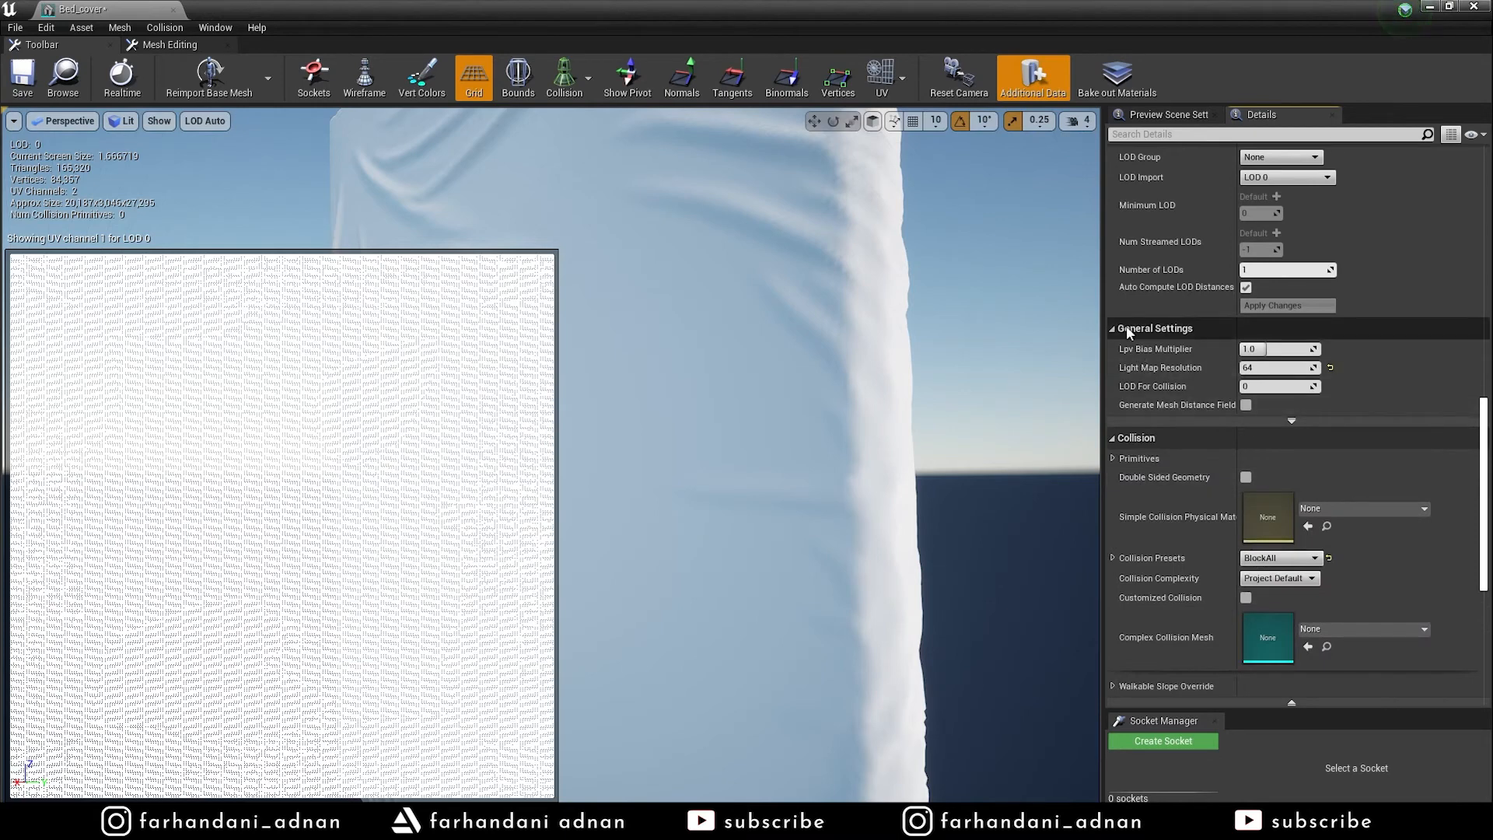
pyautogui.click(1292, 421)
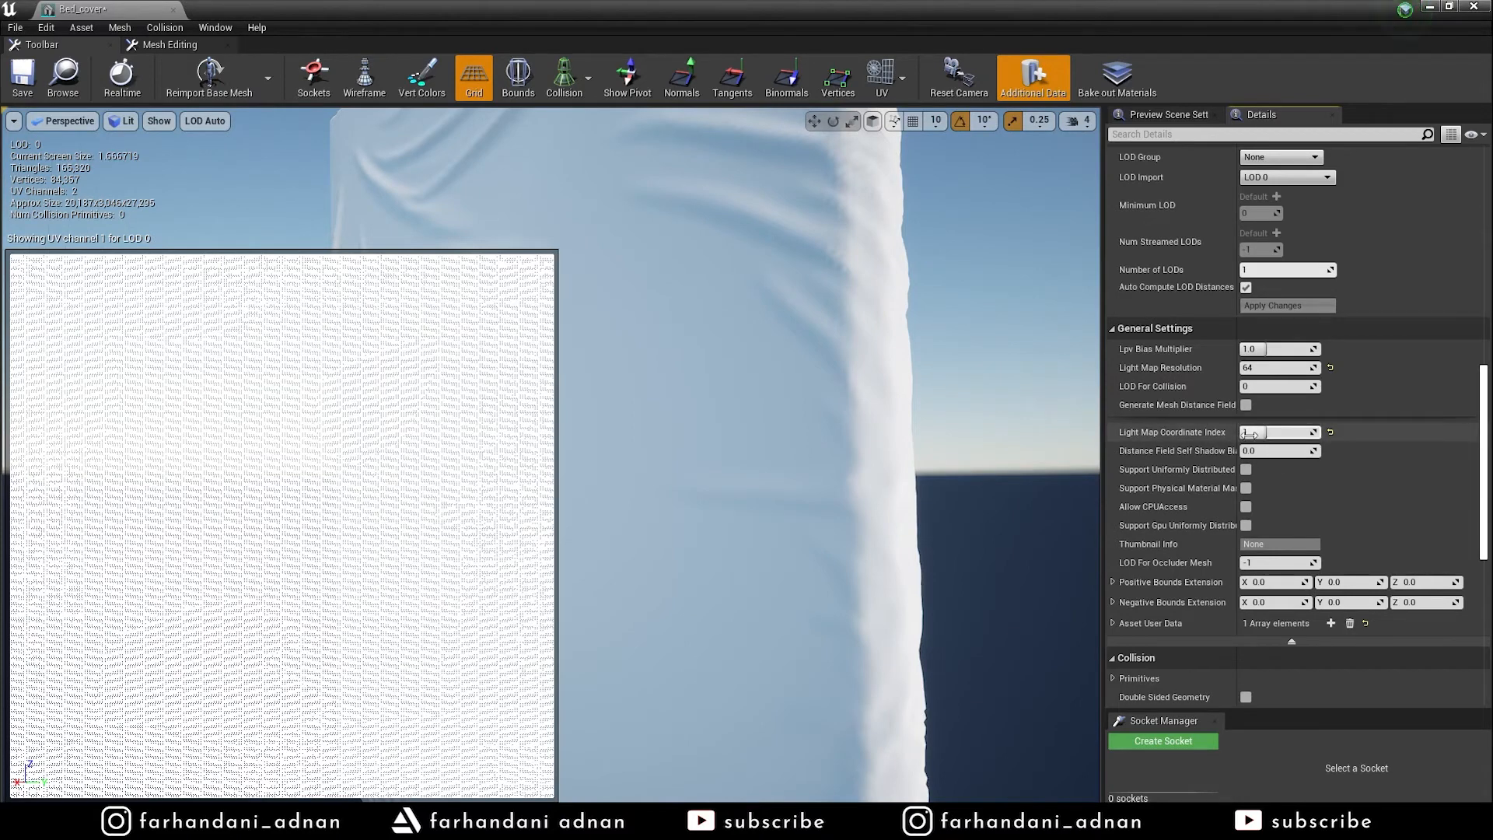
pyautogui.scroll(5, 1252, 435)
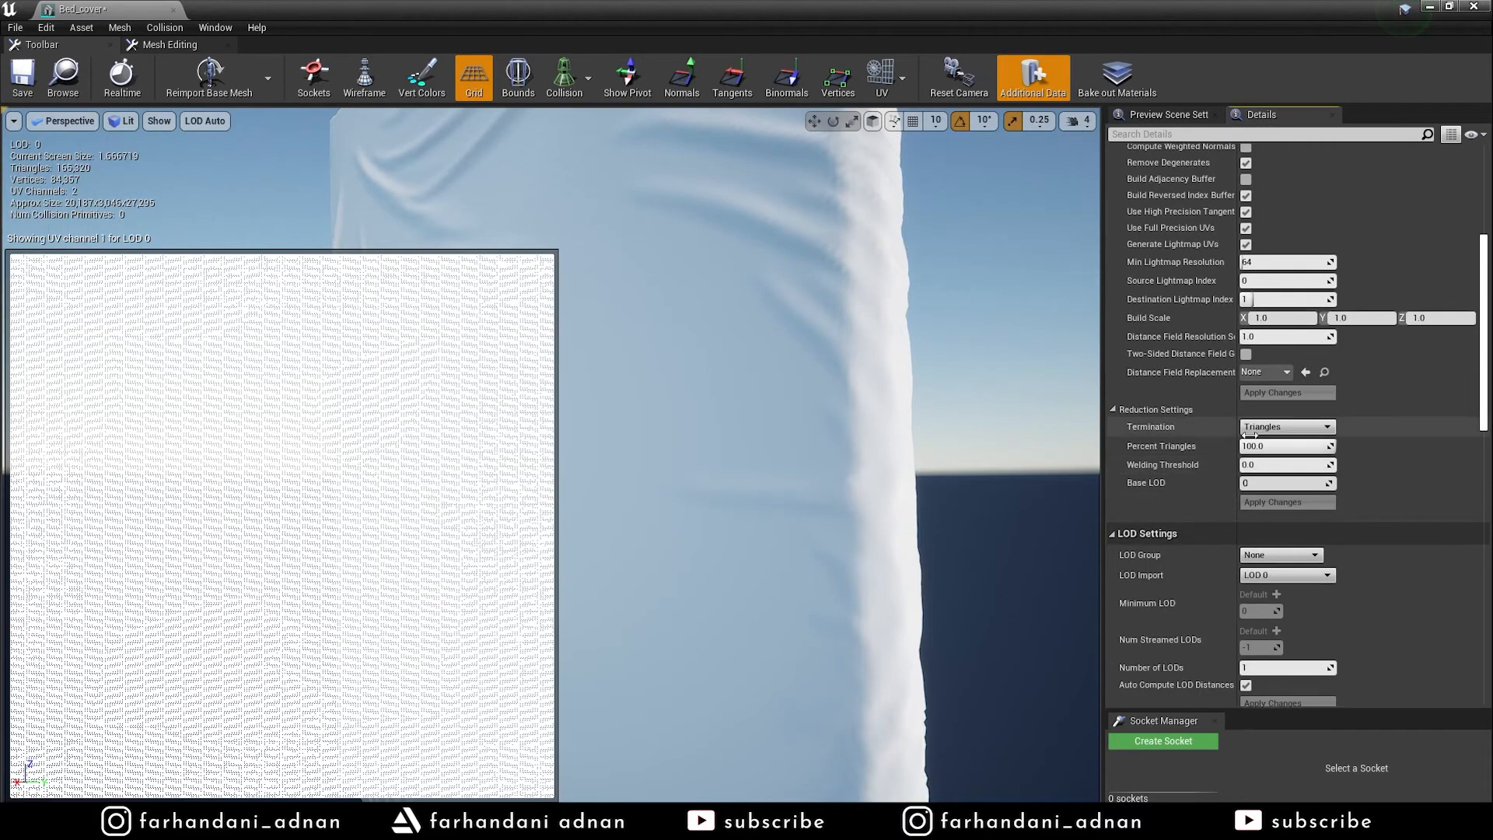
pyautogui.scroll(5, 1204, 439)
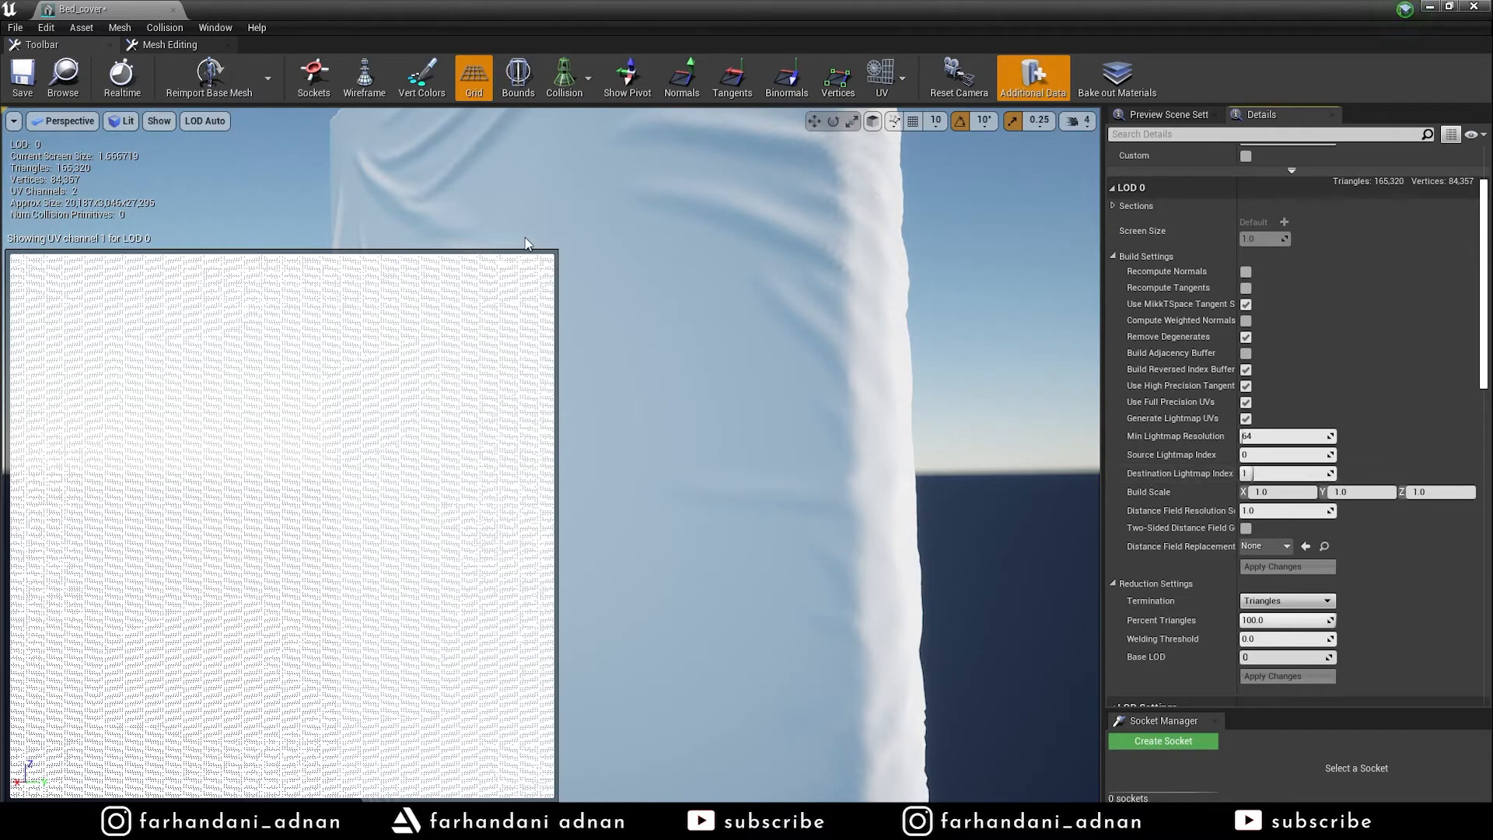
# Save the large bed cover's mesh and close it to return to the bedroom scene
pyautogui.click(27, 84)
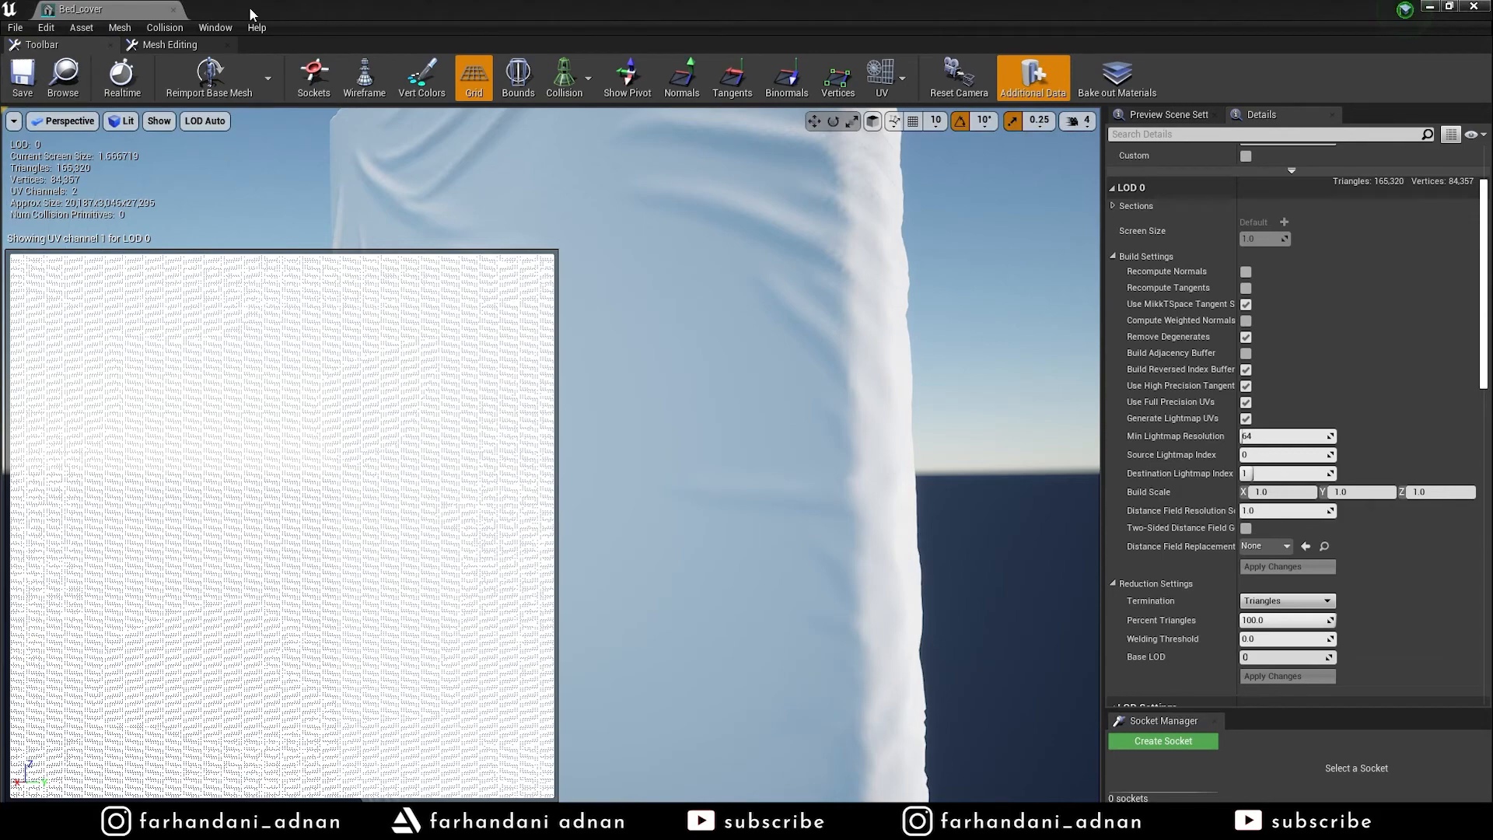
pyautogui.click(173, 10)
pyautogui.scroll(-3, 433, 437)
pyautogui.scroll(3, 433, 443)
pyautogui.scroll(1, 433, 443)
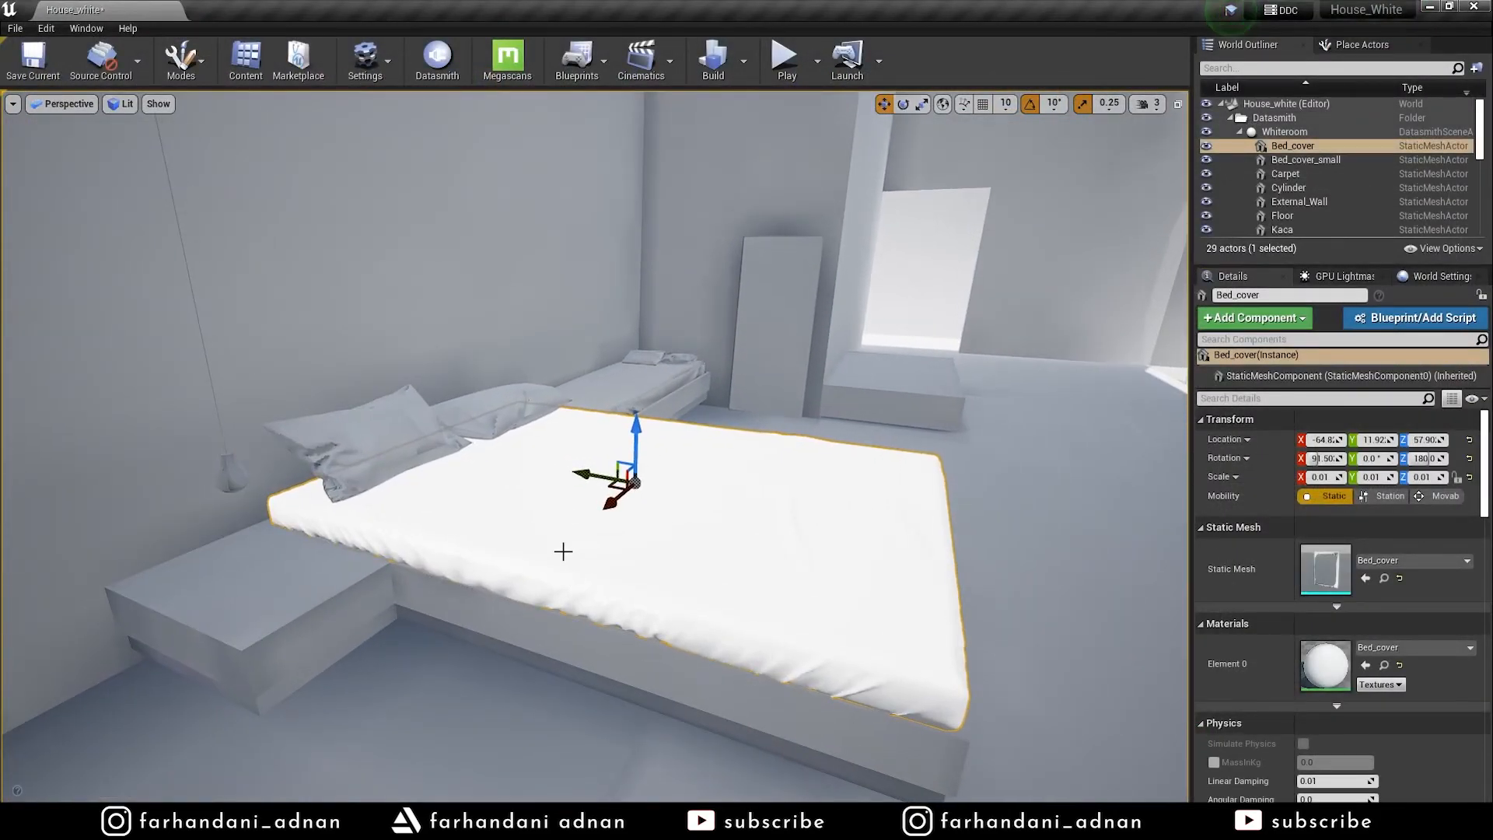
# Select the small bed's cover and open its static mesh for editing
pyautogui.moveTo(528, 540); pyautogui.dragTo(431, 610, button='right')
pyautogui.click(453, 597)
pyautogui.moveTo(661, 573); pyautogui.dragTo(659, 630, button='right')
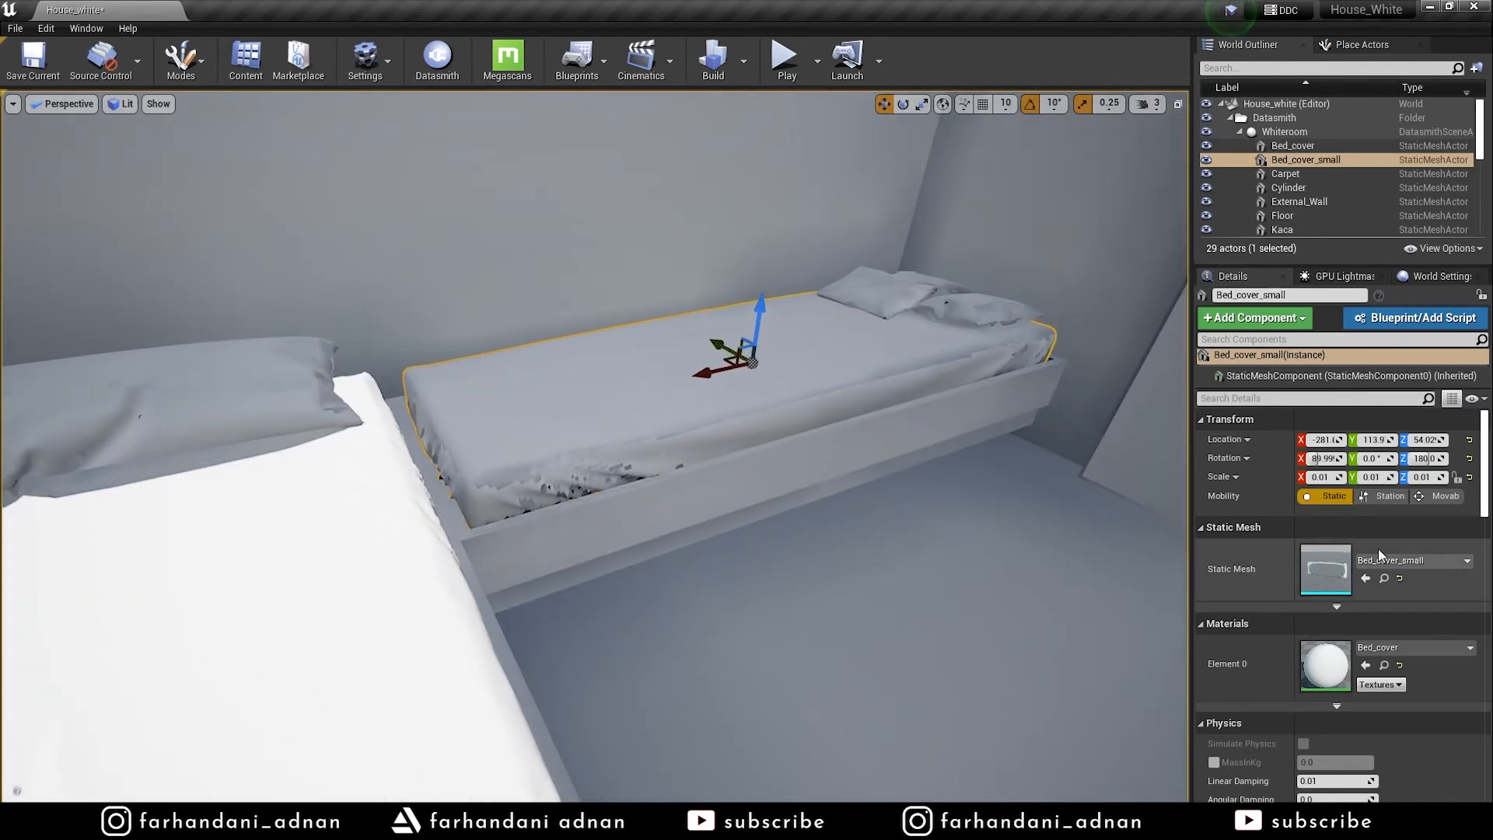
pyautogui.doubleClick(1334, 563)
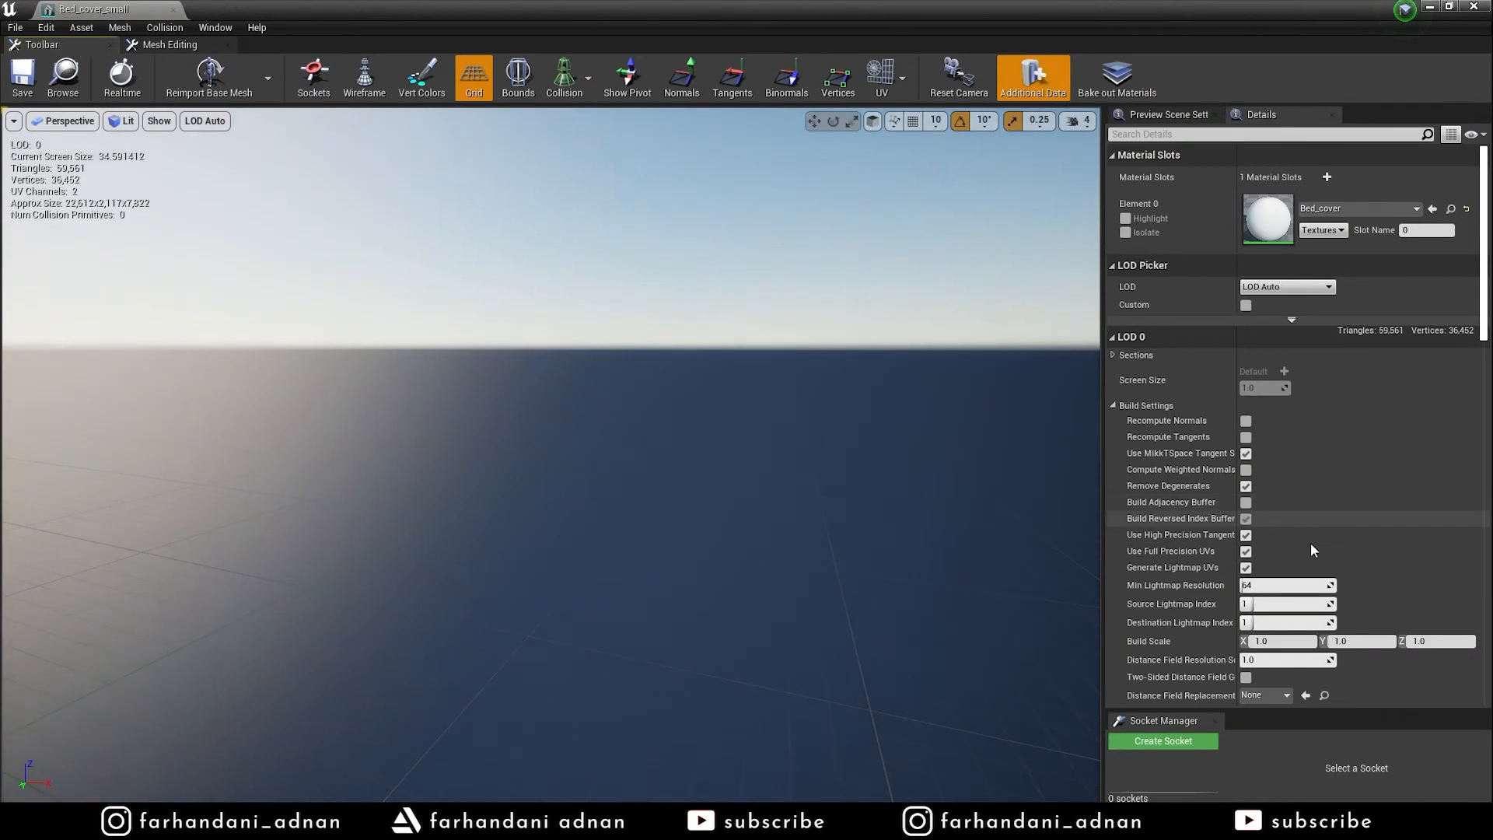
# Rebuild the small bed cover's lightmap UVs with Source Lightmap Index 0, and save and close the mesh
pyautogui.click(1301, 600)
pyautogui.write('0')
pyautogui.press('Return')
pyautogui.scroll(-2, 1380, 680)
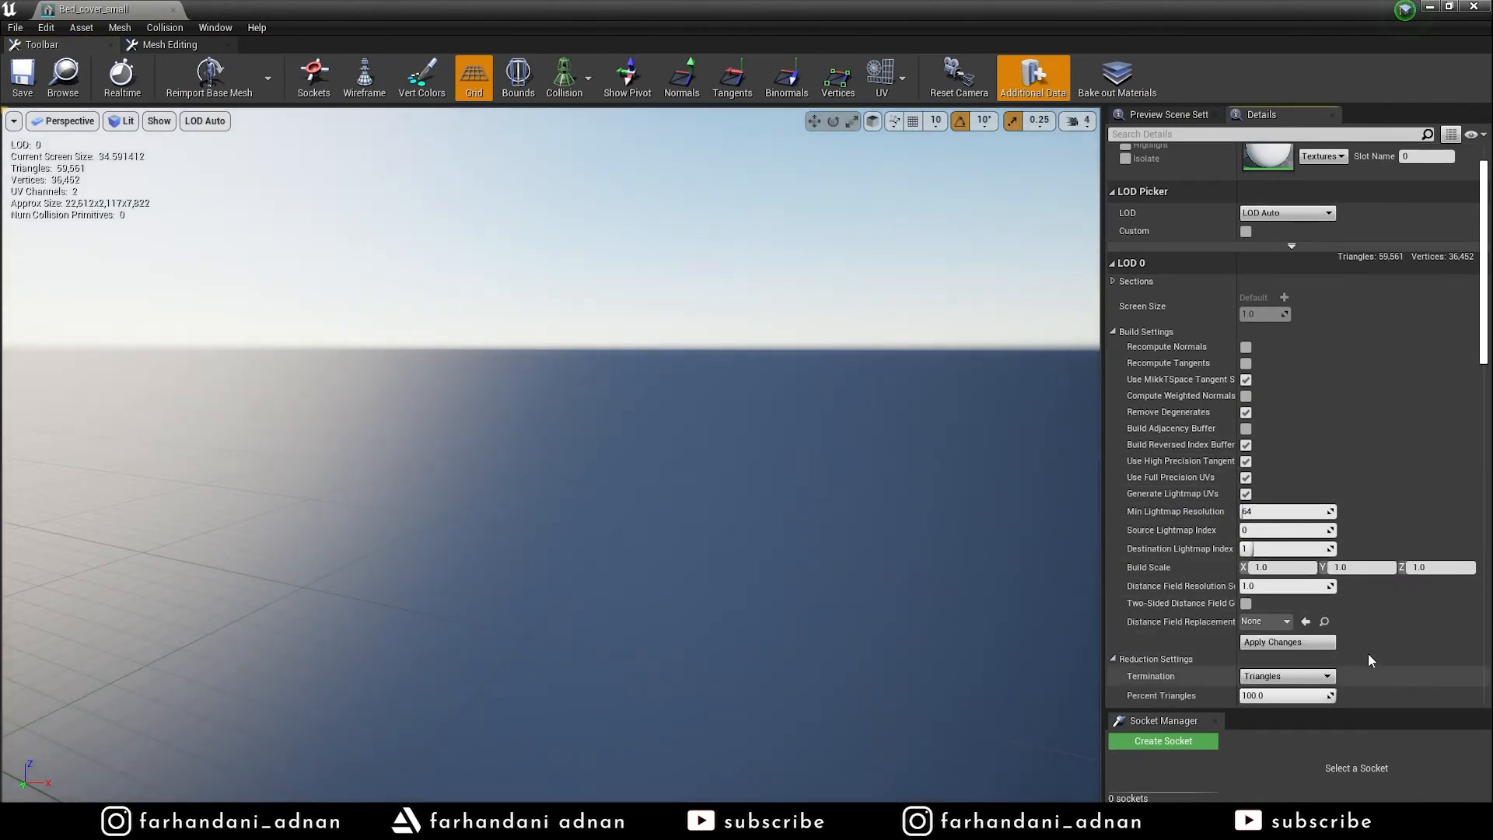
pyautogui.click(1299, 644)
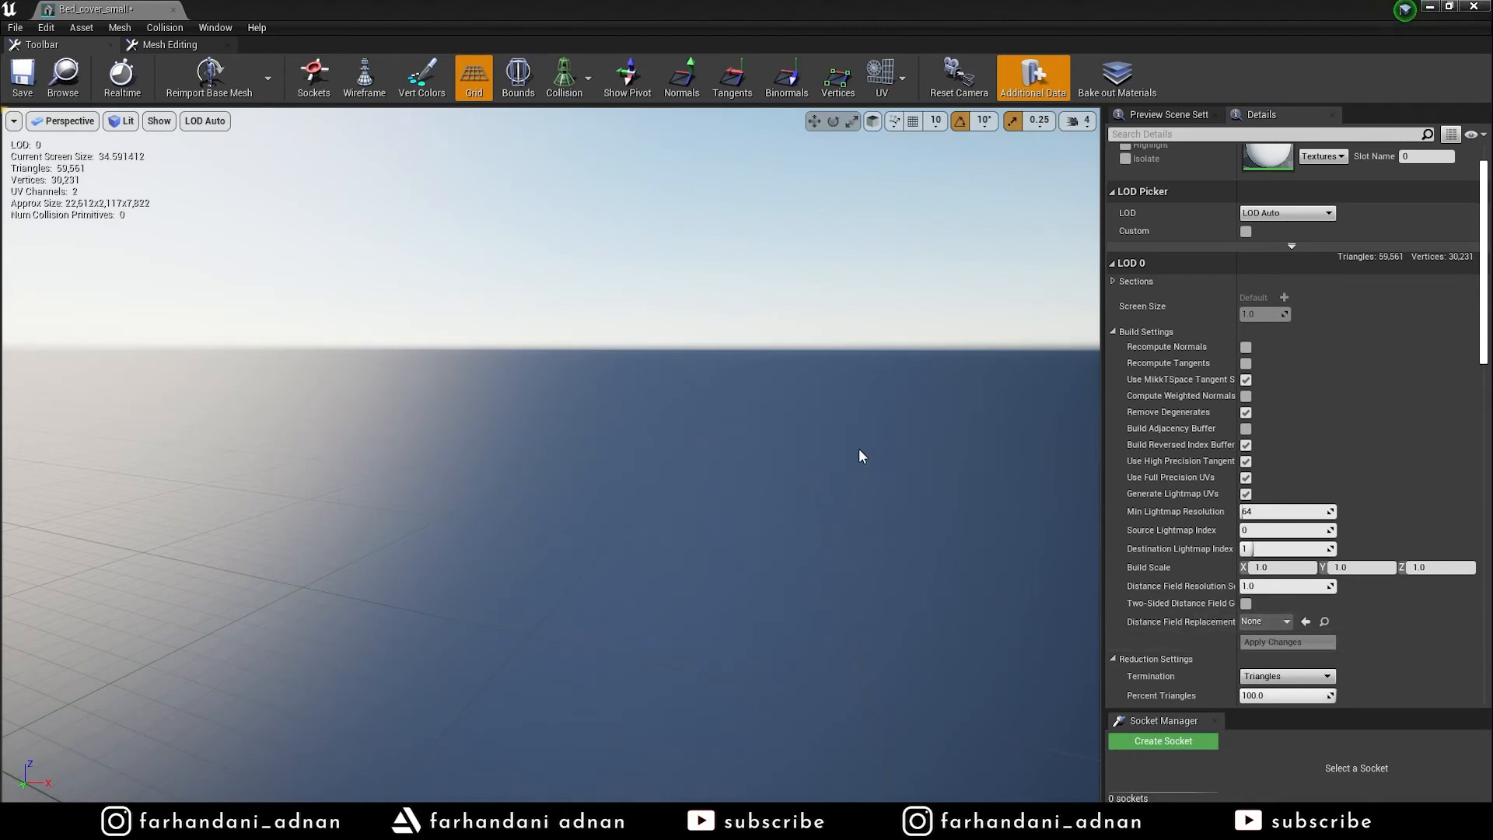
pyautogui.click(23, 74)
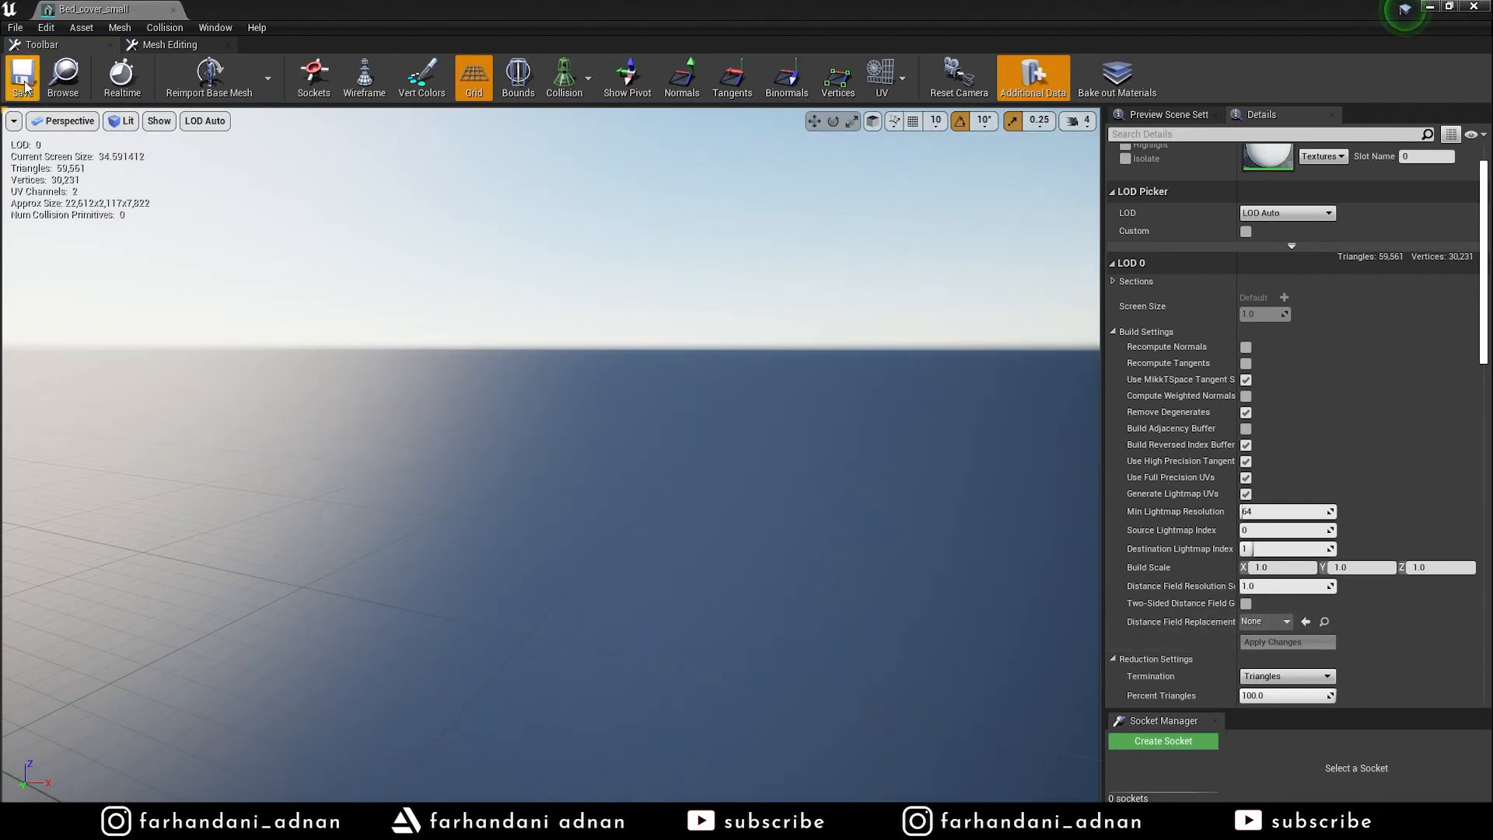
pyautogui.click(173, 9)
# Select the pillows on the small bed and open their static mesh for editing
pyautogui.click(964, 307)
pyautogui.moveTo(707, 334); pyautogui.dragTo(759, 315, button='right')
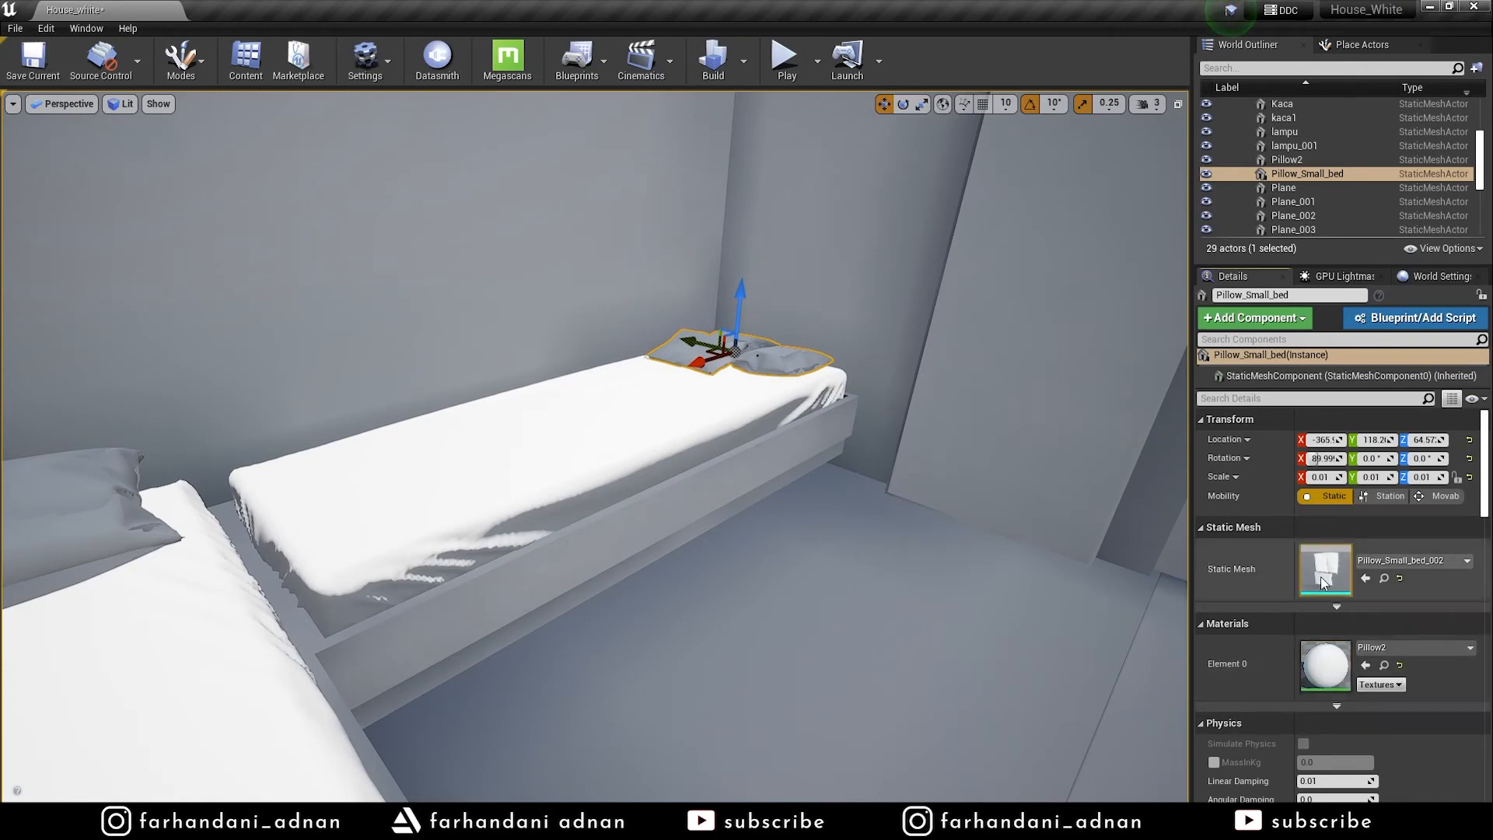
pyautogui.doubleClick(1322, 574)
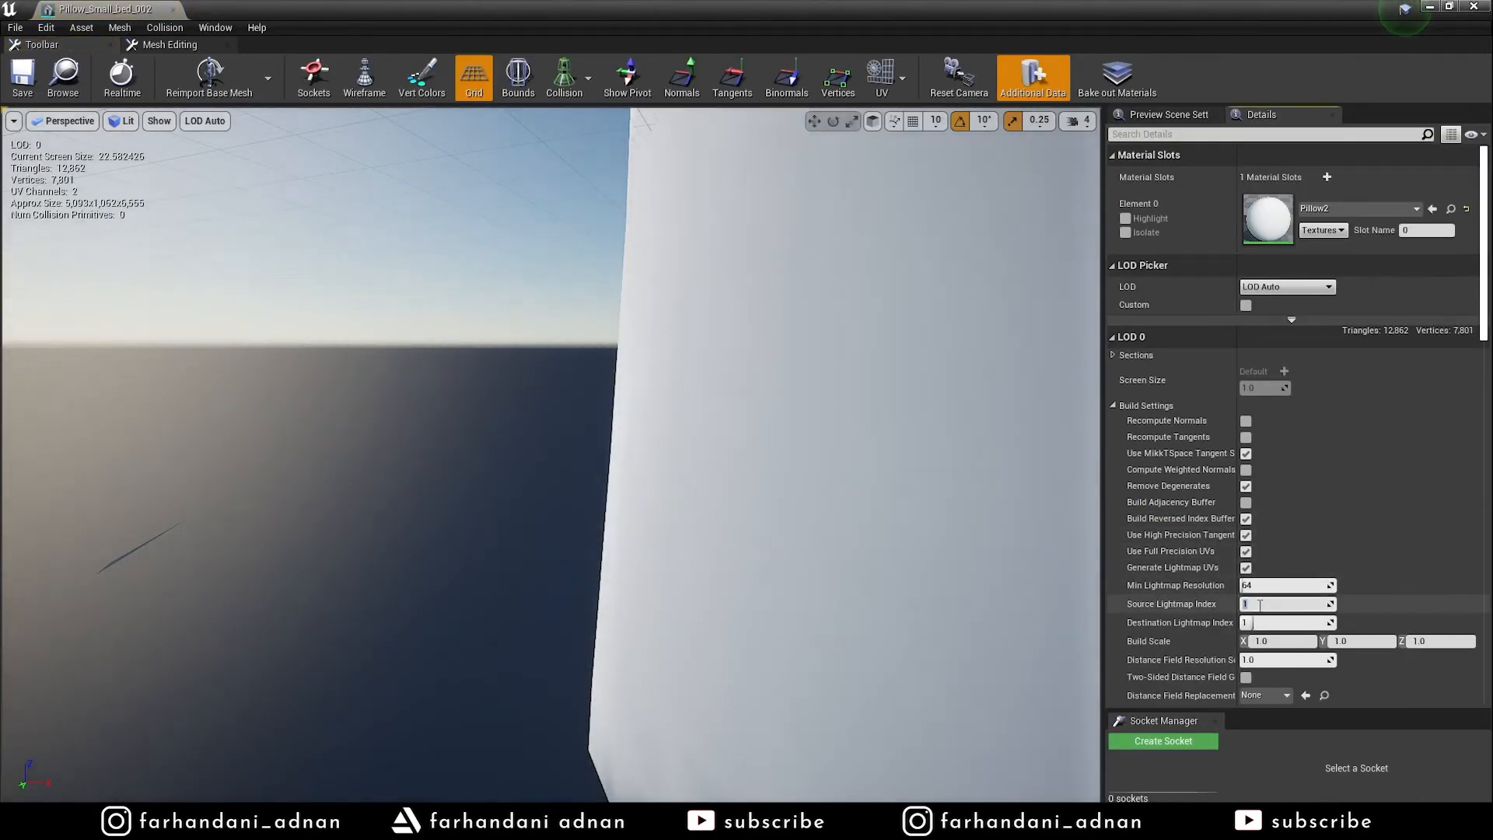
# Set the small bed pillows' Source Lightmap Index to 0, apply the changes and save the mesh
pyautogui.scroll(-2, 1283, 653)
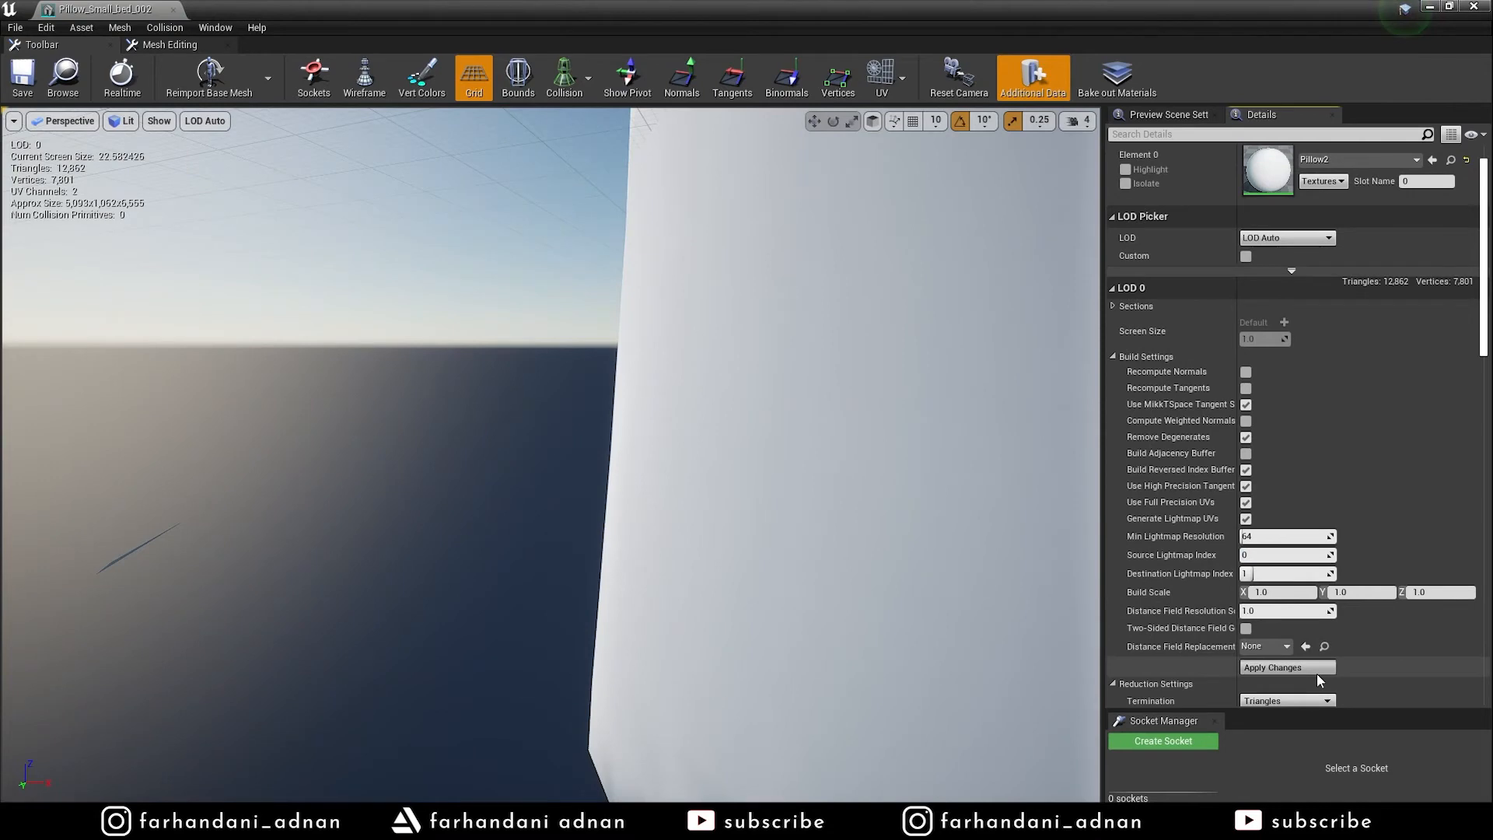
pyautogui.click(1292, 666)
pyautogui.click(23, 79)
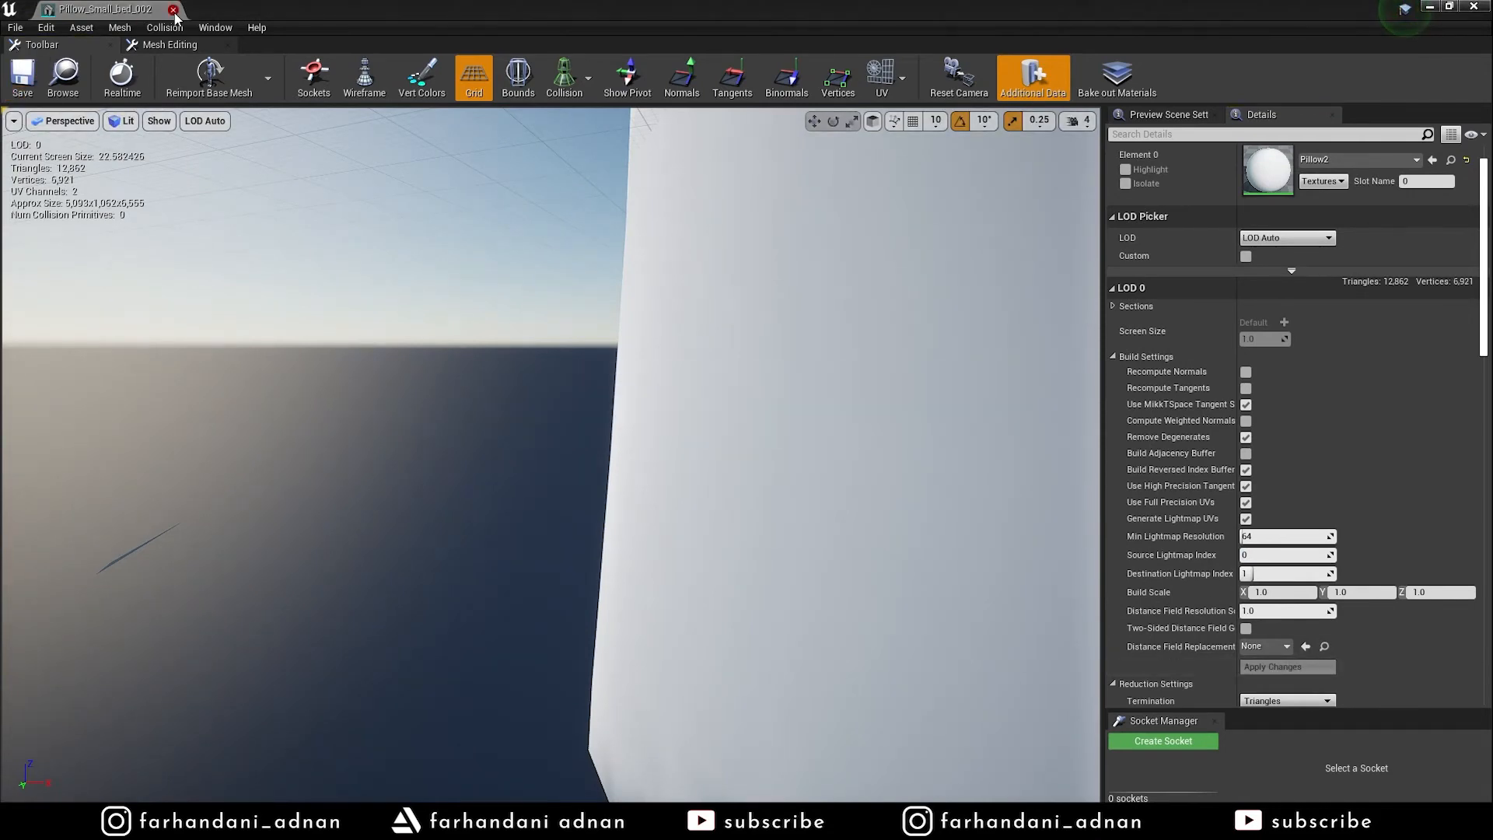
# Close the small bed pillows' mesh, select the large bed's pillows and open their static mesh for editing
pyautogui.click(173, 10)
pyautogui.moveTo(527, 357)
pyautogui.mouseDown(button='right')
pyautogui.moveTo(389, 354)
pyautogui.moveTo(527, 357)
pyautogui.mouseUp(button='right')
pyautogui.click(320, 411)
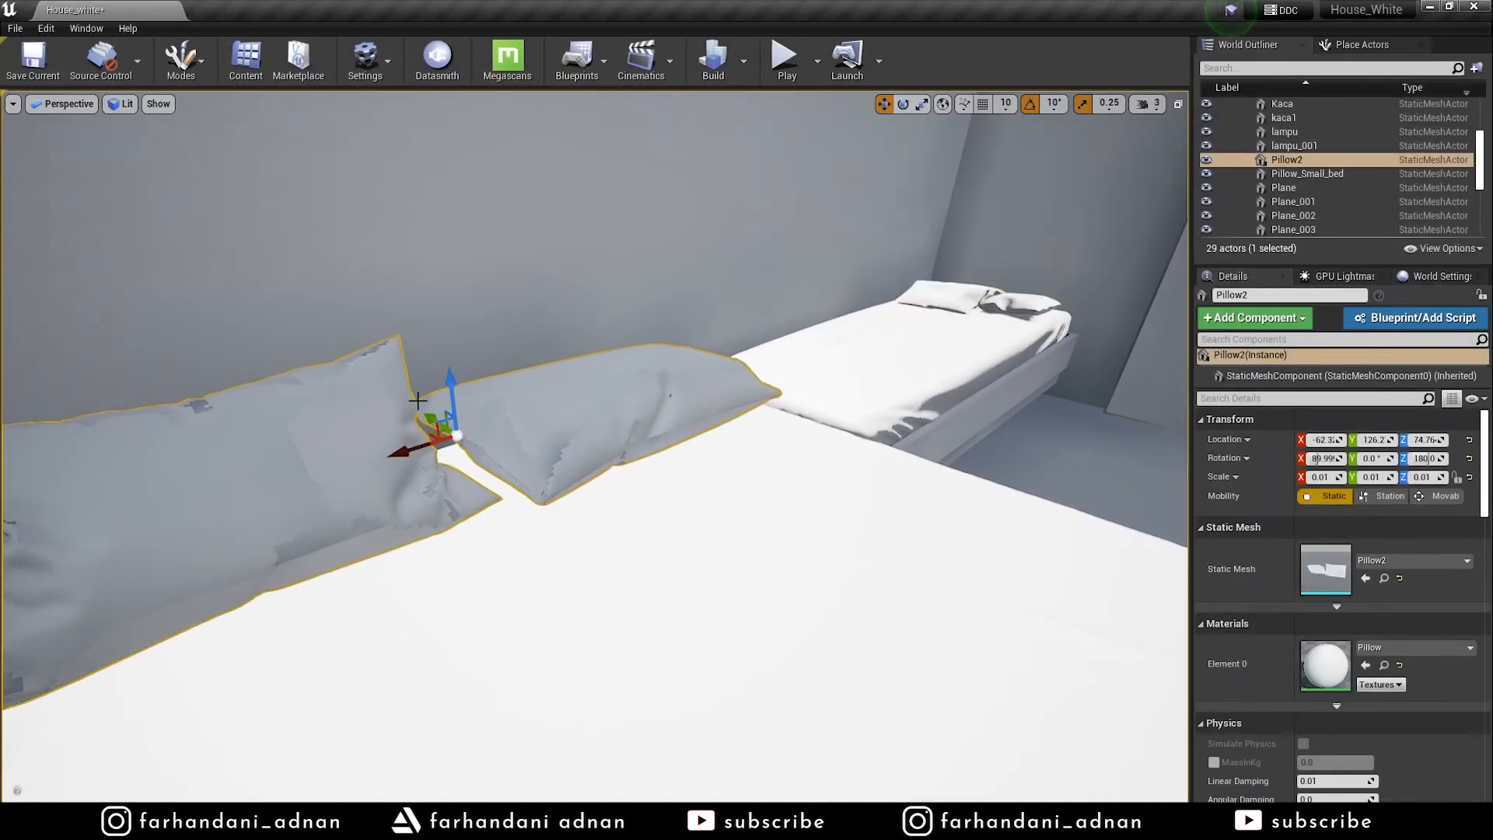
pyautogui.moveTo(321, 411); pyautogui.dragTo(241, 420, button='right')
pyautogui.doubleClick(1340, 561)
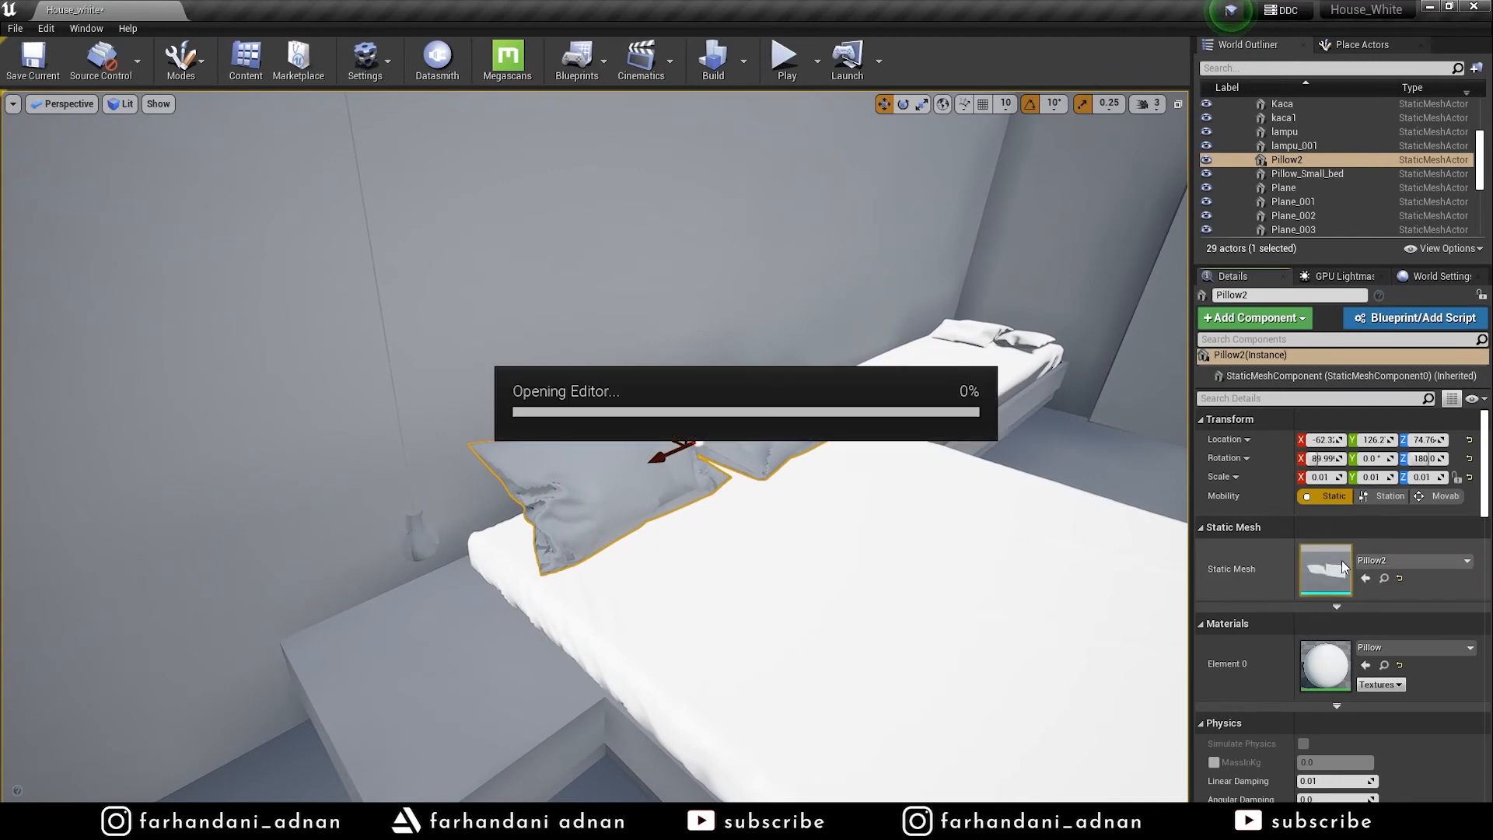
# Rebuild the large bed pillows' lightmap UVs with Source Lightmap Index 0, and save and close the mesh
pyautogui.click(1263, 603)
pyautogui.write('0')
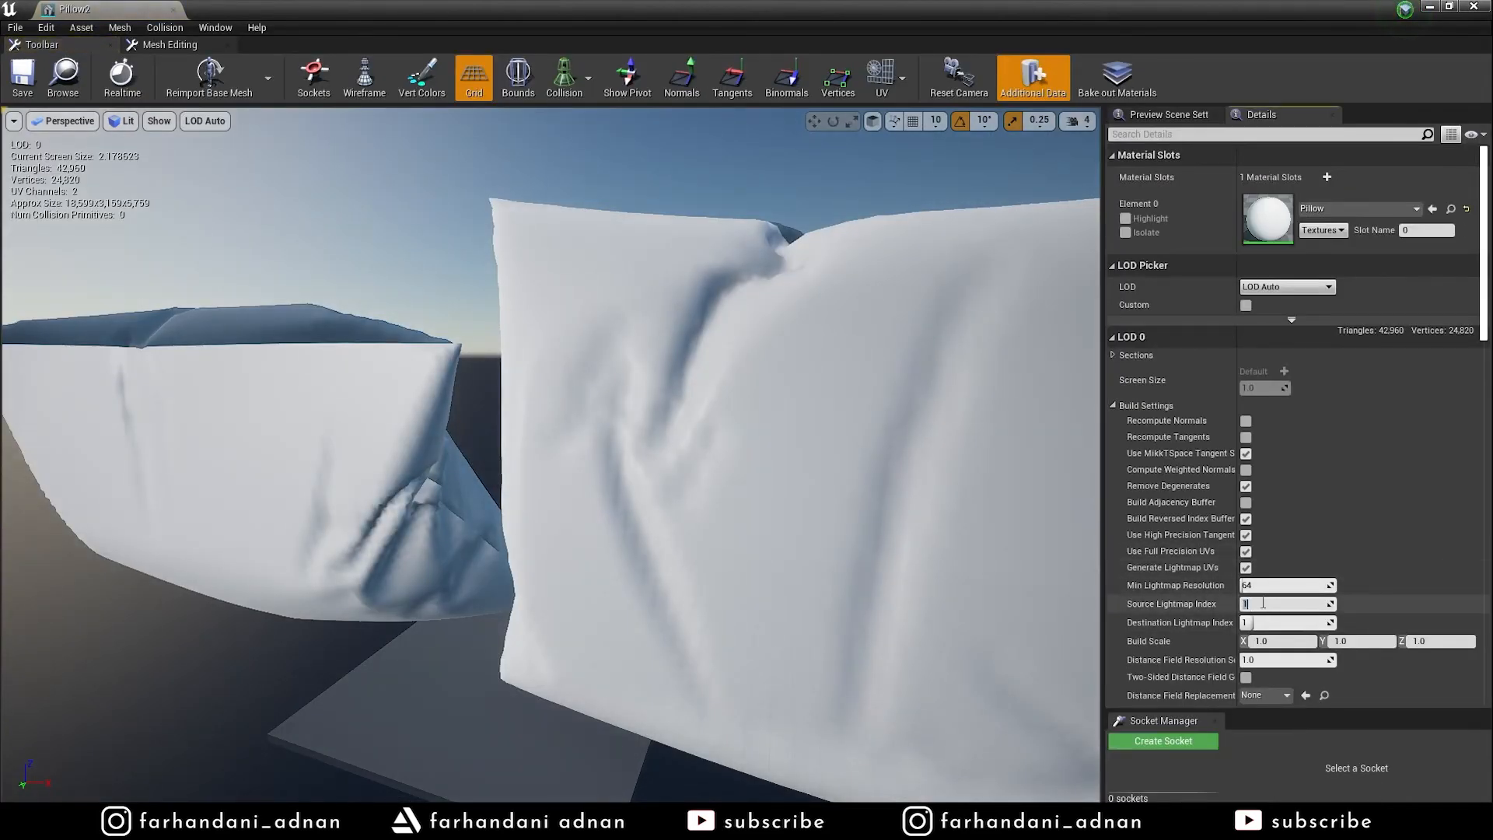
pyautogui.scroll(-2, 1314, 625)
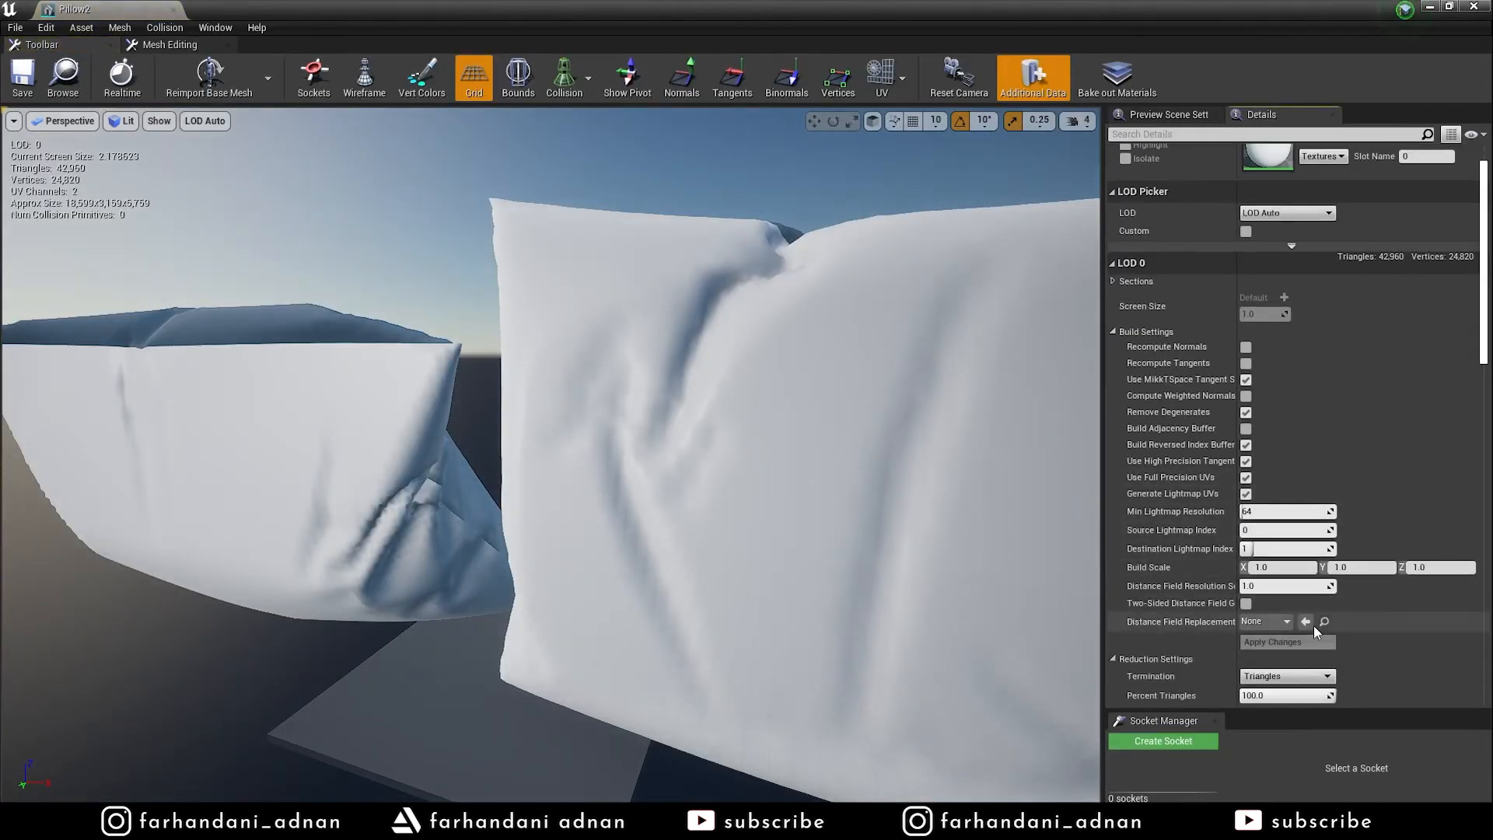
pyautogui.click(1292, 644)
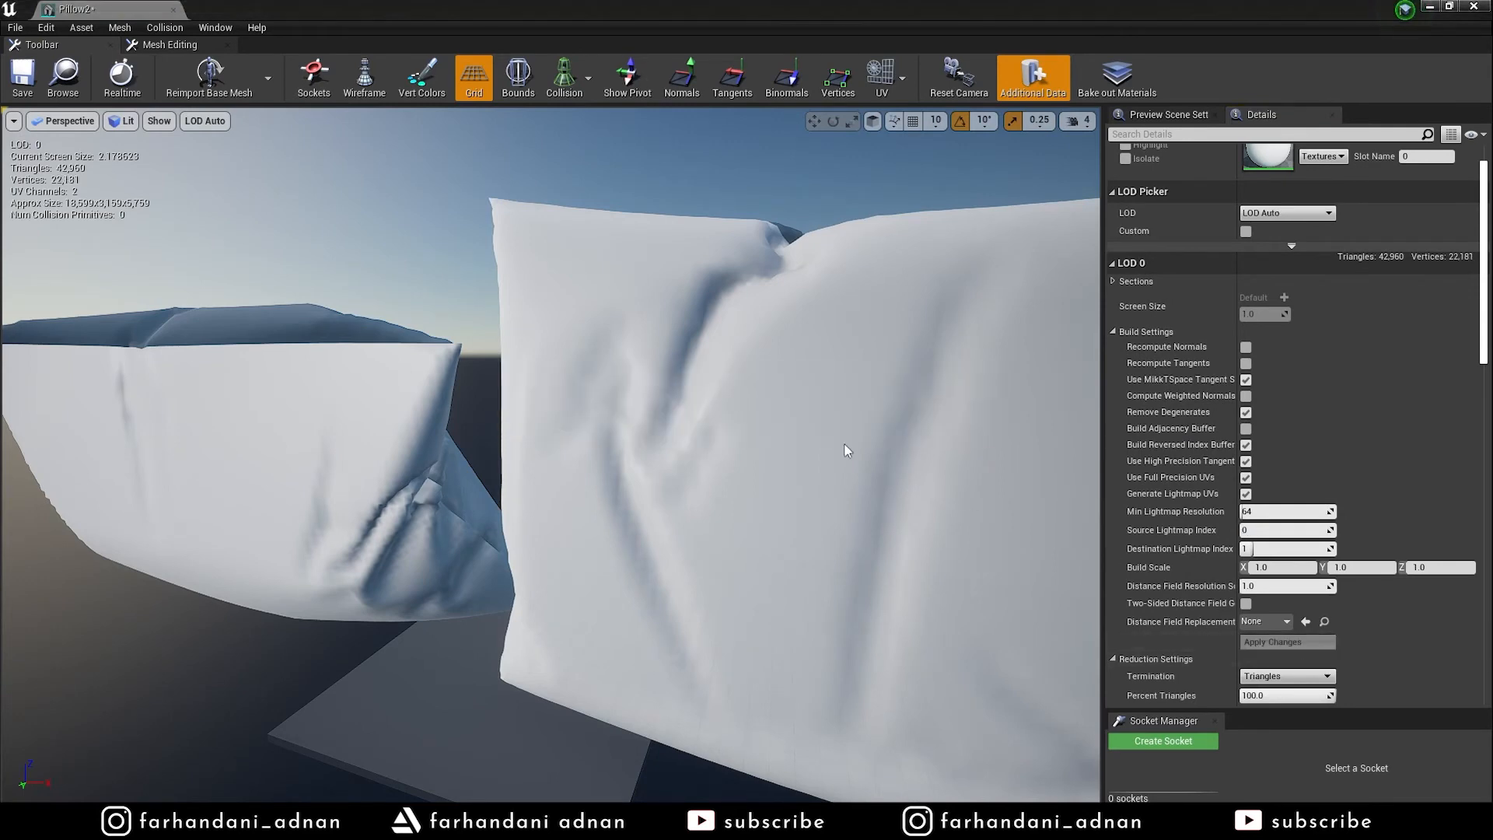
pyautogui.click(23, 75)
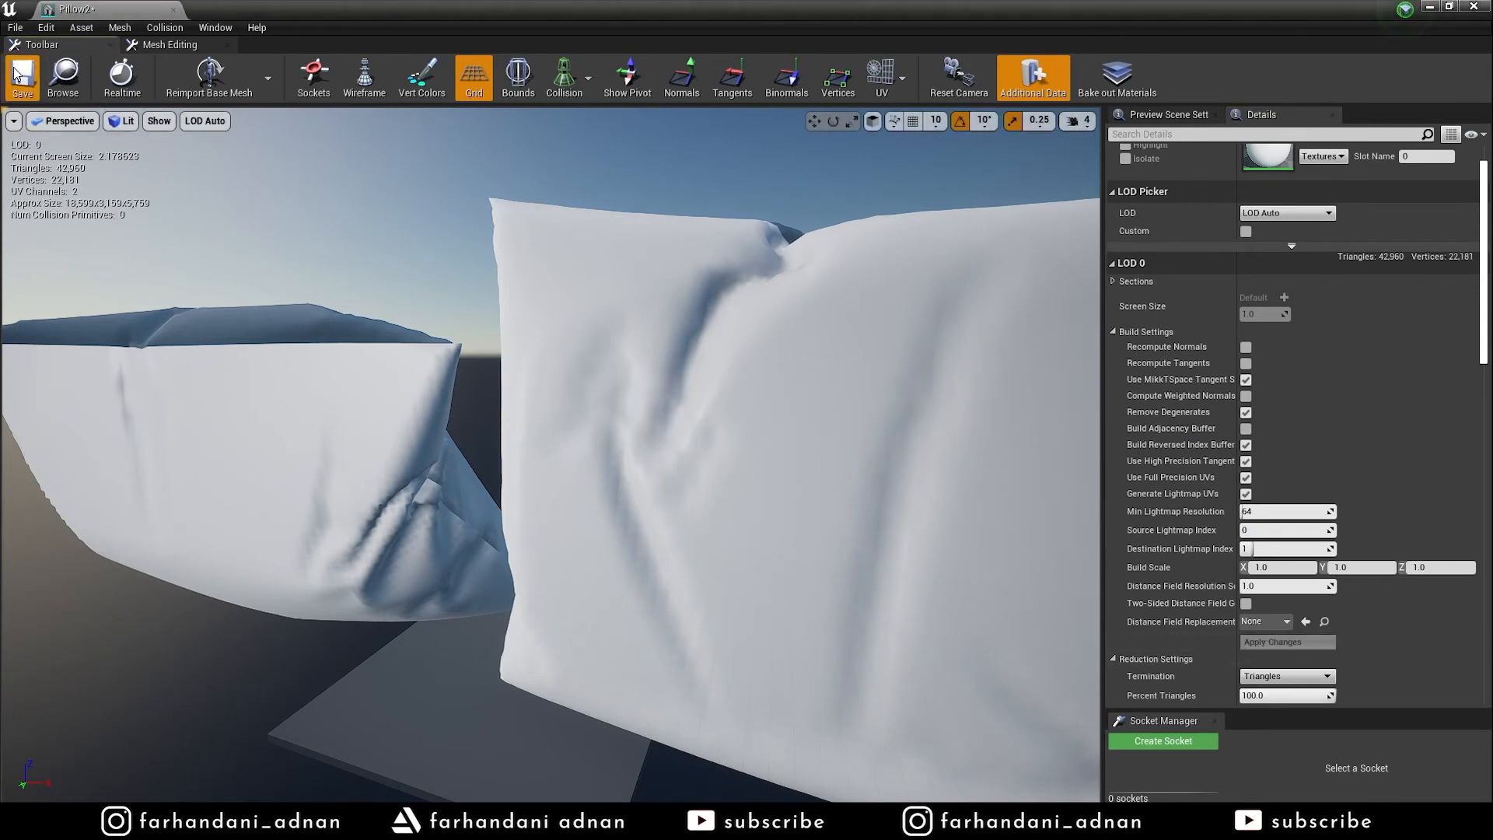
pyautogui.click(1475, 6)
# Select the two wall planes, Plane_001 and Plane_002, and raise them towards the curved ceiling to a Z location of about 248.4
pyautogui.moveTo(735, 350); pyautogui.dragTo(222, 342, button='right')
pyautogui.press('w')
pyautogui.press('s')
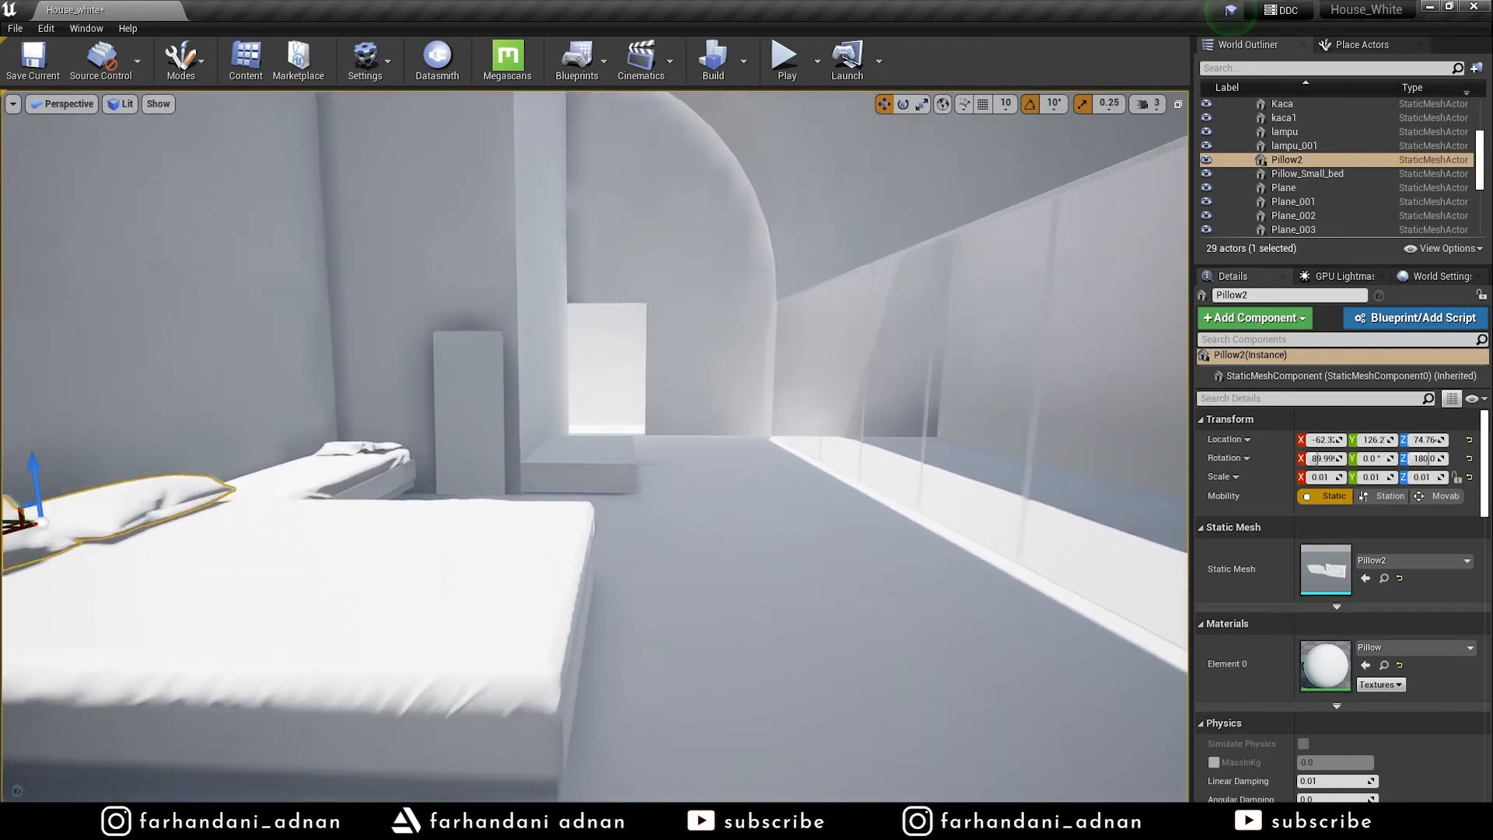
pyautogui.moveTo(791, 392); pyautogui.dragTo(791, 391, button='right')
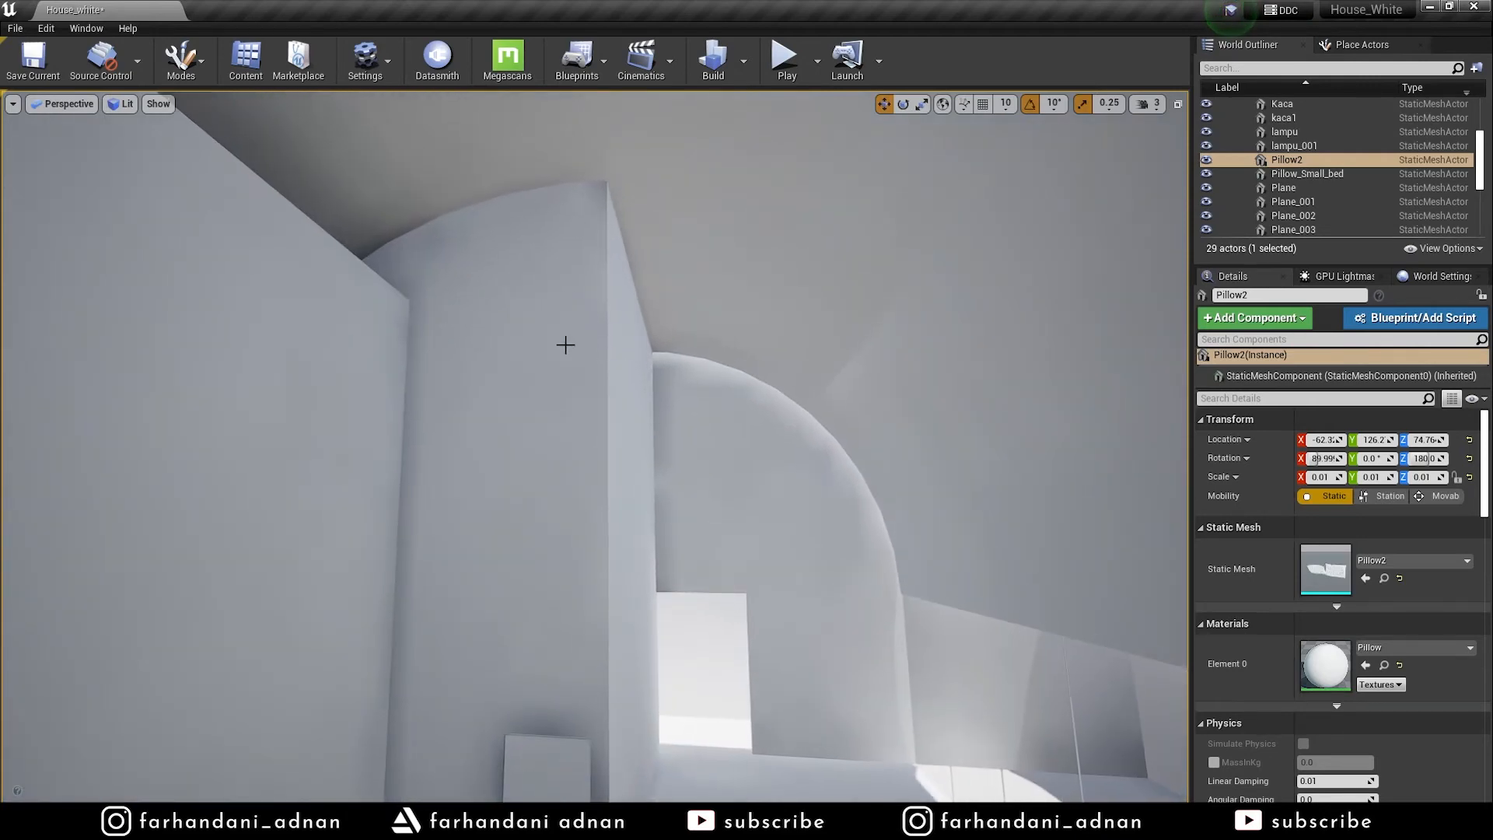
pyautogui.click(796, 347)
pyautogui.moveTo(586, 343); pyautogui.dragTo(586, 343, button='right')
pyautogui.keyDown('ctrl'); pyautogui.click(587, 343); pyautogui.keyUp('ctrl')
pyautogui.moveTo(800, 330); pyautogui.dragTo(800, 330, button='right')
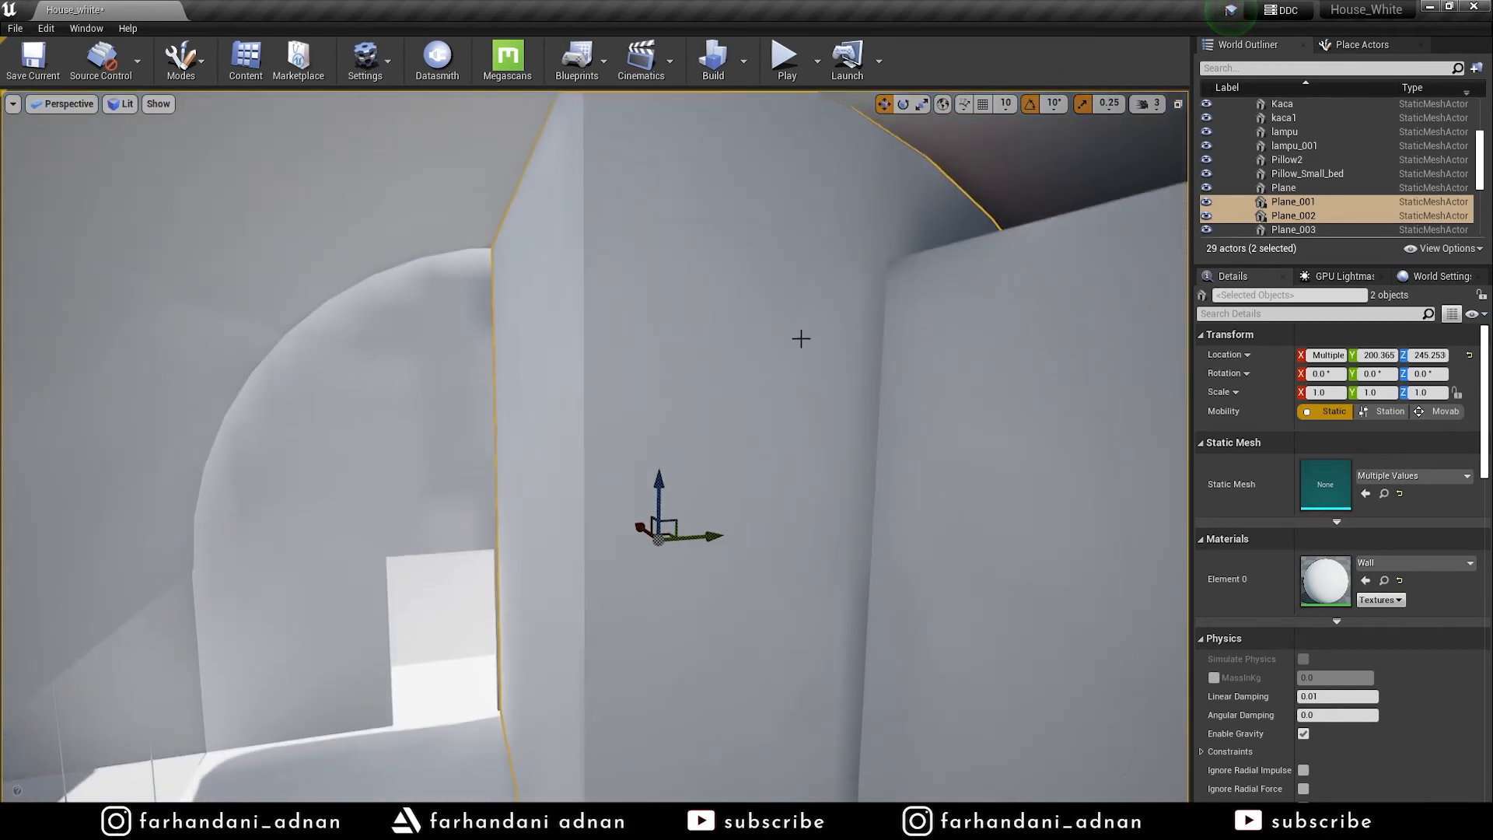
pyautogui.moveTo(747, 423); pyautogui.dragTo(747, 423, button='right')
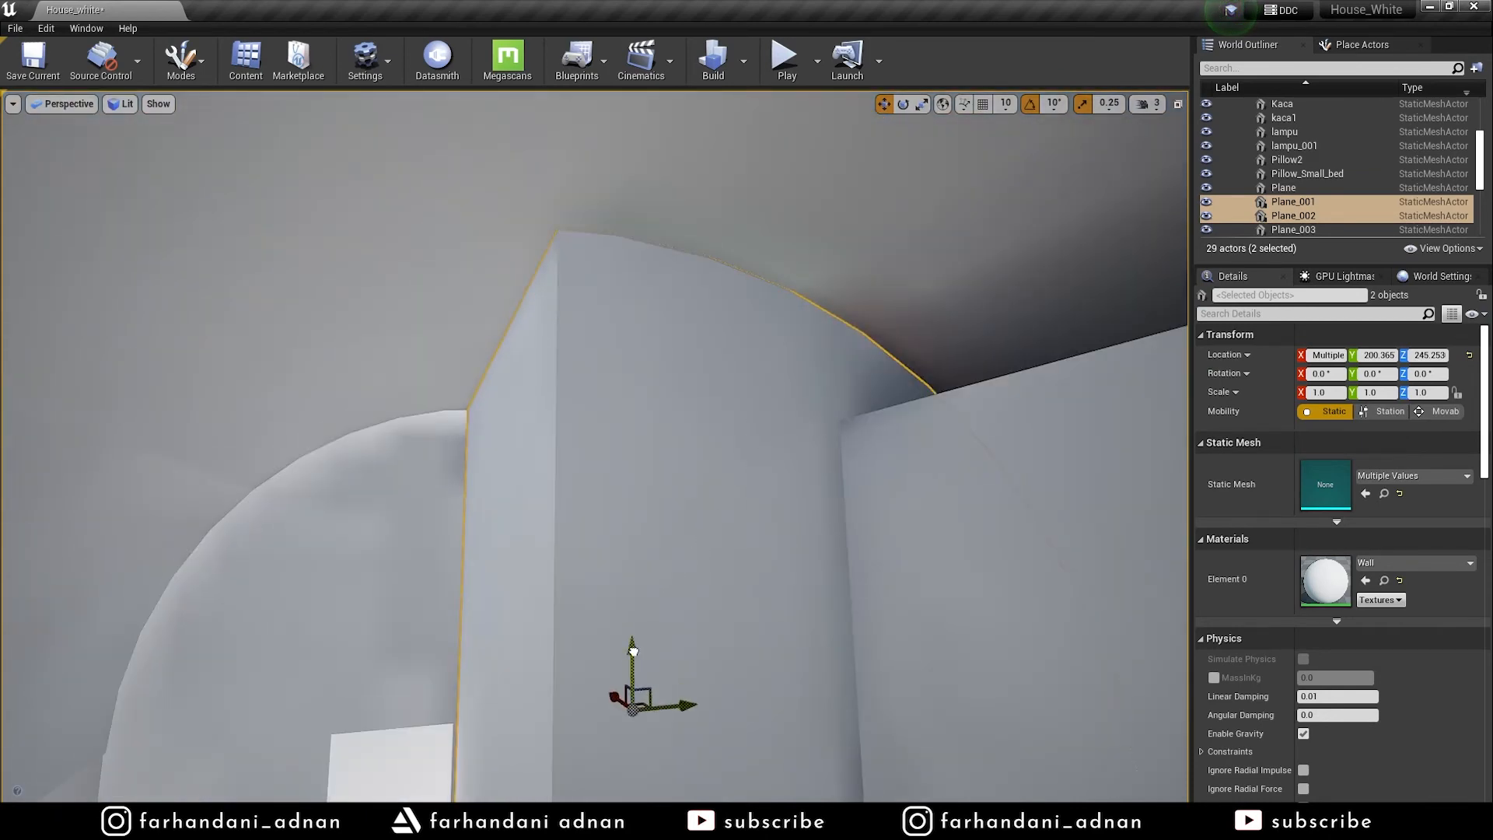
pyautogui.moveTo(633, 650); pyautogui.dragTo(632, 649)
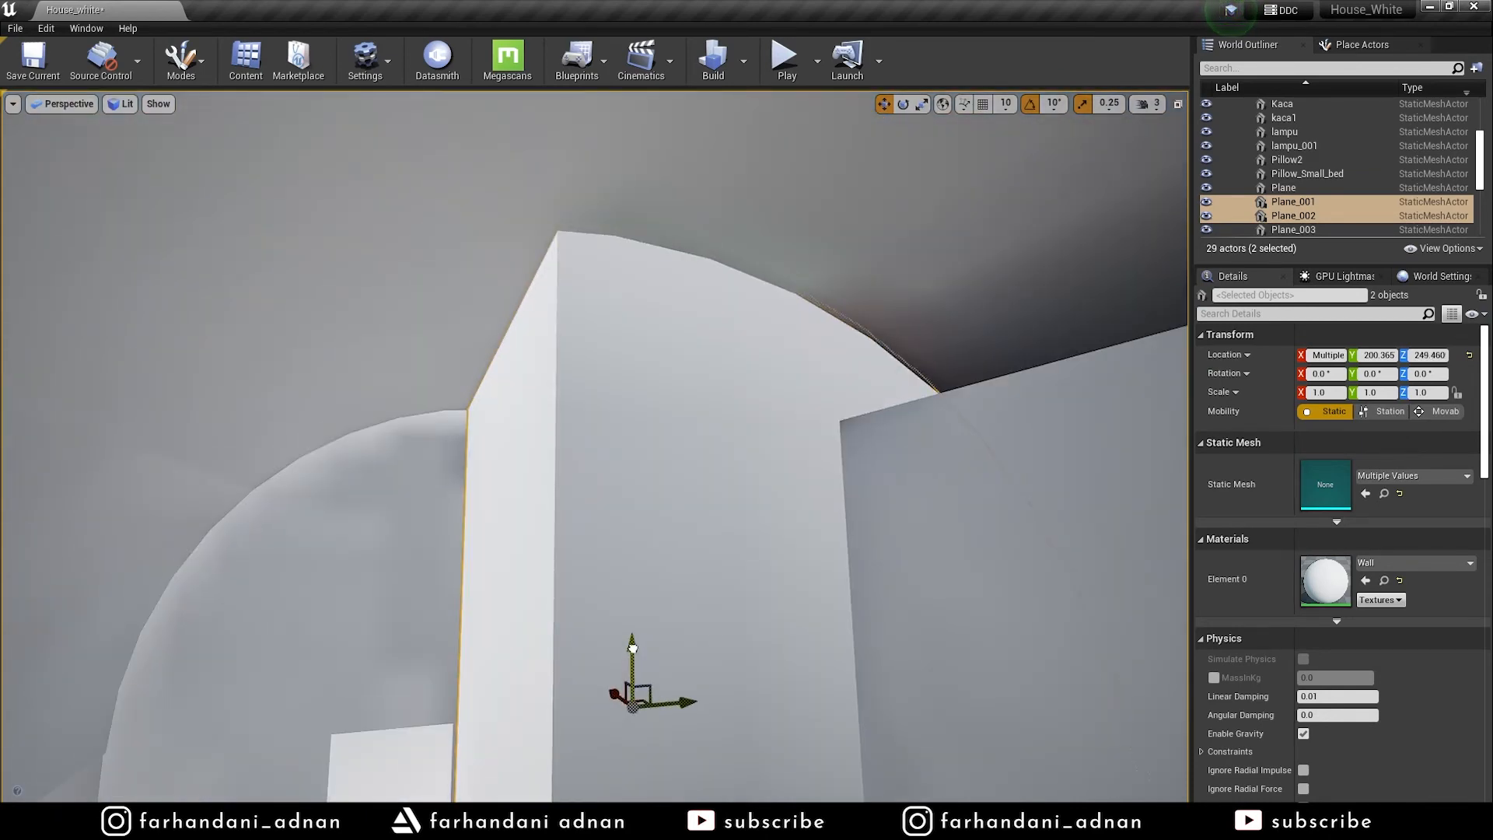
pyautogui.moveTo(632, 648); pyautogui.dragTo(633, 649, button='right')
# Filter the scene's actors by "sky" and select the SkyLight
pyautogui.moveTo(860, 510); pyautogui.dragTo(1056, 204, button='right')
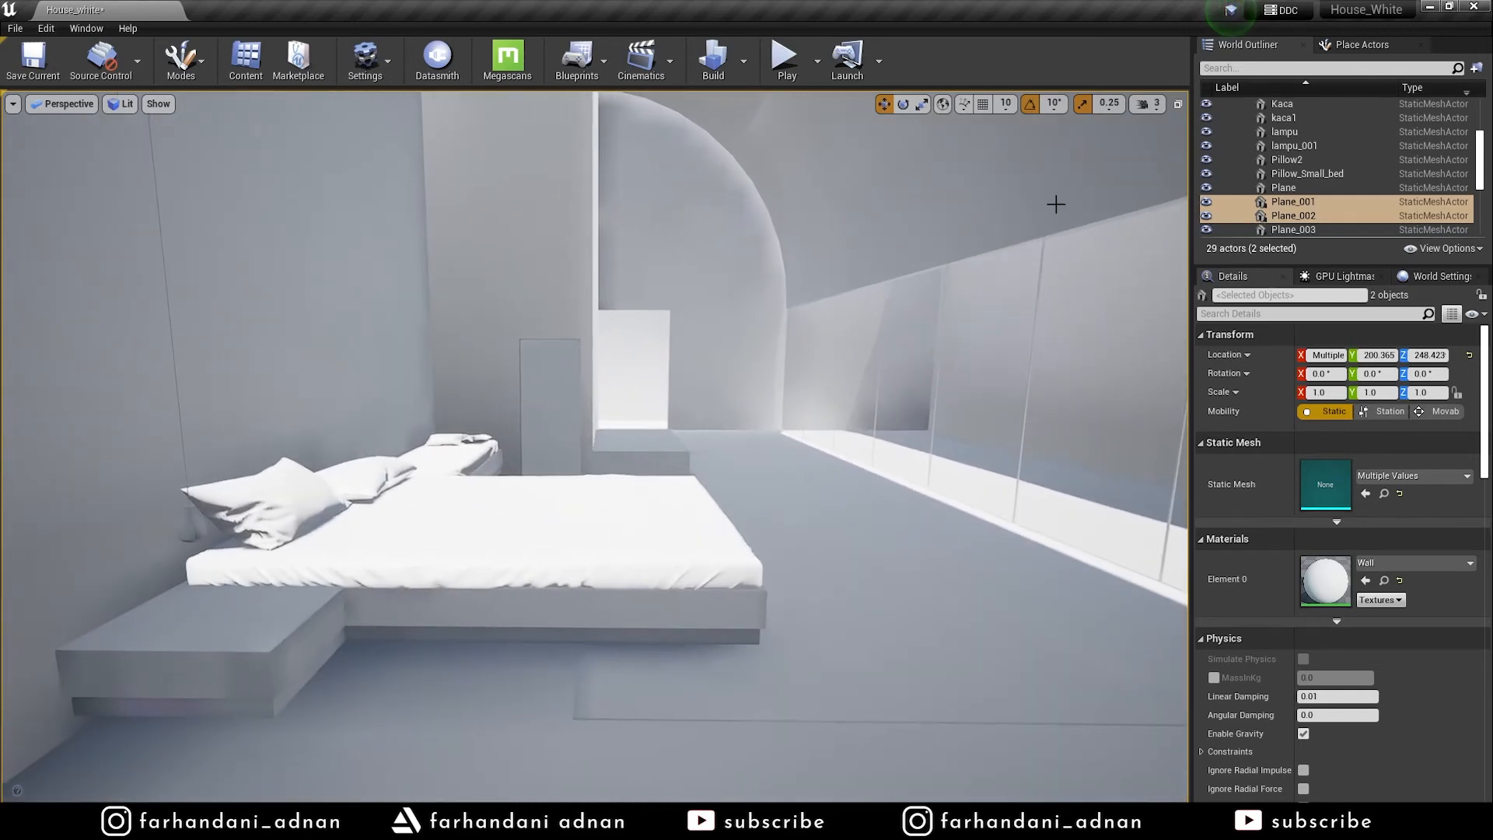
pyautogui.moveTo(833, 278); pyautogui.dragTo(833, 279, button='right')
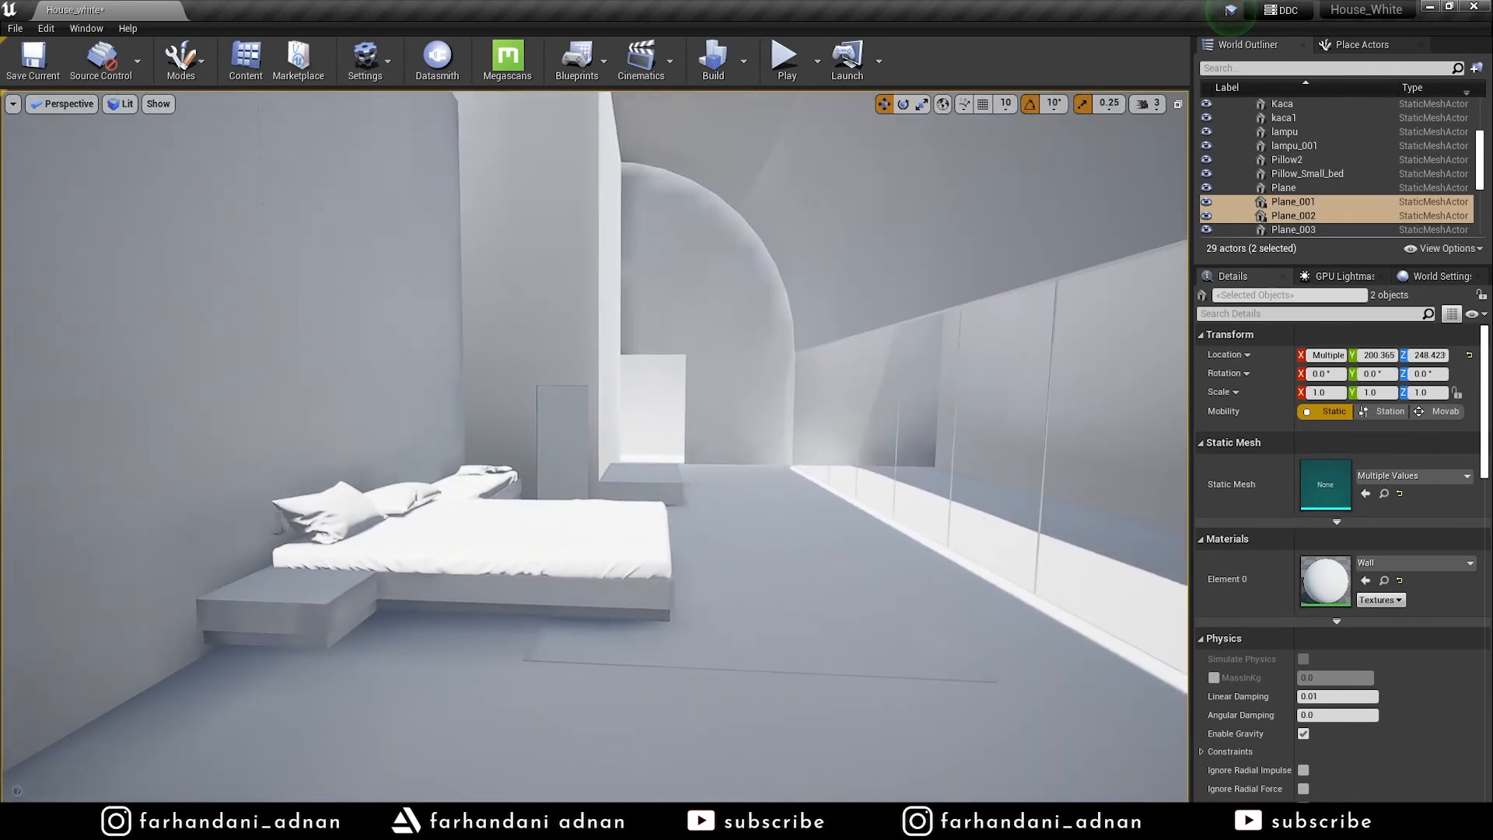
pyautogui.click(1239, 67)
pyautogui.write('sk')
pyautogui.click(1330, 146)
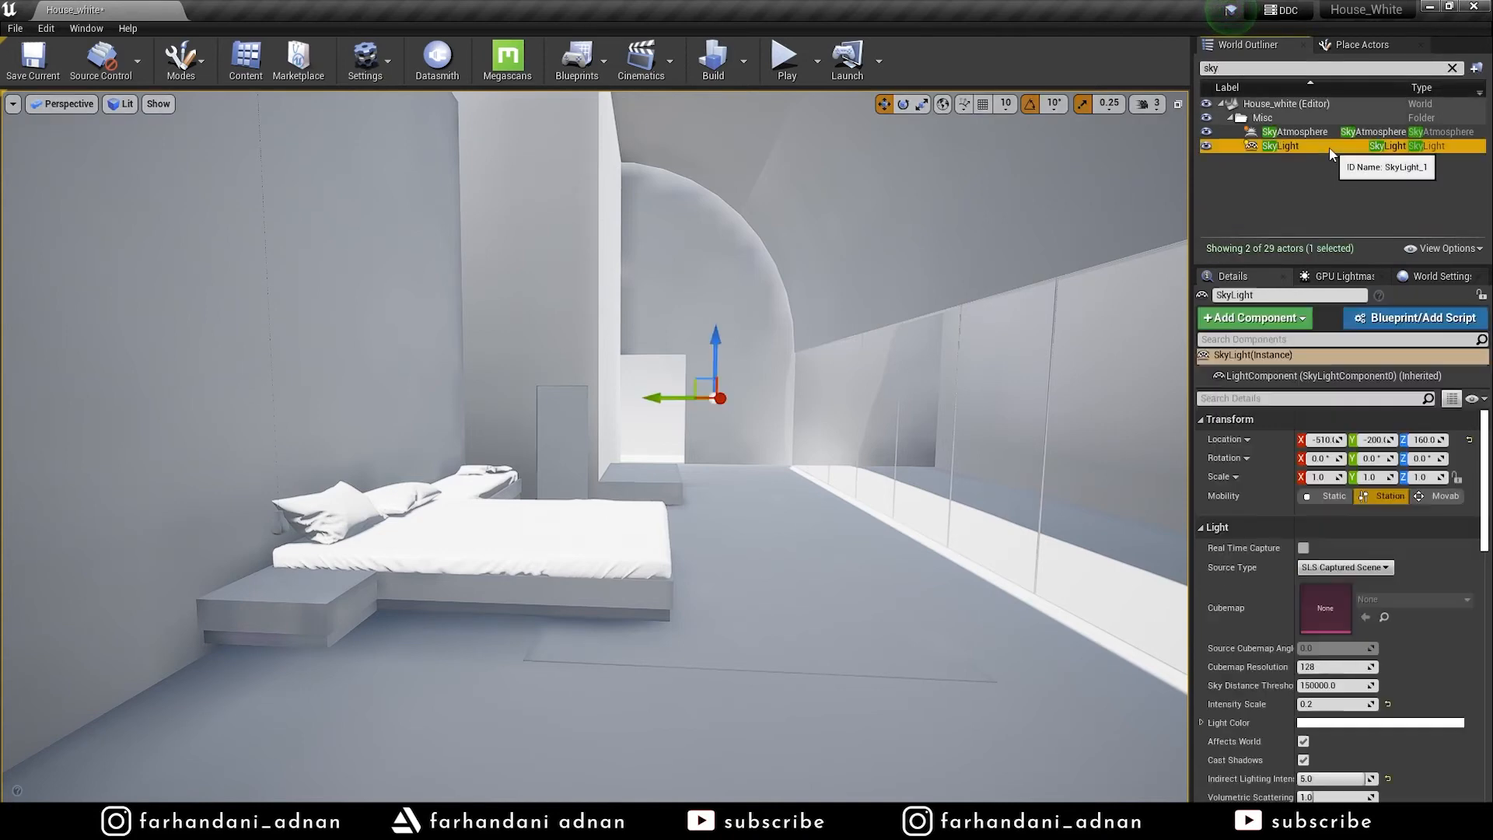
# Turn off game view to show the light icons and select the SkyLight in the viewport
pyautogui.click(726, 377)
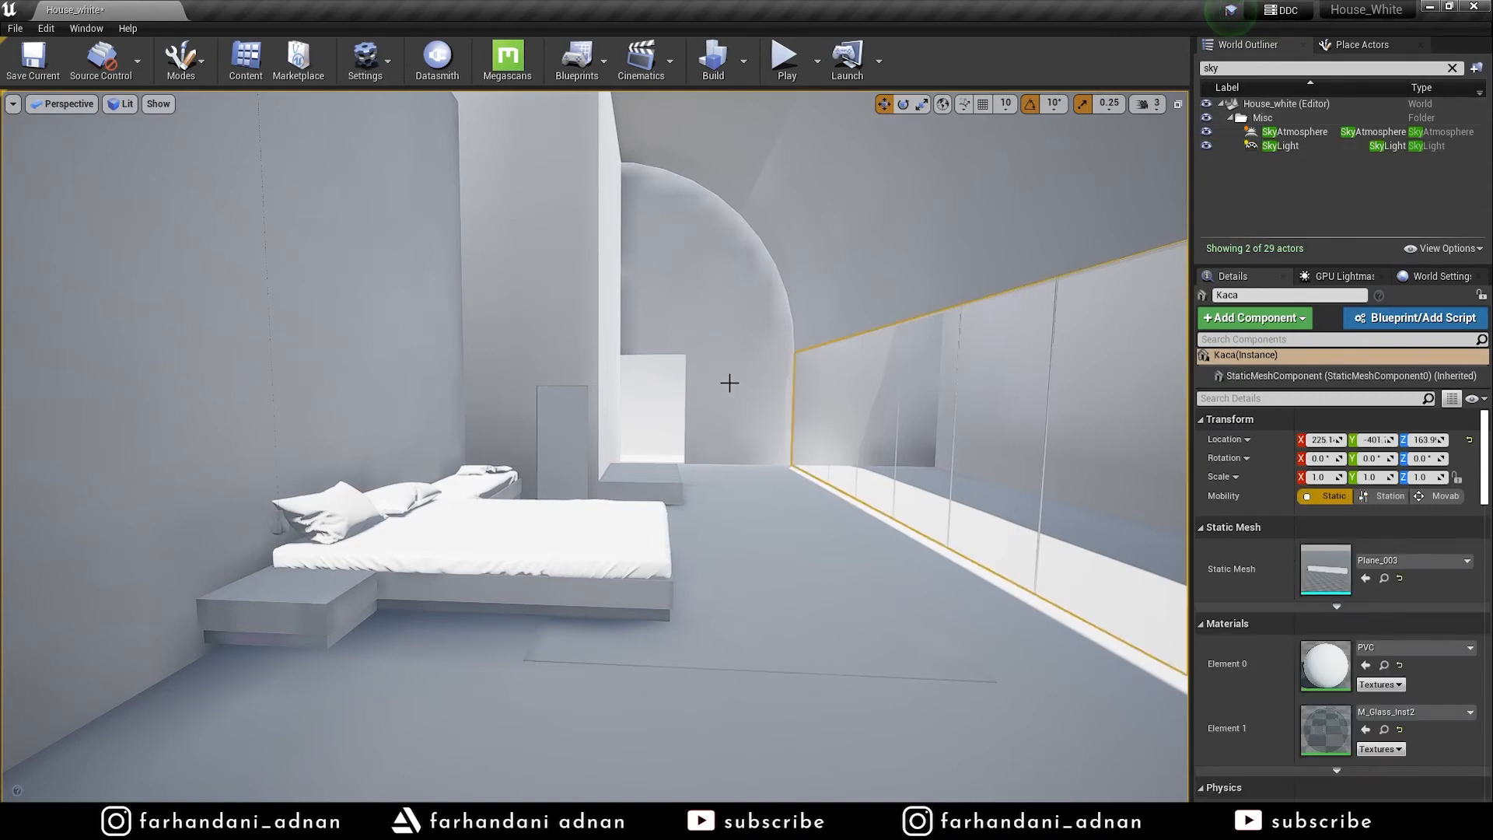
pyautogui.scroll(5, 727, 376)
pyautogui.moveTo(786, 343); pyautogui.dragTo(786, 379, button='middle')
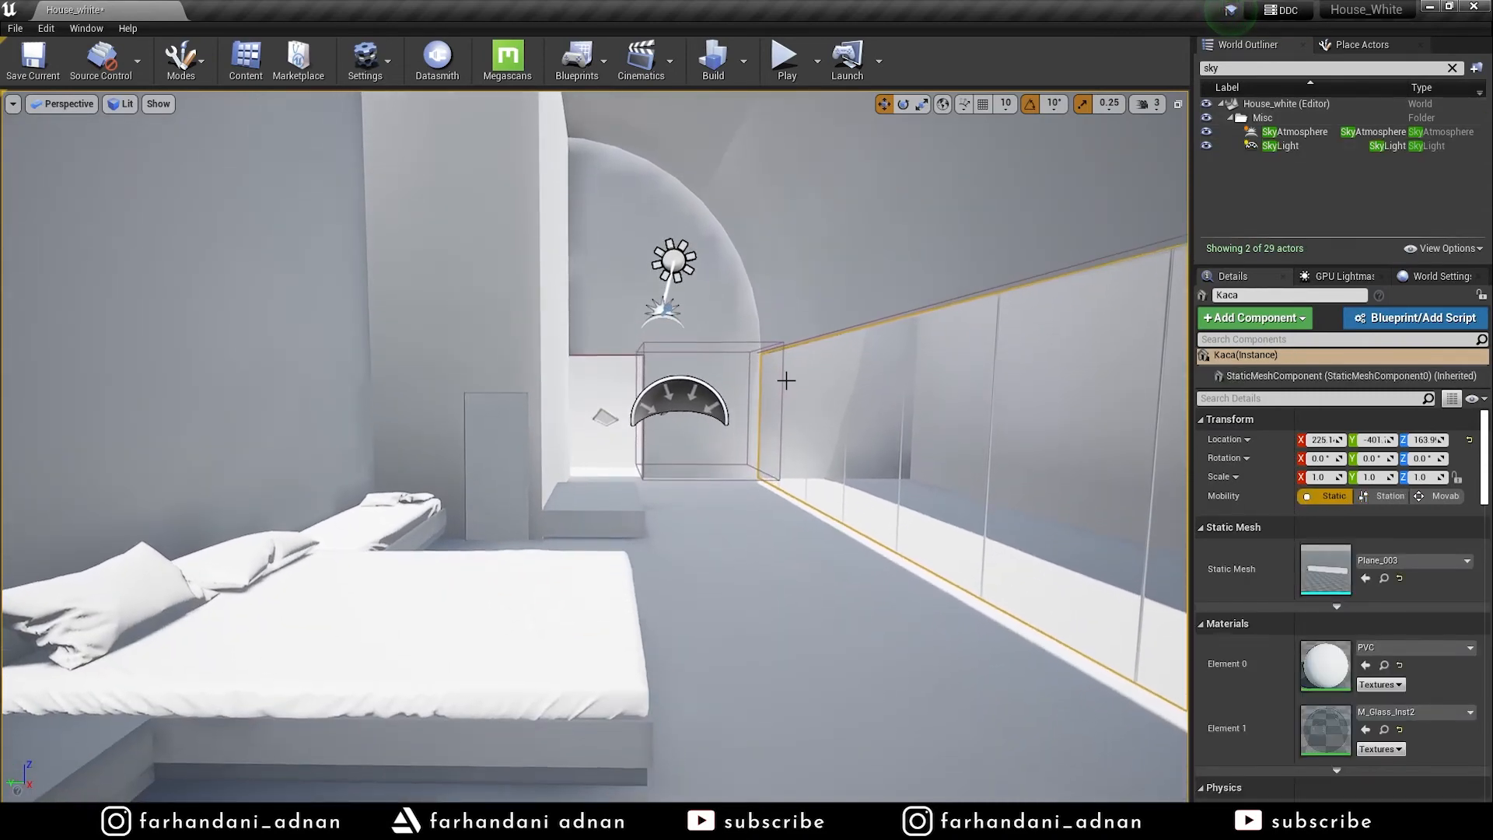
pyautogui.press('g')
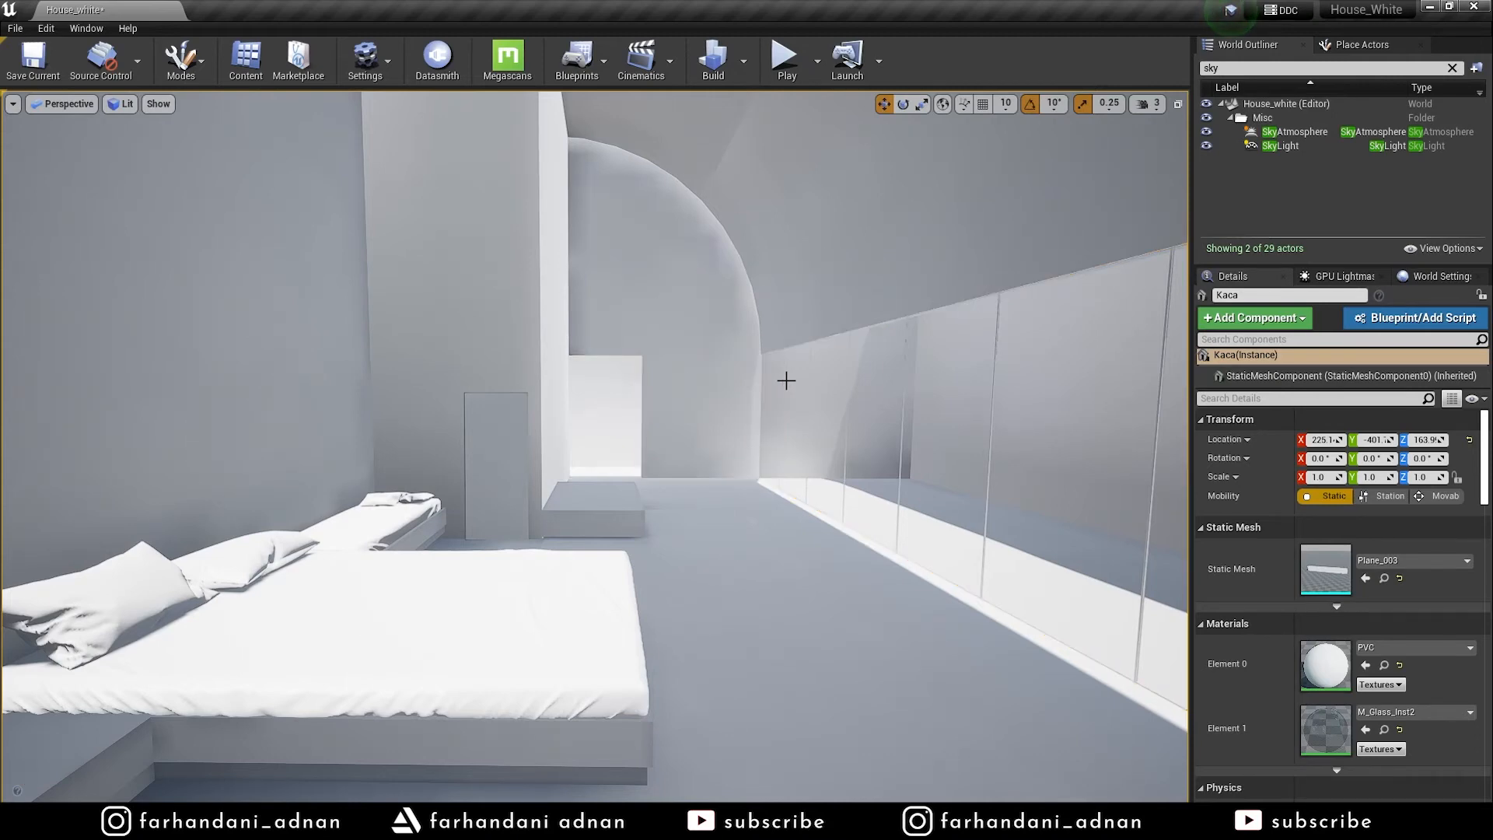
pyautogui.press('g')
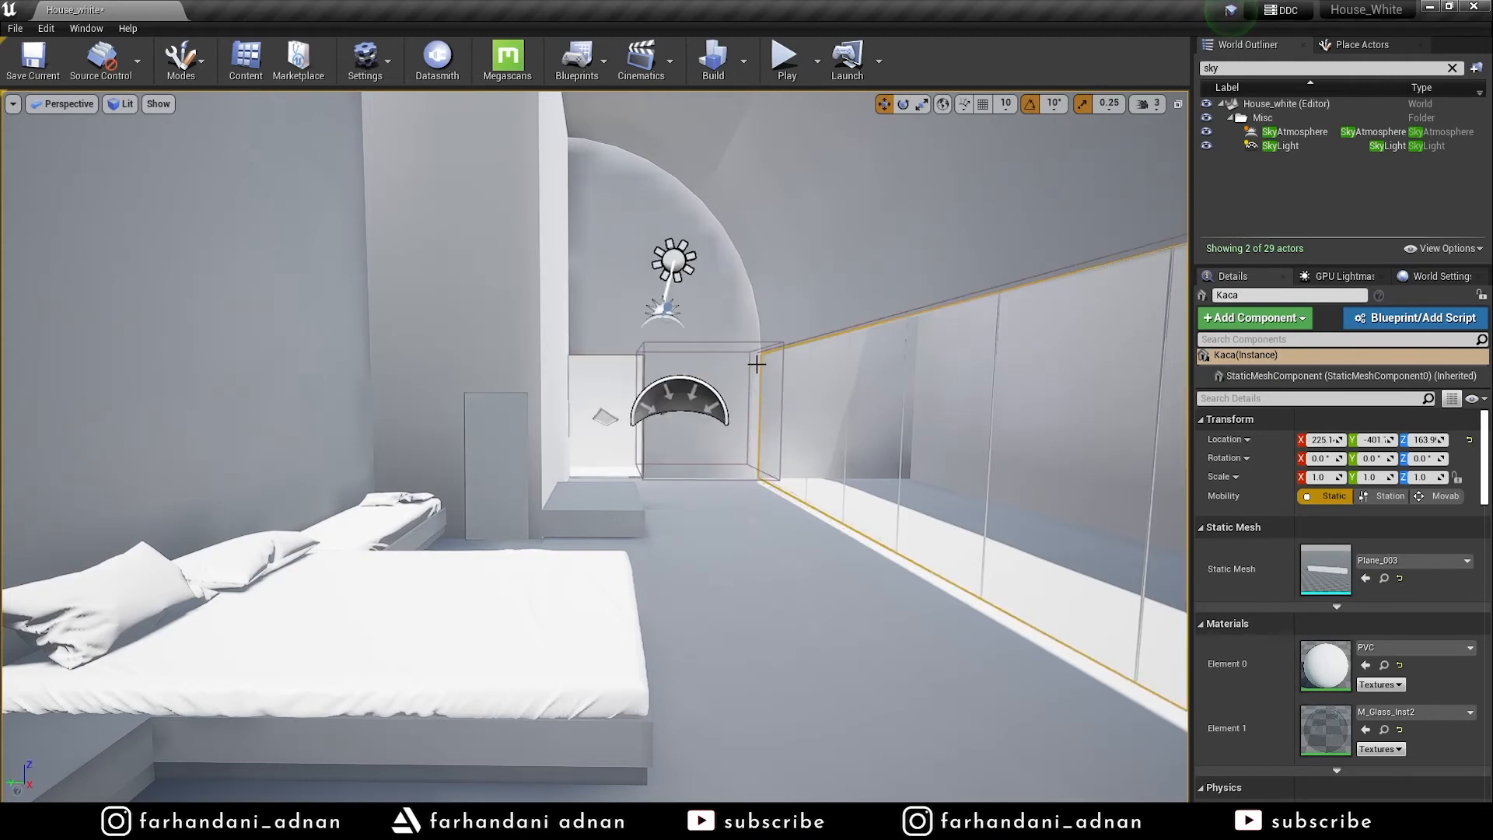
pyautogui.scroll(3, 757, 363)
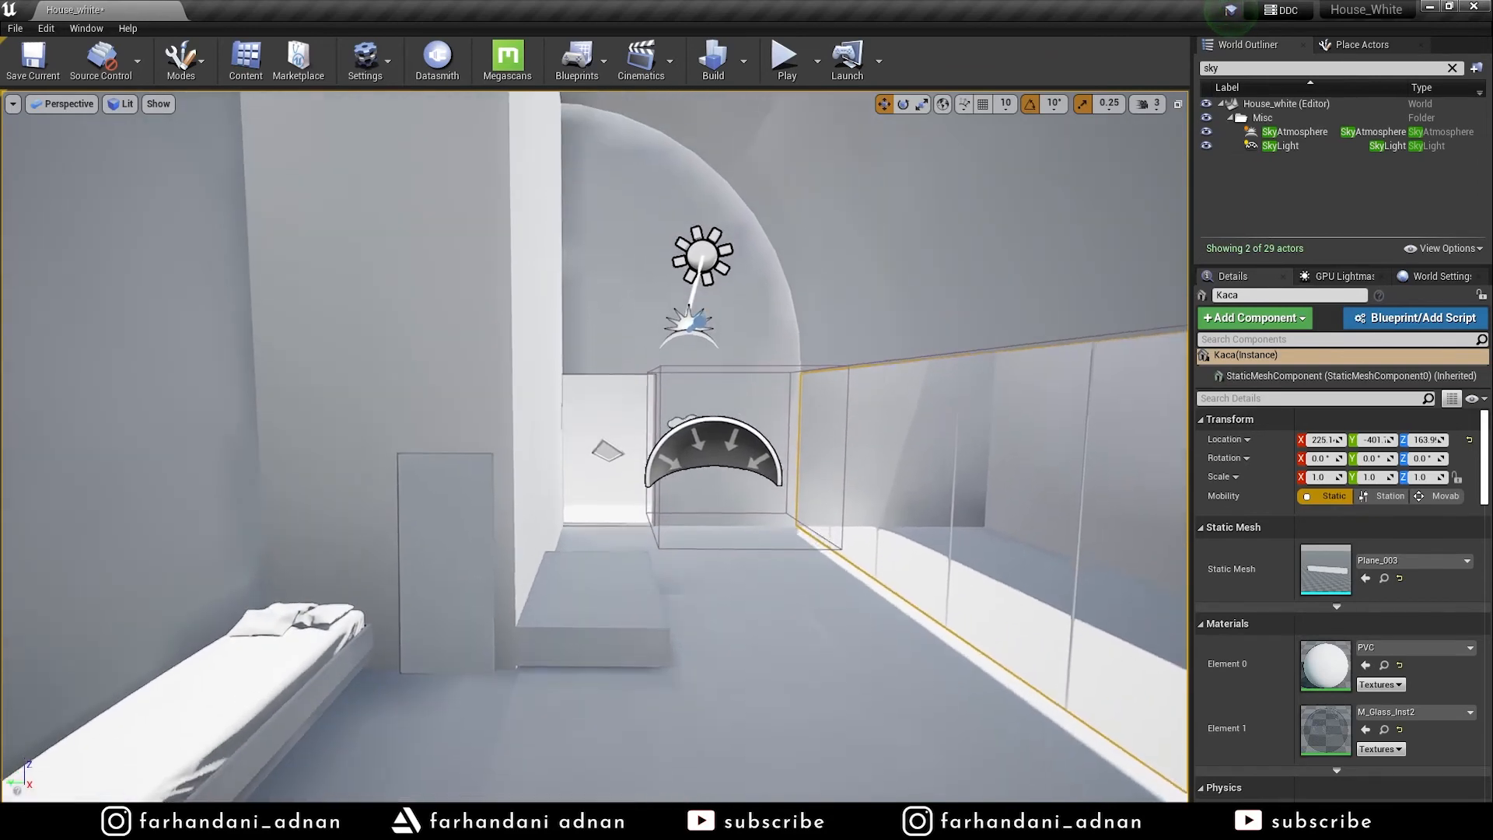
pyautogui.click(719, 451)
pyautogui.scroll(-4, 790, 423)
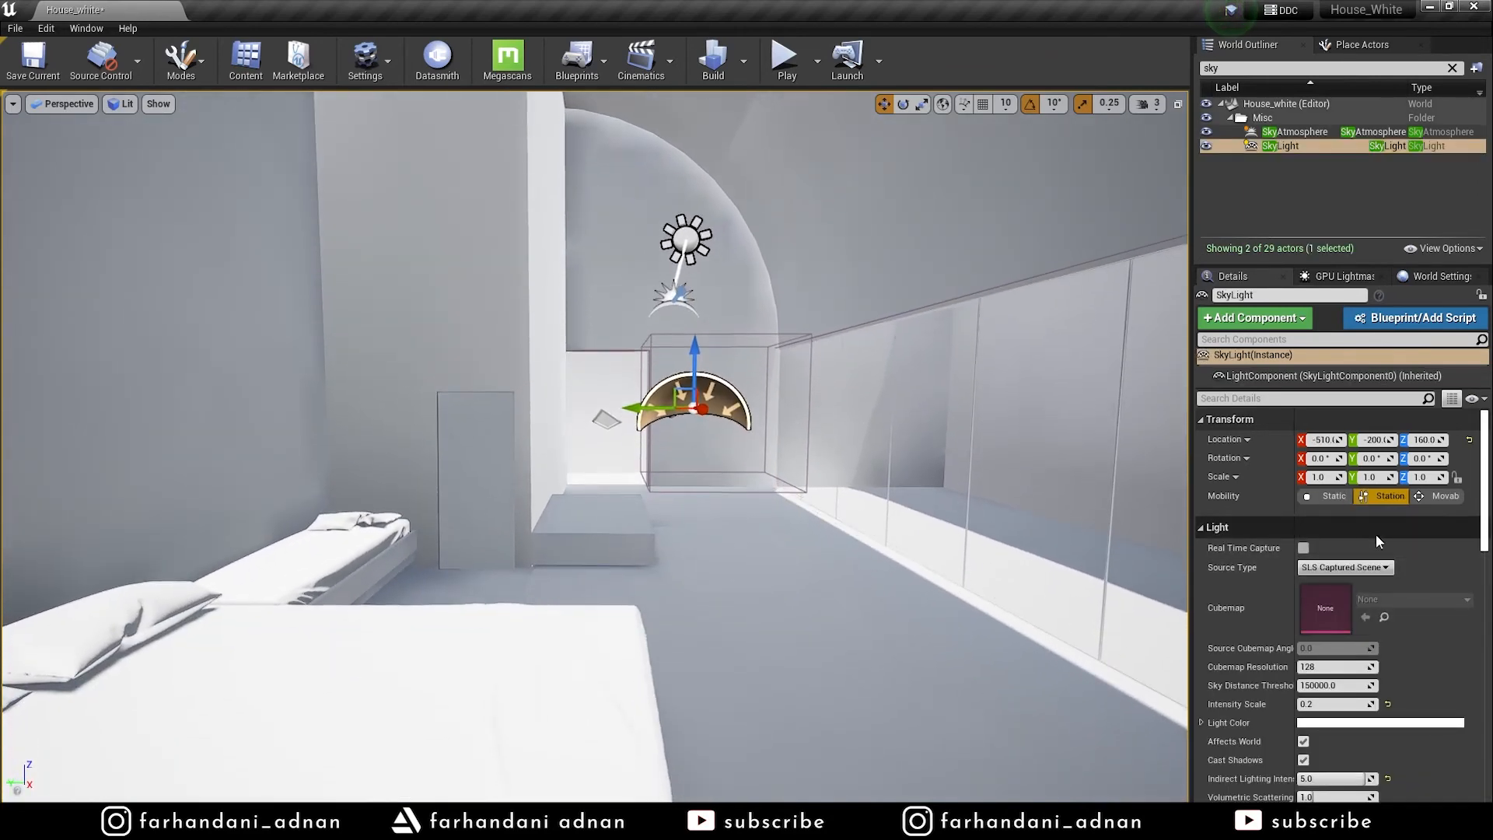
# Try an intensity scale of 0.1 on the SkyLight and set it back to 0.2
pyautogui.scroll(-2, 1361, 642)
pyautogui.click(1312, 653)
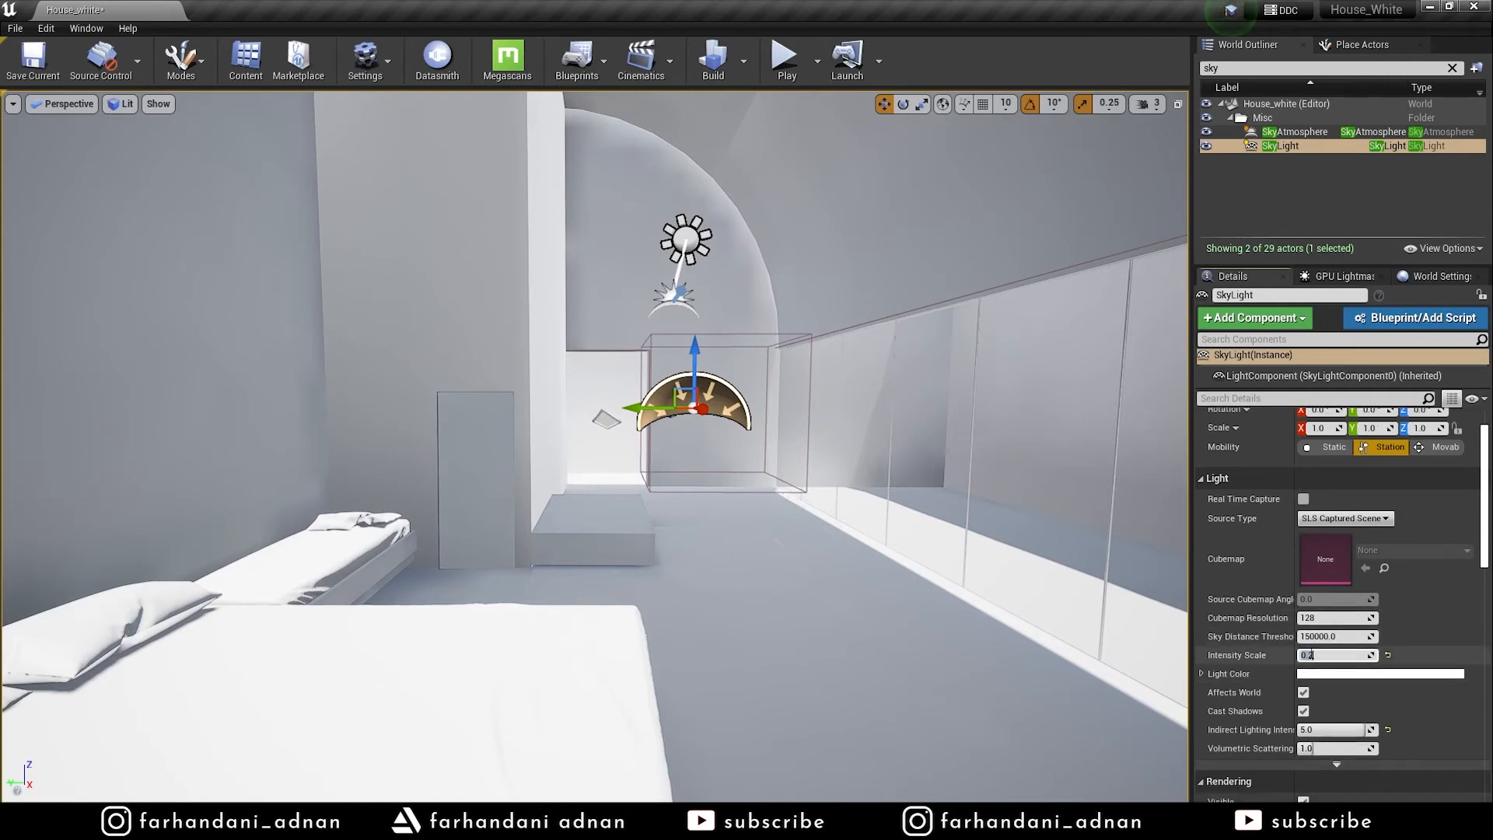
pyautogui.press('Return')
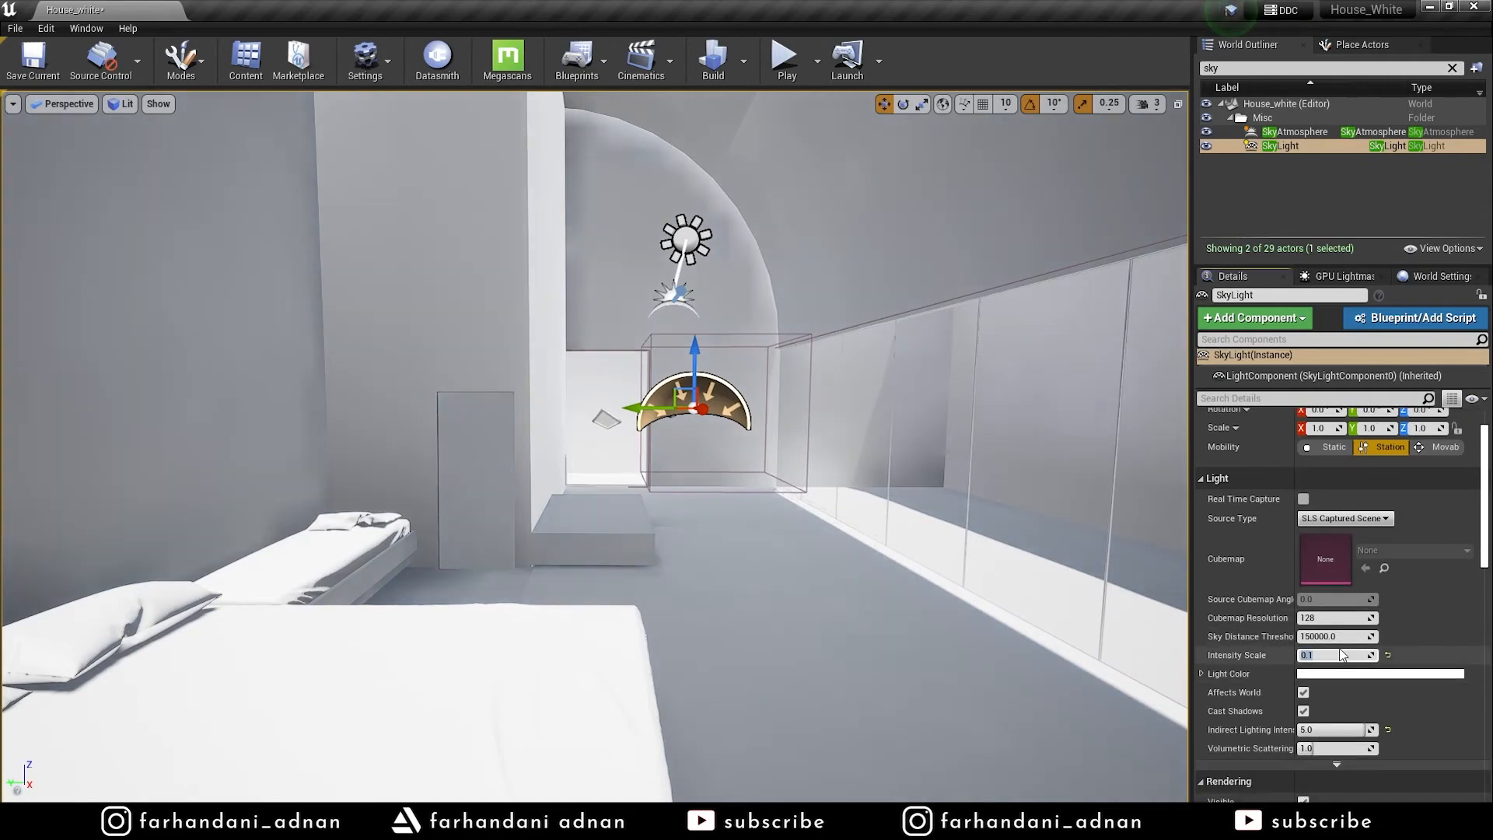
pyautogui.write('.2')
pyautogui.press('Return')
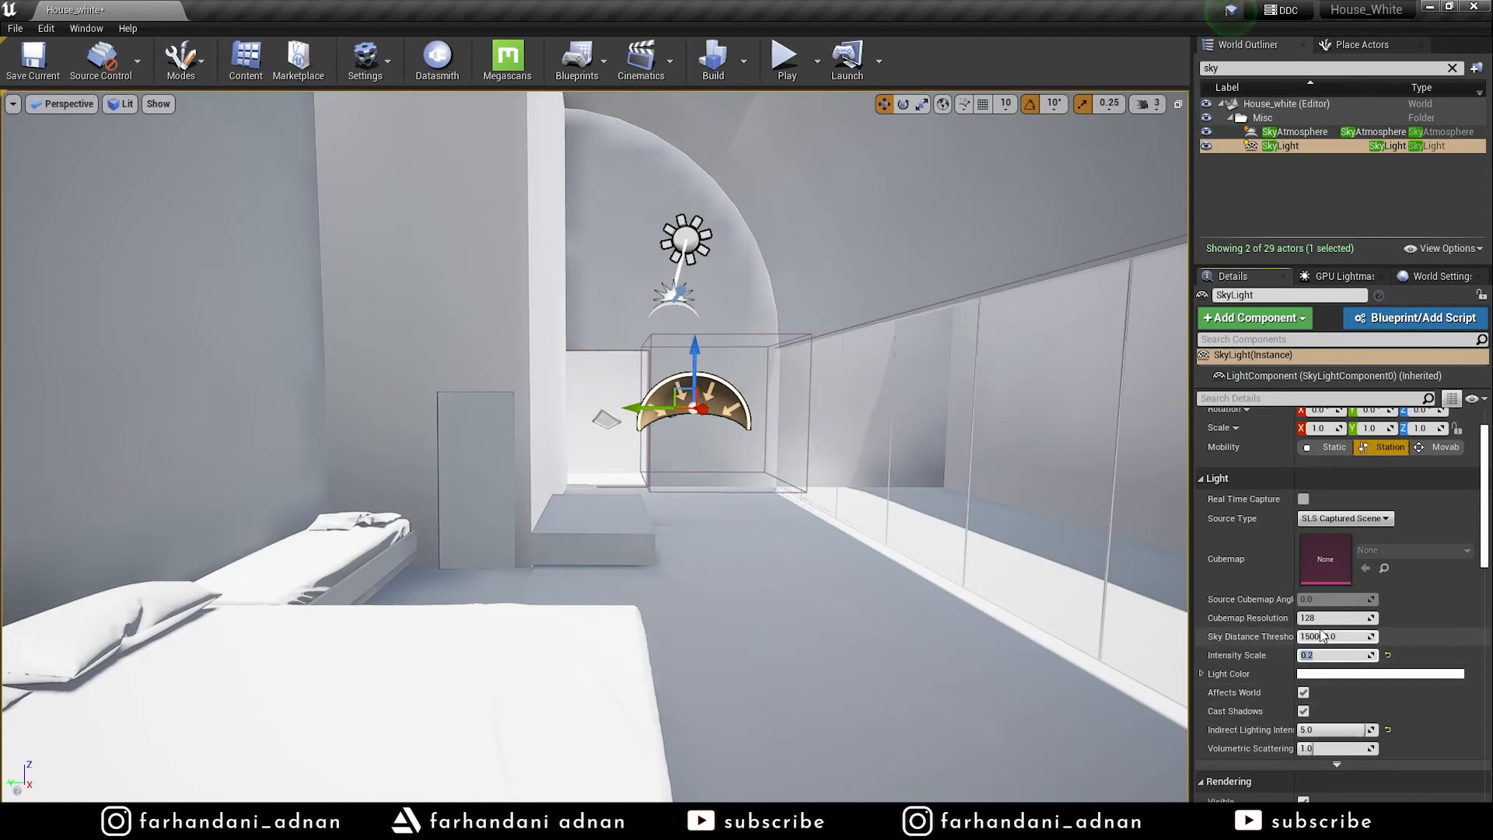
# Select the DirectionalLight in the viewport and review its light and Lightmass settings
pyautogui.moveTo(894, 483); pyautogui.dragTo(888, 482, button='right')
pyautogui.press('s')
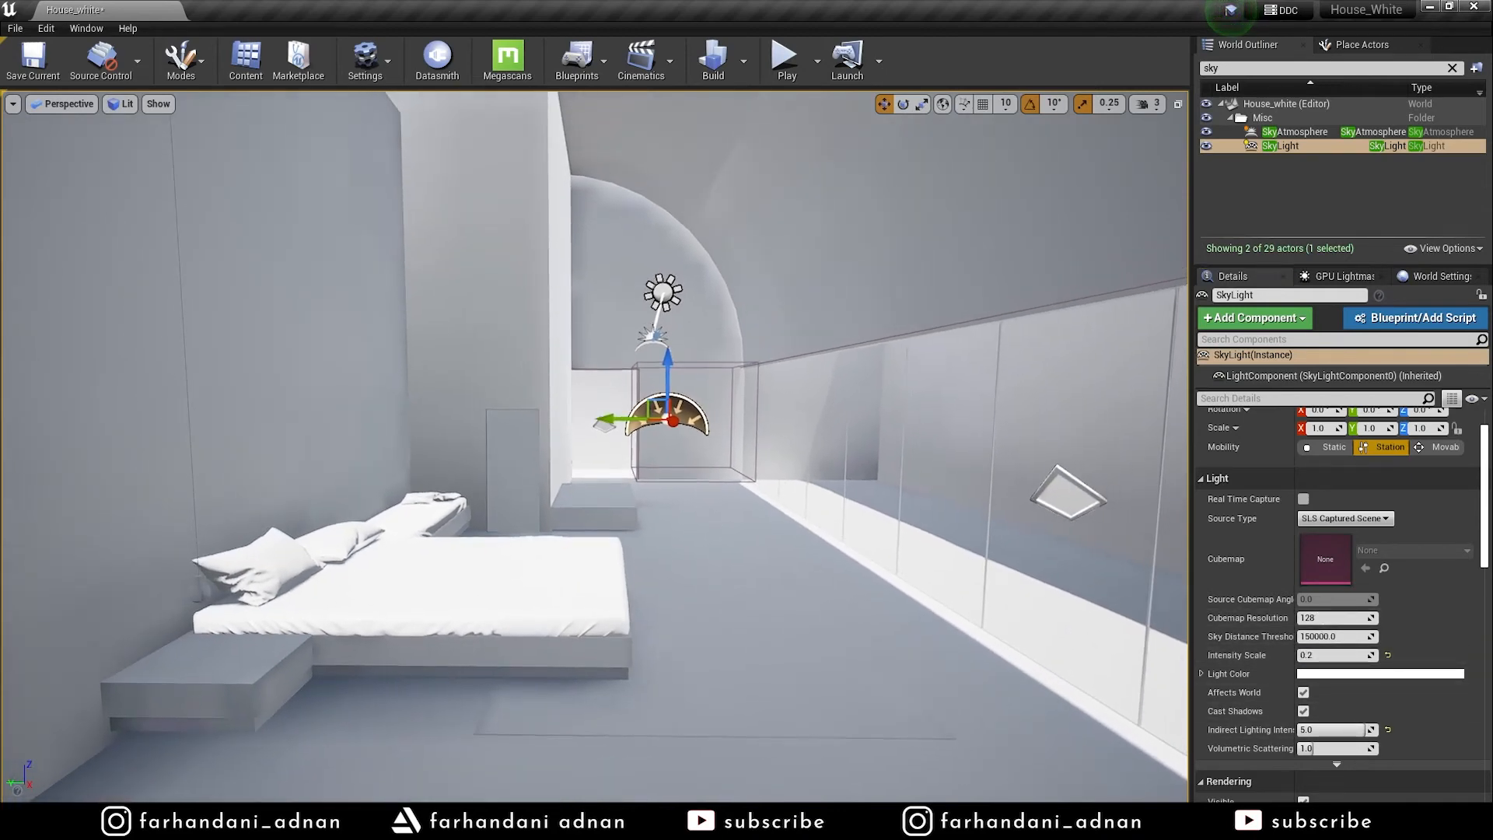
pyautogui.press('w')
pyautogui.moveTo(1005, 476); pyautogui.dragTo(1004, 476, button='right')
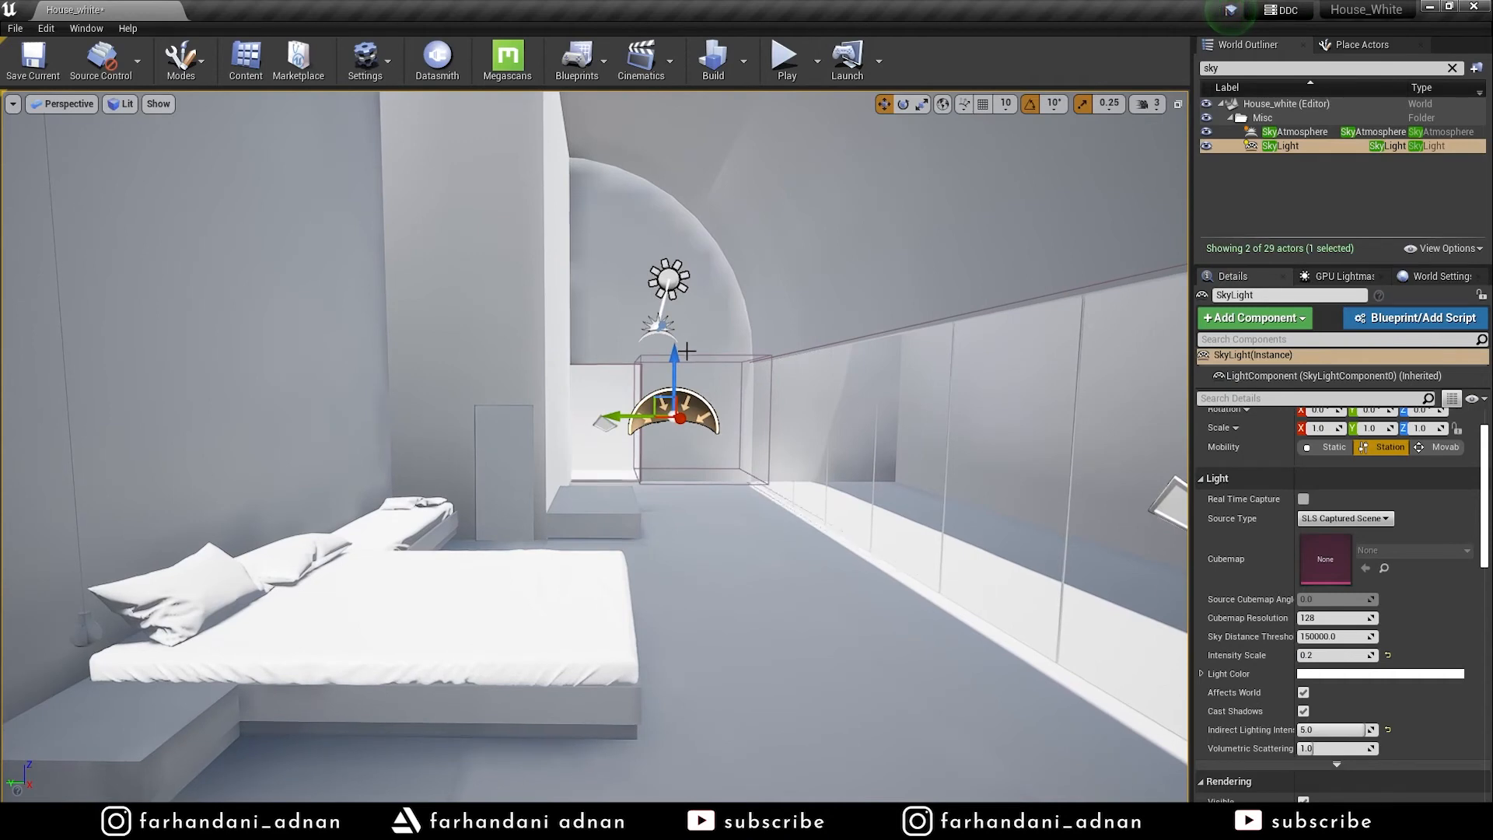
pyautogui.scroll(-5, 815, 432)
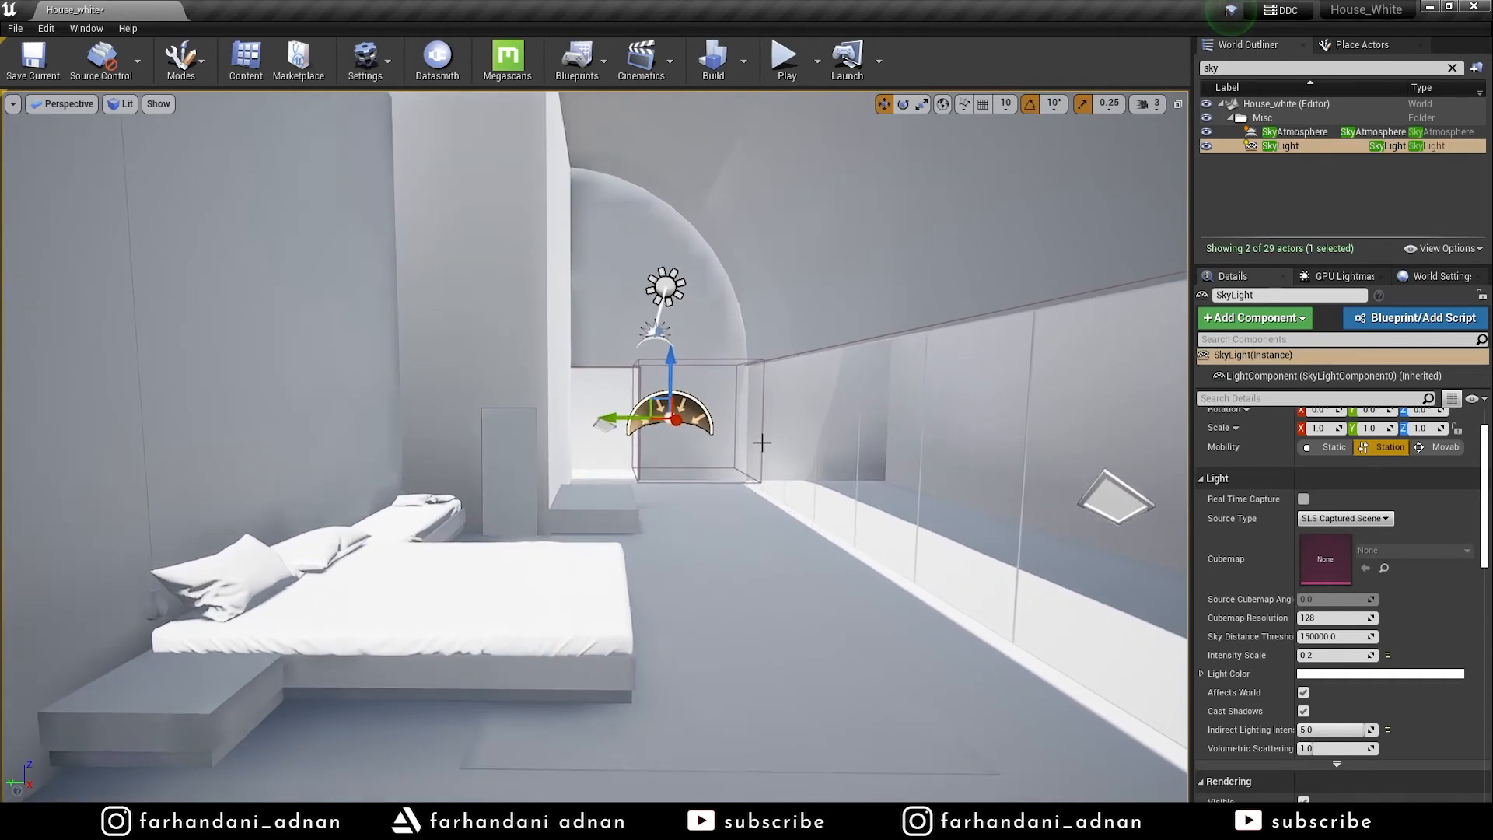
pyautogui.click(665, 286)
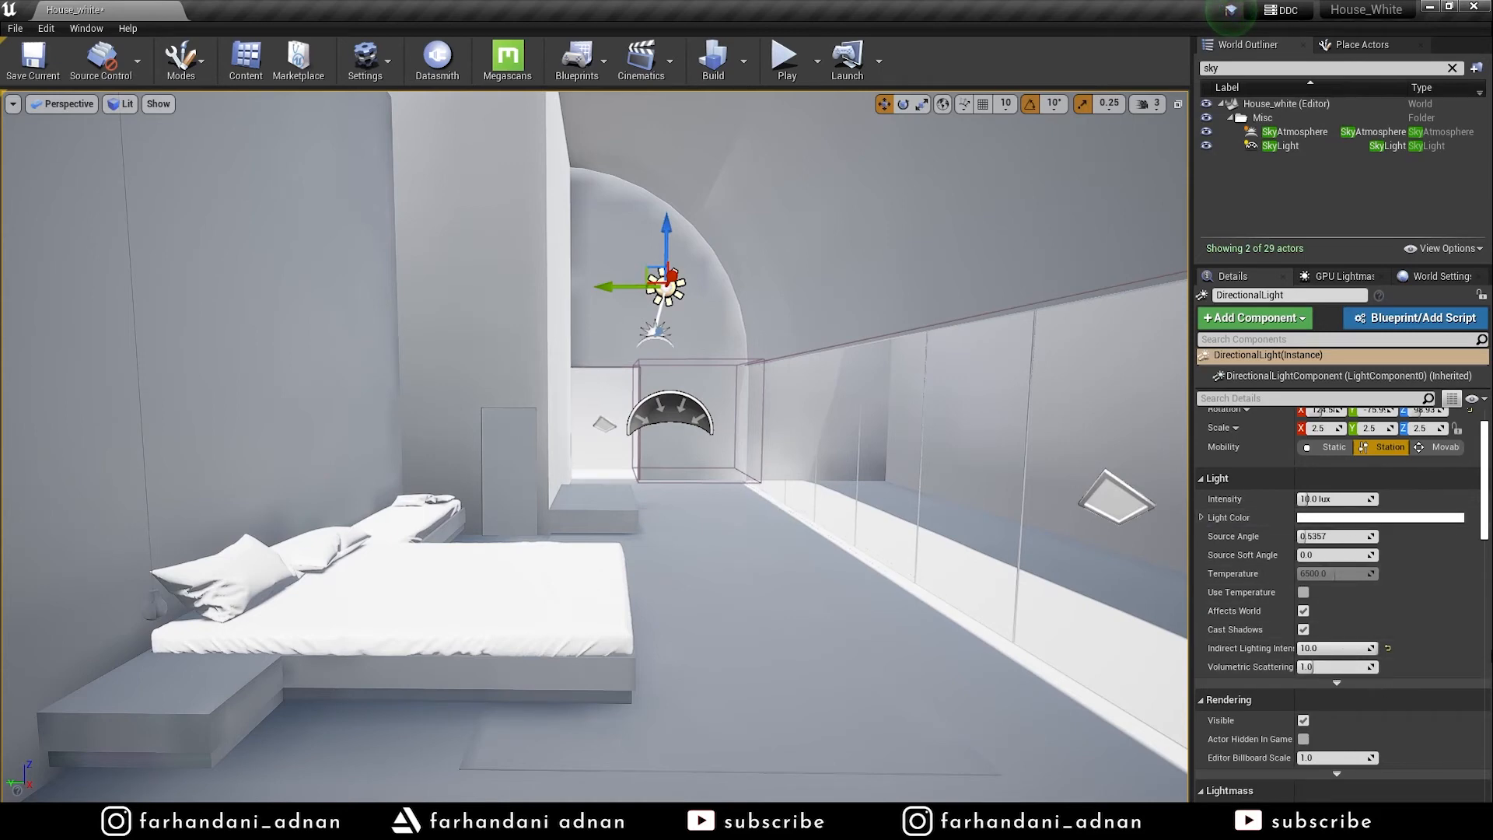
pyautogui.scroll(-3, 1390, 682)
pyautogui.scroll(5, 1389, 677)
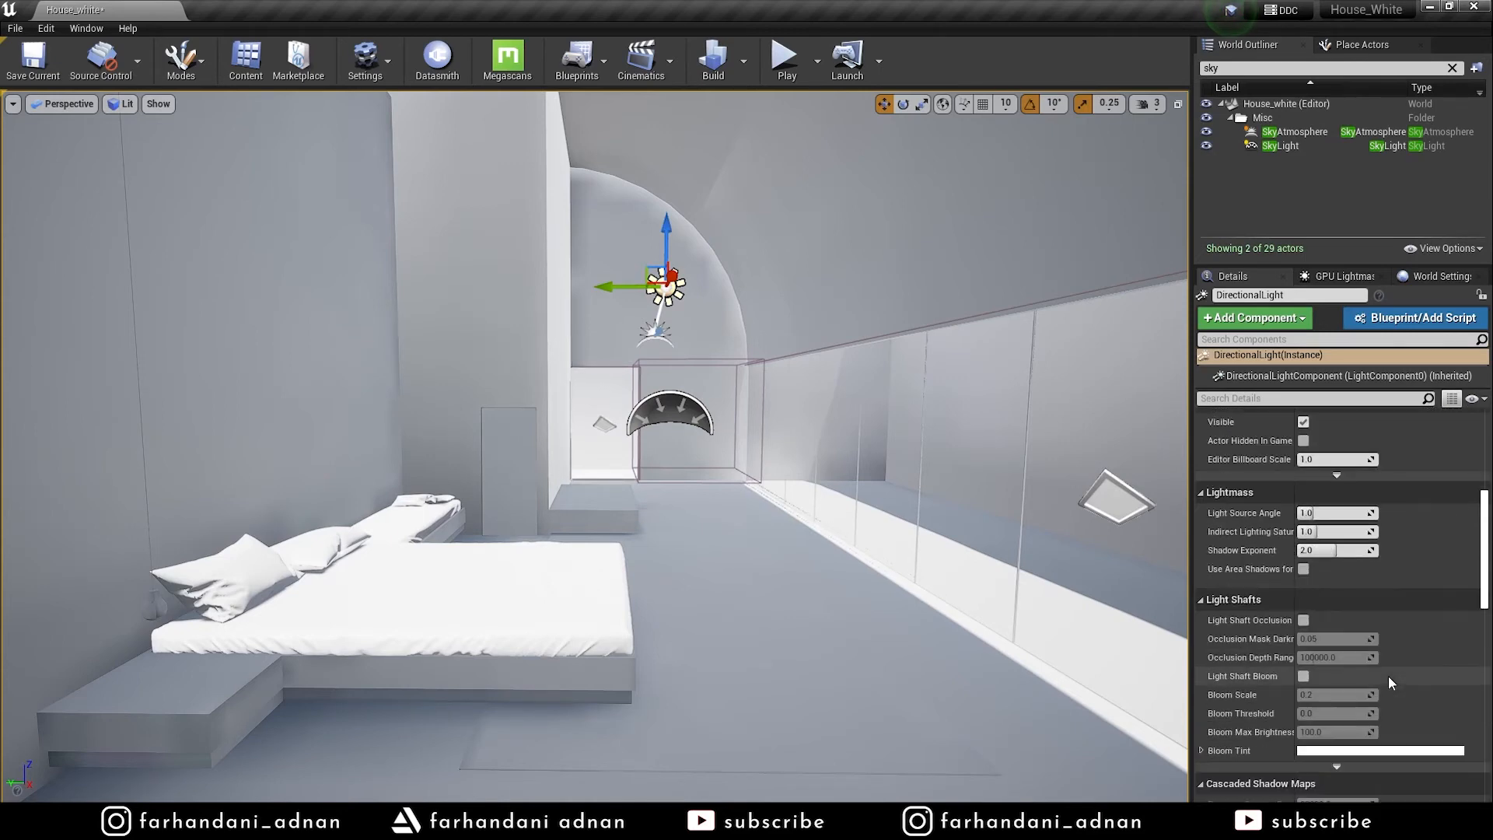
# Hide the editor icons with game view and examine the shading on the walls, arch and ceiling
pyautogui.moveTo(740, 553); pyautogui.dragTo(740, 553, button='right')
pyautogui.press('g')
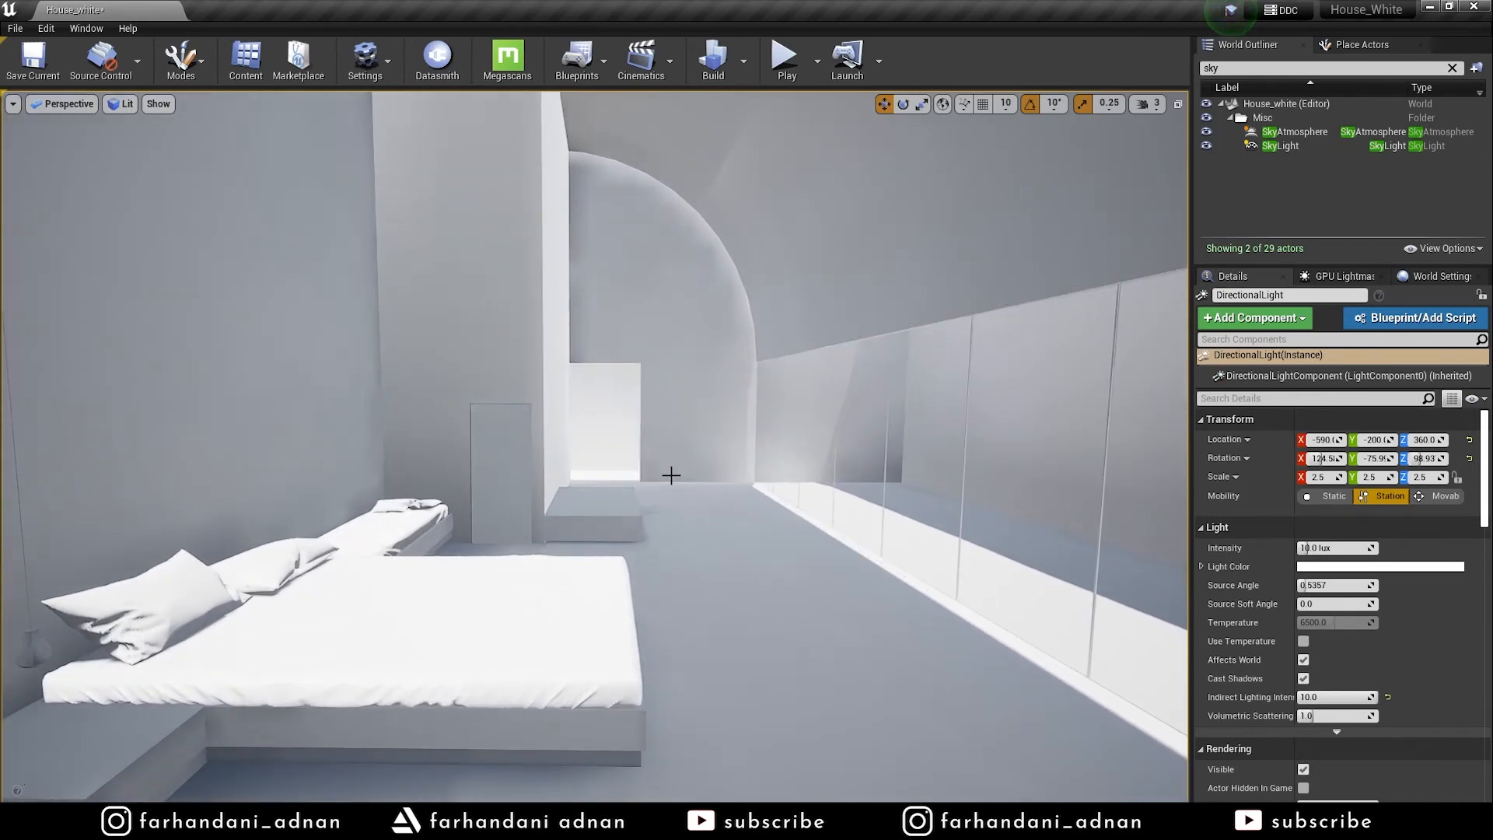
pyautogui.moveTo(671, 476); pyautogui.dragTo(671, 476, button='right')
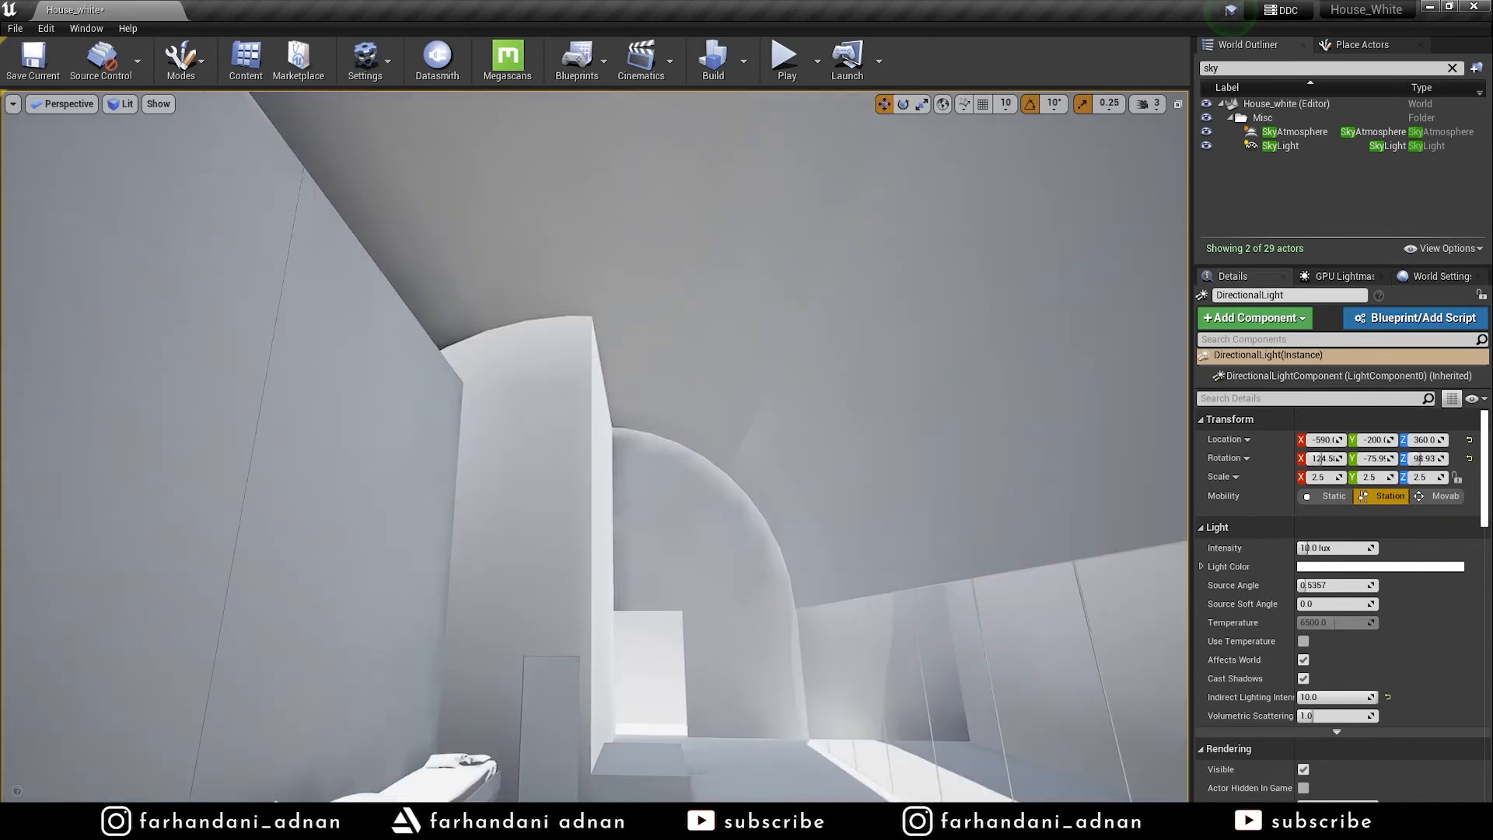
pyautogui.moveTo(709, 328); pyautogui.dragTo(709, 327, button='right')
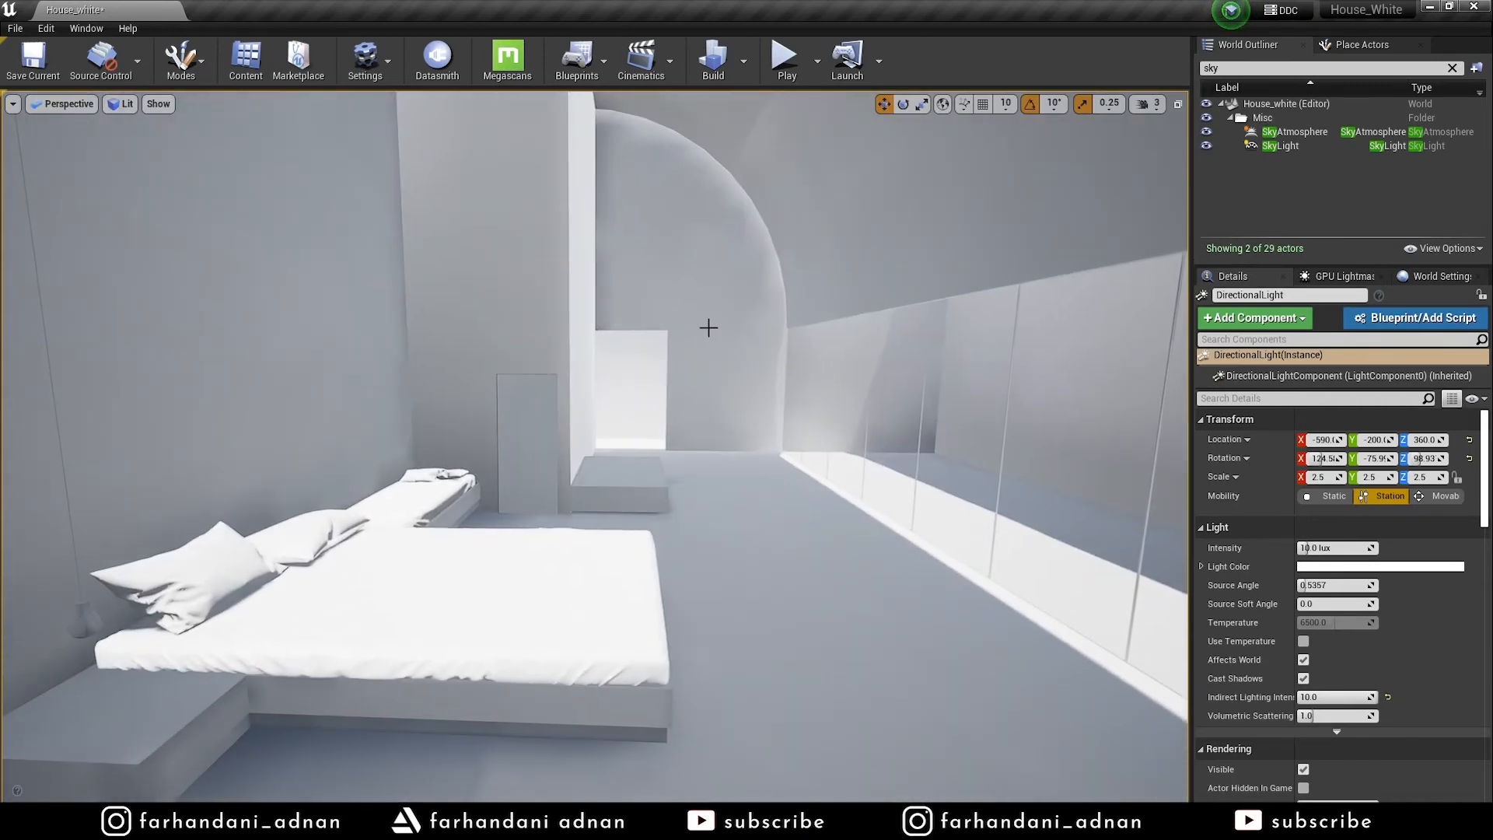
# Switch the viewport to the Lightmap Density view mode and select the carpet on the floor
pyautogui.click(119, 104)
pyautogui.moveTo(165, 290)
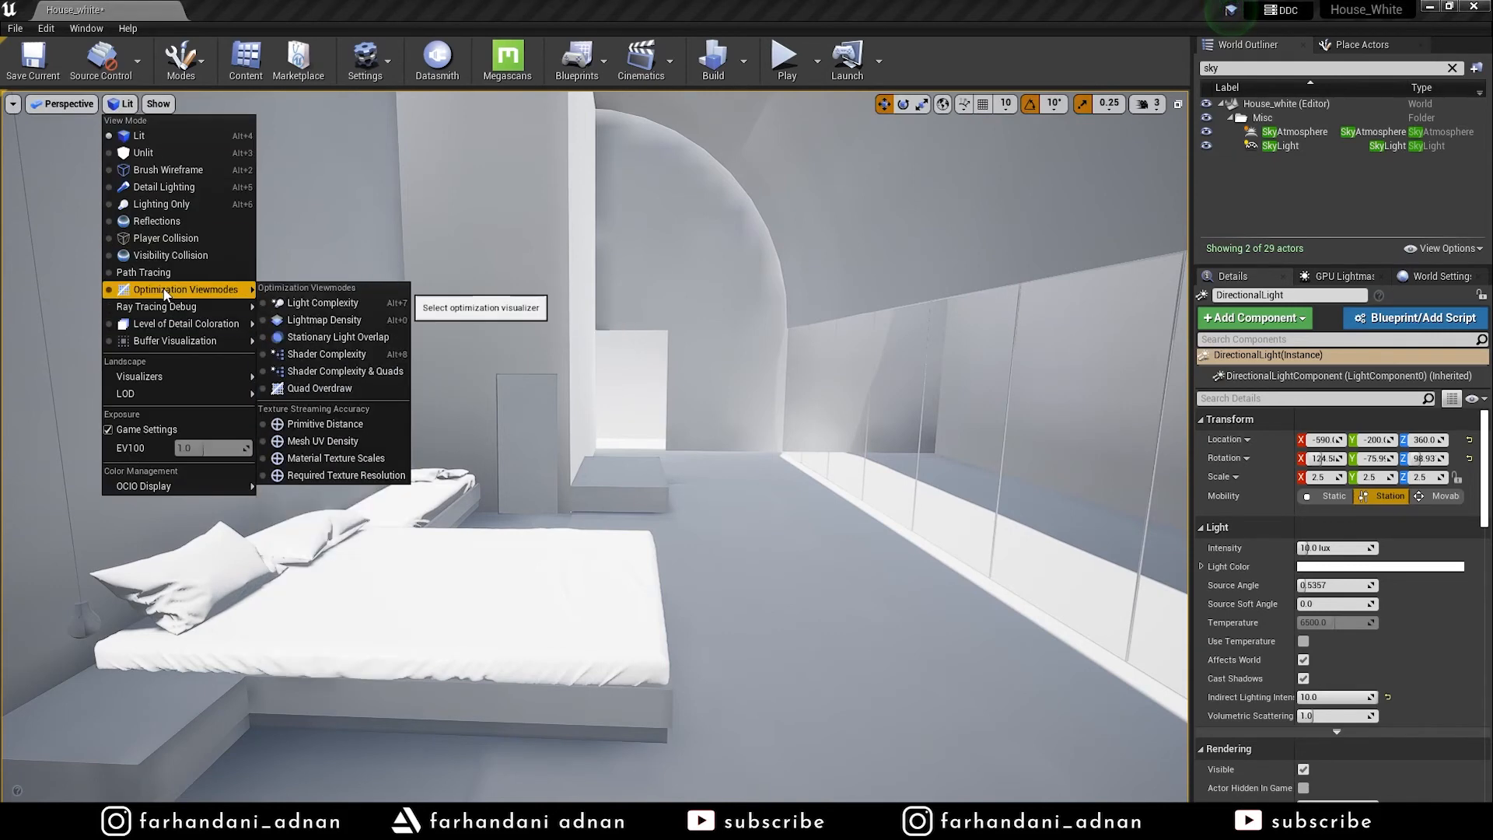
pyautogui.click(324, 319)
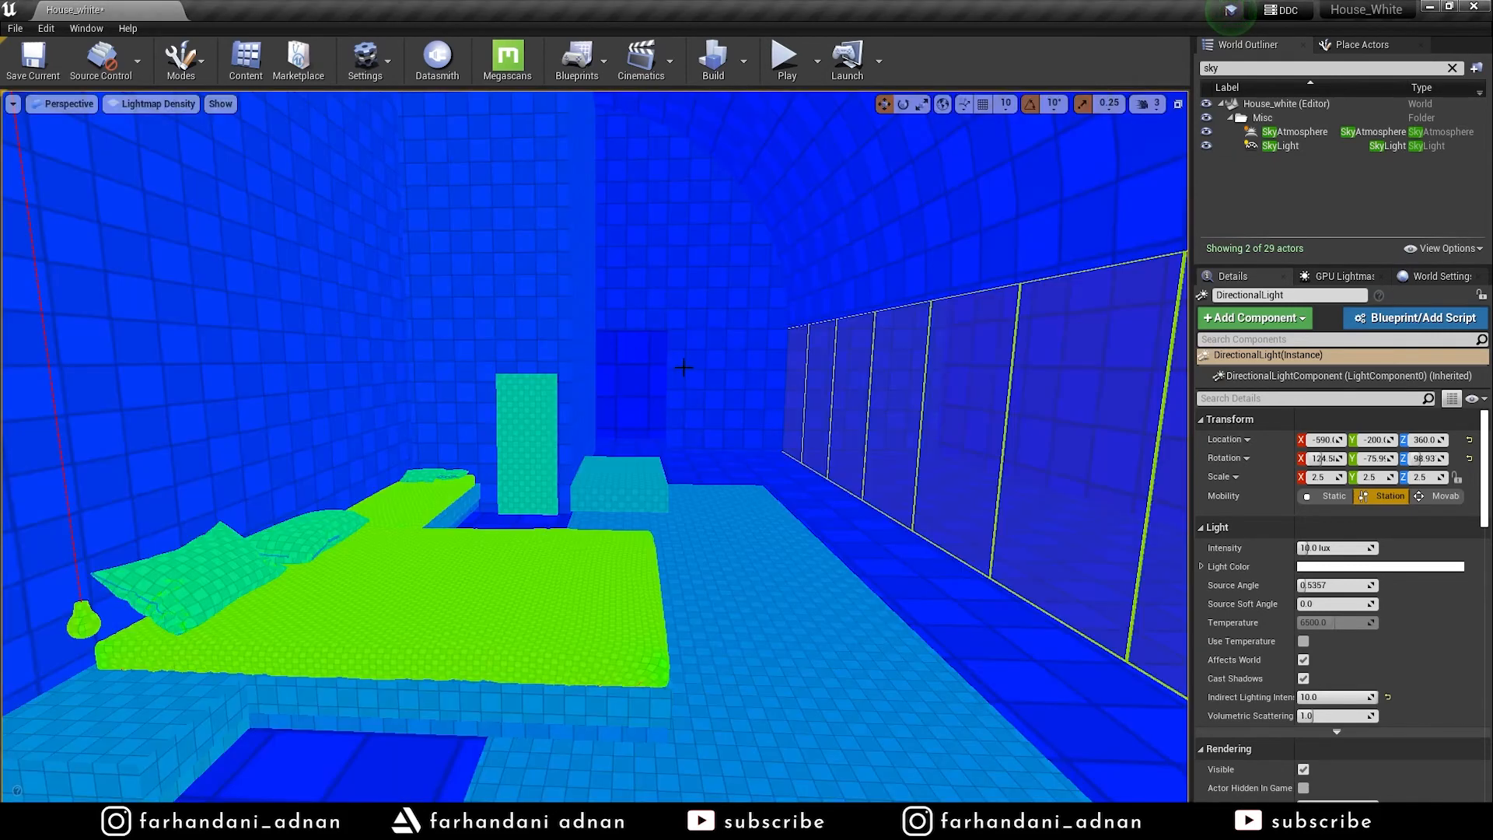
pyautogui.scroll(-3, 683, 367)
pyautogui.scroll(2, 683, 420)
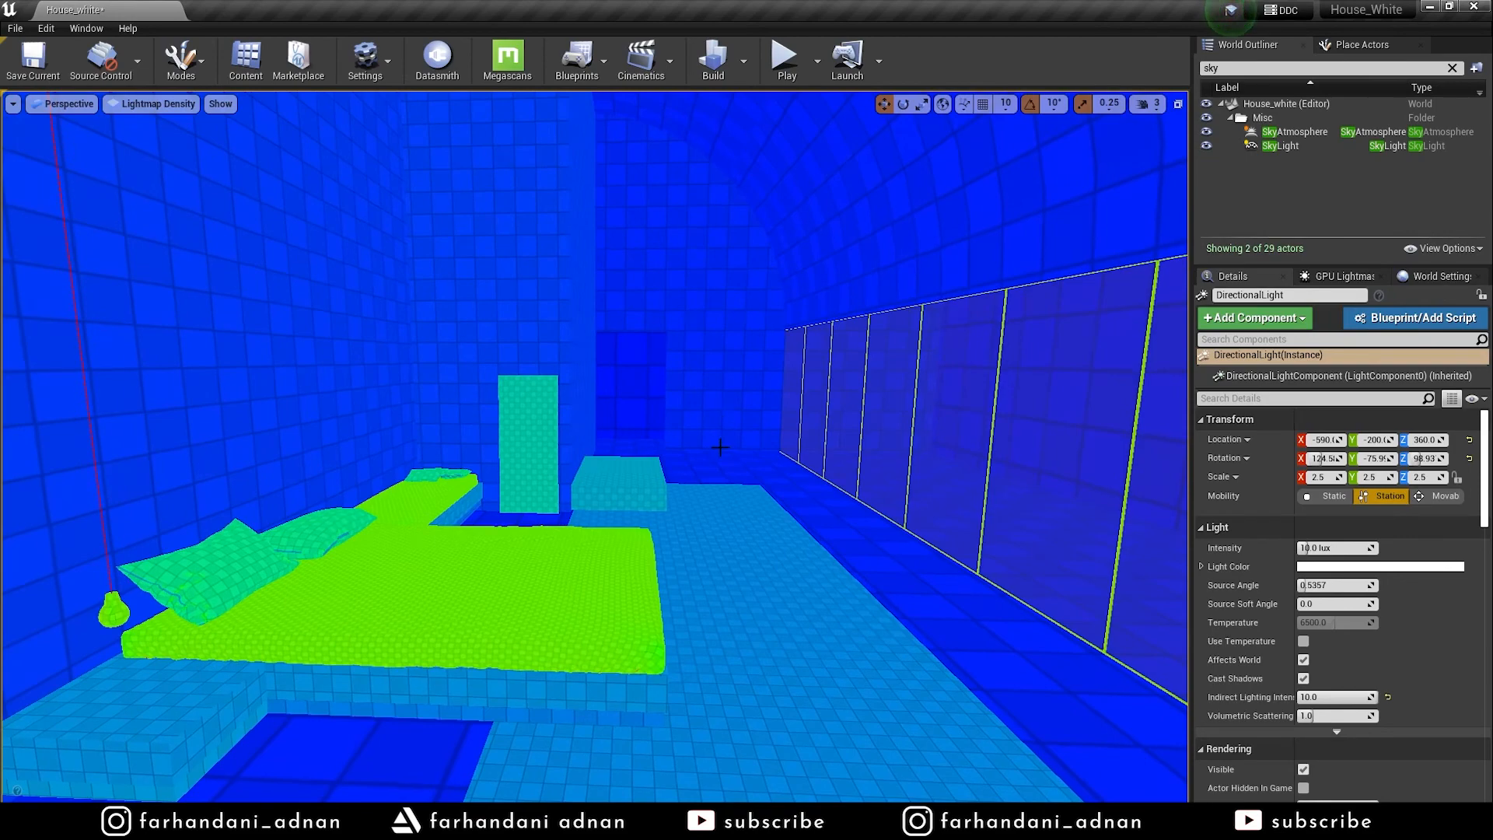
pyautogui.click(846, 667)
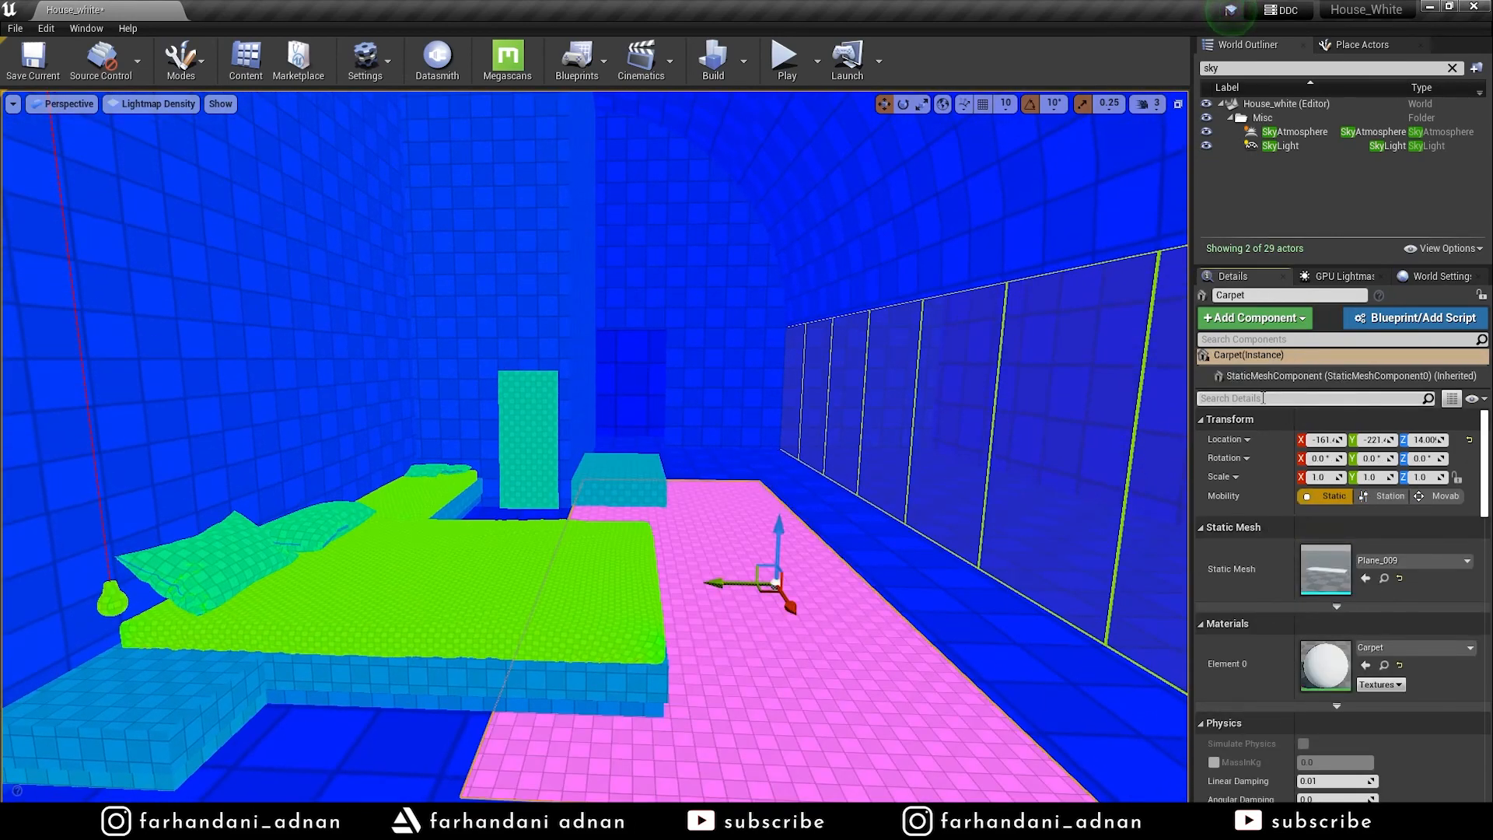
# Filter the carpet's details for "light" and set its overridden lightmap resolution to 140
pyautogui.press('BackSpace')
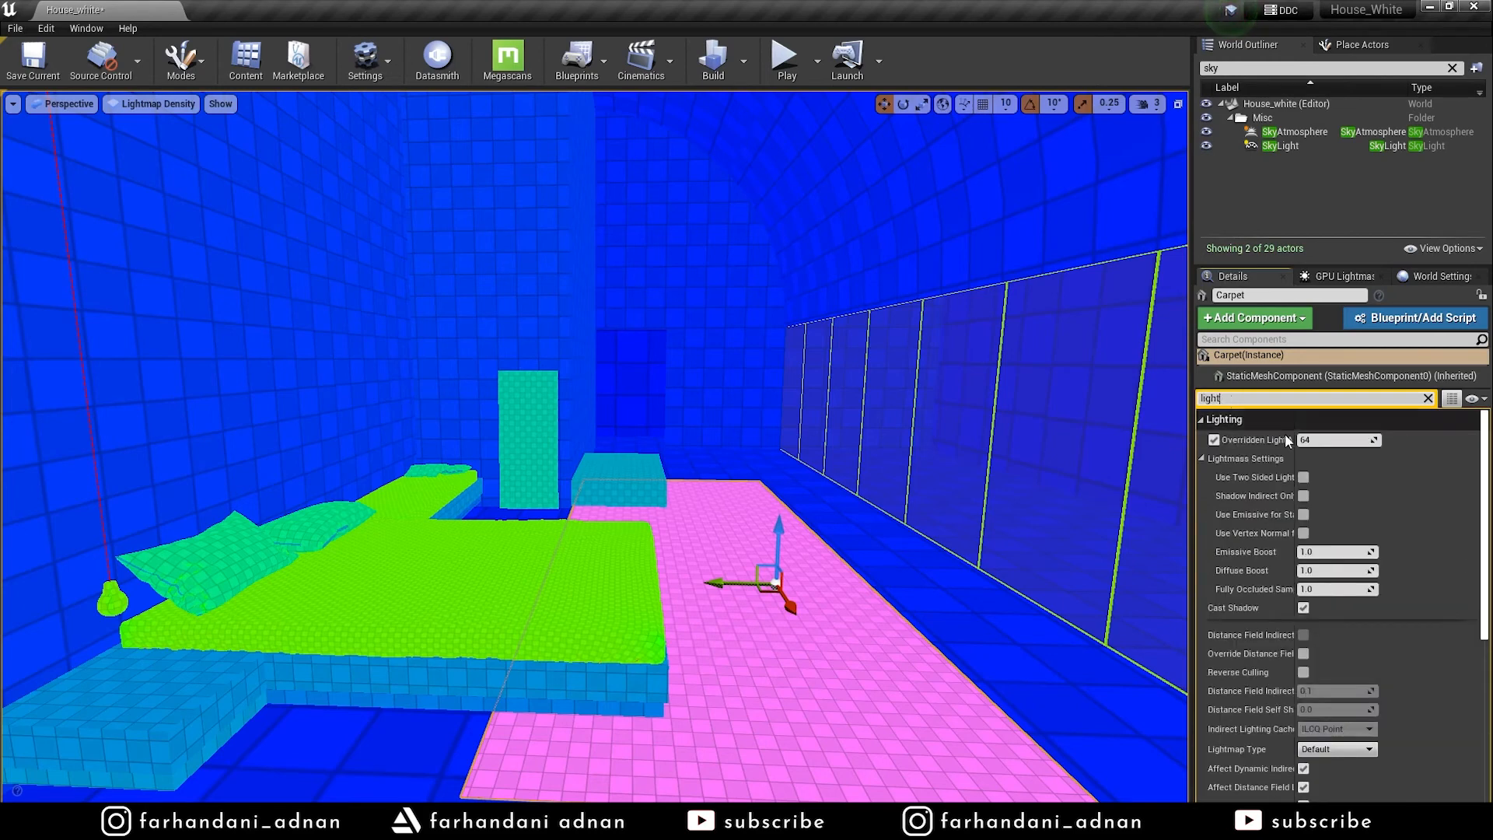
pyautogui.moveTo(1296, 457); pyautogui.dragTo(1290, 459)
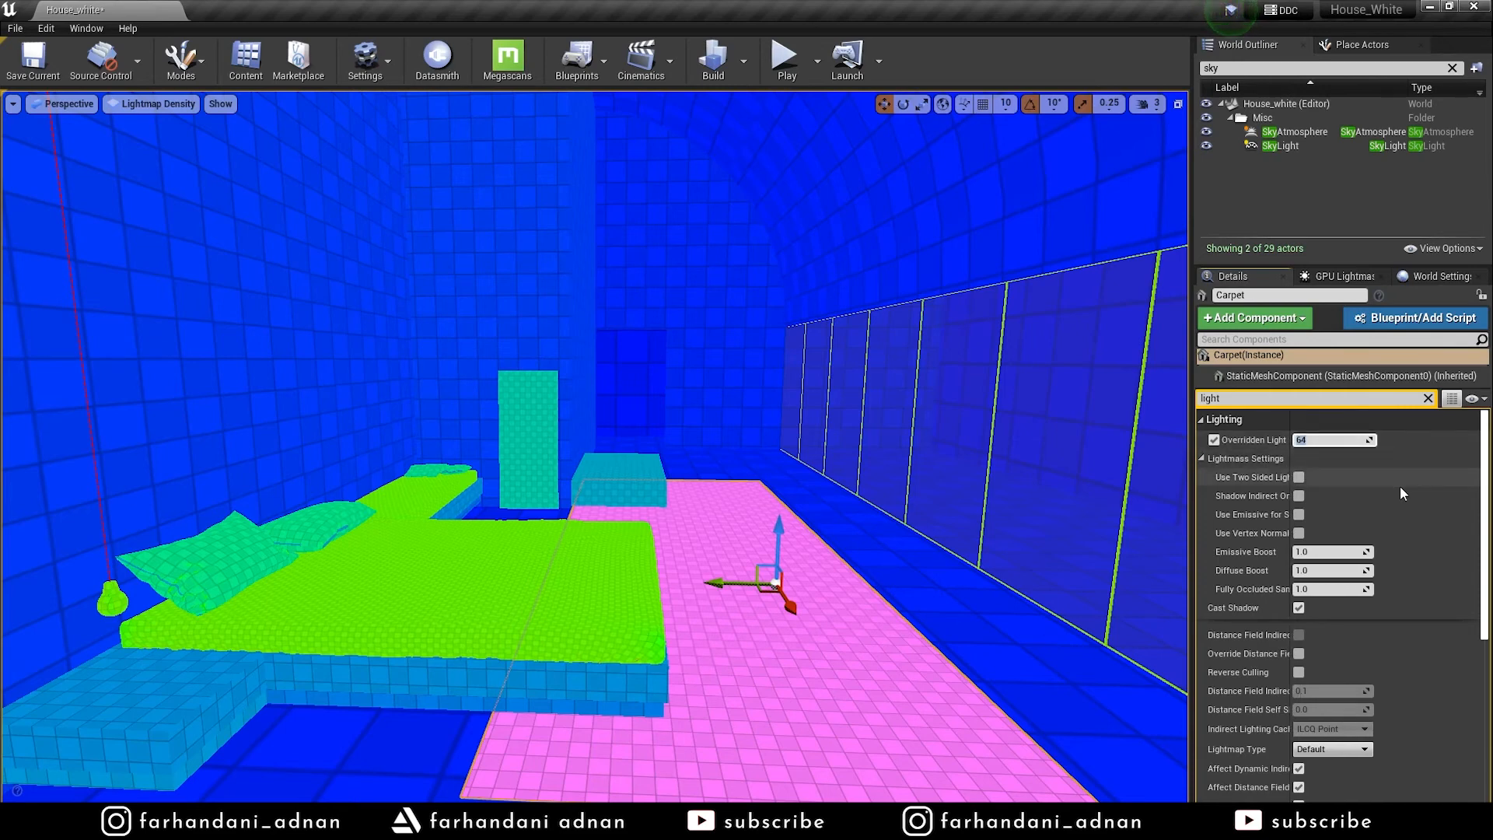
pyautogui.write('92')
pyautogui.press('Return')
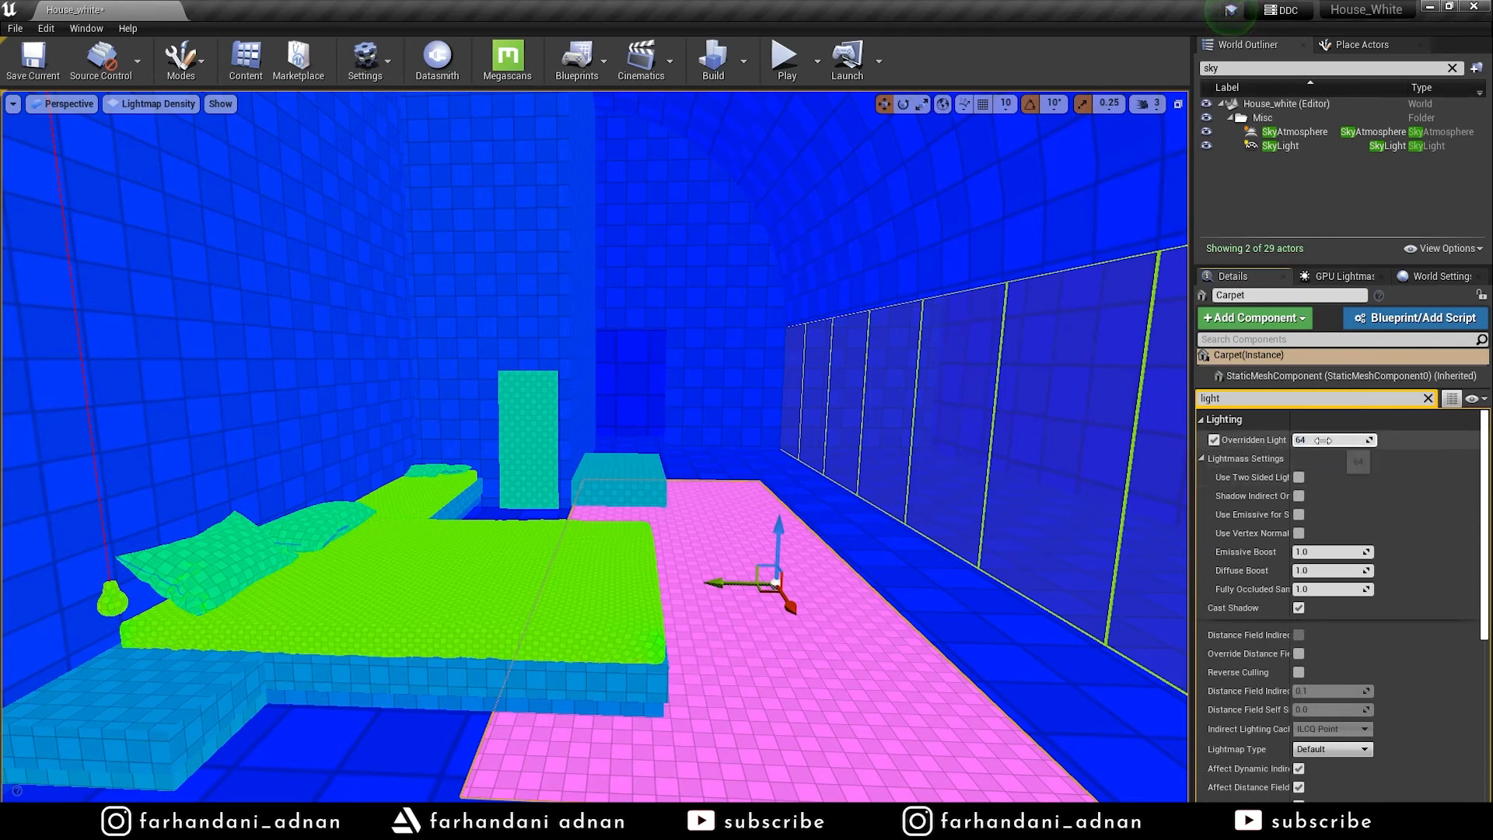
pyautogui.moveTo(1332, 441); pyautogui.dragTo(1347, 440)
pyautogui.click(1044, 606)
pyautogui.click(809, 613)
pyautogui.moveTo(1333, 441); pyautogui.dragTo(1352, 441)
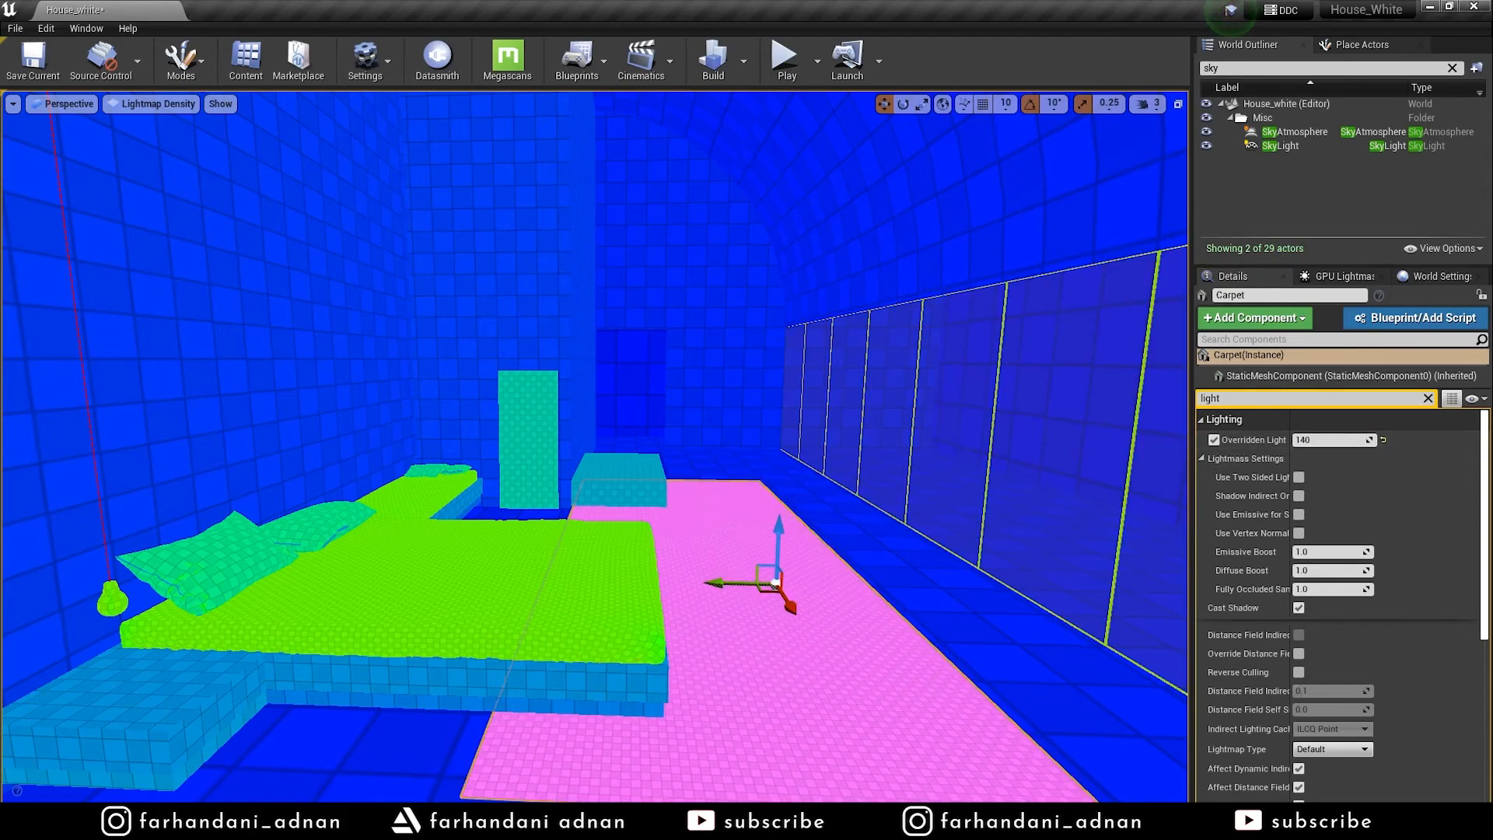
# Raise the overridden lightmap resolution of the floor, the arched end wall and the wall behind the tall panel until their density is green
pyautogui.click(1041, 501)
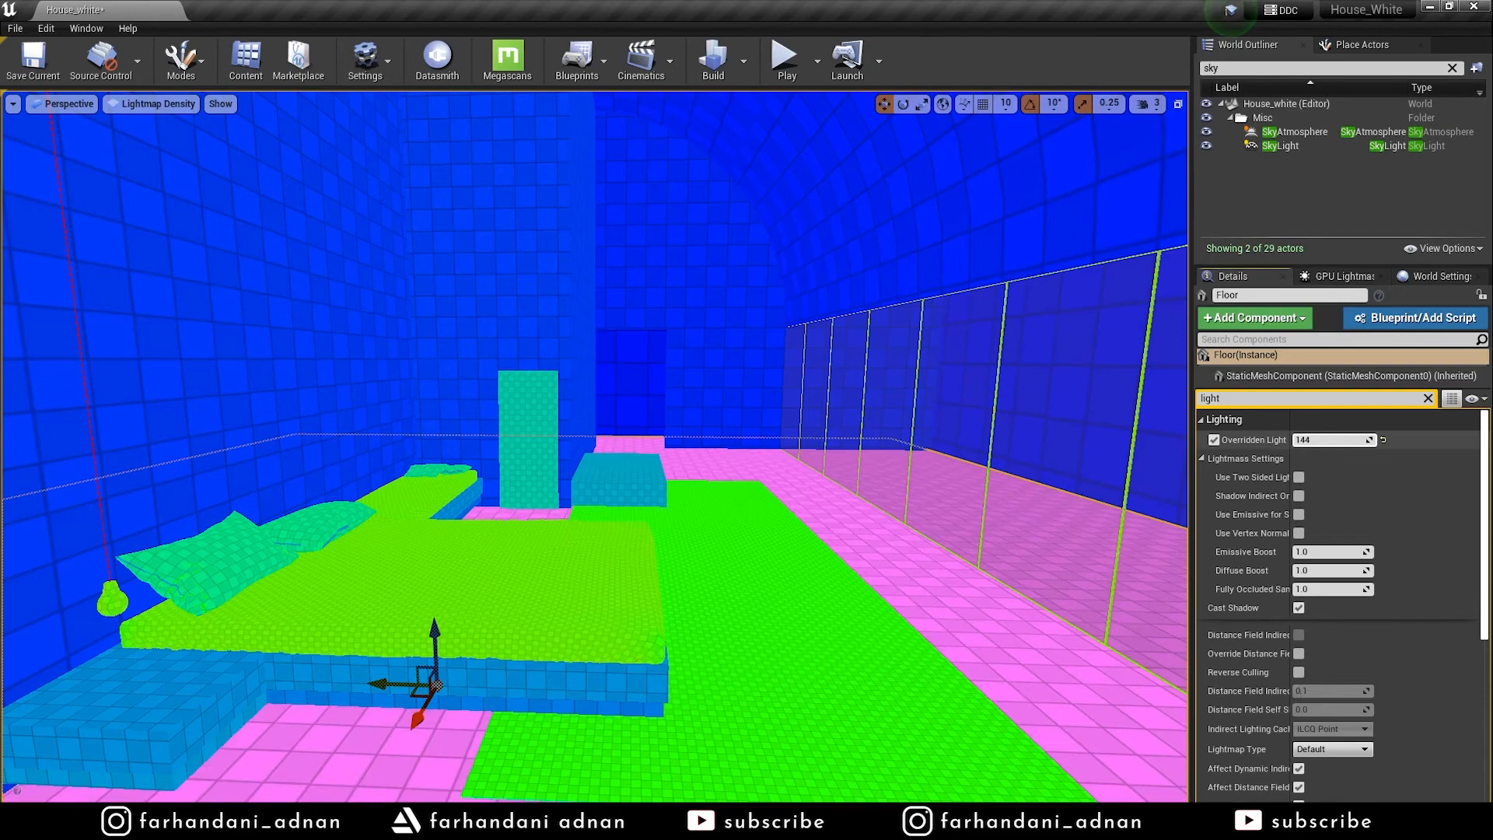
pyautogui.click(938, 570)
pyautogui.click(937, 570)
pyautogui.moveTo(1332, 441)
pyautogui.mouseDown()
pyautogui.moveTo(1381, 440)
pyautogui.moveTo(1346, 440)
pyautogui.mouseUp()
pyautogui.click(947, 364)
pyautogui.click(864, 423)
pyautogui.click(879, 221)
pyautogui.click(713, 280)
pyautogui.click(863, 233)
pyautogui.click(537, 265)
pyautogui.click(863, 233)
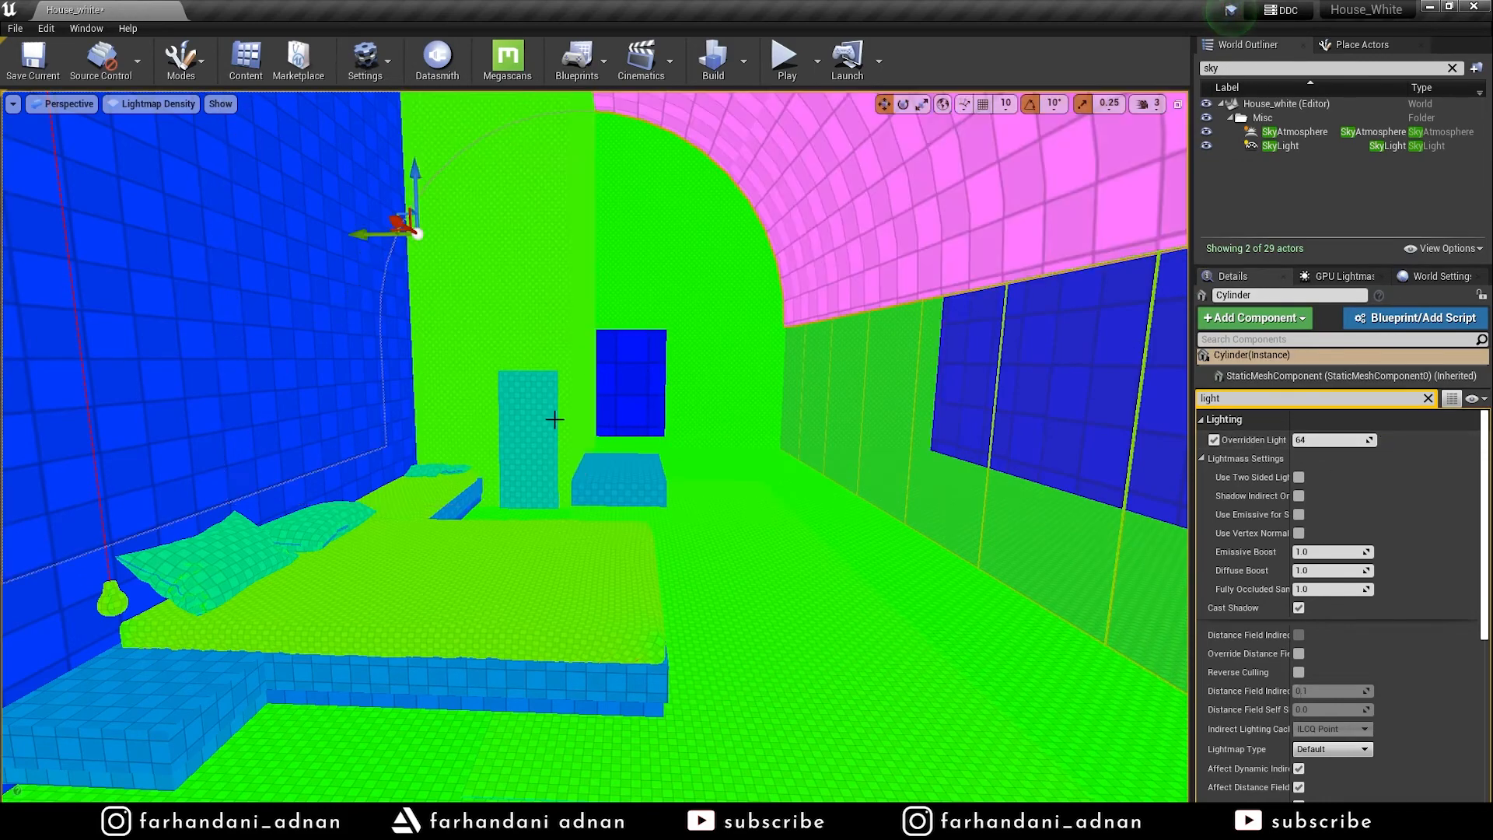
# Select the tall panel and the low block together and set their overridden lightmap resolution to 80
pyautogui.click(546, 424)
pyautogui.keyDown('shift'); pyautogui.click(643, 477); pyautogui.keyUp('shift')
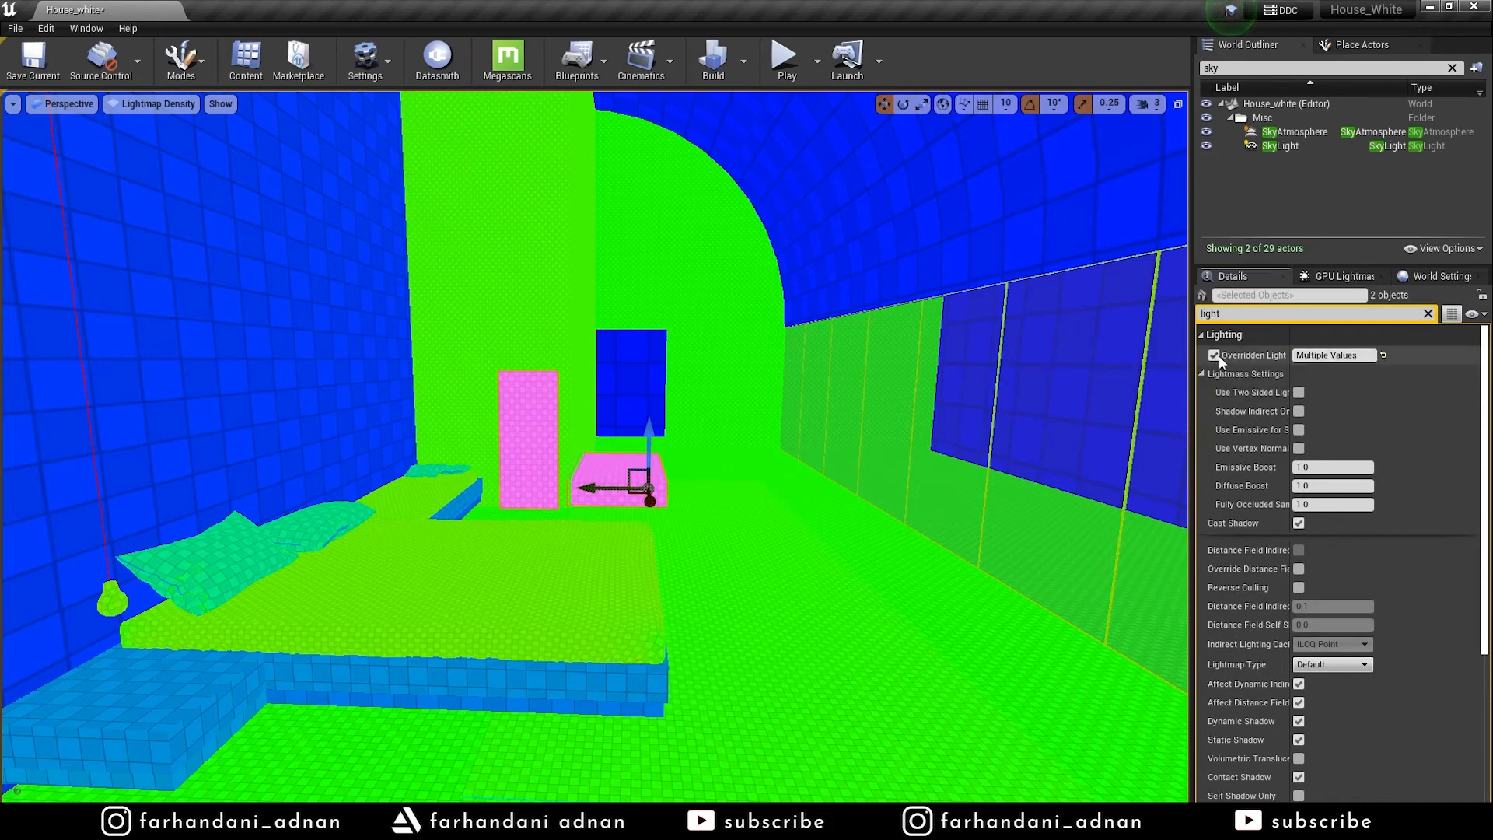
pyautogui.click(1343, 356)
pyautogui.press('Return')
# Raise the overridden lightmap resolution of the bed base, pillows, vaulted ceiling and remaining blue walls, using 708 for the wall plane beside the bed
pyautogui.click(605, 549)
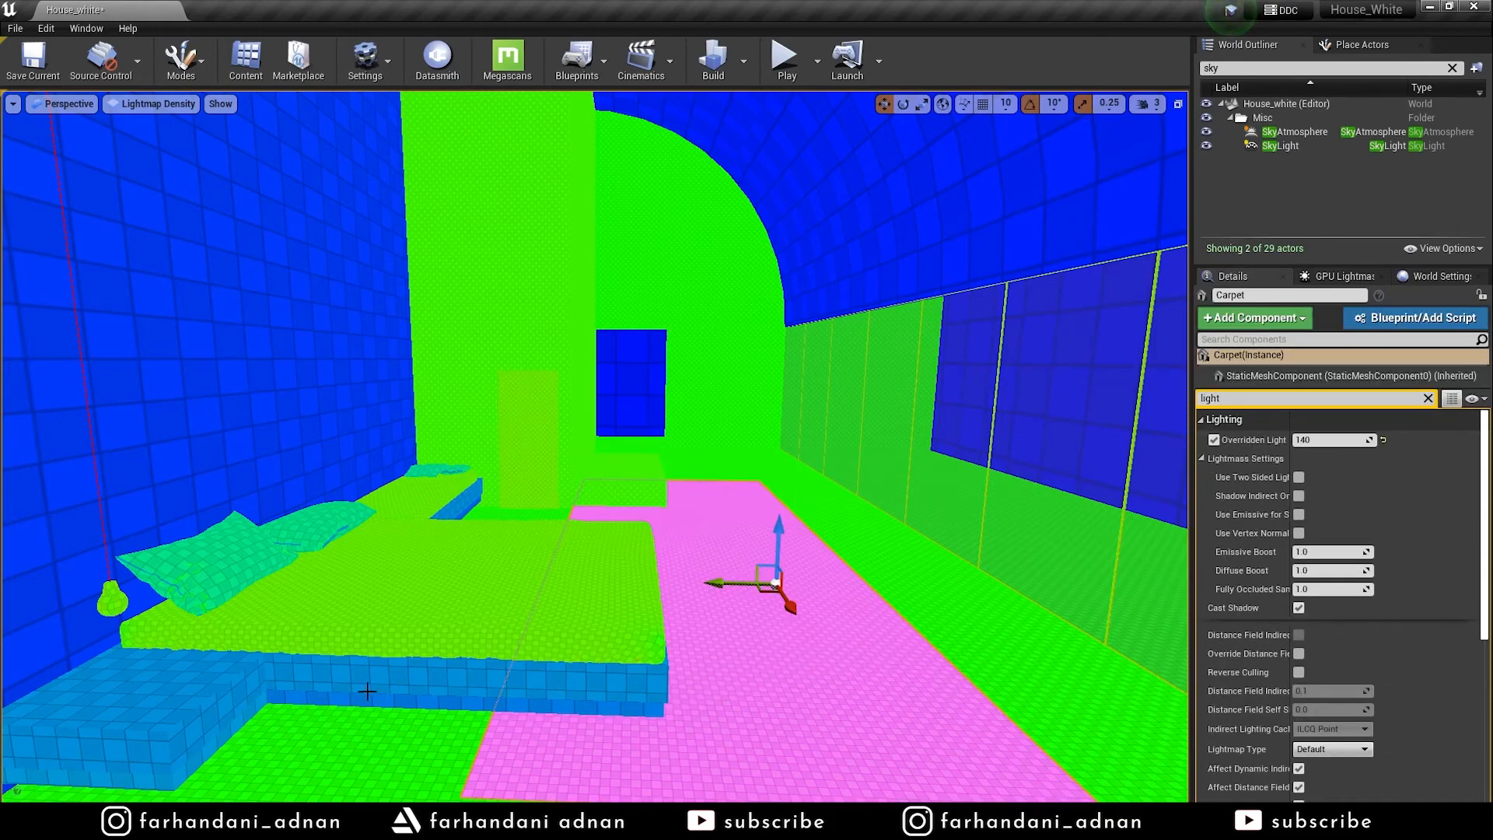
pyautogui.click(367, 688)
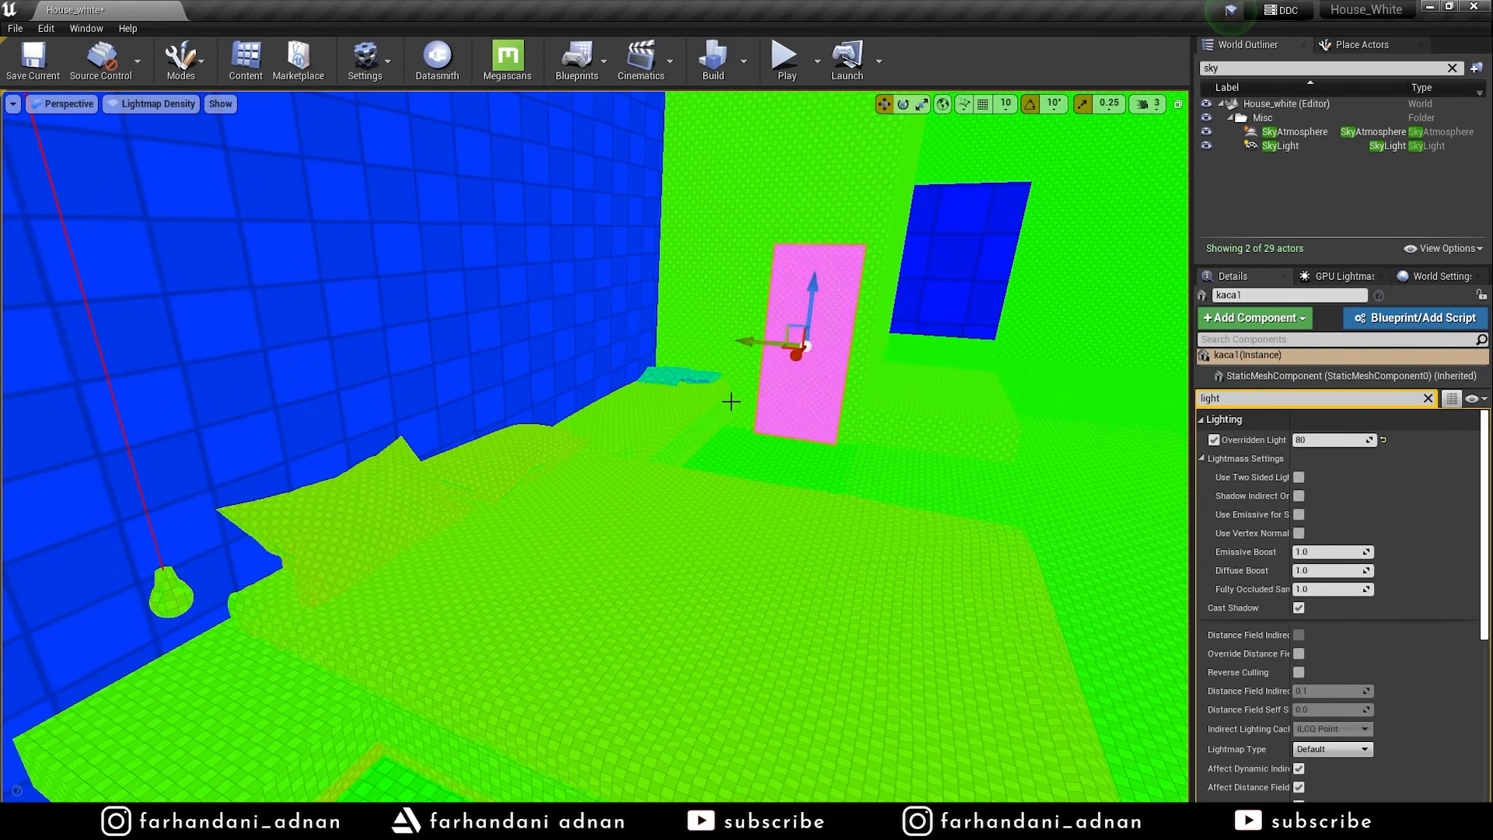
pyautogui.click(673, 377)
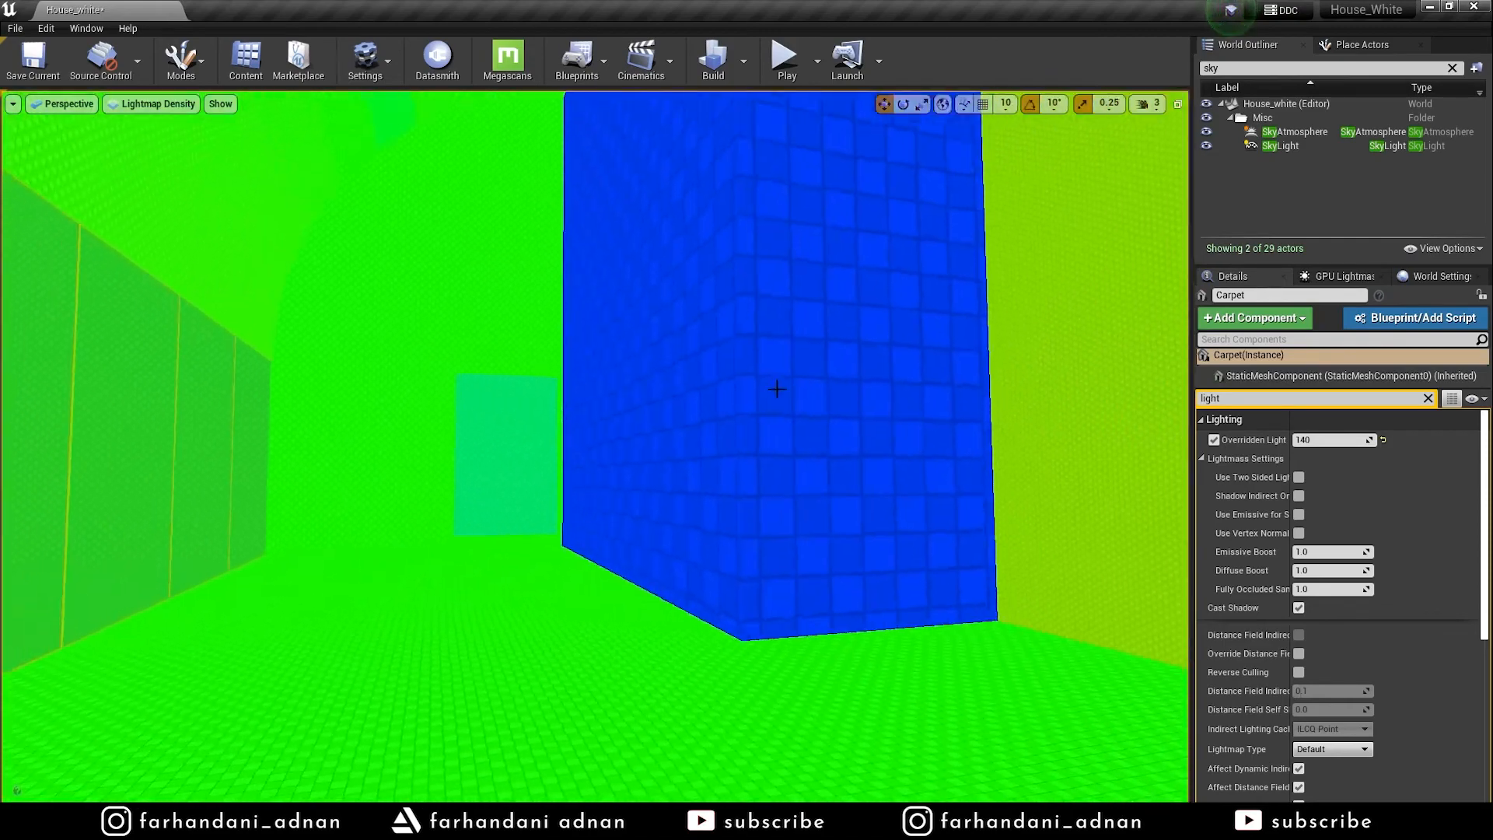
pyautogui.click(777, 389)
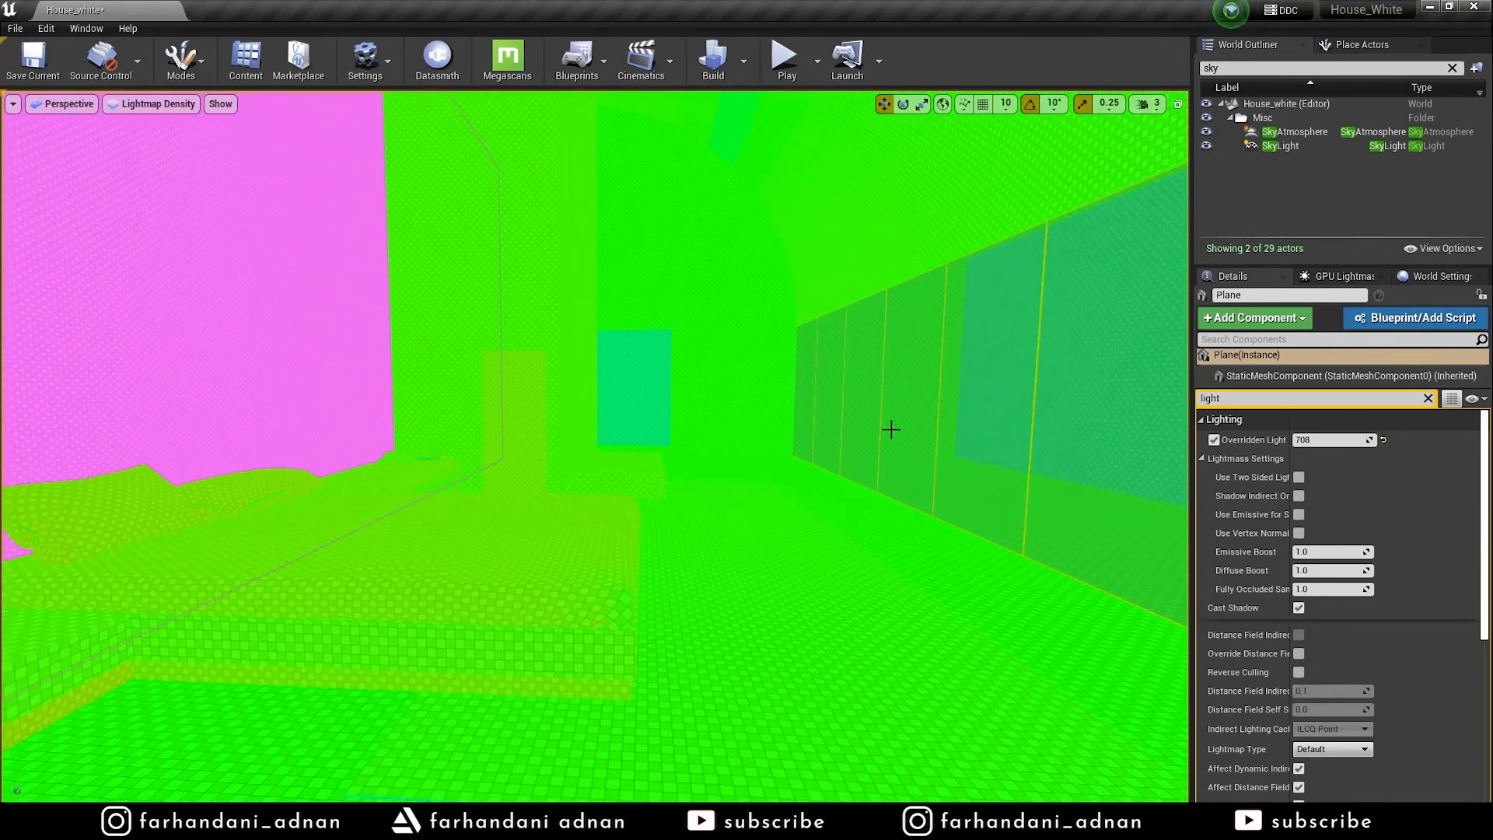
# Clear the details filter and switch the viewport from Lightmap Density back to Lit
pyautogui.click(1428, 399)
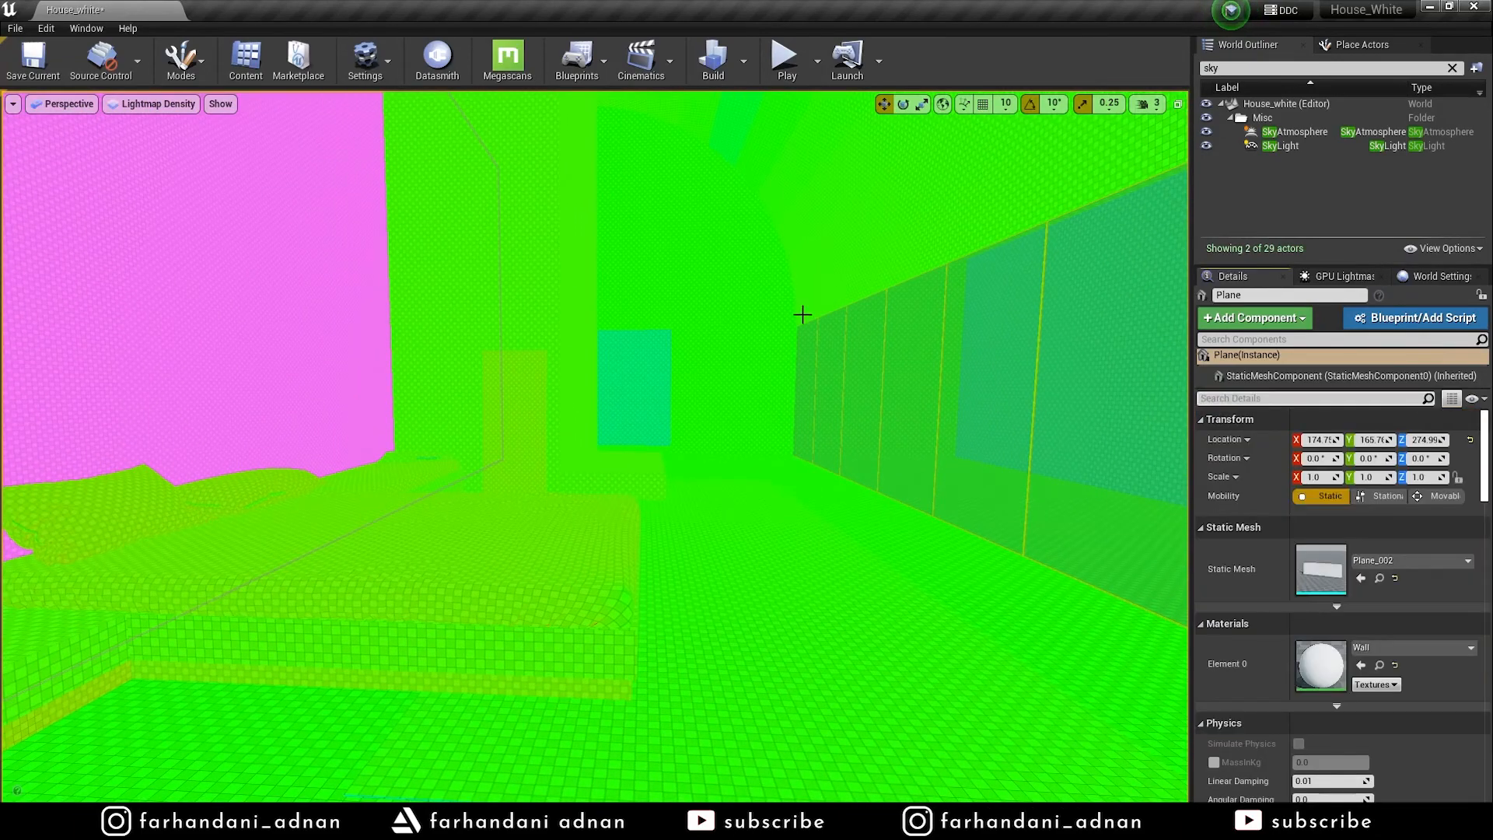
pyautogui.scroll(-3, 648, 307)
pyautogui.scroll(5, 648, 306)
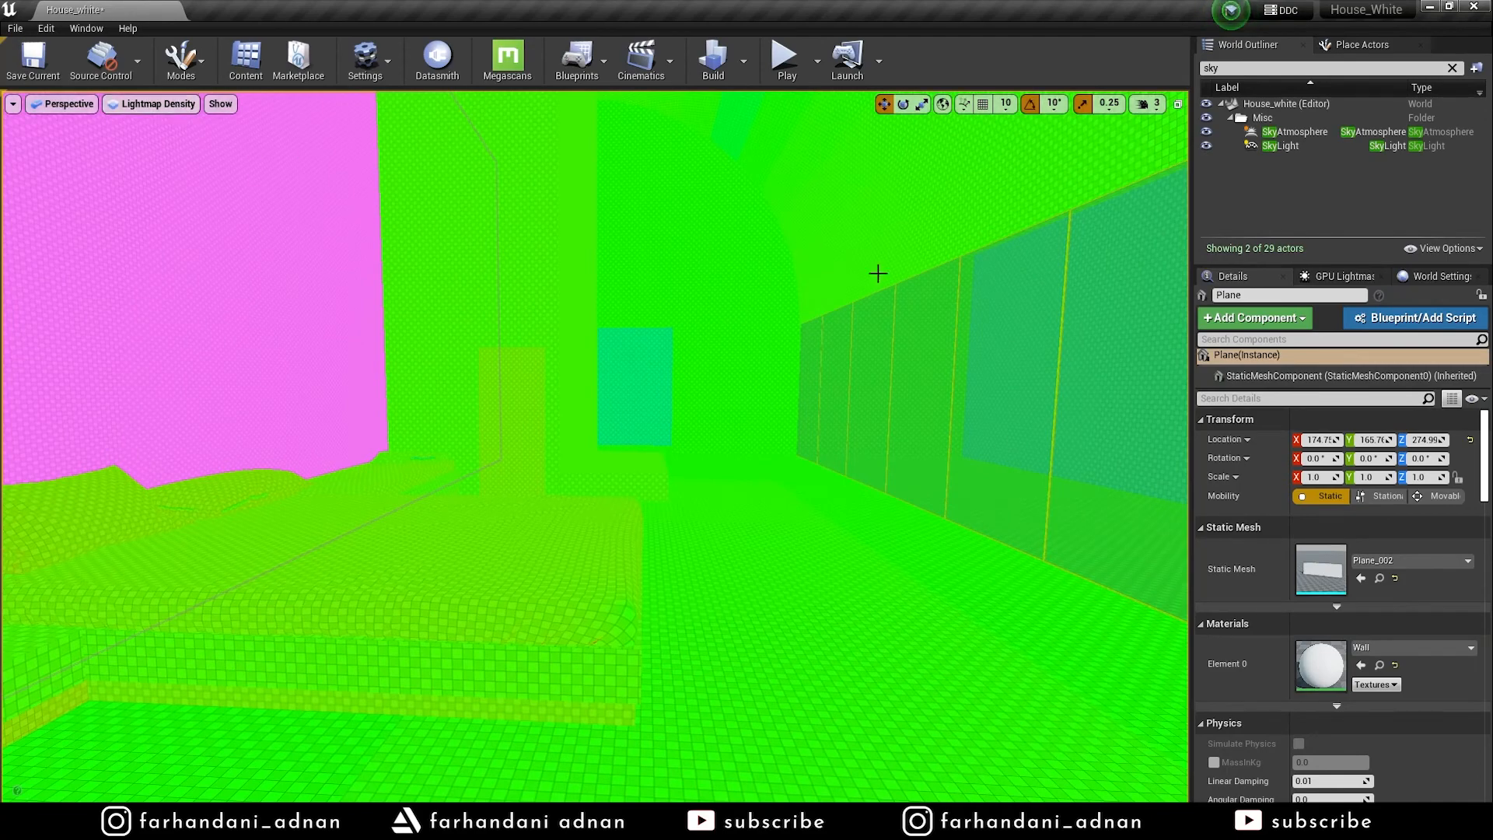
pyautogui.click(158, 104)
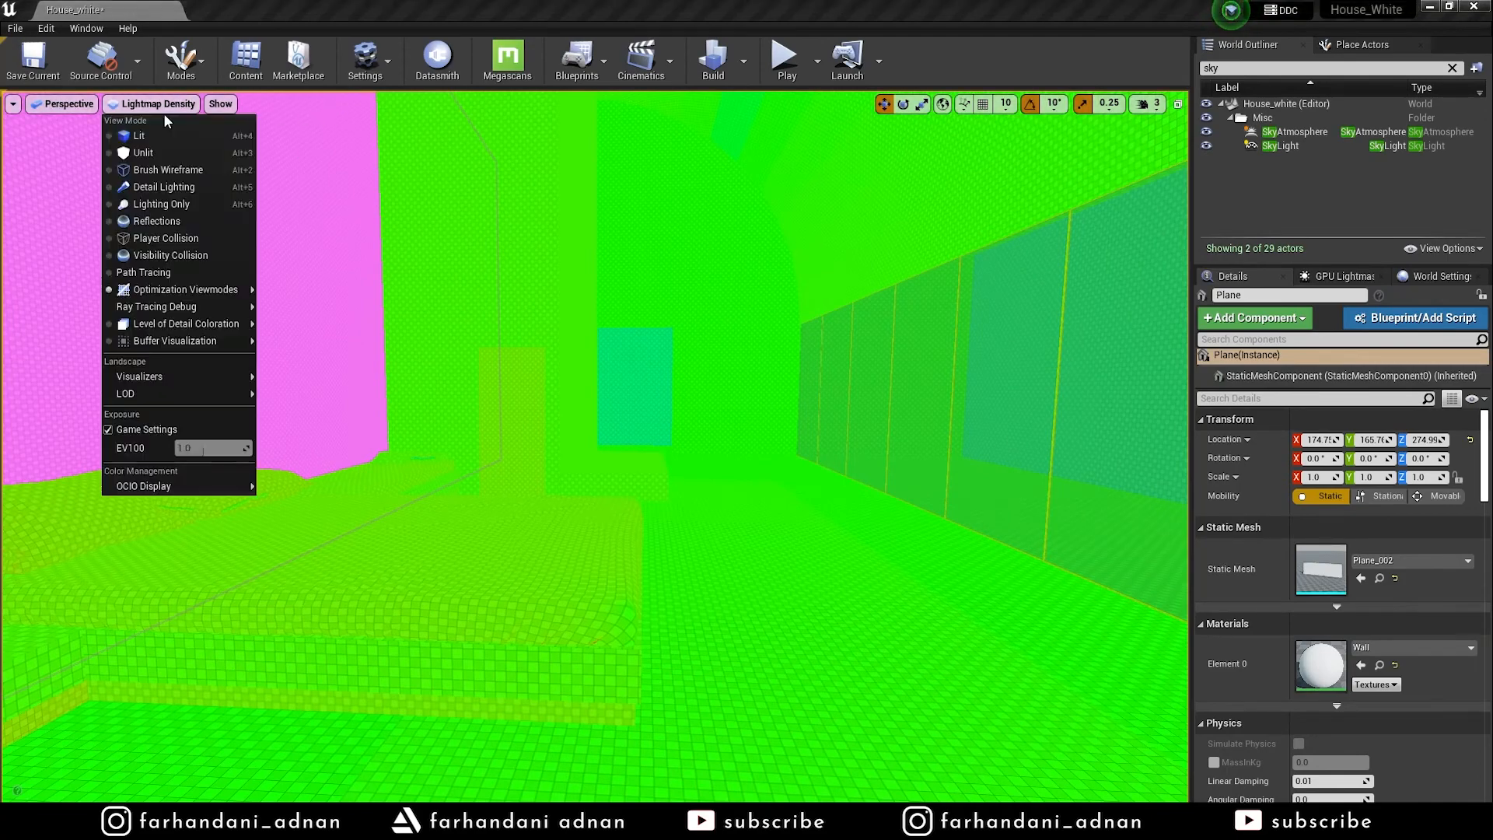
pyautogui.click(167, 121)
pyautogui.scroll(2, 787, 313)
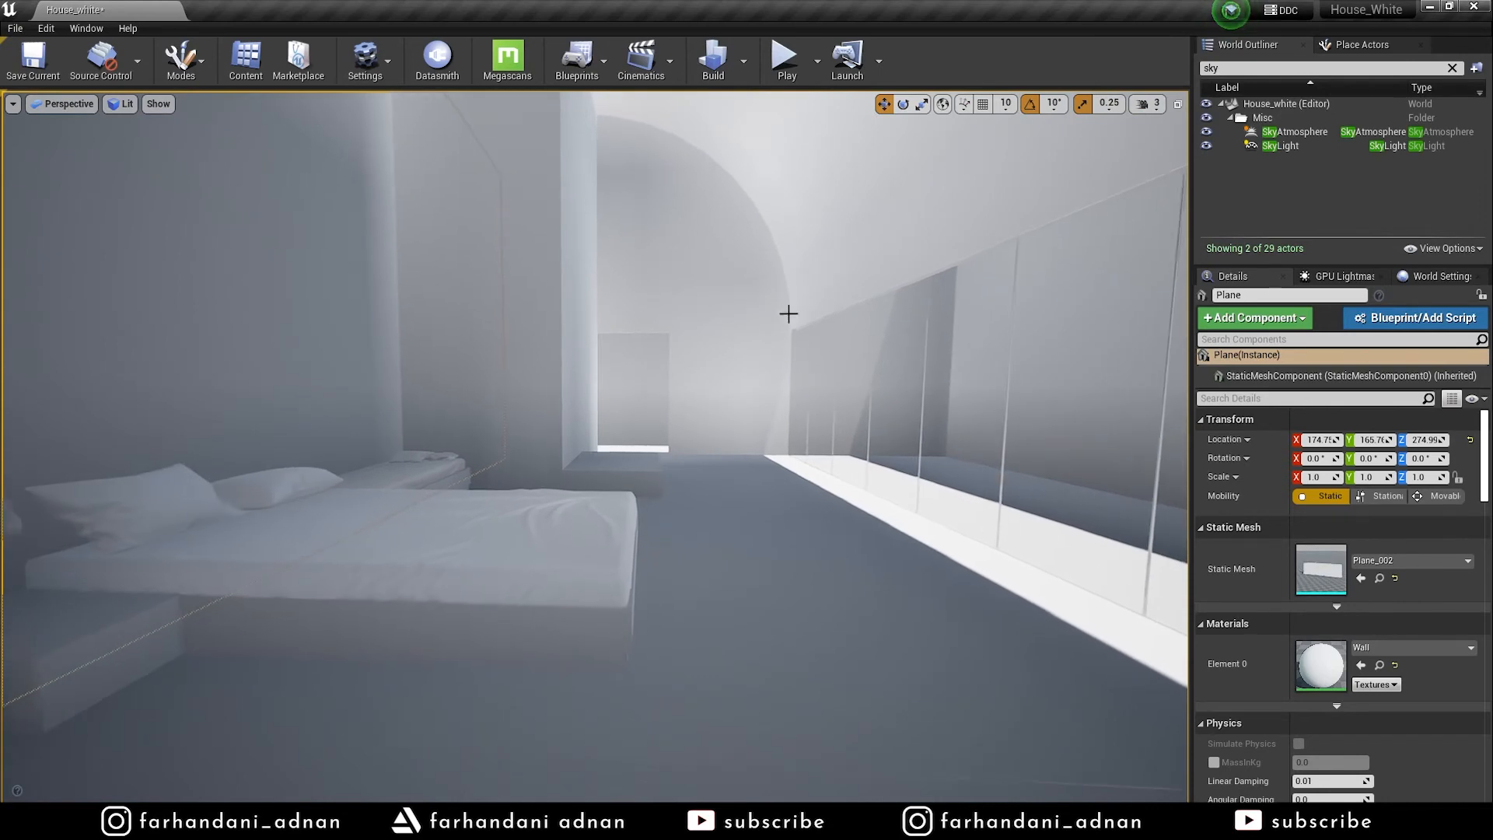
# Review the GPU Lightmass settings and the Force No Precomputed Lighting option in the world settings
pyautogui.click(1331, 278)
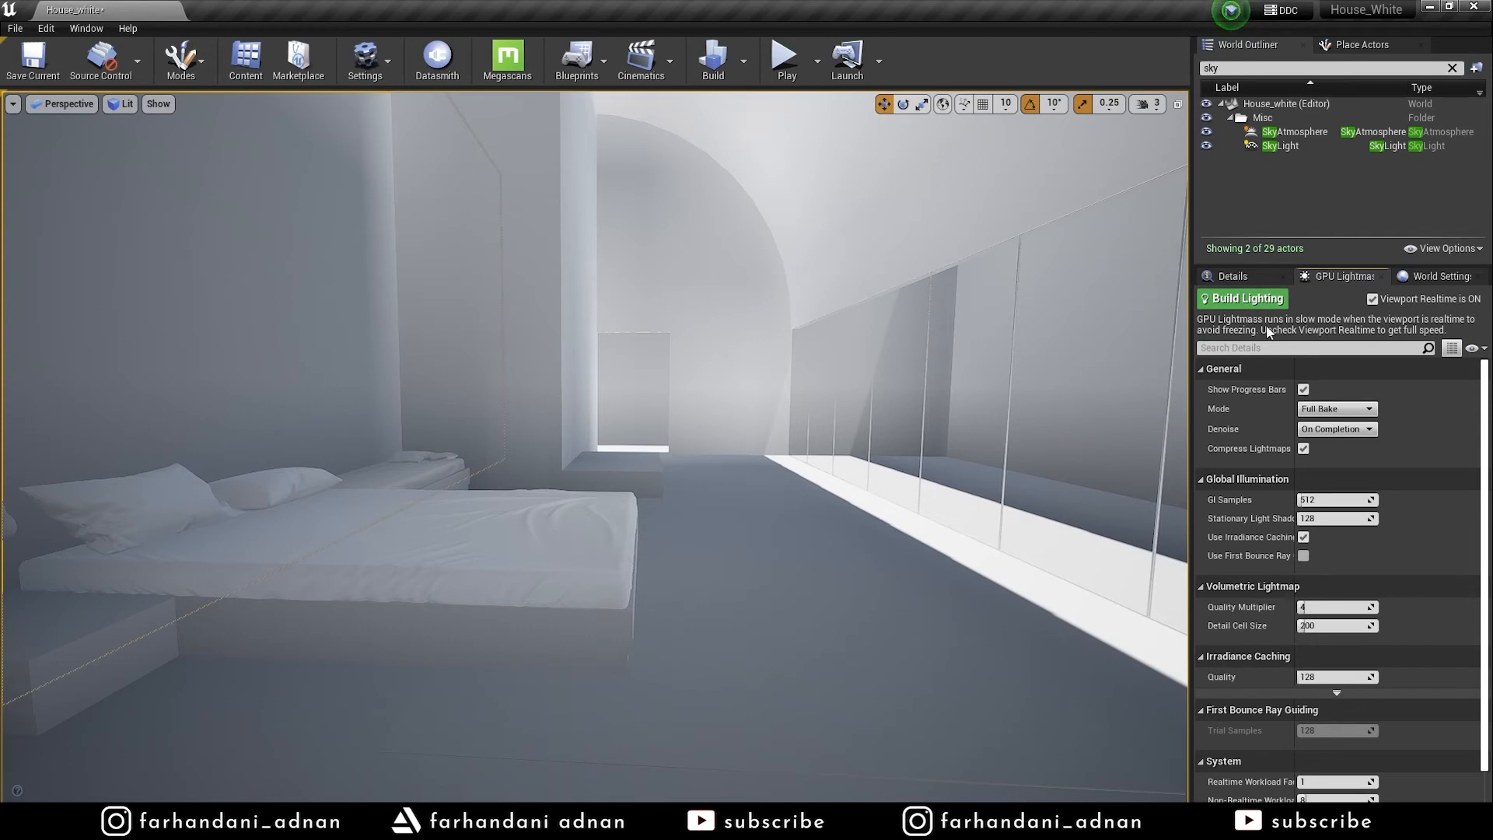
pyautogui.click(1437, 278)
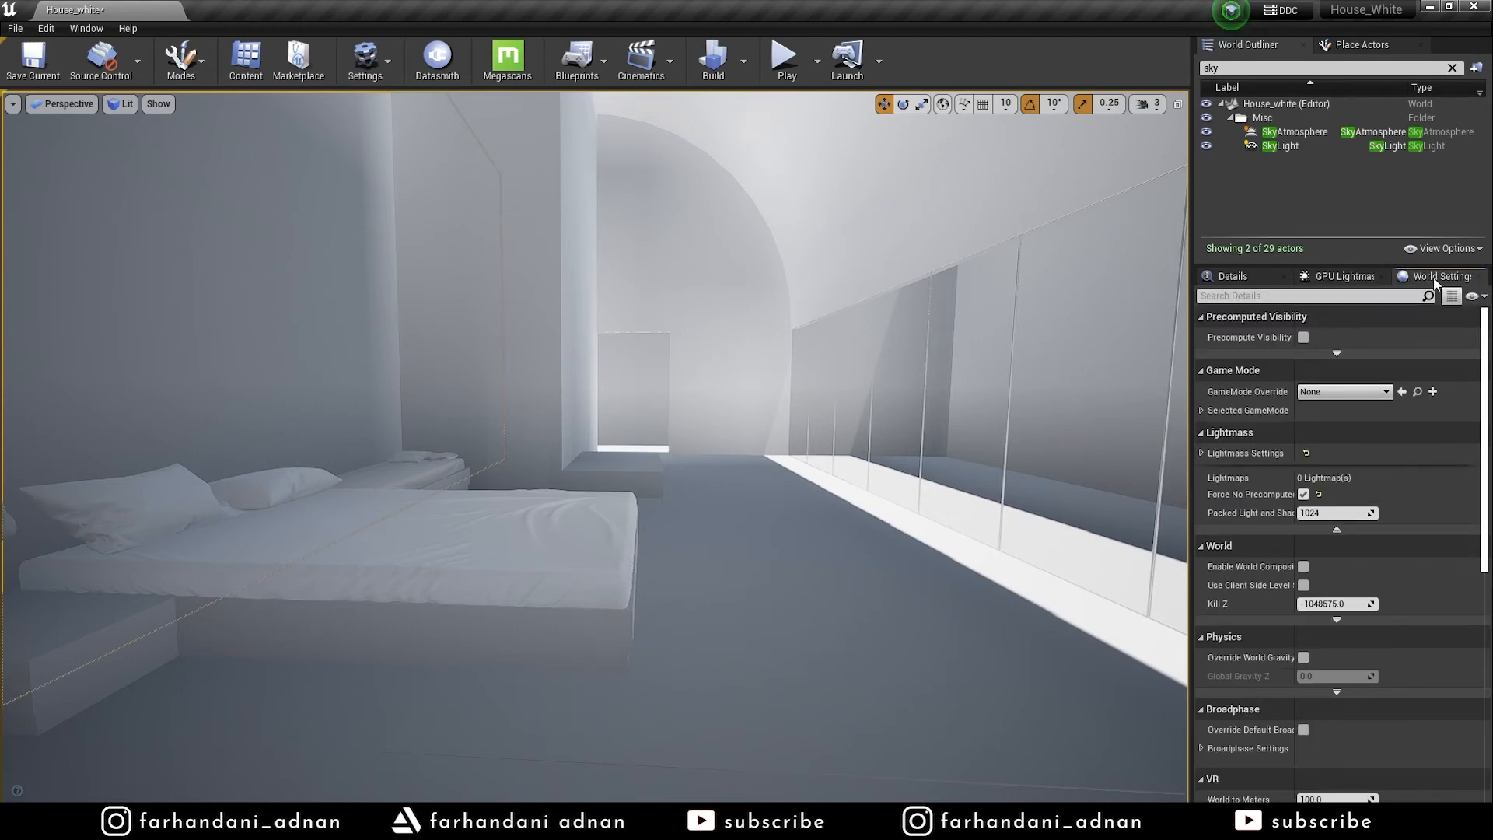
pyautogui.scroll(-1, 1369, 565)
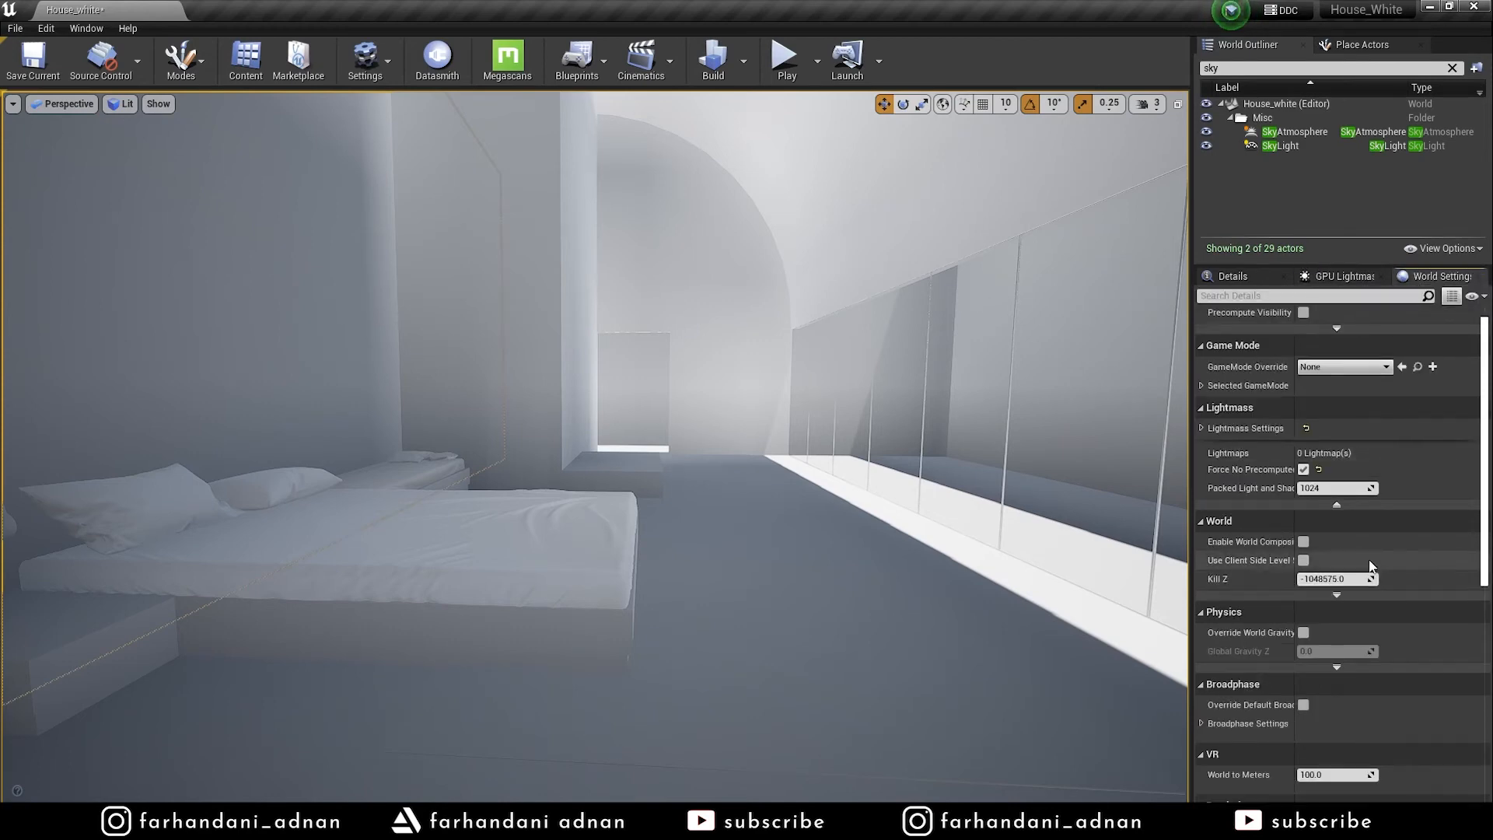
pyautogui.moveTo(1224, 480)
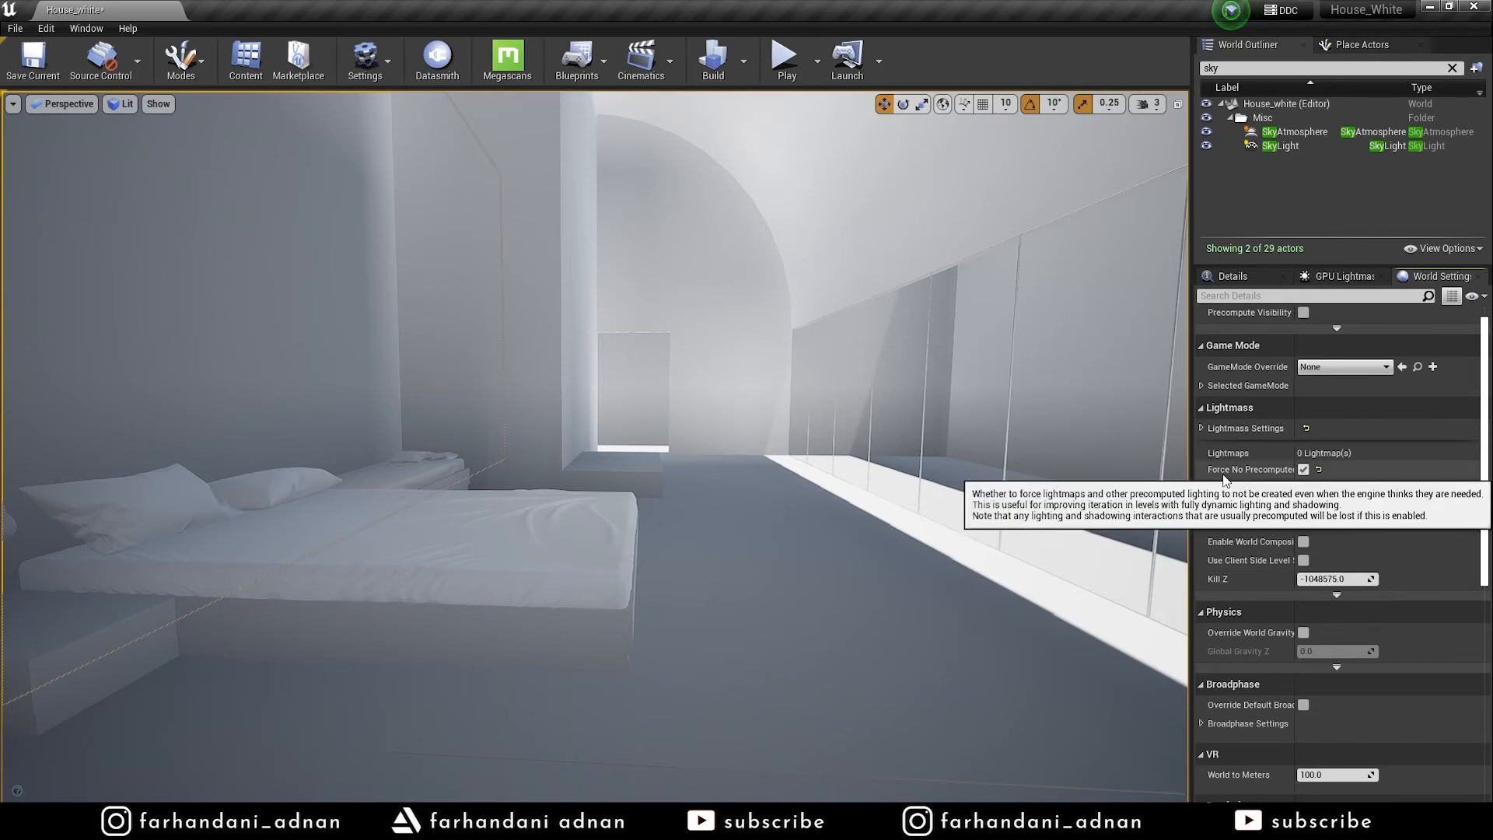
pyautogui.moveTo(1295, 477)
pyautogui.mouseDown()
pyautogui.moveTo(1325, 478)
pyautogui.moveTo(1301, 477)
pyautogui.mouseUp()
pyautogui.click(1310, 470)
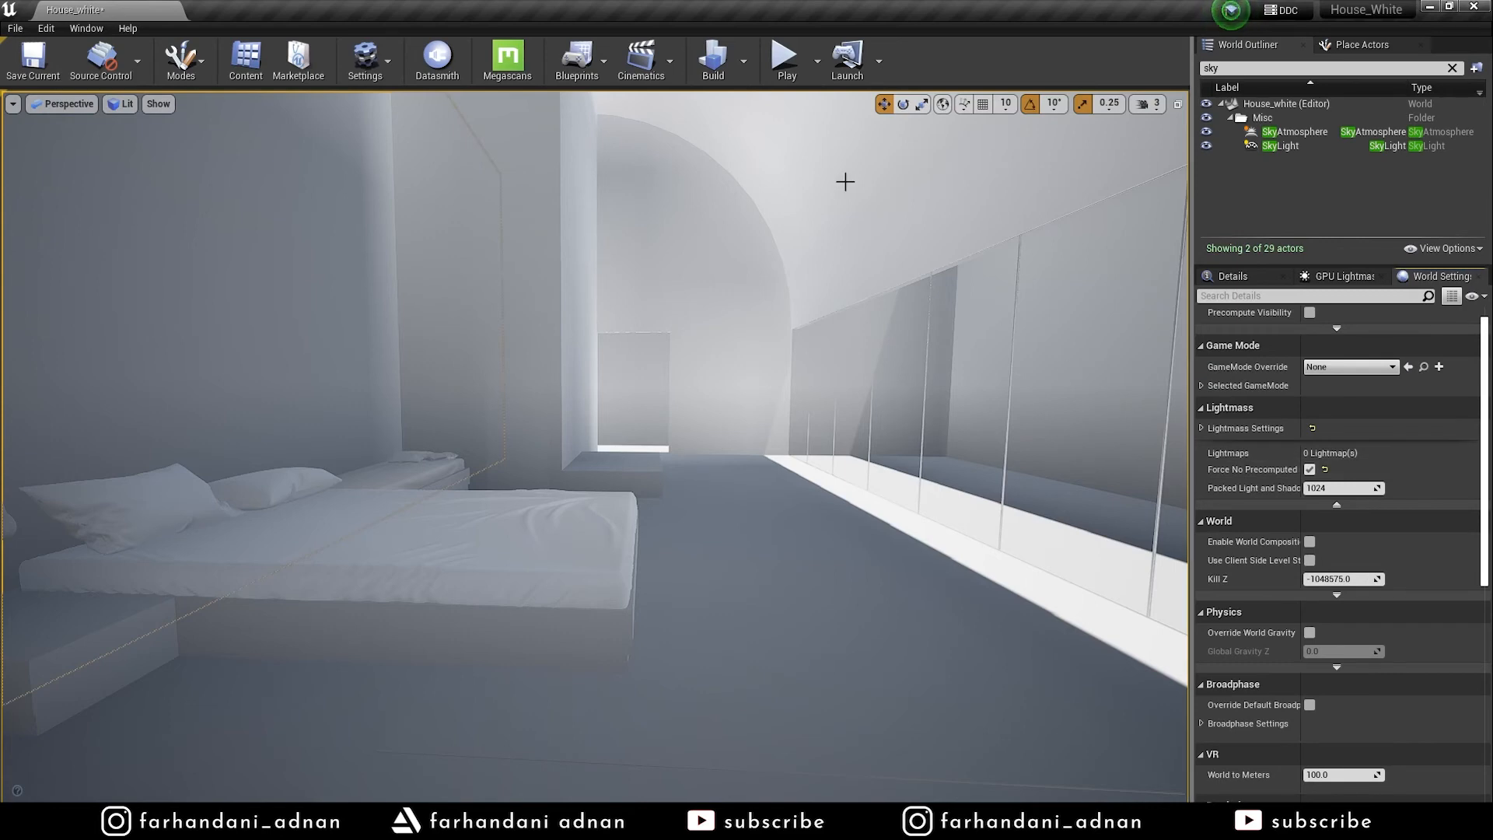
# Run Build Lighting Only to clear the previously baked lighting from the room
pyautogui.click(744, 61)
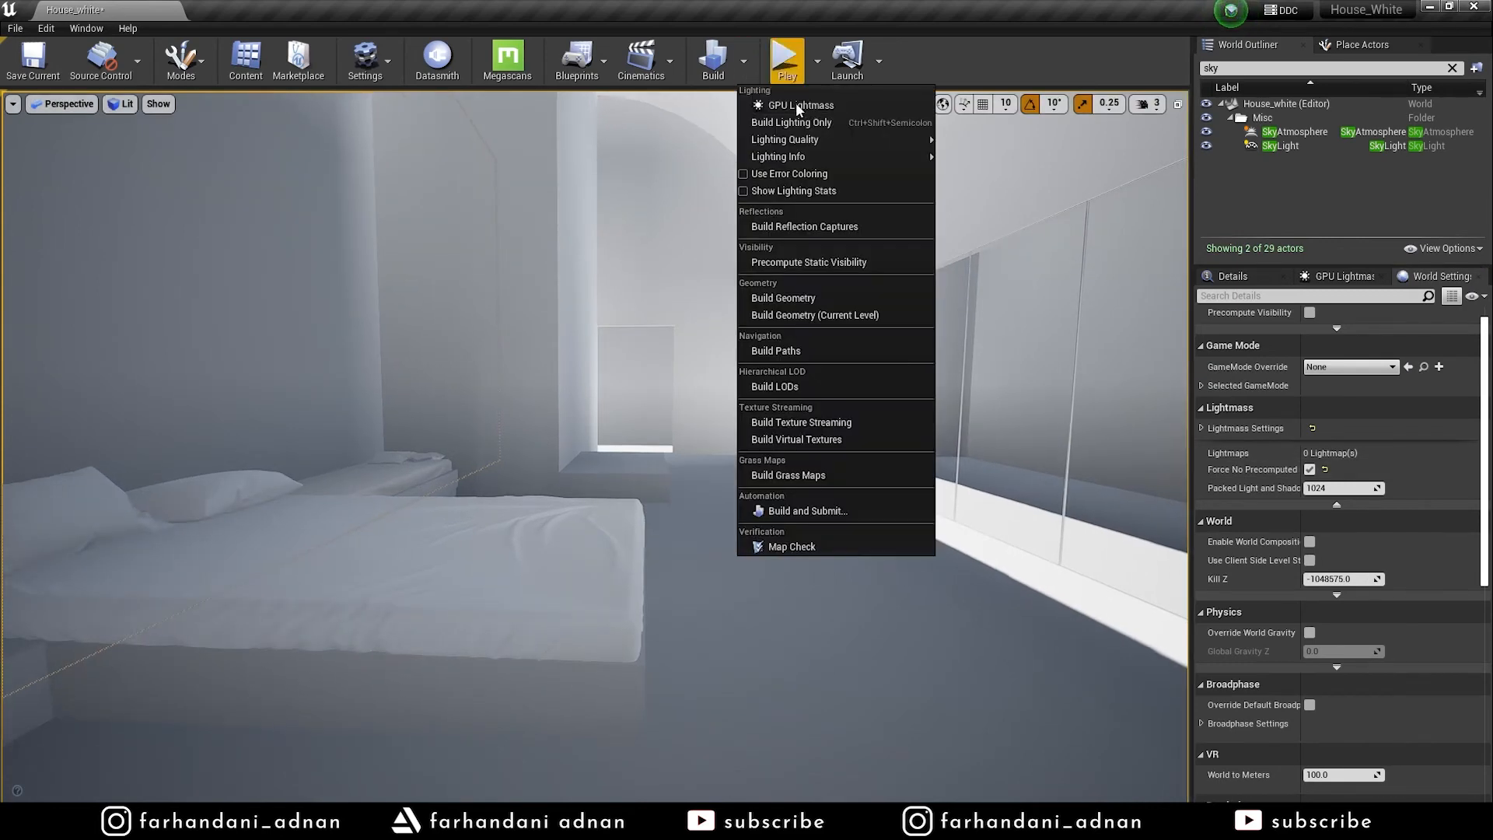
pyautogui.click(800, 123)
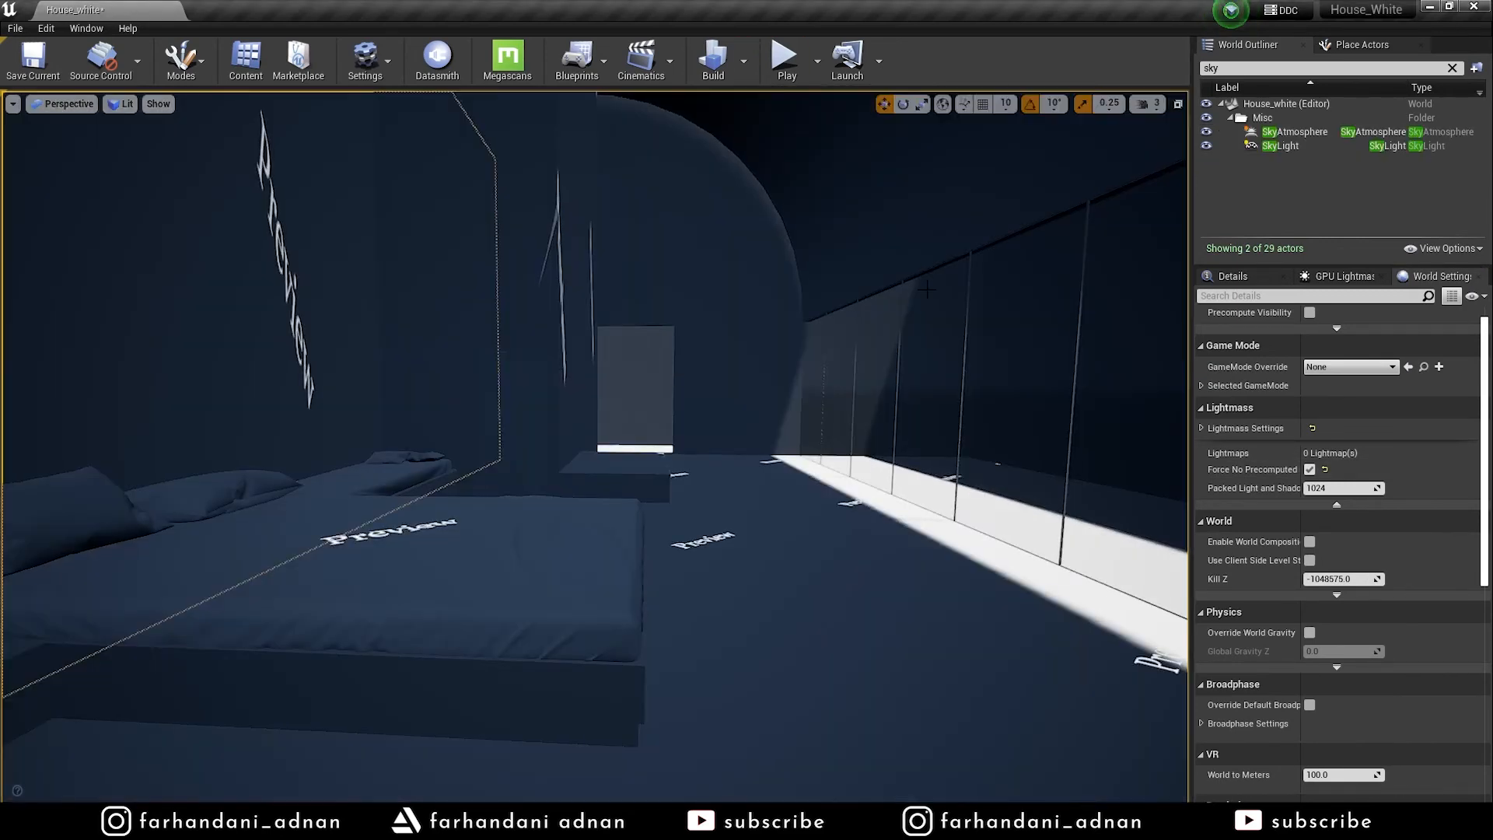
pyautogui.scroll(-2, 765, 385)
pyautogui.scroll(2, 770, 387)
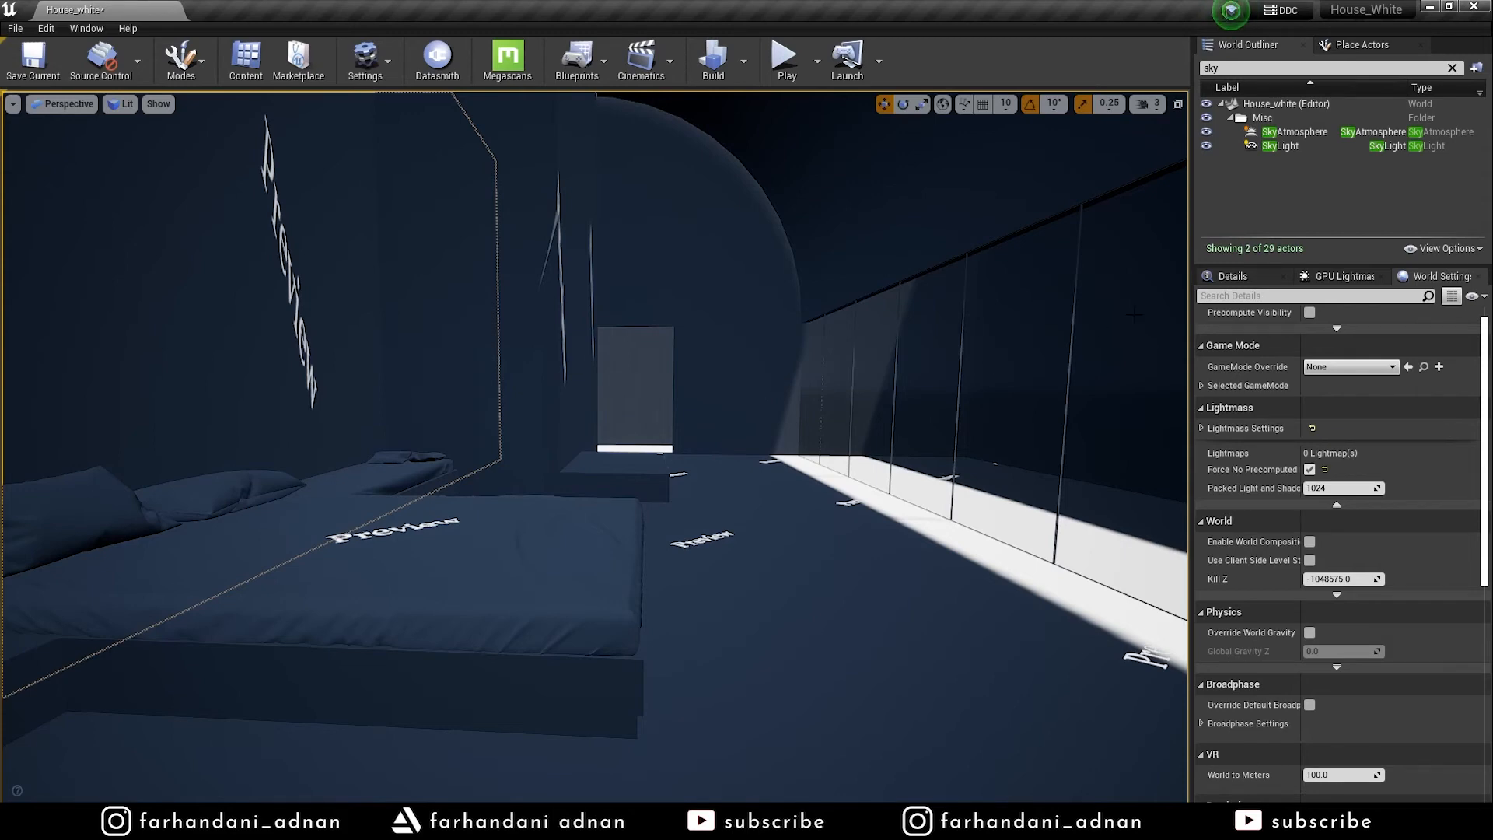
# Start a GPU Lightmass full bake and turn off viewport realtime so it runs at full speed
pyautogui.click(1327, 278)
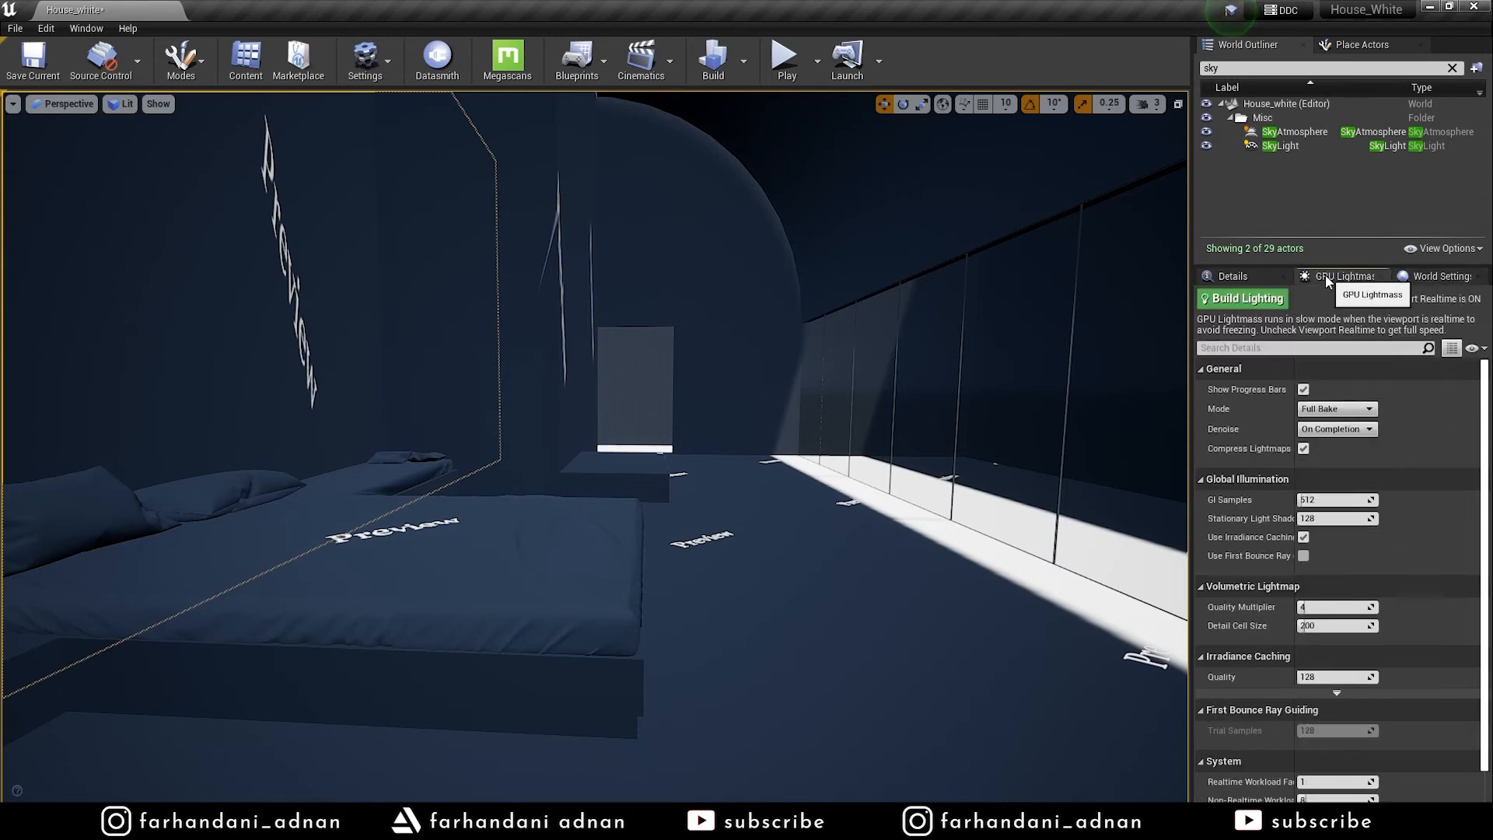
pyautogui.click(1241, 303)
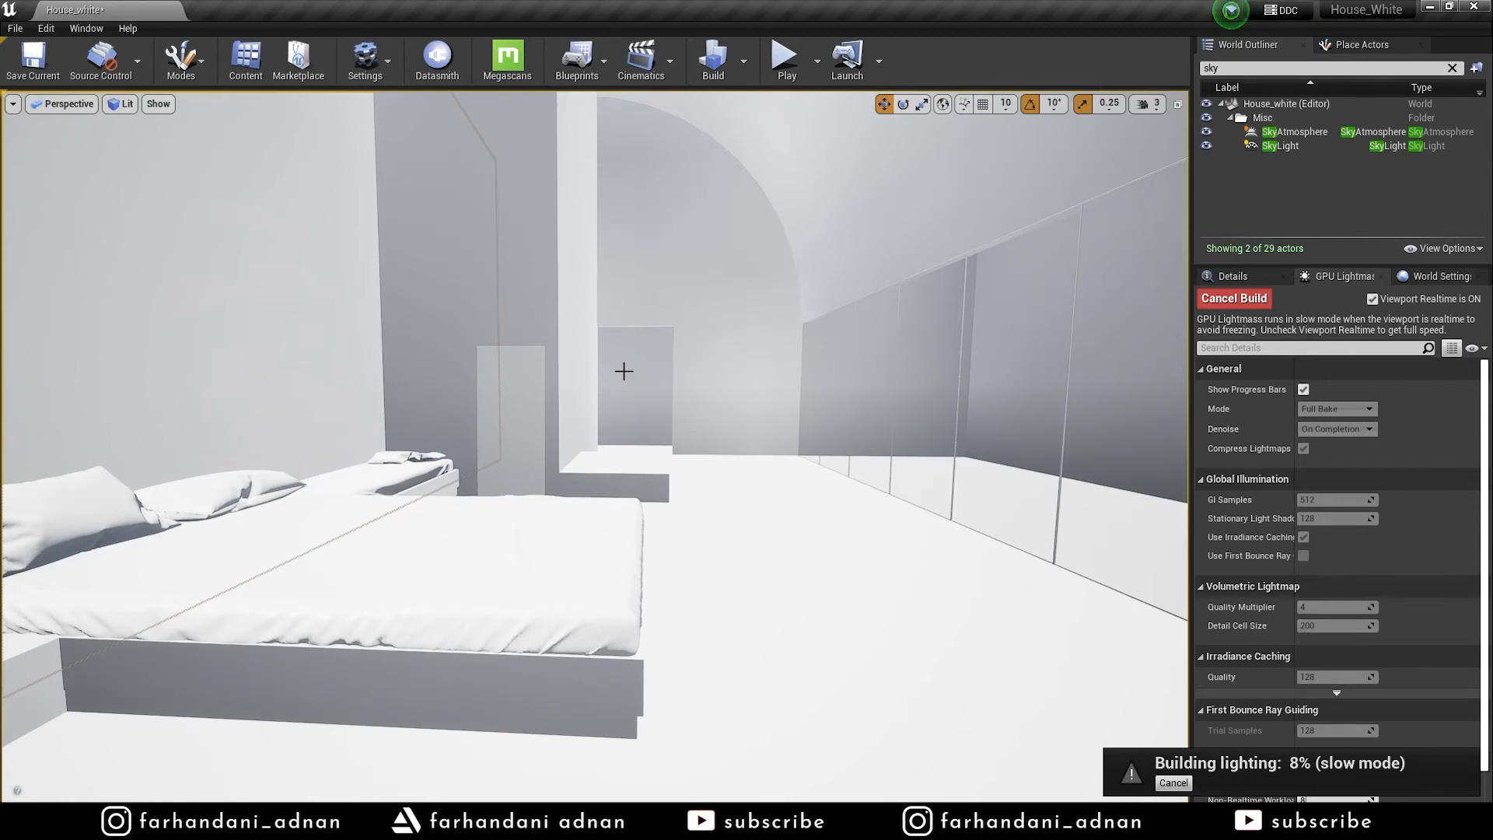
pyautogui.click(13, 104)
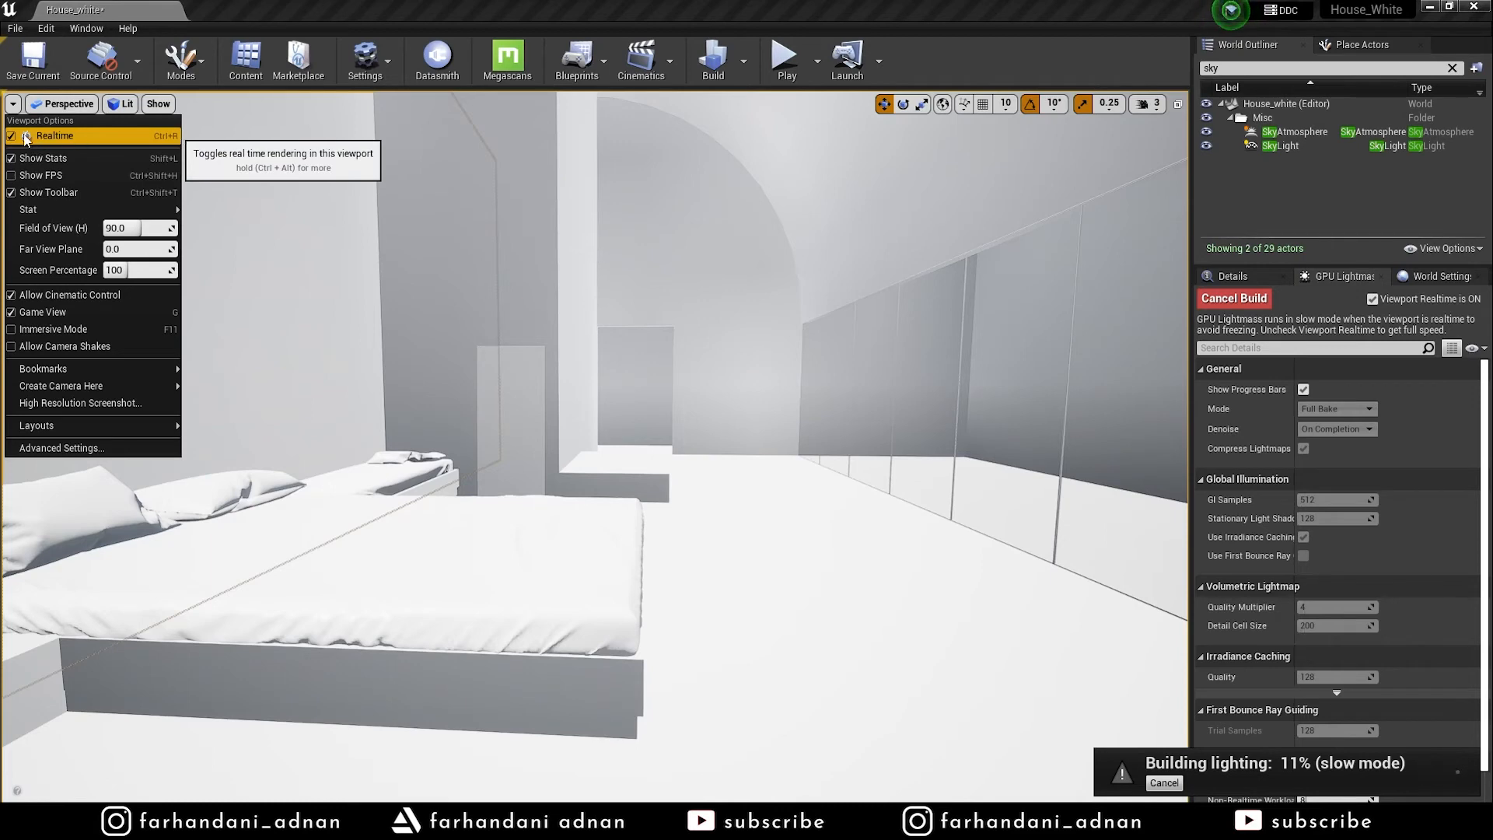
pyautogui.click(997, 63)
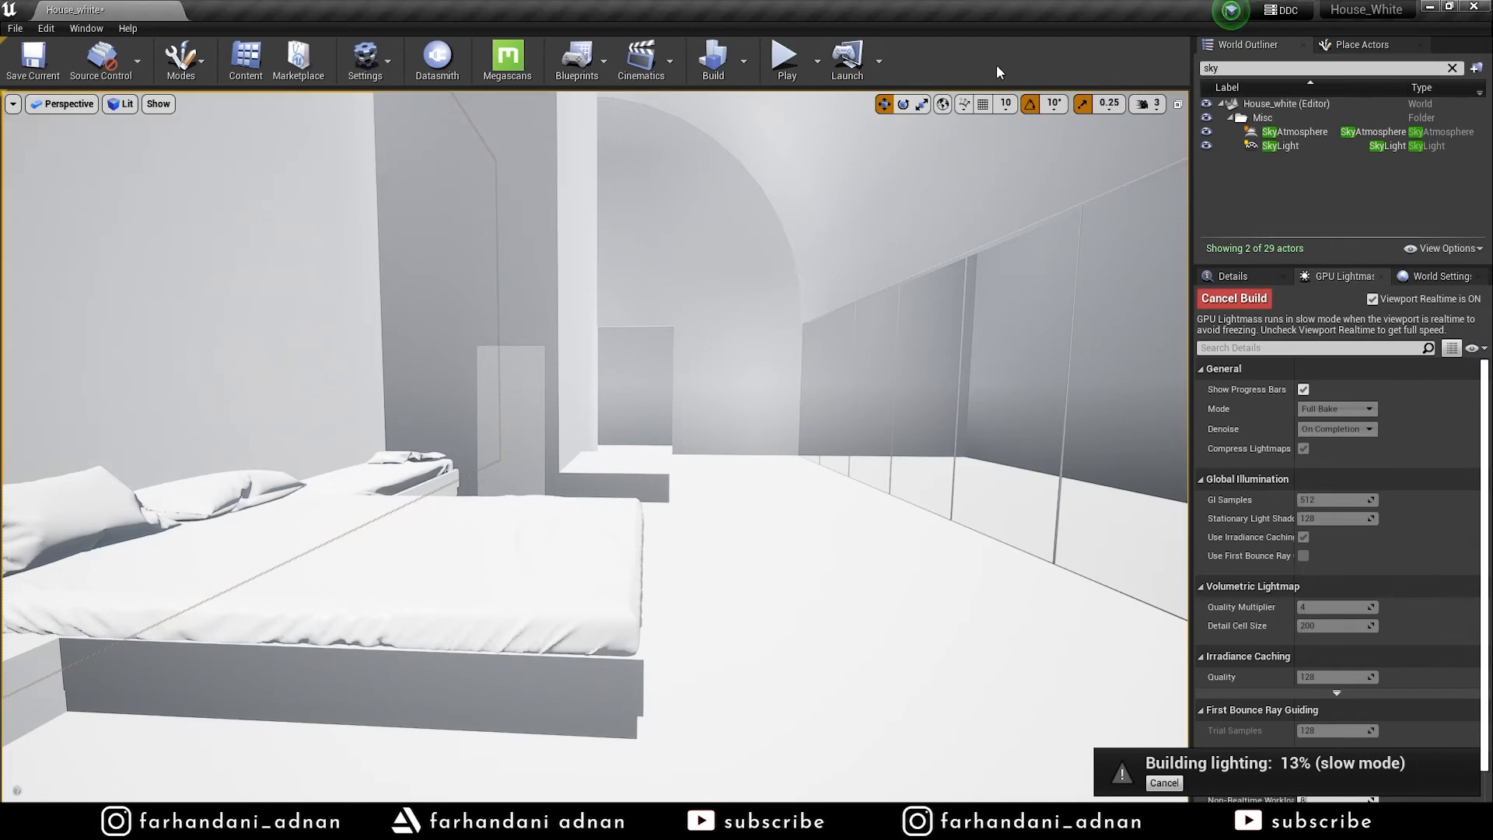
pyautogui.click(1373, 300)
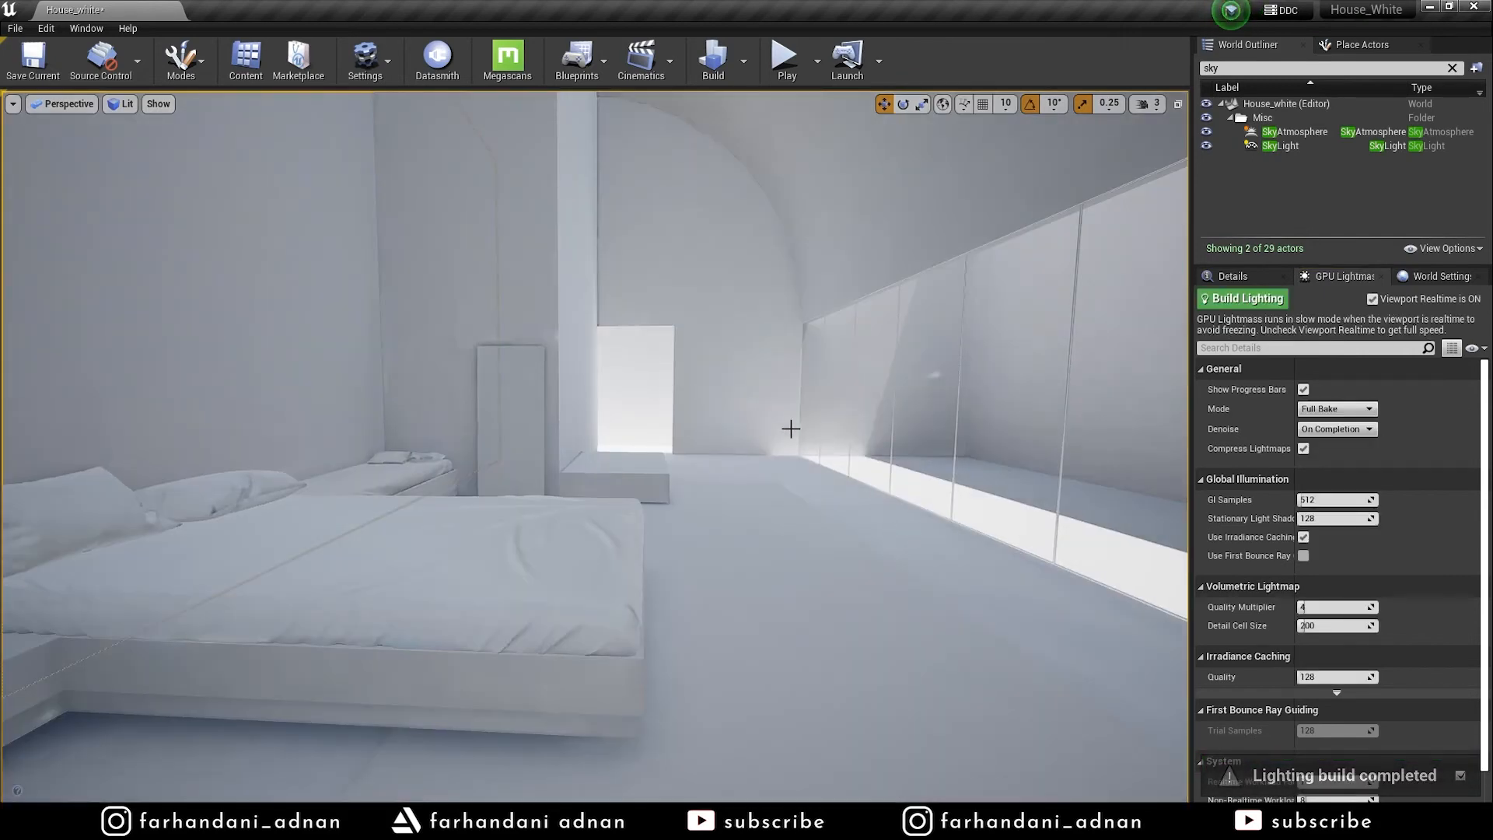
# Examine the baked shading on the beds, mattress and pillows up close
pyautogui.press('s')
pyautogui.moveTo(595, 448); pyautogui.dragTo(627, 477, button='right')
pyautogui.press('w')
pyautogui.press('s')
pyautogui.press('s')
pyautogui.press('w')
pyautogui.press('s')
pyautogui.click(569, 345)
pyautogui.click(395, 238)
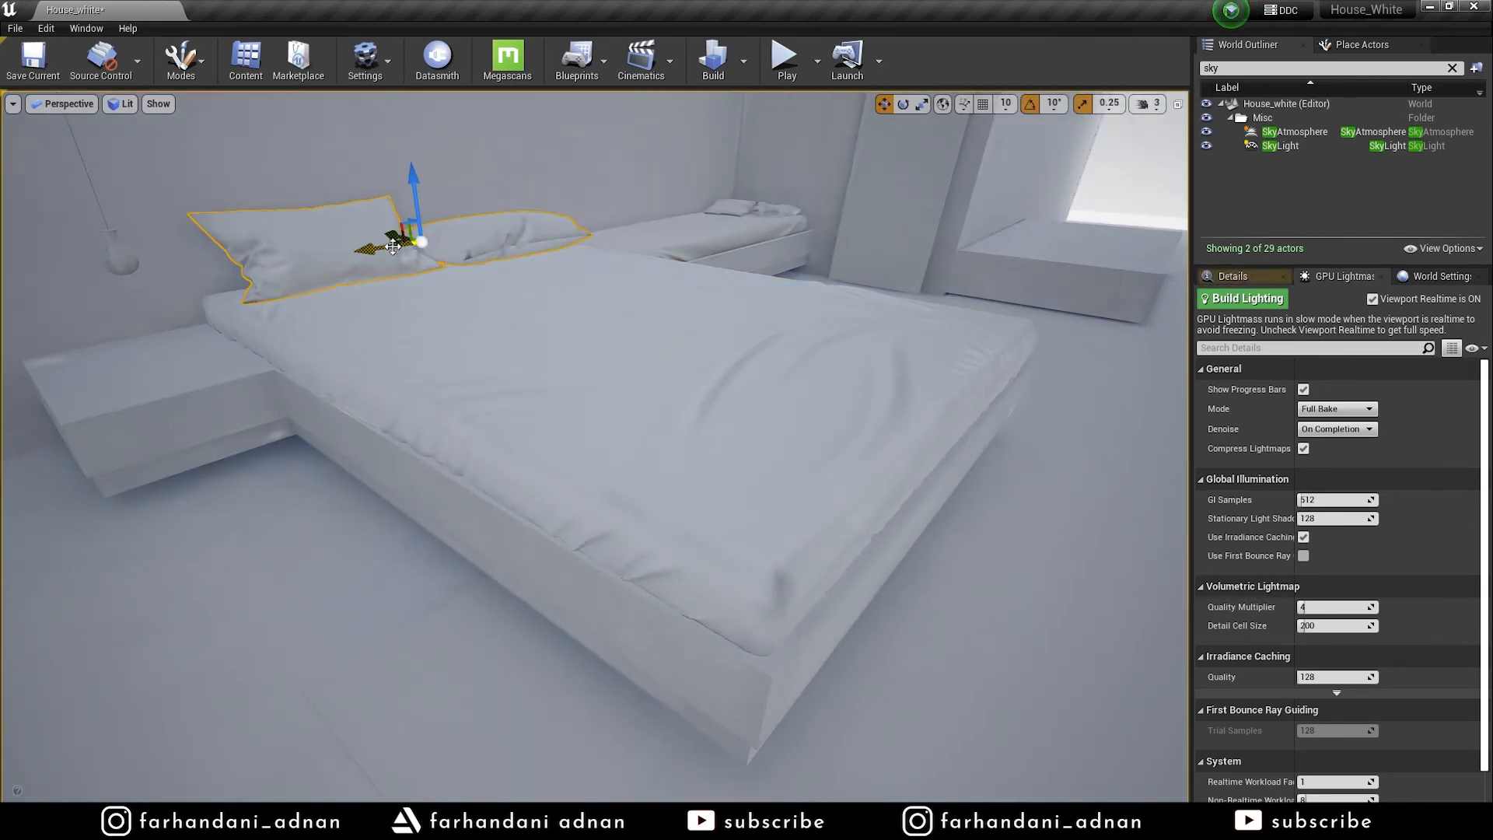
pyautogui.click(773, 210)
# Inspect the baked arch, wall corners and ceiling for artifacts, finishing with a wide view of the room
pyautogui.moveTo(817, 332)
pyautogui.mouseDown(button='right')
pyautogui.moveTo(716, 338)
pyautogui.moveTo(843, 335)
pyautogui.moveTo(825, 339)
pyautogui.mouseUp(button='right')
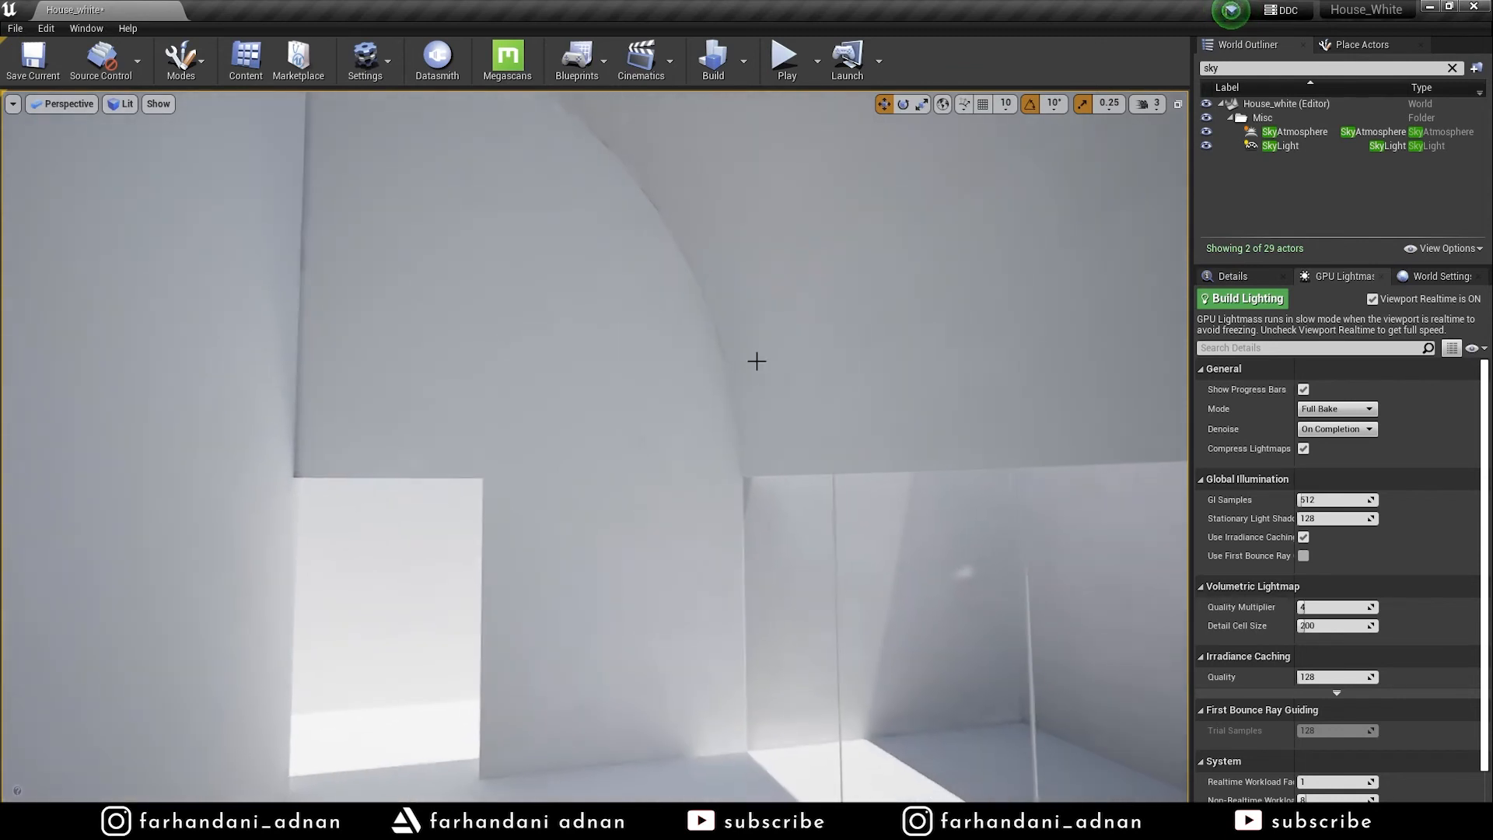
pyautogui.moveTo(686, 259); pyautogui.dragTo(653, 244, button='right')
pyautogui.moveTo(503, 175); pyautogui.dragTo(794, 496, button='right')
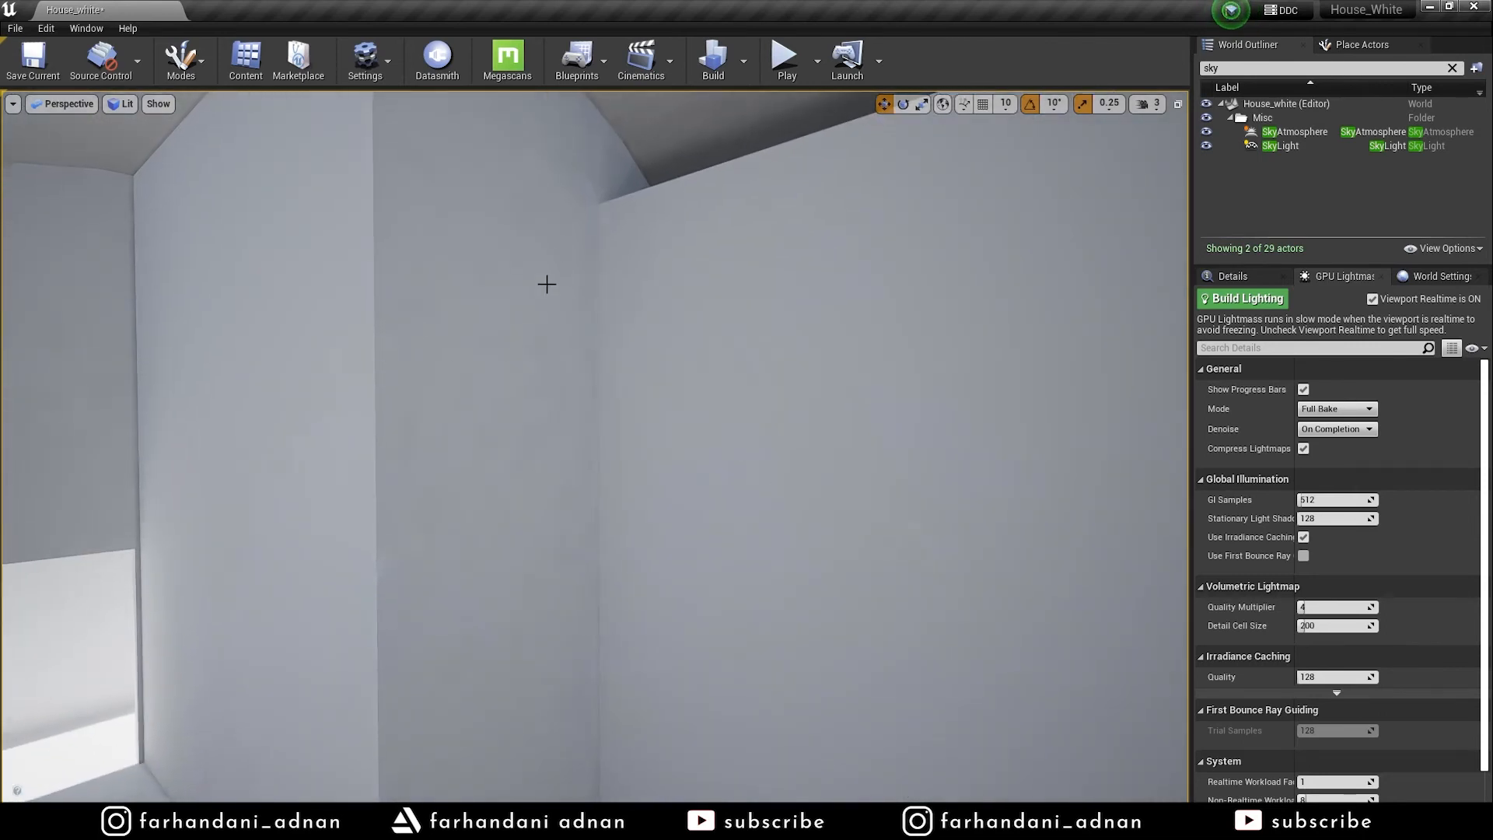
pyautogui.moveTo(540, 195); pyautogui.dragTo(489, 434, button='right')
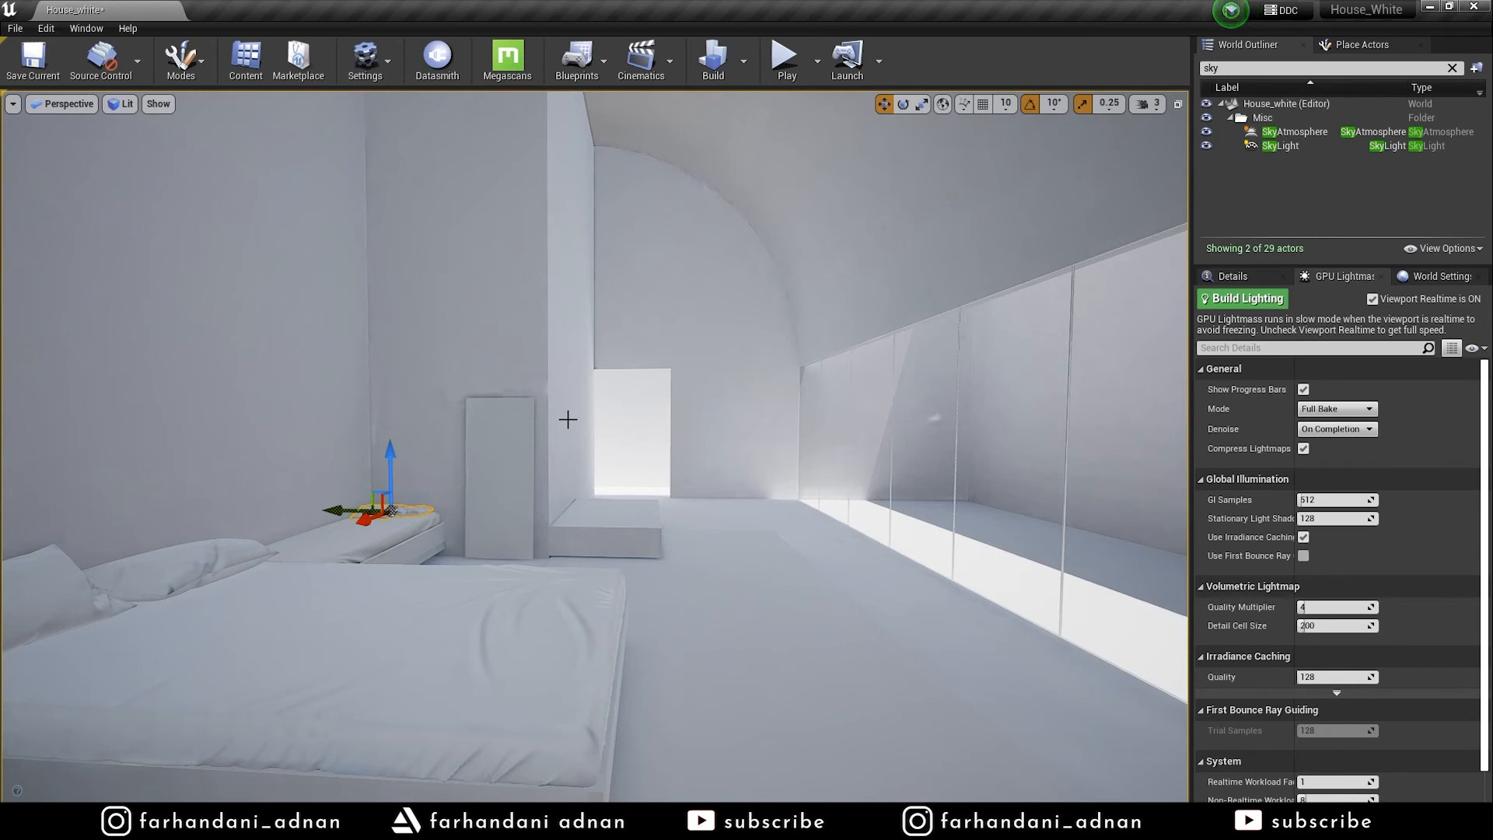
pyautogui.moveTo(568, 420)
pyautogui.mouseDown(button='right')
pyautogui.moveTo(459, 429)
pyautogui.moveTo(537, 415)
pyautogui.moveTo(546, 432)
pyautogui.mouseUp(button='right')
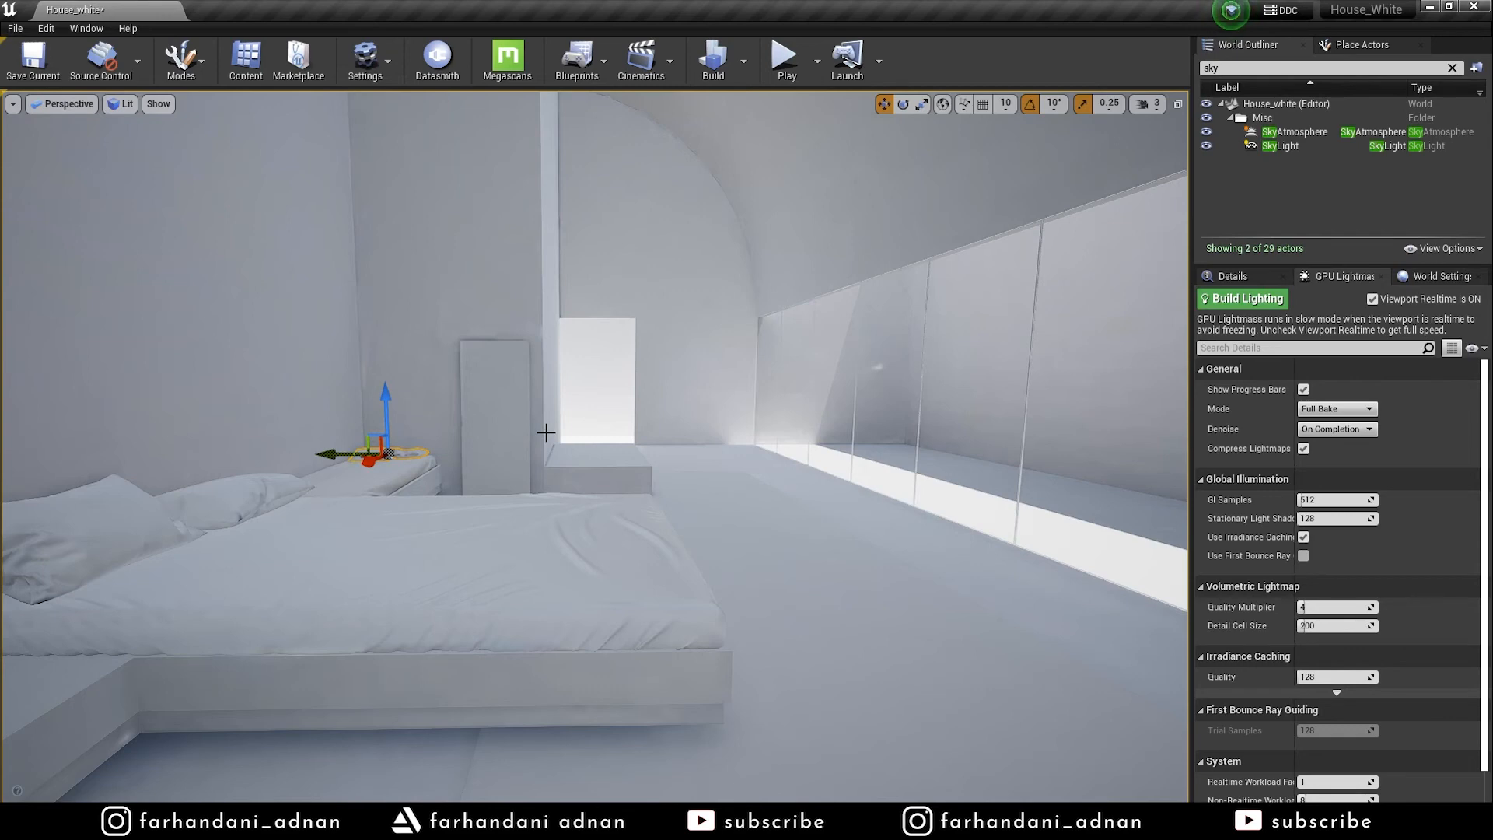
pyautogui.moveTo(546, 432); pyautogui.dragTo(547, 435, button='right')
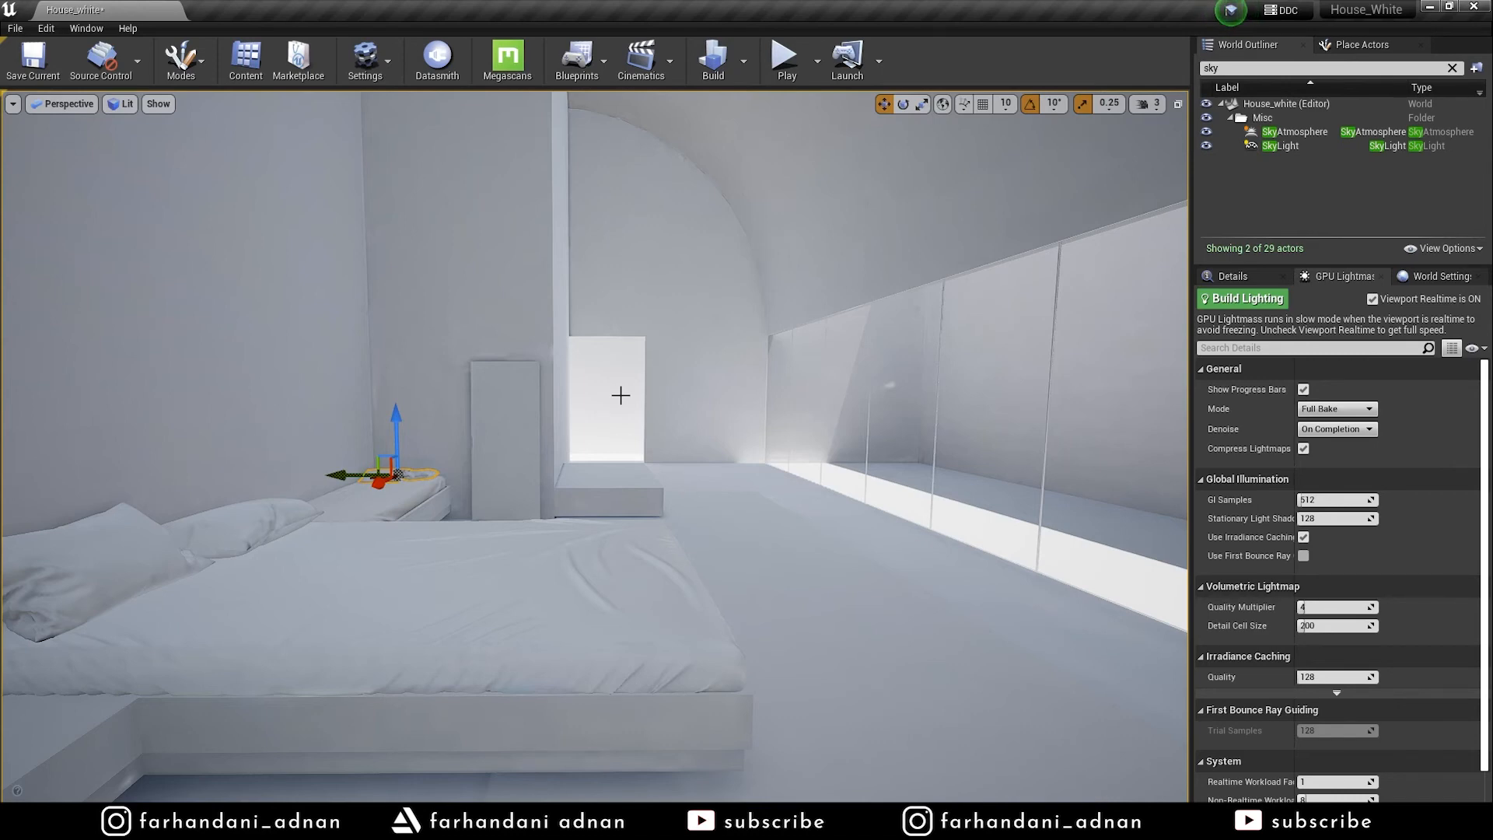
pyautogui.scroll(-5, 521, 376)
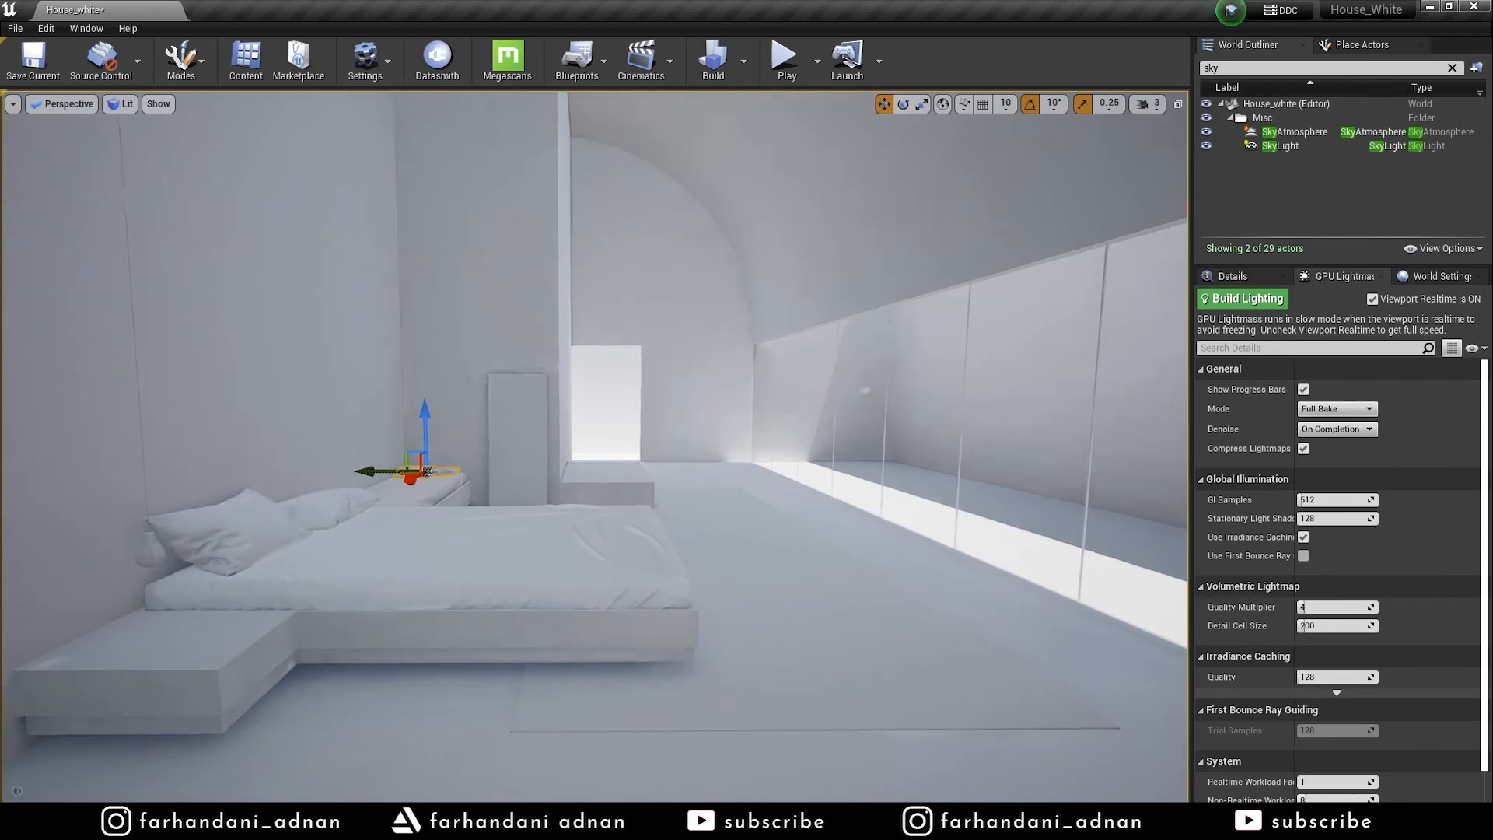
# Open the static mesh of the wall beside the archway, display its UV channel 1 to check the lightmap layout, and close it
pyautogui.scroll(6, 521, 377)
pyautogui.moveTo(522, 377); pyautogui.dragTo(470, 312, button='right')
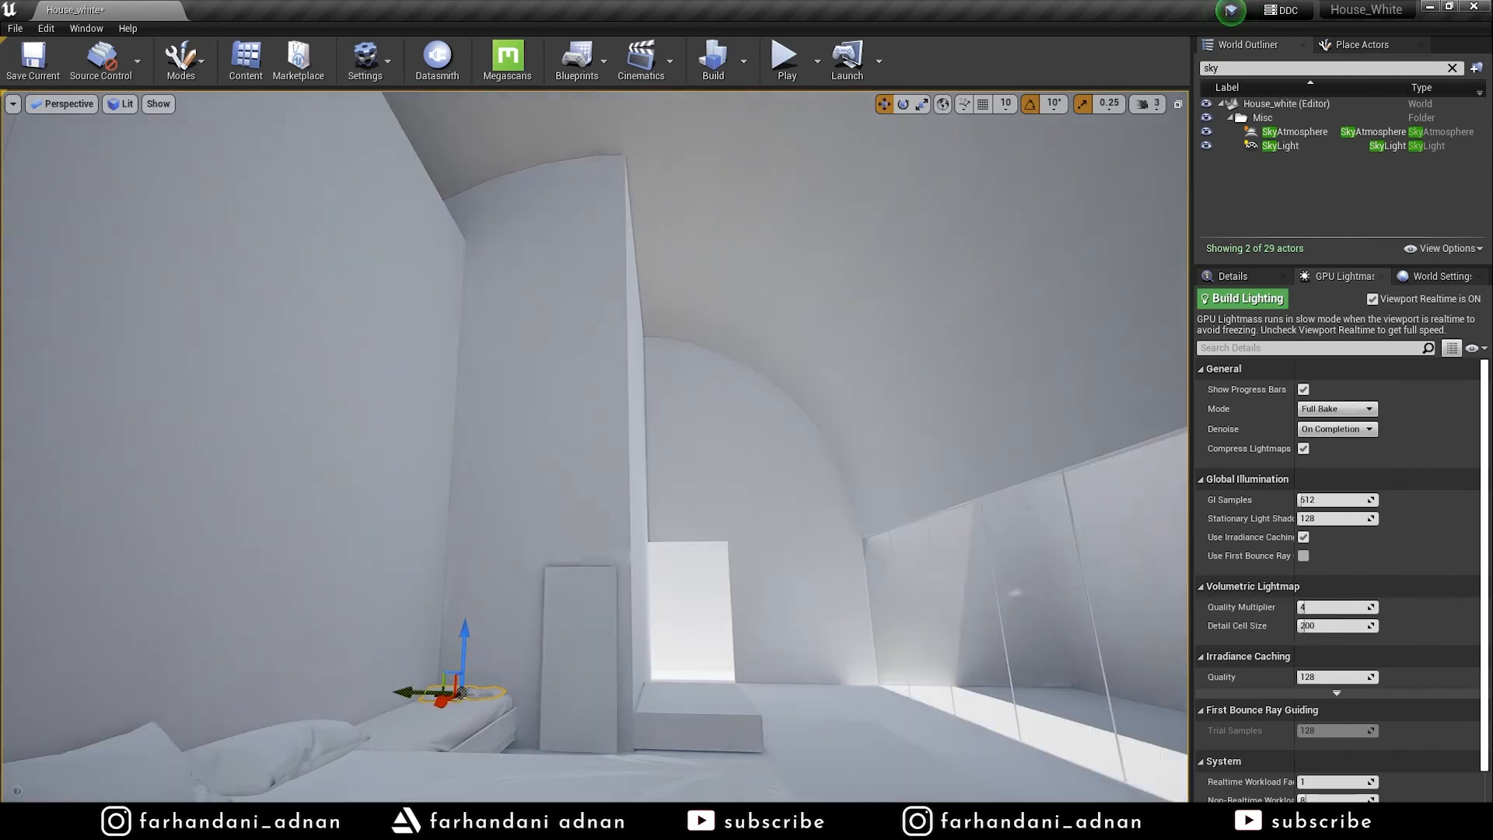
pyautogui.moveTo(471, 311); pyautogui.dragTo(366, 377, button='right')
pyautogui.click(770, 294)
pyautogui.moveTo(779, 383); pyautogui.dragTo(835, 376, button='right')
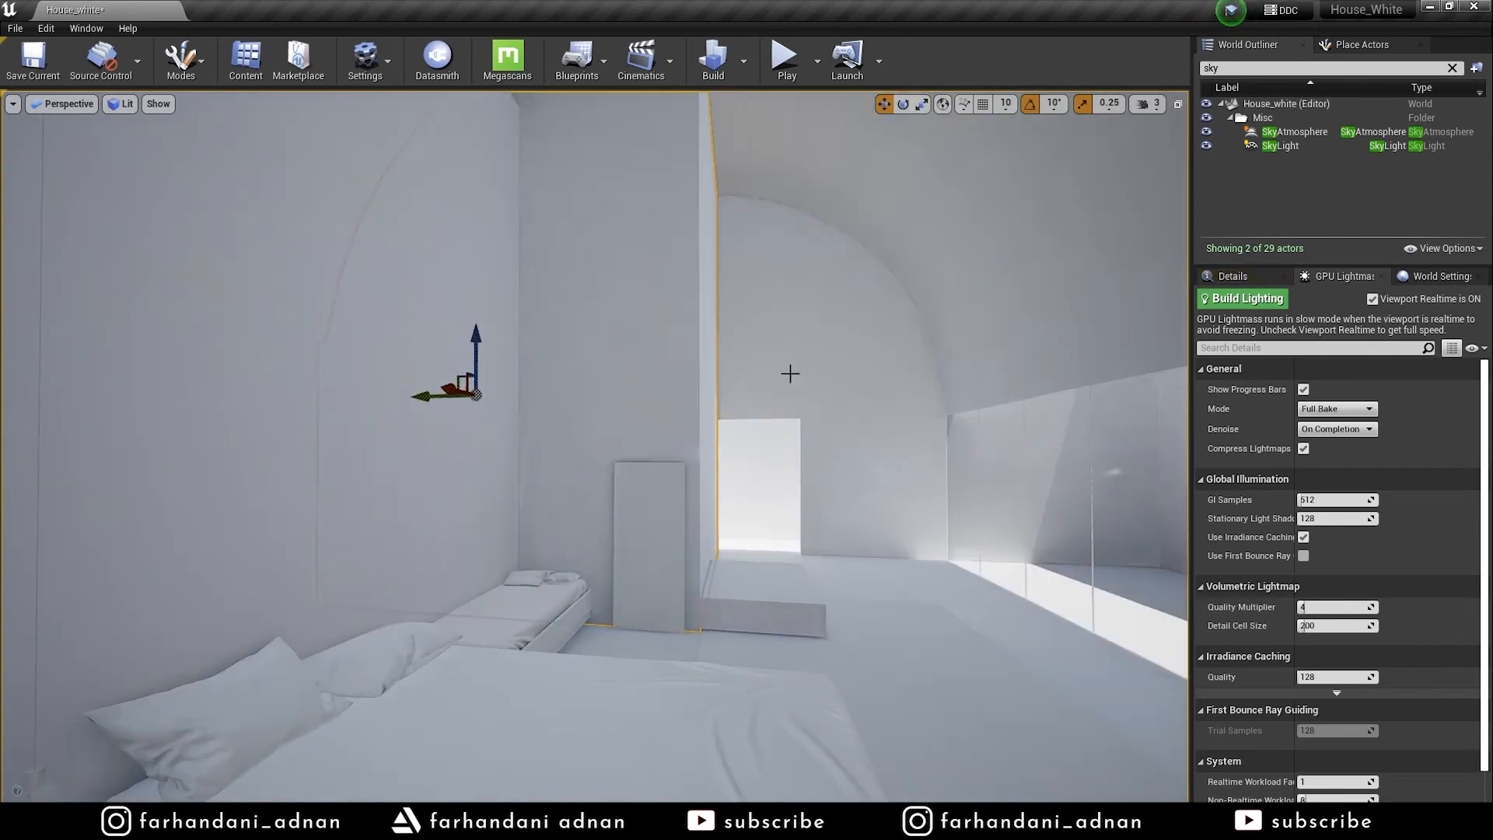
pyautogui.moveTo(774, 300); pyautogui.dragTo(821, 300, button='right')
pyautogui.click(1235, 276)
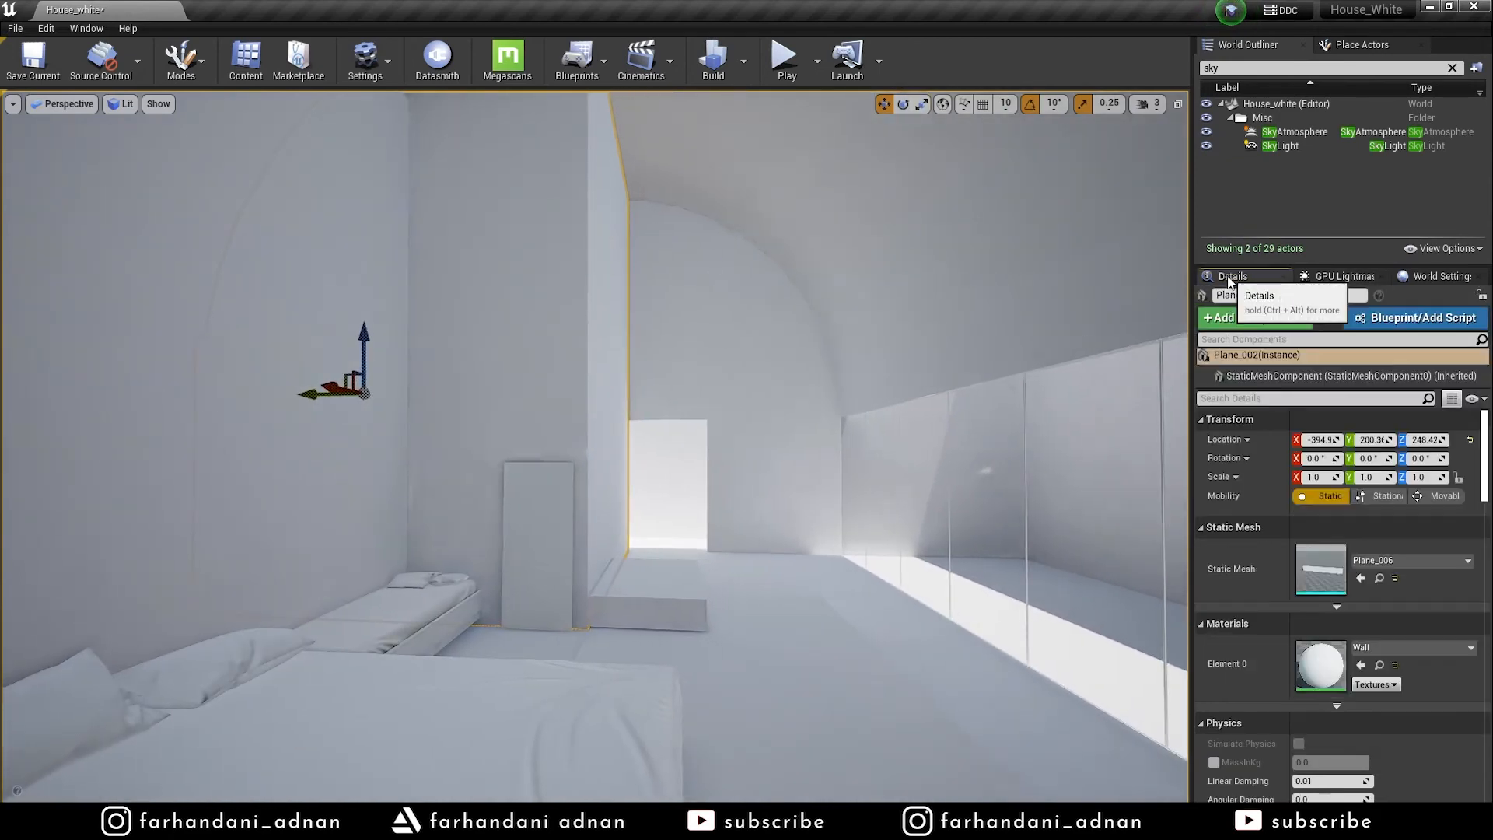
pyautogui.doubleClick(1318, 572)
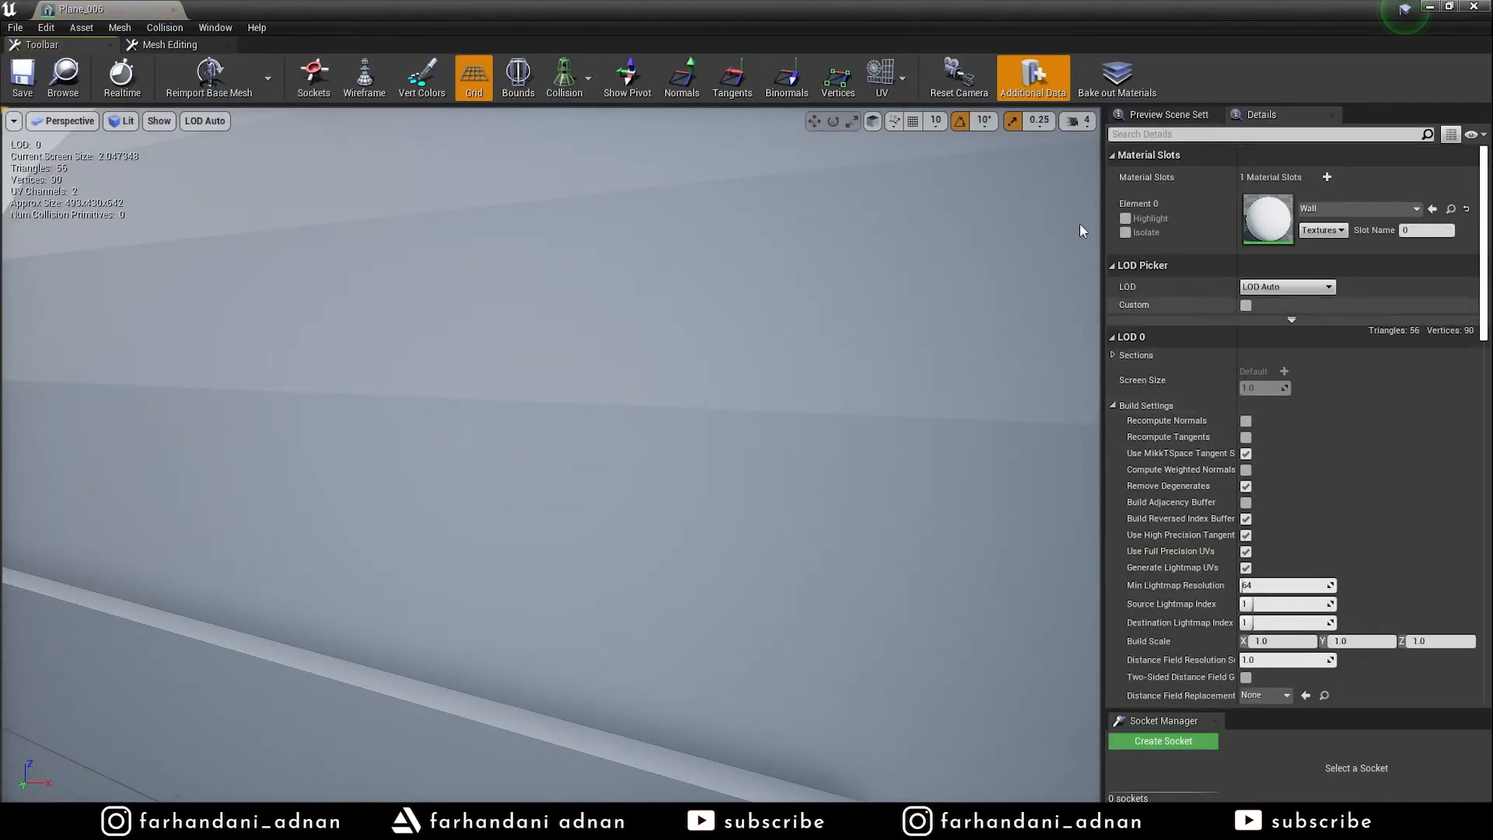
pyautogui.click(902, 79)
pyautogui.click(915, 148)
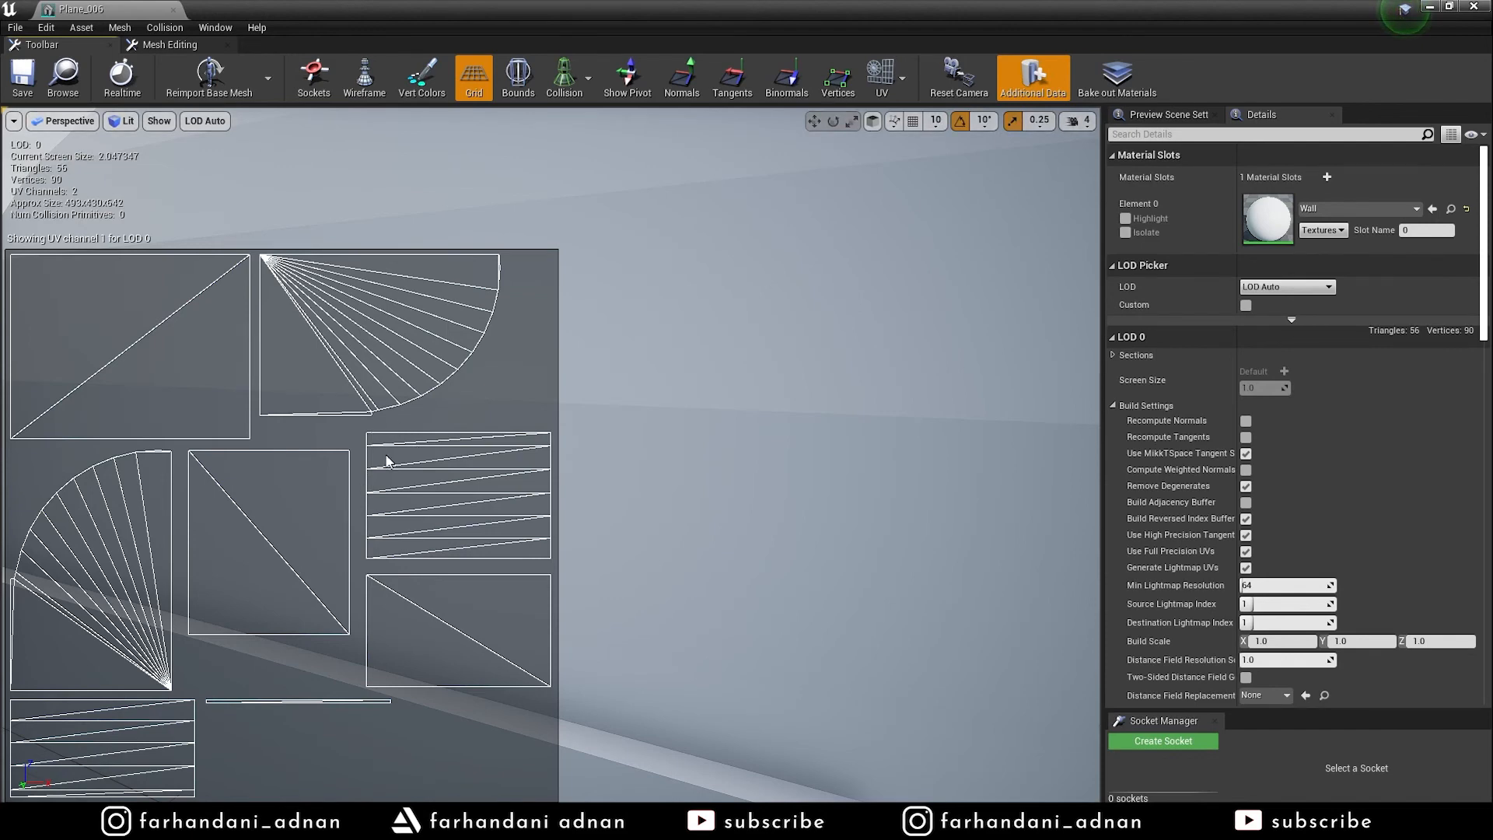
pyautogui.click(1475, 7)
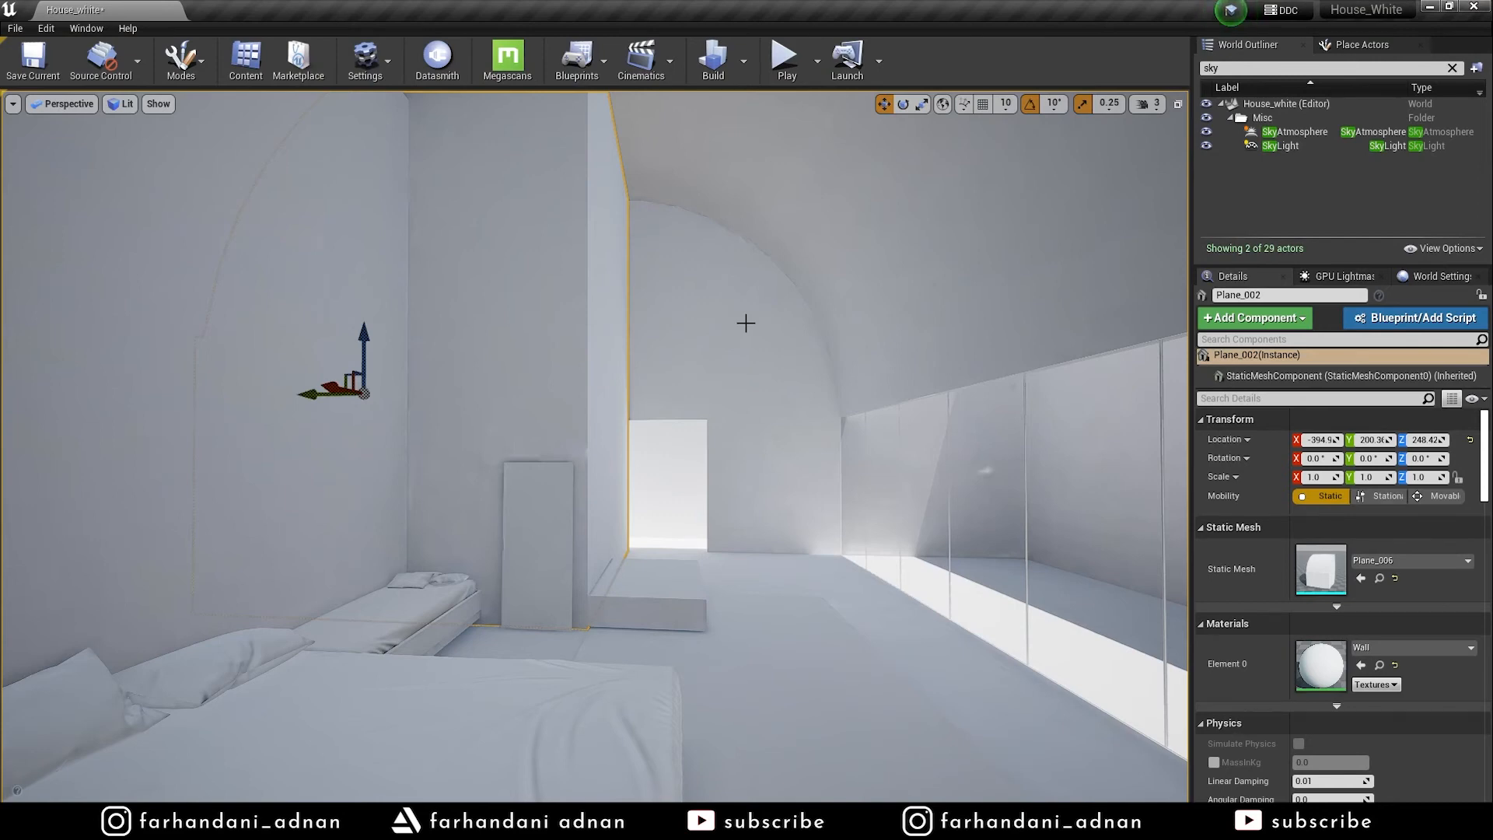
# Examine the baked walls, arch and vaulted ceiling in game view for blotchy shading
pyautogui.press('s')
pyautogui.moveTo(741, 346); pyautogui.dragTo(741, 346, button='right')
pyautogui.press('w')
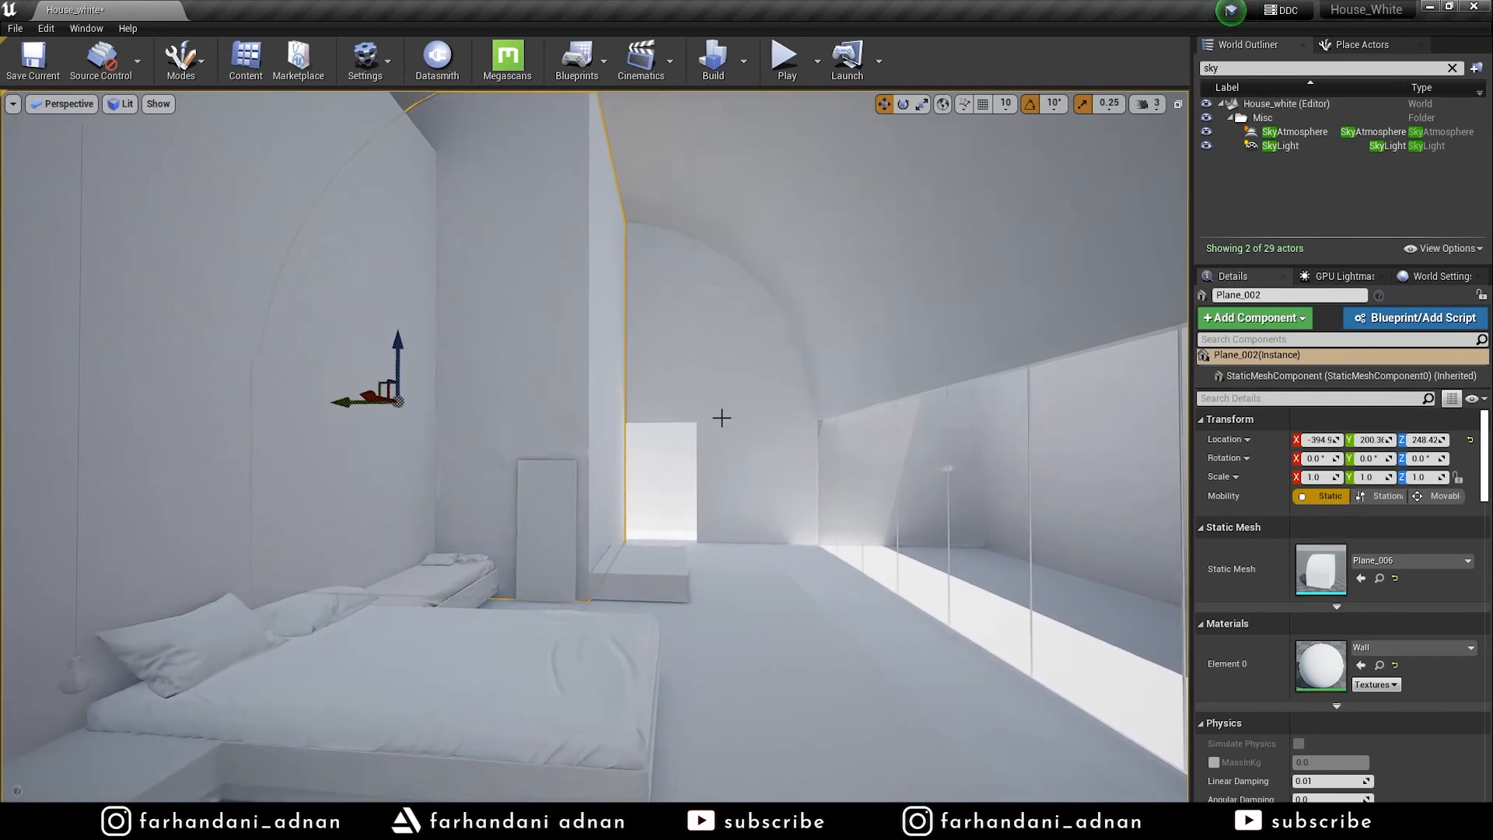
pyautogui.press('g')
pyautogui.moveTo(719, 416); pyautogui.dragTo(719, 417, button='right')
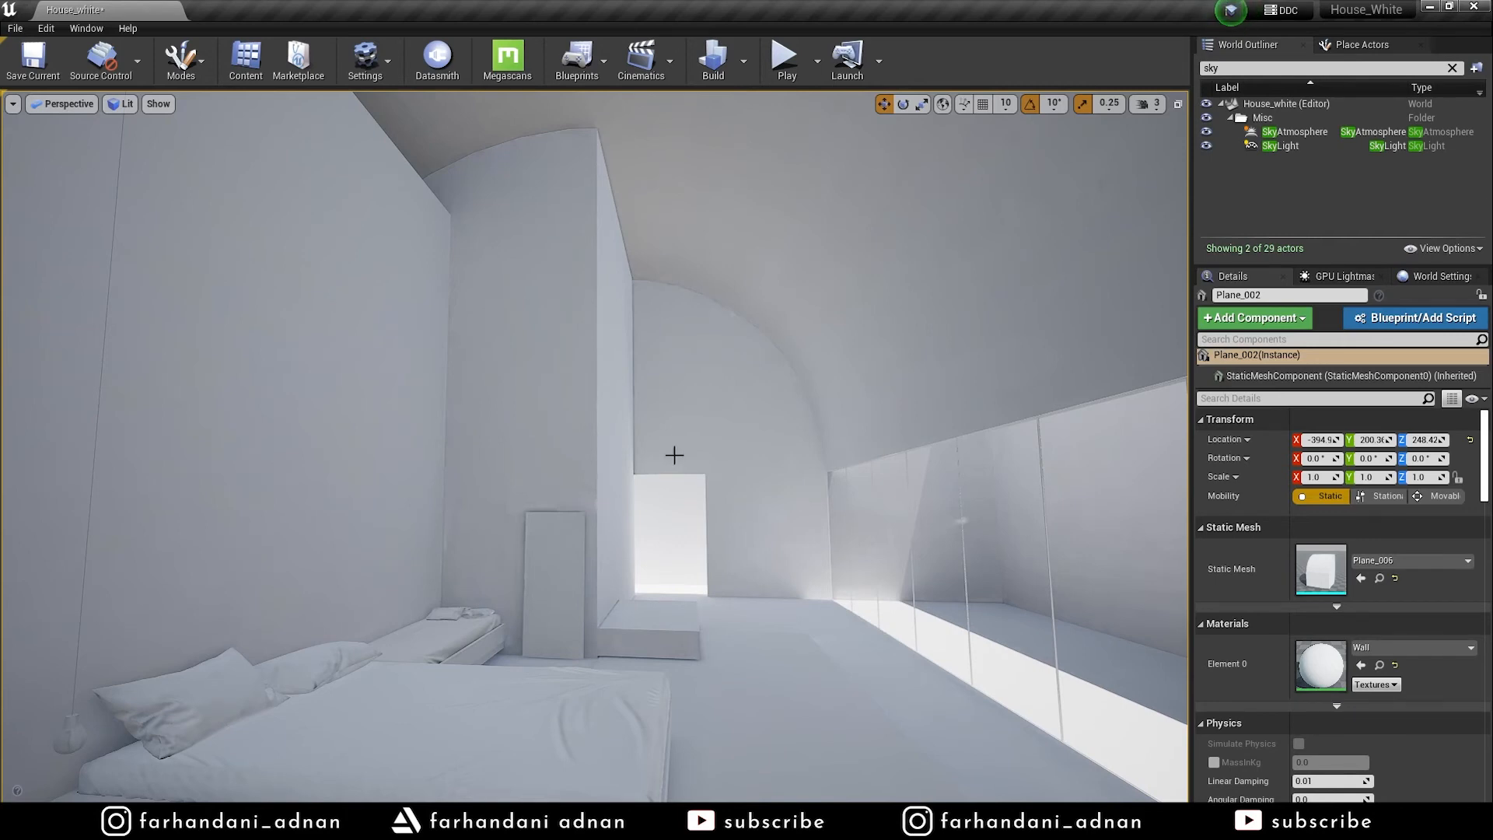
pyautogui.moveTo(675, 527); pyautogui.dragTo(712, 517, button='right')
pyautogui.moveTo(896, 438); pyautogui.dragTo(896, 438, button='right')
# Turn off Compress Lightmaps in the GPU Lightmass settings
pyautogui.click(1331, 277)
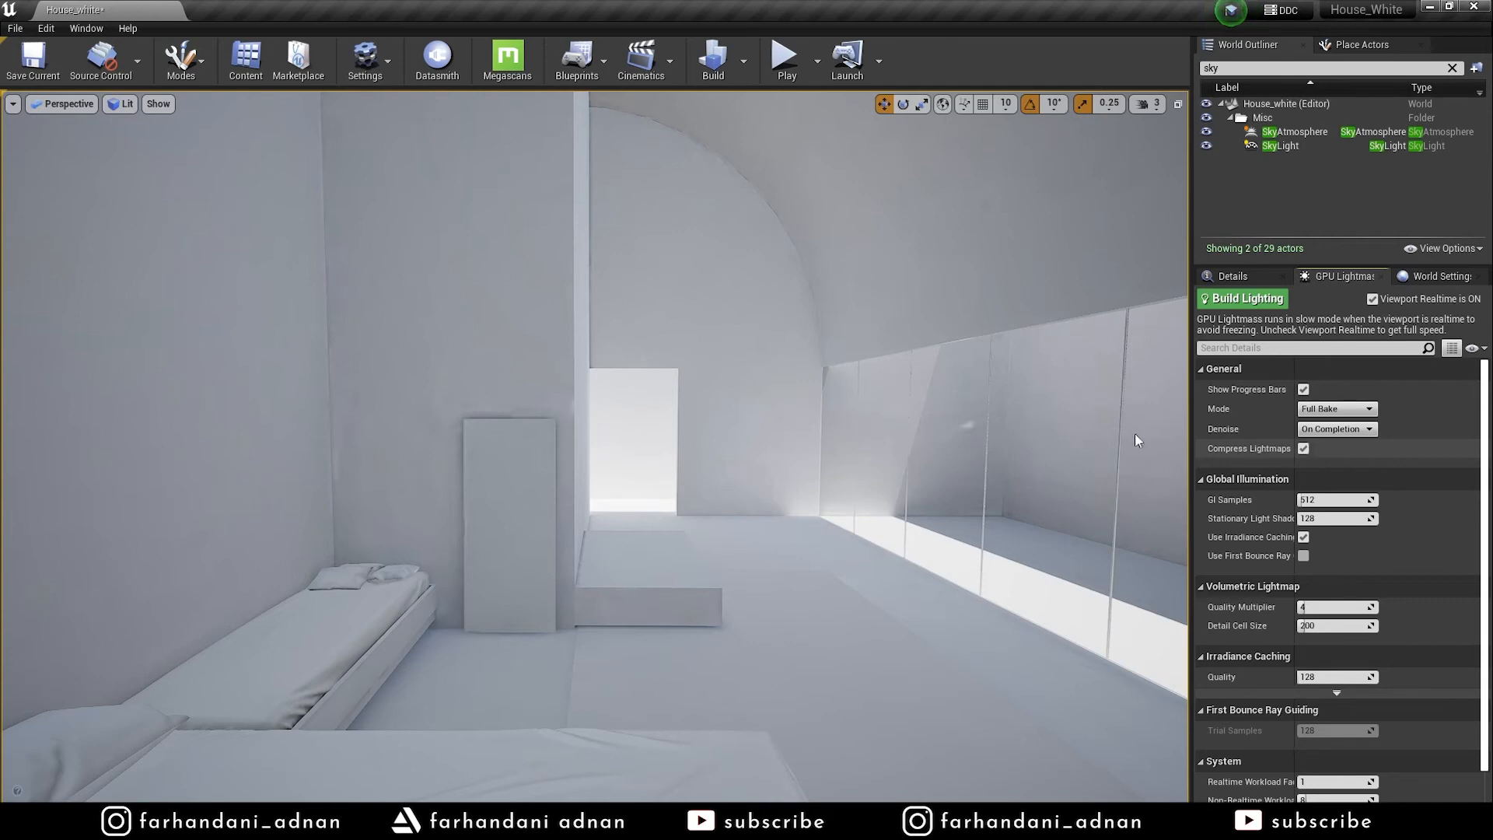
pyautogui.click(561, 354)
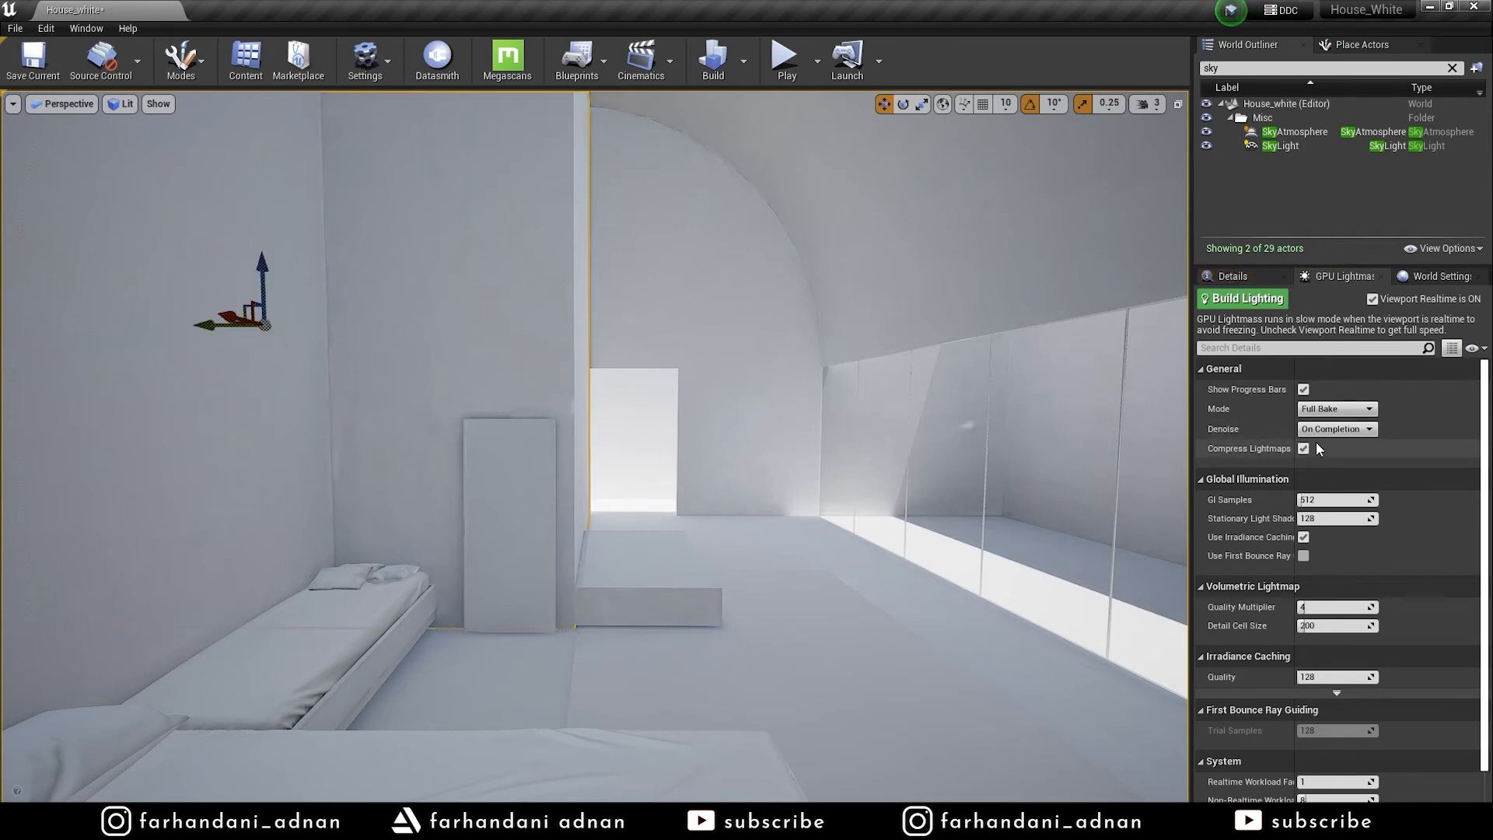
pyautogui.press('s')
pyautogui.moveTo(653, 447); pyautogui.dragTo(656, 449, button='right')
pyautogui.press('w')
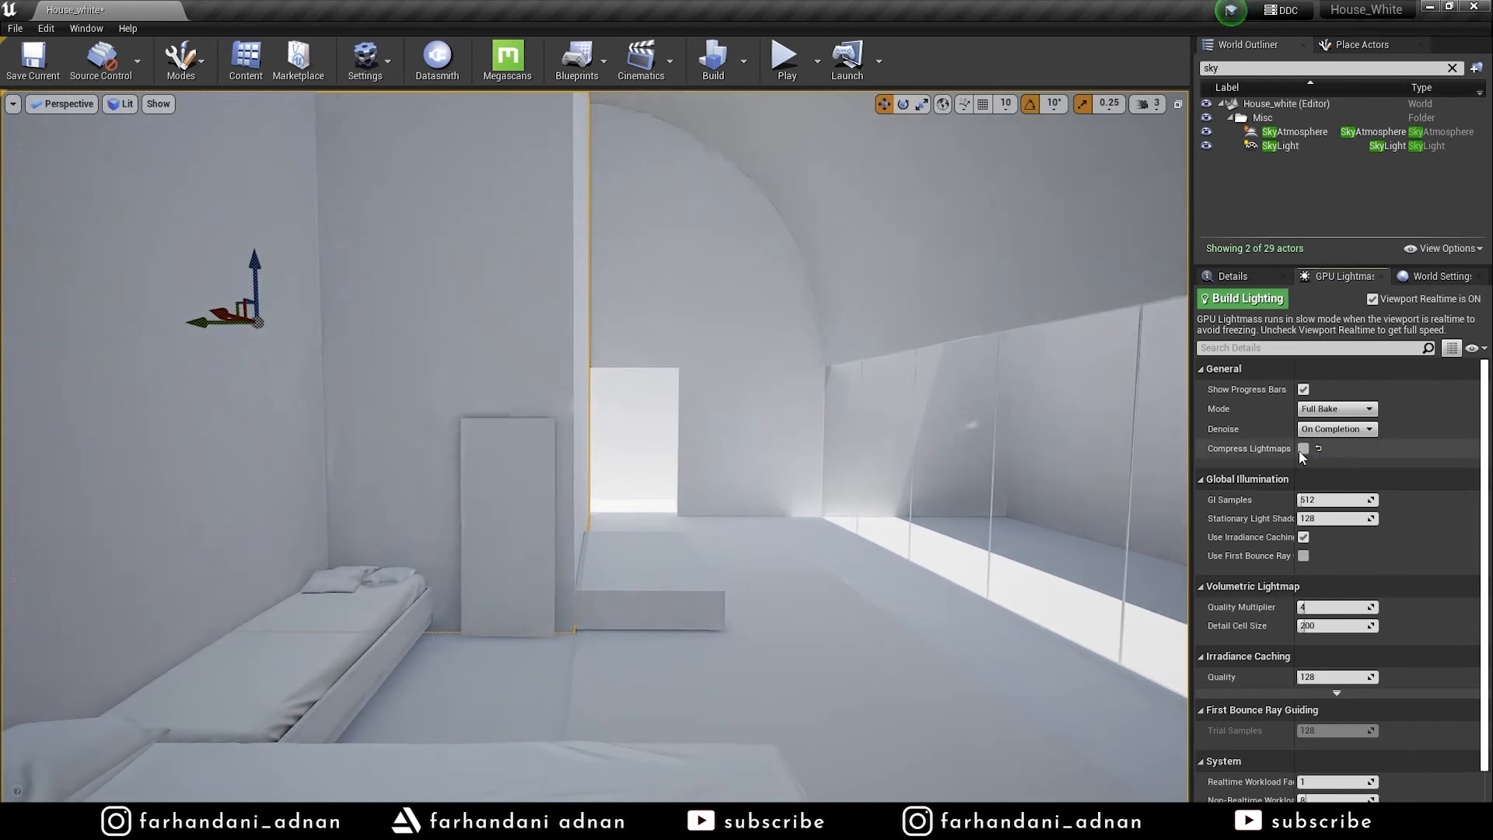
# Check the Compress Lightmaps option in the world's Lightmass Settings against the one in the GPU Lightmass settings
pyautogui.click(1425, 281)
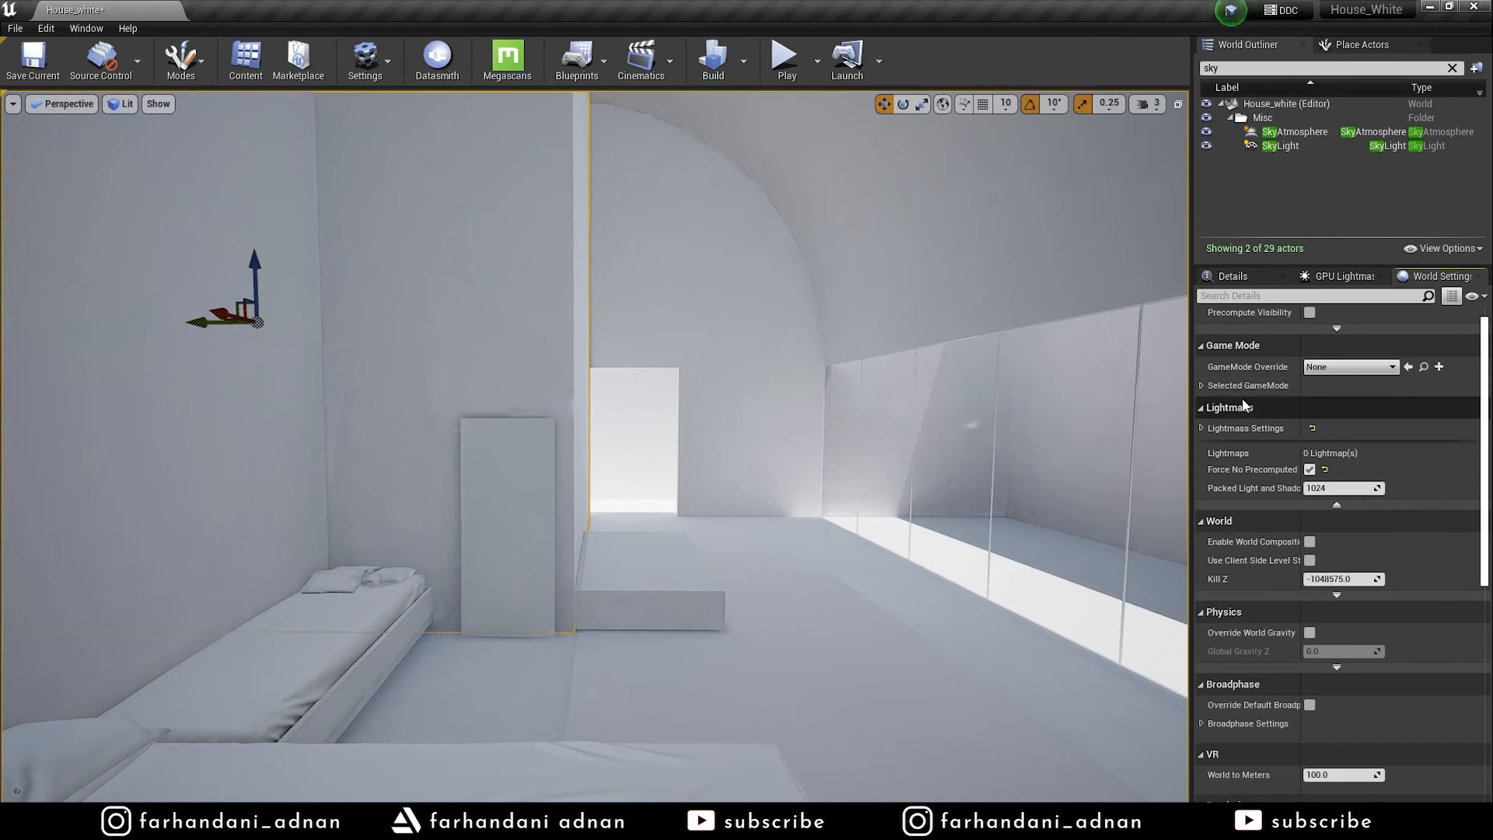
pyautogui.click(1201, 428)
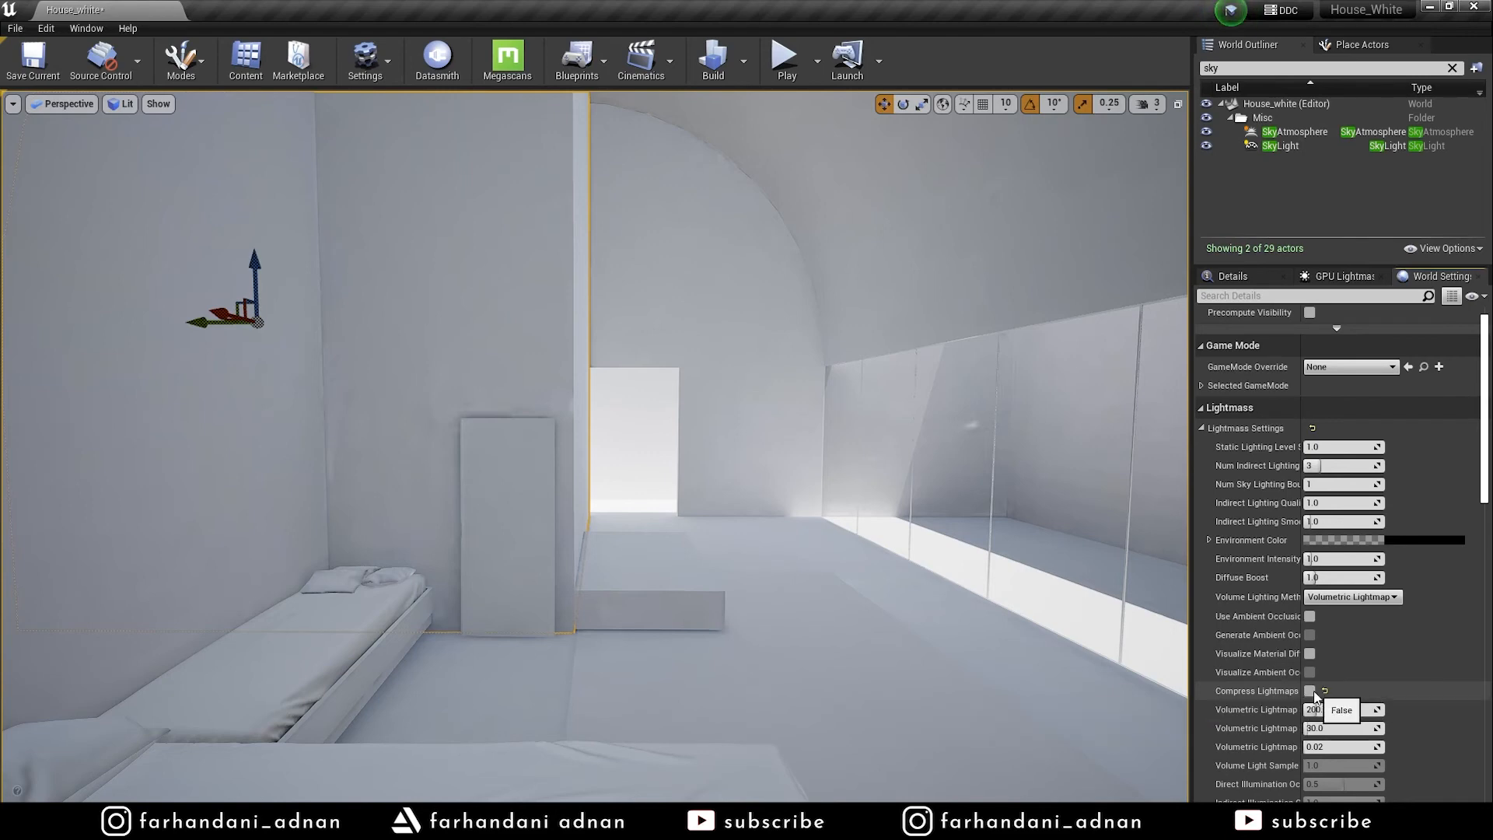
pyautogui.moveTo(1303, 697); pyautogui.dragTo(1313, 692)
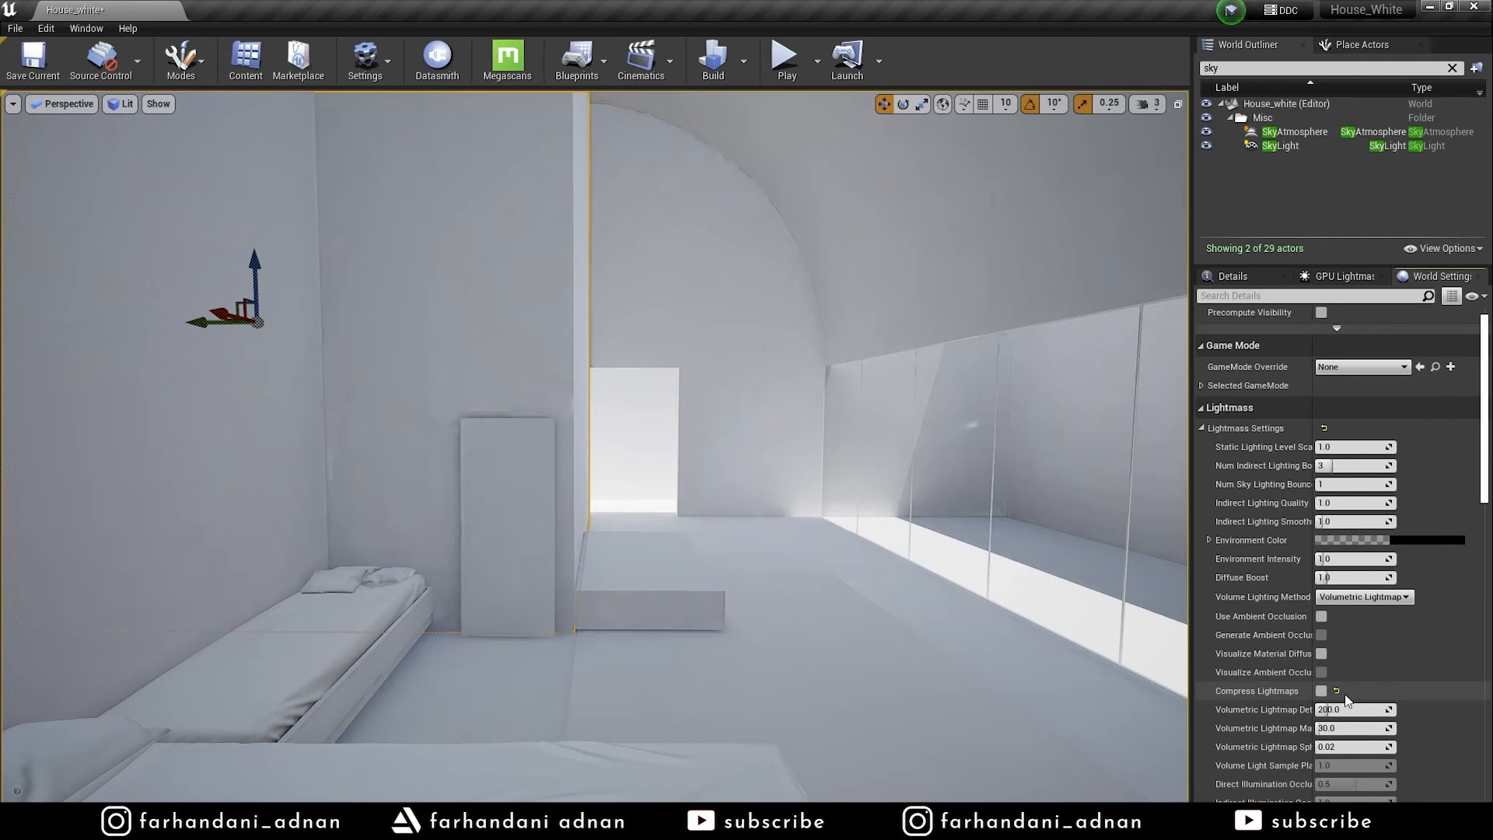
pyautogui.click(1344, 277)
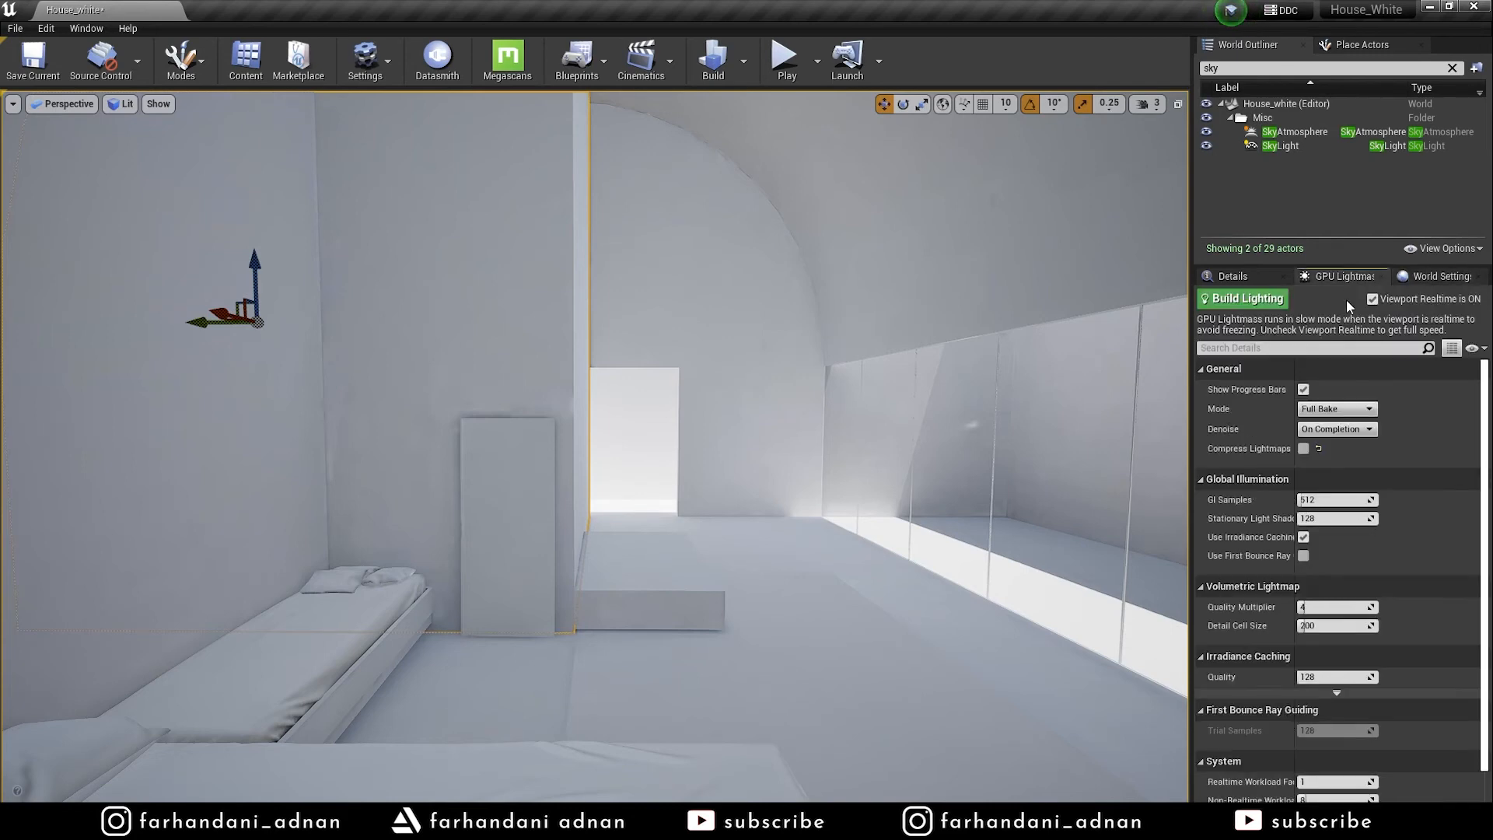
pyautogui.click(1440, 277)
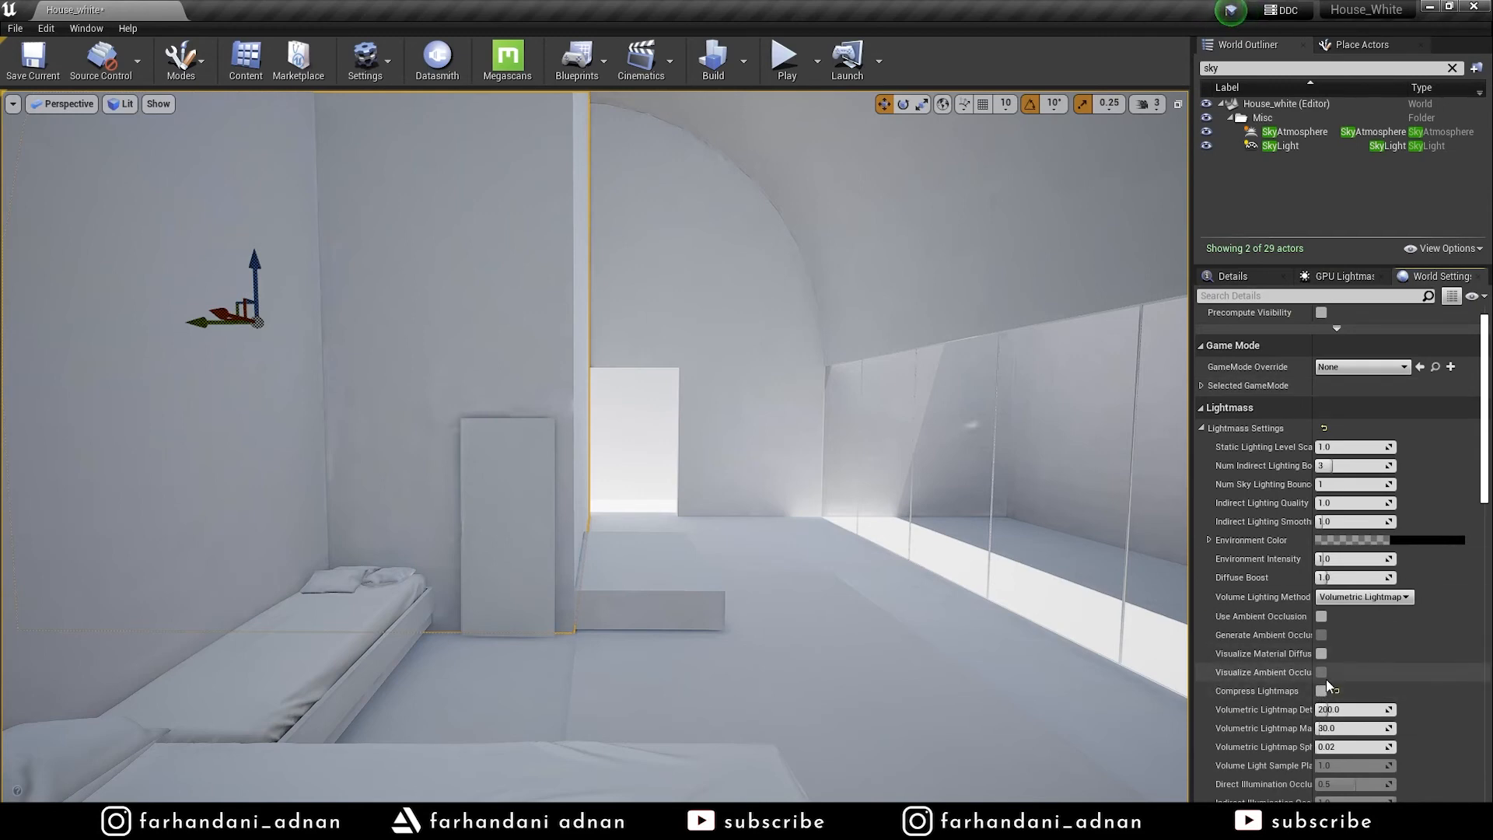
pyautogui.click(1342, 276)
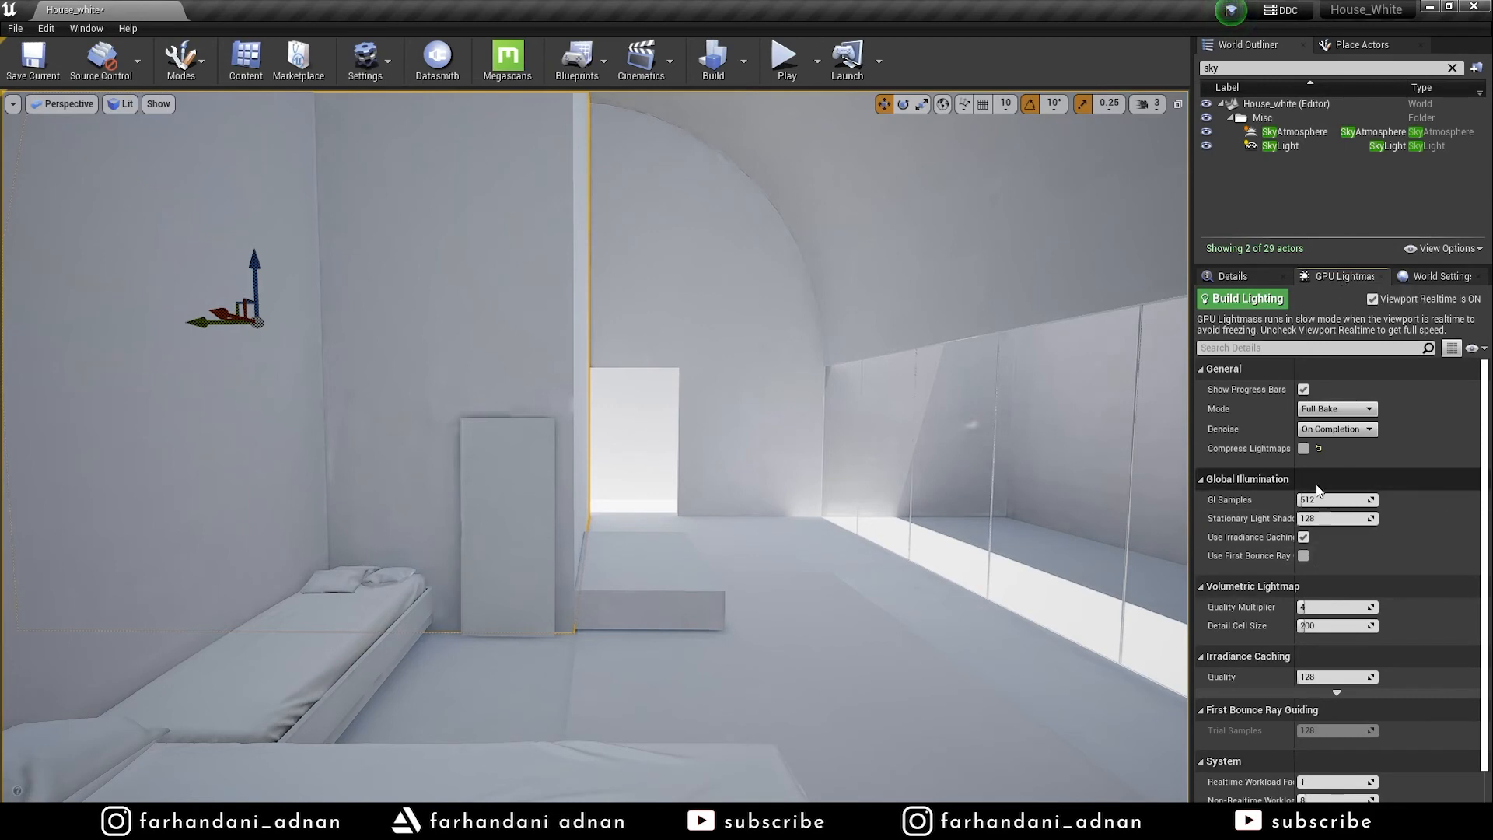
pyautogui.click(1431, 277)
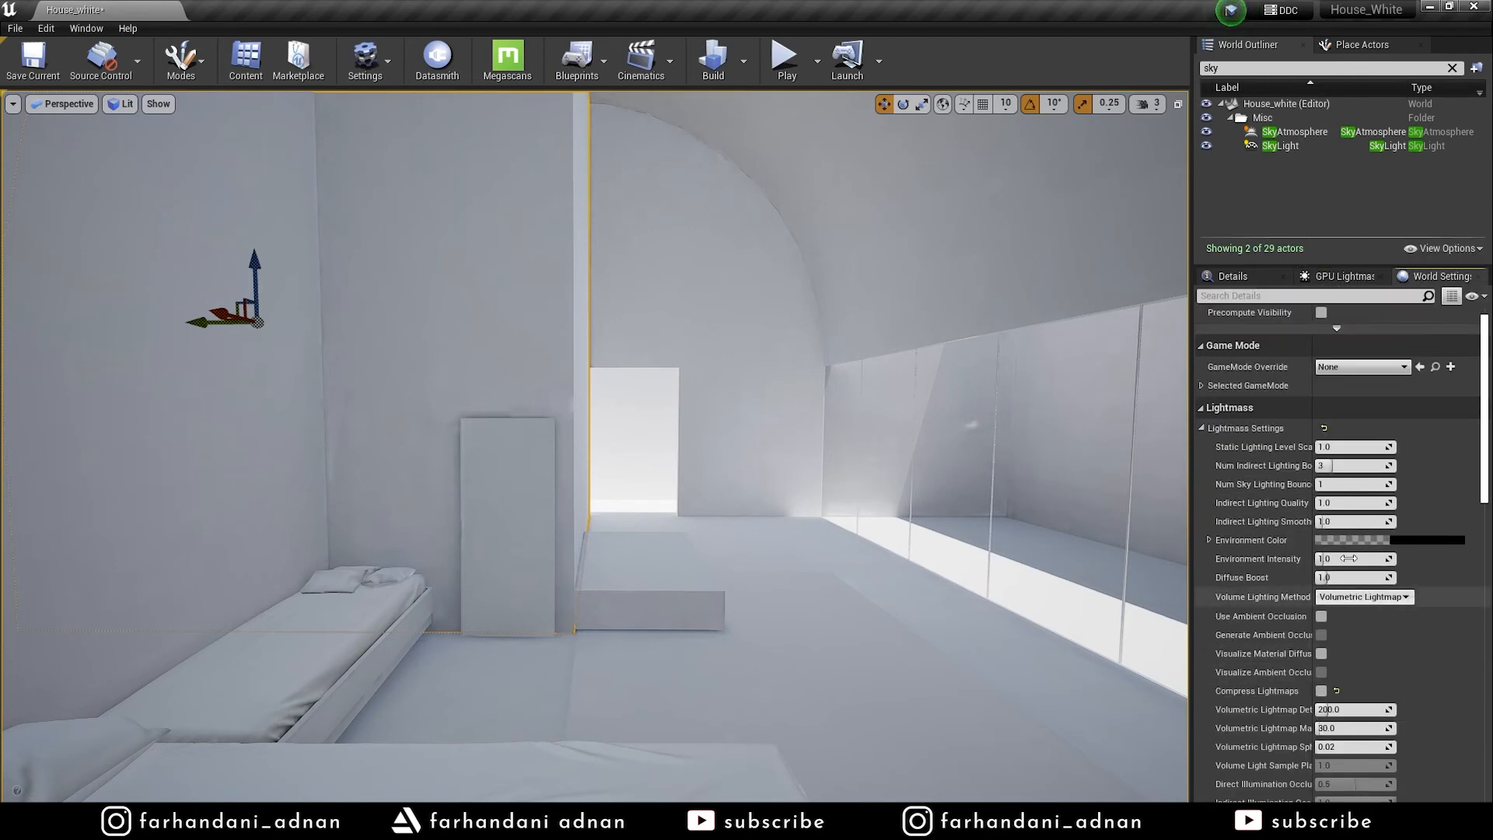
pyautogui.click(1350, 277)
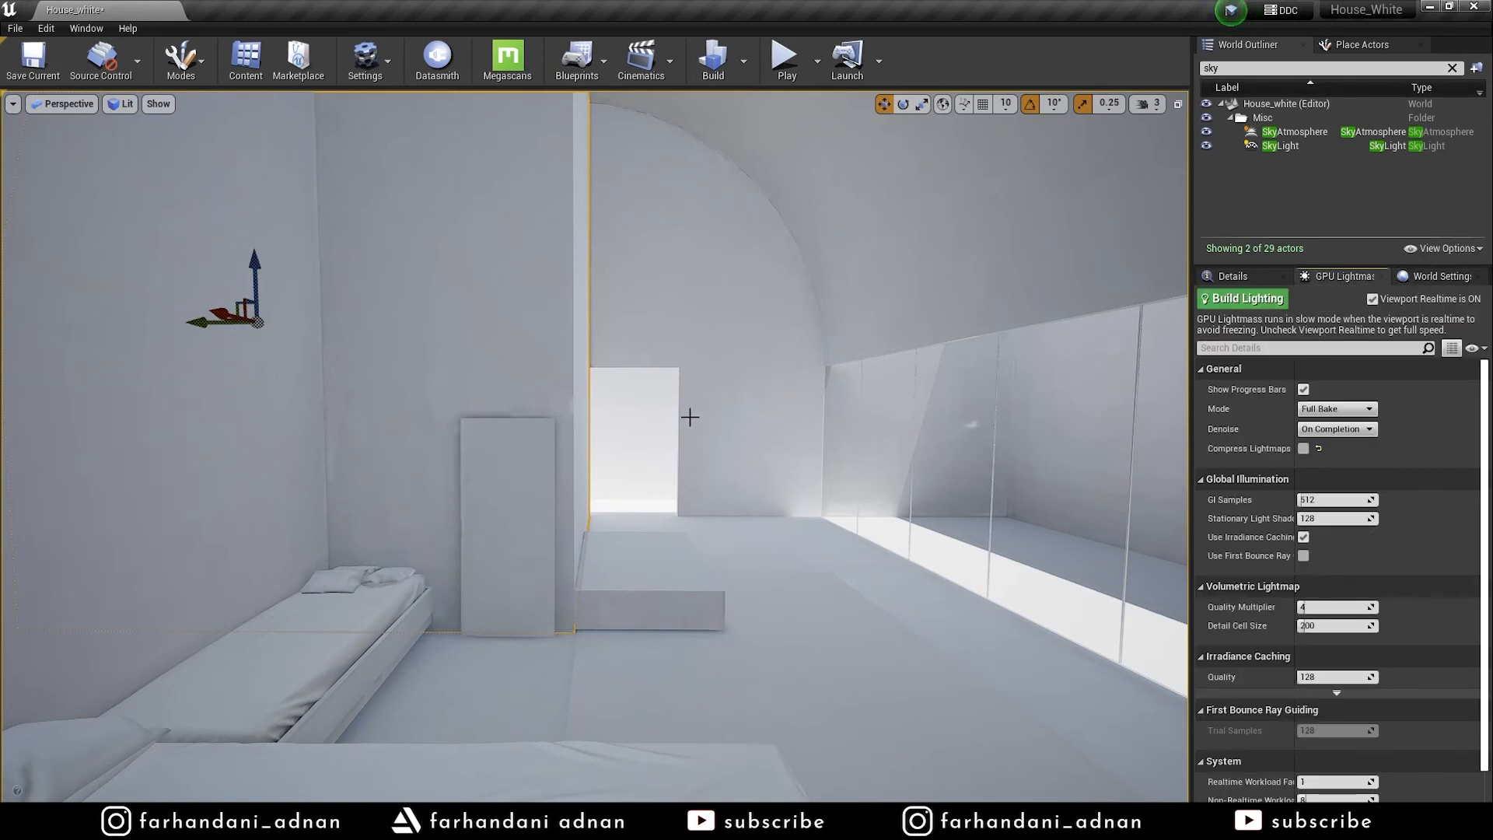
# Review the compressed bake's shading on the wall, arch and bed in game view from near and far
pyautogui.scroll(-3, 690, 418)
pyautogui.scroll(3, 690, 417)
pyautogui.scroll(-4, 690, 418)
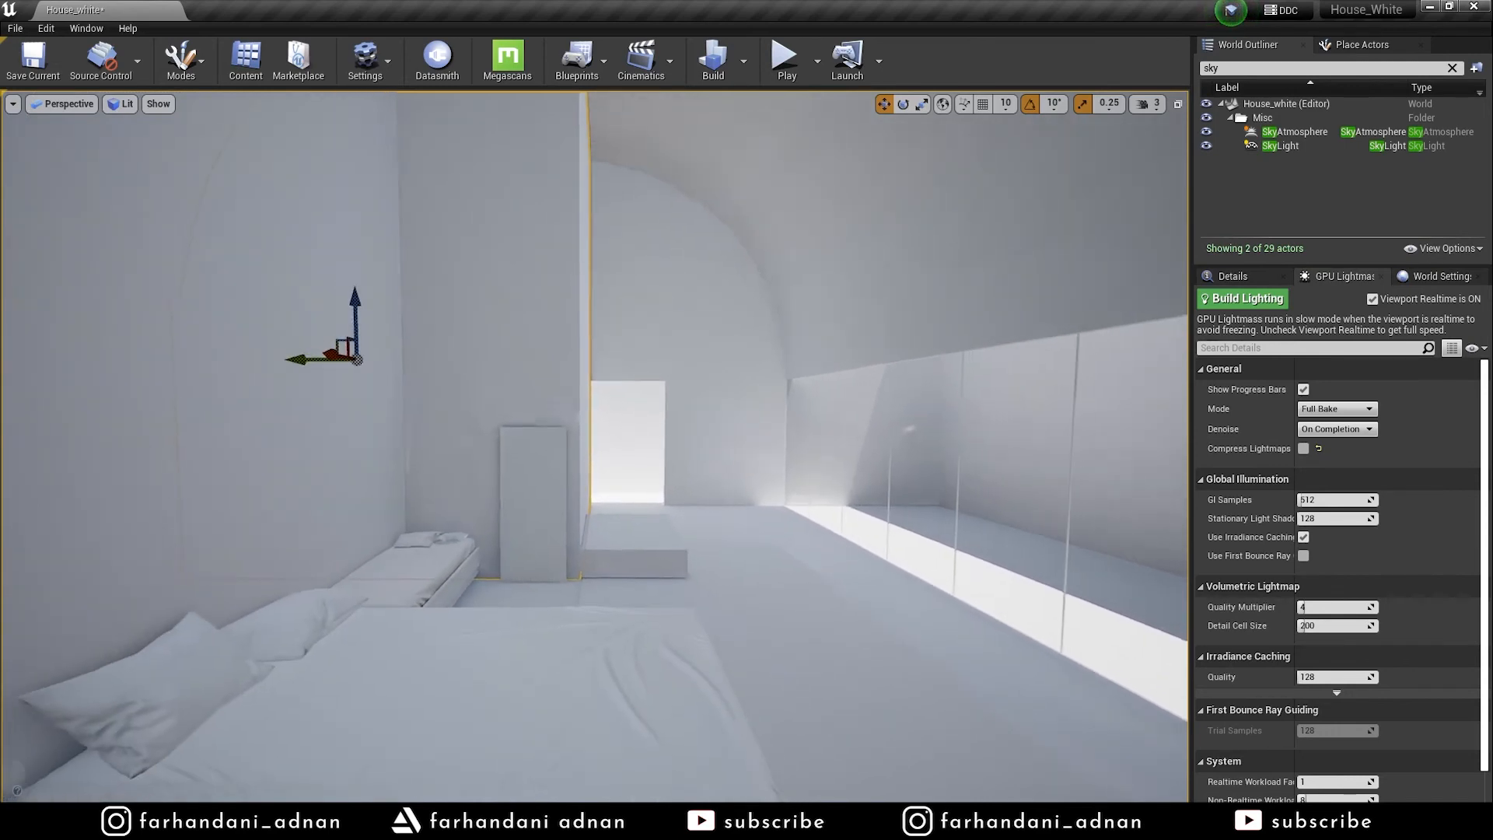
pyautogui.scroll(3, 723, 410)
pyautogui.press('g')
pyautogui.press('g')
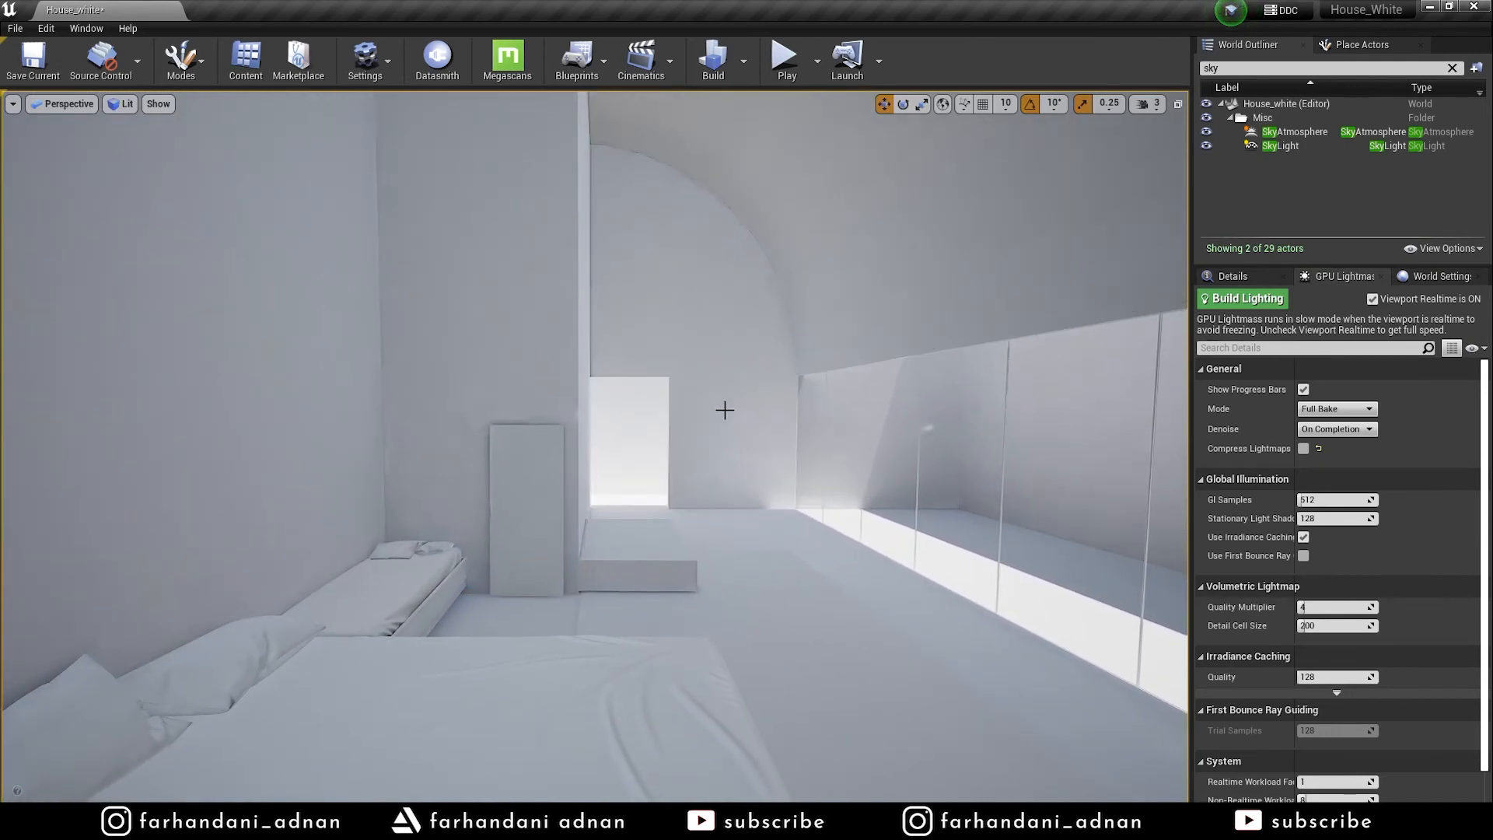
pyautogui.scroll(-4, 724, 410)
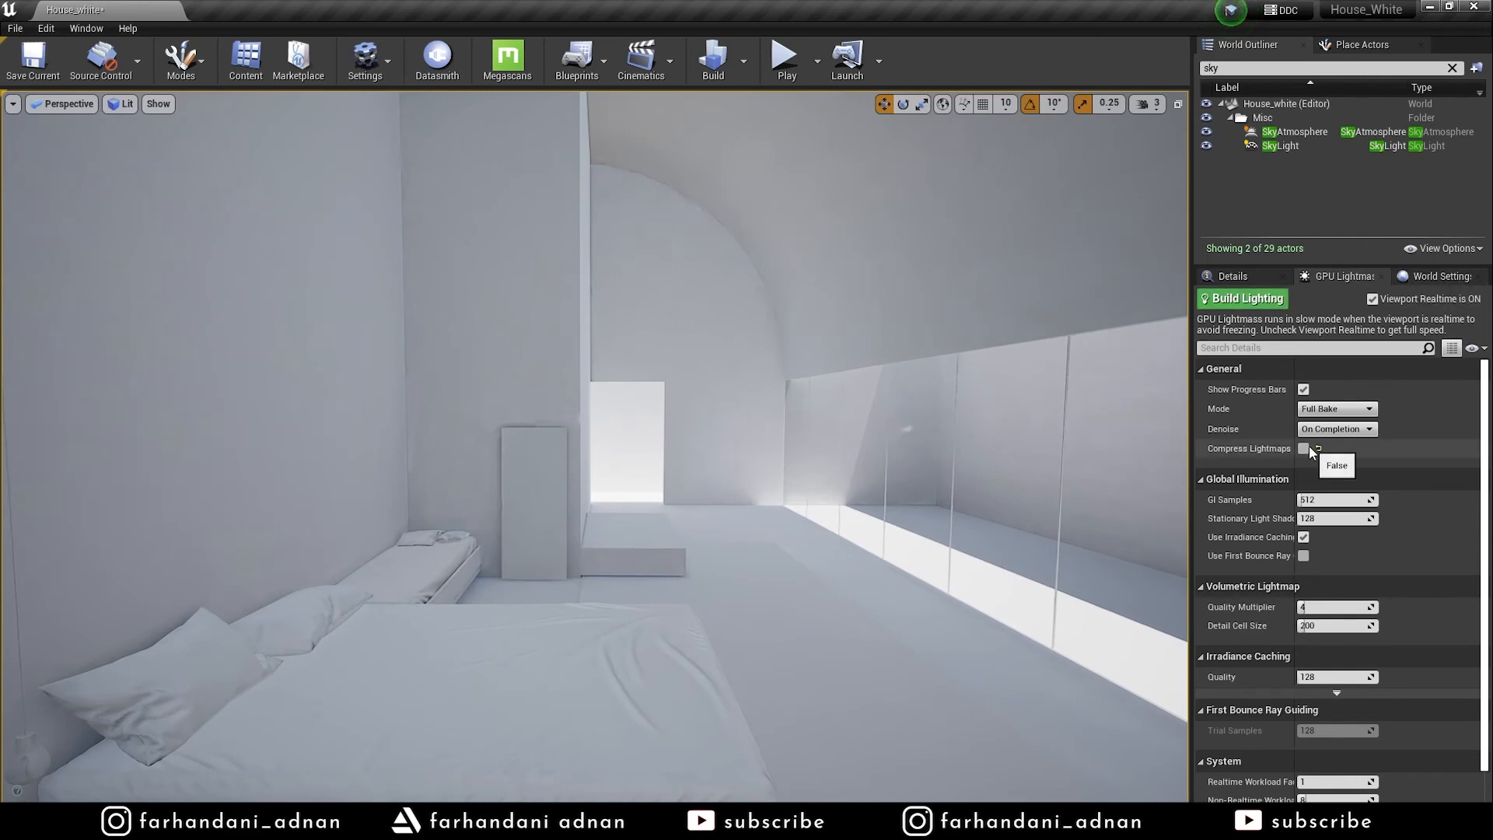
pyautogui.scroll(-3, 749, 431)
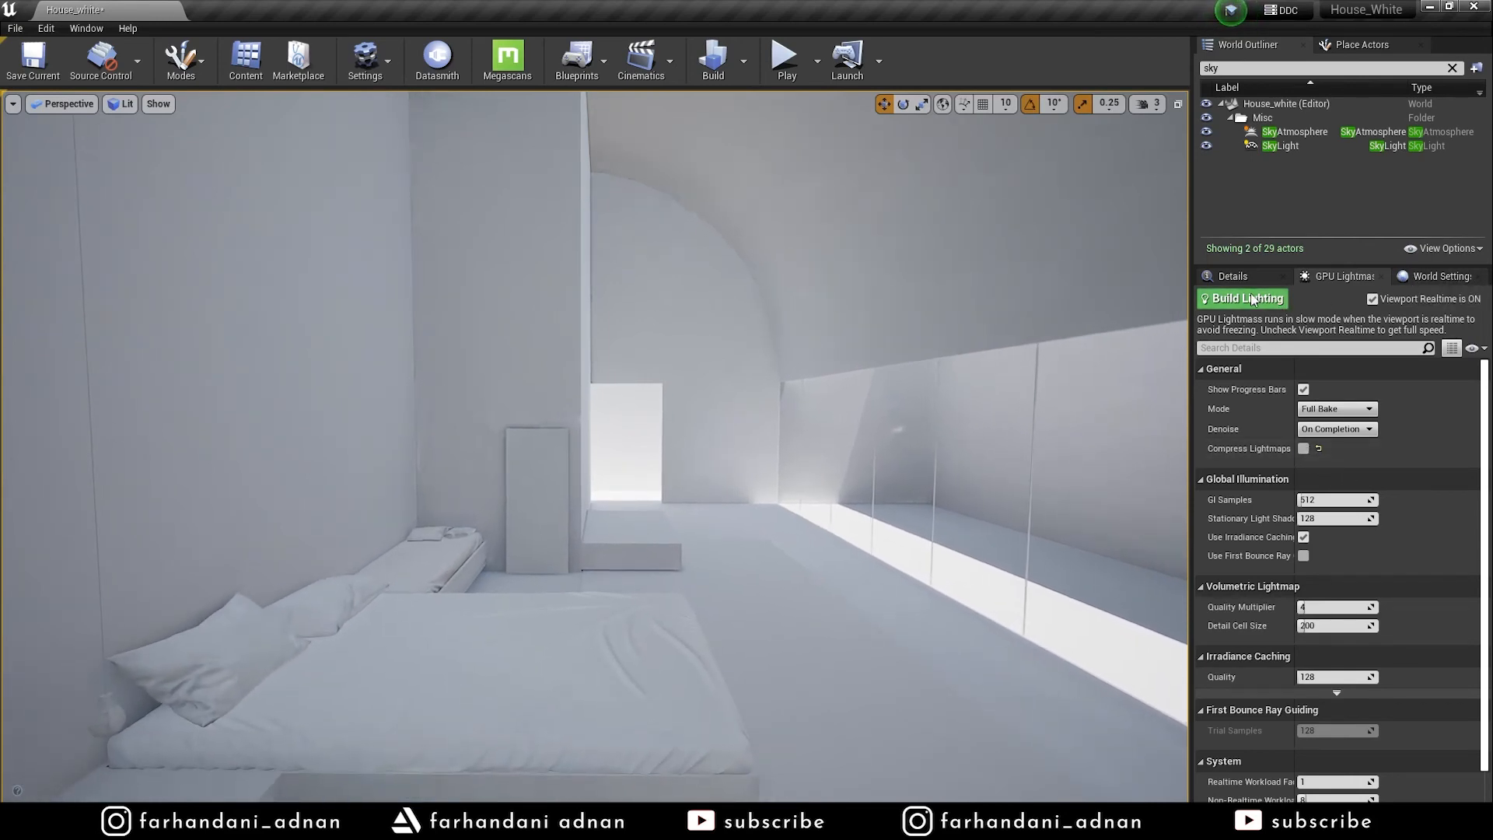
# Clear the baked lighting with Build Lighting Only and run a GPU Lightmass full bake with viewport realtime off
pyautogui.click(743, 60)
pyautogui.click(777, 104)
pyautogui.scroll(-1, 596, 446)
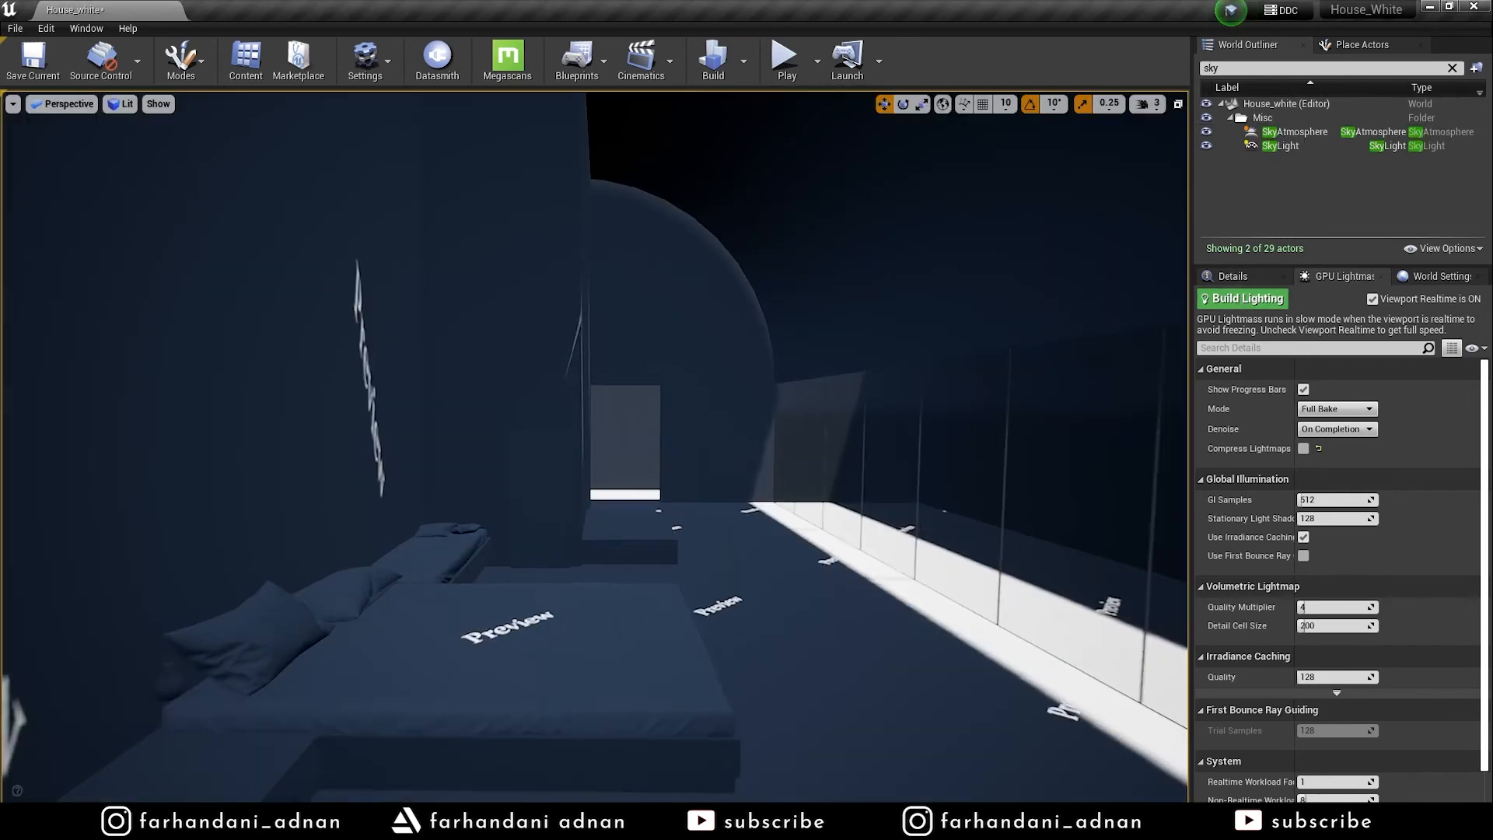
pyautogui.scroll(3, 595, 446)
pyautogui.click(1242, 299)
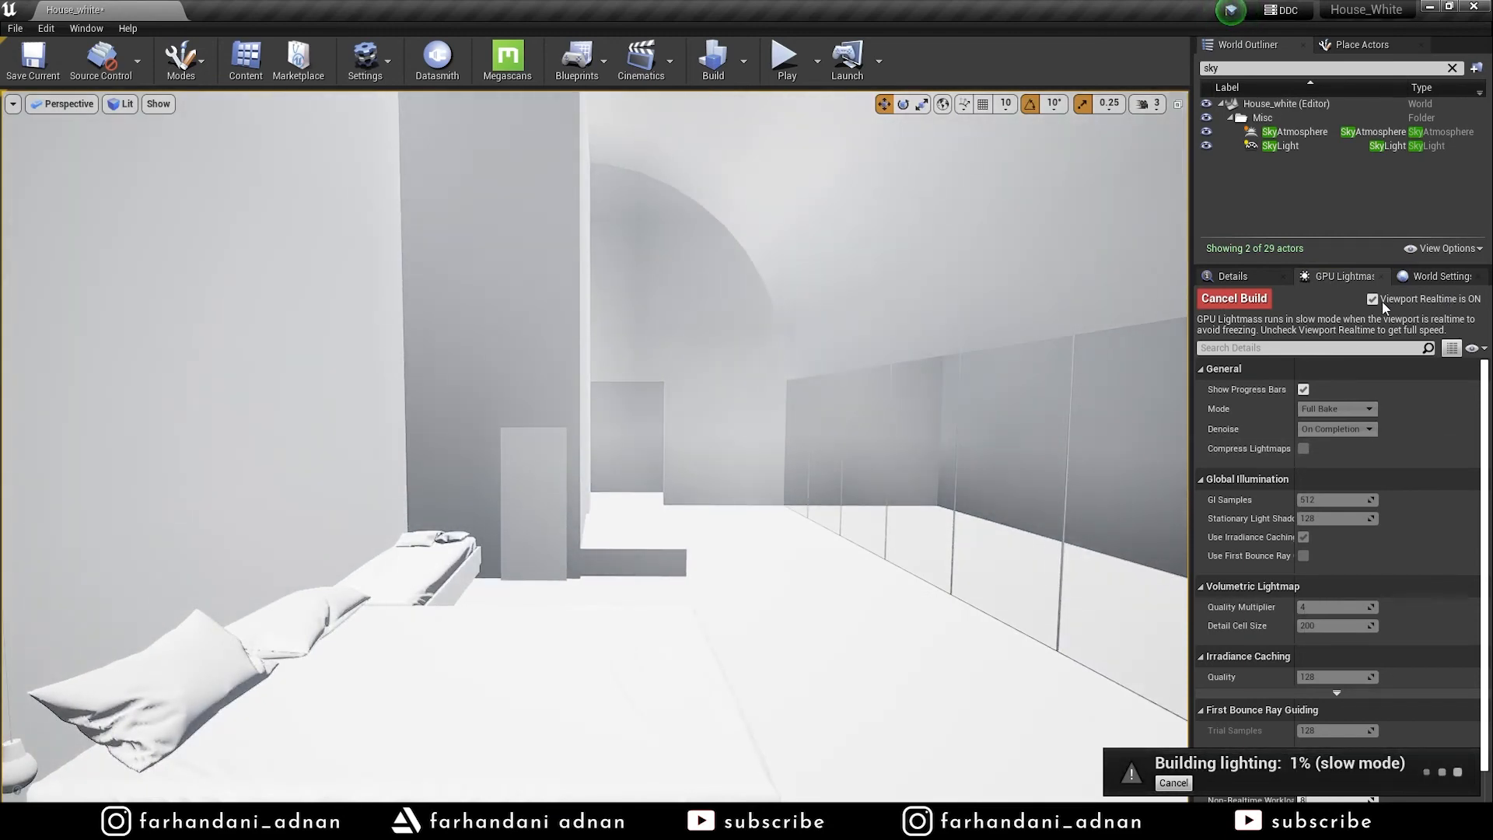
pyautogui.click(1373, 300)
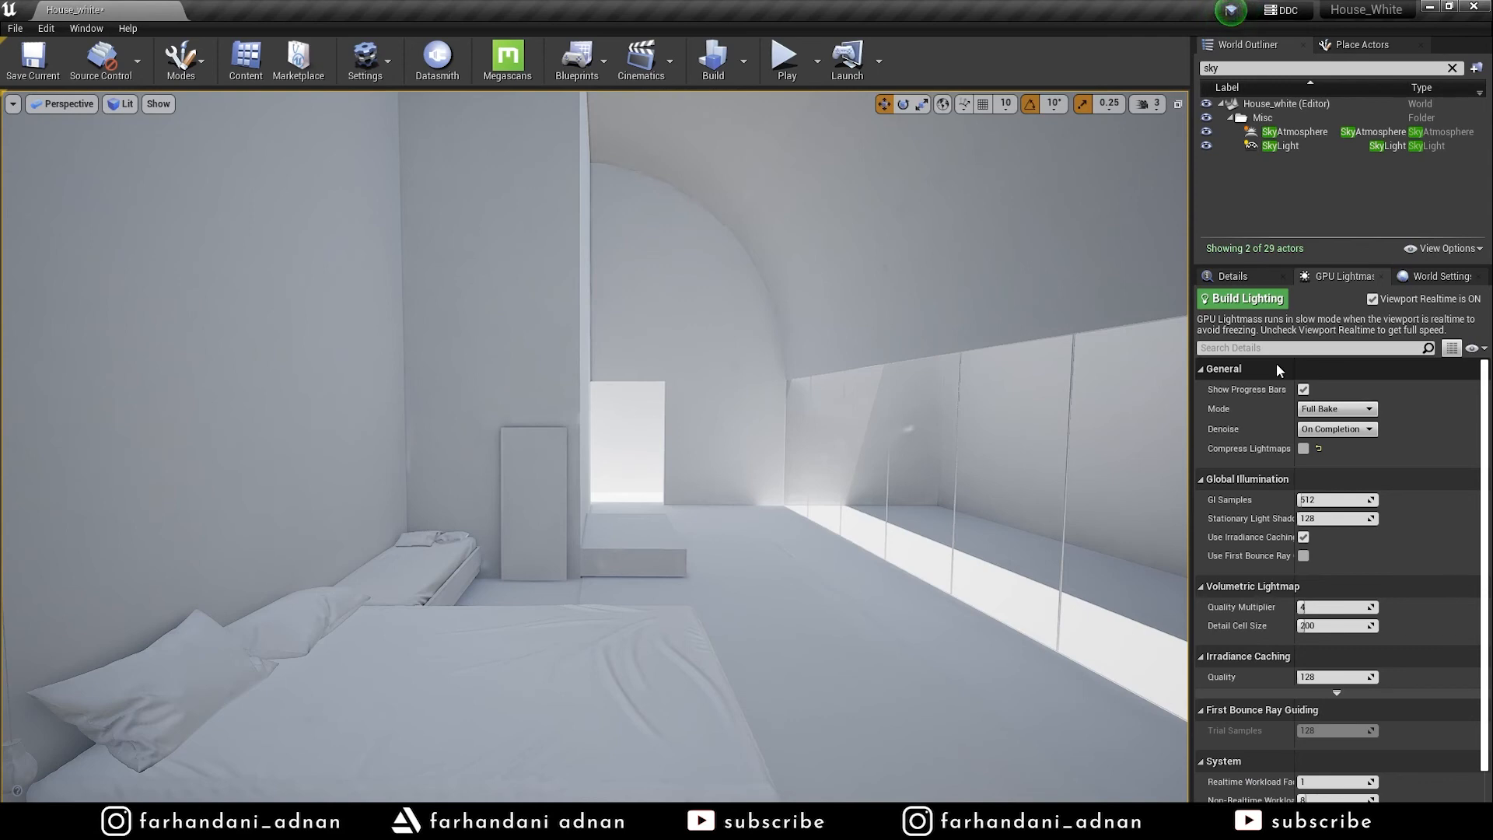
# Inspect the uncompressed bake around the bed, side table and walls, finishing with a wide view of the room
pyautogui.press('s')
pyautogui.moveTo(733, 399); pyautogui.dragTo(734, 399, button='right')
pyautogui.press('w')
pyautogui.press('d')
pyautogui.press('a')
pyautogui.press('s')
pyautogui.press('w')
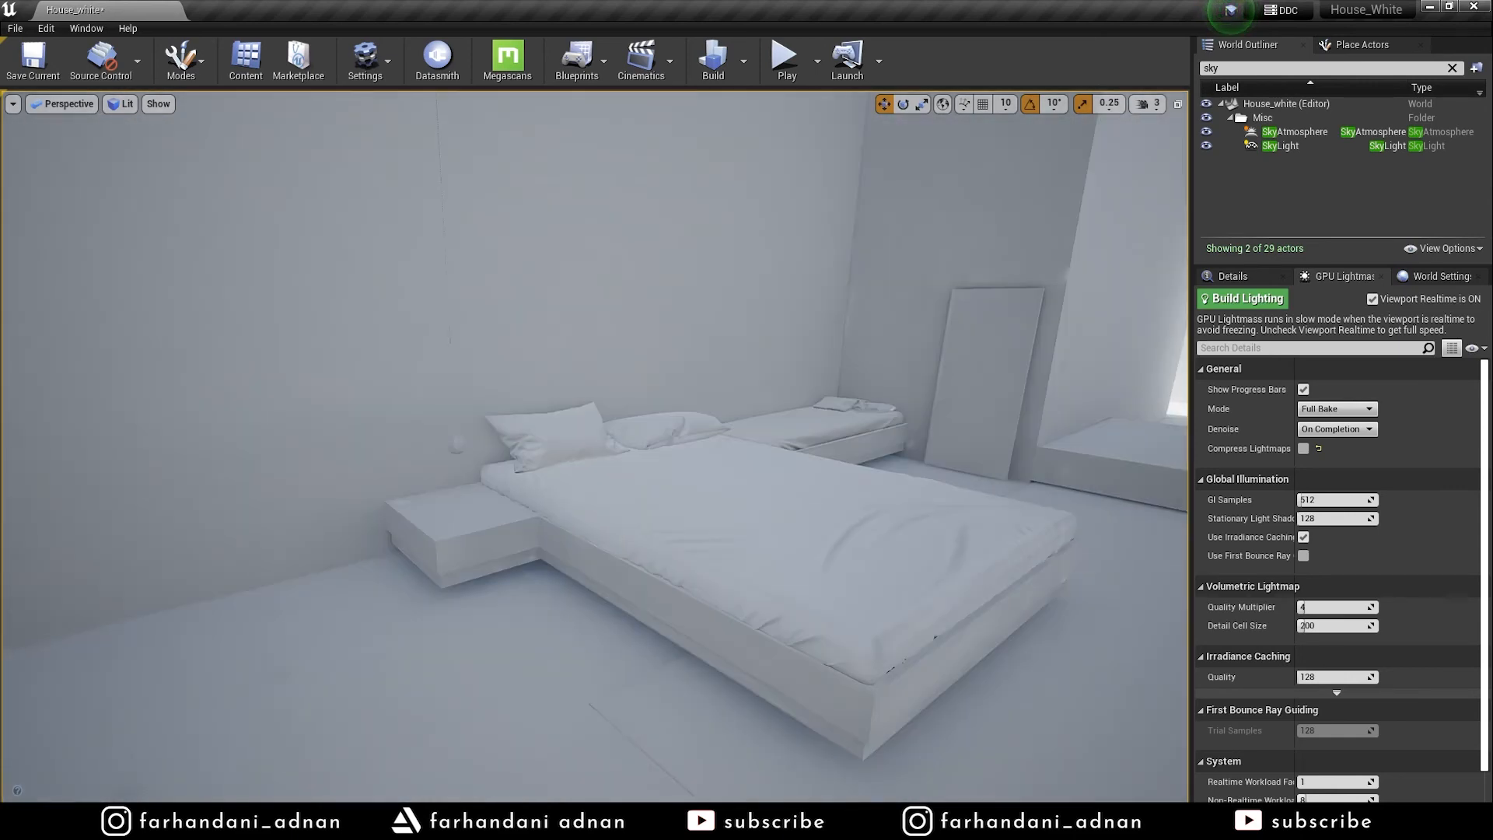
pyautogui.moveTo(733, 400); pyautogui.dragTo(733, 400, button='right')
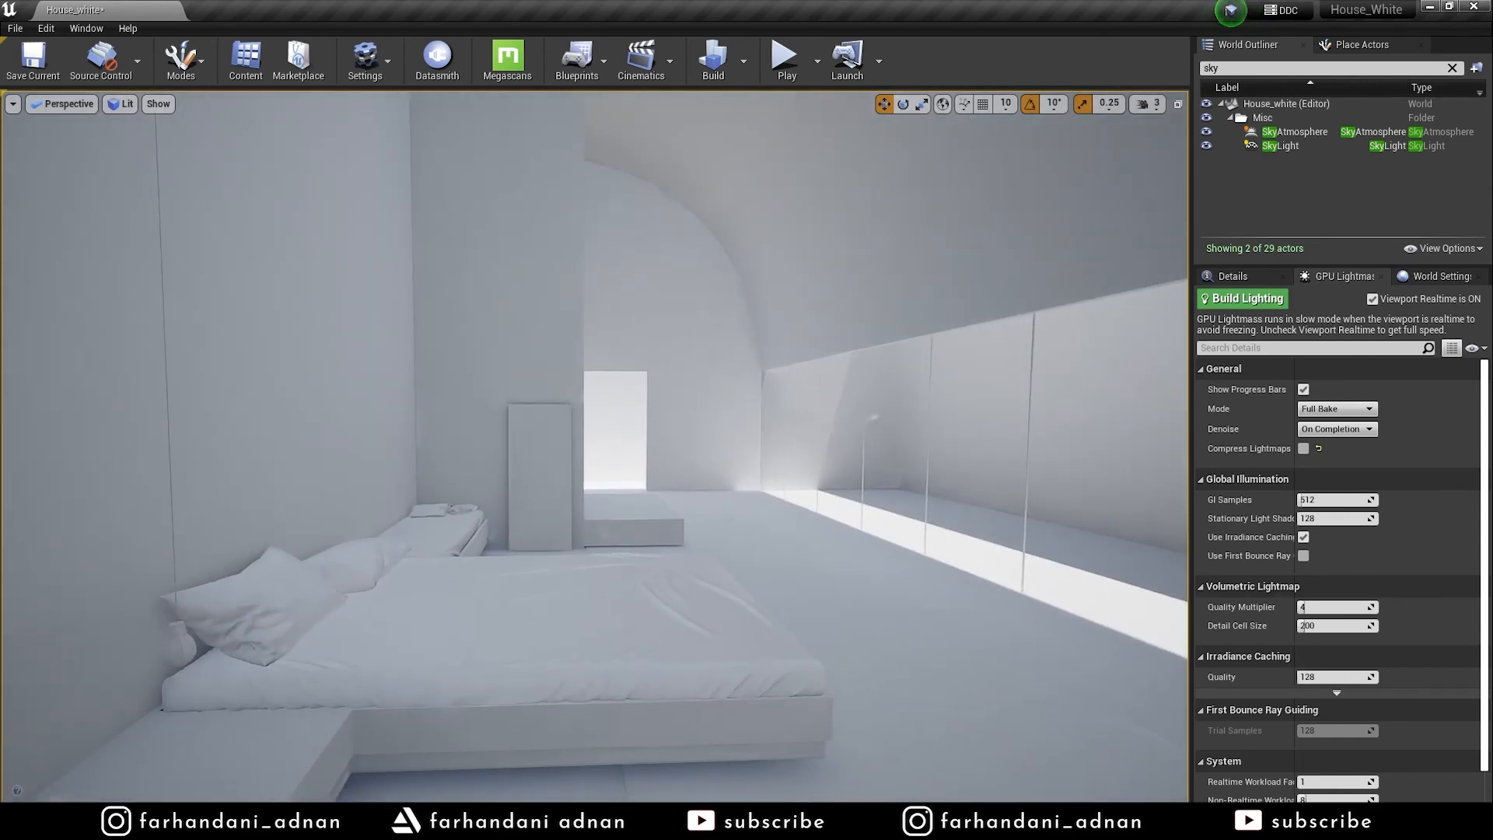
# Enable Use First Bounce Ray Guiding in the GPU Lightmass global illumination settings
pyautogui.moveTo(1294, 571); pyautogui.dragTo(1315, 571)
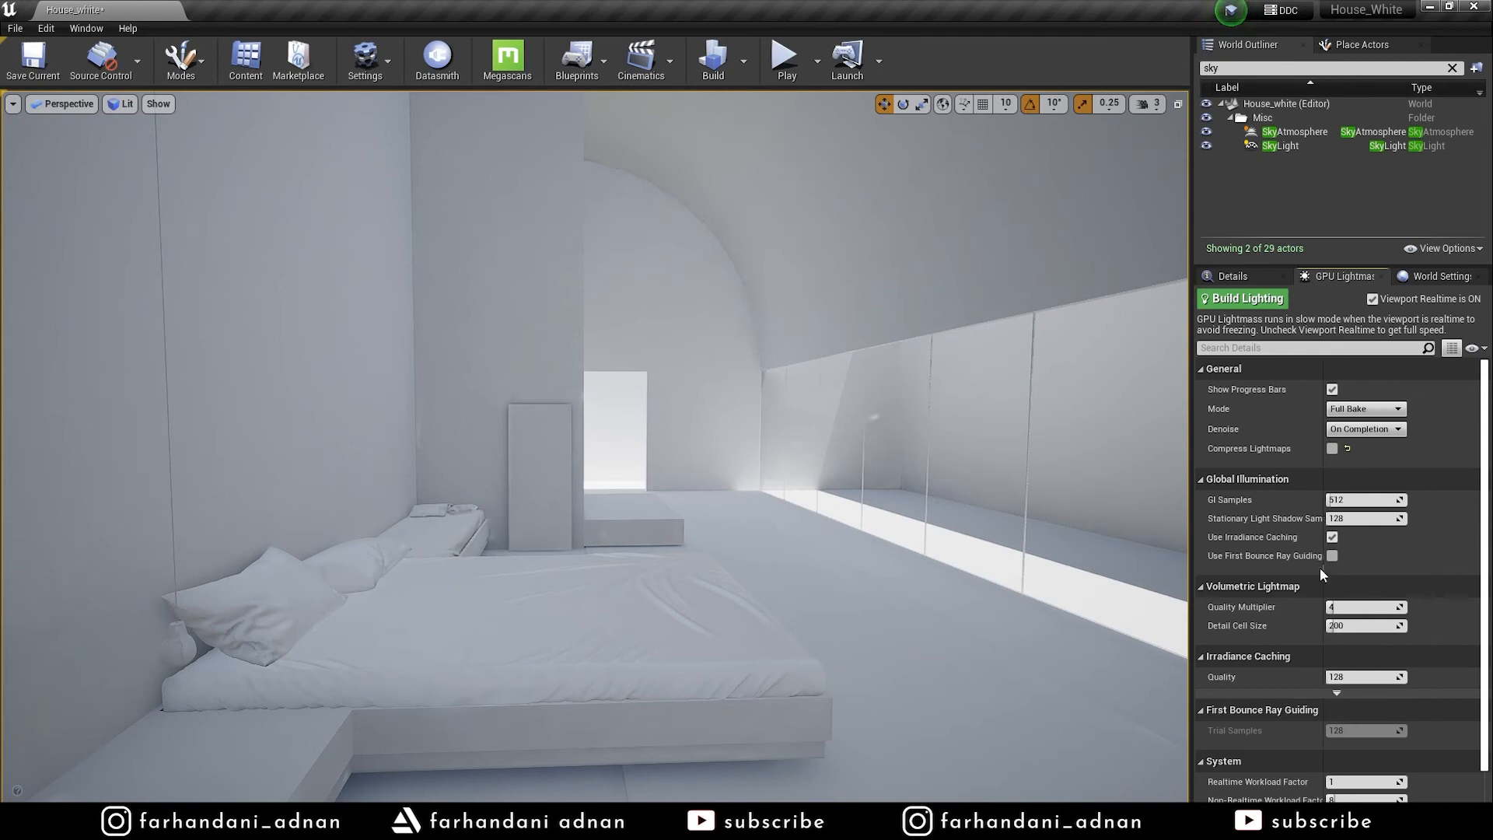
pyautogui.moveTo(1316, 568); pyautogui.dragTo(1301, 568)
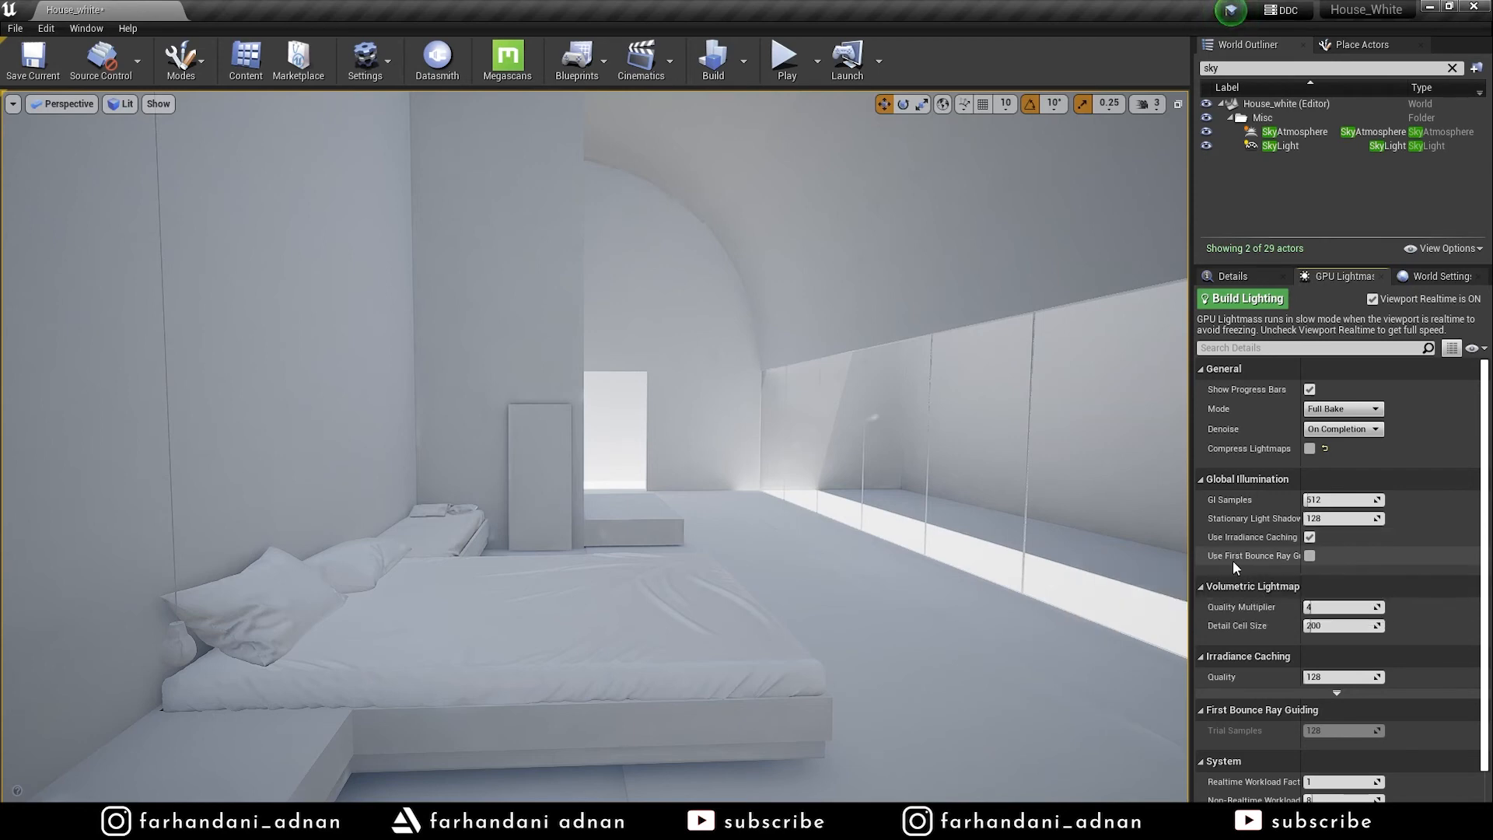
pyautogui.click(1310, 555)
pyautogui.scroll(-1, 1372, 622)
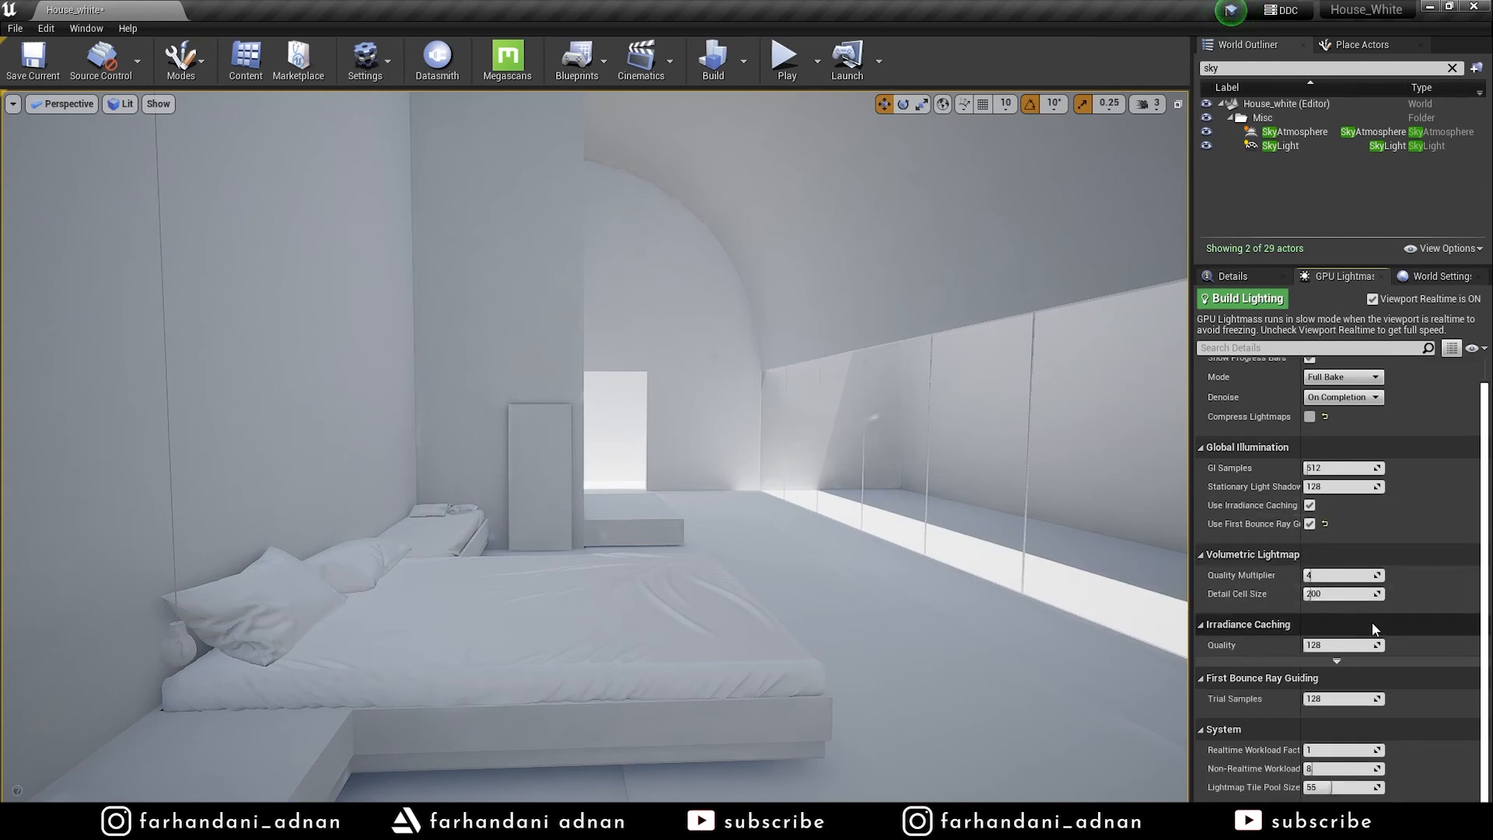
# Clear the previous bake and rebuild the room's lighting at full speed with first bounce ray guiding enabled
pyautogui.moveTo(806, 459); pyautogui.dragTo(791, 458, button='right')
pyautogui.click(745, 62)
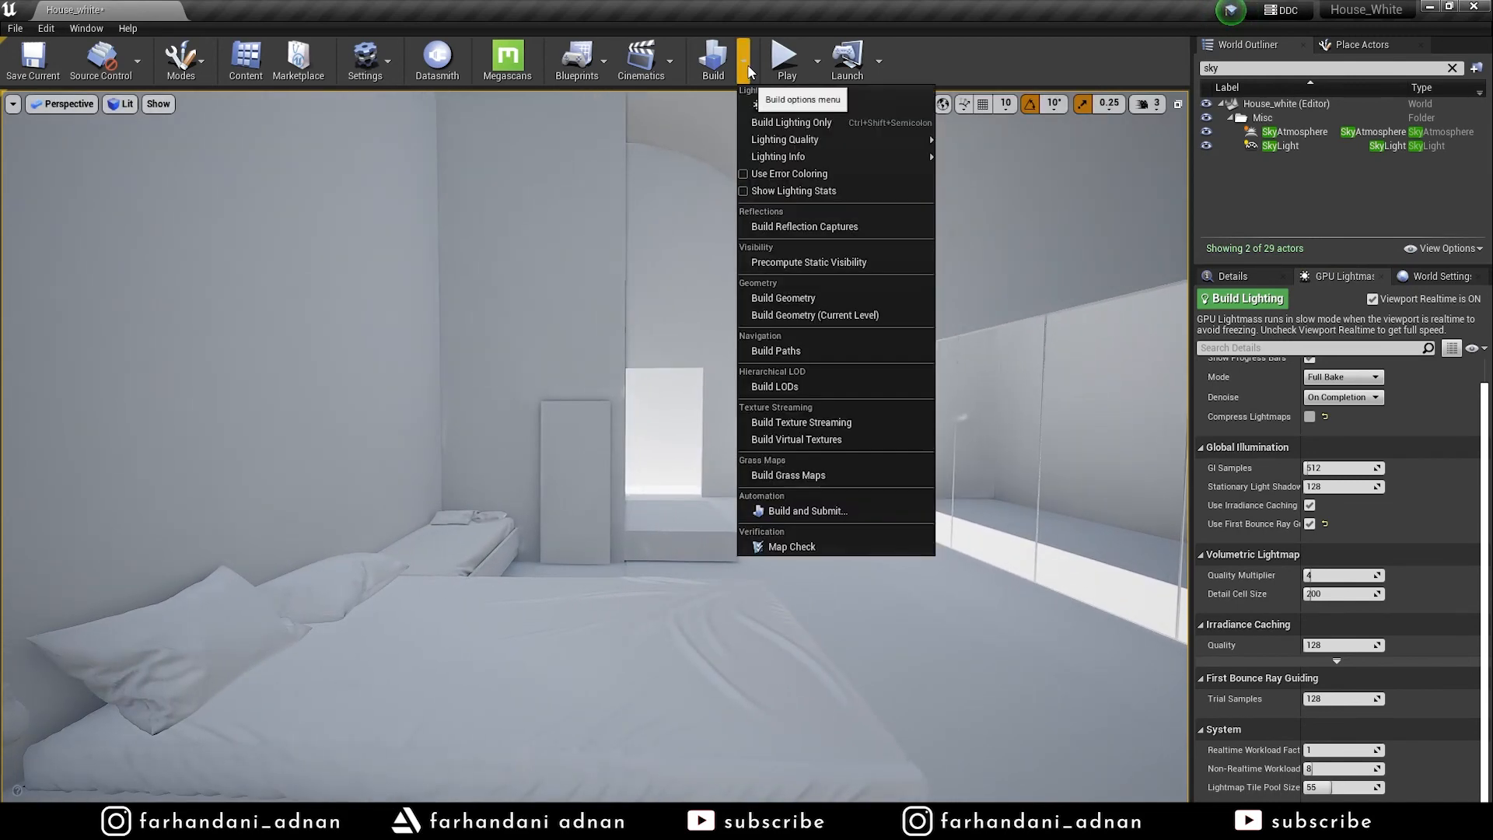
pyautogui.click(815, 122)
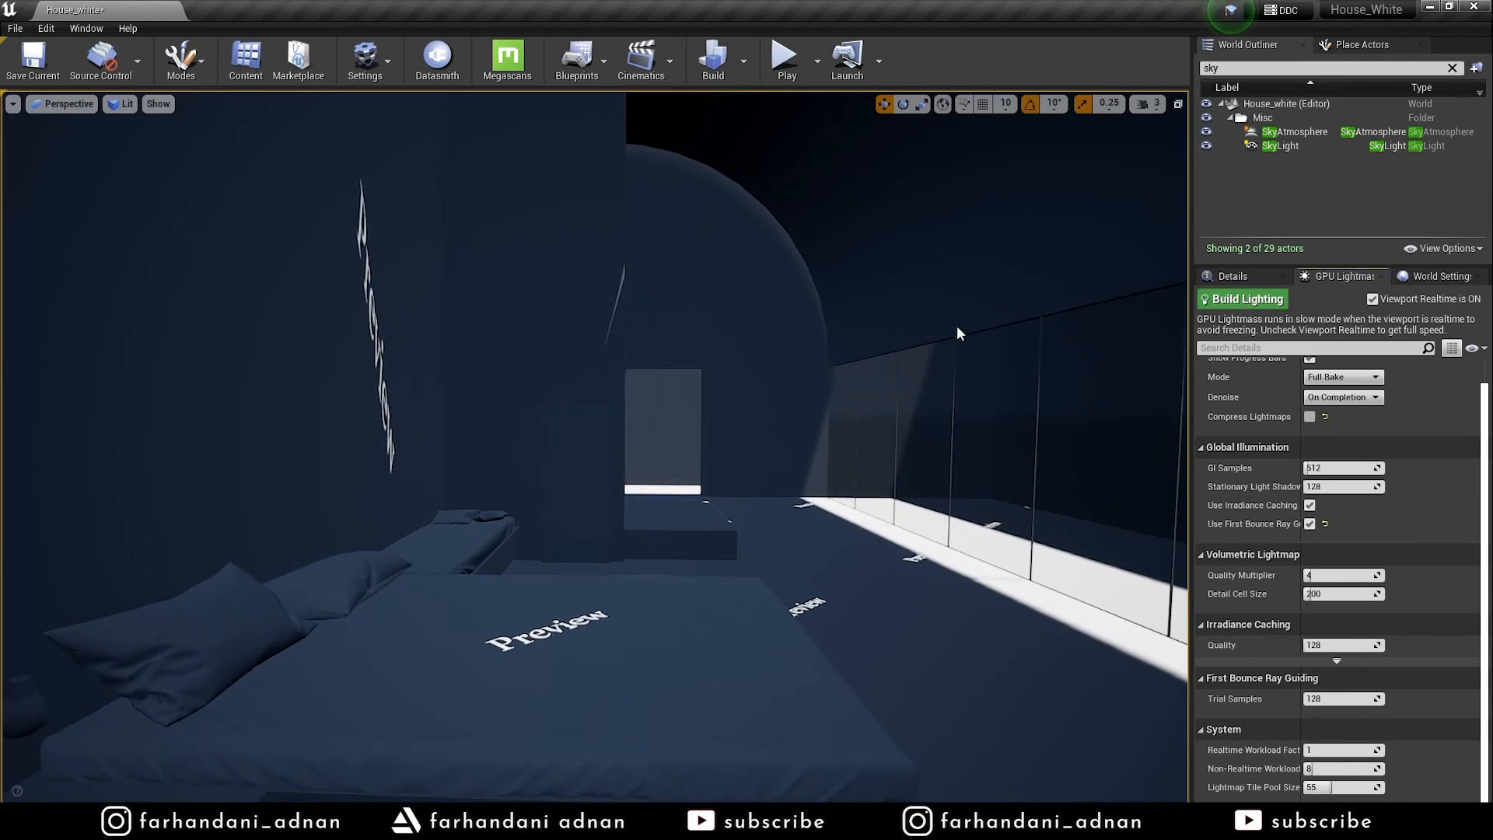
pyautogui.click(1227, 301)
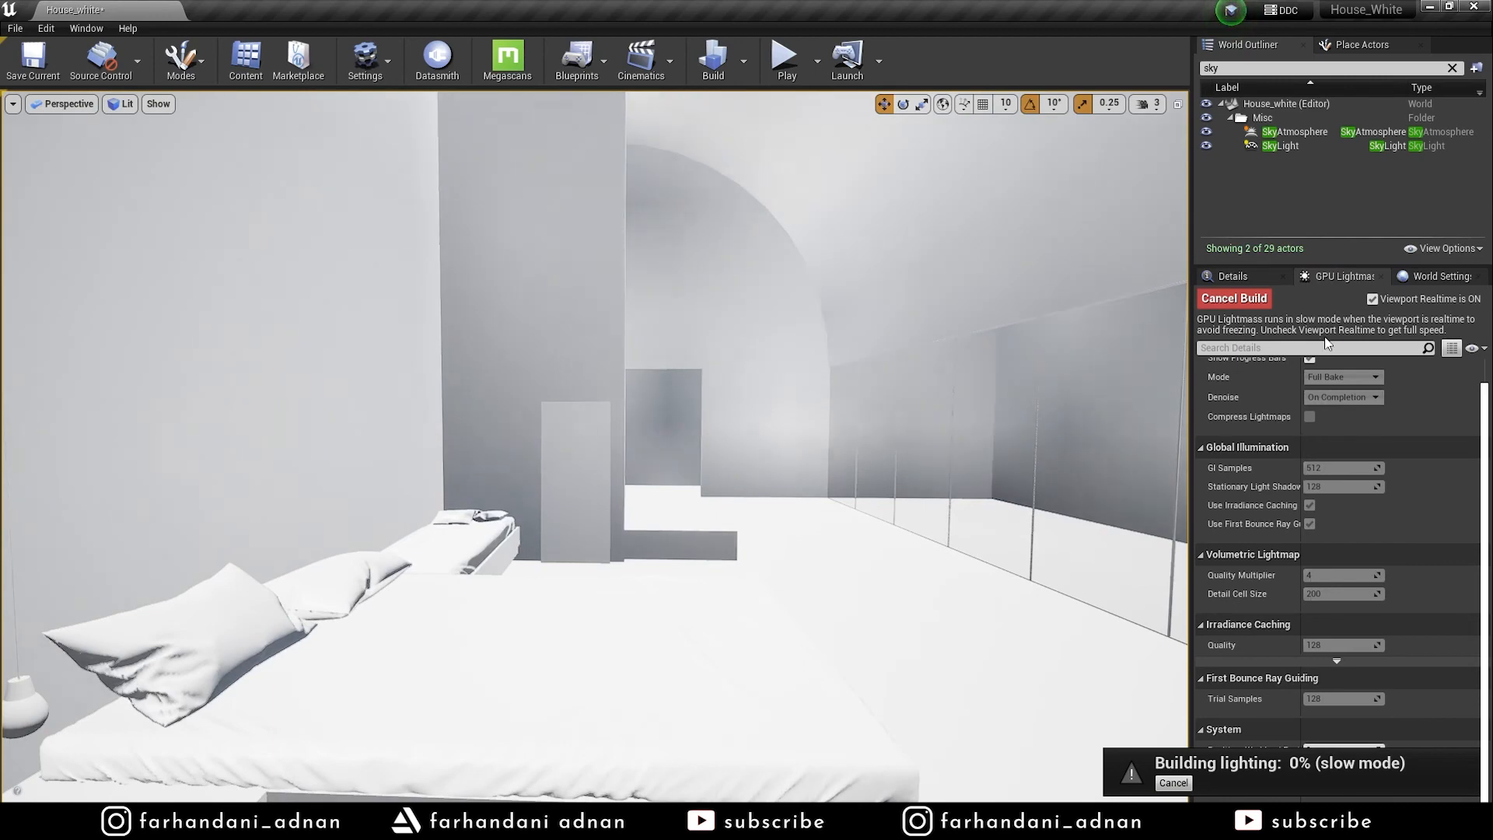
pyautogui.click(1372, 299)
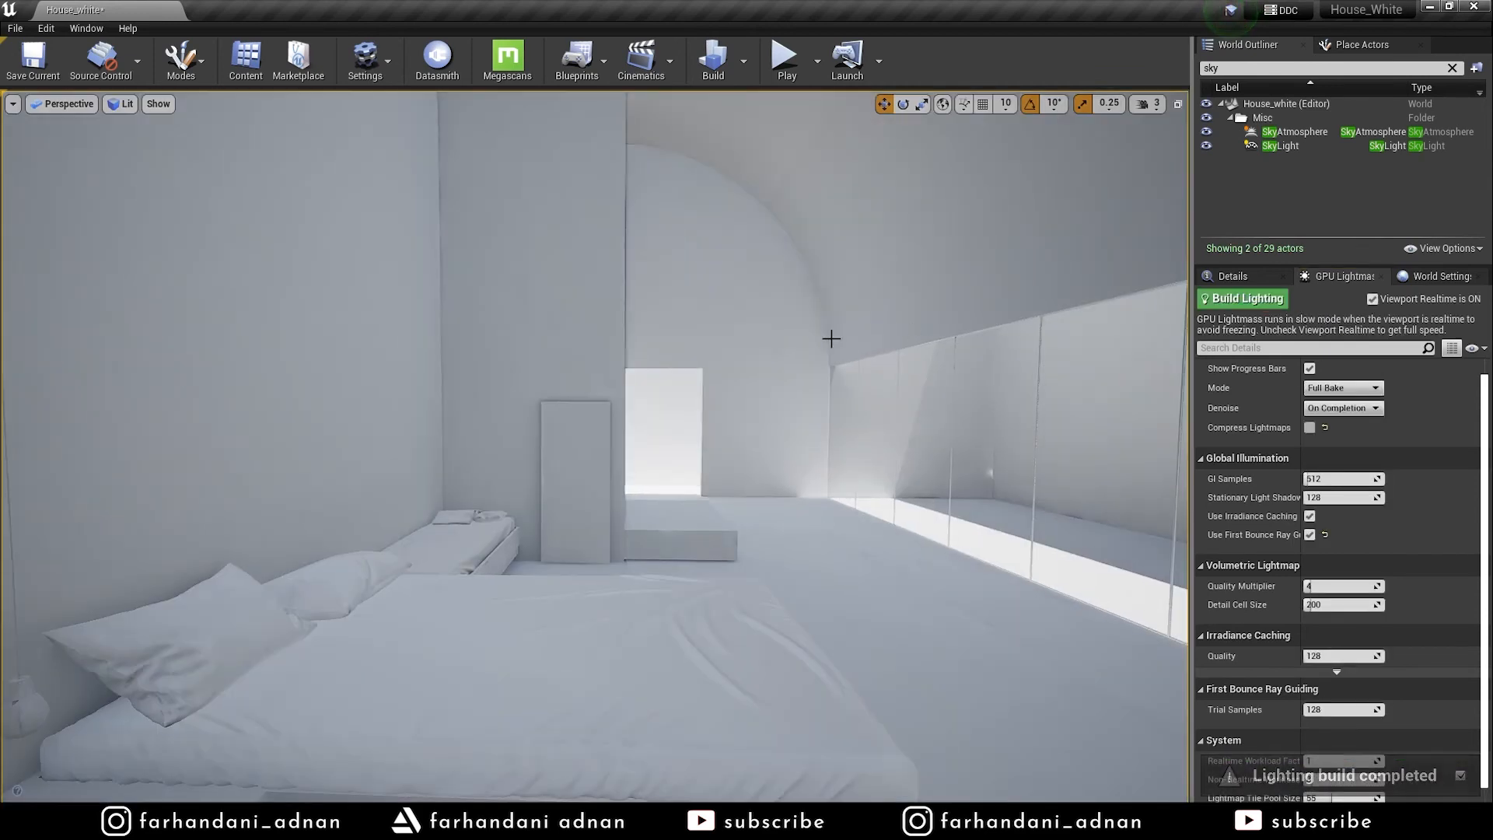
# Inspect the first bounce ray guiding bake around the beds, corner column and walls, finishing with a wide view of the room
pyautogui.press('s')
pyautogui.moveTo(595, 448); pyautogui.dragTo(394, 379, button='right')
pyautogui.press('w')
pyautogui.press('d')
pyautogui.press('w')
pyautogui.press('w')
pyautogui.press('s')
pyautogui.press('d')
pyautogui.press('s')
pyautogui.press('w')
pyautogui.press('a')
pyautogui.press('s')
pyautogui.press('w')
pyautogui.press('s')
pyautogui.press('w')
pyautogui.press('s')
pyautogui.press('d')
pyautogui.press('a')
pyautogui.press('d')
pyautogui.press('a')
pyautogui.press('d')
pyautogui.press('s')
pyautogui.press('w')
pyautogui.moveTo(596, 448); pyautogui.dragTo(603, 290, button='right')
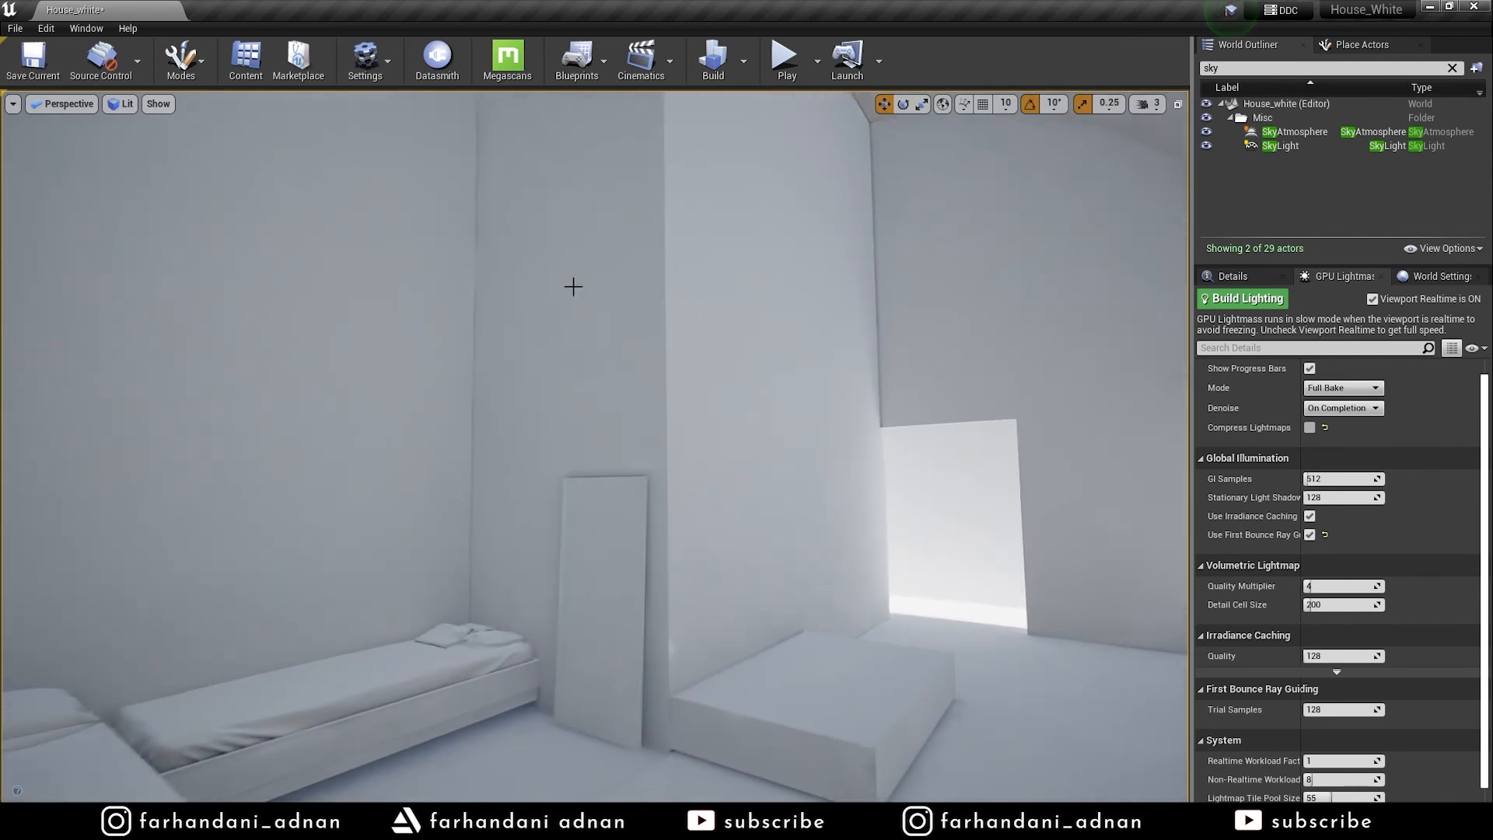
pyautogui.moveTo(795, 488)
pyautogui.mouseDown(button='right')
pyautogui.moveTo(830, 373)
pyautogui.moveTo(821, 446)
pyautogui.moveTo(614, 455)
pyautogui.moveTo(1089, 456)
pyautogui.moveTo(965, 483)
pyautogui.moveTo(837, 458)
pyautogui.moveTo(807, 489)
pyautogui.mouseUp(button='right')
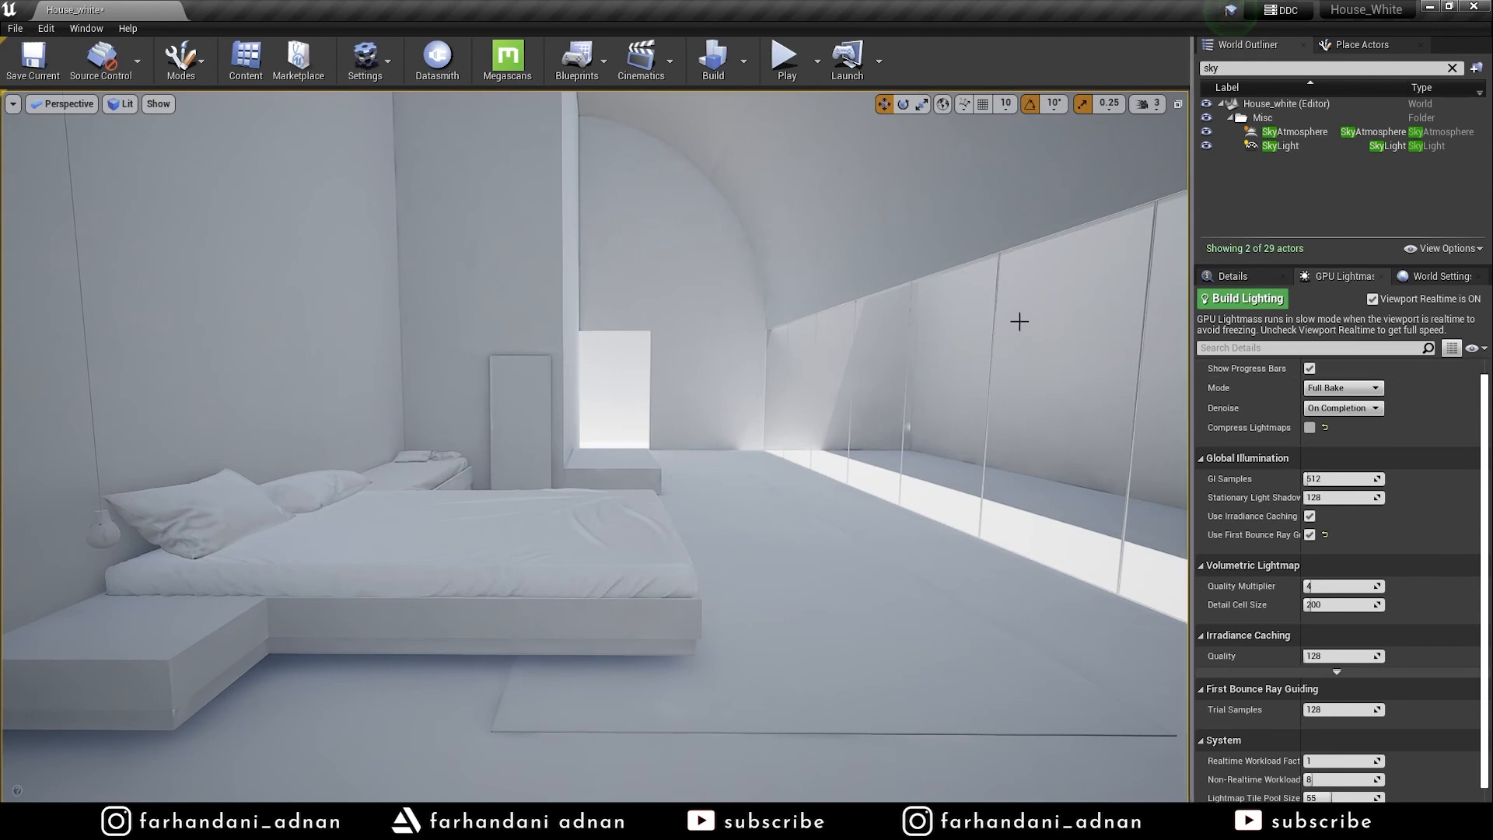
# Switch the viewport to the Lightmap Density view and select the large bed's cover
pyautogui.click(130, 106)
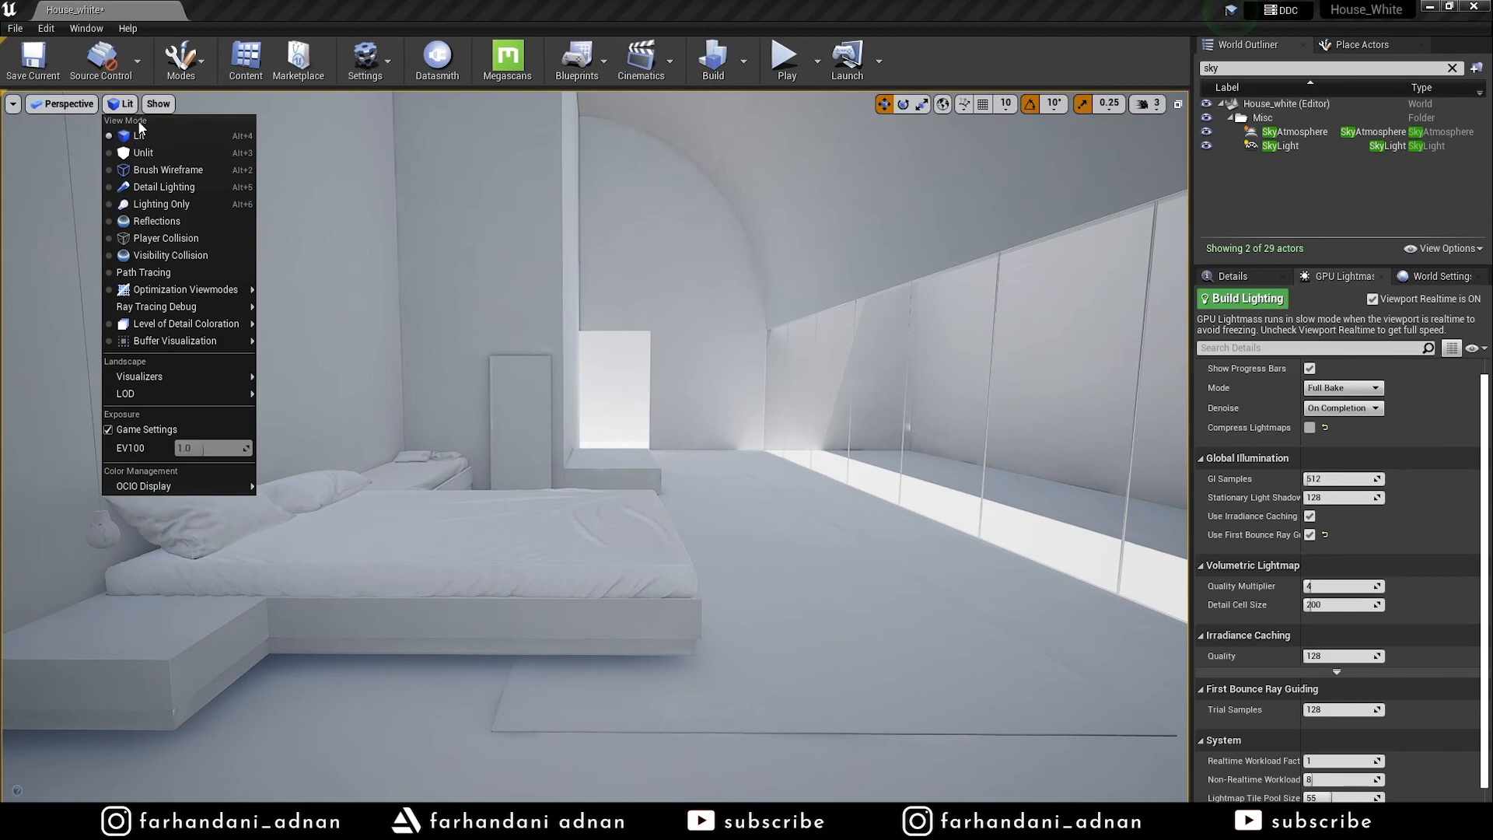
pyautogui.moveTo(226, 289)
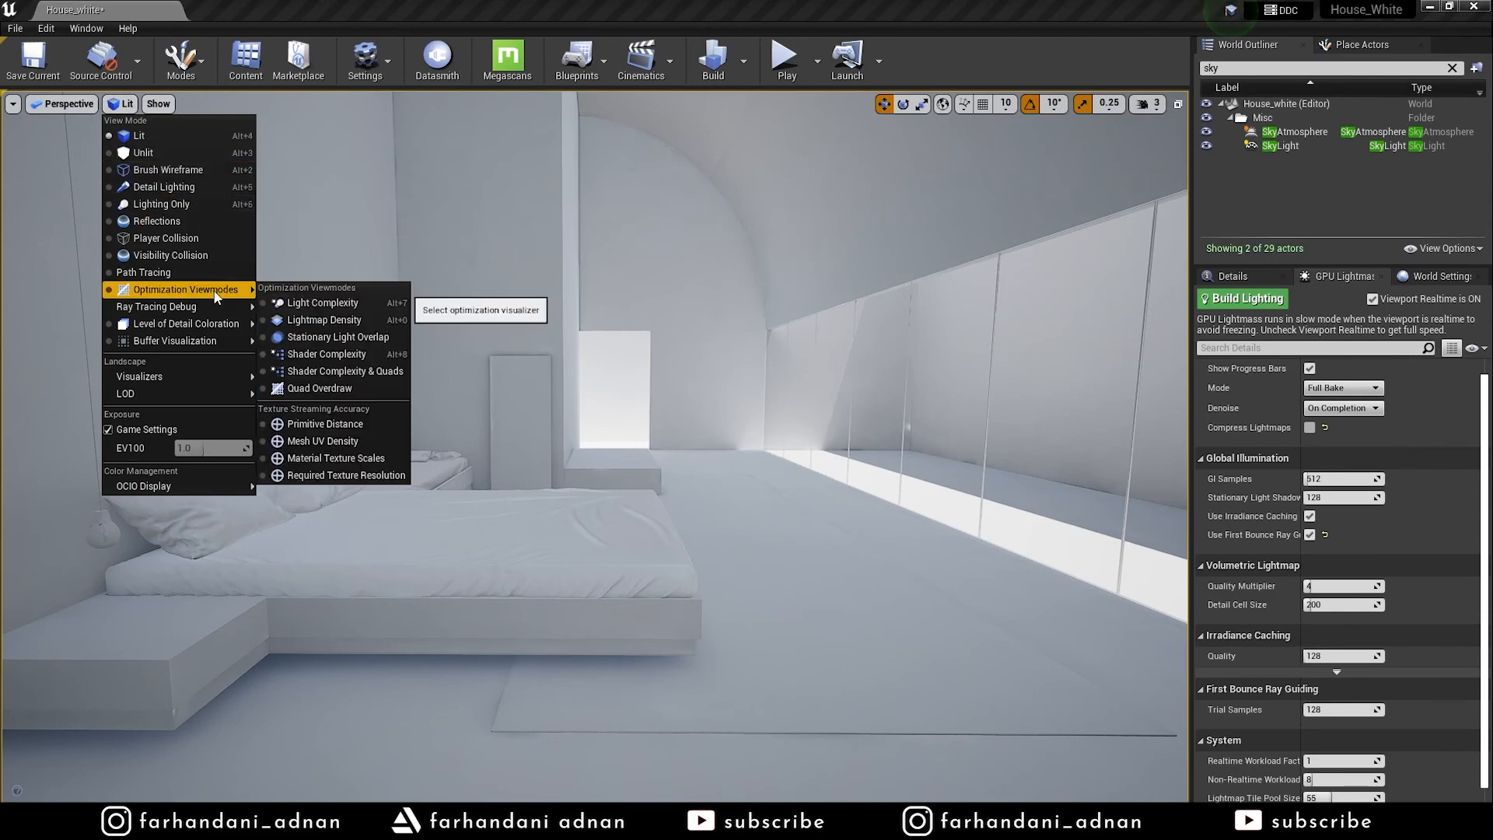
pyautogui.click(342, 322)
pyautogui.moveTo(618, 338); pyautogui.dragTo(616, 336, button='right')
pyautogui.scroll(5, 994, 476)
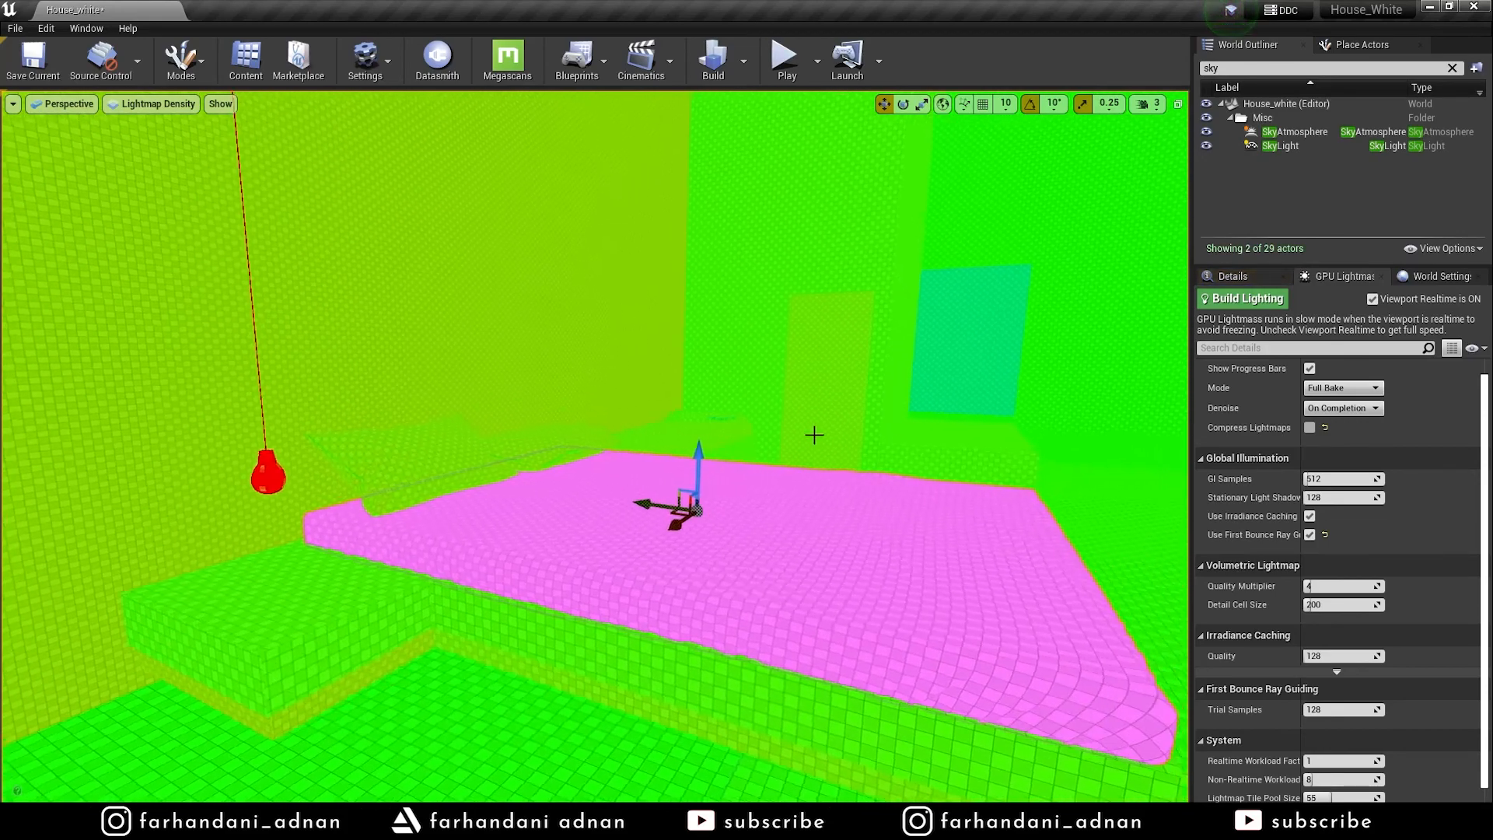
# Filter the bed cover's details by "light" and set its overridden lightmap resolution to about 152
pyautogui.click(1237, 277)
pyautogui.scroll(-5, 1369, 616)
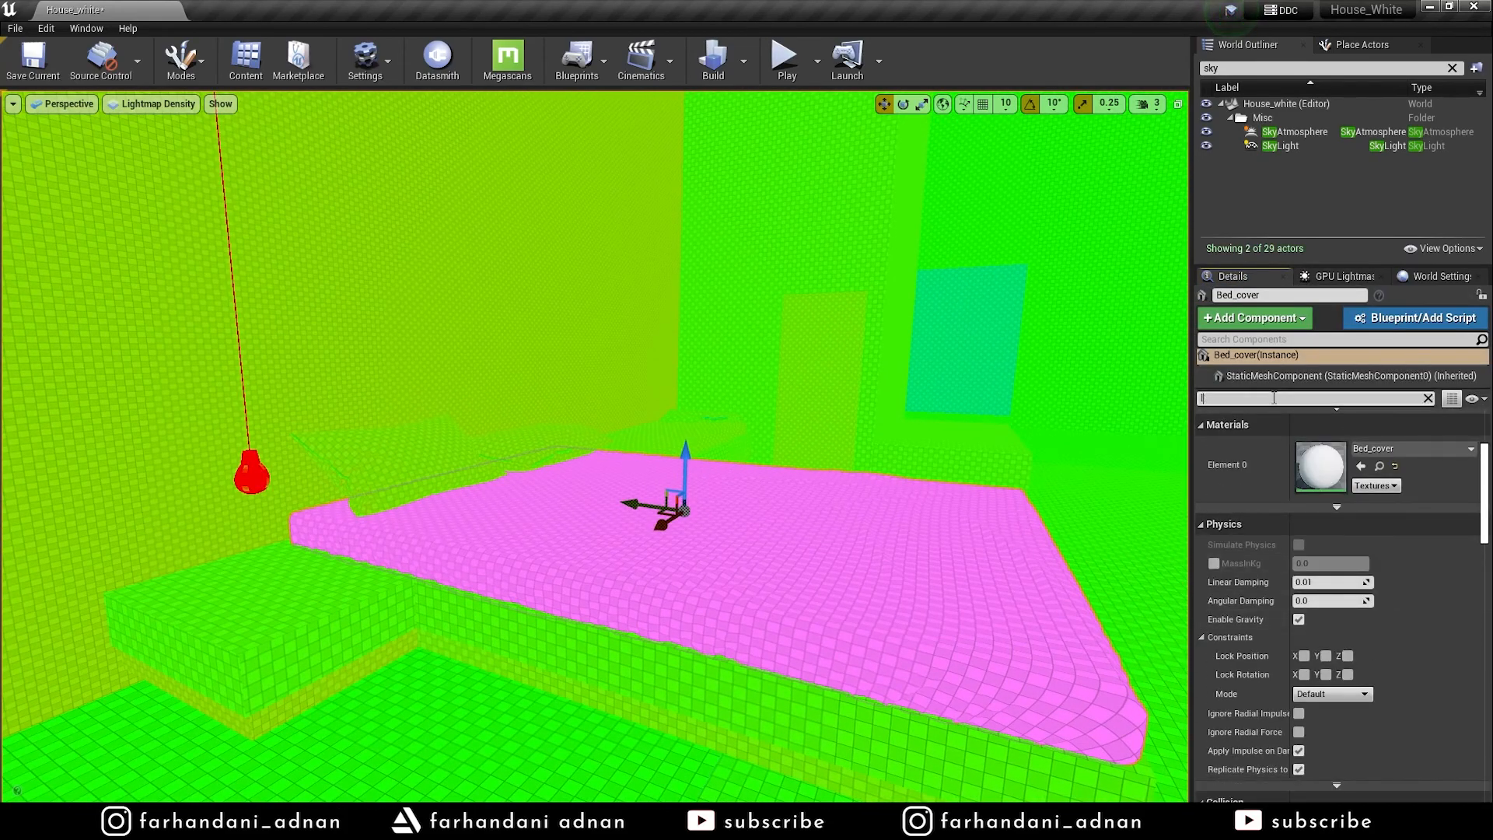
pyautogui.scroll(4, 1444, 546)
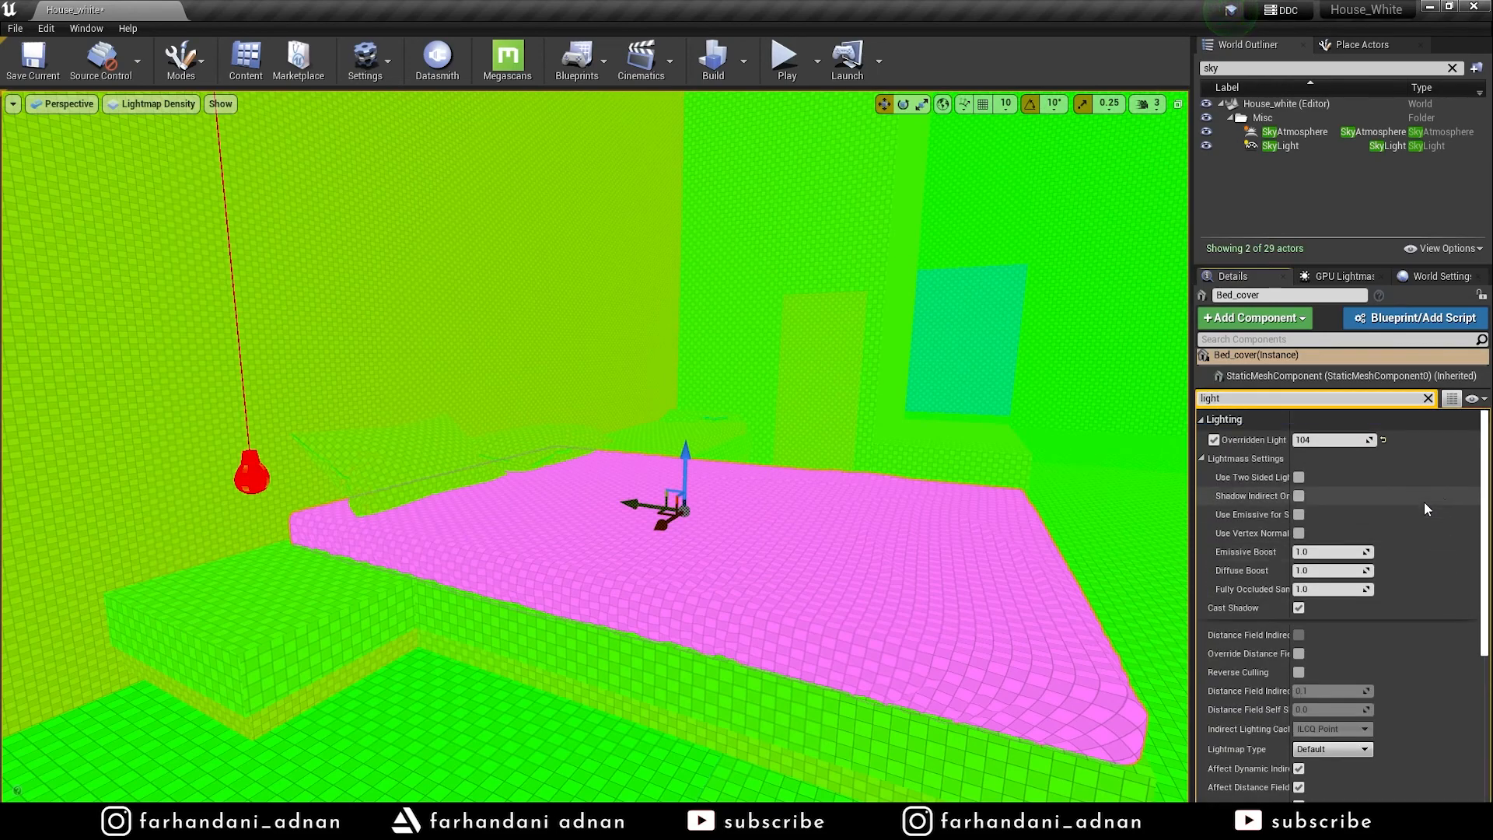
pyautogui.moveTo(1338, 441); pyautogui.dragTo(1375, 441)
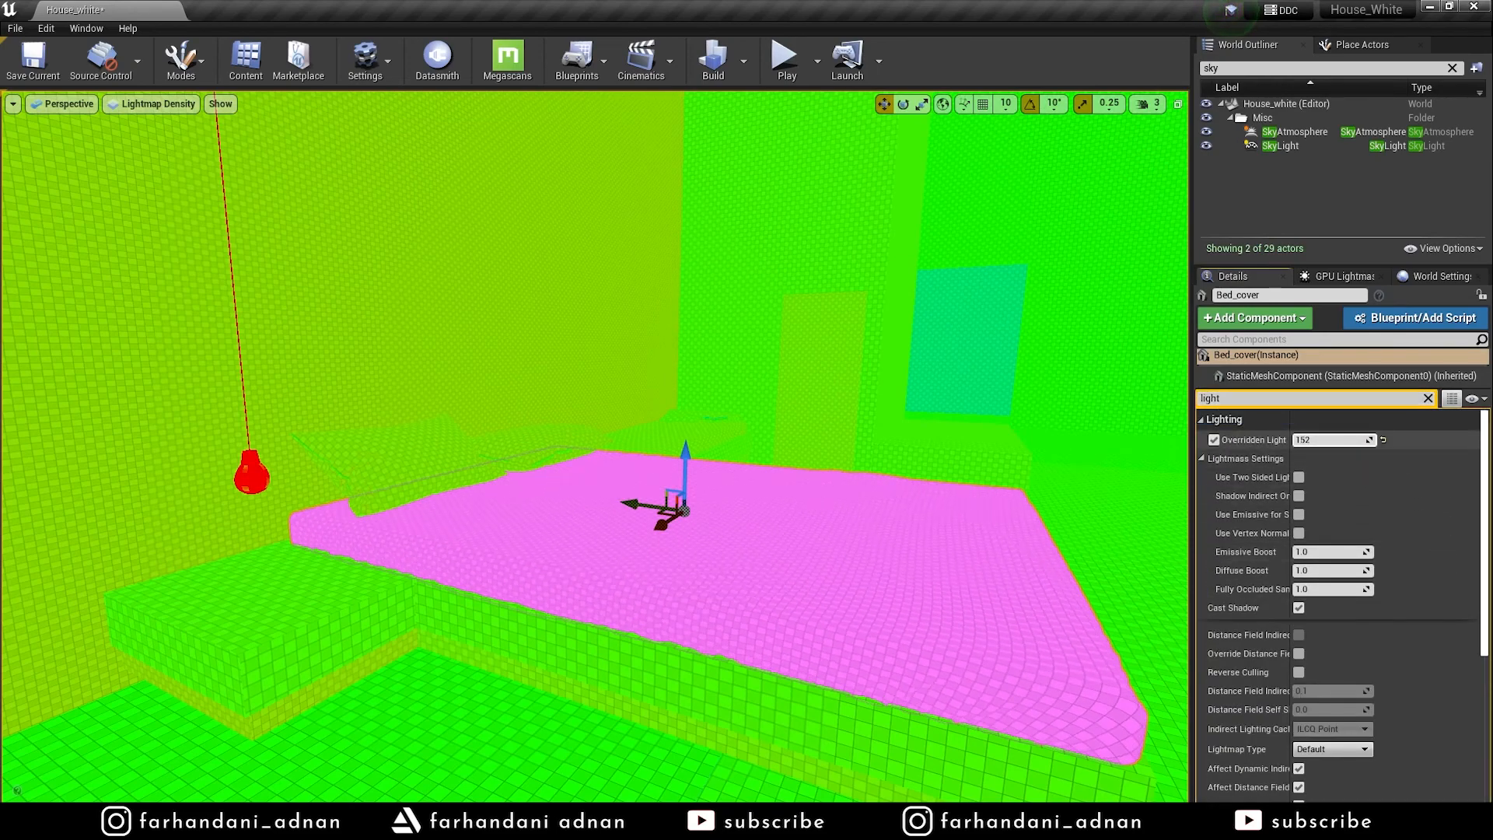
pyautogui.click(1083, 450)
# Set the bed frame Plane_005's overridden lightmap resolution to about 252 and adjust the plinth Plane_004 beneath it
pyautogui.scroll(-4, 907, 442)
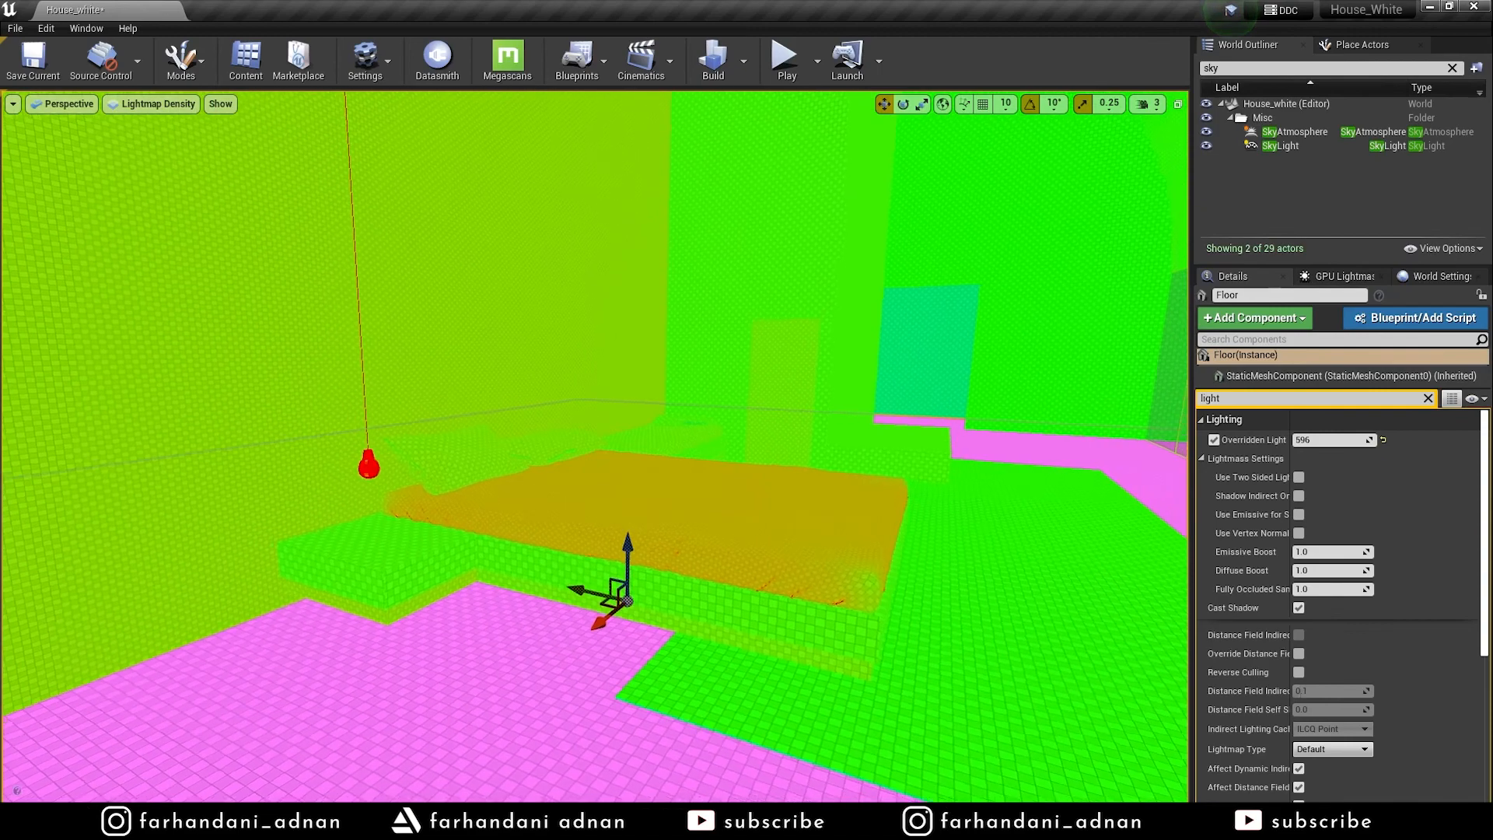
pyautogui.scroll(2, 855, 544)
pyautogui.click(798, 656)
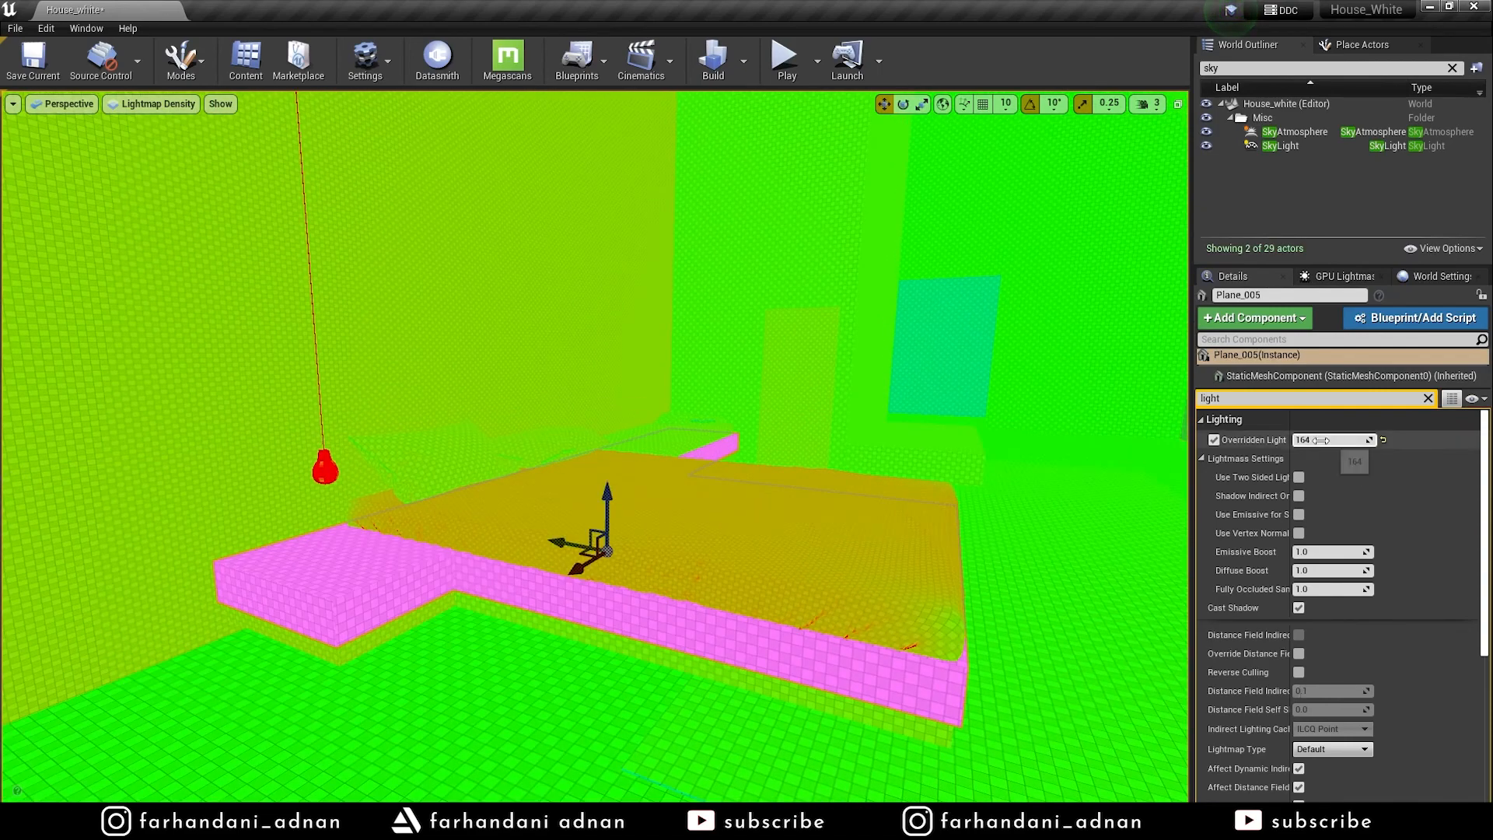
pyautogui.click(1004, 472)
pyautogui.moveTo(916, 463); pyautogui.dragTo(917, 513, button='middle')
pyautogui.click(910, 537)
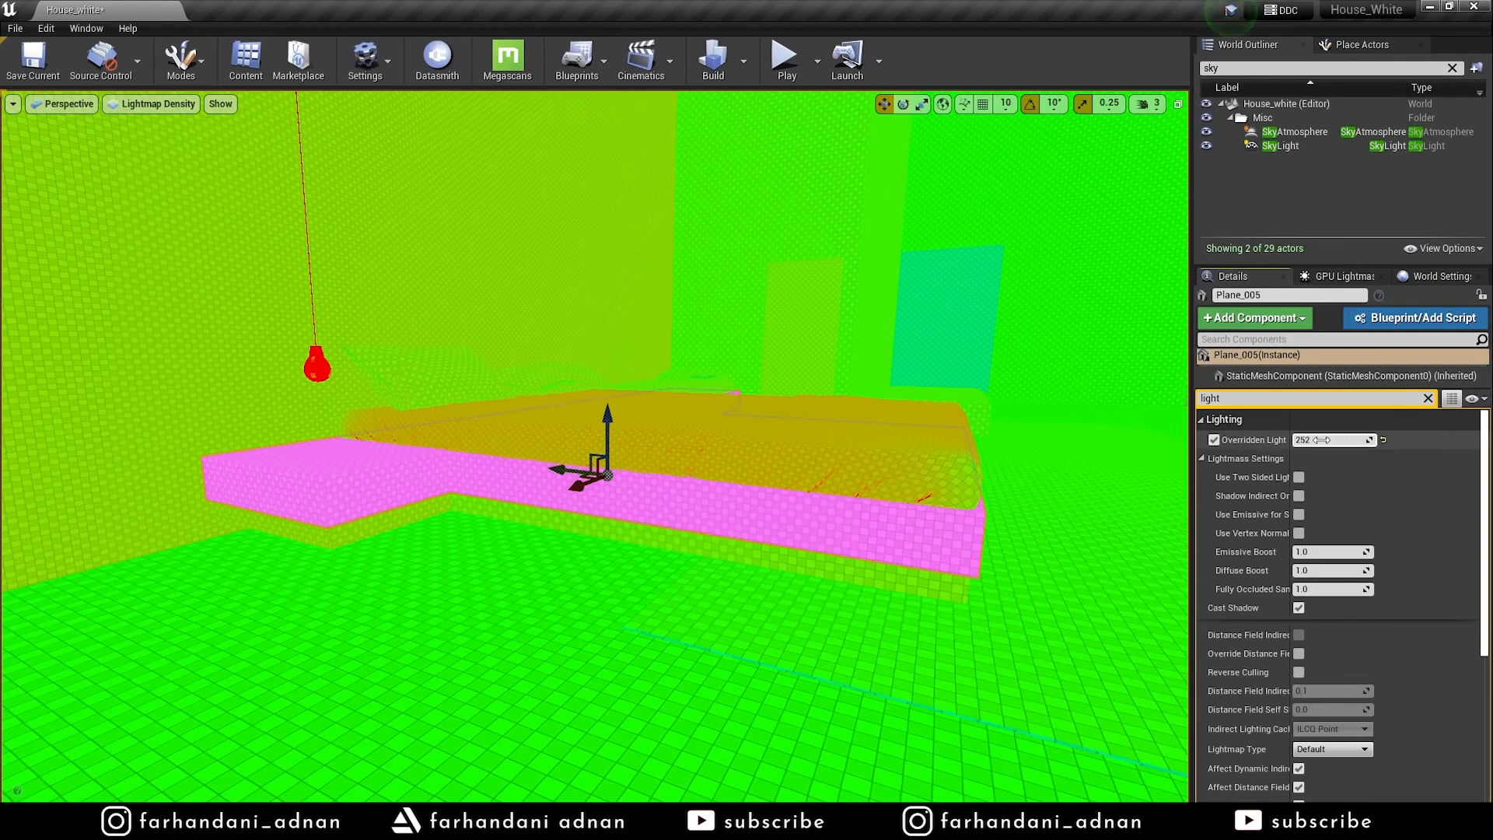
pyautogui.click(1025, 487)
pyautogui.click(903, 567)
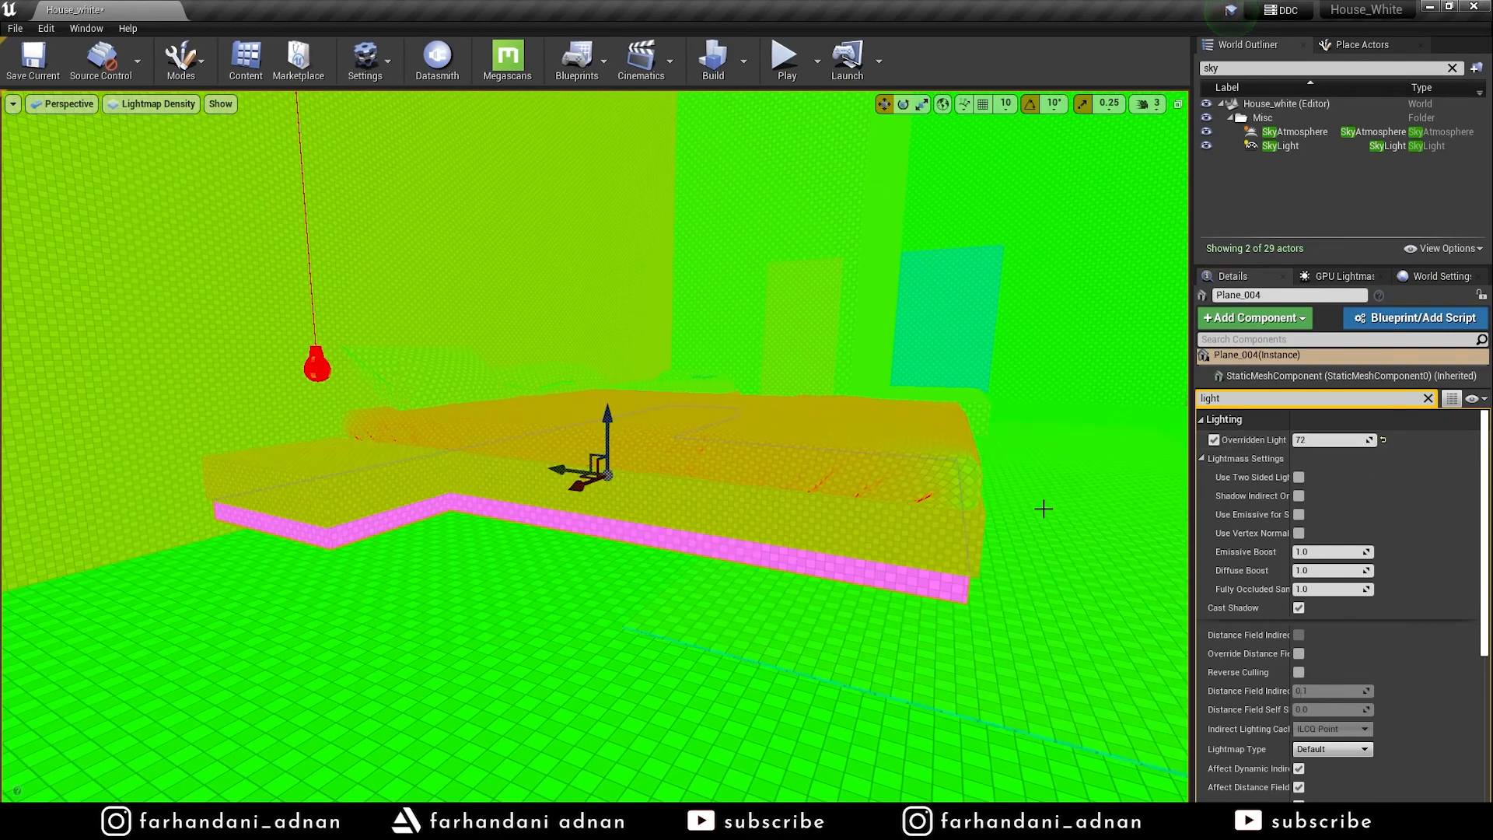
pyautogui.click(1126, 470)
# Set the overridden lightmap resolution of the large bed's pillows (Pillow2) to 132
pyautogui.moveTo(733, 466); pyautogui.dragTo(734, 416, button='middle')
pyautogui.scroll(3, 734, 467)
pyautogui.click(568, 476)
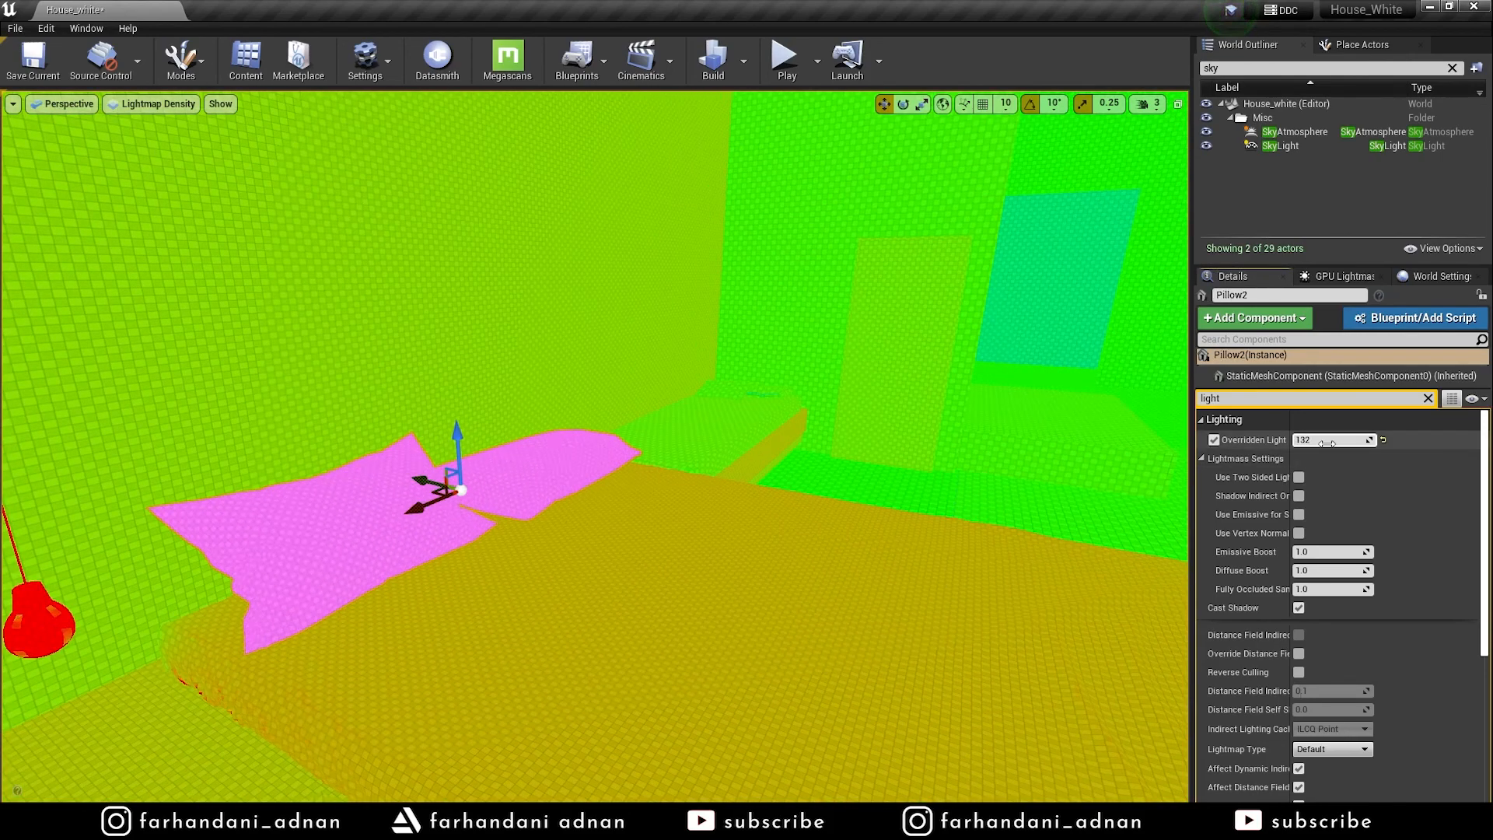
pyautogui.click(1061, 459)
# Set the small bed cover's overridden lightmap resolution to about 80
pyautogui.moveTo(773, 442)
pyautogui.mouseDown(button='right')
pyautogui.moveTo(827, 442)
pyautogui.moveTo(747, 471)
pyautogui.moveTo(794, 444)
pyautogui.mouseUp(button='right')
pyautogui.press('w')
pyautogui.click(746, 471)
pyautogui.press('s')
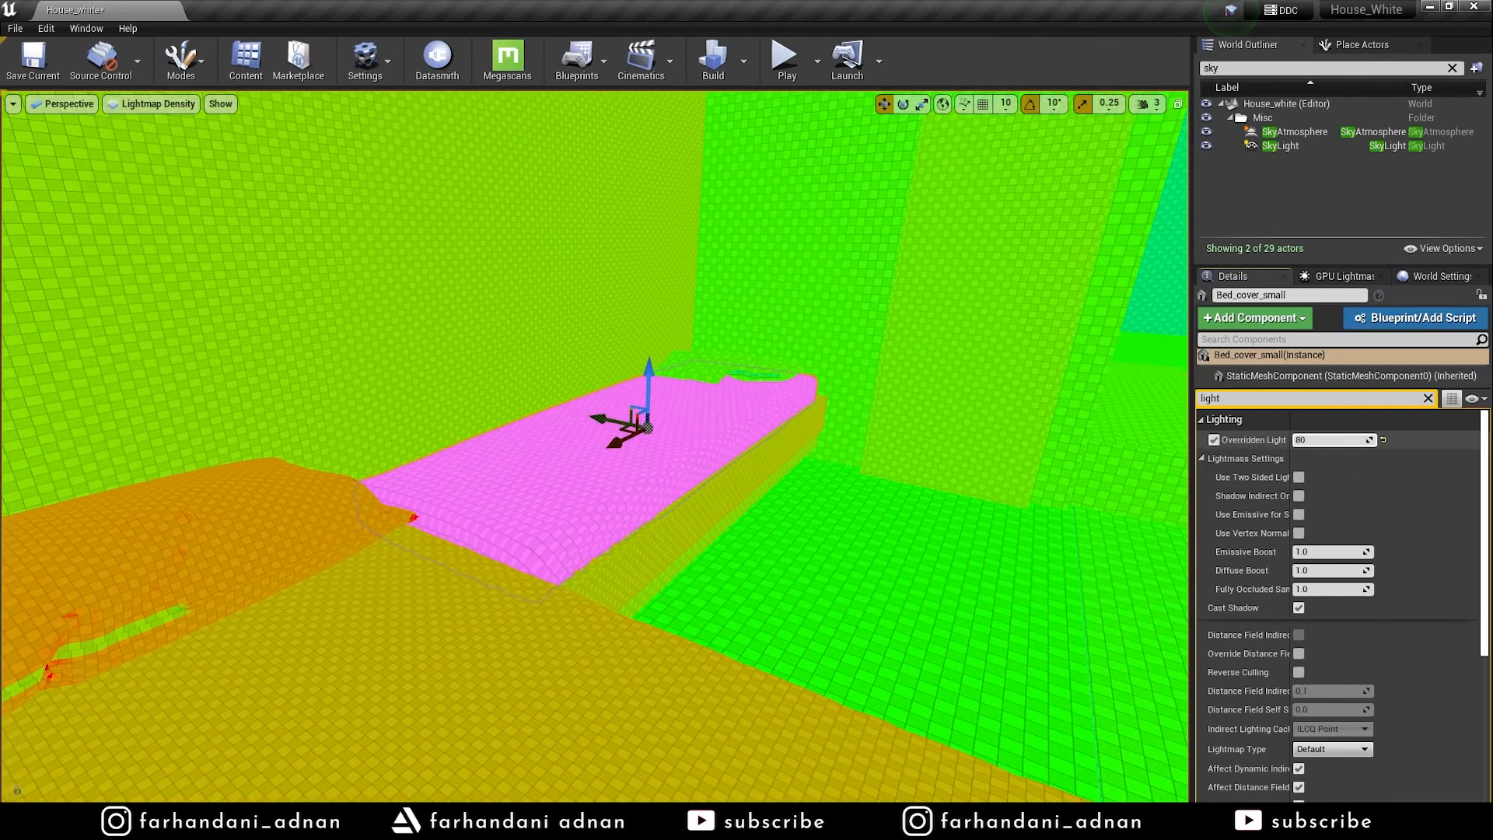
pyautogui.click(840, 544)
# Raise the overridden lightmap resolution of the small bed's pillow (Pillow_Small_bed)
pyautogui.press('s')
pyautogui.moveTo(840, 544)
pyautogui.mouseDown(button='right')
pyautogui.moveTo(848, 517)
pyautogui.moveTo(844, 540)
pyautogui.mouseUp(button='right')
pyautogui.press('w')
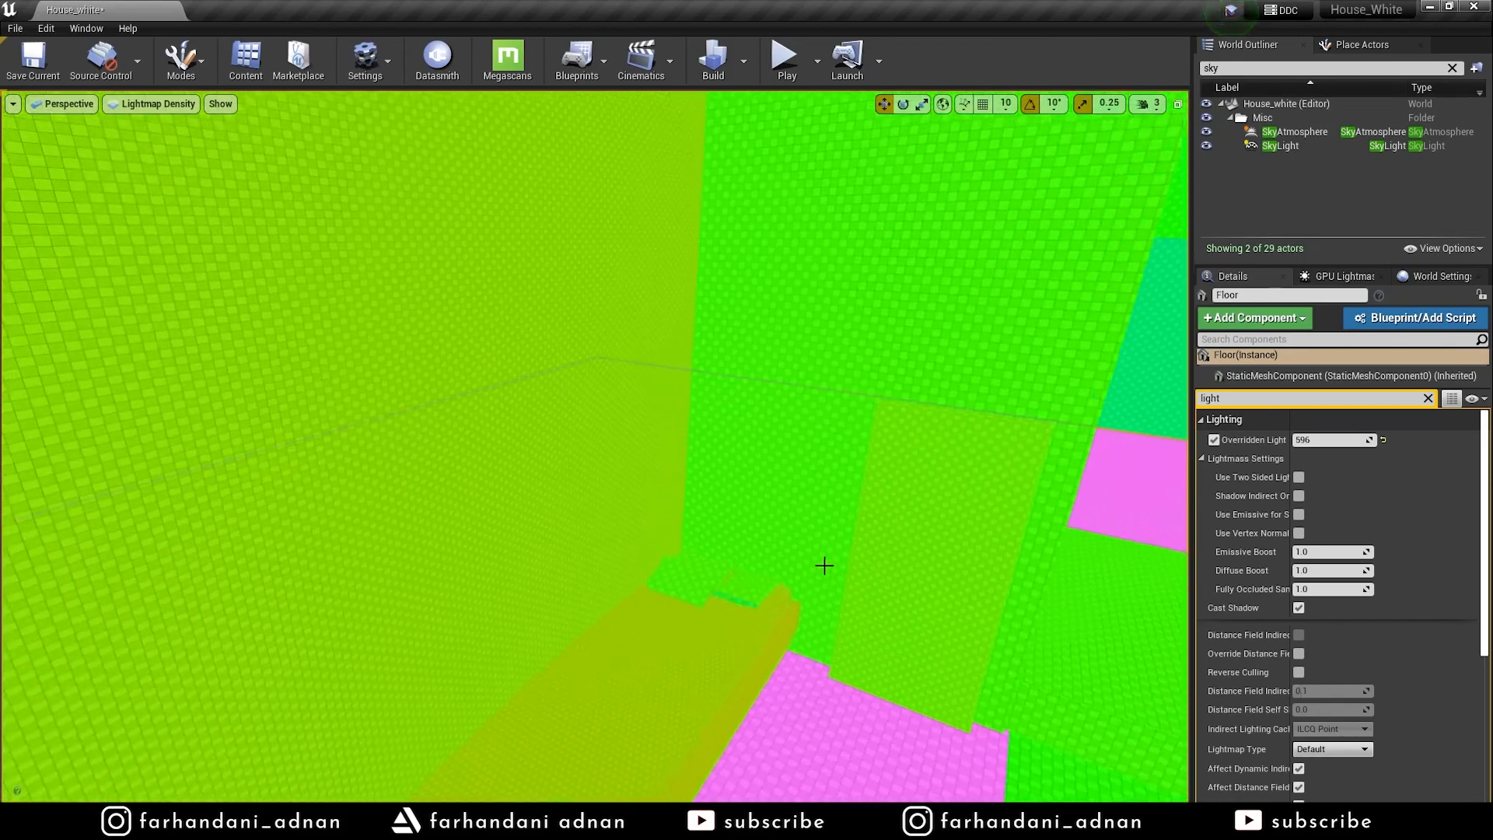
pyautogui.click(754, 590)
pyautogui.moveTo(932, 532); pyautogui.dragTo(931, 593, button='right')
pyautogui.press('w')
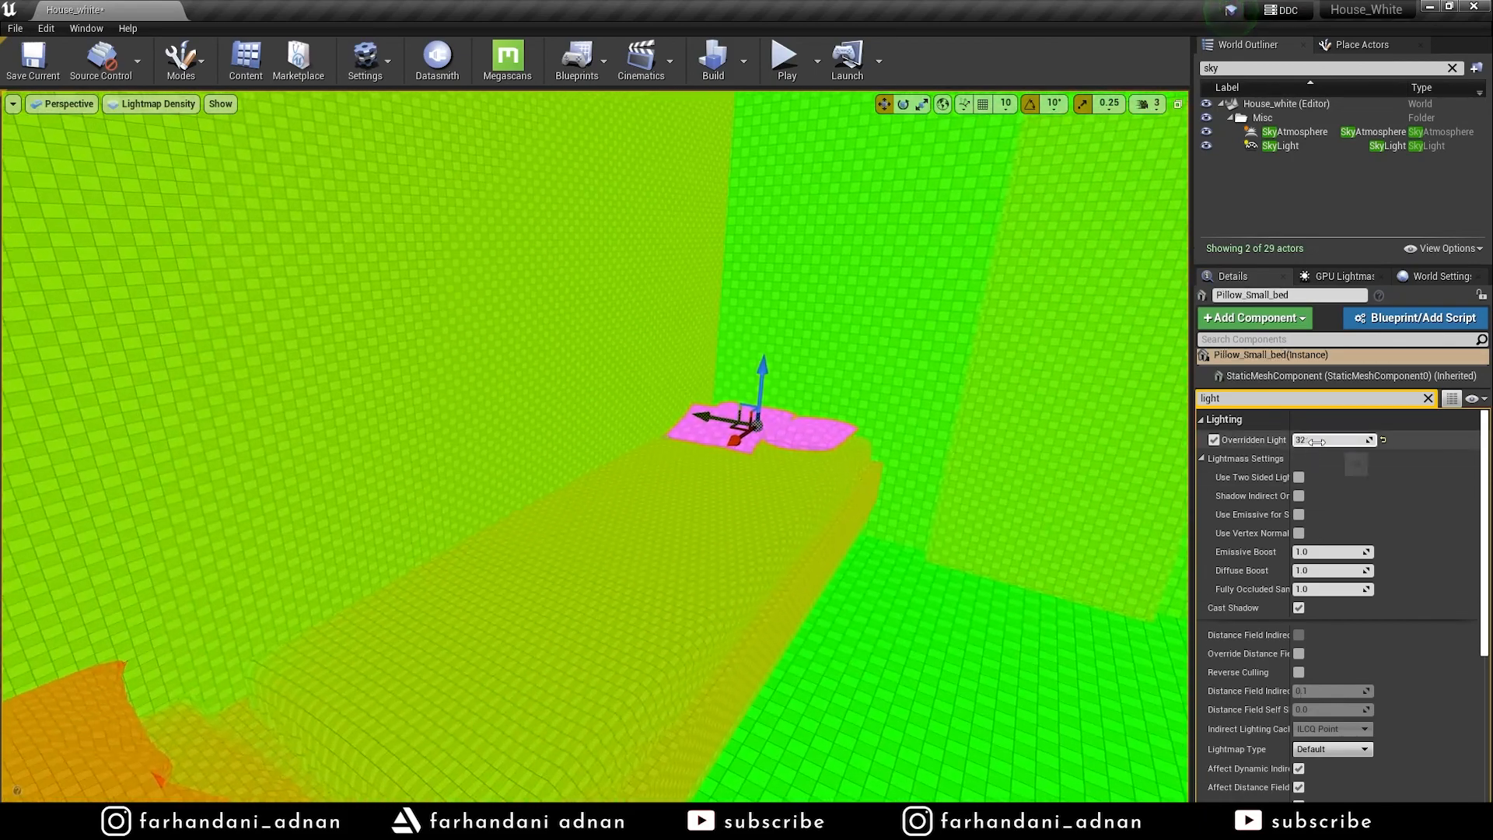
# Raise the floor's overridden lightmap resolution to 1440
pyautogui.click(883, 634)
pyautogui.press('s')
pyautogui.moveTo(882, 634); pyautogui.dragTo(1002, 629, button='right')
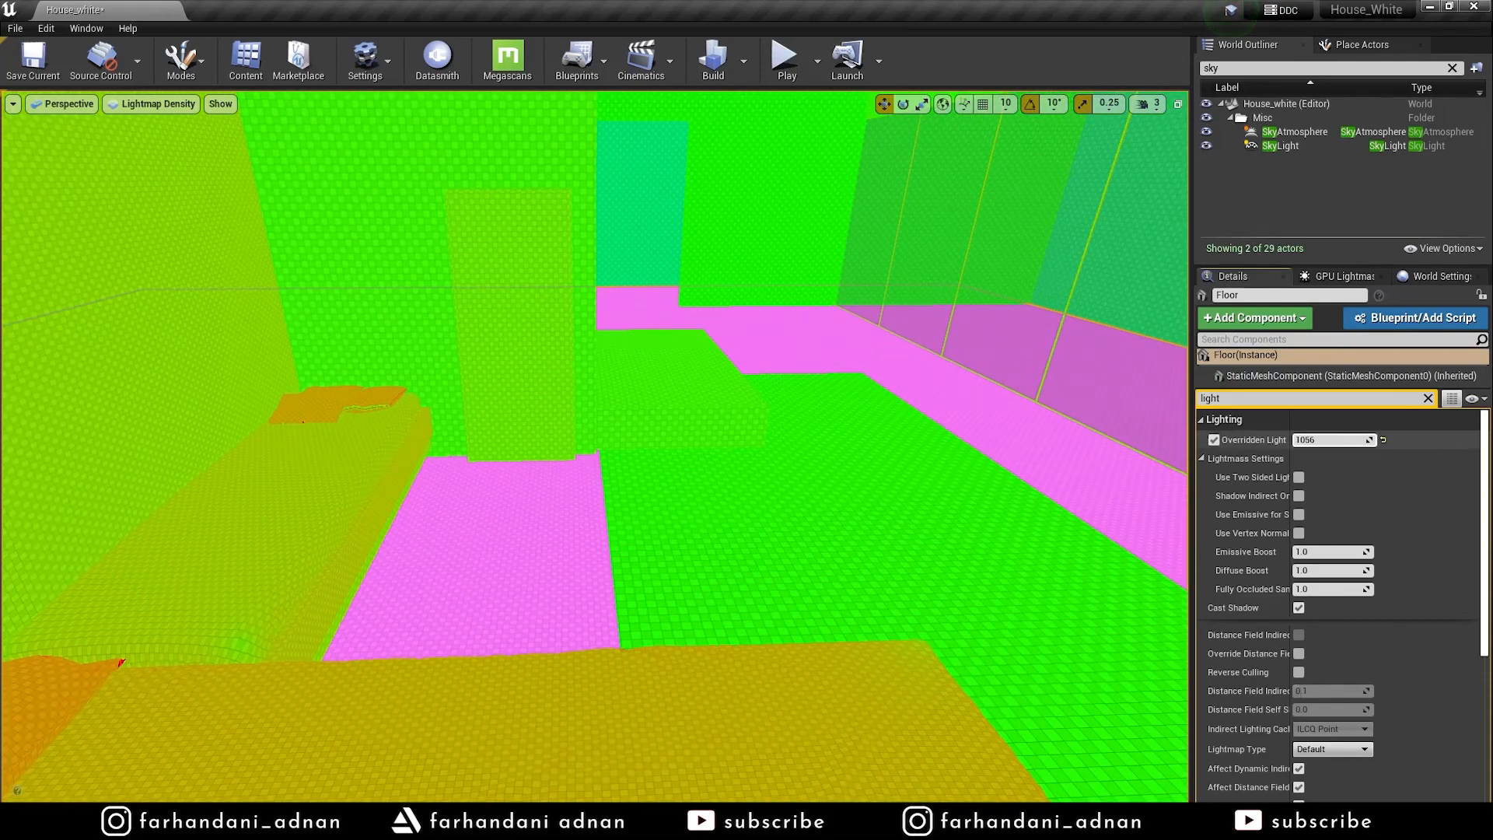
# Raise the carpet's overridden lightmap resolution in increments to about 276
pyautogui.click(860, 498)
pyautogui.press('s')
pyautogui.moveTo(860, 498); pyautogui.dragTo(736, 453, button='right')
pyautogui.press('w')
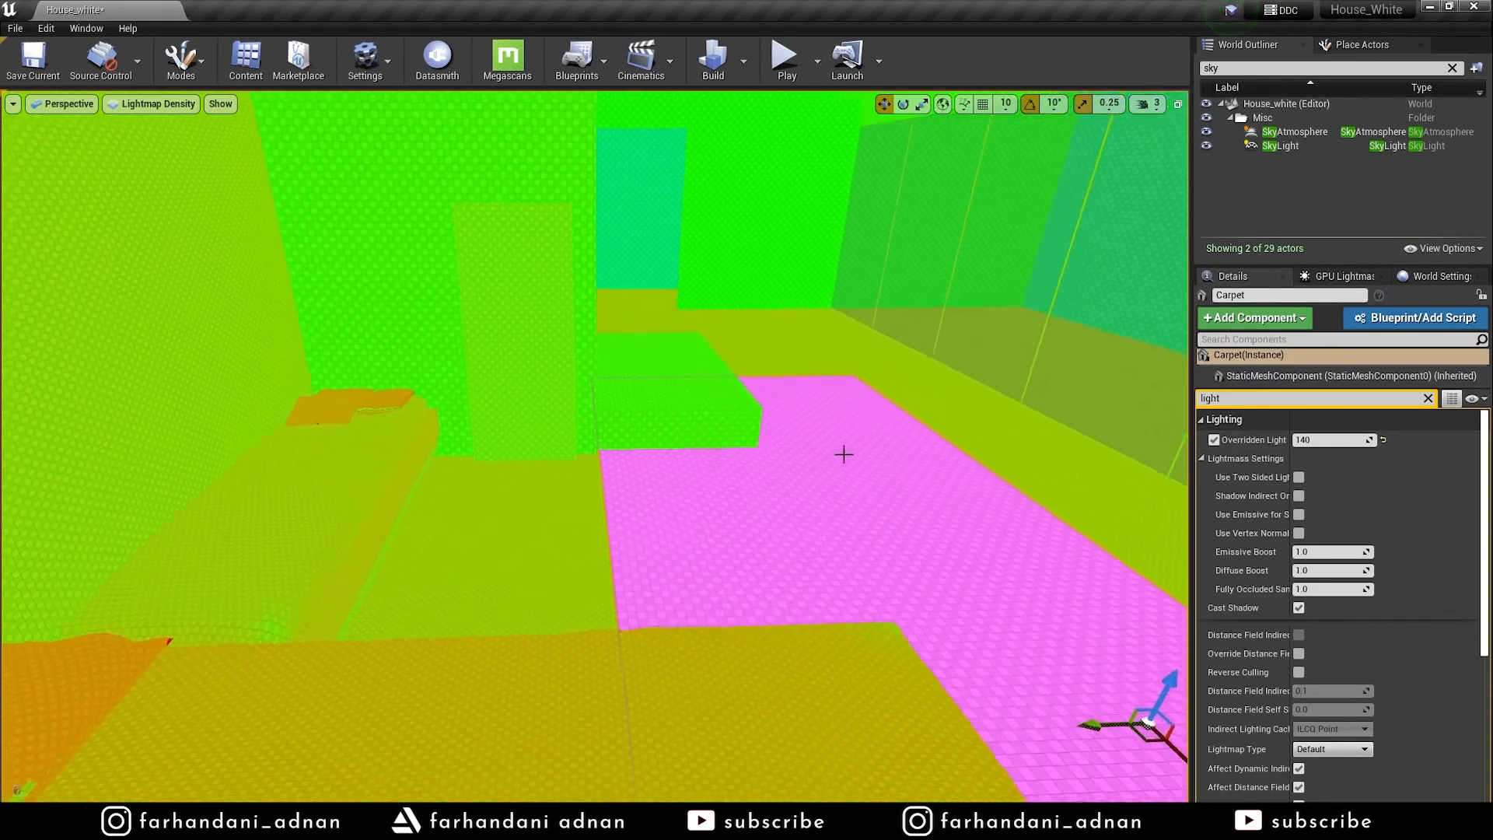
pyautogui.moveTo(1312, 440); pyautogui.dragTo(1324, 440)
pyautogui.click(1030, 439)
pyautogui.moveTo(1030, 439); pyautogui.dragTo(1029, 439, button='right')
pyautogui.press('d')
pyautogui.click(823, 488)
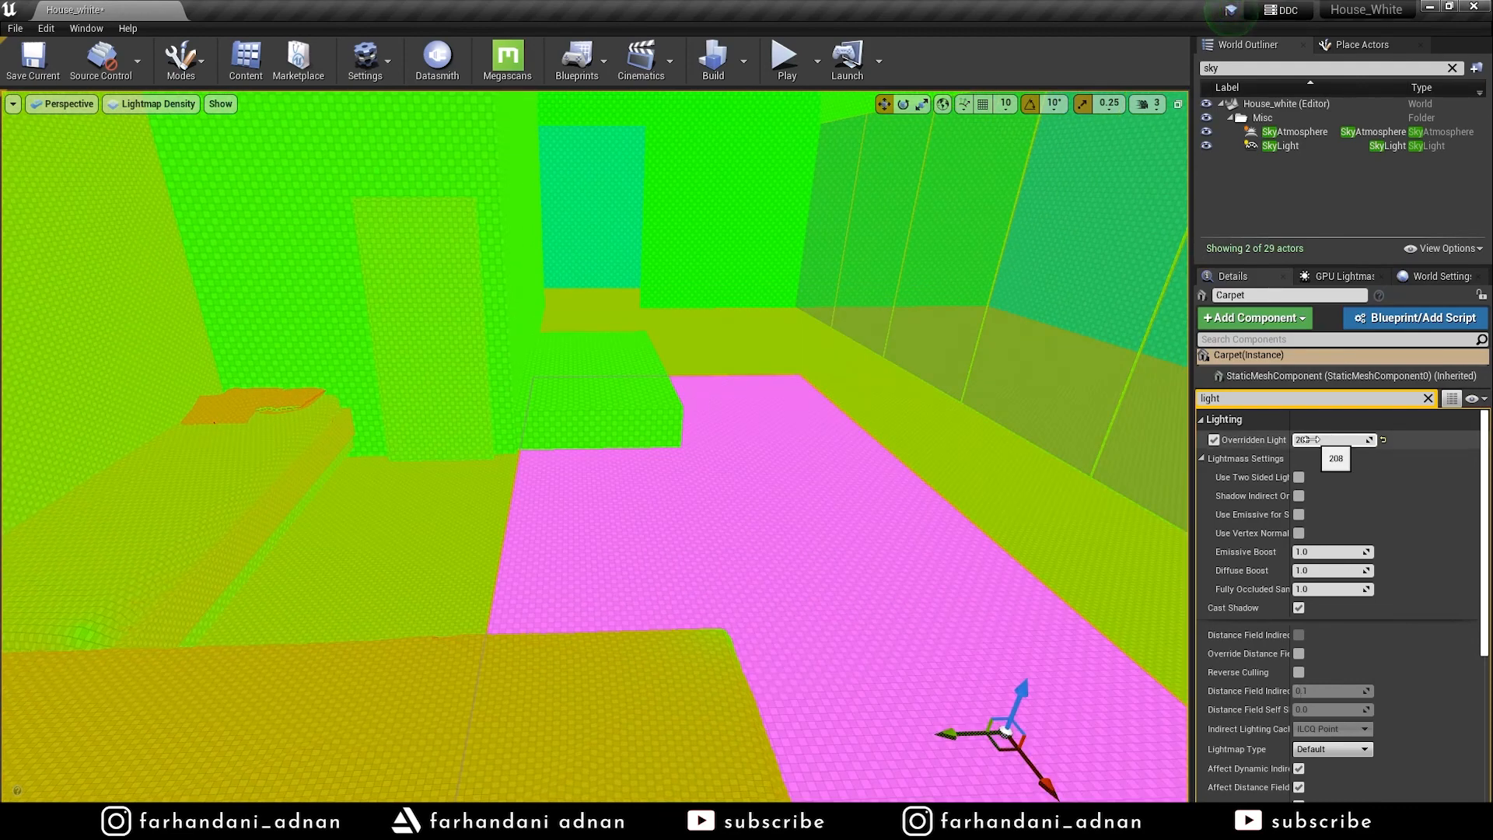
pyautogui.click(1040, 441)
pyautogui.press('w')
pyautogui.press('d')
pyautogui.moveTo(1040, 441); pyautogui.dragTo(1040, 440, button='right')
pyautogui.press('s')
pyautogui.click(808, 472)
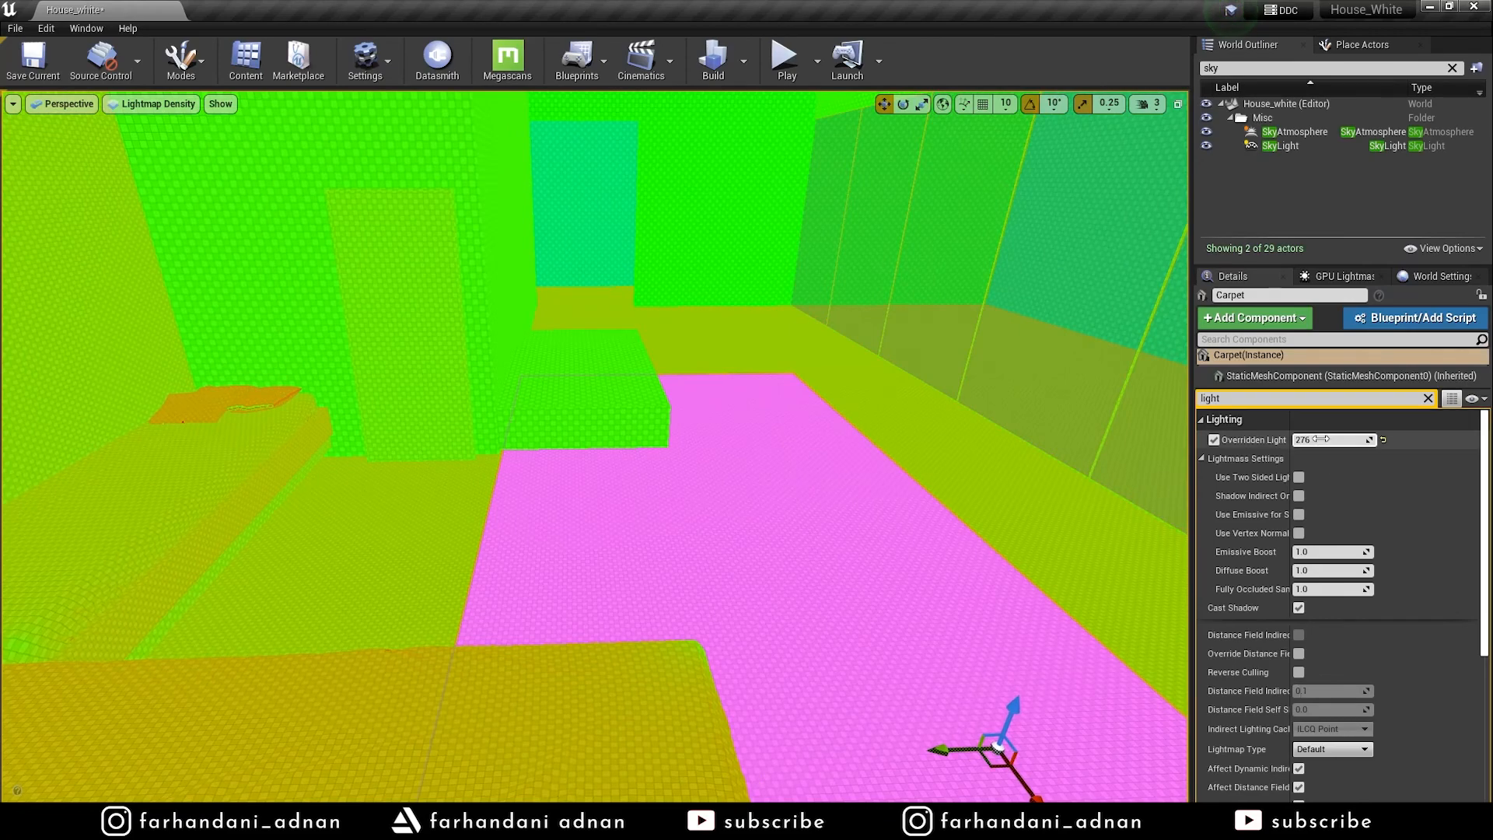
pyautogui.click(957, 453)
# Raise the overridden lightmap resolution of the low platform at the far end of the carpet
pyautogui.moveTo(957, 453); pyautogui.dragTo(957, 453, button='right')
pyautogui.press('w')
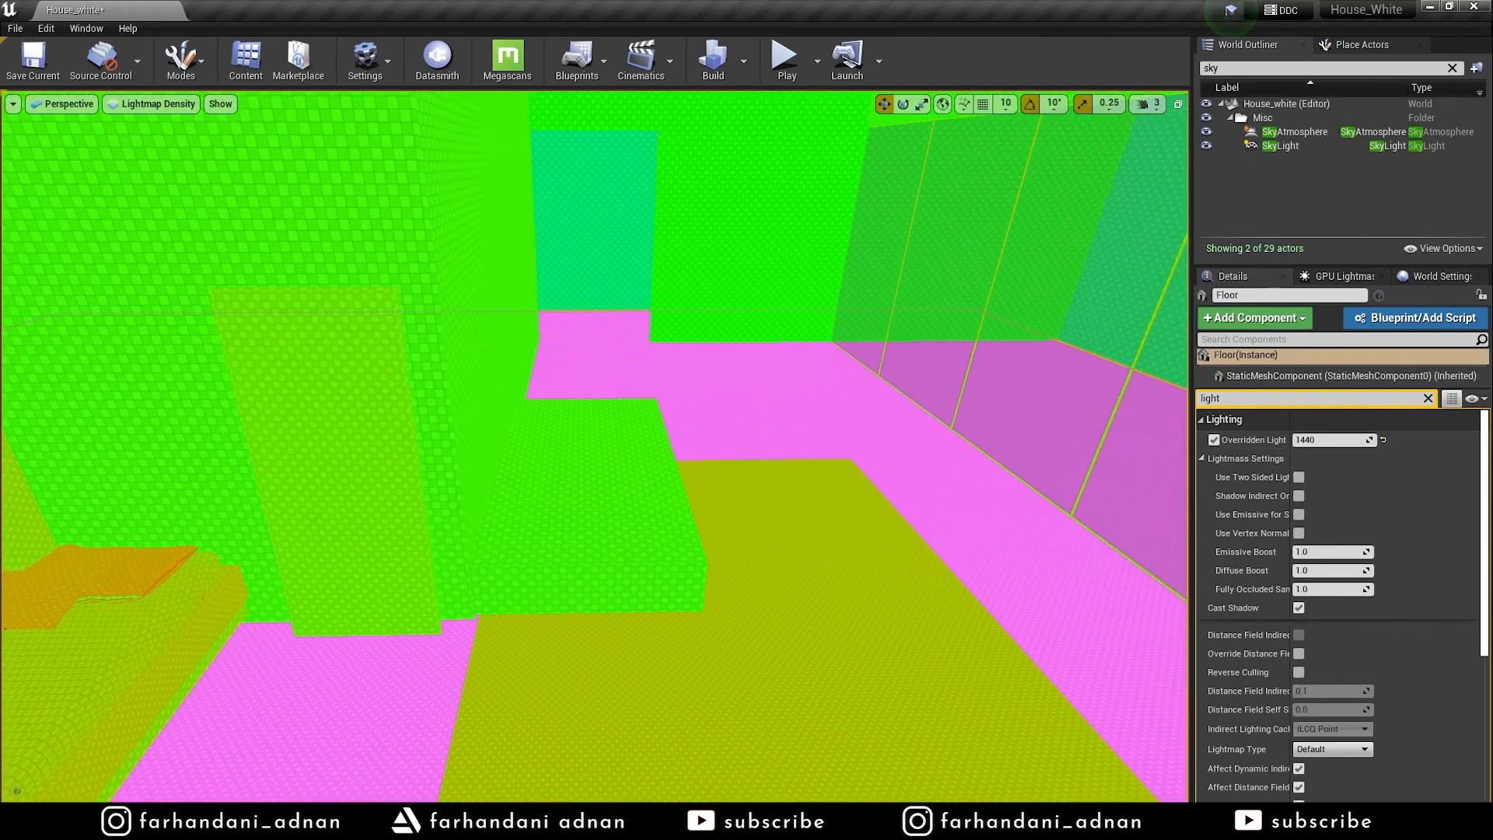
pyautogui.click(634, 474)
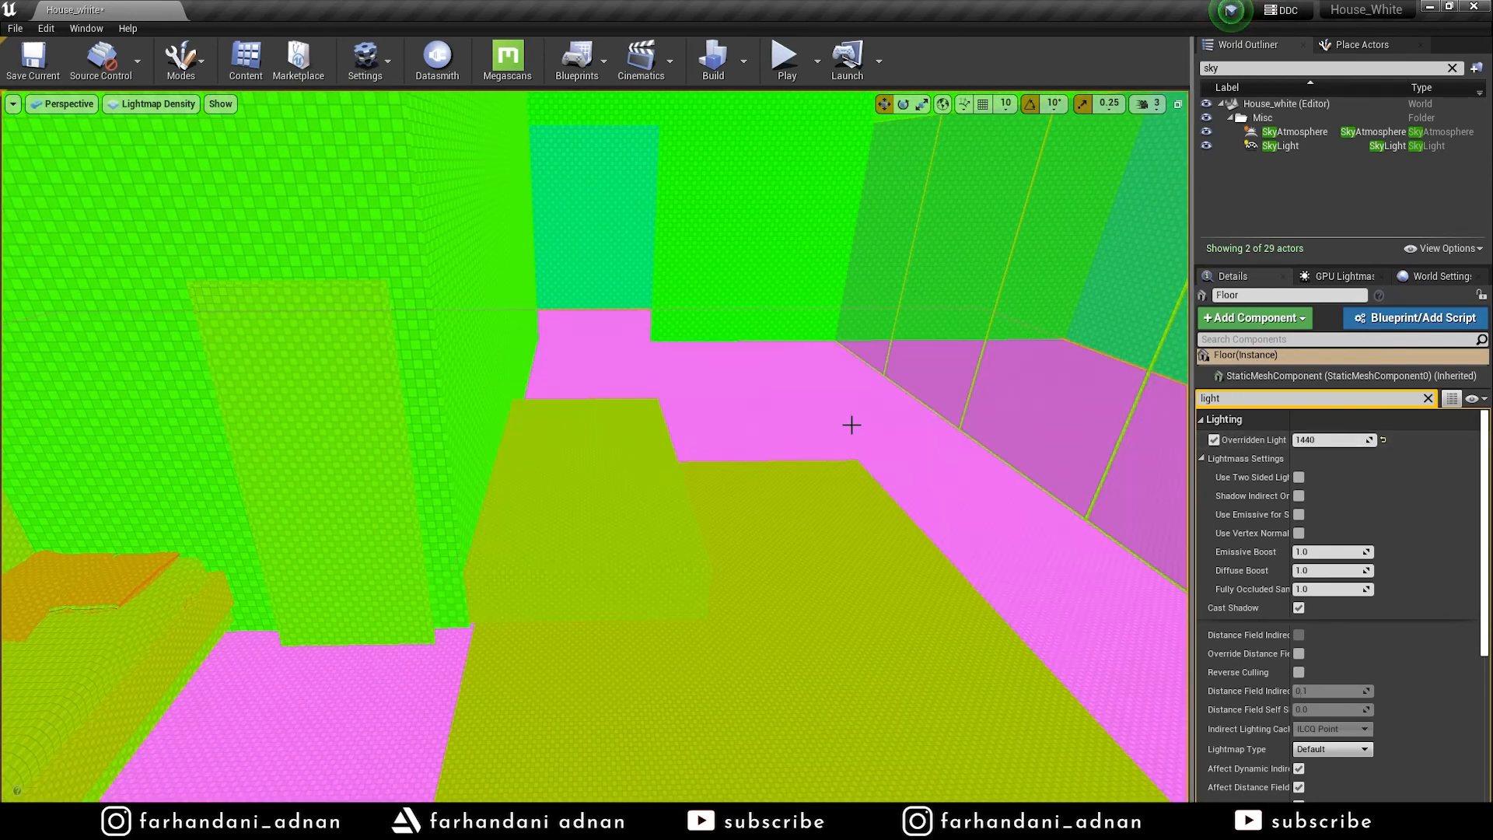
# Raise the column wall's overridden lightmap resolution and set the standing panel kaca1 to about 80
pyautogui.moveTo(850, 424); pyautogui.dragTo(711, 378, button='right')
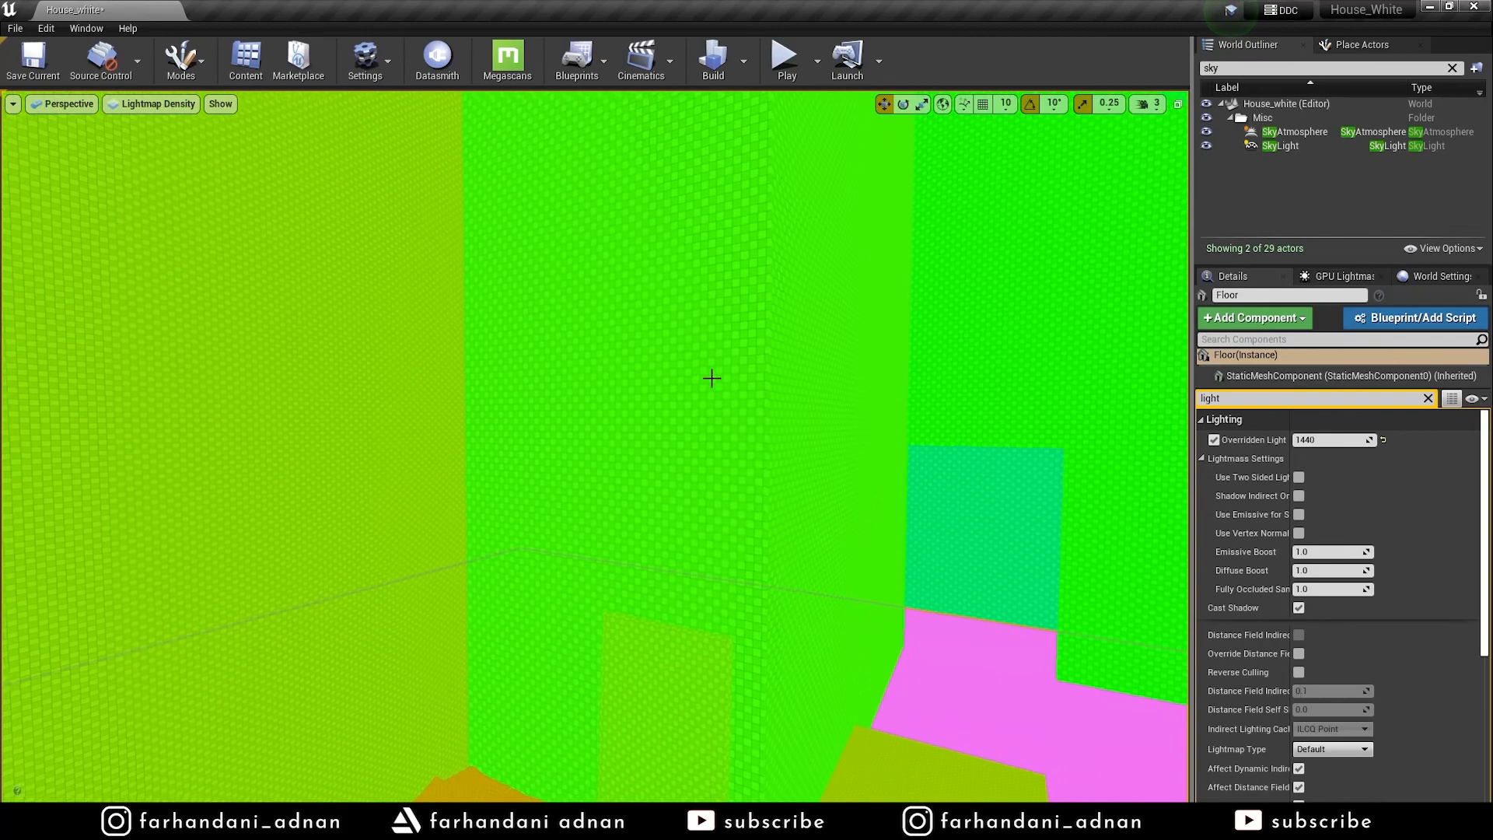
pyautogui.click(712, 378)
pyautogui.moveTo(1323, 440); pyautogui.dragTo(1369, 441)
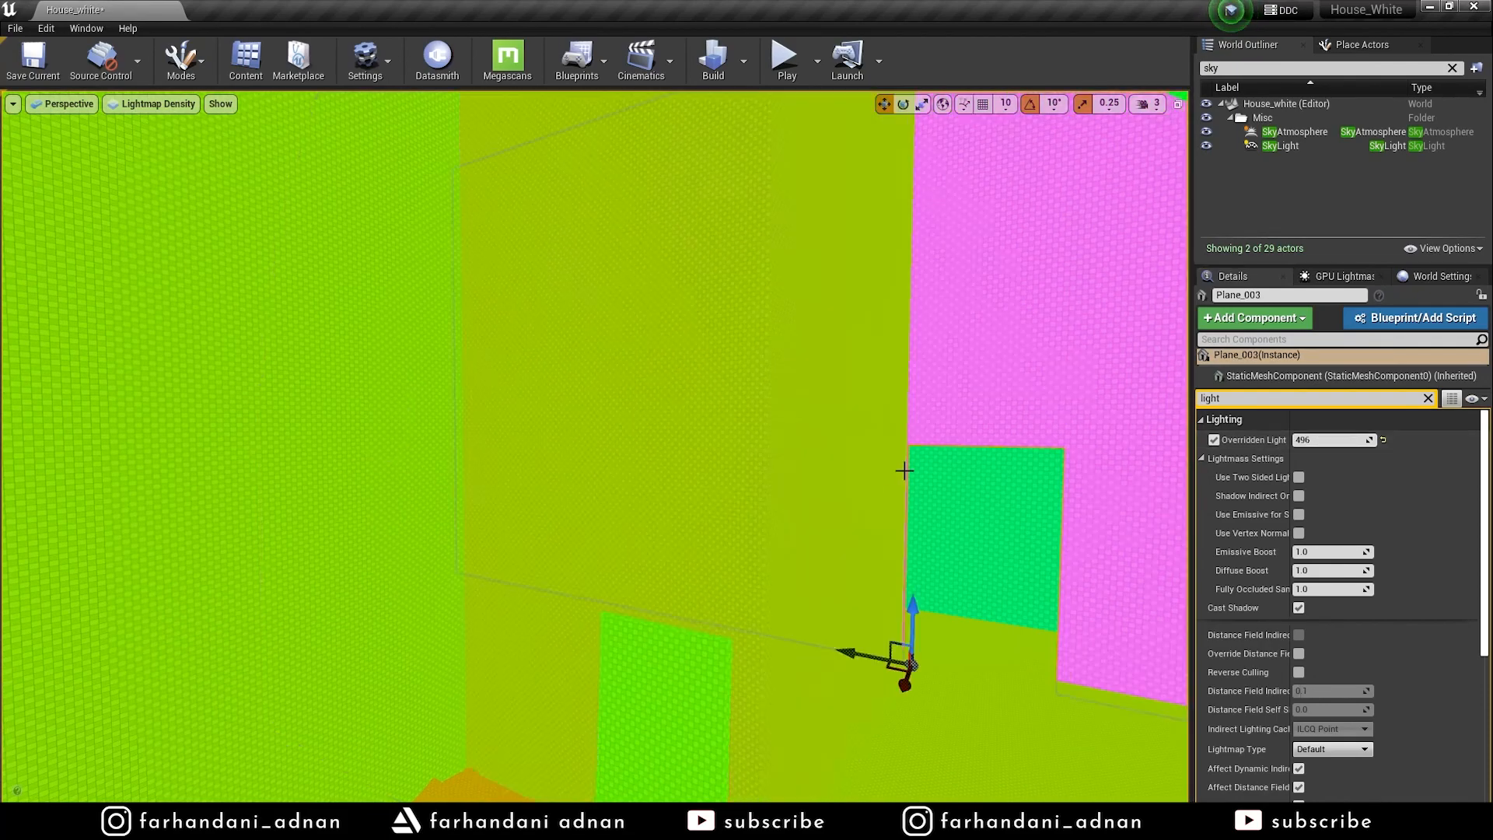
pyautogui.moveTo(903, 467); pyautogui.dragTo(878, 480, button='right')
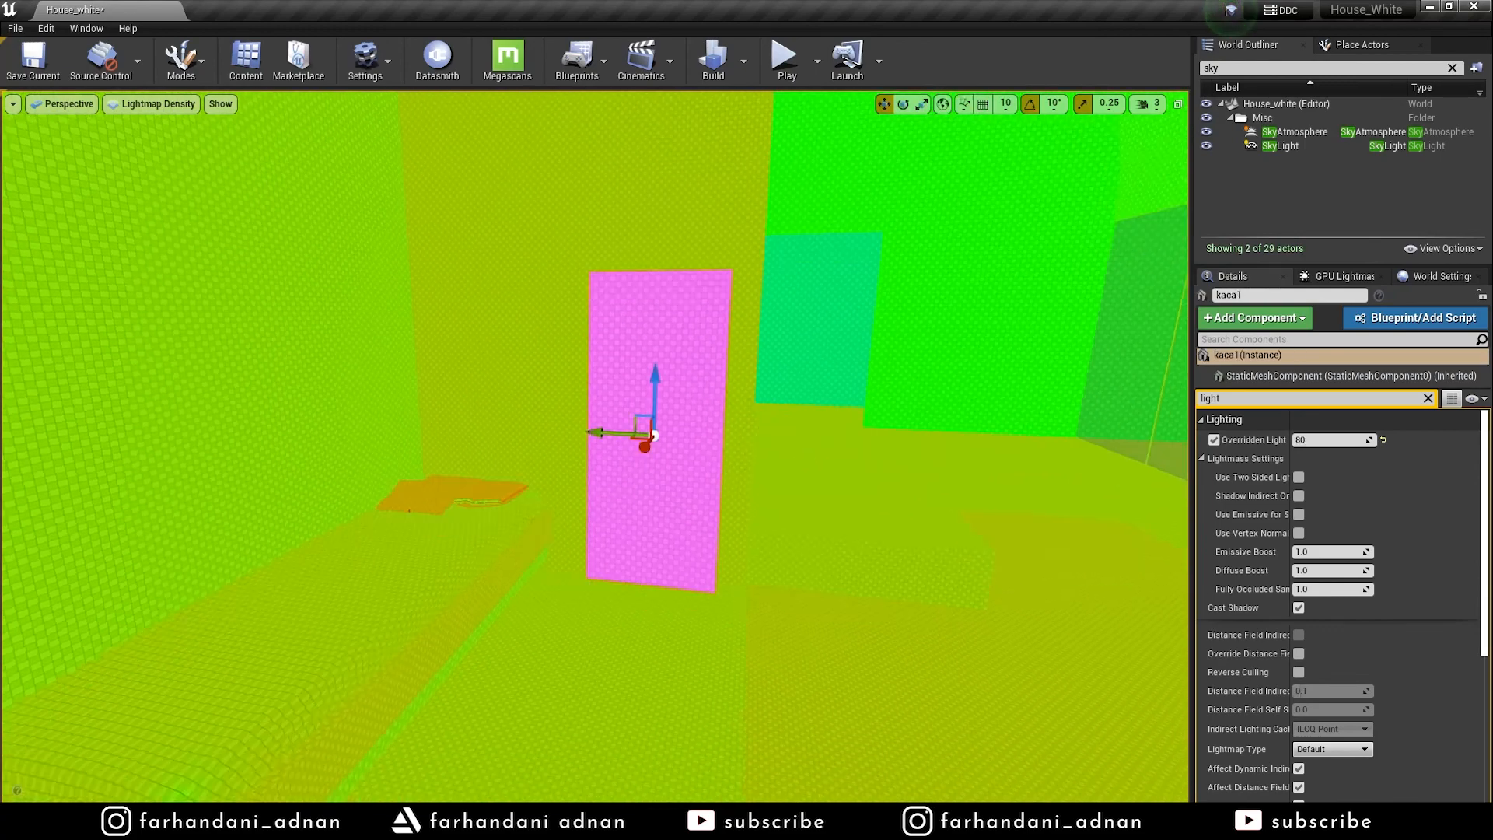
pyautogui.moveTo(893, 490); pyautogui.dragTo(893, 490, button='right')
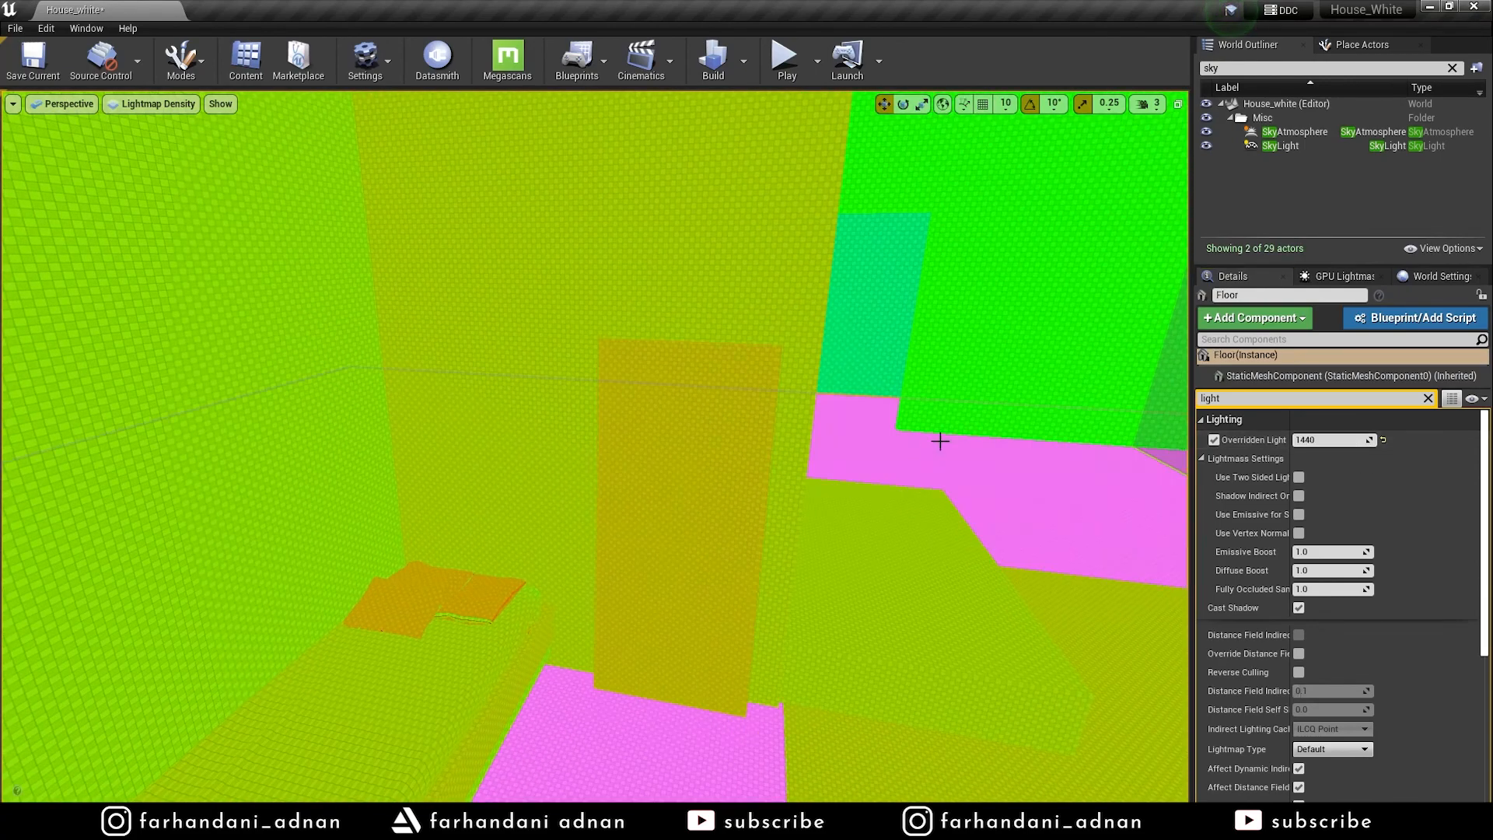
# Raise the overridden lightmap resolution of the arched end wall Plane_003 in increments to about 888
pyautogui.moveTo(944, 440); pyautogui.dragTo(779, 297, button='right')
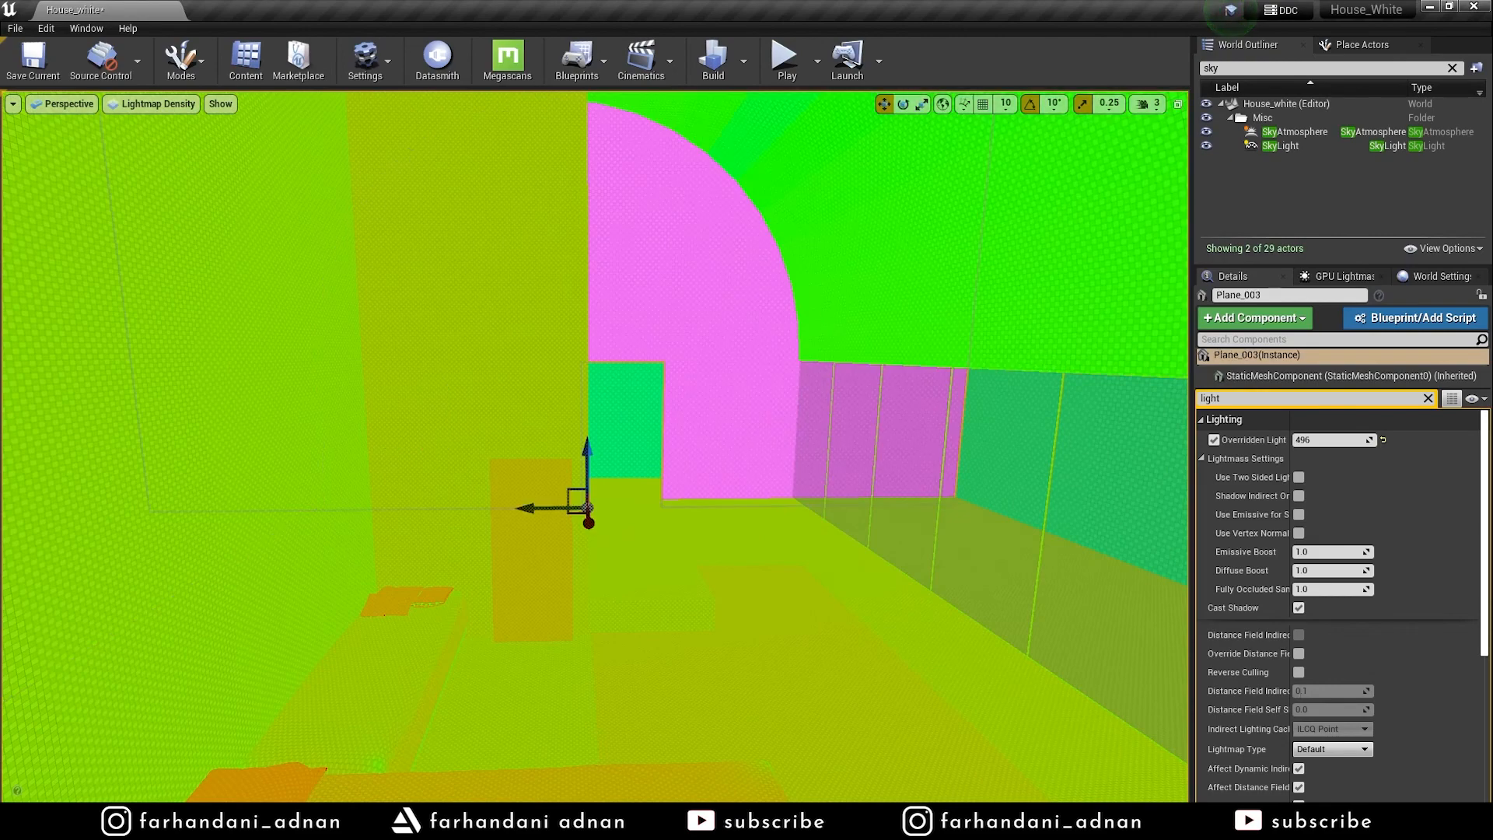
pyautogui.moveTo(747, 448); pyautogui.dragTo(727, 449, button='right')
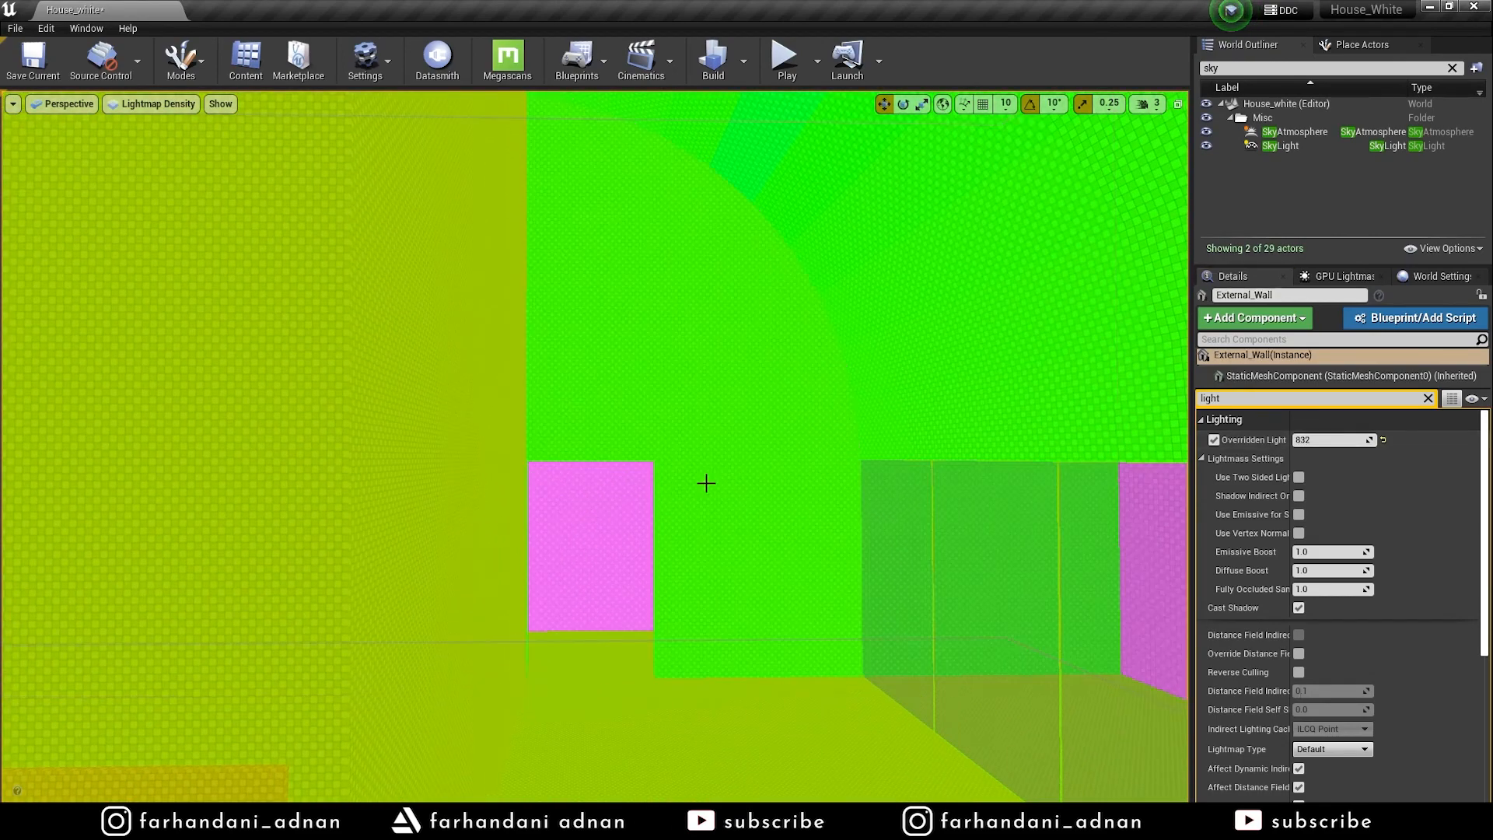
pyautogui.moveTo(703, 483); pyautogui.dragTo(790, 403, button='right')
pyautogui.click(790, 403)
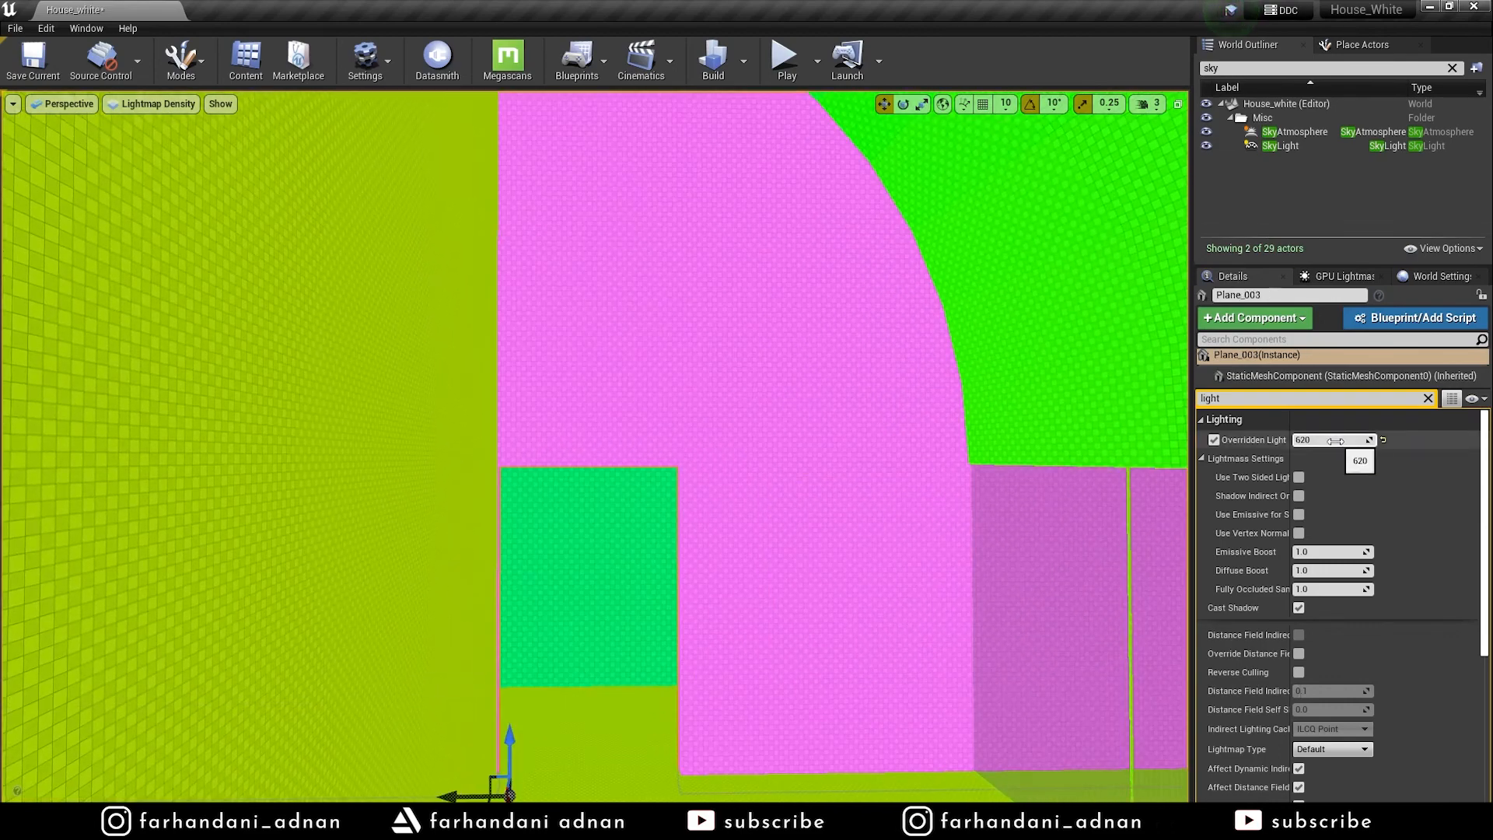
pyautogui.click(555, 506)
pyautogui.press('s')
pyautogui.moveTo(752, 480); pyautogui.dragTo(753, 480, button='right')
pyautogui.press('w')
pyautogui.click(787, 434)
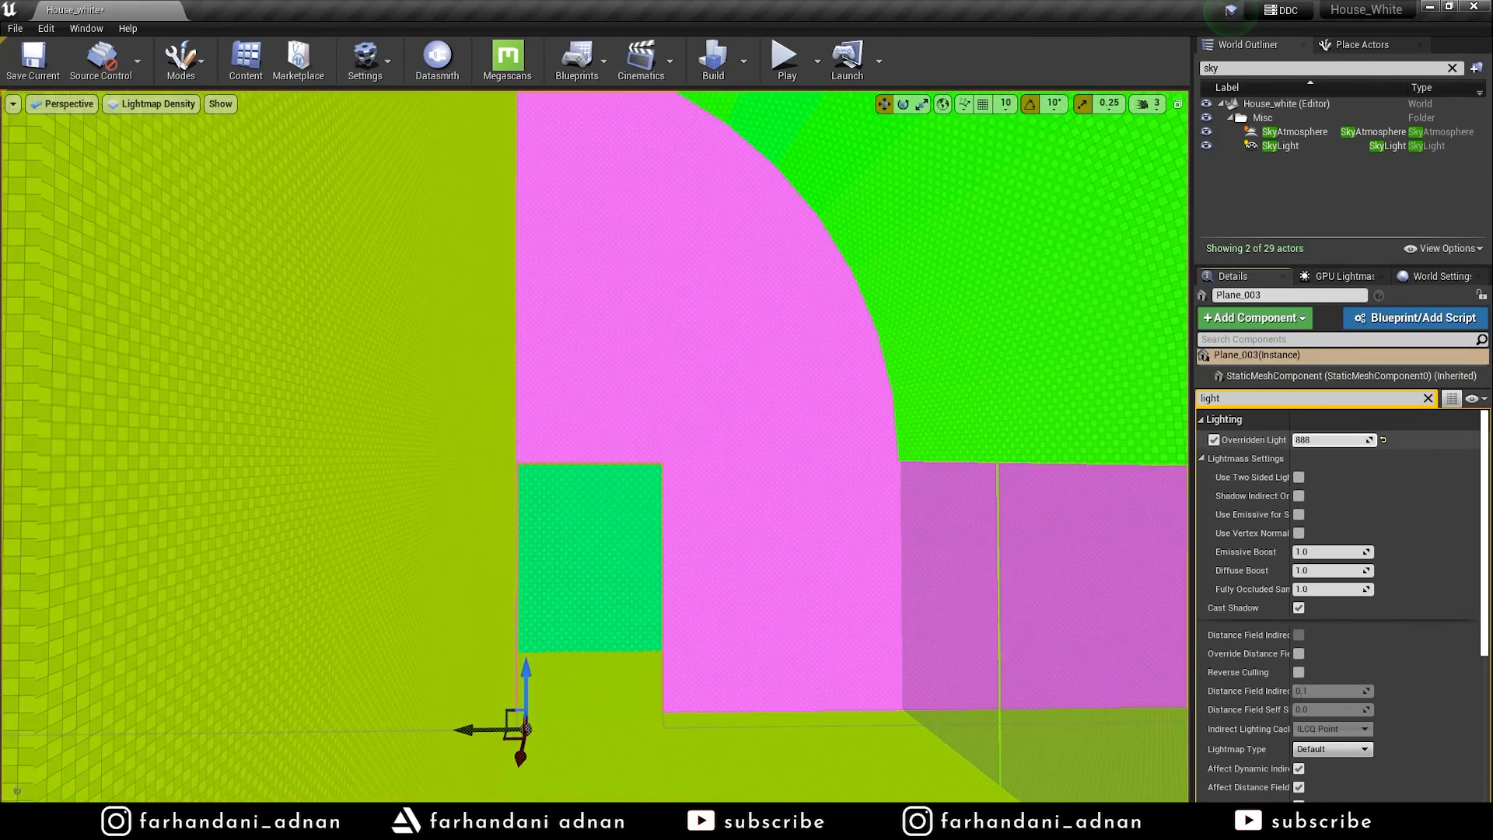
pyautogui.click(771, 528)
# Raise the curved ceiling's (Cylinder) overridden lightmap resolution to about 1124
pyautogui.press('s')
pyautogui.moveTo(740, 530); pyautogui.dragTo(739, 531, button='right')
pyautogui.click(868, 406)
pyautogui.moveTo(1320, 439); pyautogui.dragTo(1369, 439)
pyautogui.click(823, 475)
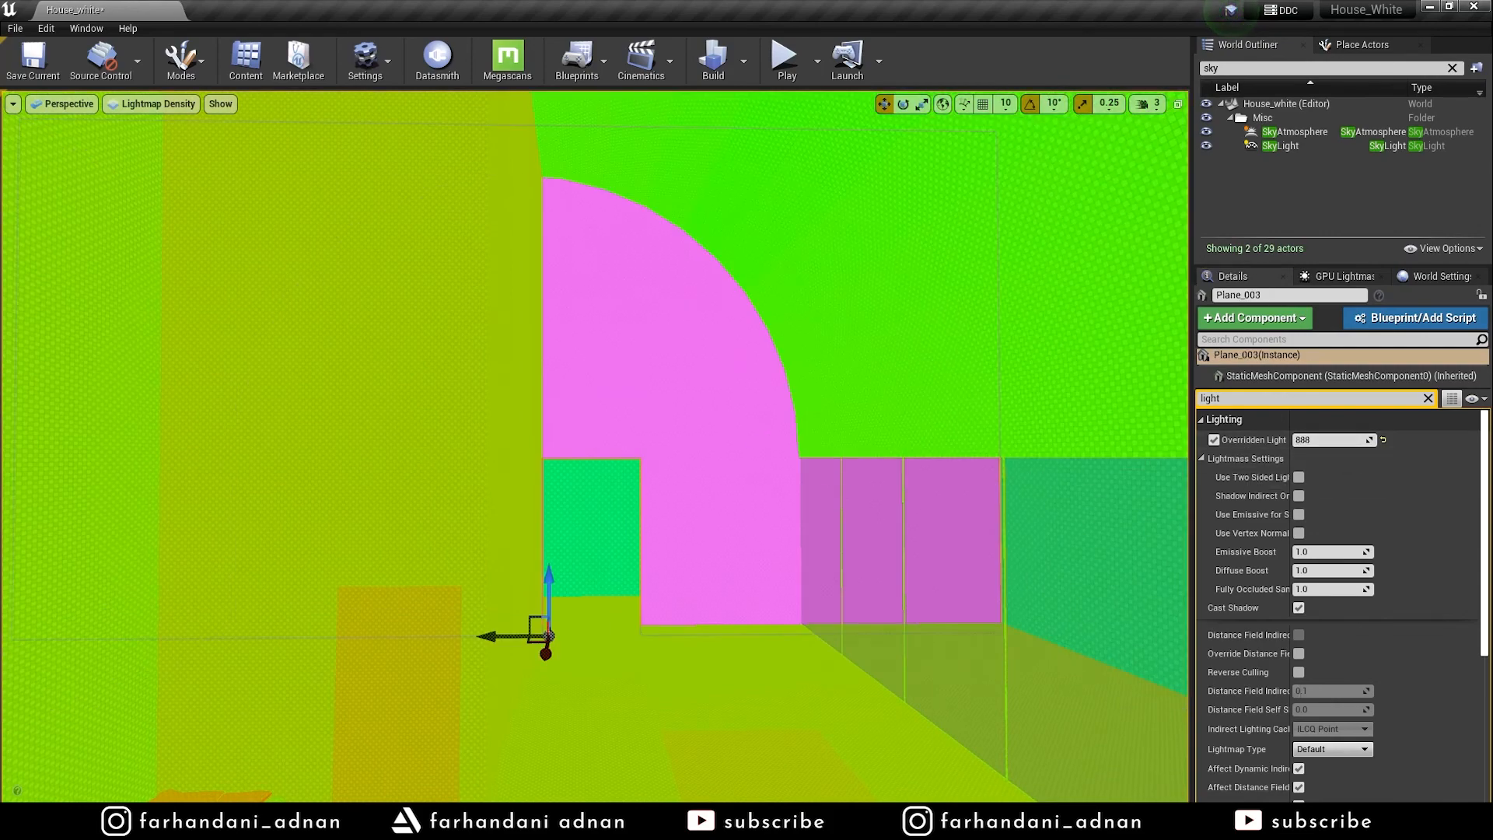
pyautogui.click(1007, 400)
pyautogui.click(823, 507)
pyautogui.press('s')
pyautogui.moveTo(824, 507); pyautogui.dragTo(723, 513, button='right')
pyautogui.press('w')
pyautogui.click(903, 502)
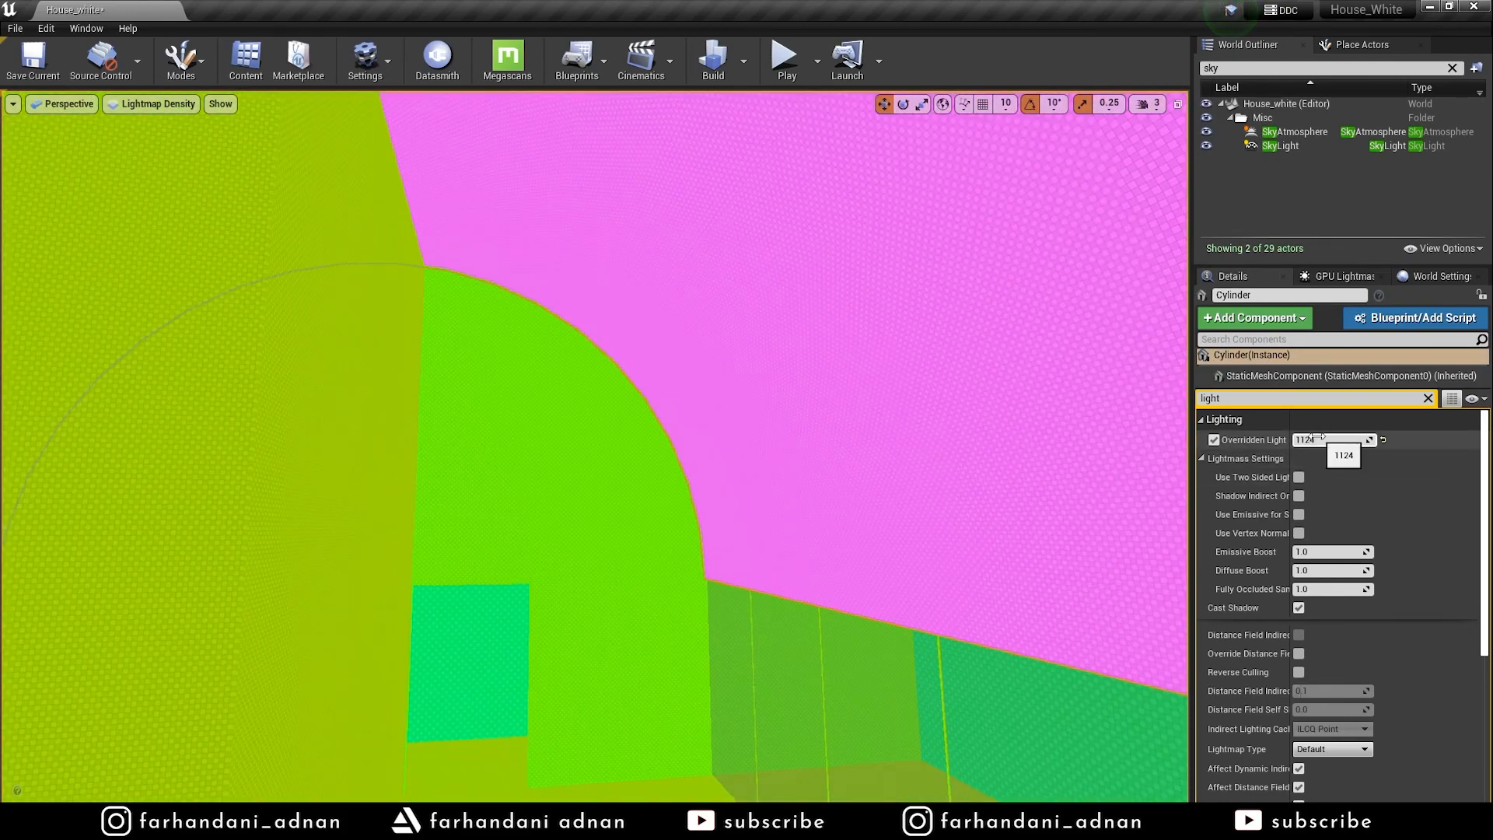
# Raise the arched end wall Plane_003's overridden lightmap resolution to 1000
pyautogui.click(694, 502)
pyautogui.moveTo(586, 549)
pyautogui.mouseDown(button='right')
pyautogui.moveTo(560, 591)
pyautogui.moveTo(587, 549)
pyautogui.mouseUp(button='right')
pyautogui.press('s')
pyautogui.press('w')
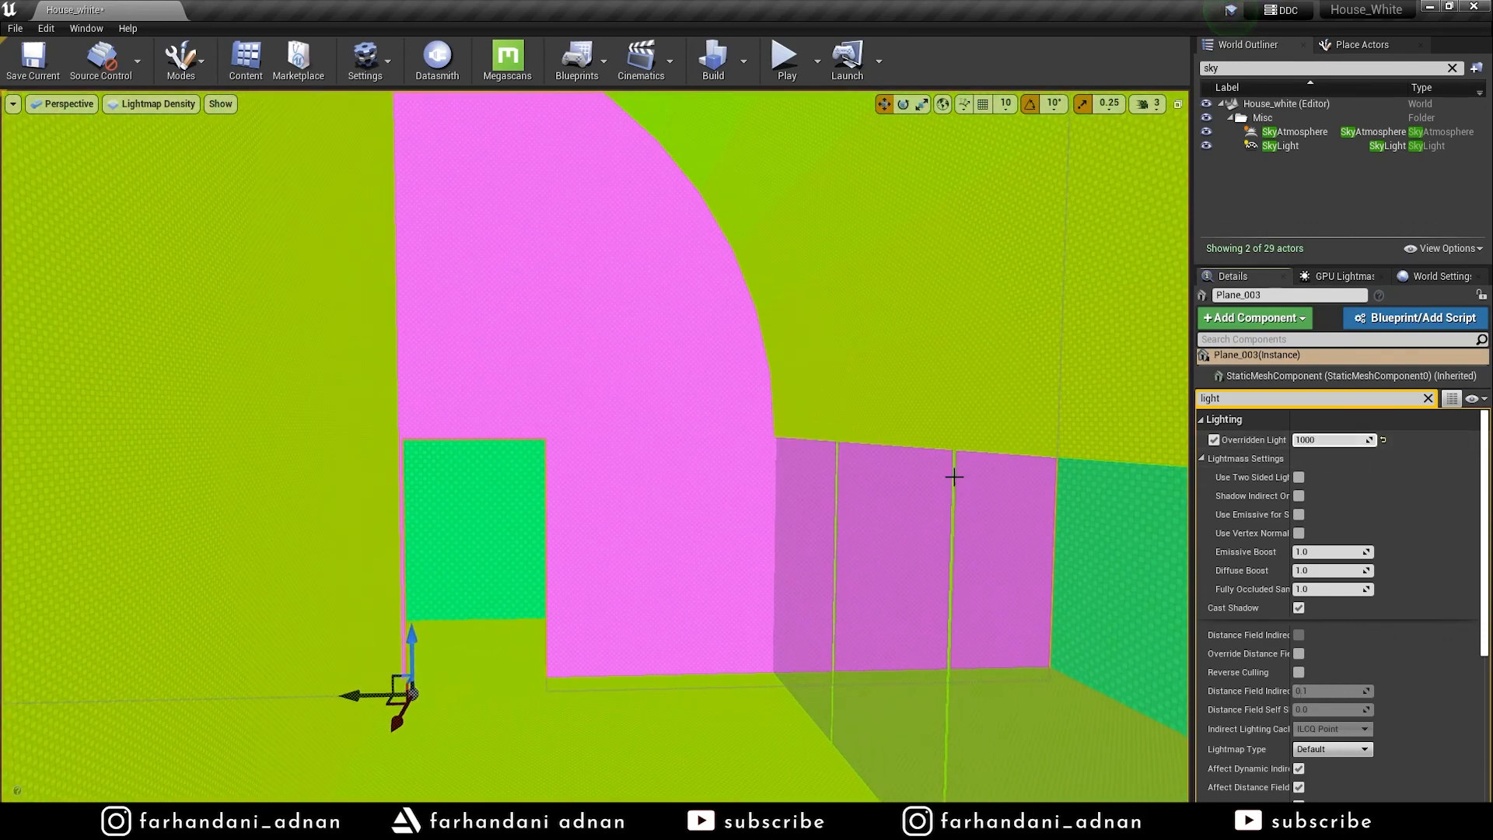
pyautogui.click(500, 523)
pyautogui.press('s')
pyautogui.moveTo(662, 504); pyautogui.dragTo(663, 504, button='right')
pyautogui.press('w')
pyautogui.click(663, 504)
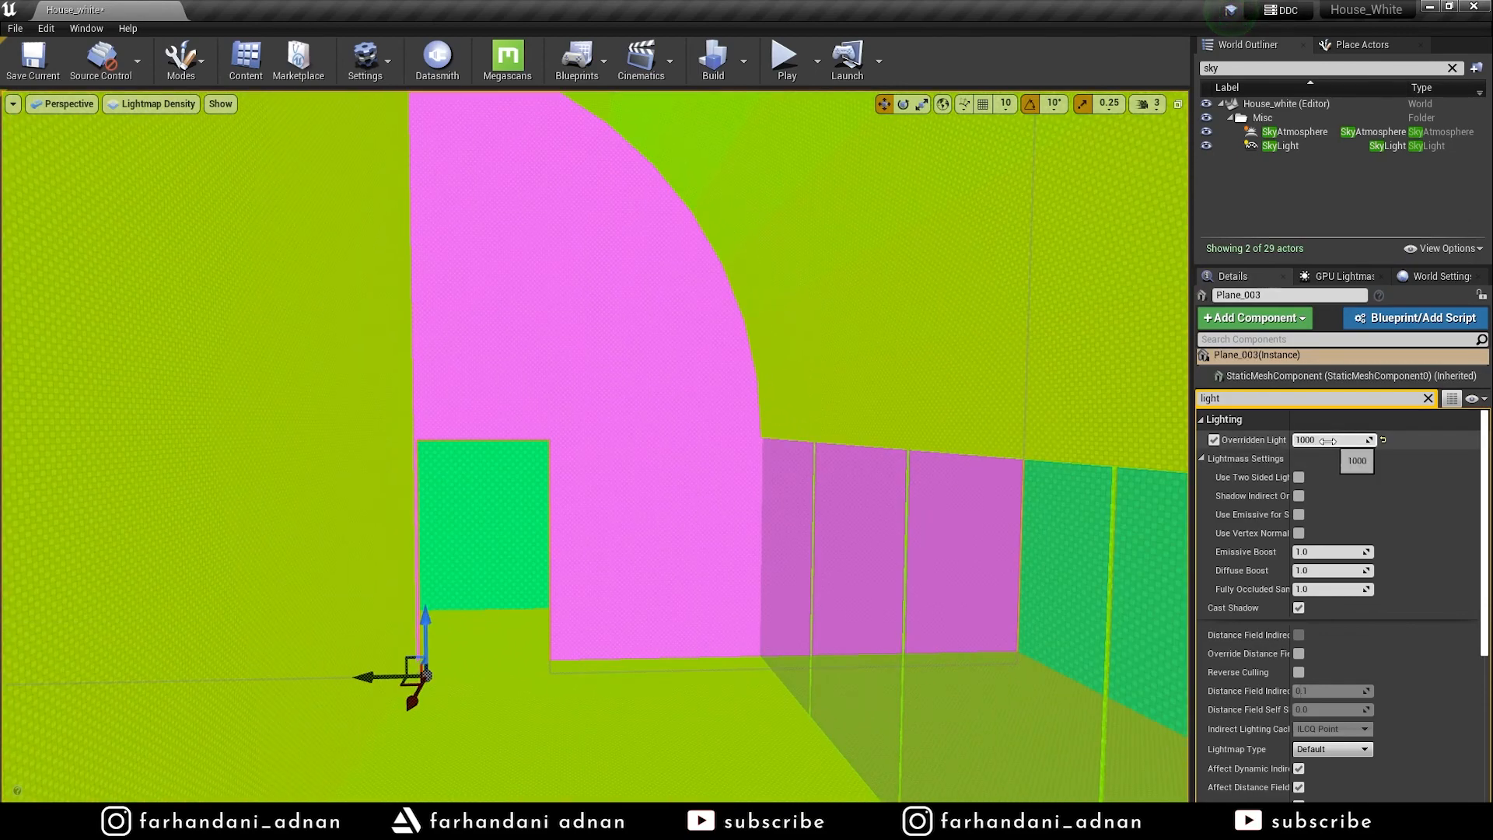
pyautogui.click(487, 523)
# Raise the column wall Plane_001's overridden lightmap resolution to about 668
pyautogui.moveTo(793, 425); pyautogui.dragTo(794, 425, button='right')
pyautogui.press('w')
pyautogui.click(794, 425)
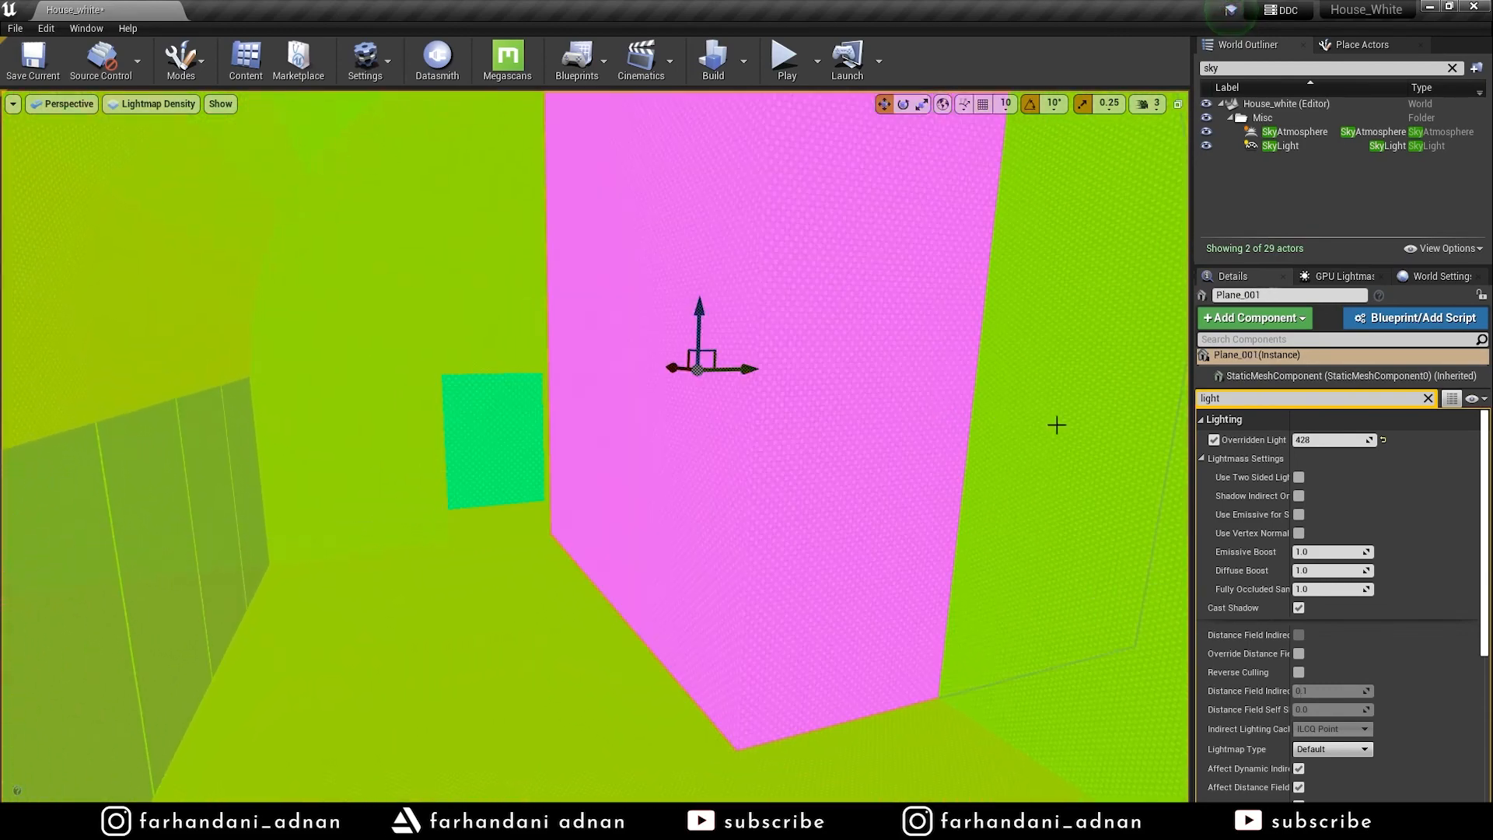
pyautogui.click(1033, 456)
pyautogui.moveTo(1034, 456); pyautogui.dragTo(1033, 457, button='right')
pyautogui.click(877, 473)
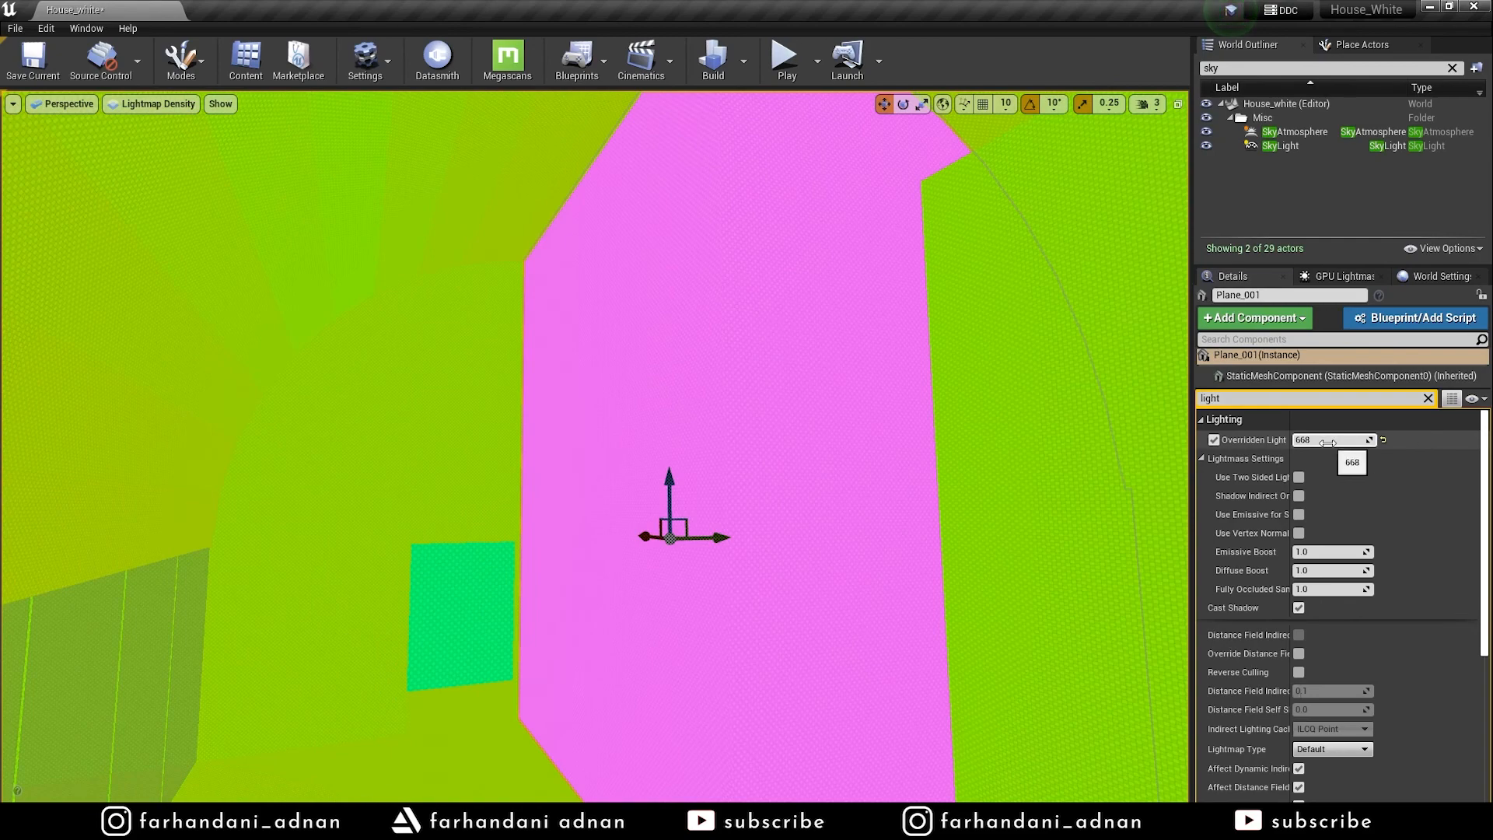
# Raise the overridden lightmap resolution of the wall behind the bed (Plane) to about 708, and increase the bed base's as well
pyautogui.click(1016, 428)
pyautogui.moveTo(1001, 409); pyautogui.dragTo(1001, 408, button='right')
pyautogui.press('w')
pyautogui.press('w')
pyautogui.press('w')
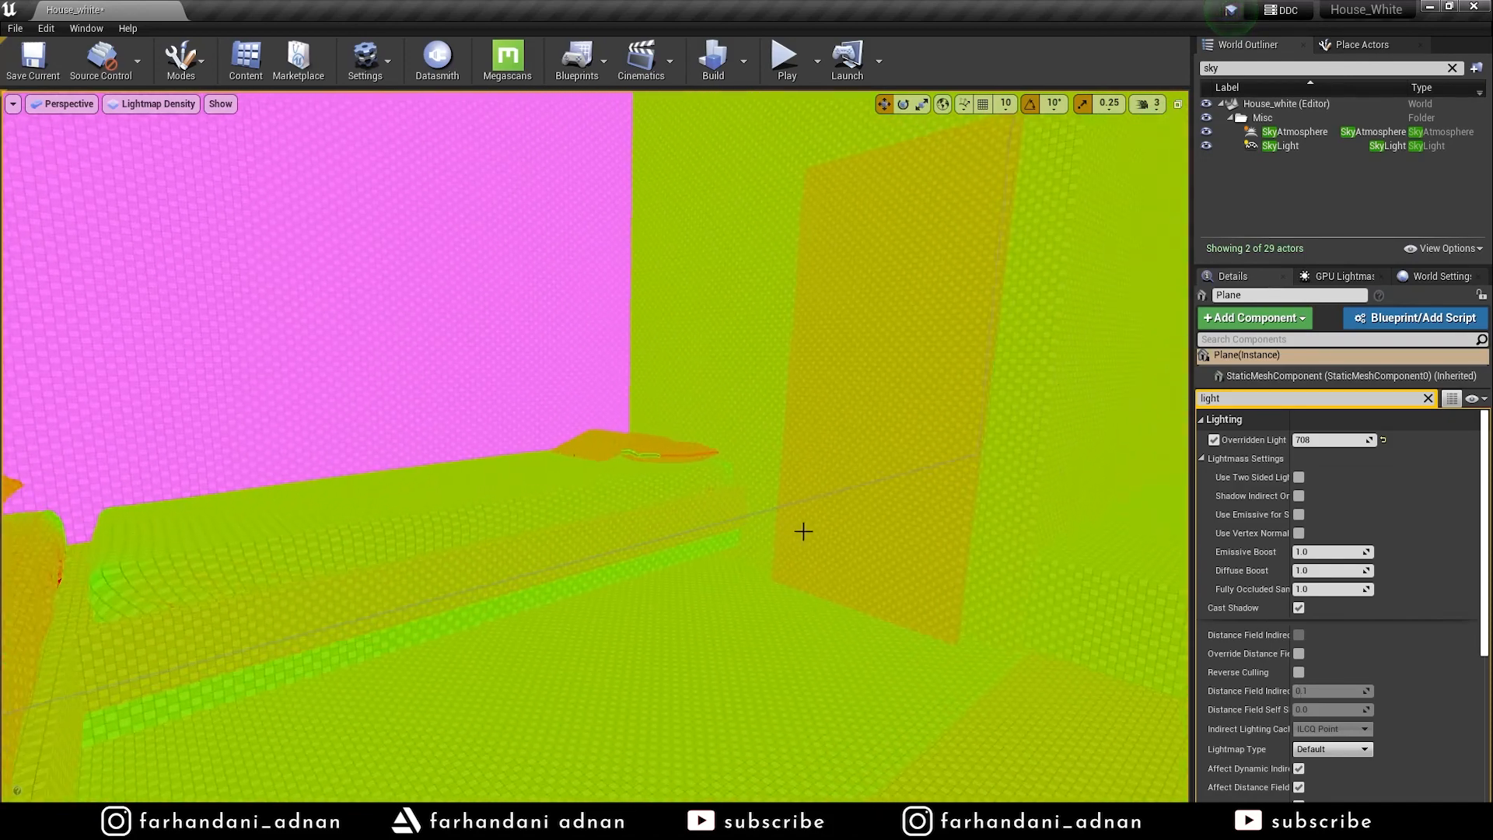
pyautogui.click(681, 554)
pyautogui.moveTo(1322, 440); pyautogui.dragTo(1327, 440)
# Raise External_Wall's overridden lightmap resolution in increments to about 1760
pyautogui.click(1031, 435)
pyautogui.press('s')
pyautogui.moveTo(936, 437); pyautogui.dragTo(936, 437, button='right')
pyautogui.moveTo(723, 403); pyautogui.dragTo(723, 403, button='right')
pyautogui.click(723, 402)
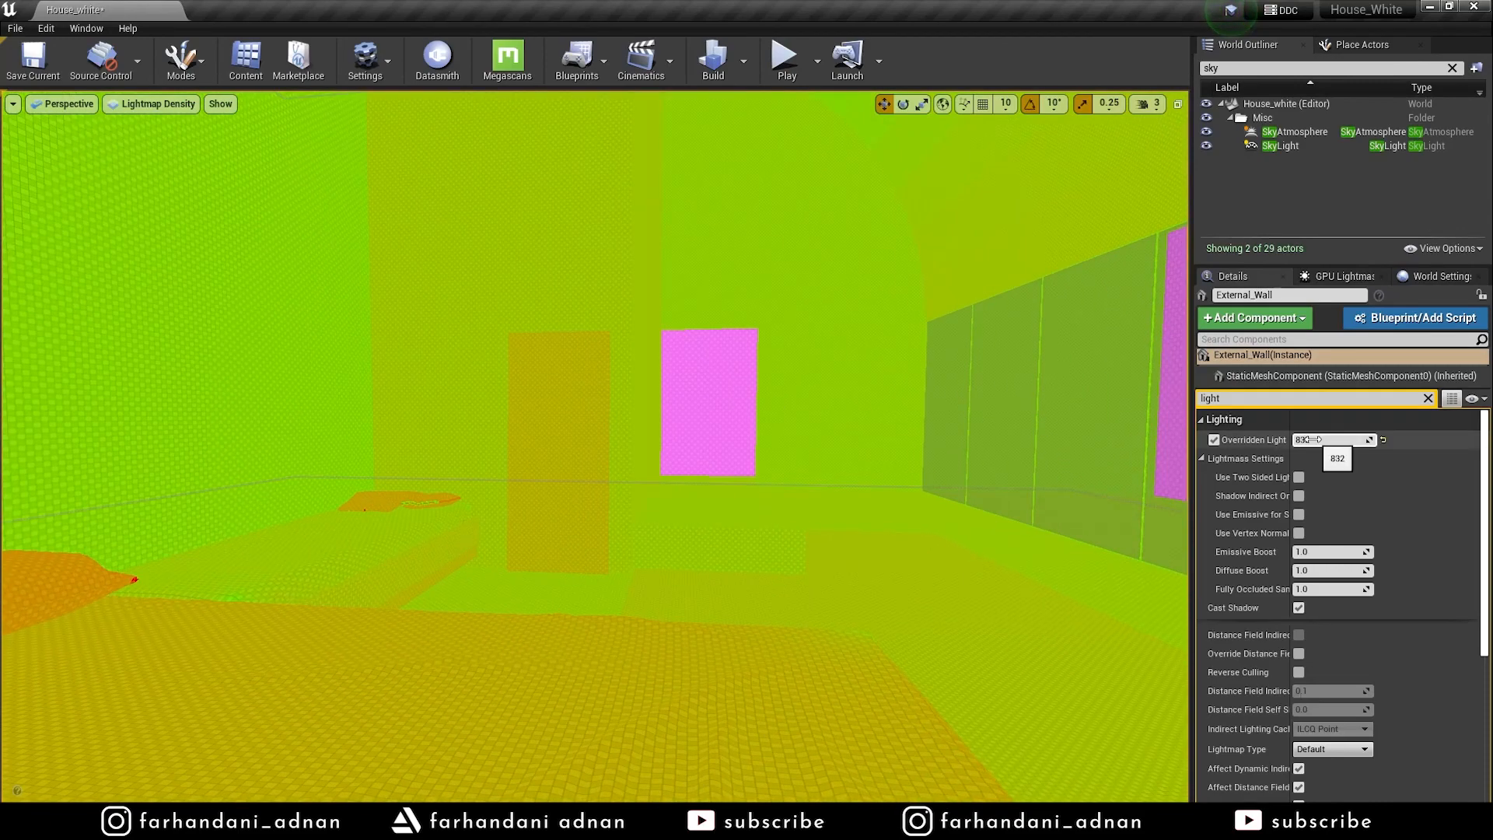
pyautogui.click(944, 484)
pyautogui.press('s')
pyautogui.moveTo(942, 484); pyautogui.dragTo(942, 484, button='right')
pyautogui.press('w')
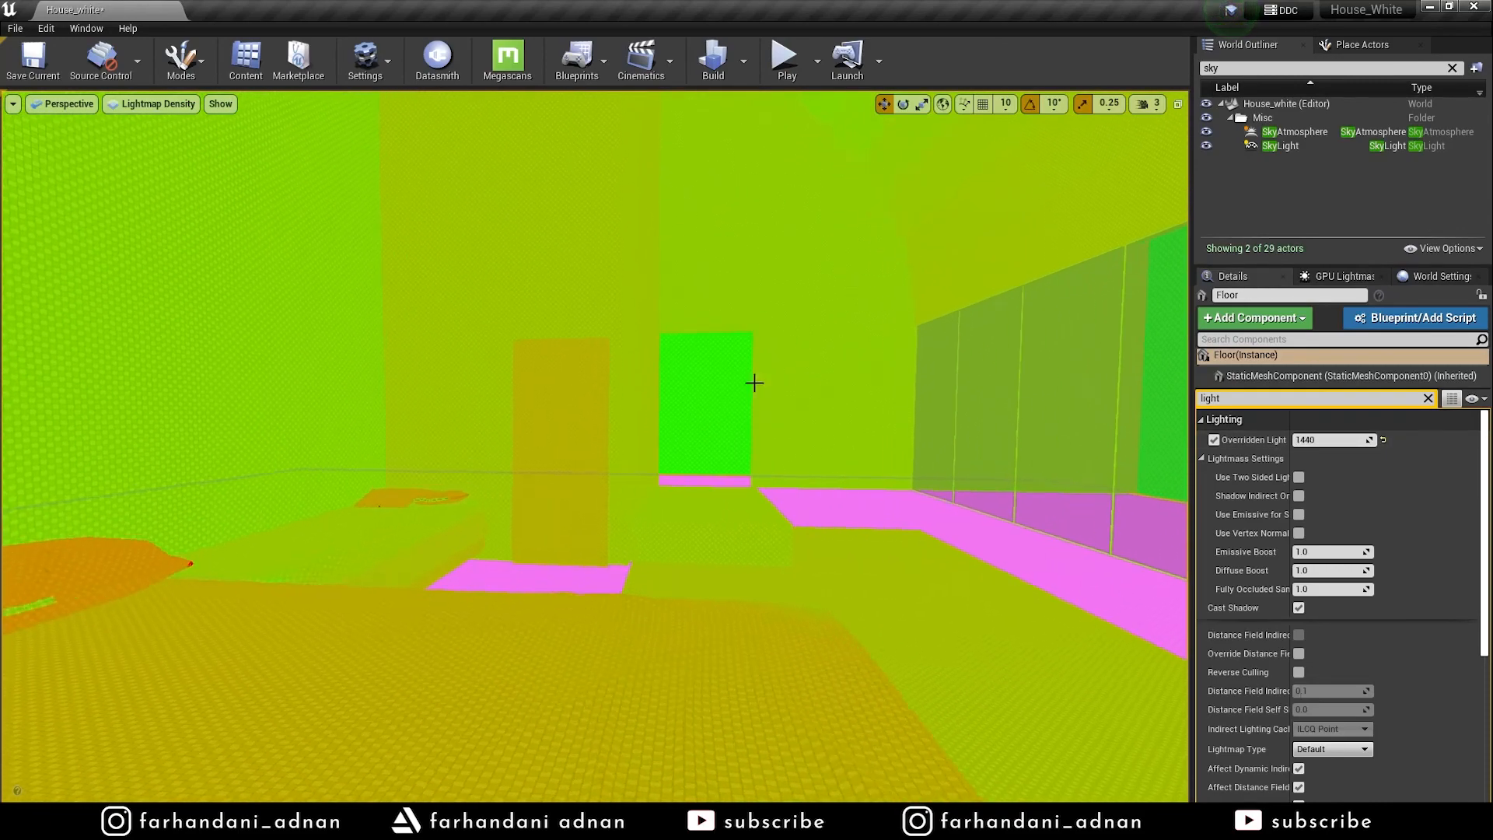
pyautogui.click(742, 382)
pyautogui.click(913, 360)
pyautogui.moveTo(910, 343); pyautogui.dragTo(910, 344, button='right')
pyautogui.press('s')
pyautogui.press('w')
pyautogui.click(706, 400)
pyautogui.click(897, 487)
# Raise the curved ceiling's (Cylinder) overridden lightmap resolution to about 1712
pyautogui.moveTo(896, 487); pyautogui.dragTo(897, 487, button='right')
pyautogui.press('s')
pyautogui.moveTo(840, 317); pyautogui.dragTo(840, 316, button='right')
pyautogui.click(838, 314)
pyautogui.moveTo(1314, 439); pyautogui.dragTo(1331, 440)
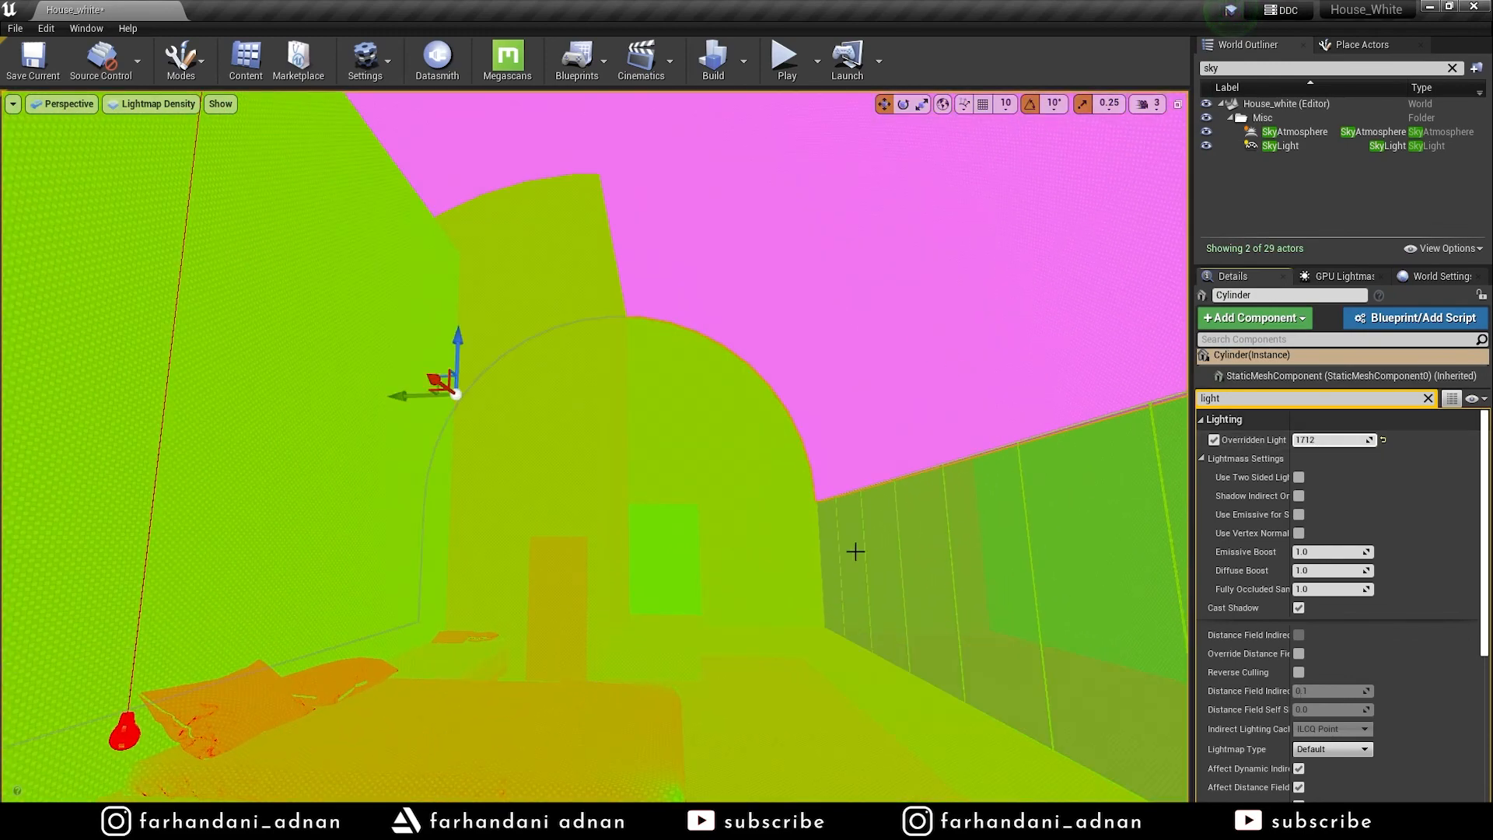
# Raise the arched end wall Plane_003's overridden lightmap resolution to about 1148
pyautogui.click(951, 515)
pyautogui.press('s')
pyautogui.moveTo(948, 595); pyautogui.dragTo(948, 595, button='right')
pyautogui.press('w')
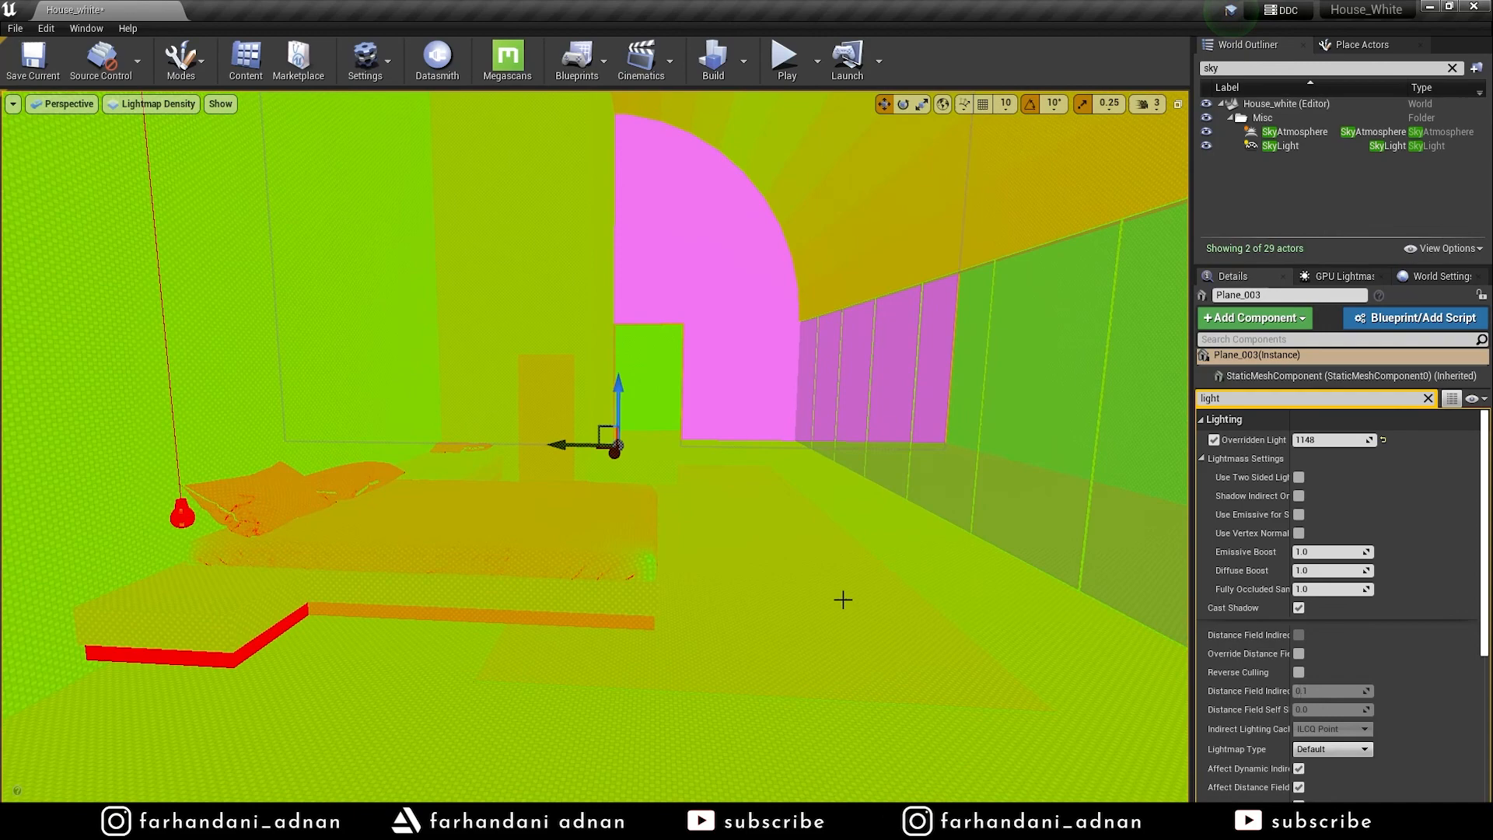
# Check the Bed_cover's lightmap resolution and raise the bed platform Plane_005's override to about 324
pyautogui.click(956, 580)
pyautogui.click(761, 545)
pyautogui.click(593, 561)
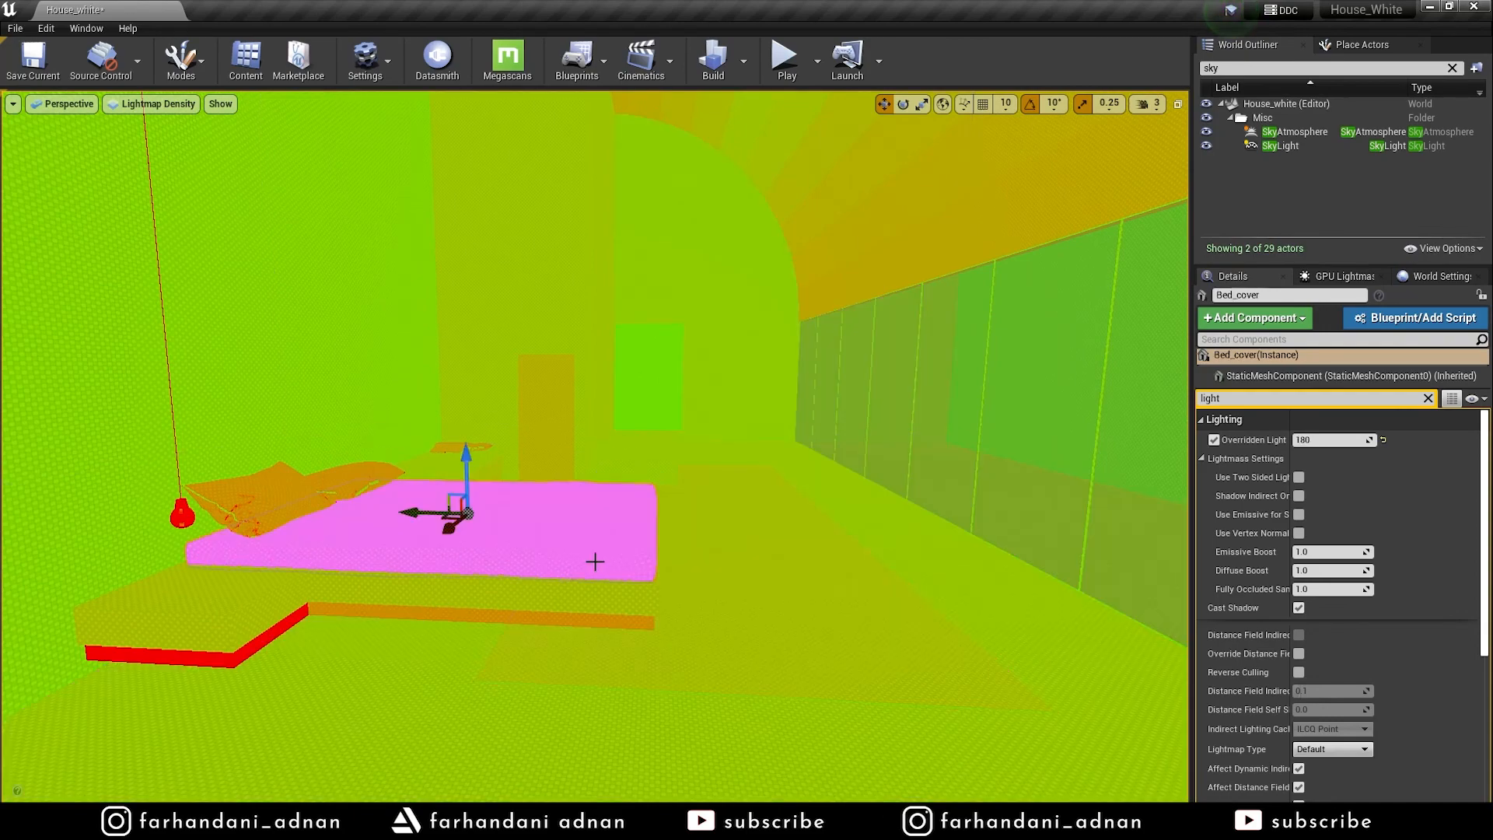
pyautogui.click(603, 597)
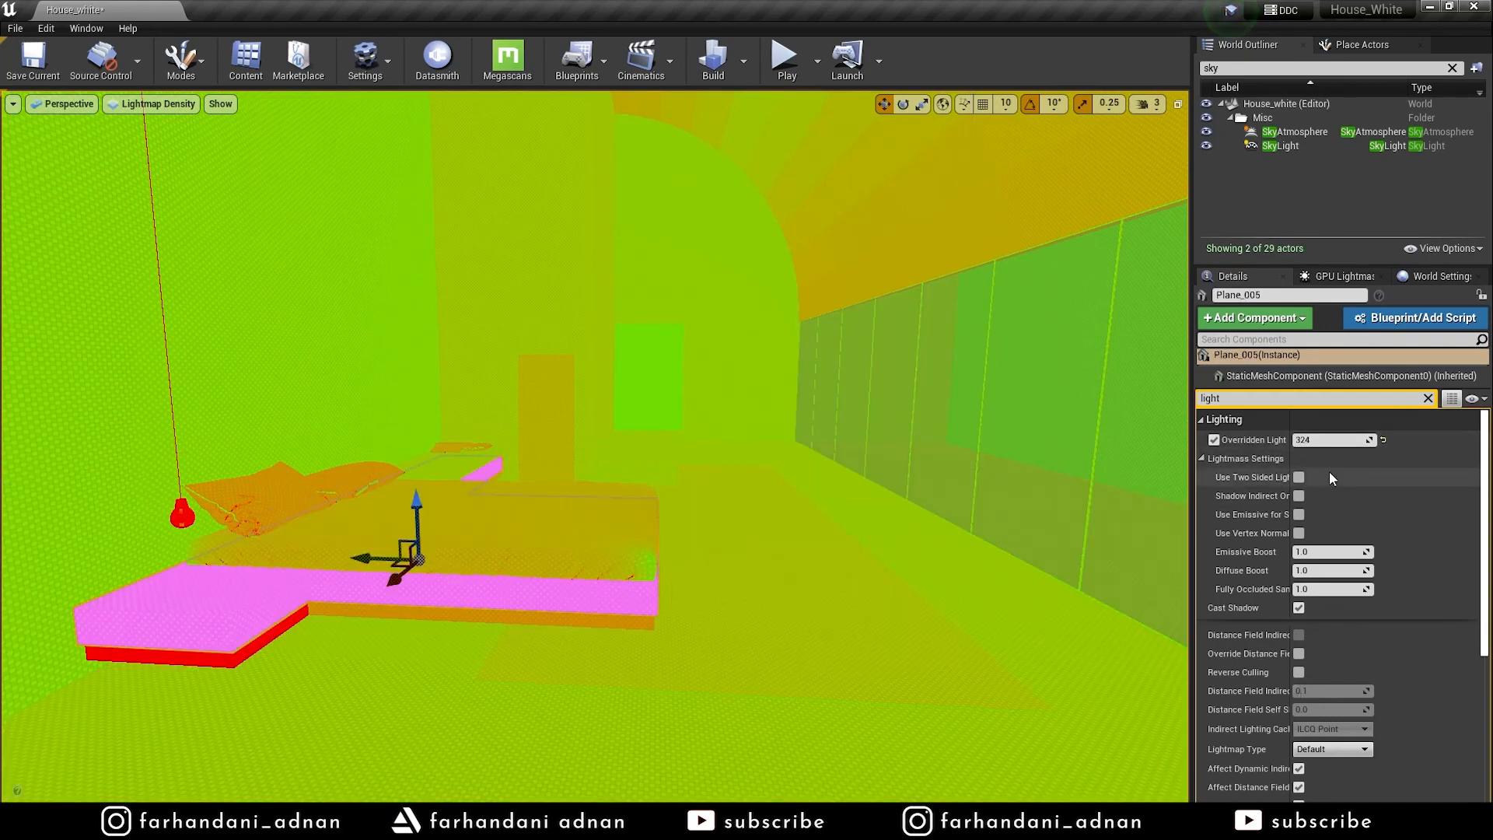
# Set the overridden lightmap resolution of the Carpet to about 340 and of Bed_cover_small to about 96
pyautogui.click(807, 615)
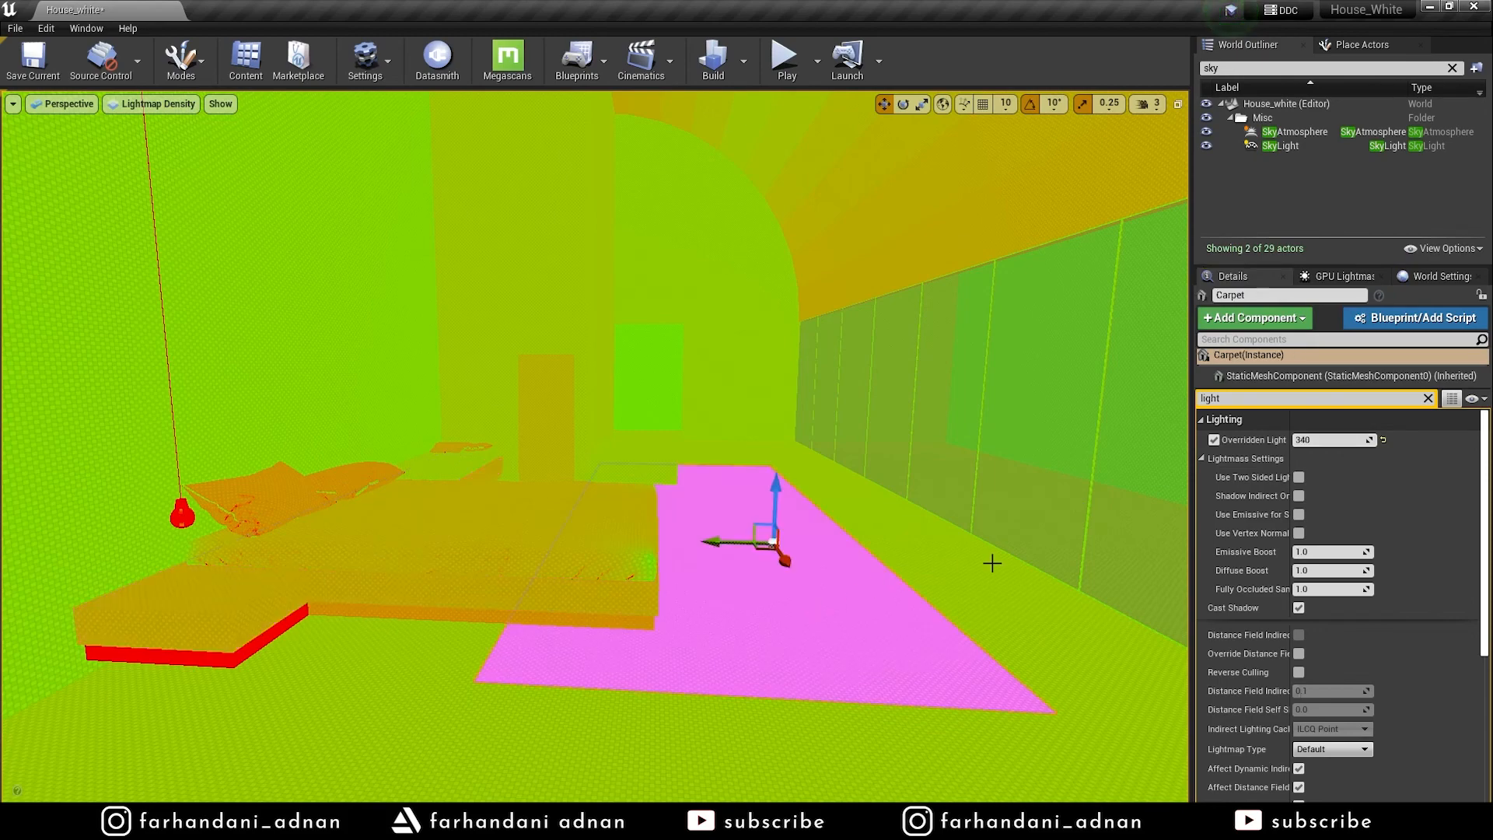
pyautogui.click(939, 585)
pyautogui.click(464, 473)
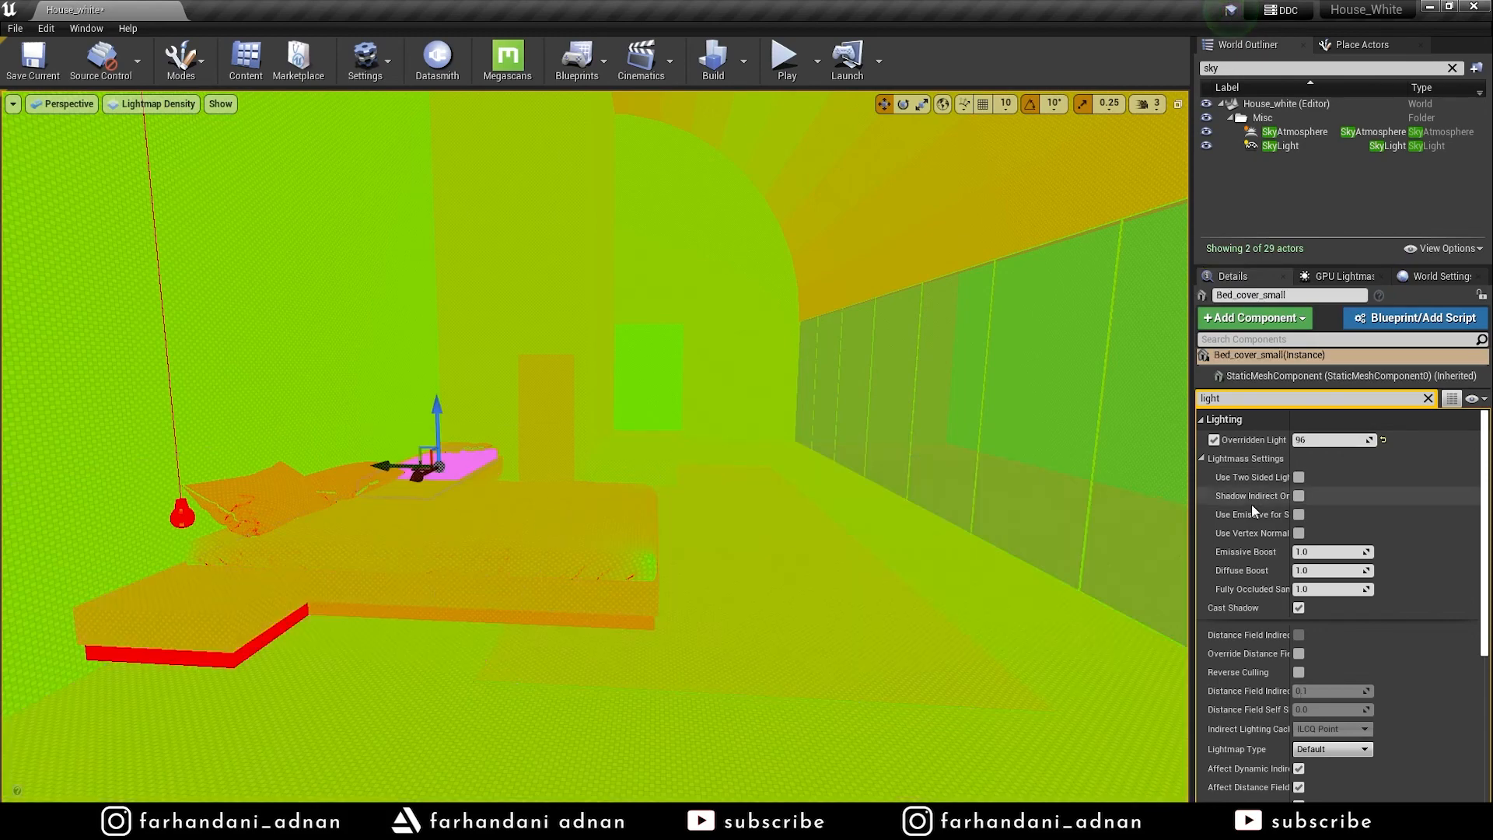
# Raise the overridden lightmap resolution of the window frame Kaca to about 1392
pyautogui.click(843, 517)
pyautogui.moveTo(844, 516); pyautogui.dragTo(860, 474, button='right')
pyautogui.press('w')
pyautogui.press('s')
pyautogui.moveTo(700, 483); pyautogui.dragTo(768, 493, button='right')
pyautogui.press('w')
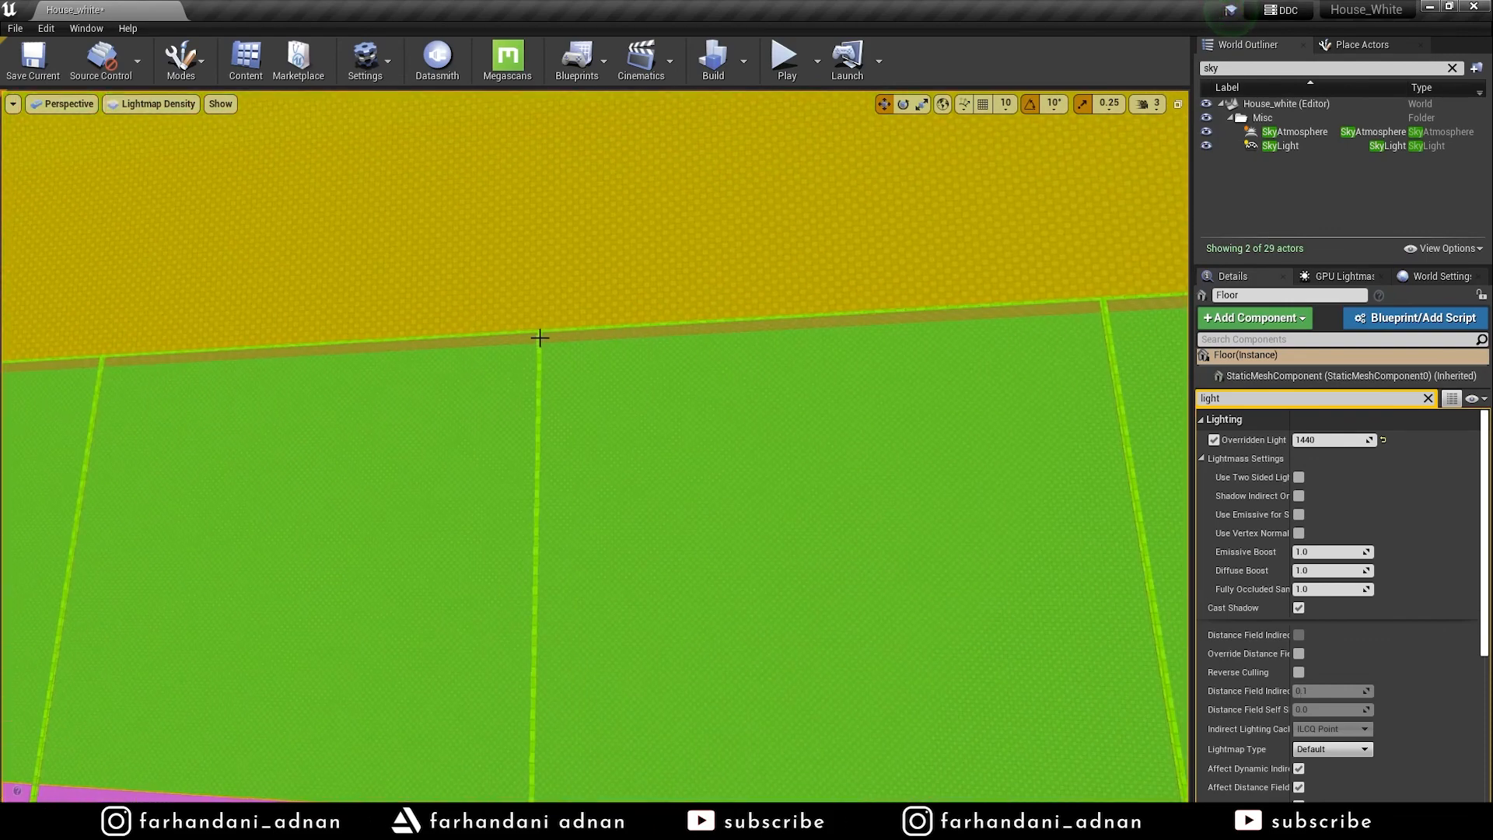
pyautogui.click(623, 371)
pyautogui.moveTo(624, 371)
pyautogui.mouseDown(button='right')
pyautogui.moveTo(545, 383)
pyautogui.moveTo(598, 382)
pyautogui.mouseUp(button='right')
pyautogui.press('w')
pyautogui.press('s')
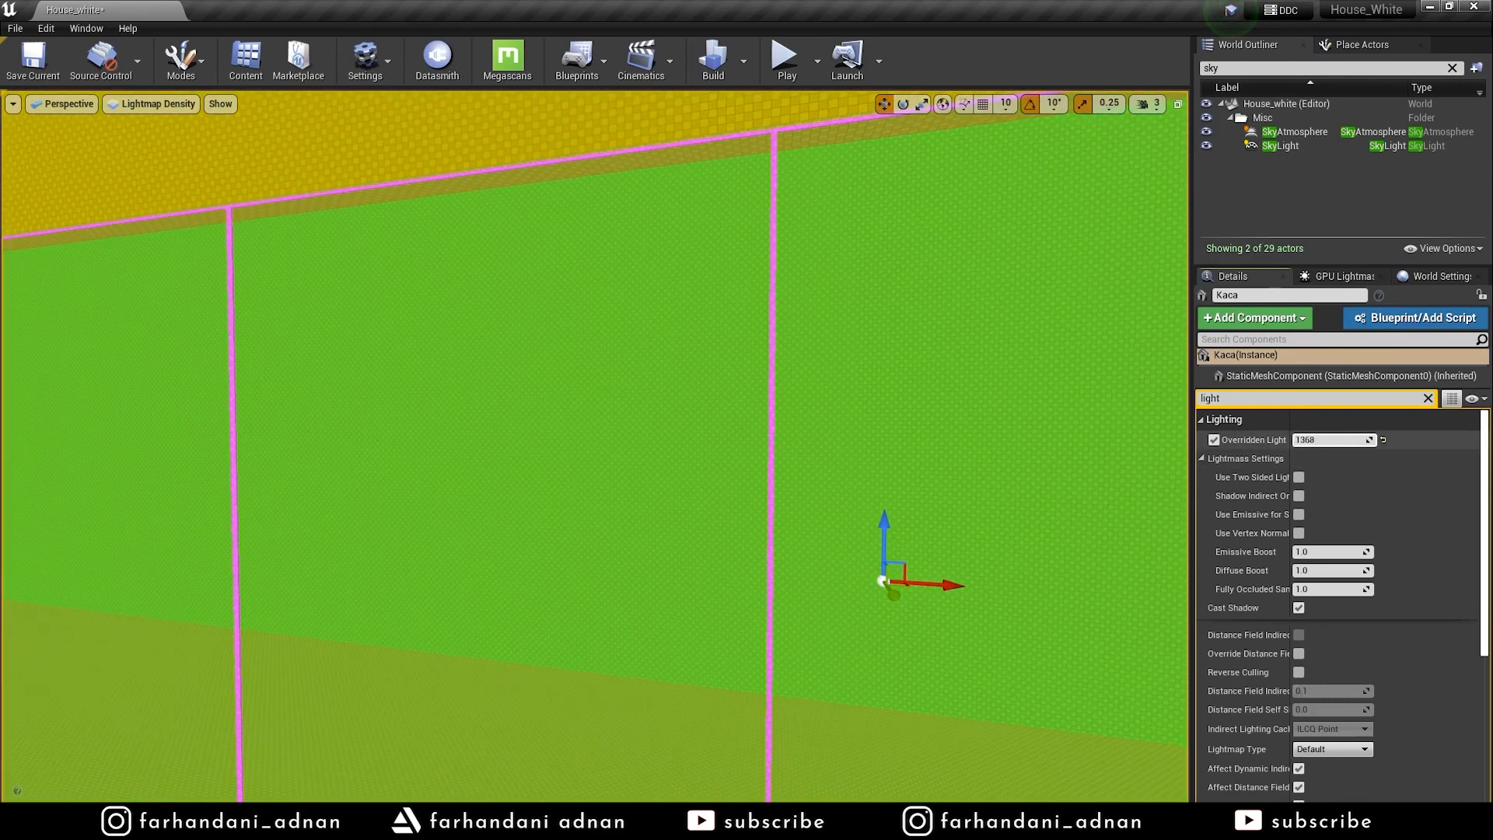
pyautogui.moveTo(626, 490); pyautogui.dragTo(613, 493, button='right')
pyautogui.press('s')
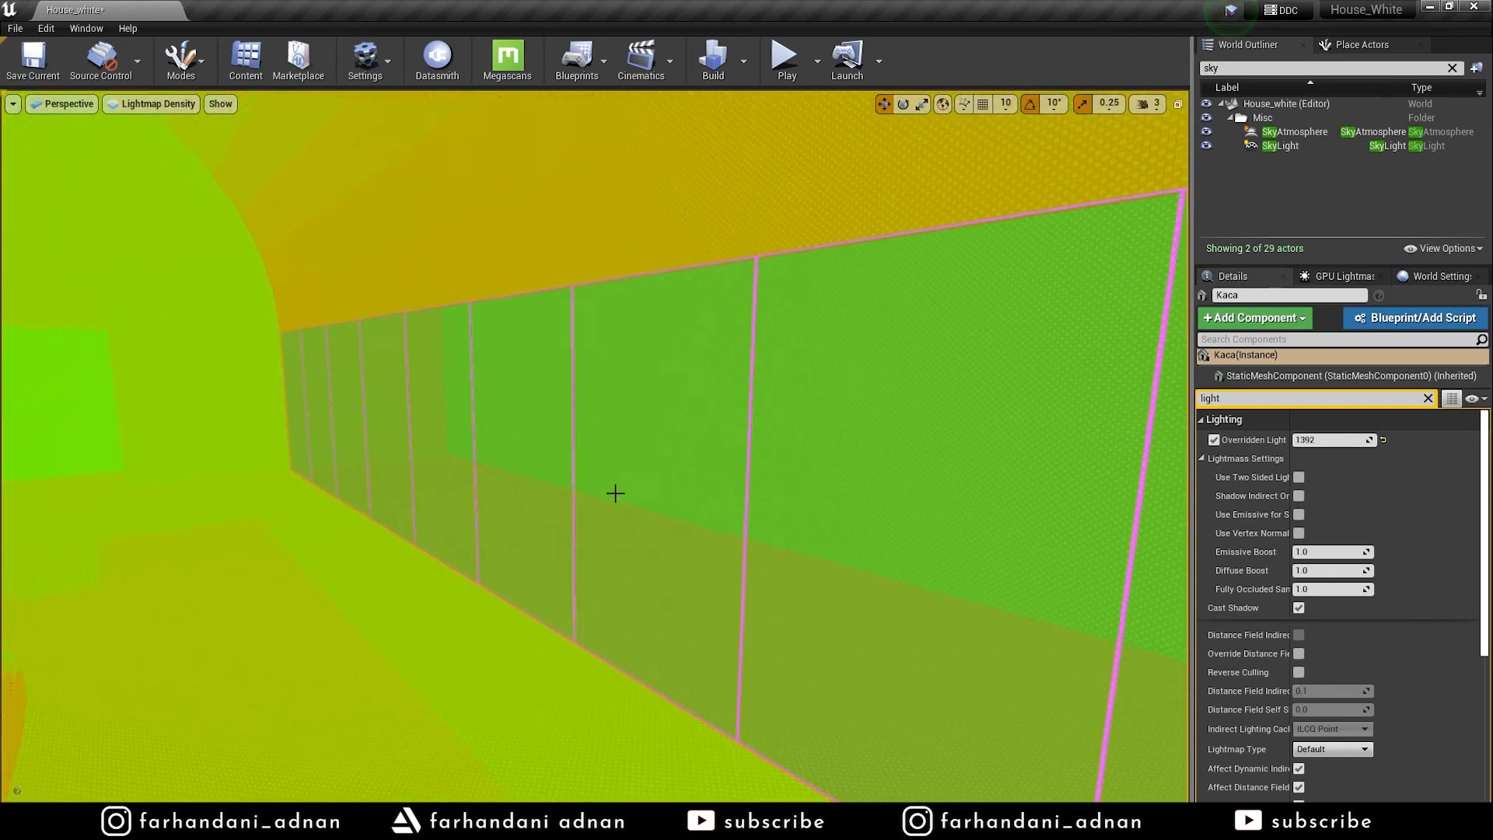
# Lower the window frame Kaca's overridden lightmap resolution to about 1136
pyautogui.click(432, 624)
pyautogui.press('w')
pyautogui.moveTo(807, 445); pyautogui.dragTo(882, 439, button='right')
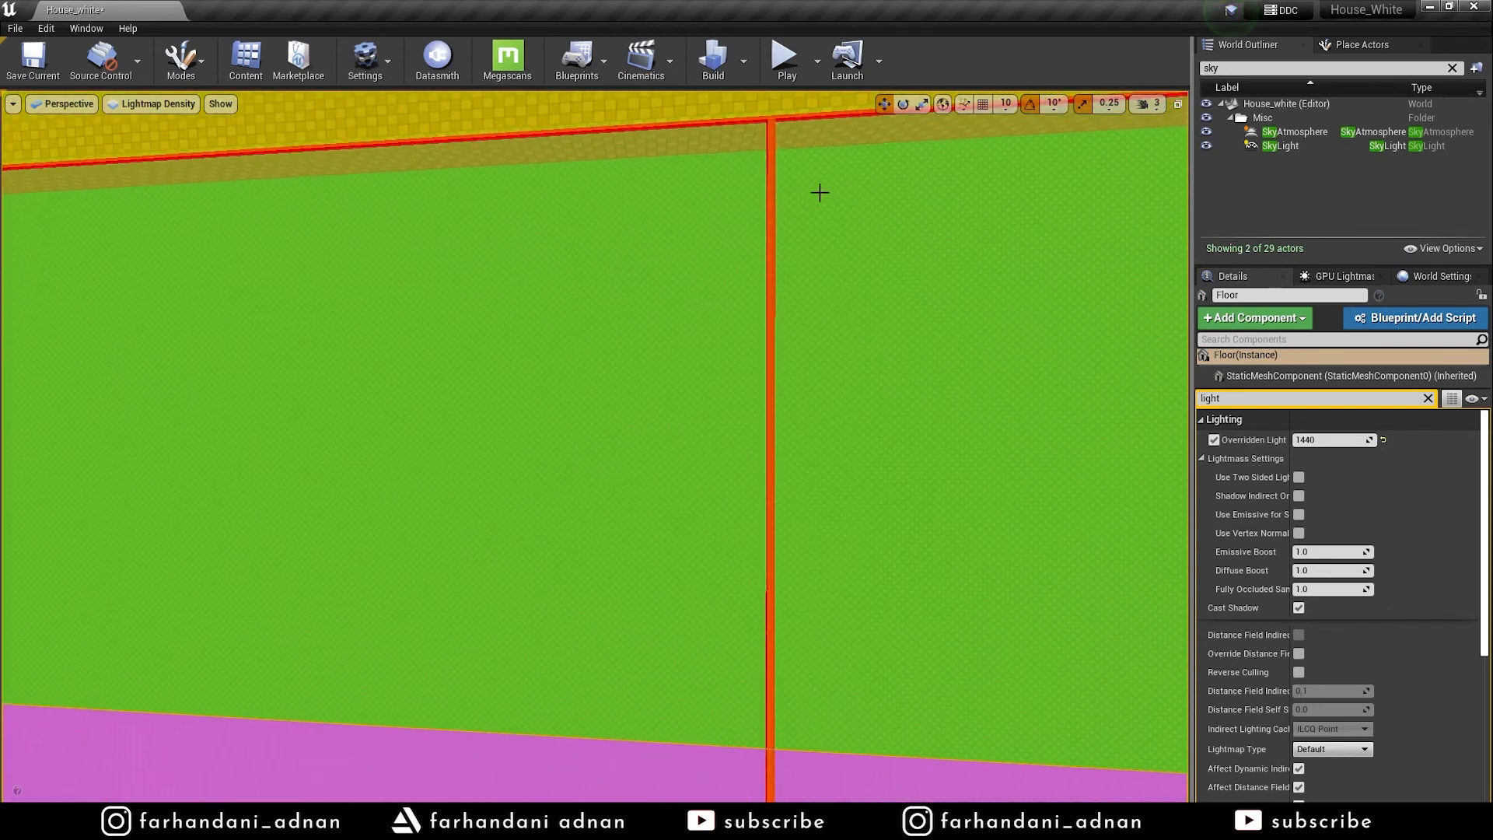
pyautogui.click(774, 150)
pyautogui.moveTo(1333, 439)
pyautogui.mouseDown()
pyautogui.moveTo(1314, 439)
pyautogui.moveTo(1337, 439)
pyautogui.mouseUp()
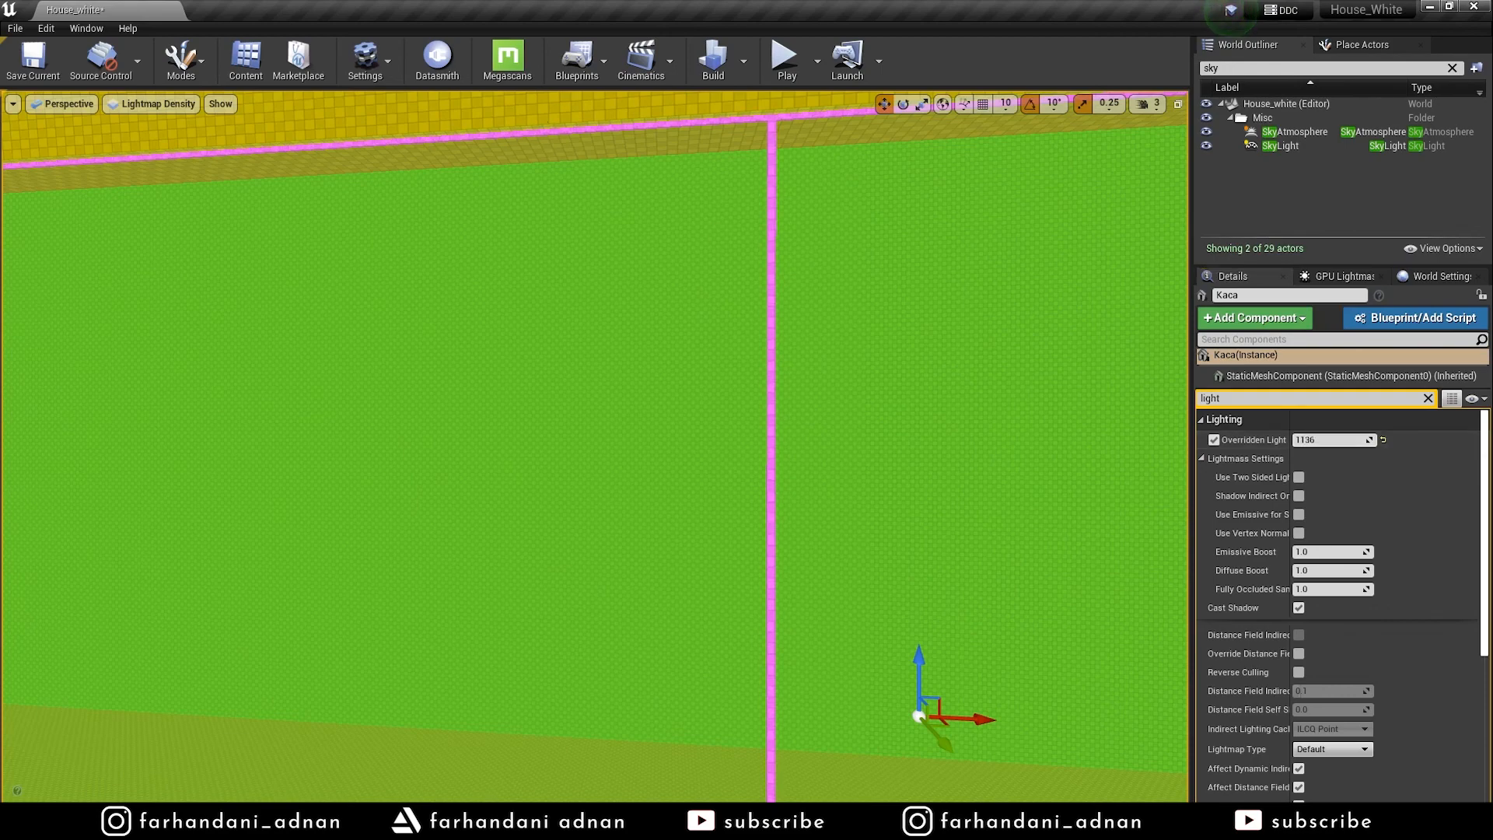
pyautogui.click(725, 347)
pyautogui.moveTo(726, 347); pyautogui.dragTo(762, 373, button='right')
pyautogui.click(762, 373)
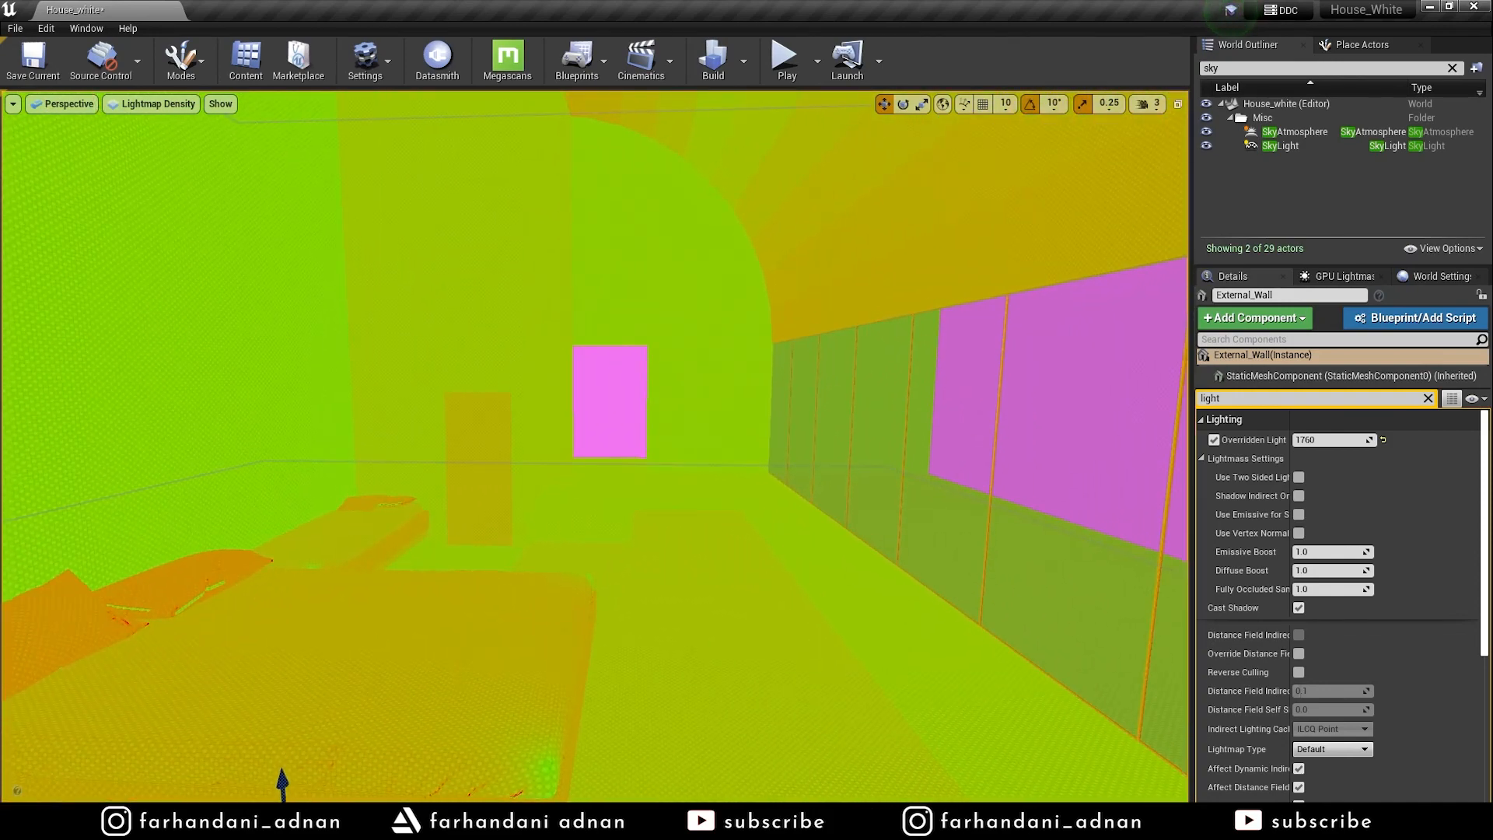
# Switch the viewport from Lightmap Density to Lit shading and run a lighting build of the level
pyautogui.moveTo(762, 373); pyautogui.dragTo(745, 362, button='right')
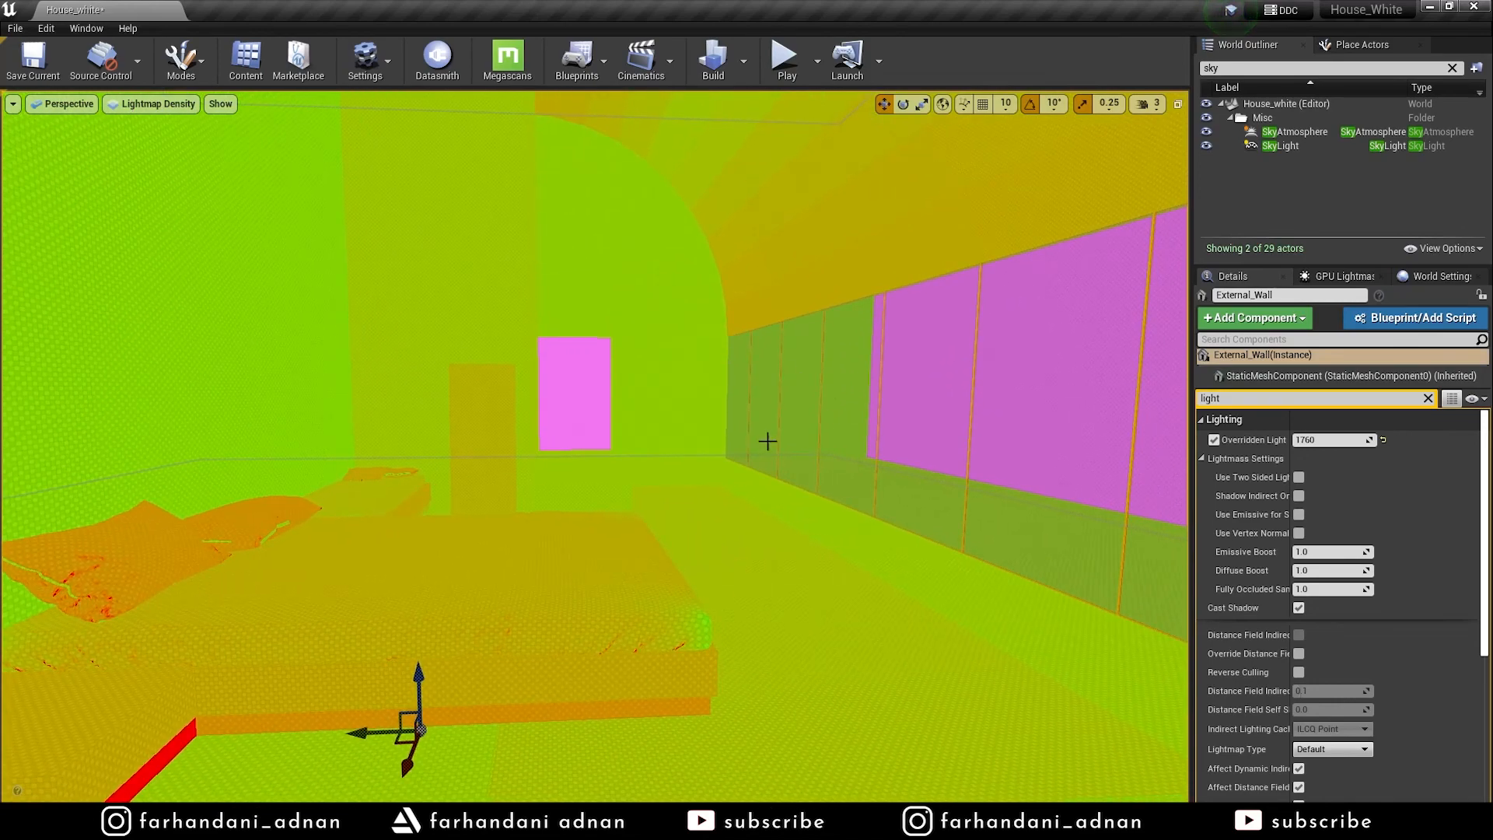
pyautogui.moveTo(767, 441); pyautogui.dragTo(767, 441, button='right')
pyautogui.moveTo(571, 458); pyautogui.dragTo(571, 458, button='right')
pyautogui.click(342, 389)
pyautogui.click(766, 425)
pyautogui.moveTo(789, 405); pyautogui.dragTo(766, 405, button='right')
pyautogui.click(166, 110)
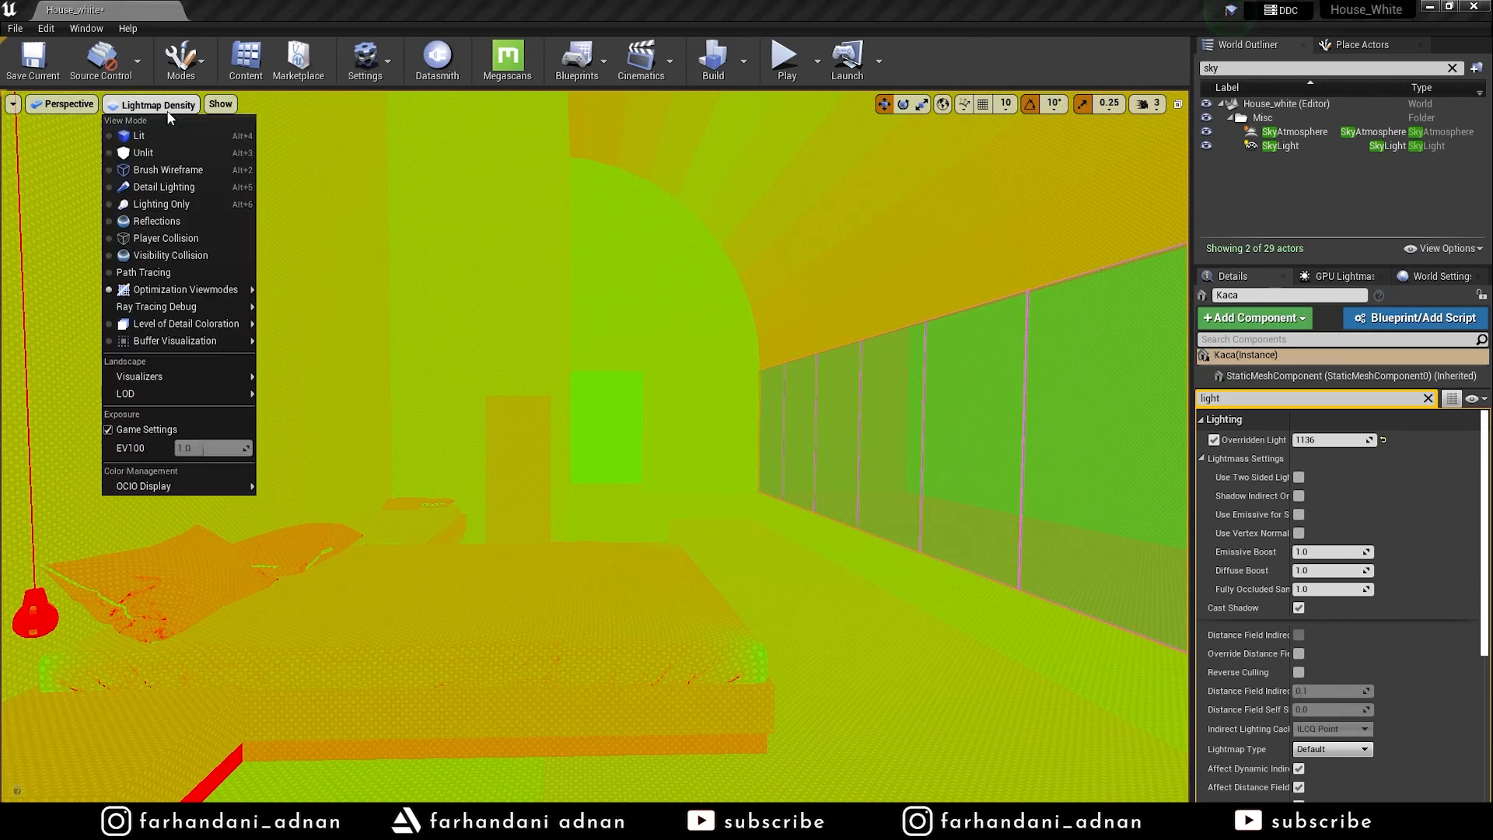
pyautogui.click(159, 137)
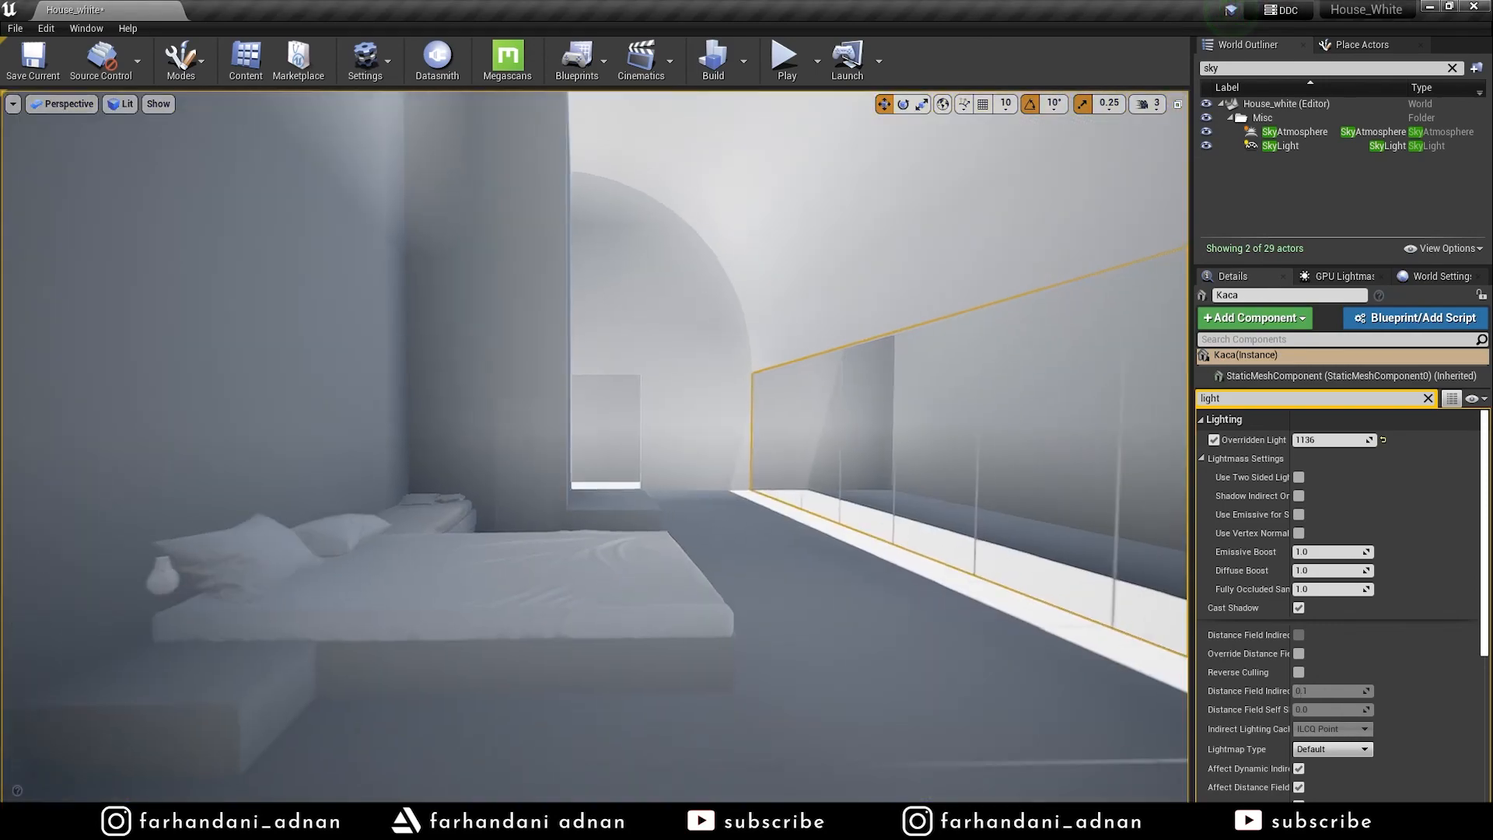
pyautogui.click(744, 60)
pyautogui.click(788, 125)
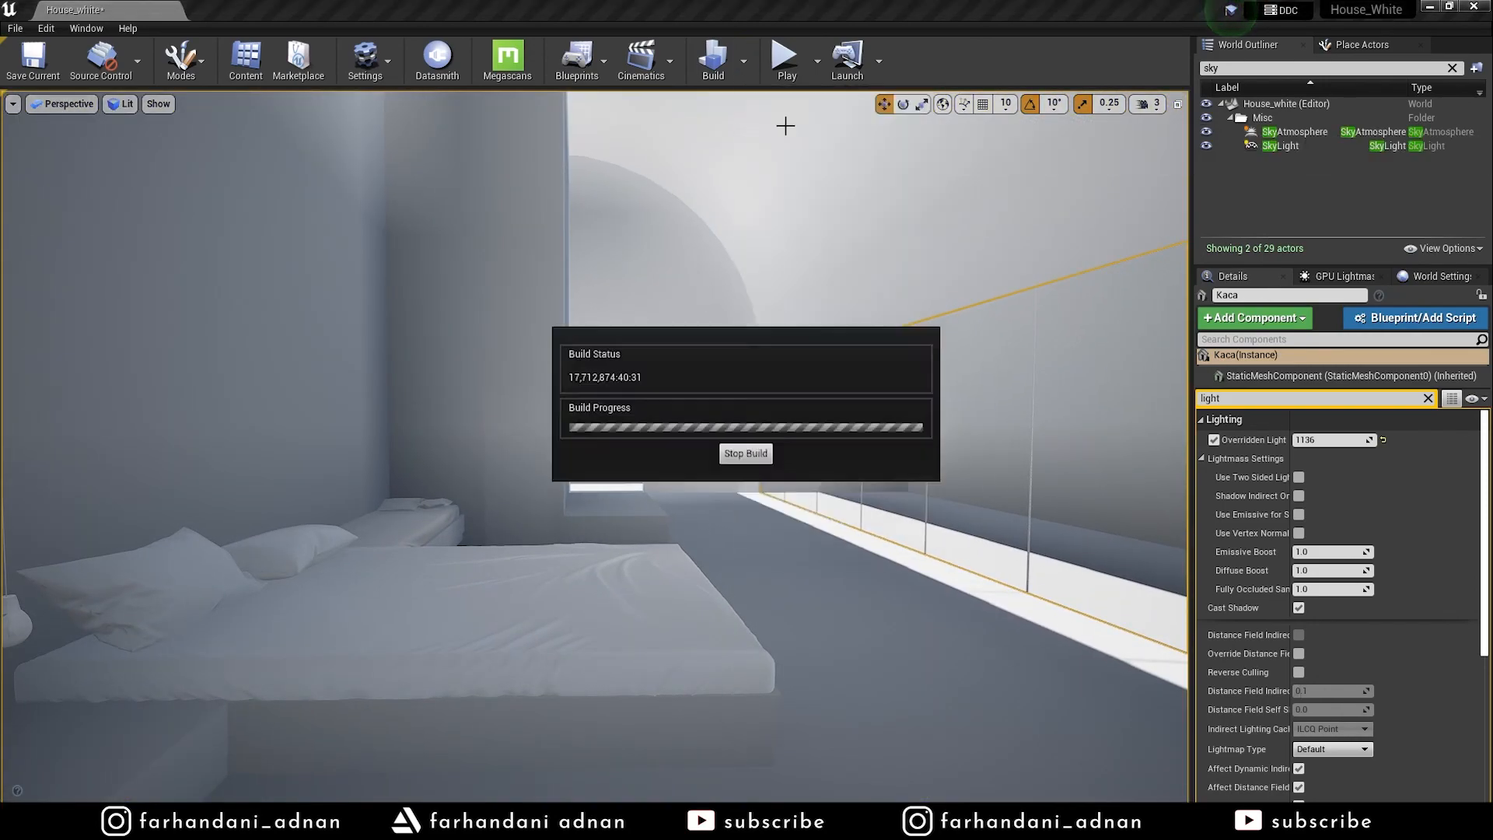
pyautogui.moveTo(809, 264); pyautogui.dragTo(803, 267, button='right')
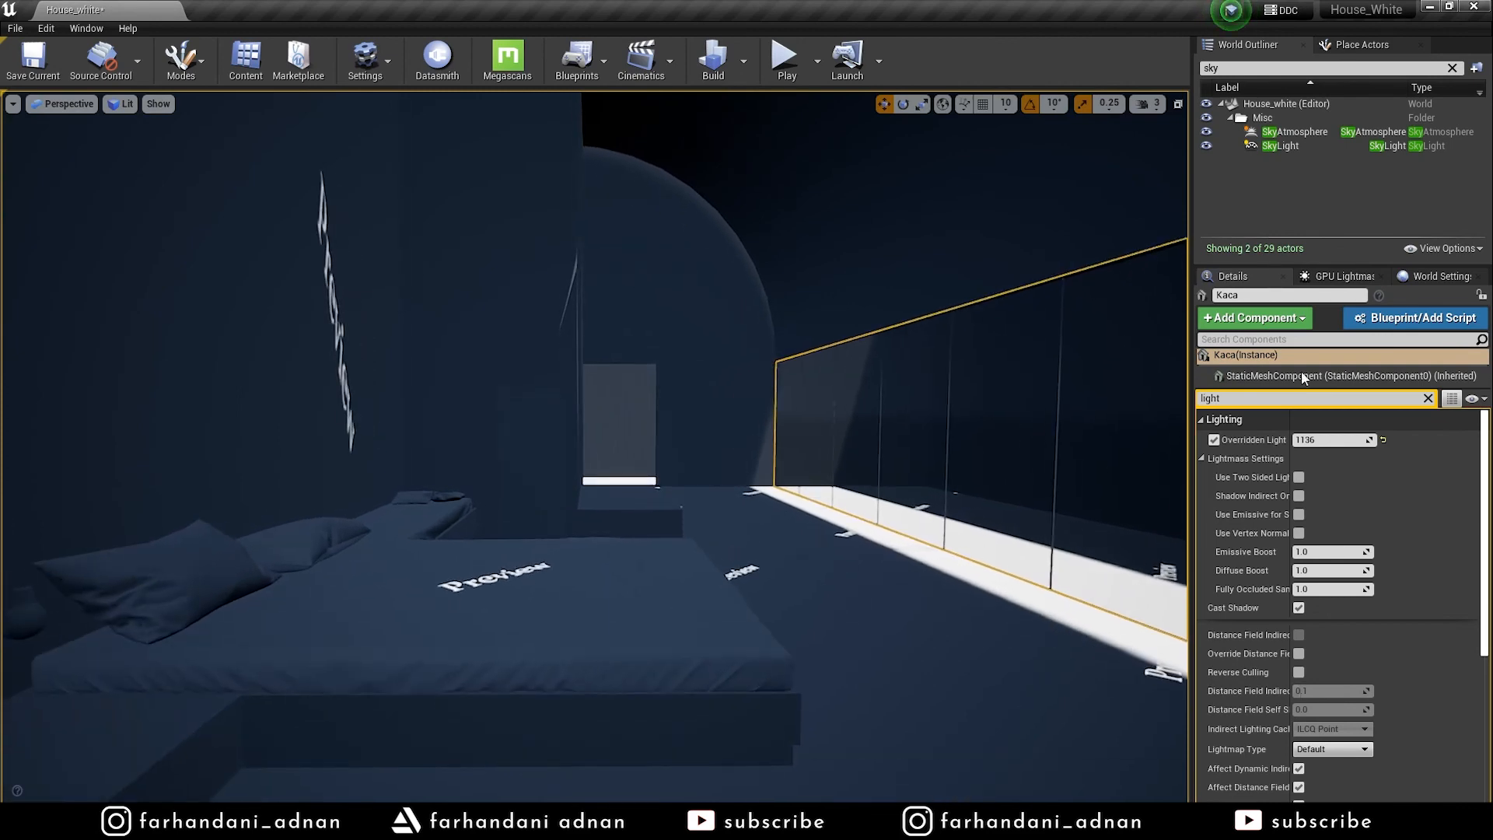
# Set GPU Lightmass to 2048 GI samples, 1024 stationary light shadow samples, irradiance caching quality 512 and 512 first bounce trial samples
pyautogui.click(1428, 398)
pyautogui.click(1340, 276)
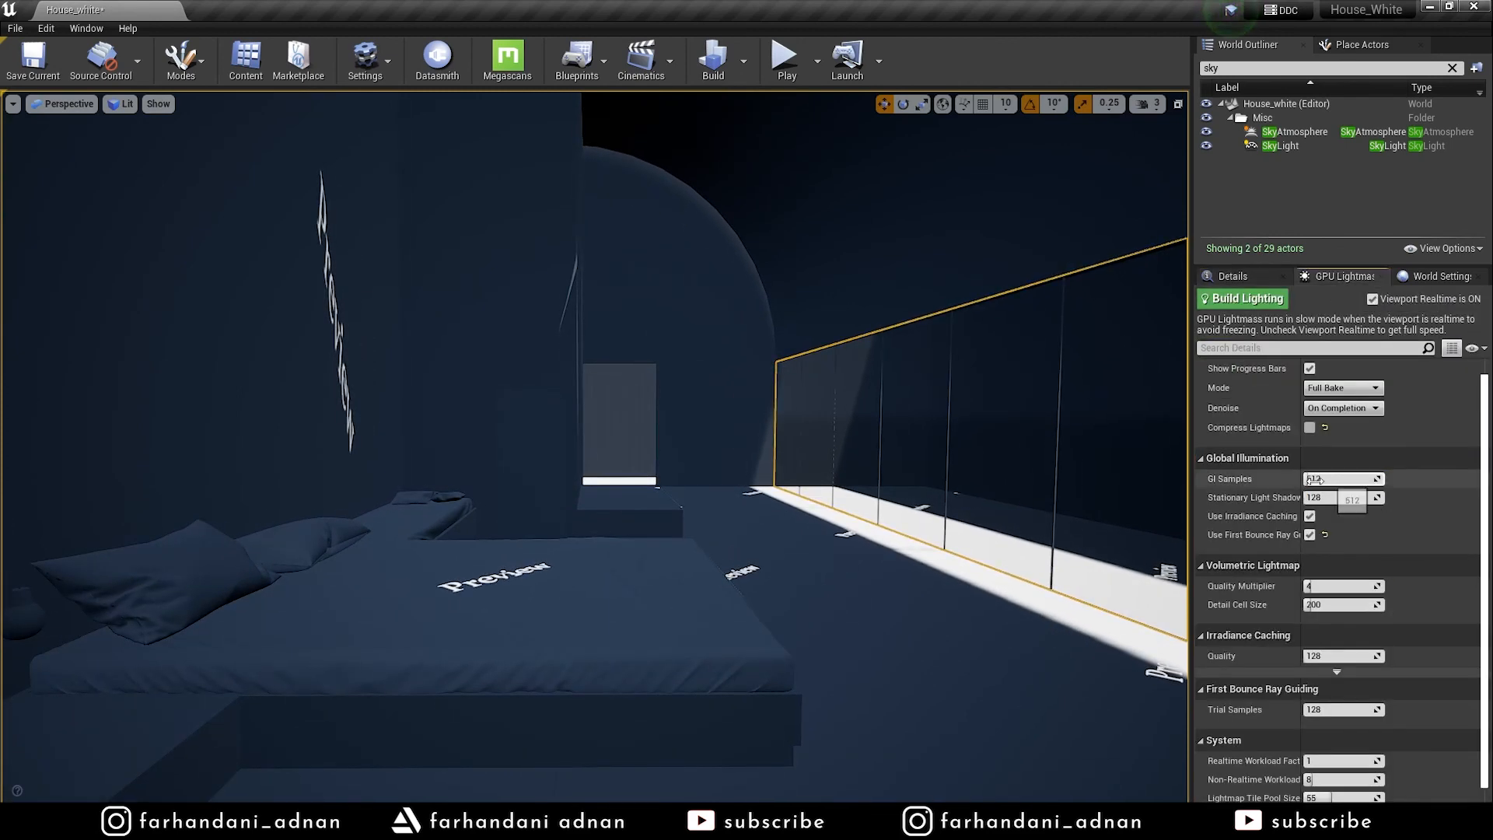
pyautogui.click(1375, 479)
pyautogui.click(1345, 497)
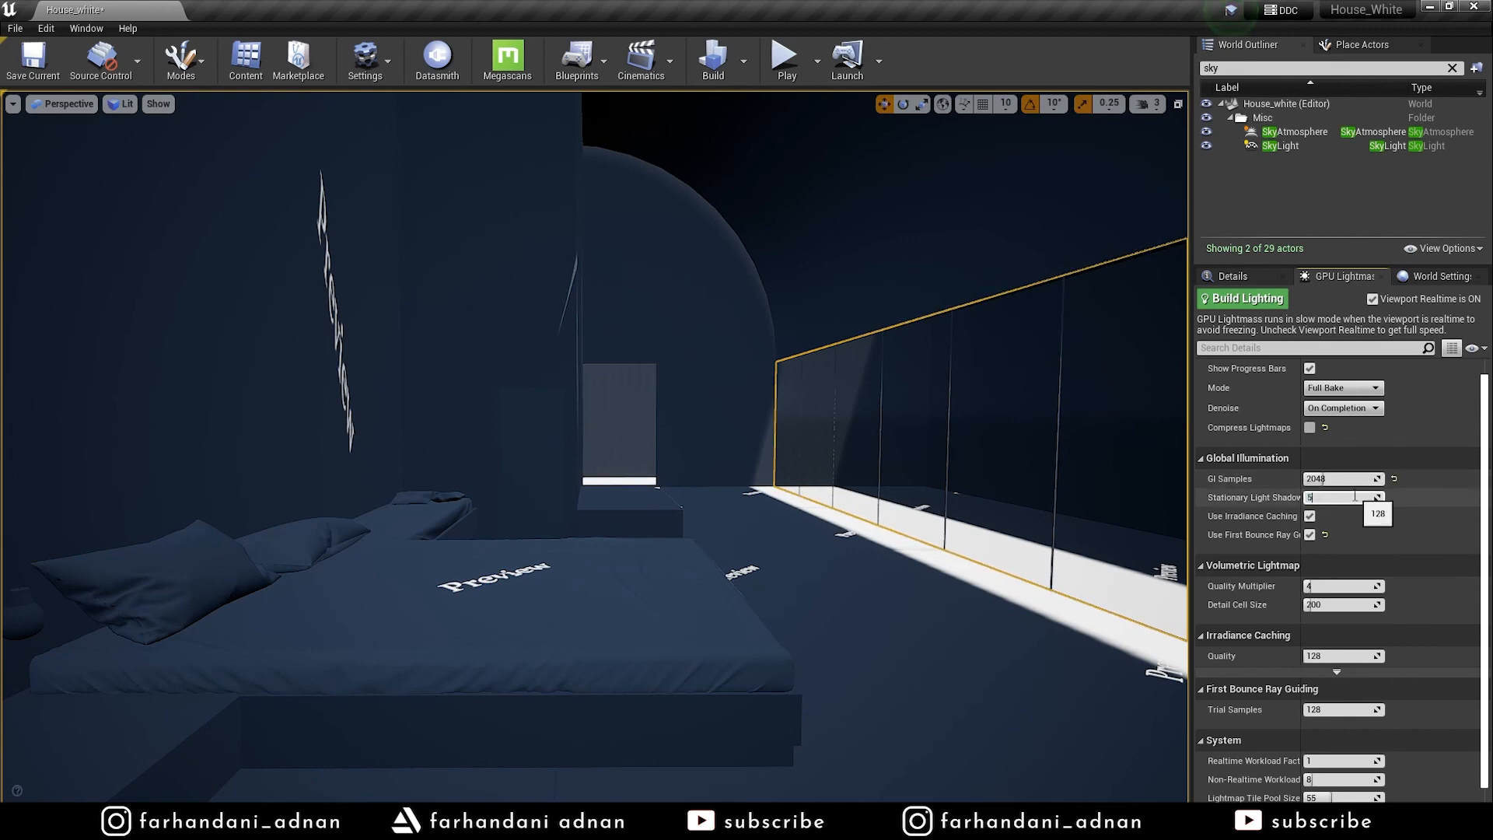
pyautogui.click(1338, 658)
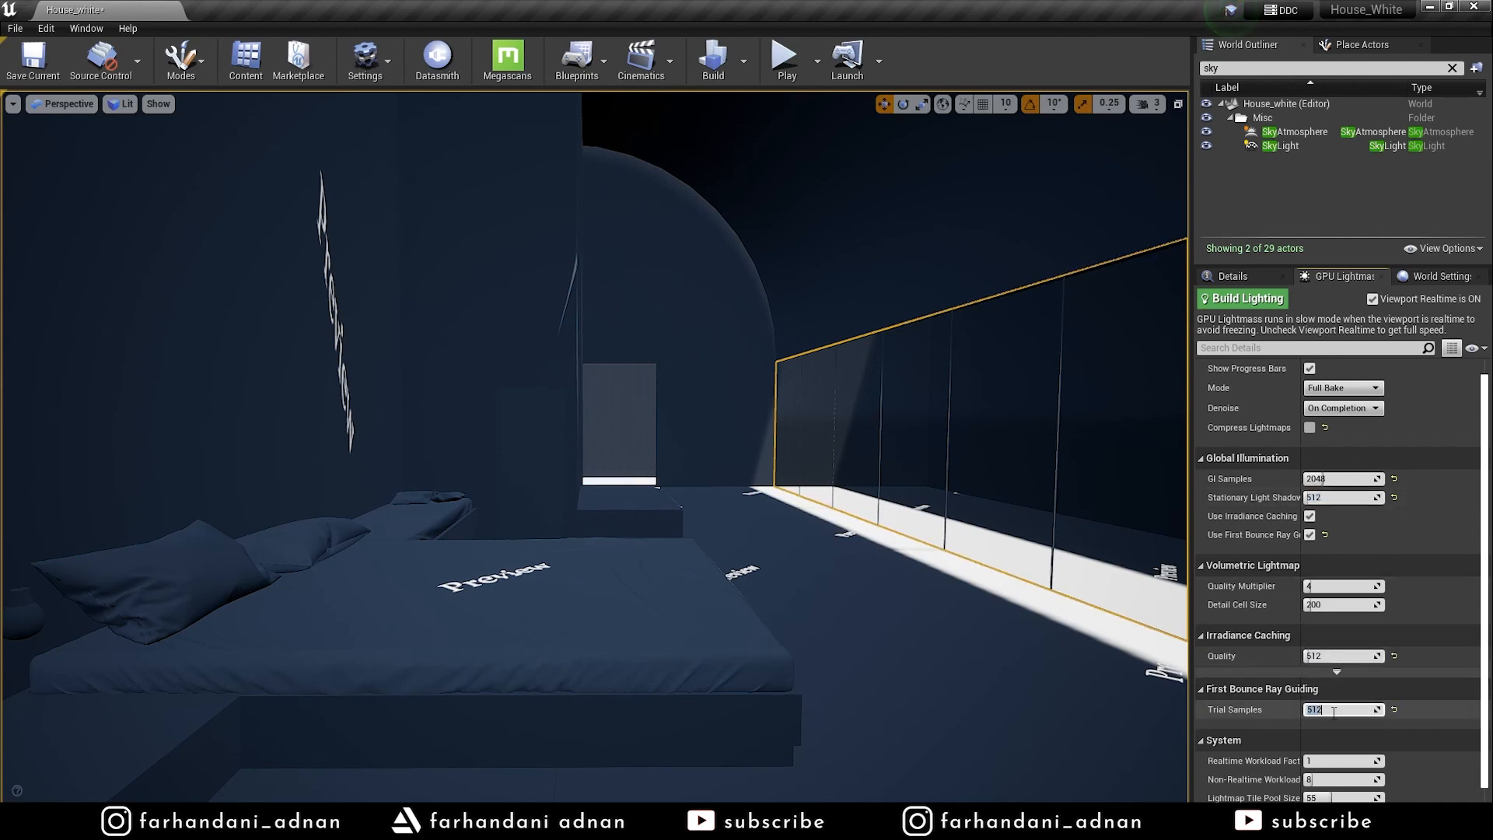
pyautogui.press('s')
pyautogui.moveTo(778, 529); pyautogui.dragTo(778, 529, button='right')
pyautogui.press('w')
pyautogui.press('s')
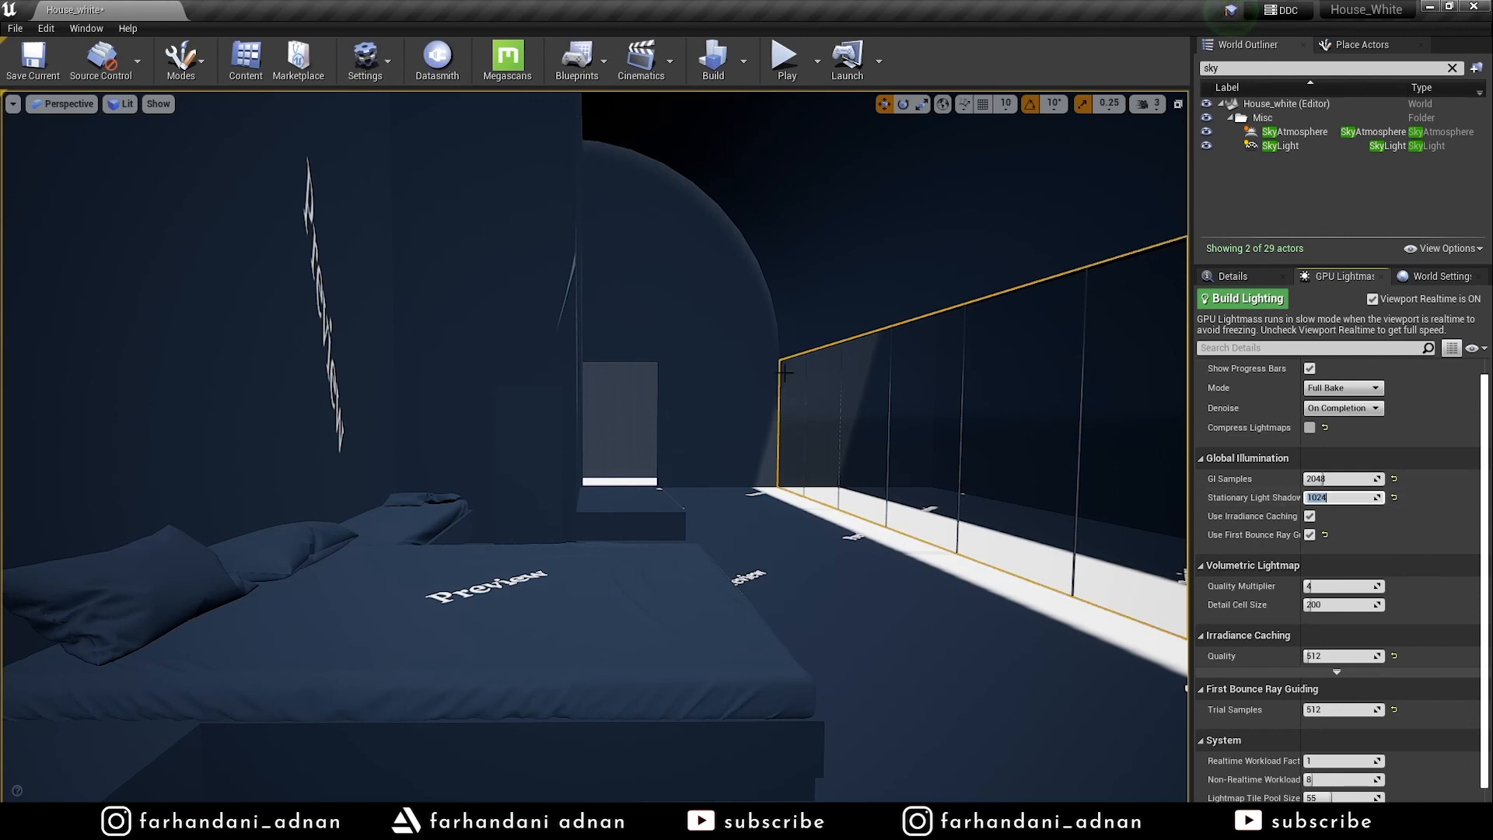
pyautogui.press('s')
pyautogui.press('w')
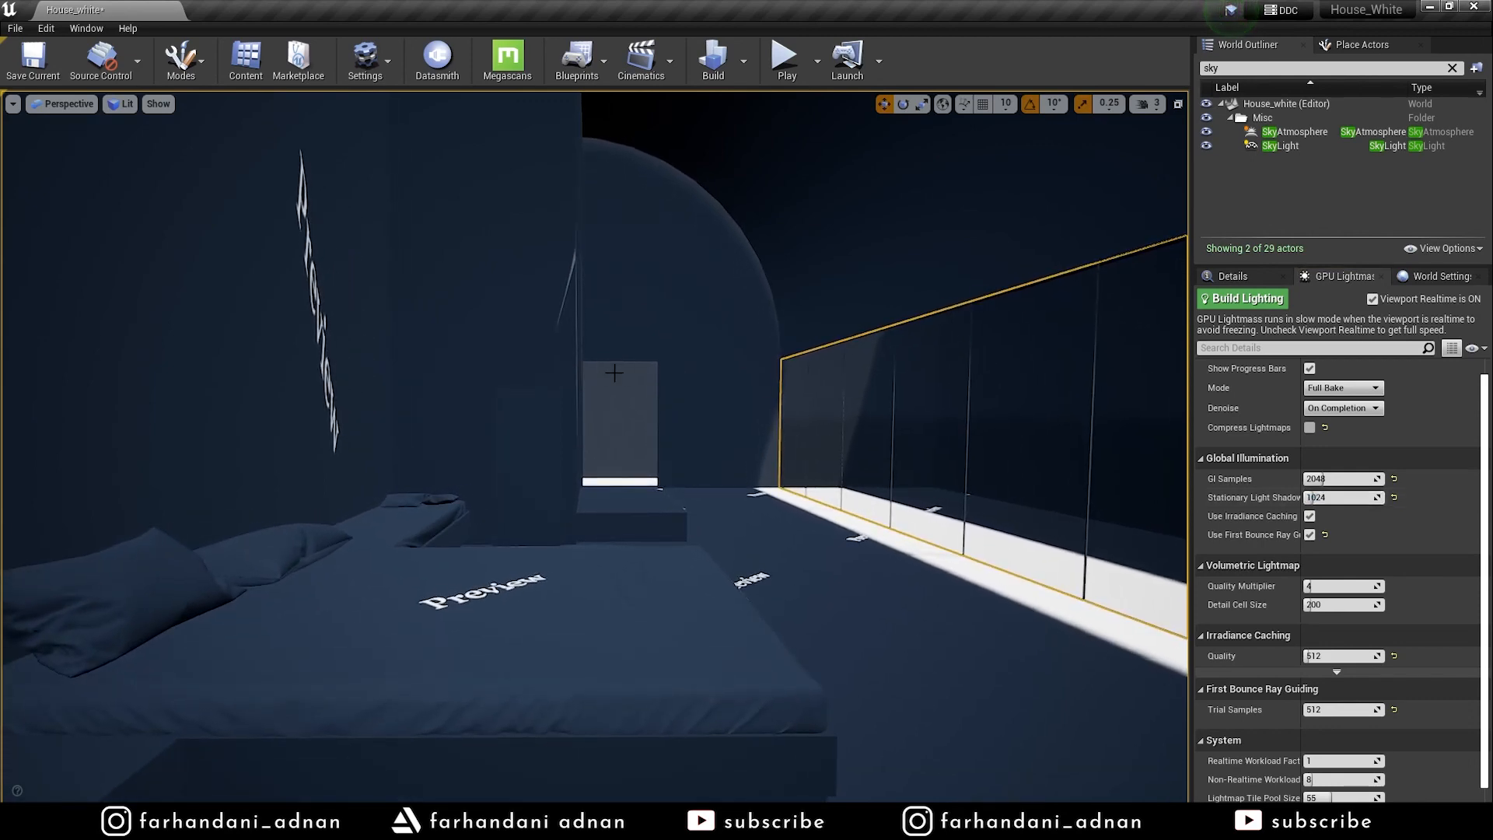
pyautogui.press('w')
pyautogui.press('d')
pyautogui.press('a')
pyautogui.press('a')
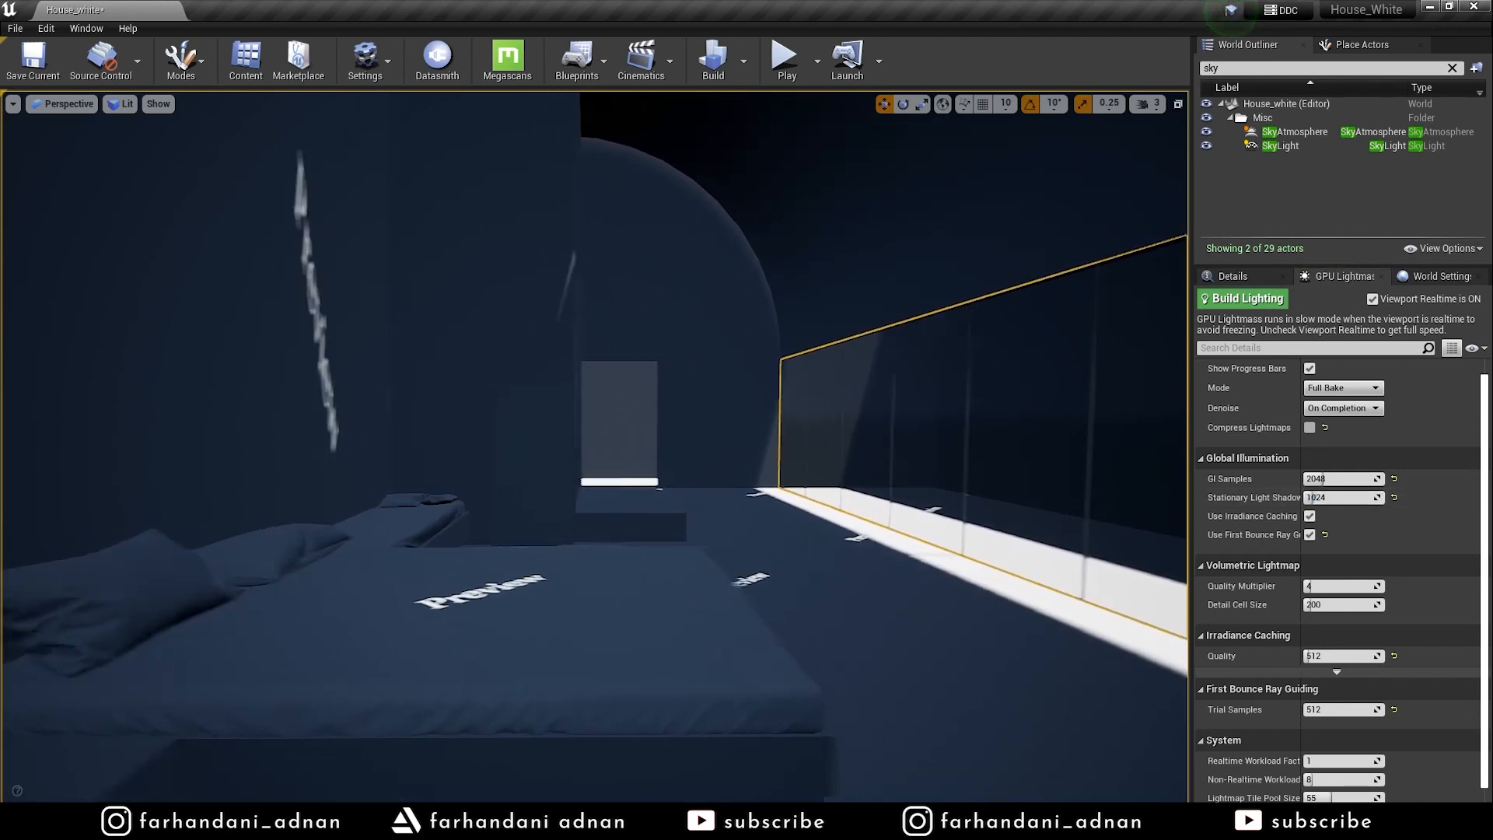
pyautogui.press('d')
pyautogui.press('a')
pyautogui.press('s')
pyautogui.press('w')
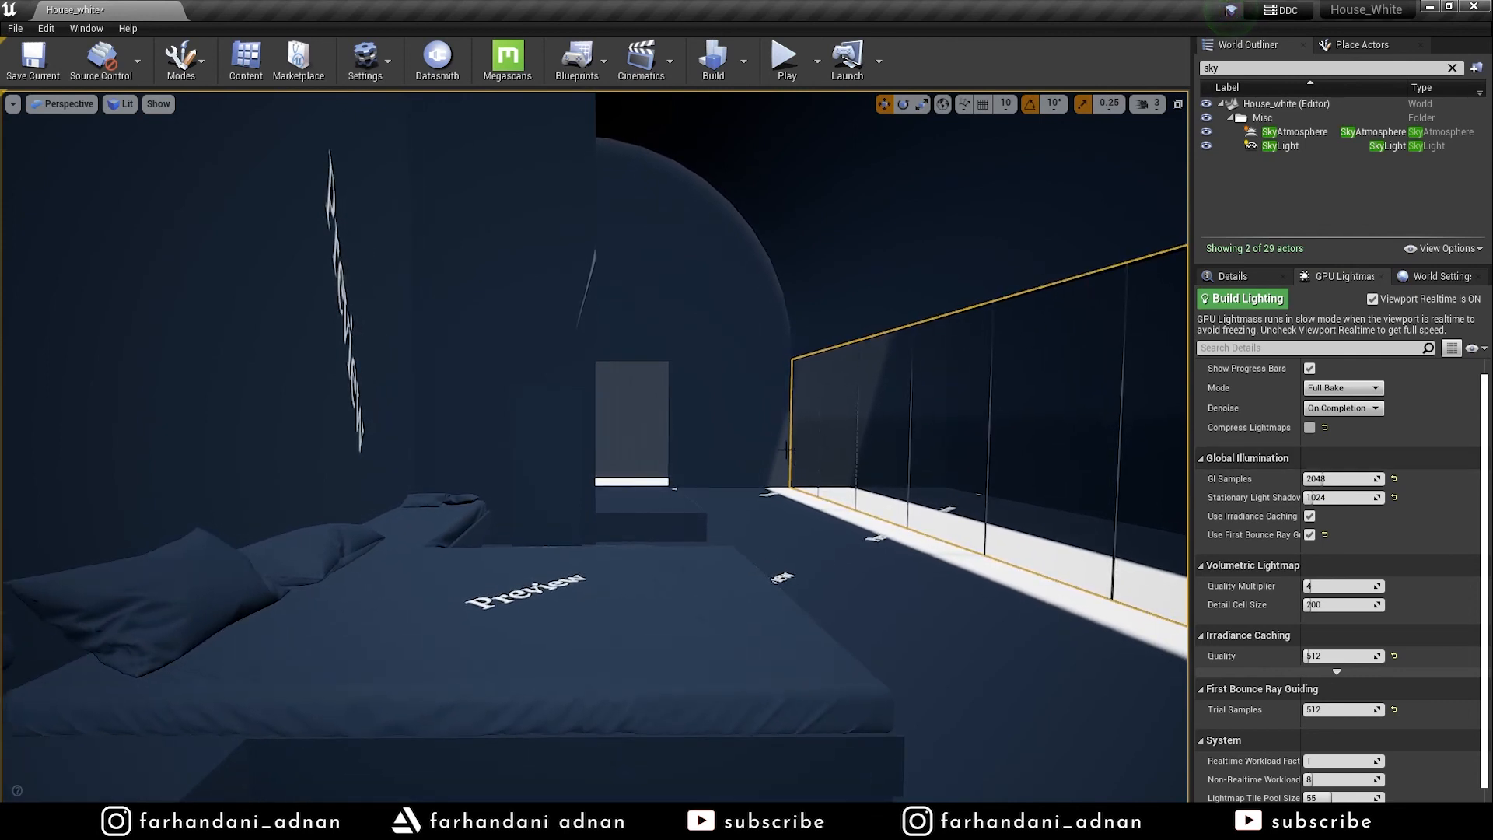
pyautogui.press('d')
pyautogui.press('a')
pyautogui.press('d')
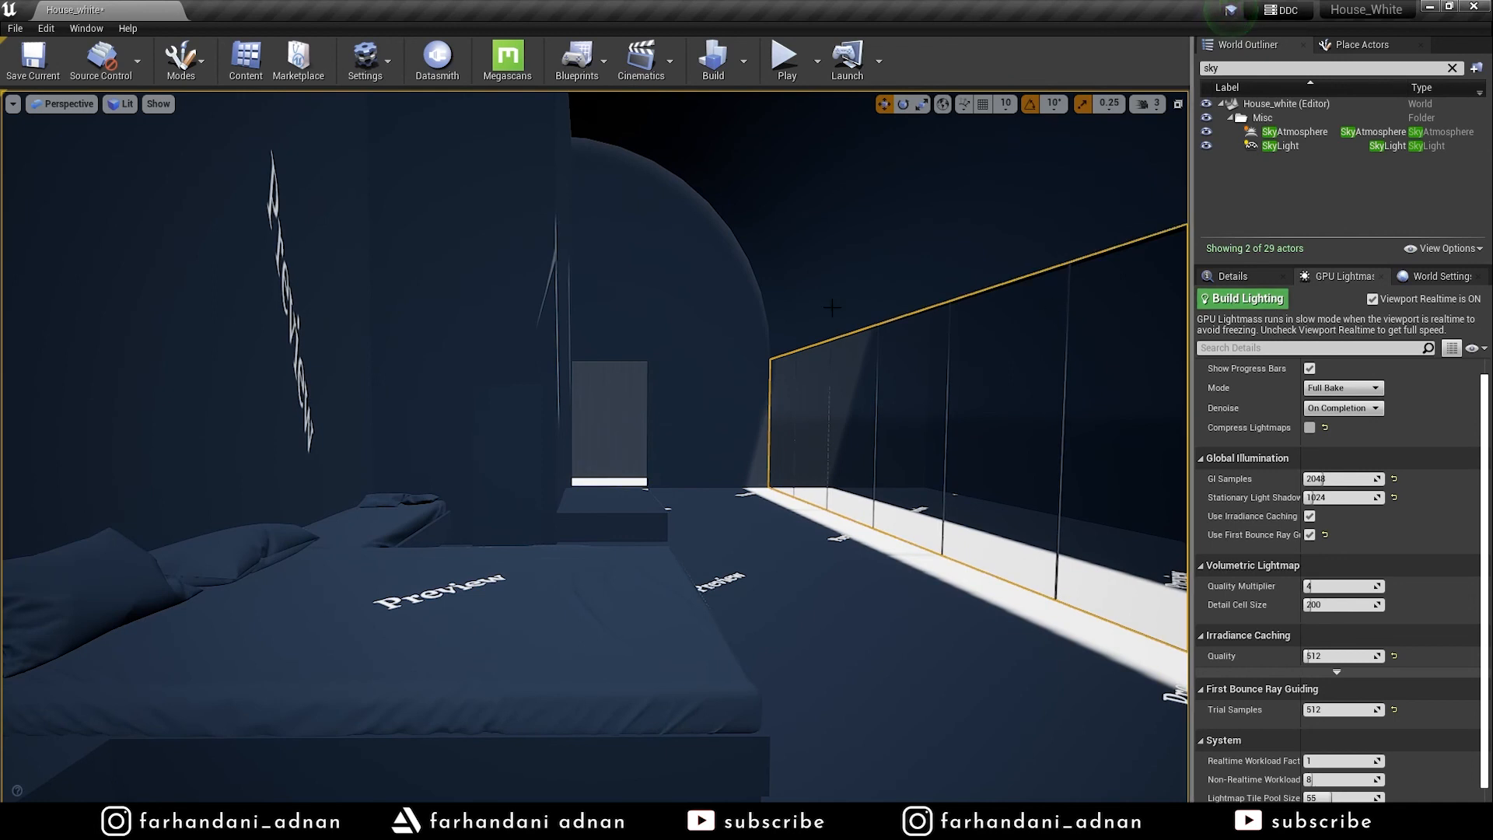
pyautogui.scroll(-3, 560, 468)
pyautogui.scroll(2, 560, 469)
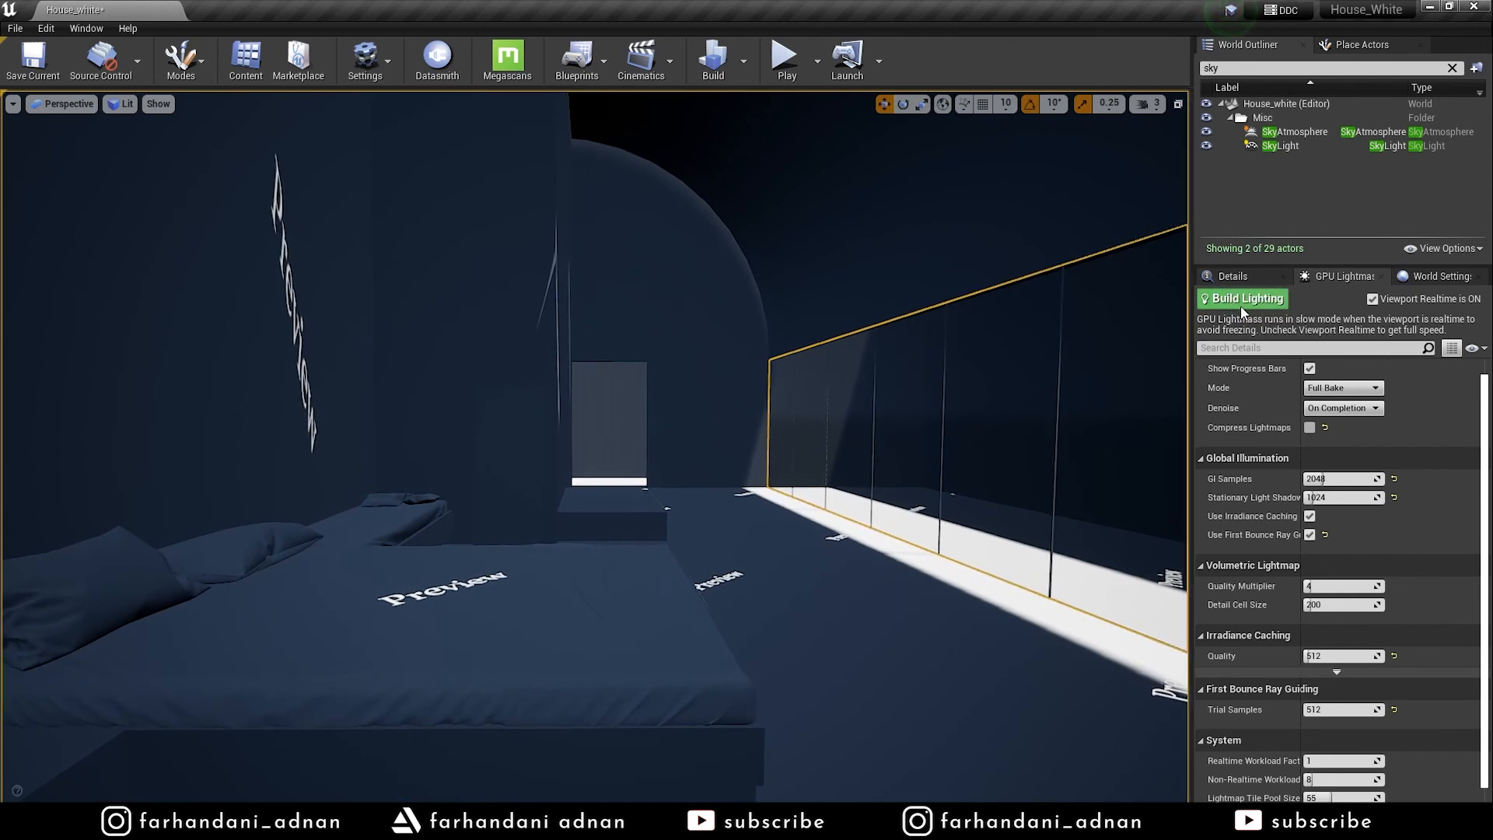
# Start the GPU Lightmass lighting build and turn off viewport realtime so it bakes at full speed
pyautogui.click(1240, 300)
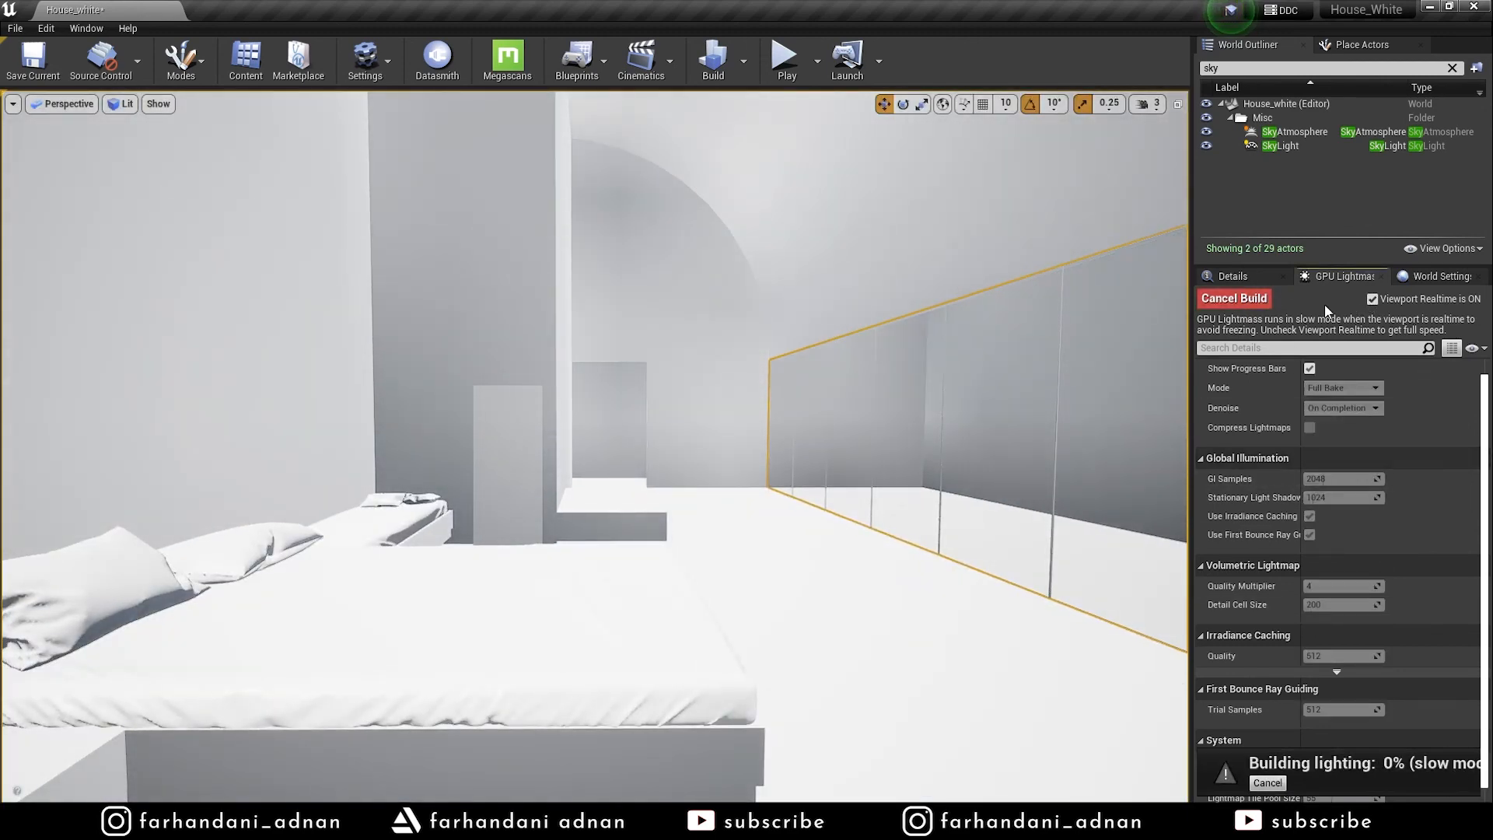
pyautogui.hotkey('ctrl', 'r')
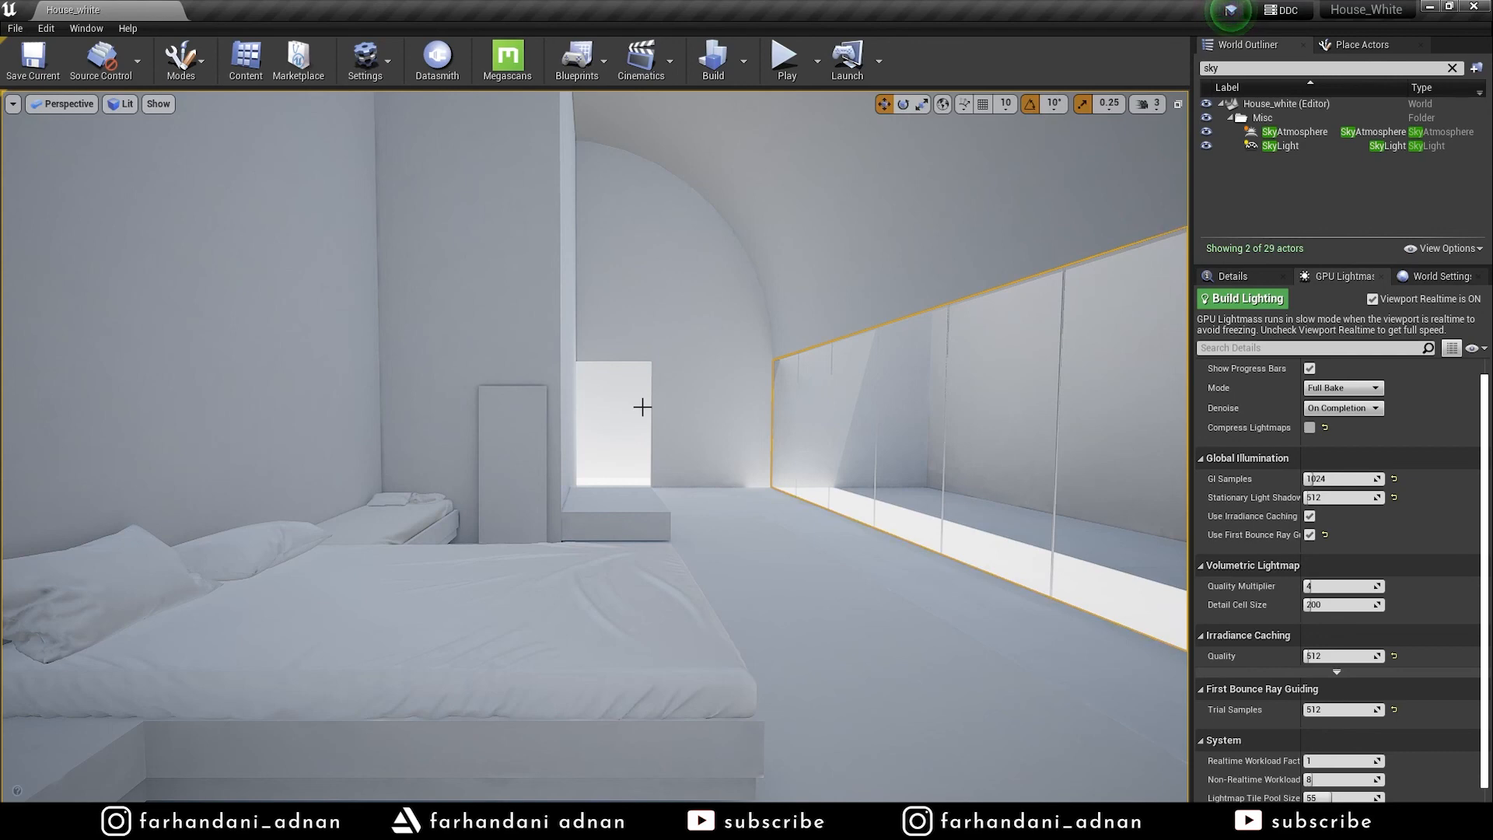
# Examine the baked room around the beds, standing panel, column and glass wall for remaining shading artifacts
pyautogui.moveTo(680, 358); pyautogui.dragTo(678, 289, button='right')
pyautogui.press('w')
pyautogui.press('s')
pyautogui.press('w')
pyautogui.press('s')
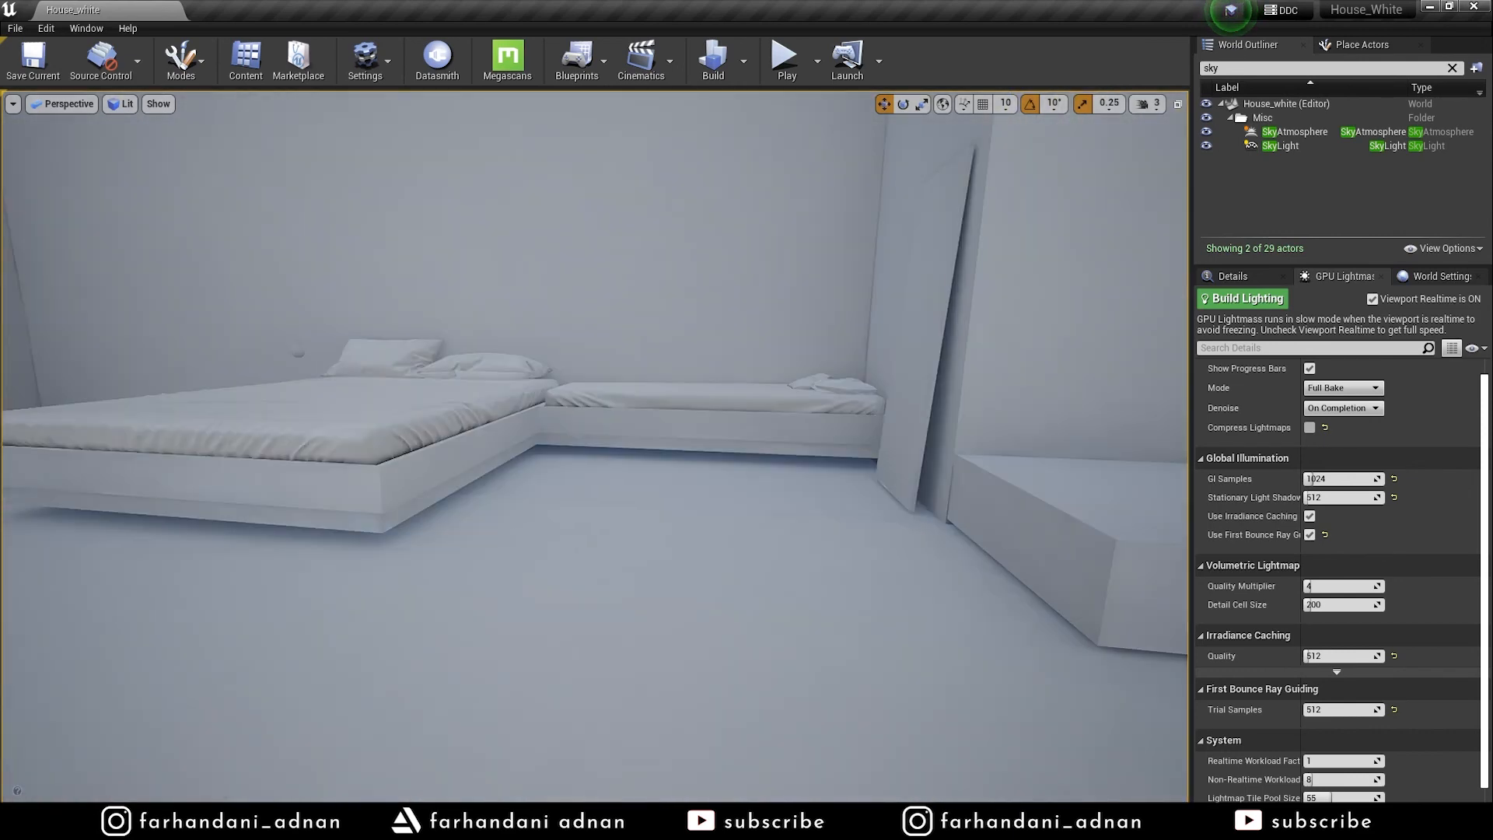
pyautogui.press('w')
pyautogui.moveTo(678, 358); pyautogui.dragTo(585, 217, button='right')
pyautogui.press('w')
pyautogui.press('w')
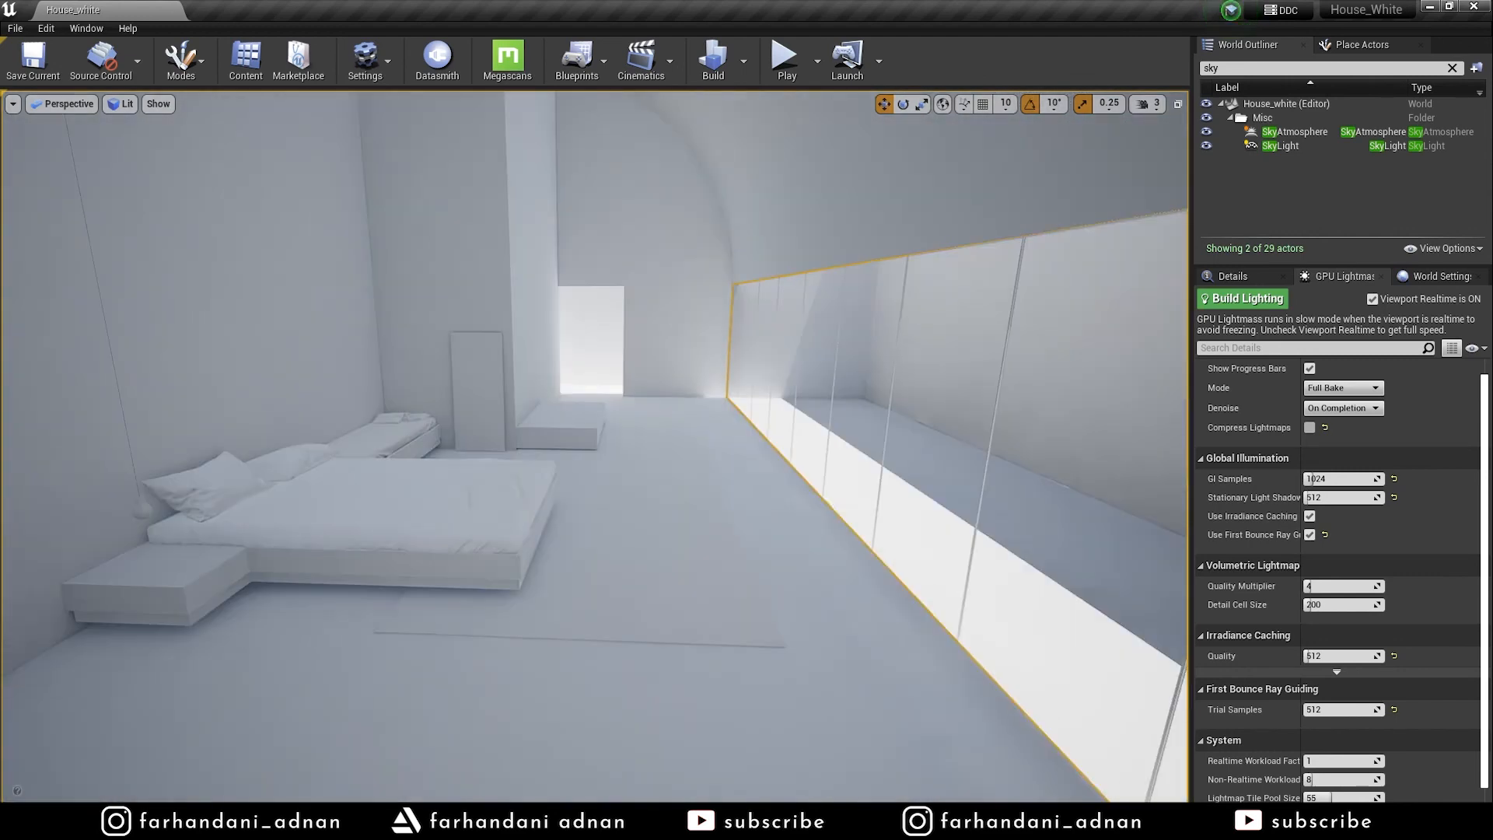
# Examine the baked bedroom from several camera positions, checking the beds, floor, curved ceiling and glass wall for shading quality
pyautogui.moveTo(591, 311); pyautogui.dragTo(647, 298, button='right')
pyautogui.press('w')
pyautogui.press('s')
pyautogui.press('s')
pyautogui.press('d')
pyautogui.press('e')
pyautogui.press('w')
pyautogui.press('s')
pyautogui.press('q')
pyautogui.press('e')
pyautogui.press('w')
pyautogui.moveTo(683, 356); pyautogui.dragTo(638, 375, button='right')
pyautogui.press('g')
pyautogui.press('g')
pyautogui.press('e')
pyautogui.press('q')
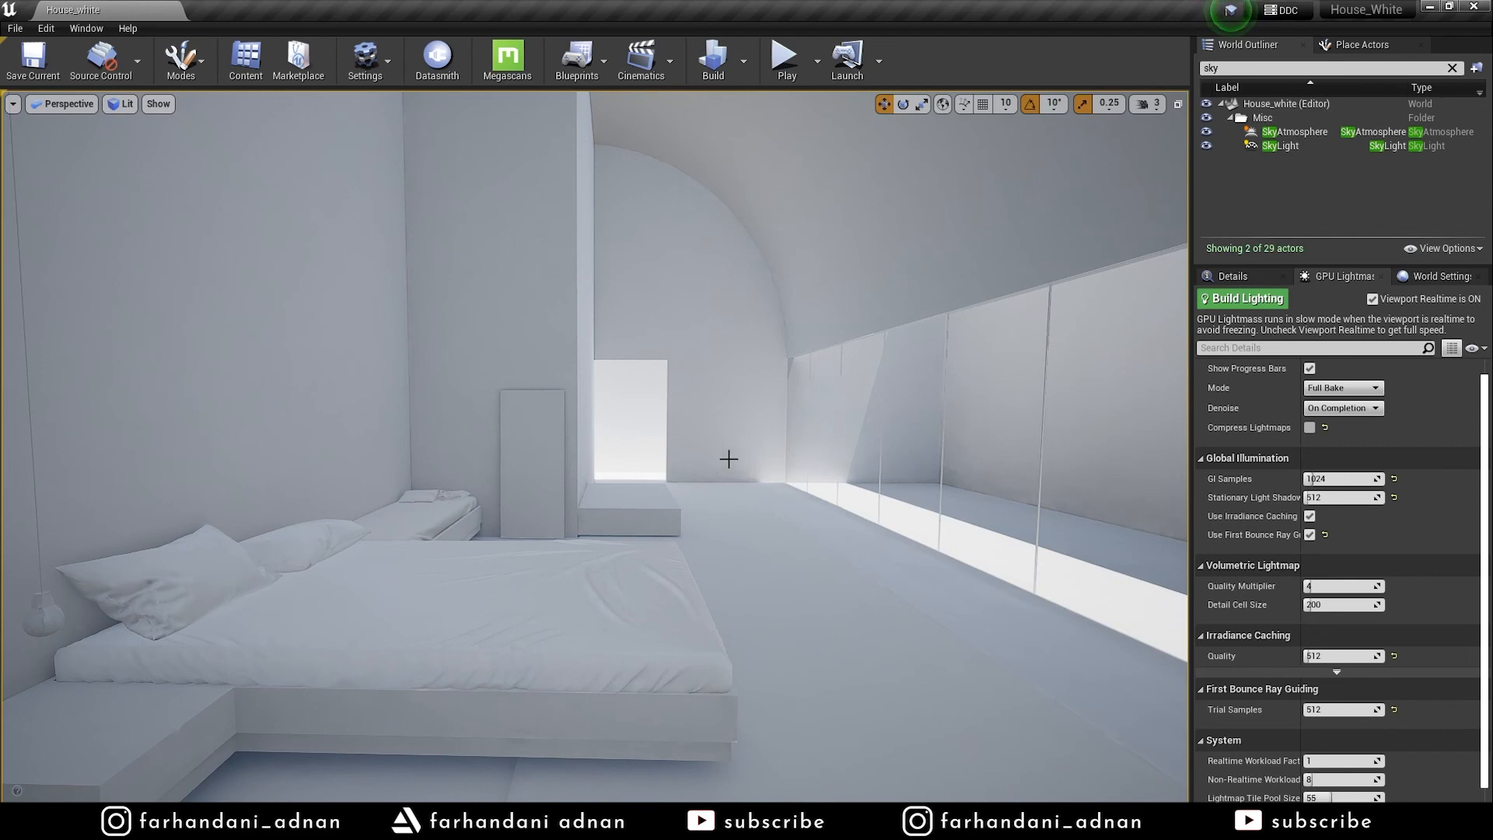
# Select the post process volume and enable its Indirect Lighting Intensity override under Global Illumination
pyautogui.press('g')
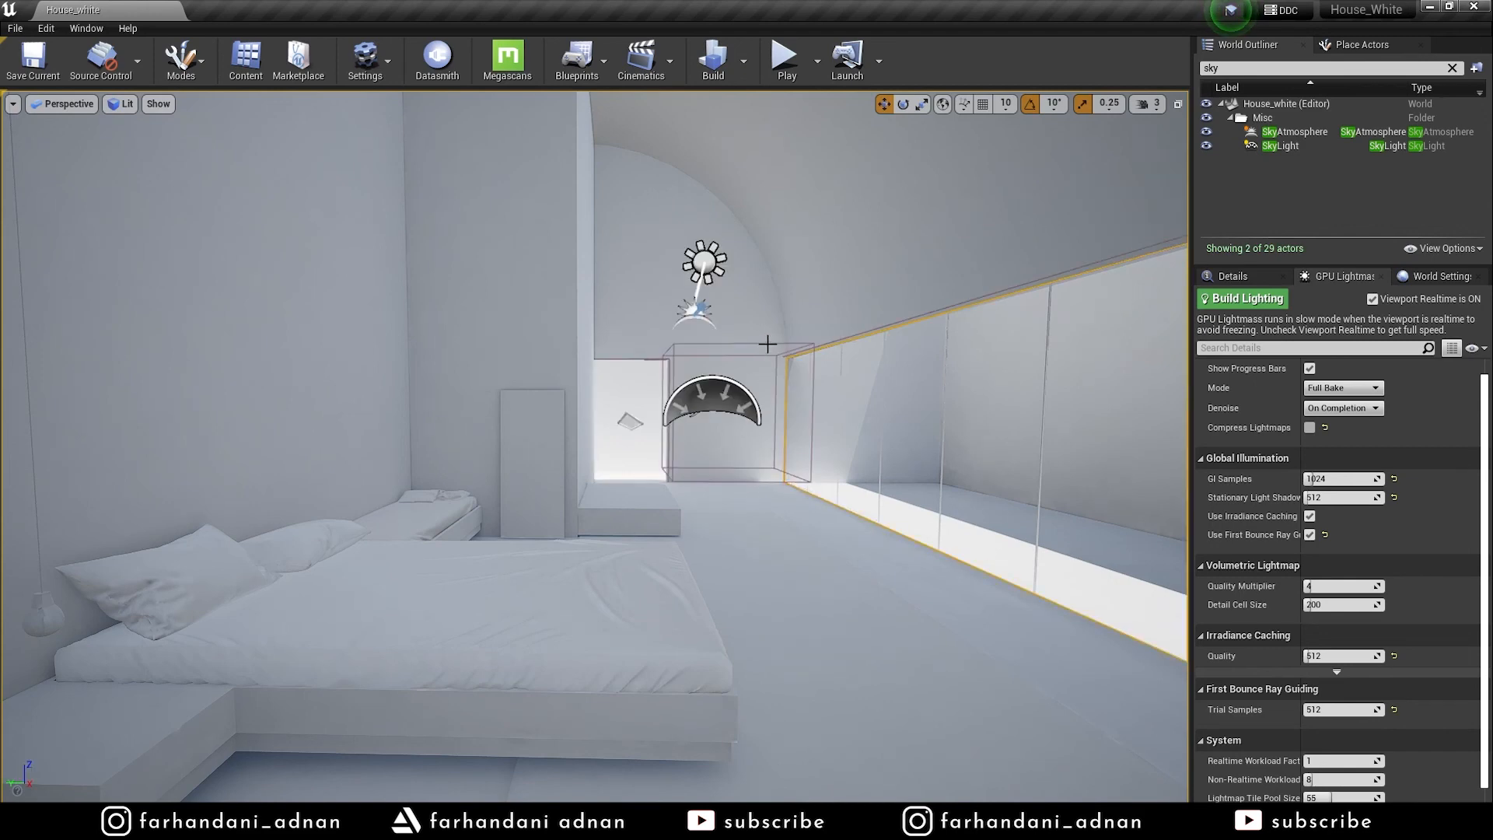
pyautogui.click(711, 408)
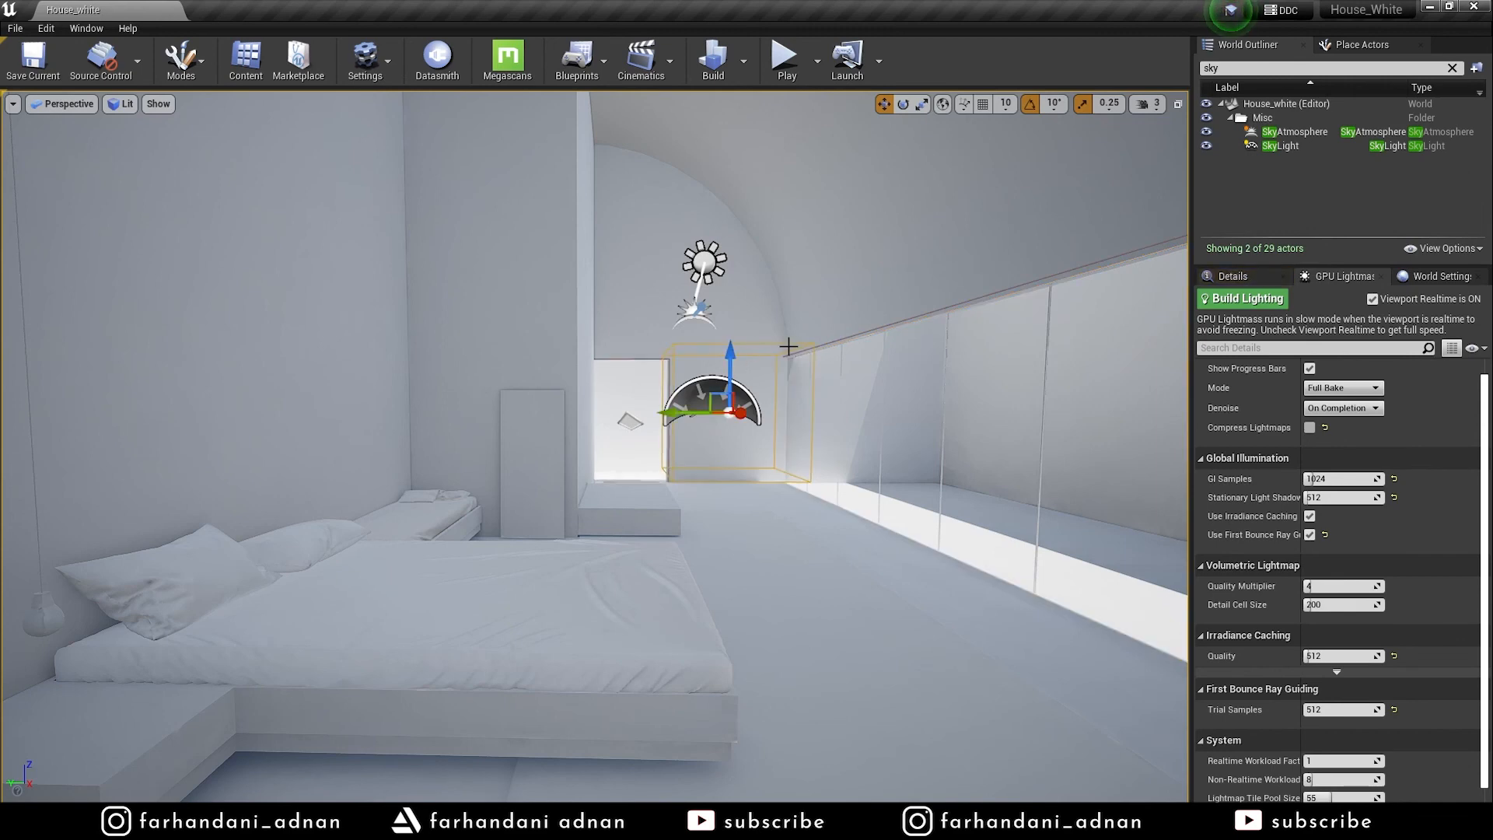
pyautogui.click(1235, 278)
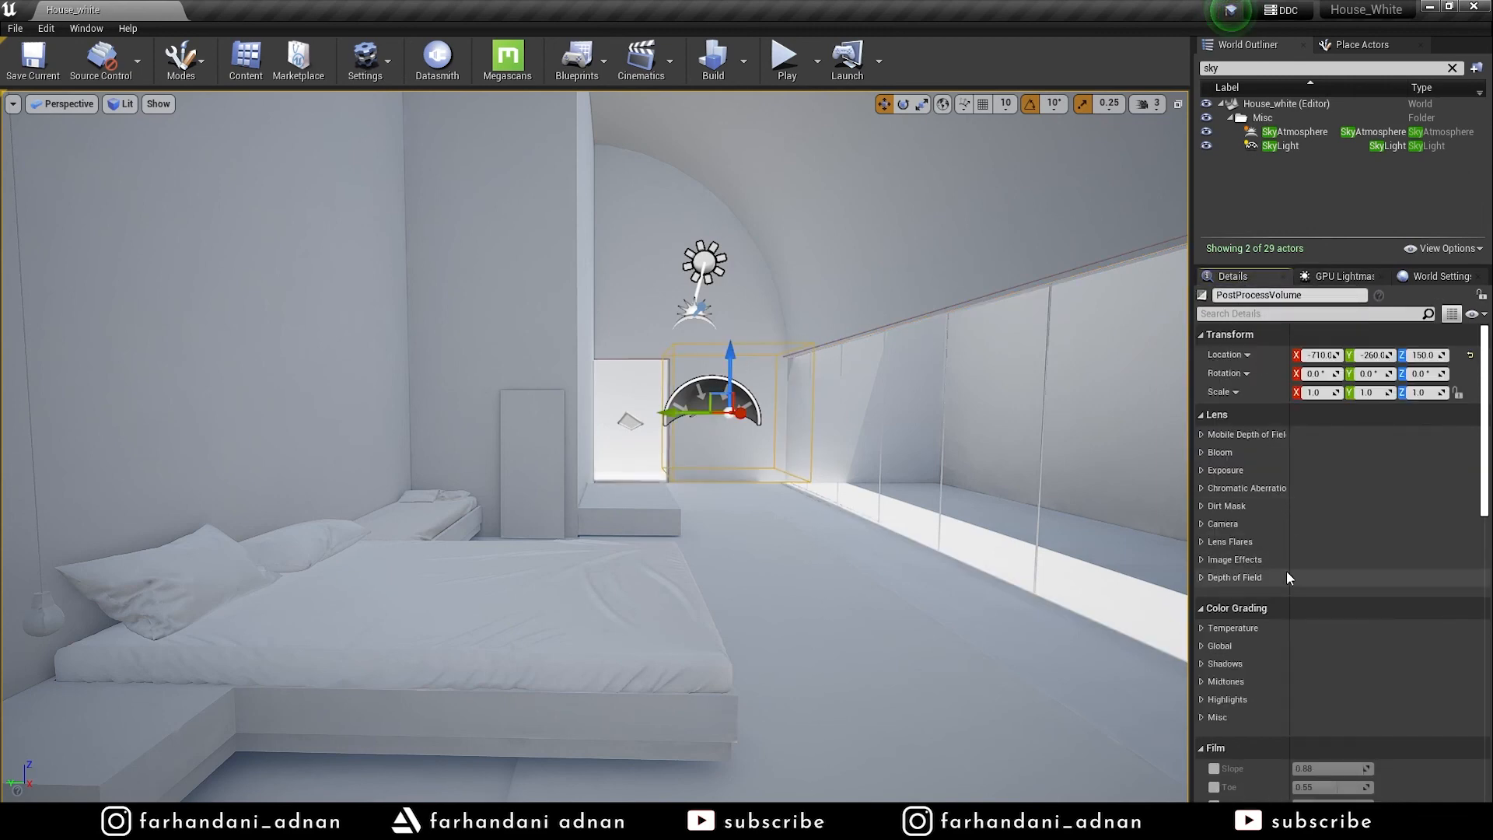
pyautogui.scroll(-8, 1285, 571)
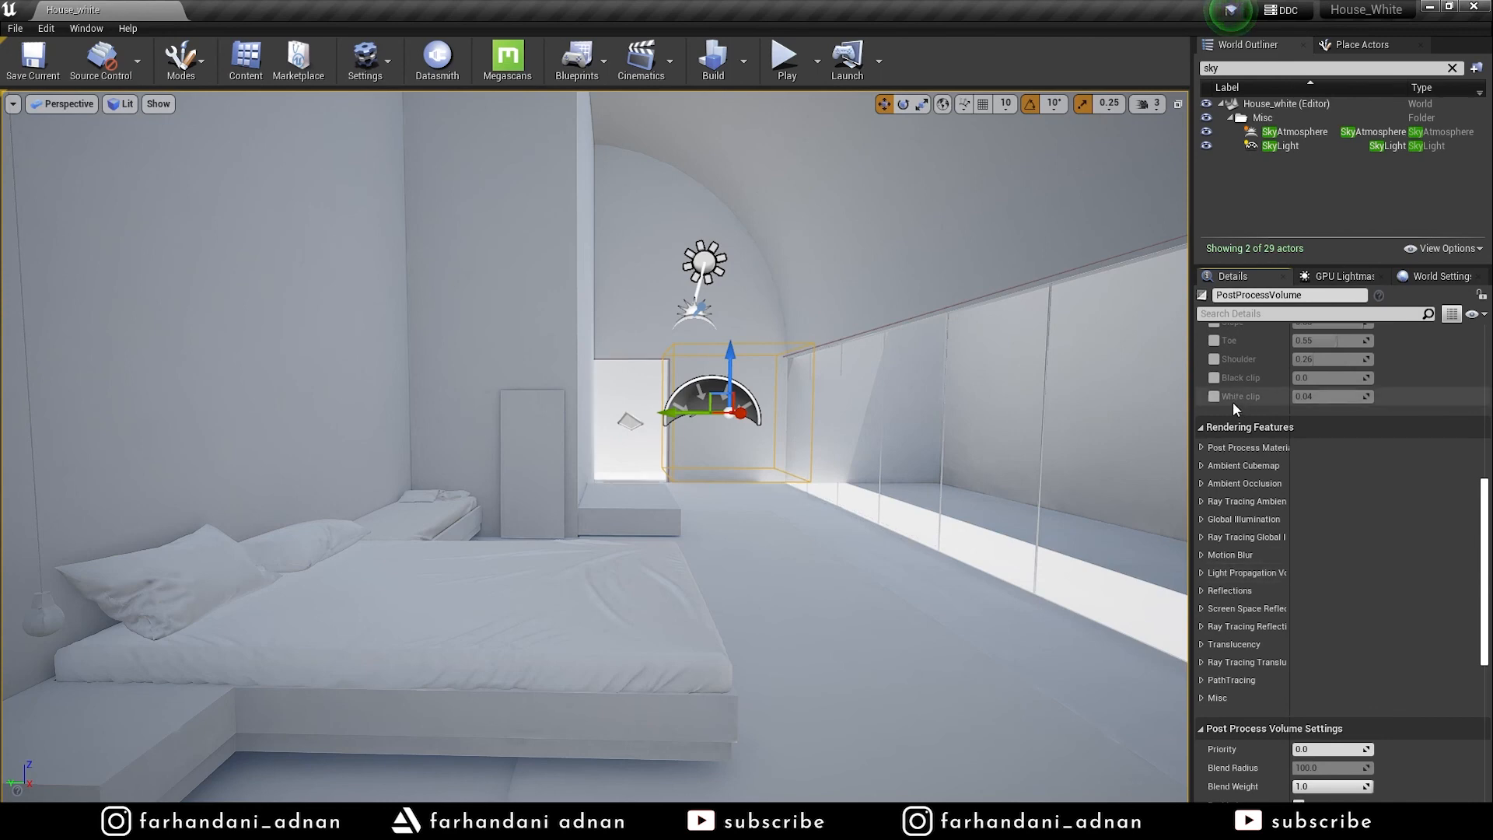
pyautogui.click(1201, 519)
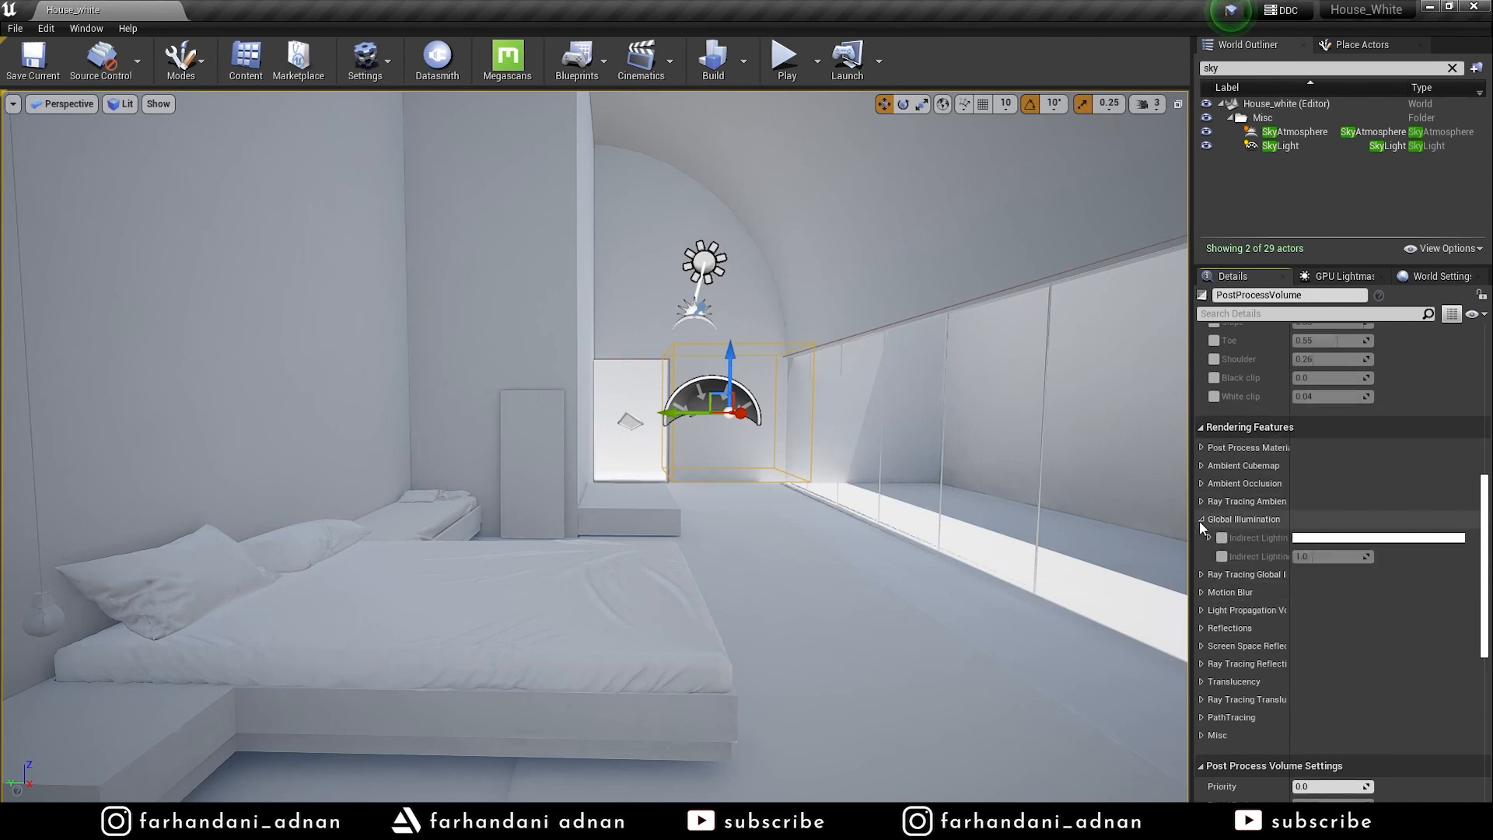
pyautogui.moveTo(1291, 559); pyautogui.dragTo(1339, 559)
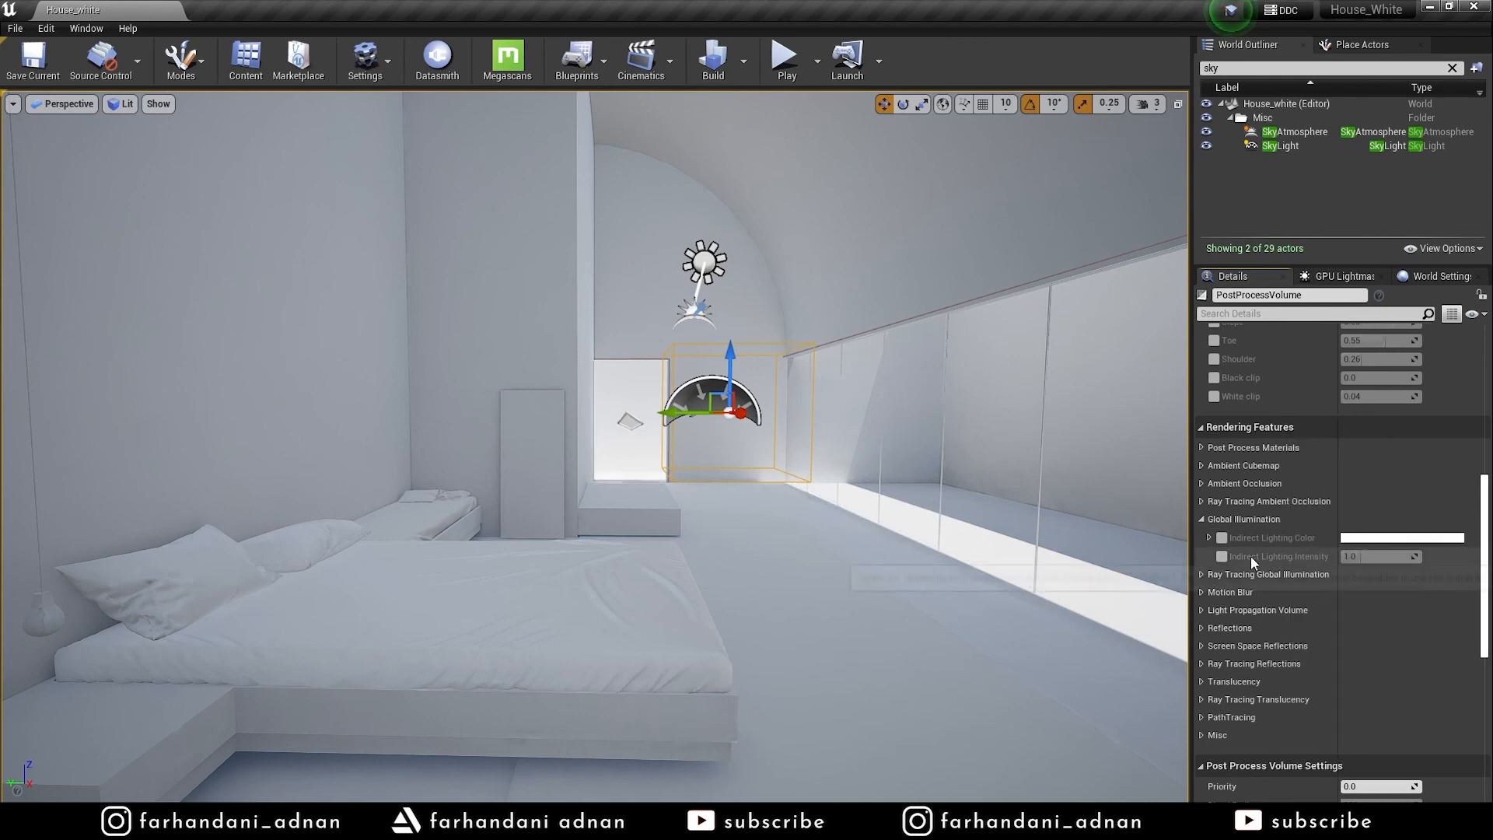
pyautogui.click(1222, 557)
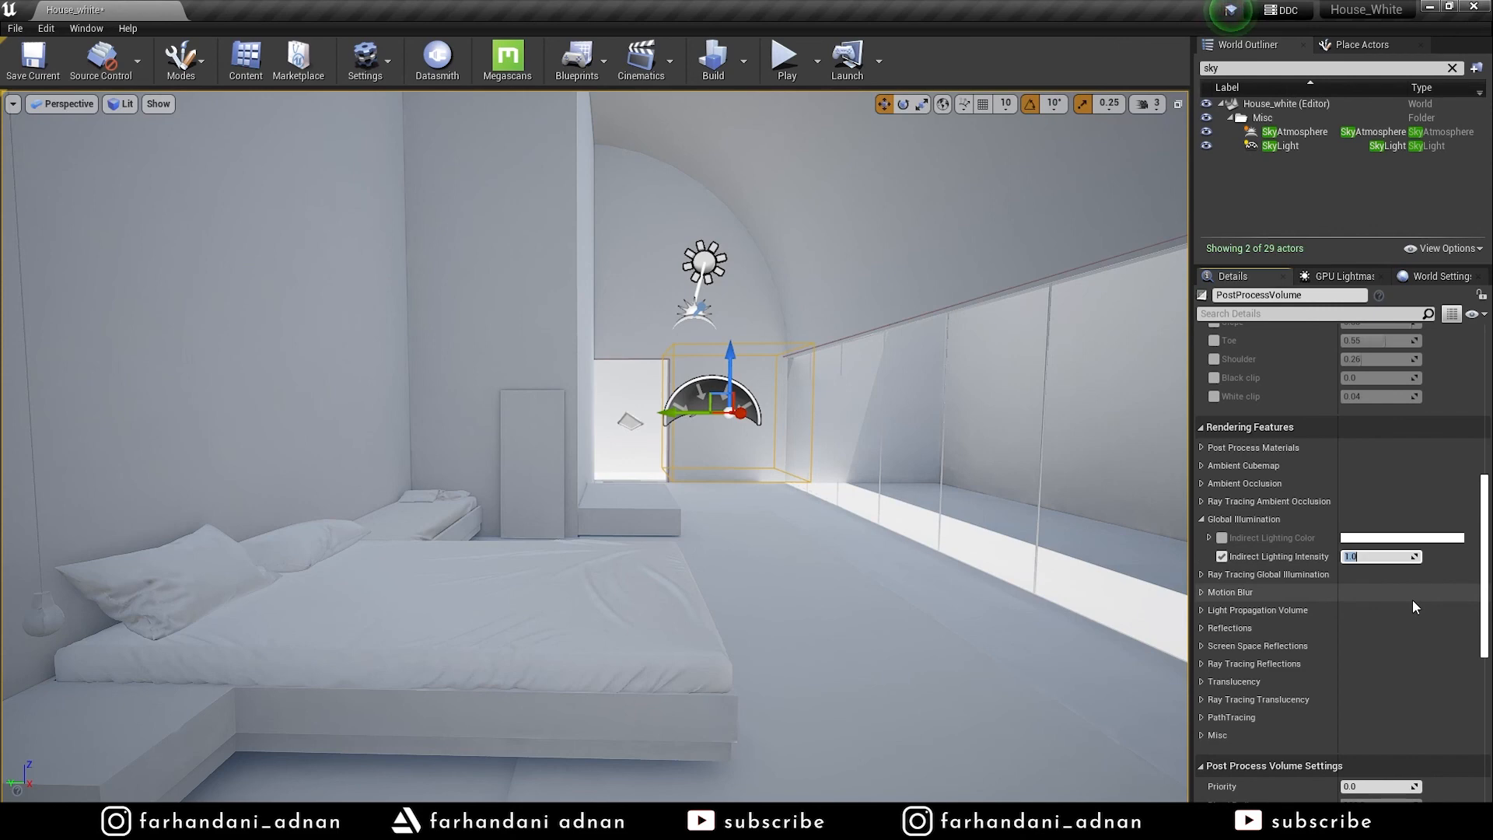
# Set the post process volume's Indirect Lighting Intensity to 2 and check the room's brightness
pyautogui.write('2')
pyautogui.press('Return')
pyautogui.moveTo(808, 495); pyautogui.dragTo(804, 483, button='right')
pyautogui.press('s')
pyautogui.press('w')
pyautogui.press('g')
pyautogui.press('g')
pyautogui.press('g')
pyautogui.press('s')
pyautogui.press('d')
pyautogui.press('a')
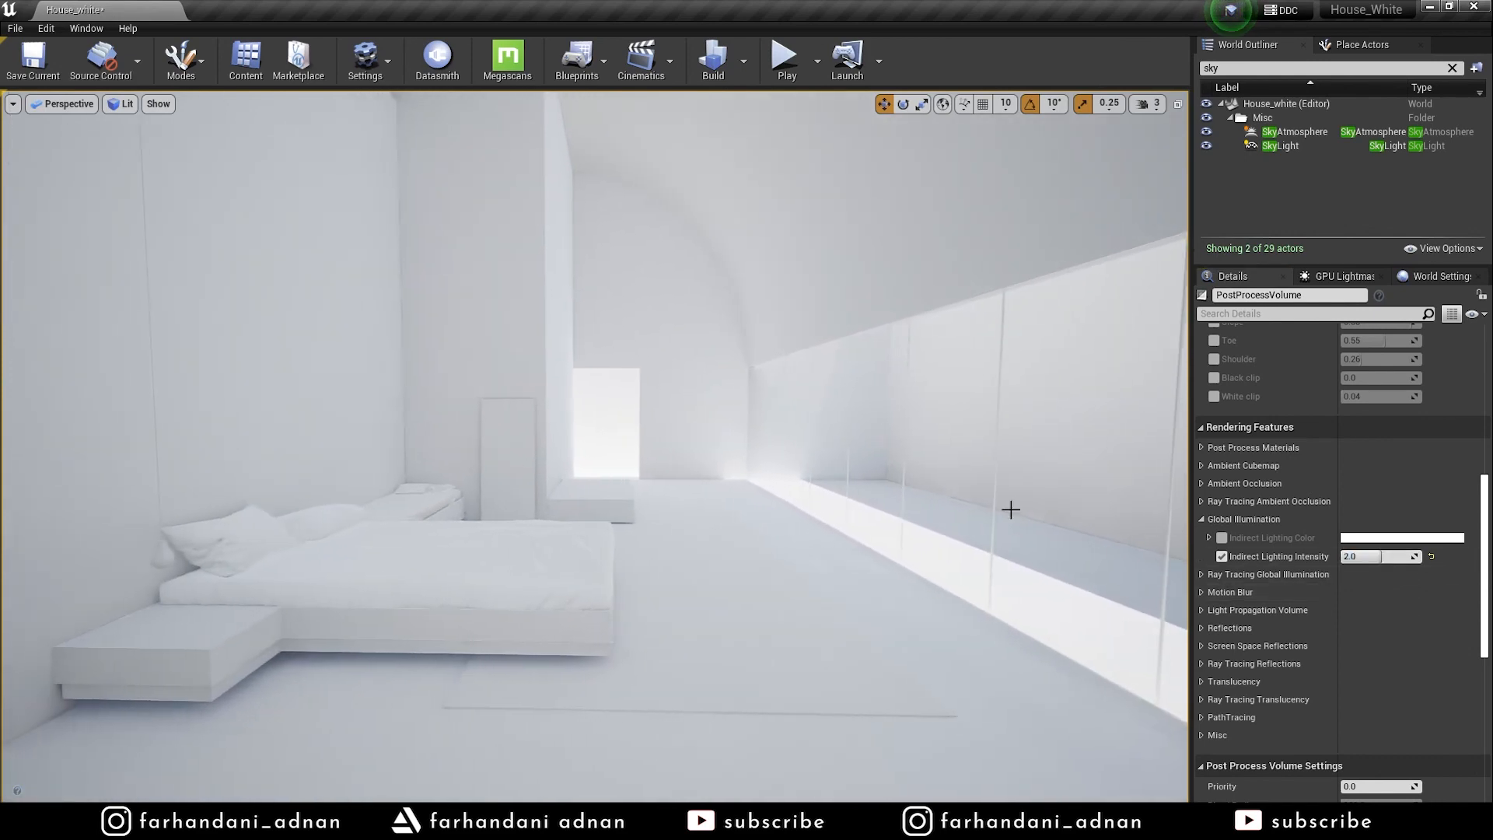
# Set the post process volume's Indirect Lighting Intensity to 1.5
pyautogui.click(1393, 562)
pyautogui.write('1.5')
pyautogui.press('Return')
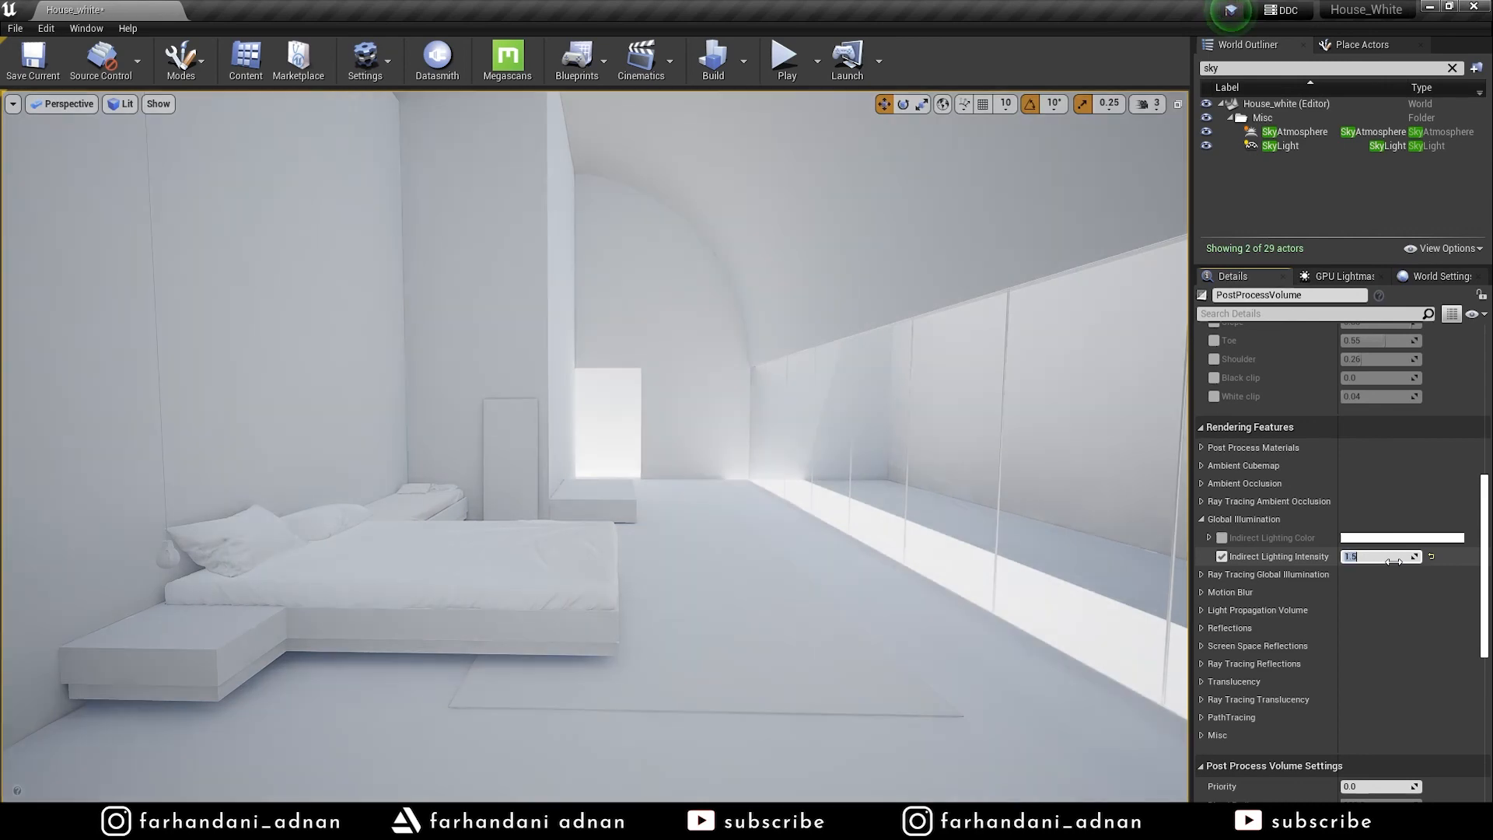
# Inspect the wall, nightstand and pillows around the bed up close and select the hanging lamp
pyautogui.moveTo(871, 497); pyautogui.dragTo(497, 420, button='right')
pyautogui.press('w')
pyautogui.press('s')
pyautogui.press('w')
pyautogui.moveTo(595, 374); pyautogui.dragTo(759, 479, button='right')
pyautogui.press('s')
pyautogui.press('d')
pyautogui.press('s')
pyautogui.press('q')
pyautogui.press('e')
pyautogui.press('q')
pyautogui.press('s')
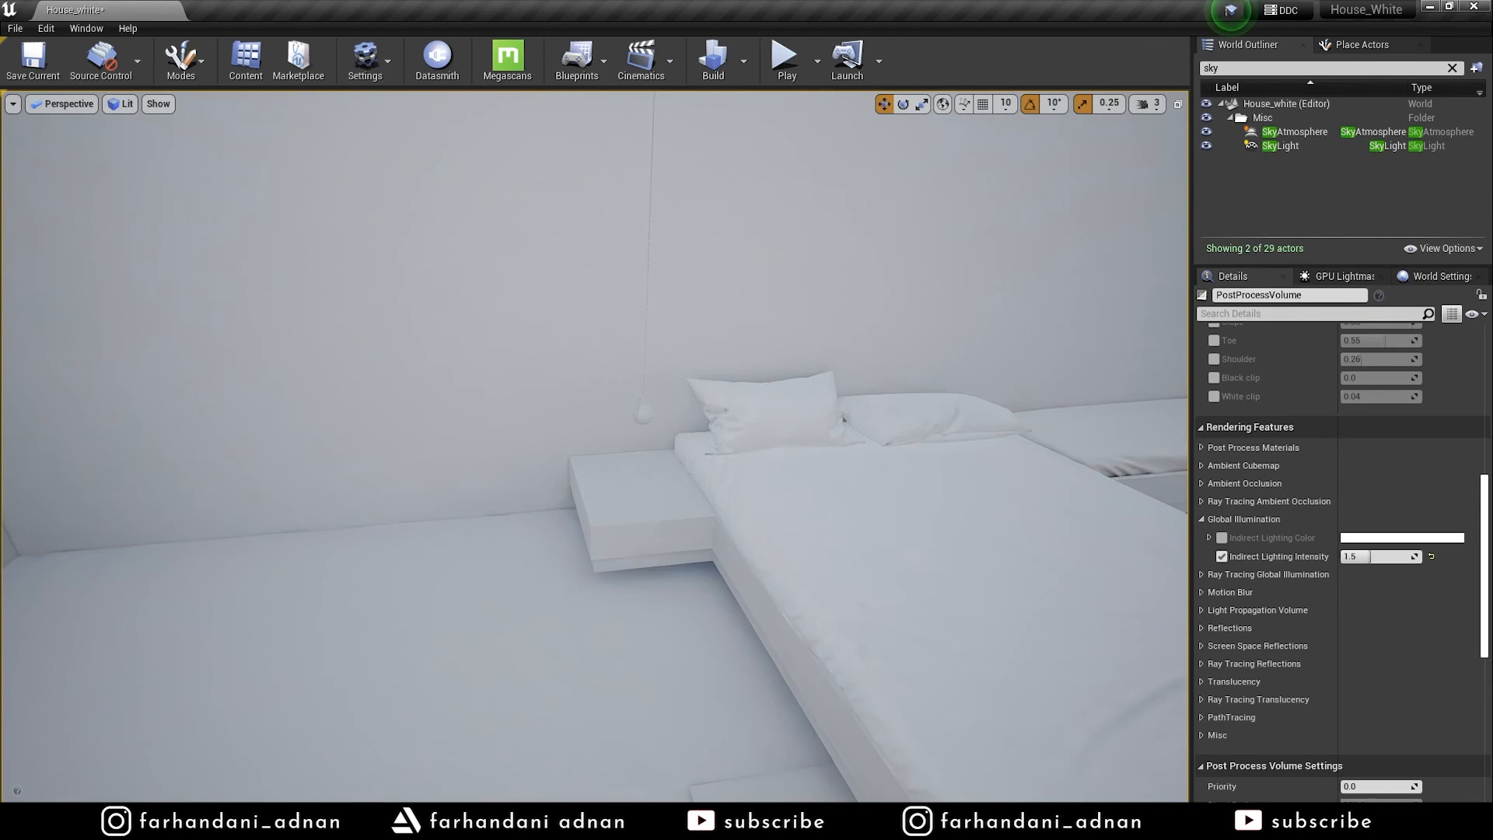
pyautogui.press('w')
pyautogui.moveTo(758, 478); pyautogui.dragTo(863, 401, button='right')
pyautogui.click(632, 501)
# Examine the whole room from the nightstand side at shifting viewpoints, checking the walls, ceiling, bed and glass wall under the brighter indirect light
pyautogui.press('s')
pyautogui.press('g')
pyautogui.press('s')
pyautogui.press('d')
pyautogui.press('d')
pyautogui.press('a')
pyautogui.press('d')
pyautogui.press('a')
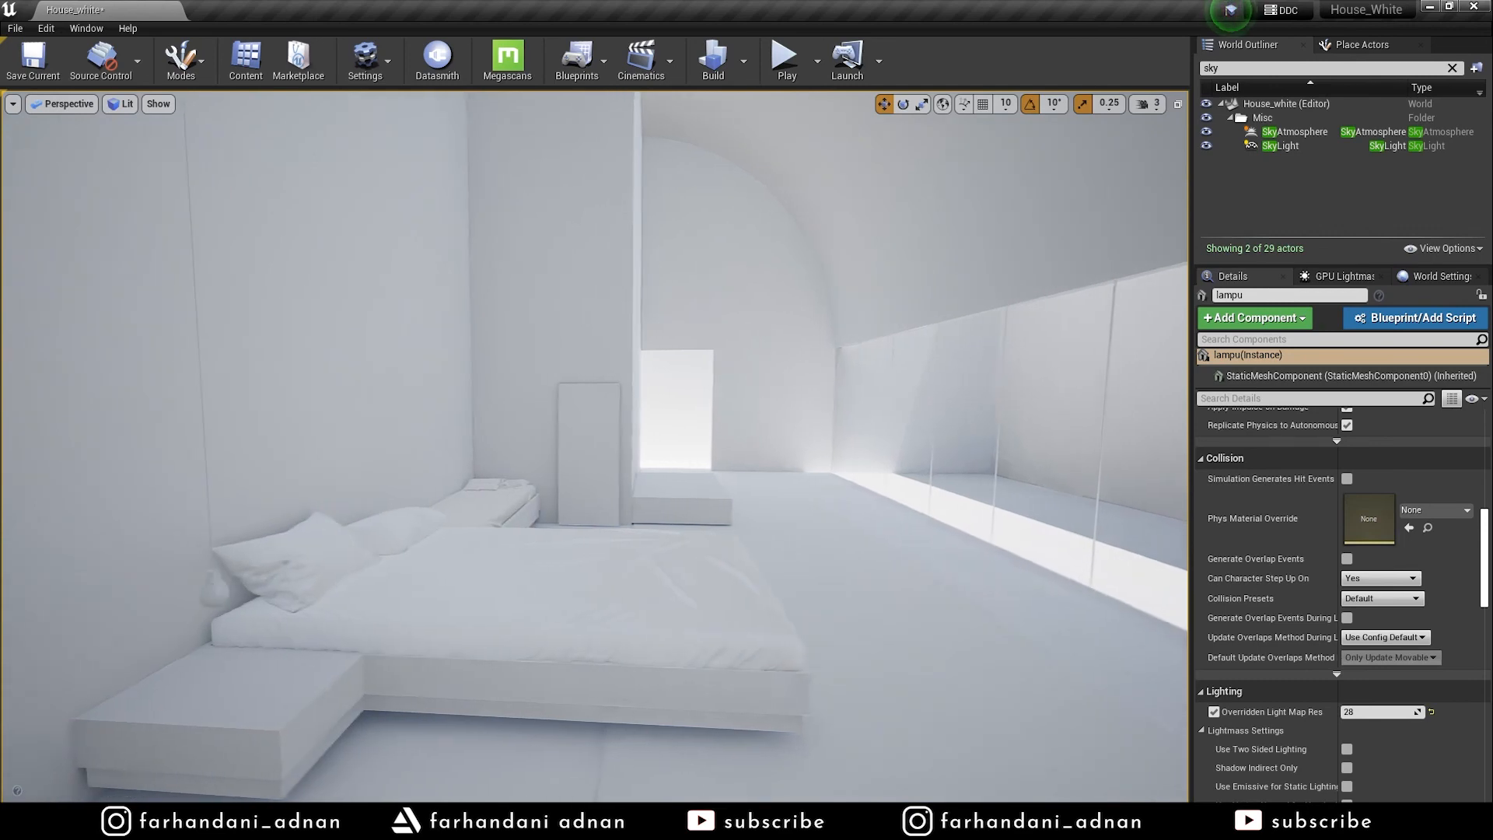
pyautogui.moveTo(863, 401); pyautogui.dragTo(745, 450, button='right')
pyautogui.press('d')
pyautogui.press('s')
pyautogui.press('a')
pyautogui.press('d')
pyautogui.press('a')
pyautogui.press('d')
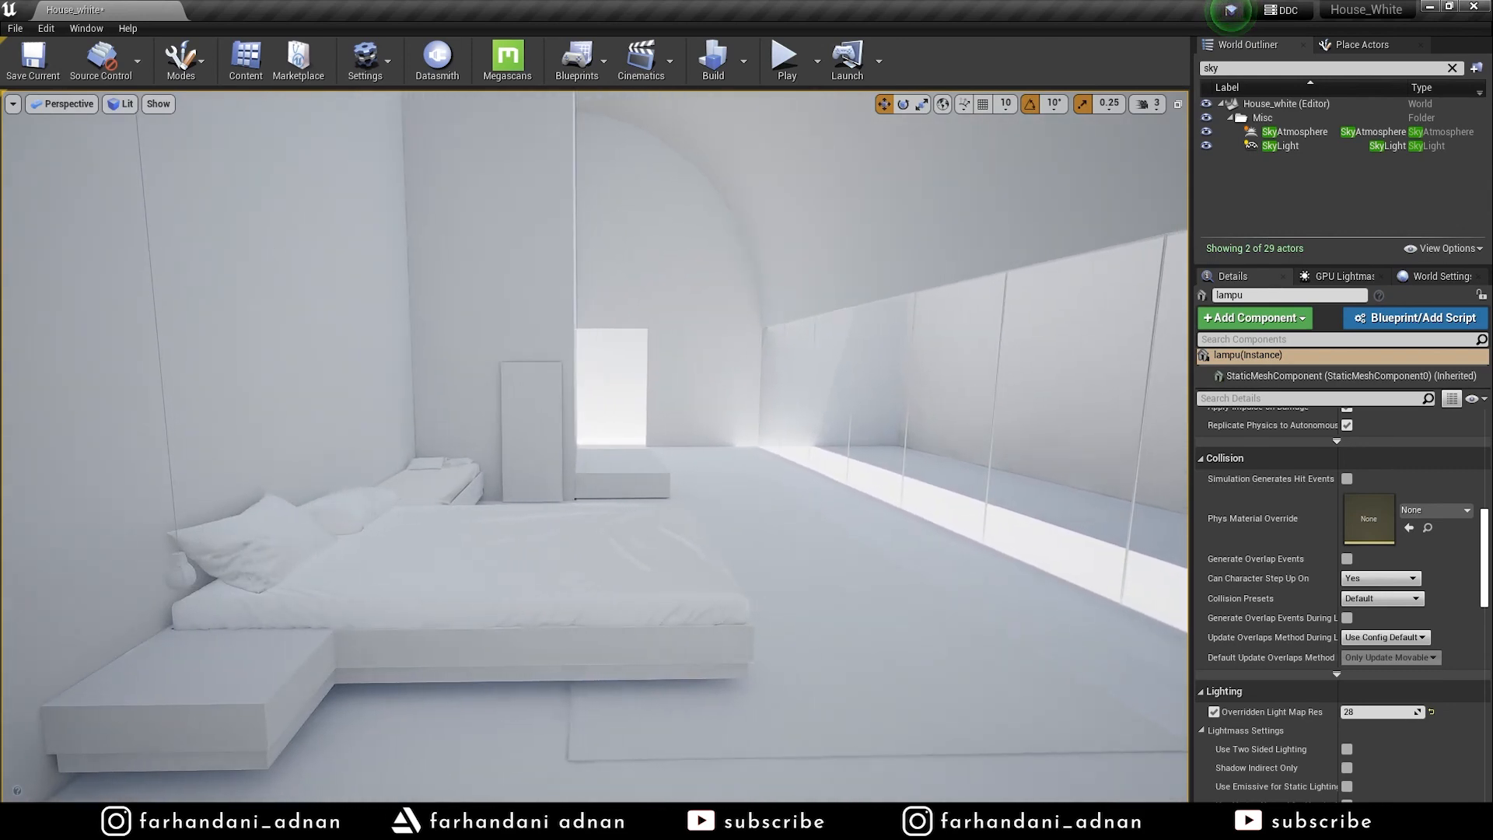
pyautogui.press('a')
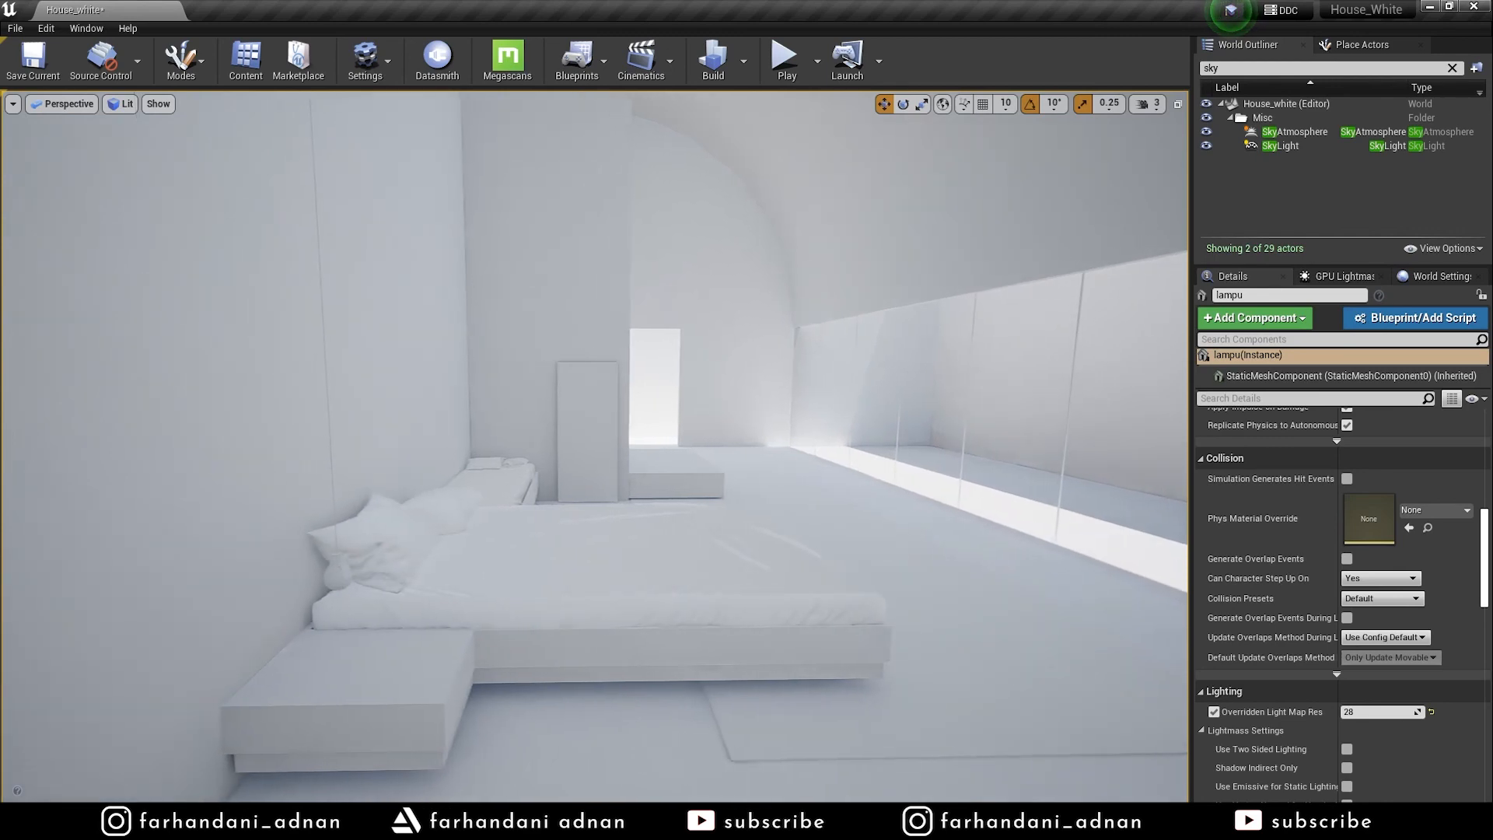
pyautogui.press('d')
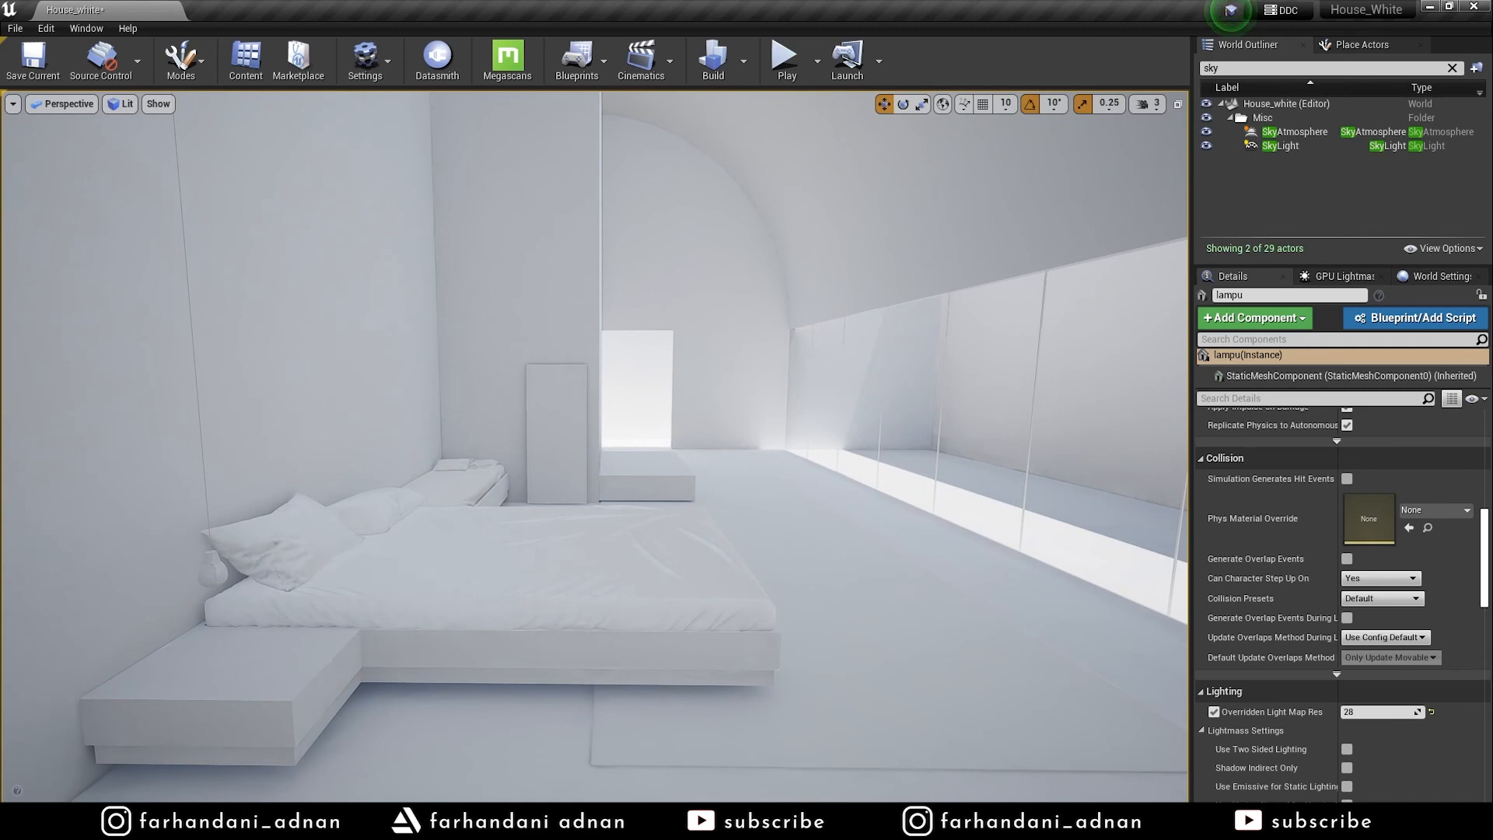
pyautogui.press('s')
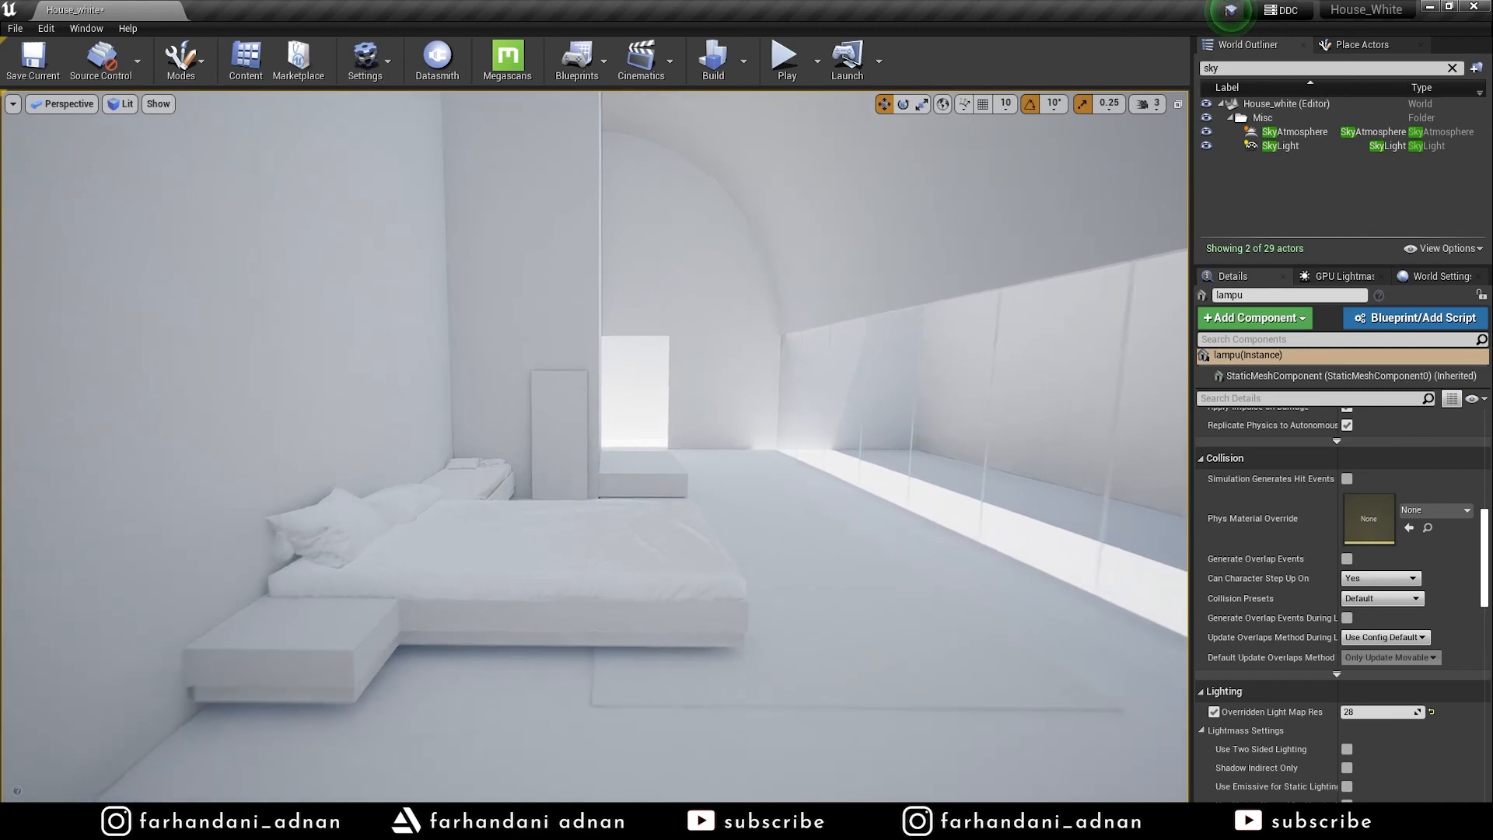
pyautogui.press('d')
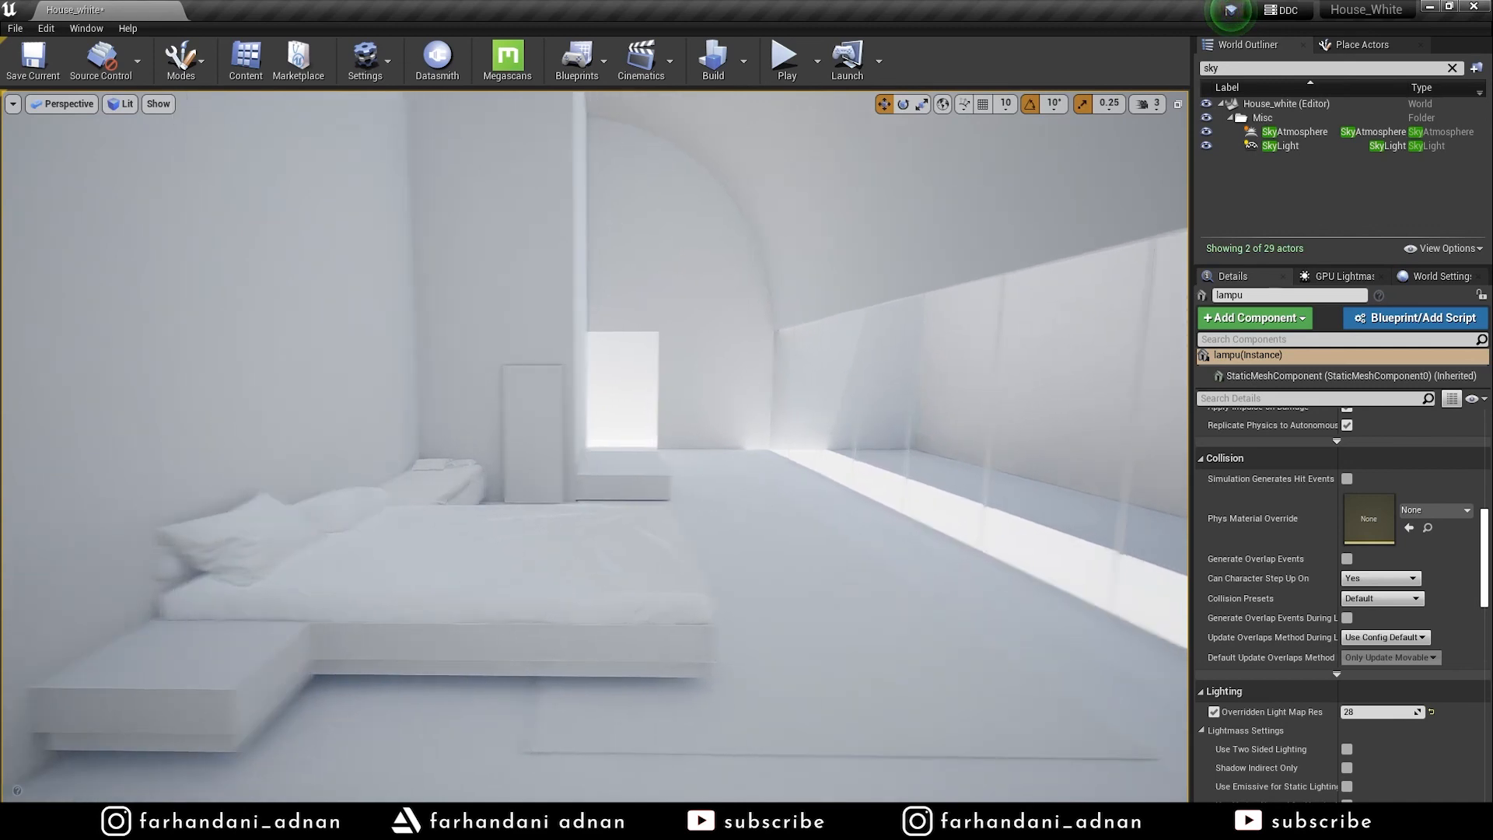
pyautogui.press('a')
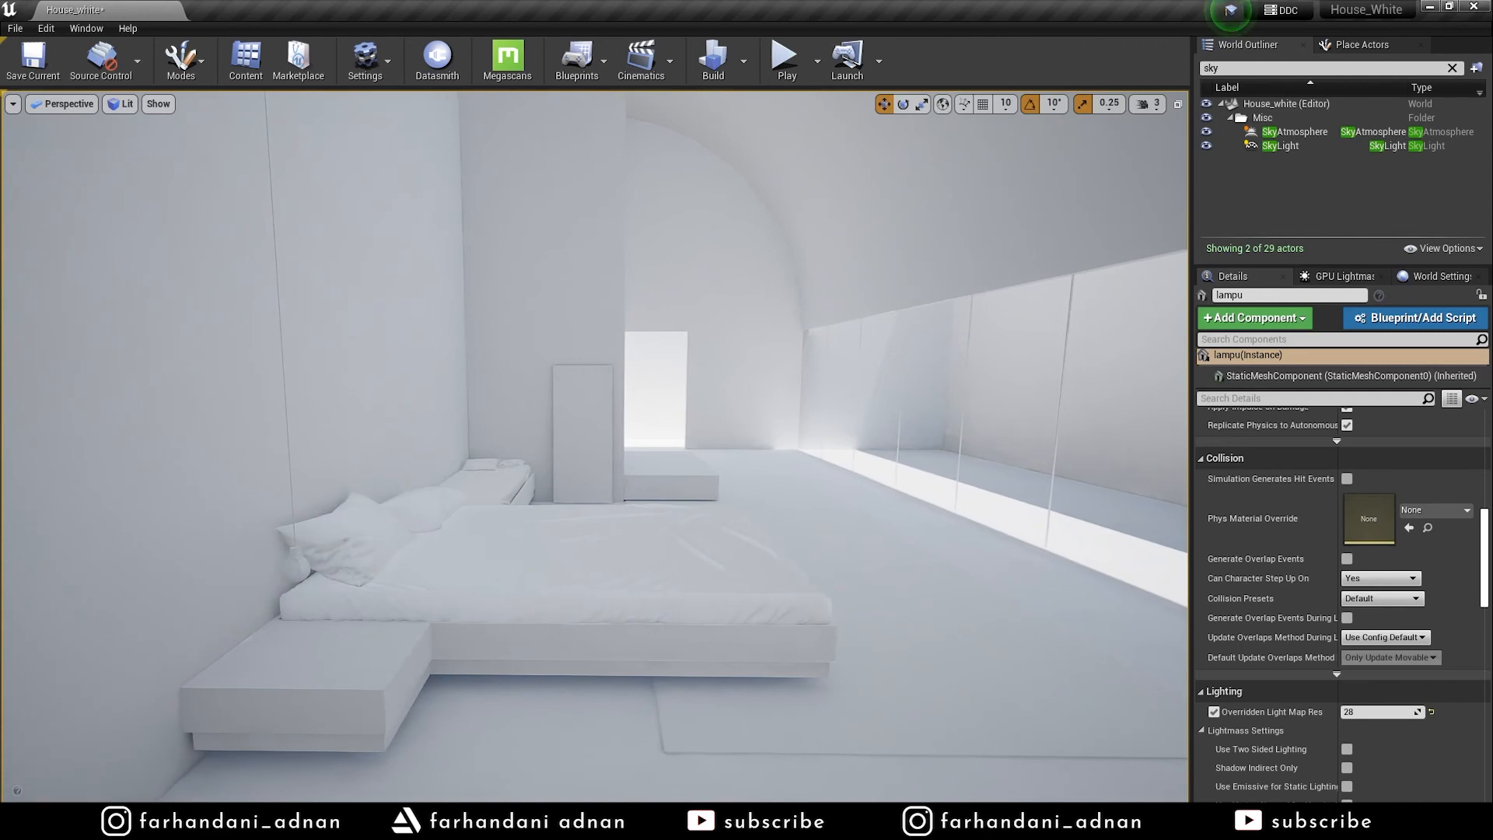
pyautogui.press('d')
pyautogui.press('a')
pyautogui.moveTo(595, 448); pyautogui.dragTo(522, 432, button='right')
pyautogui.press('d')
pyautogui.press('a')
pyautogui.press('d')
pyautogui.press('d')
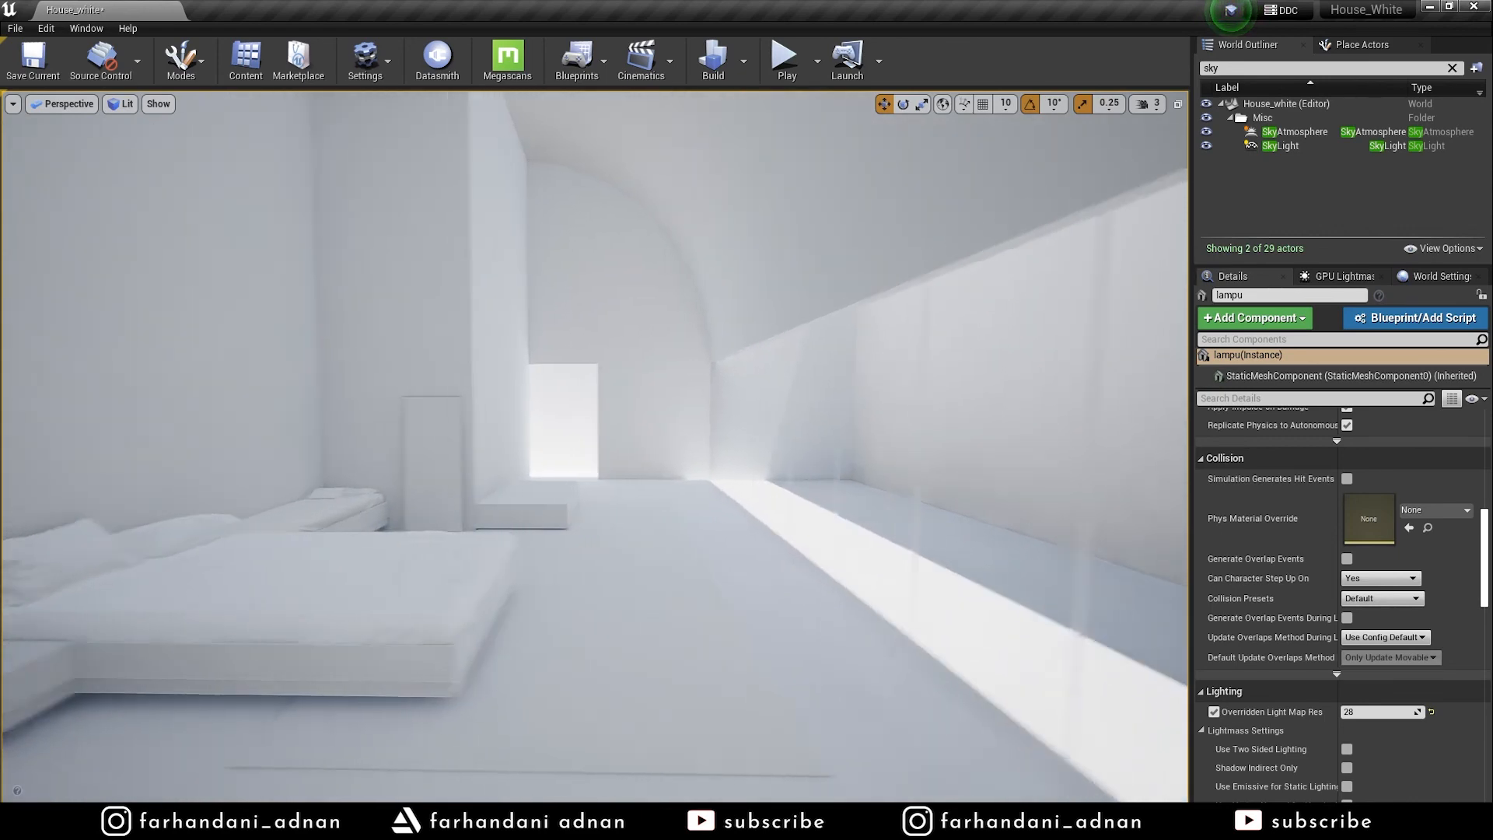
pyautogui.press('a')
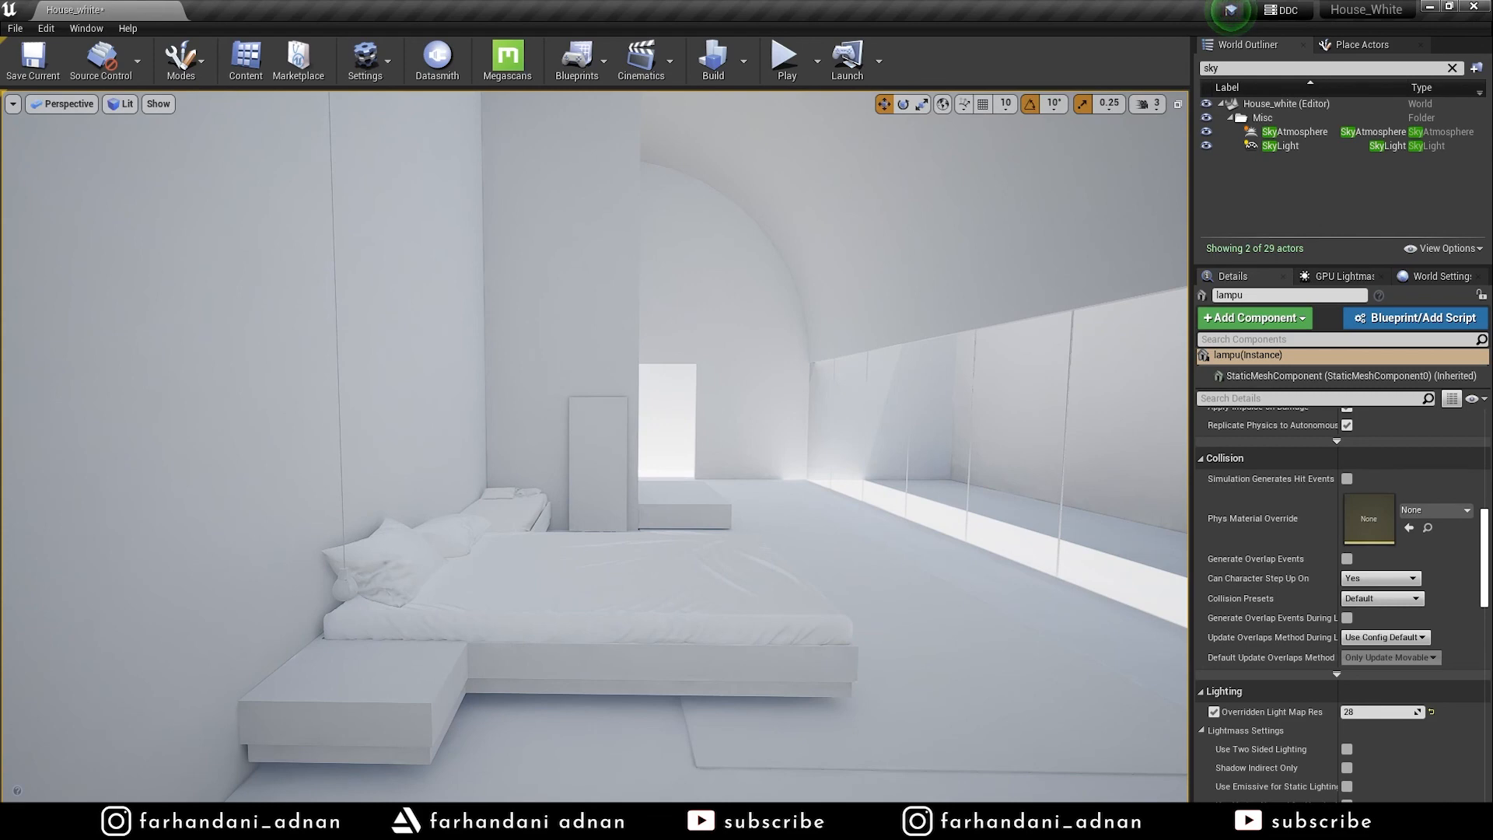
pyautogui.press('d')
pyautogui.press('a')
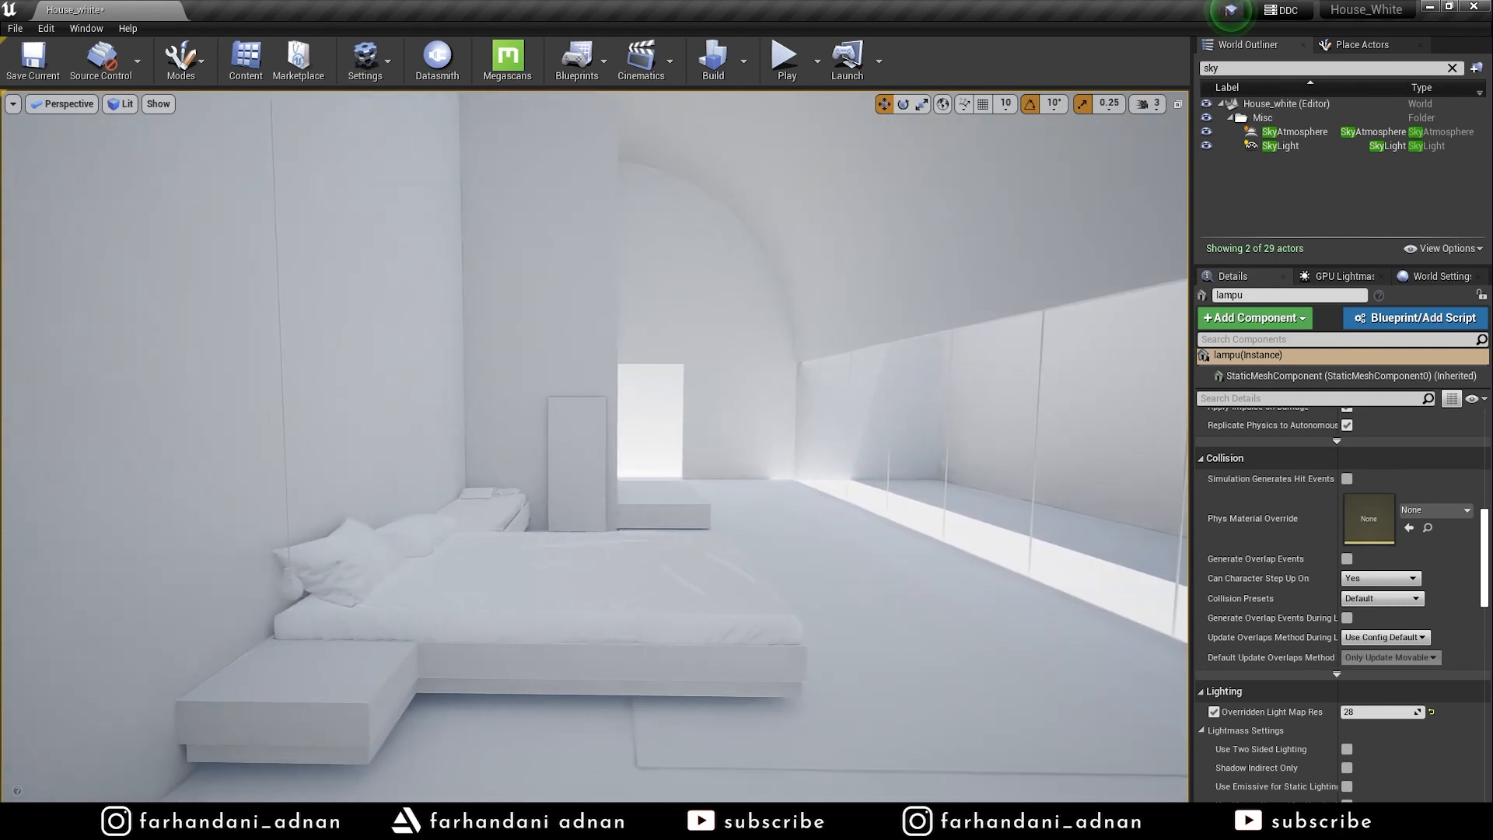
pyautogui.press('e')
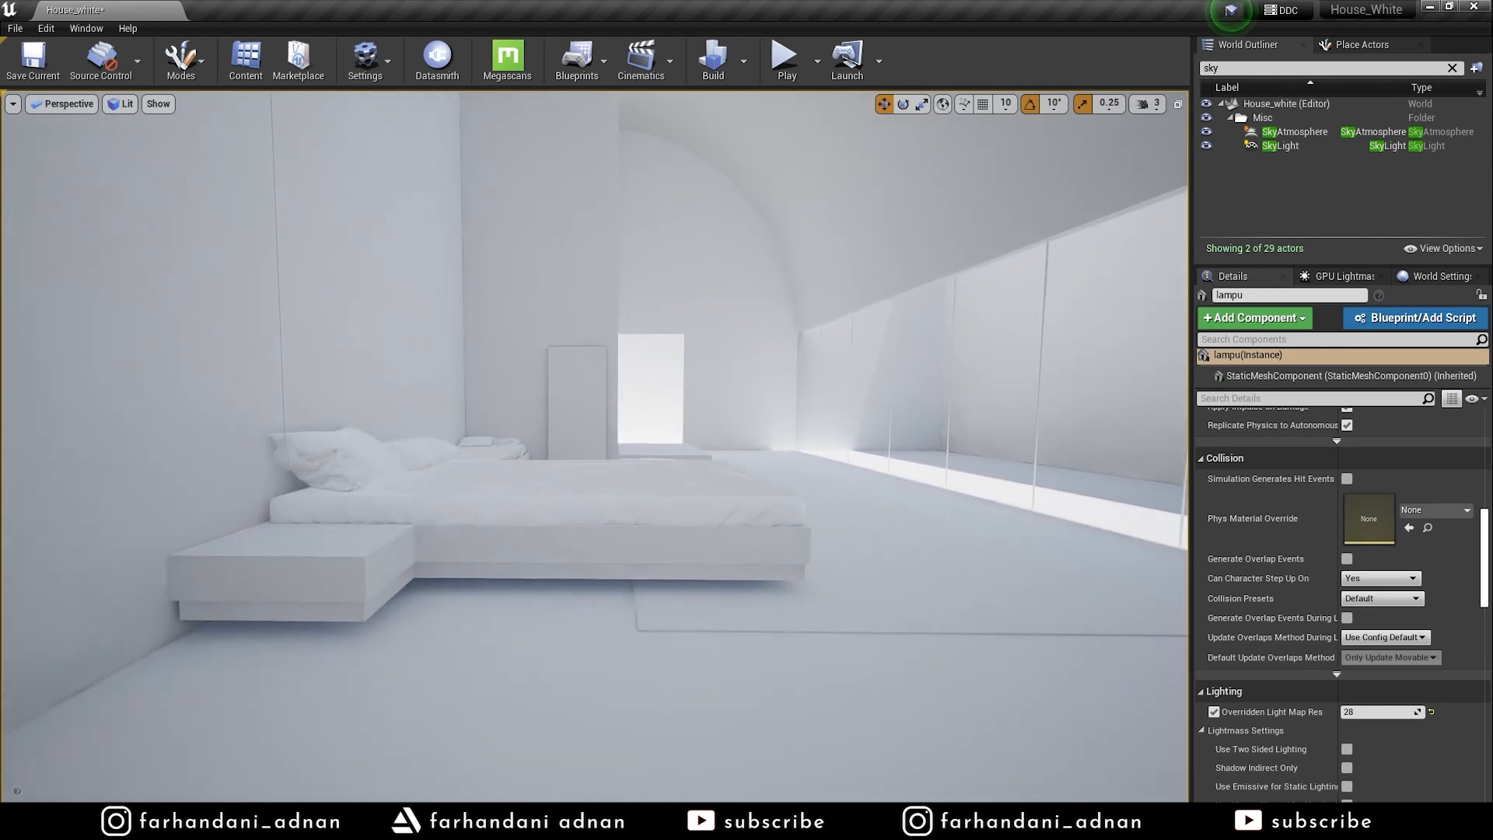
pyautogui.press('w')
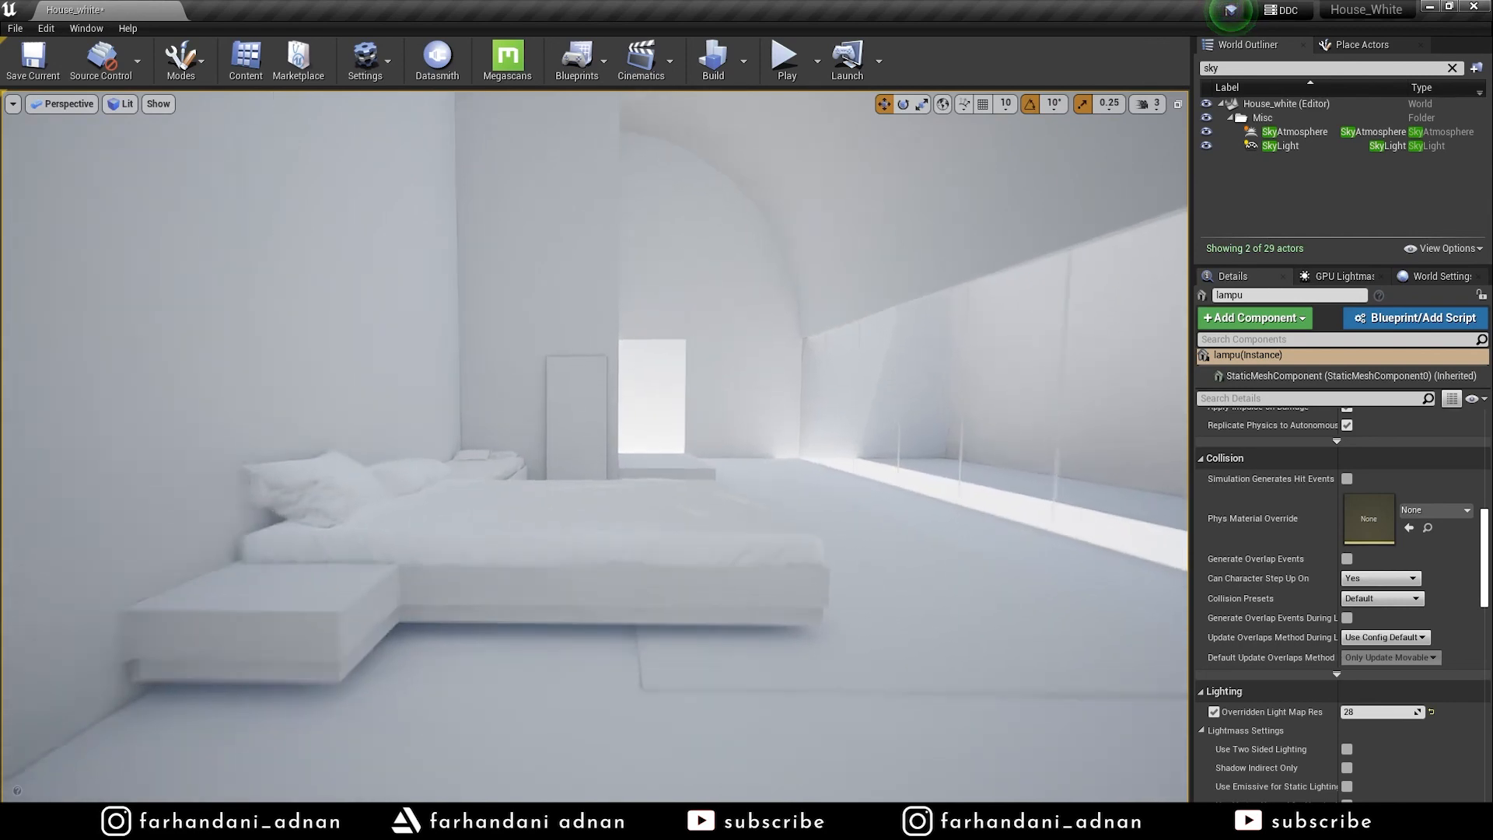
pyautogui.press('d')
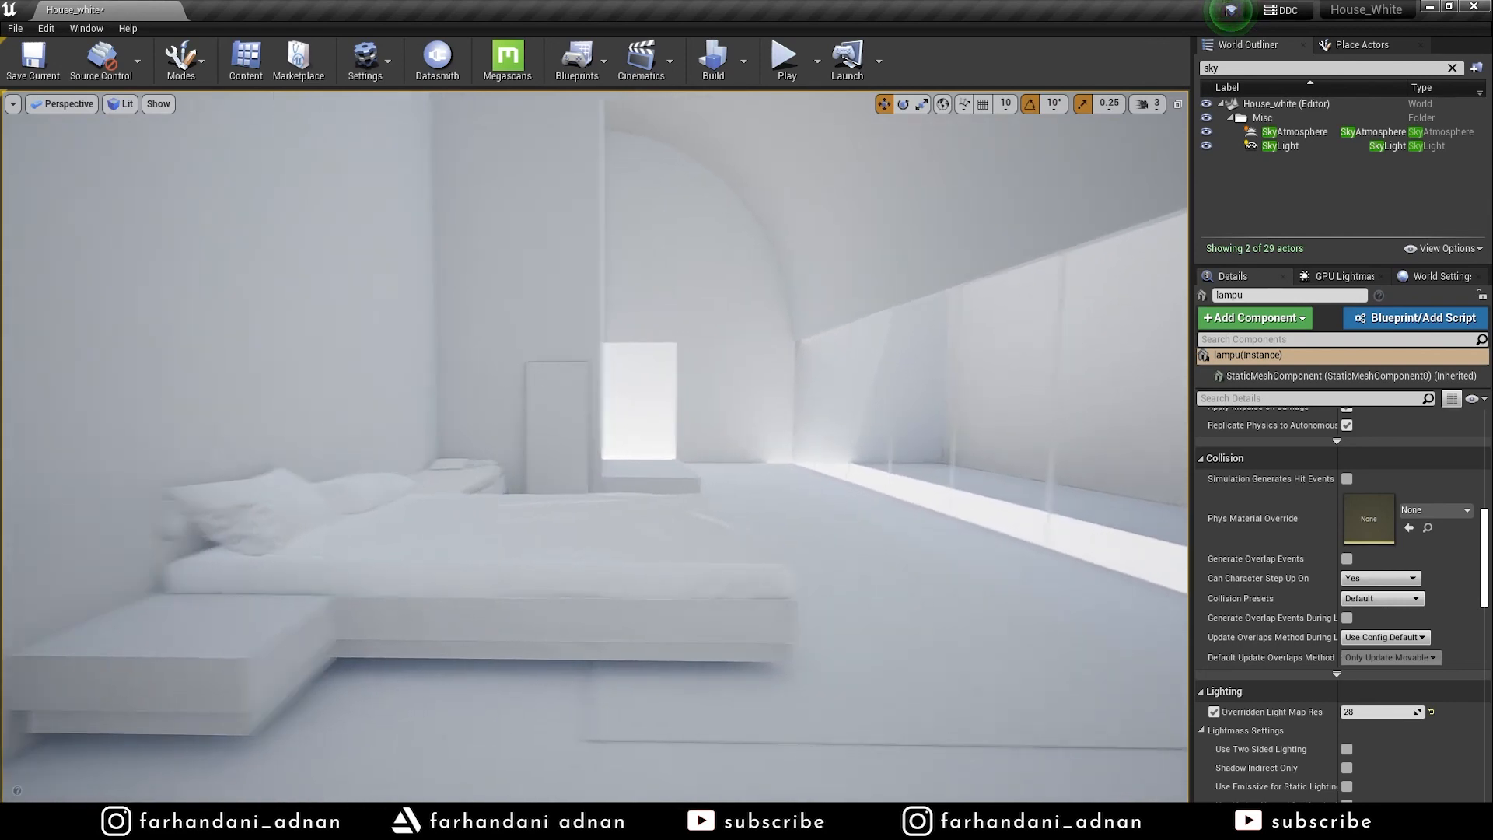
pyautogui.press('a')
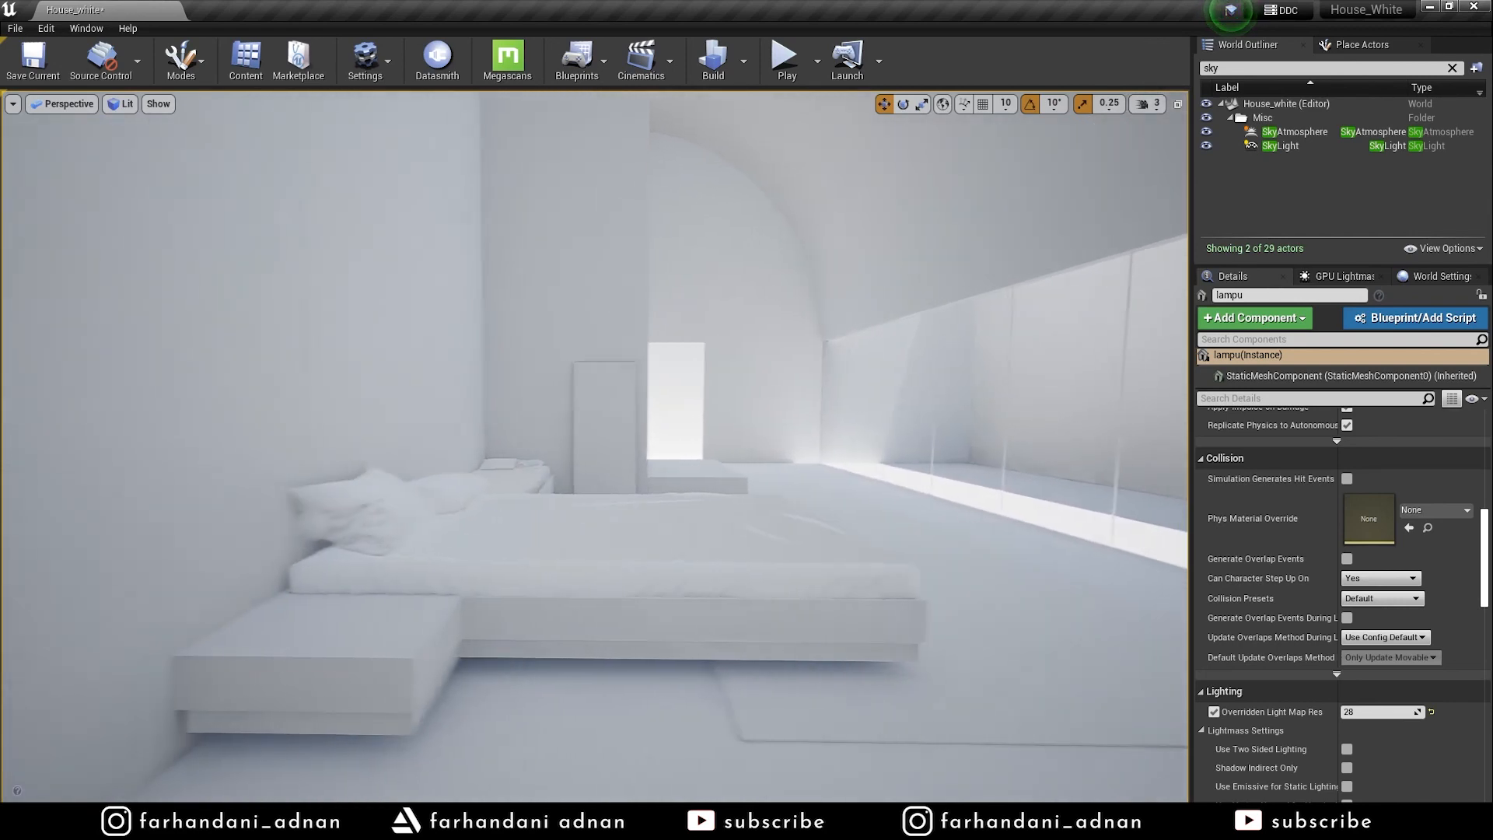
pyautogui.press('a')
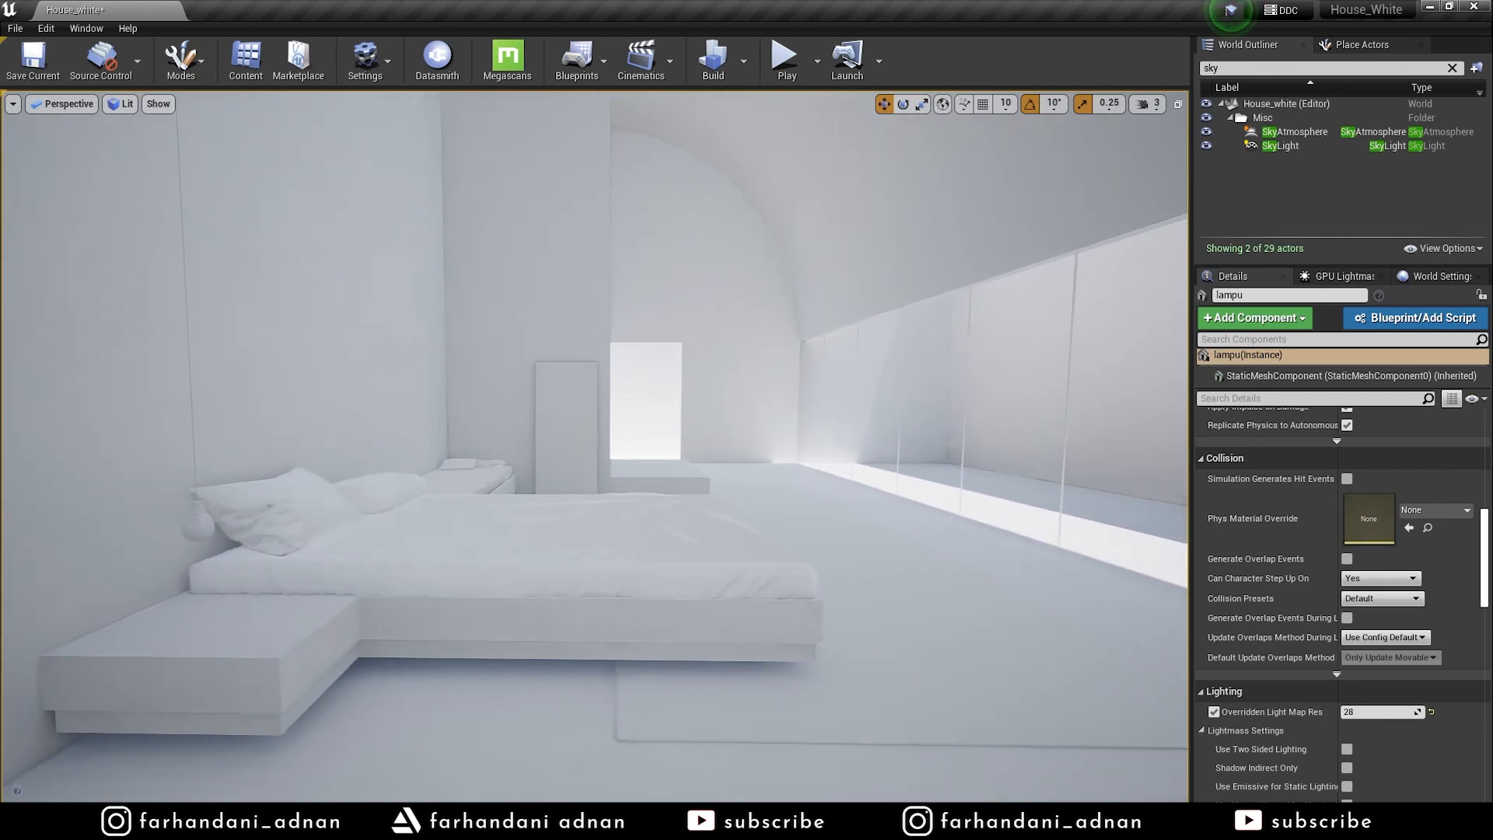
pyautogui.press('e')
pyautogui.press('q')
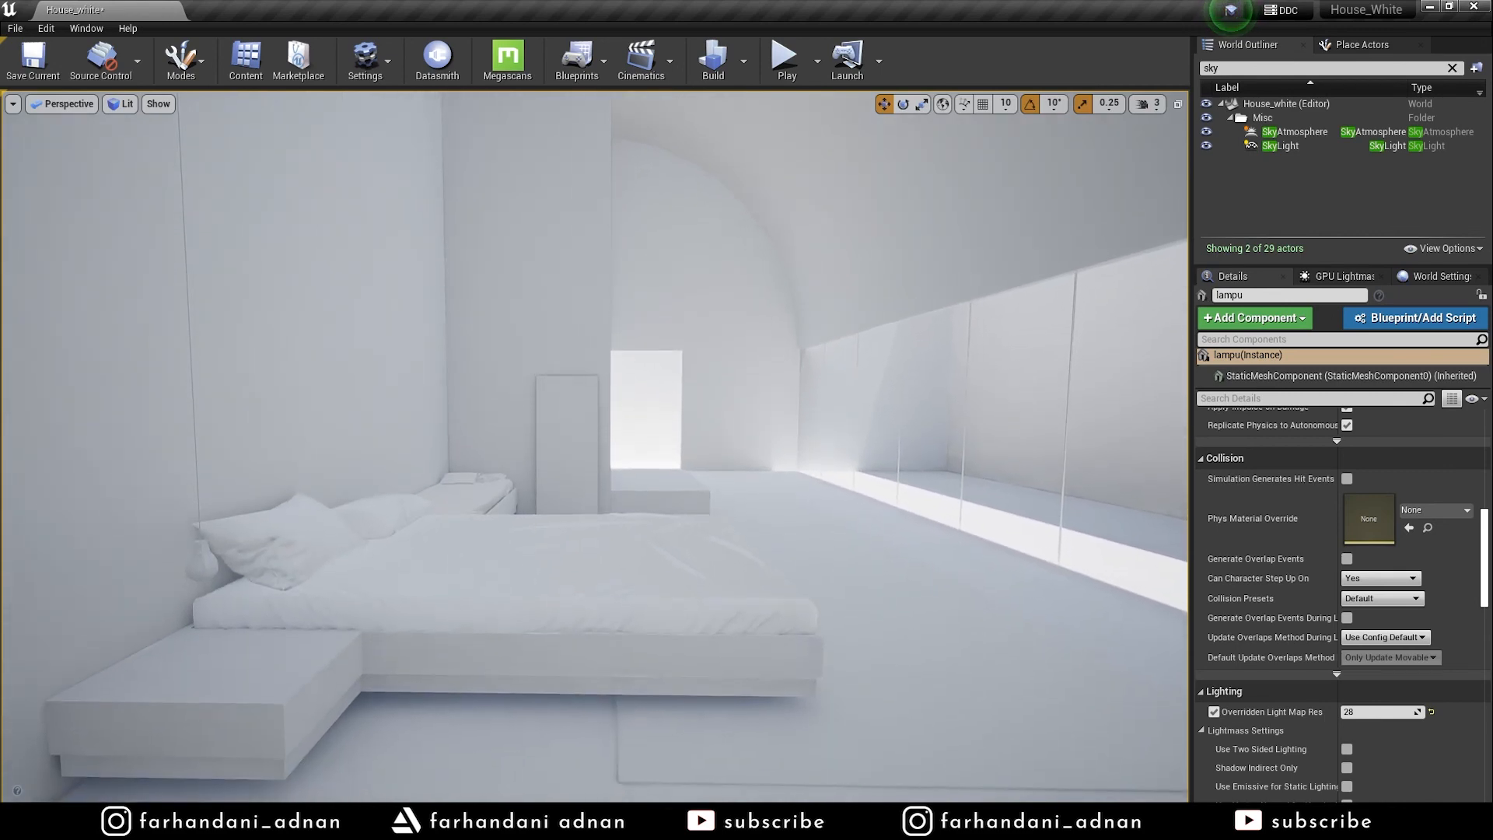